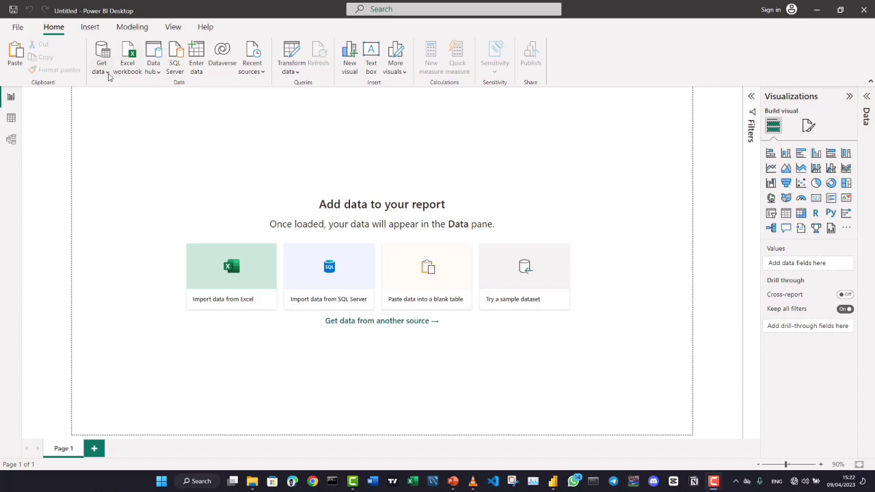
# Import the Telco Churn Data text/CSV file from the Customer churn folder and open it for transformation.
pyautogui.click(108, 72)
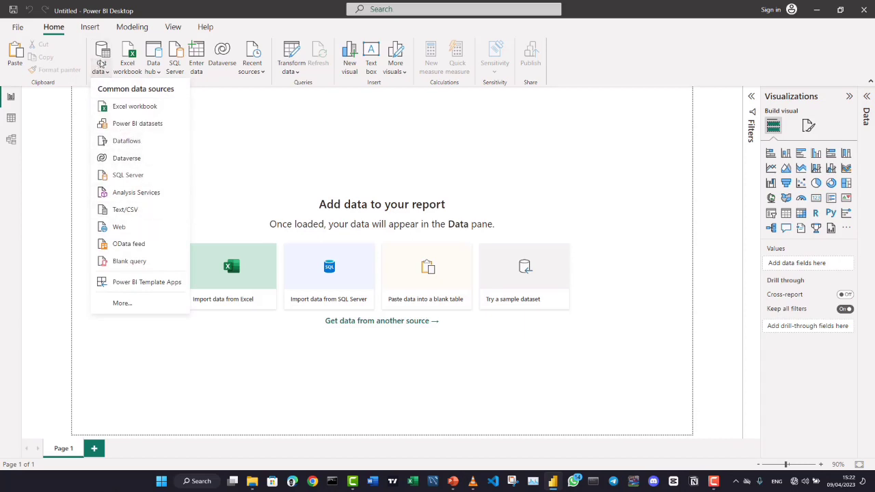
pyautogui.click(129, 215)
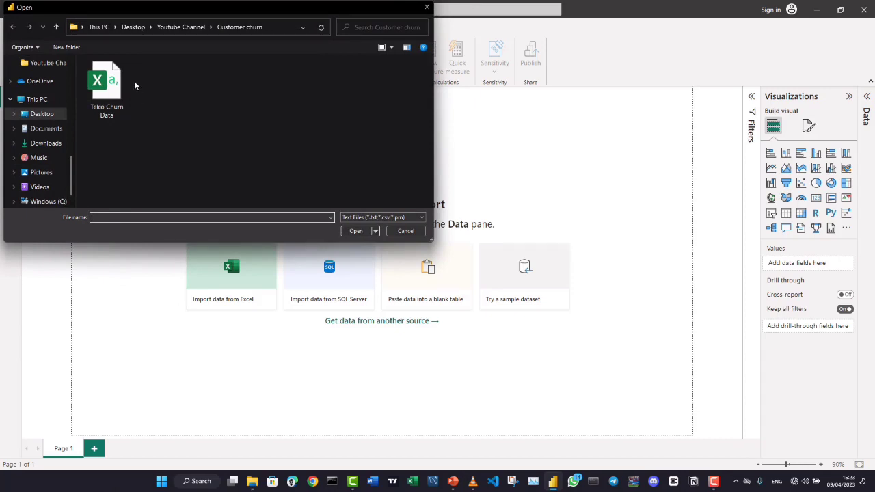
pyautogui.click(107, 92)
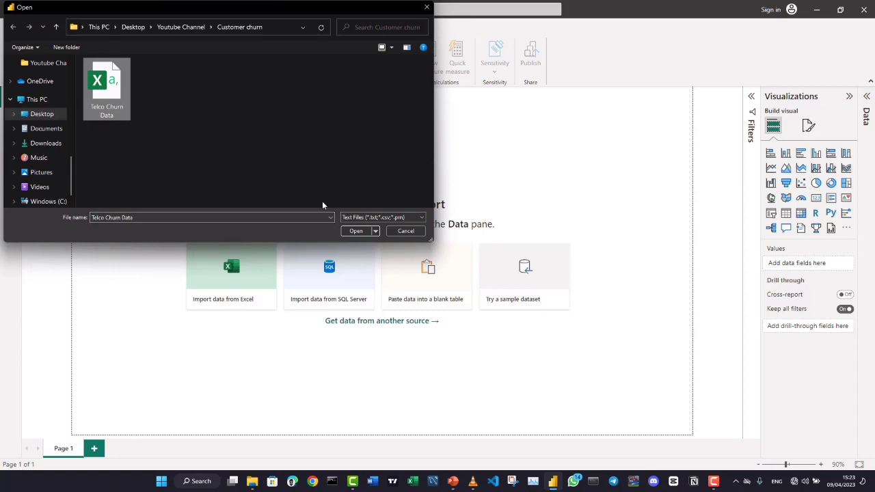
pyautogui.click(354, 230)
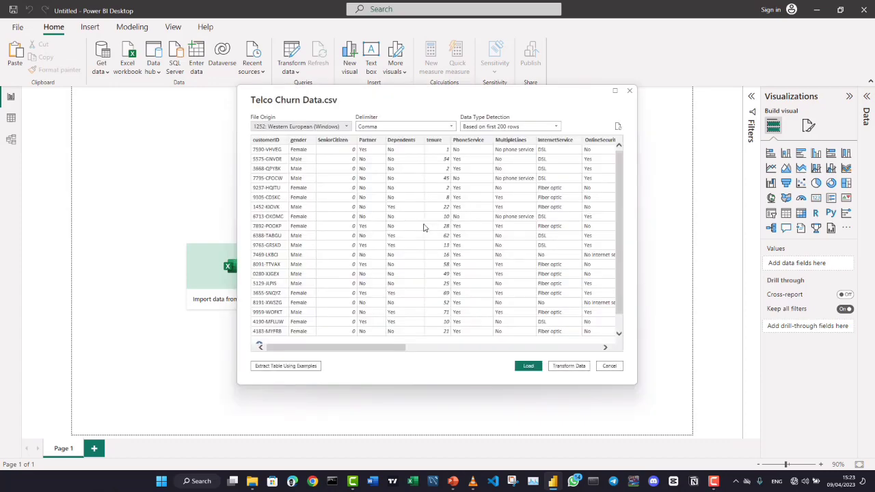
pyautogui.moveTo(311, 354); pyautogui.dragTo(540, 379)
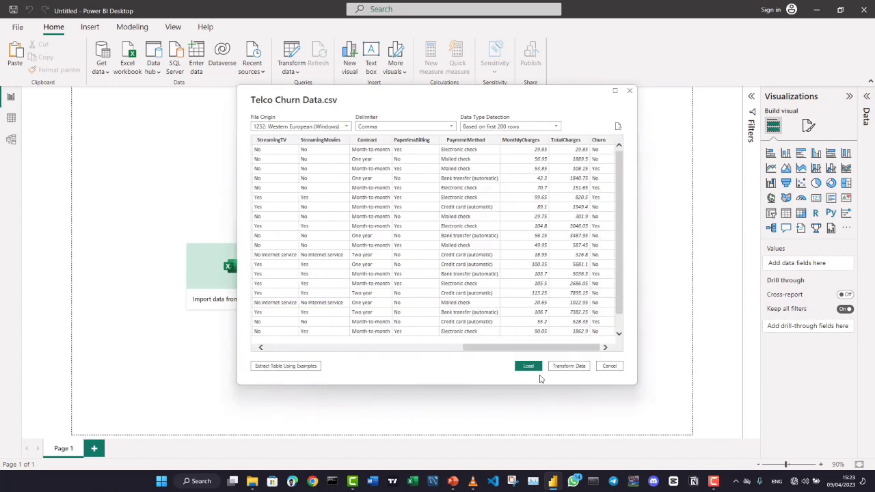
pyautogui.click(559, 368)
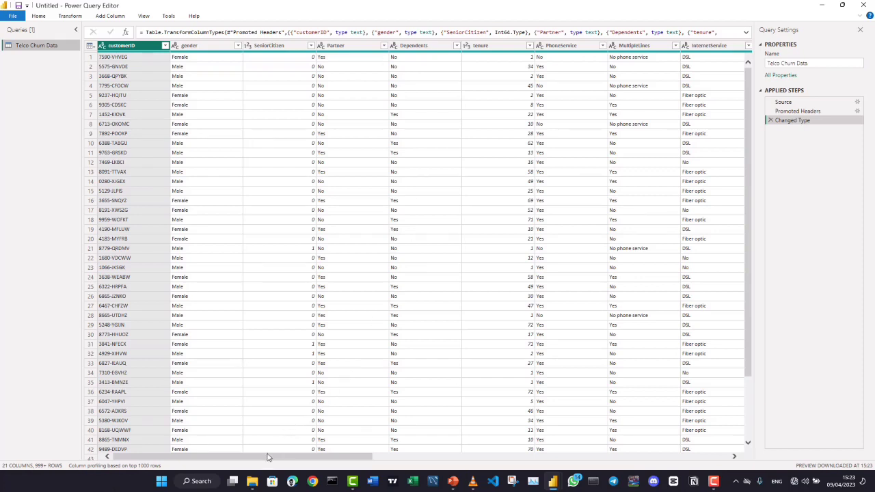
# Load the full value list in the SeniorCitizen column's filter and apply it with both 0 and 1 kept.
pyautogui.moveTo(258, 459); pyautogui.dragTo(404, 473)
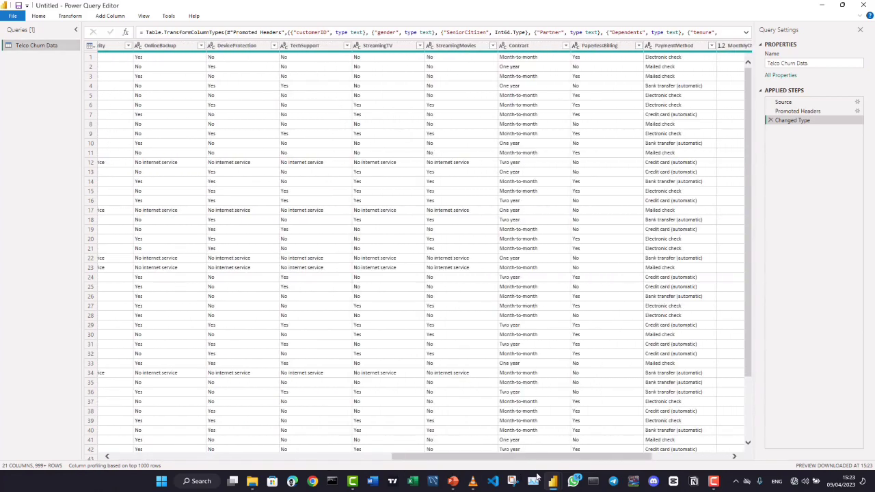
pyautogui.moveTo(408, 459); pyautogui.dragTo(147, 398)
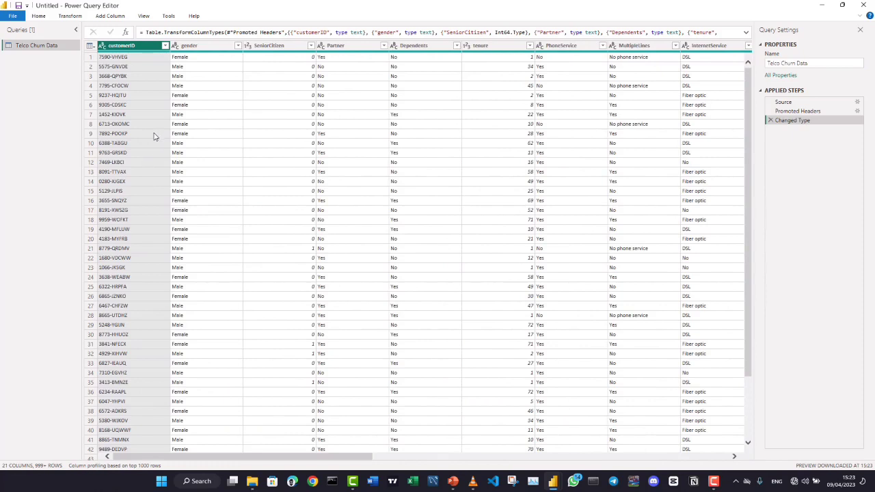
pyautogui.click(268, 46)
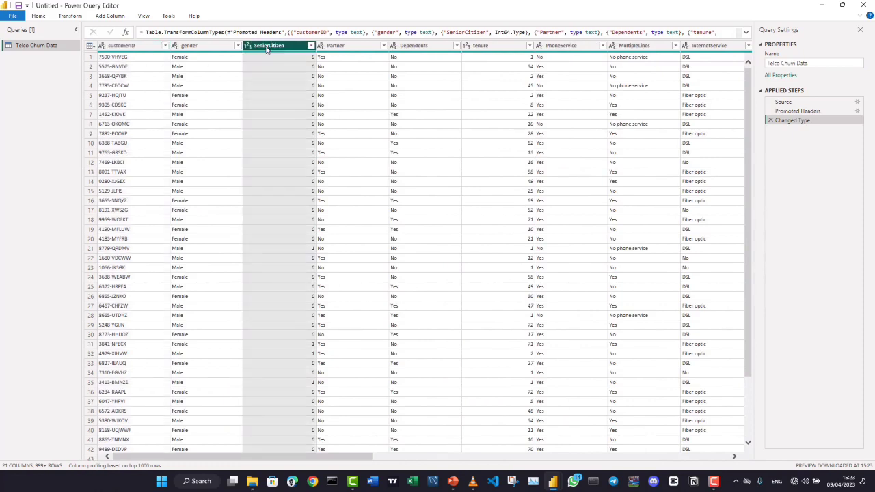
pyautogui.click(312, 46)
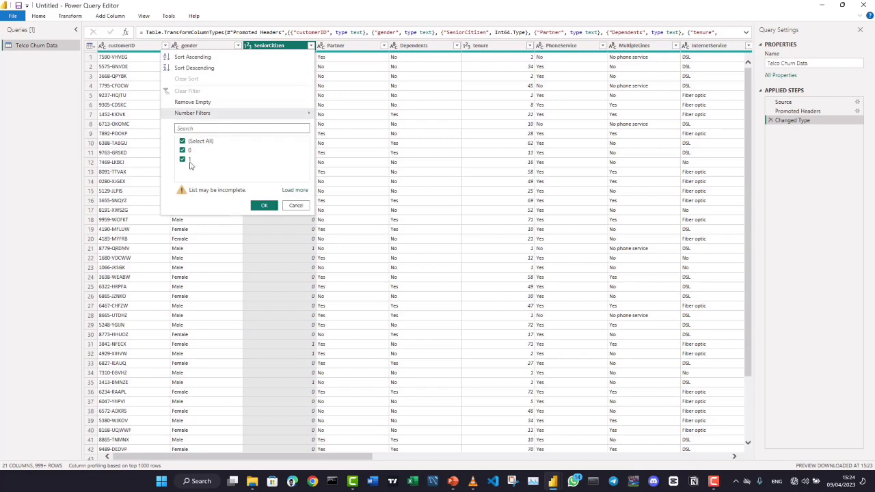
pyautogui.click(294, 190)
pyautogui.click(264, 192)
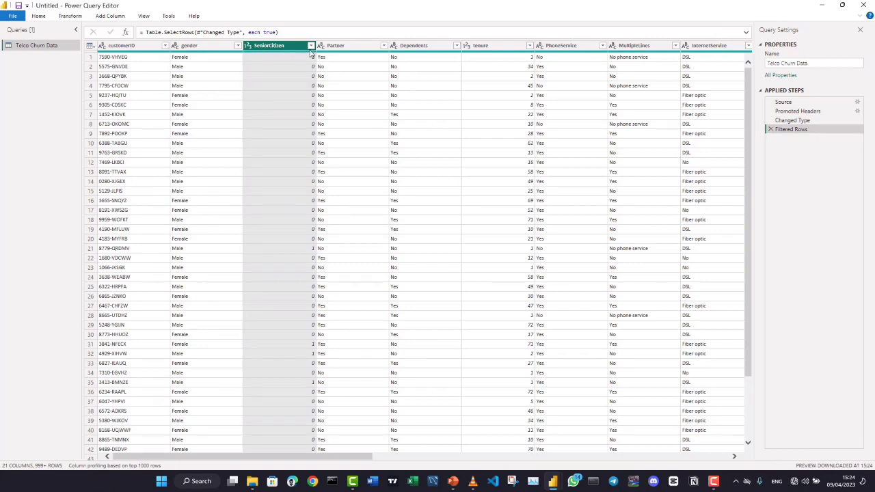
pyautogui.click(311, 45)
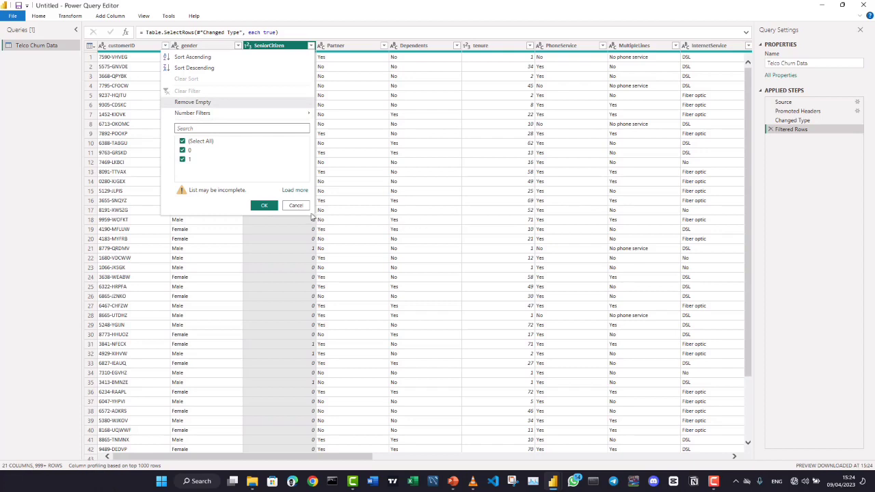
pyautogui.click(262, 207)
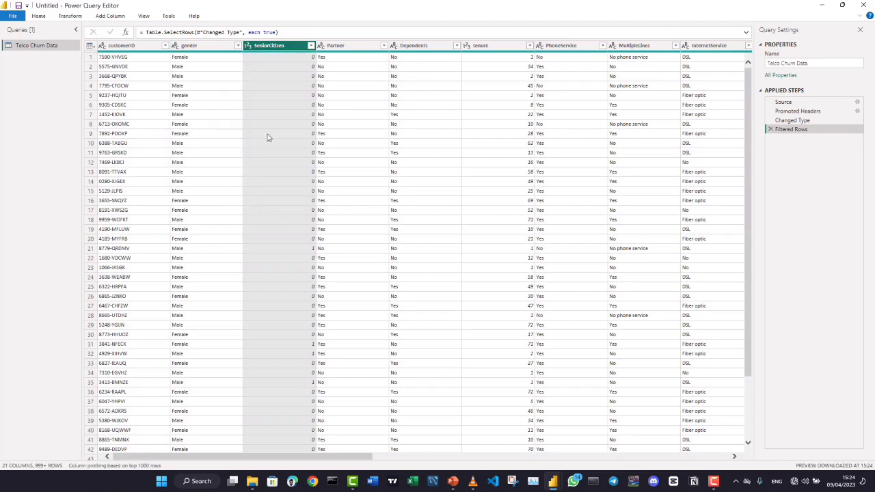
pyautogui.rightClick(305, 61)
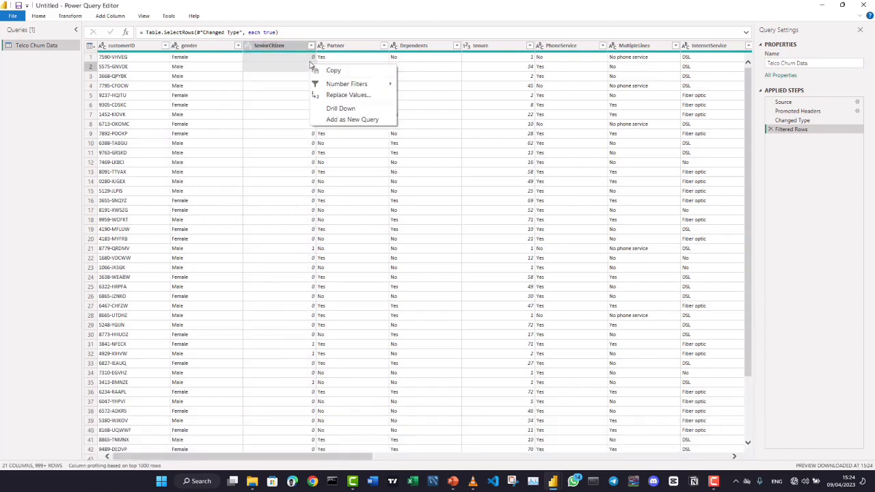
pyautogui.click(309, 62)
pyautogui.rightClick(309, 61)
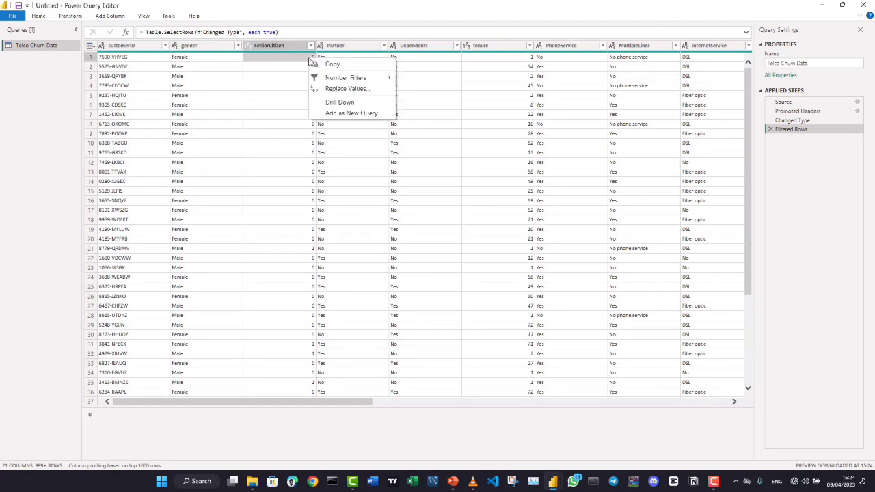
pyautogui.click(345, 90)
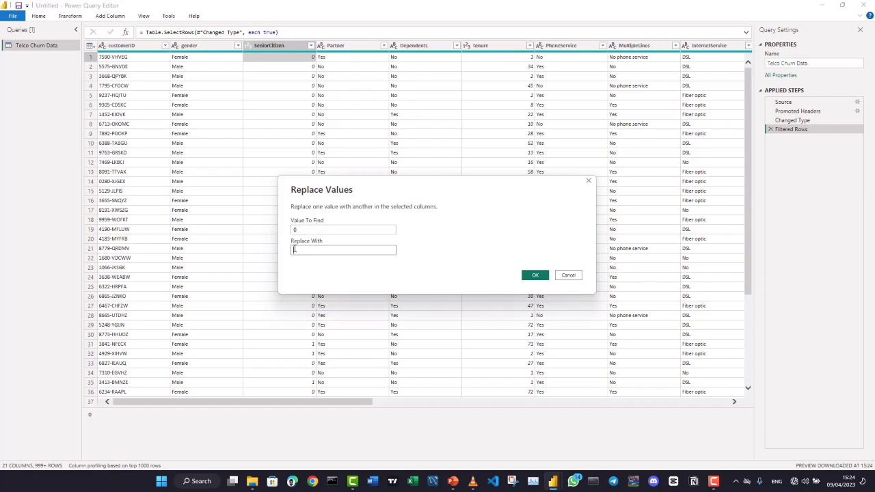
pyautogui.write('No')
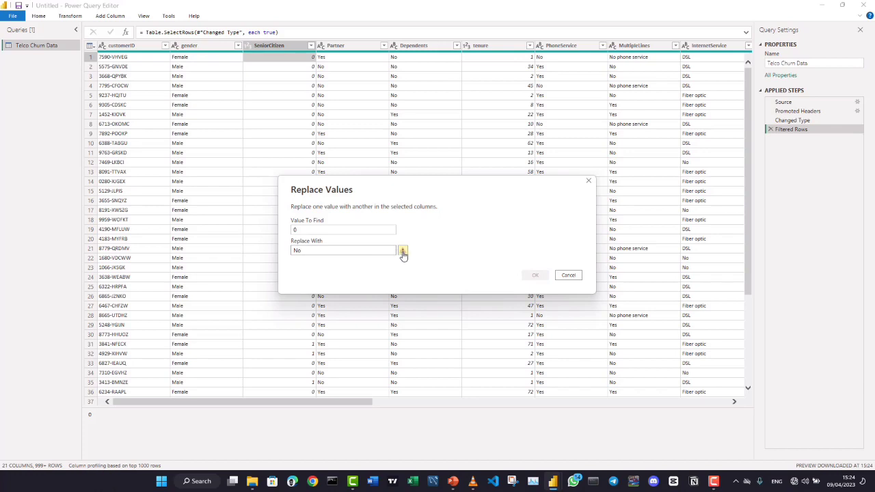
pyautogui.click(403, 251)
pyautogui.click(322, 250)
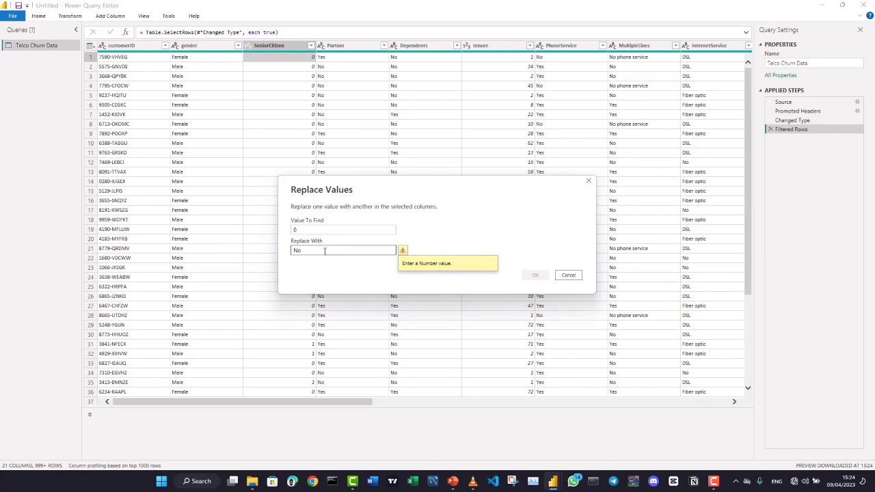
pyautogui.click(589, 181)
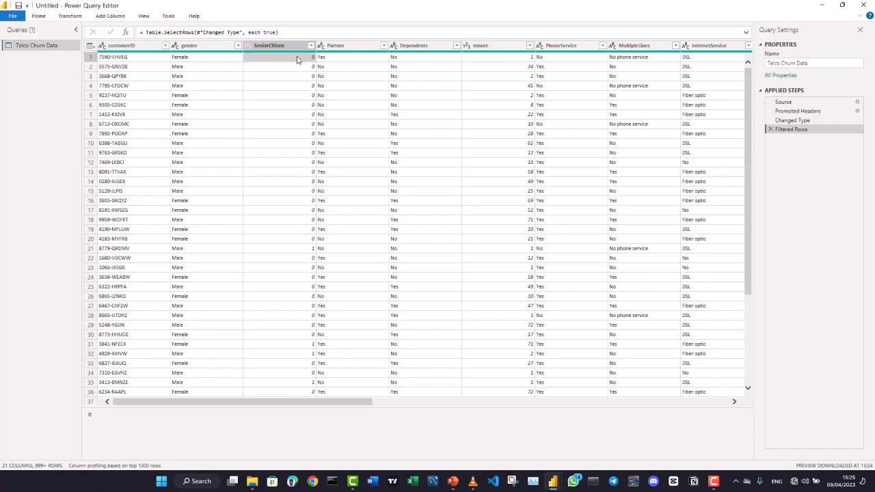
# Change the data type of the SeniorCitizen column to Text.
pyautogui.click(261, 45)
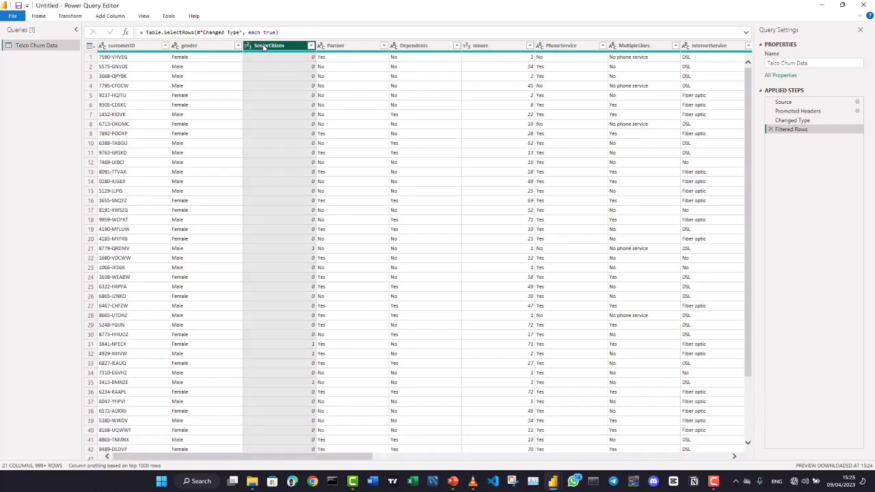
pyautogui.click(247, 45)
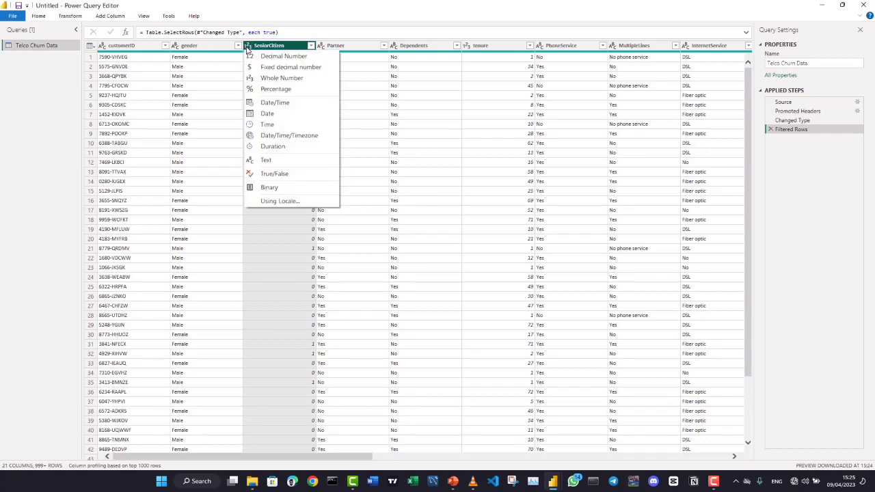
pyautogui.click(268, 161)
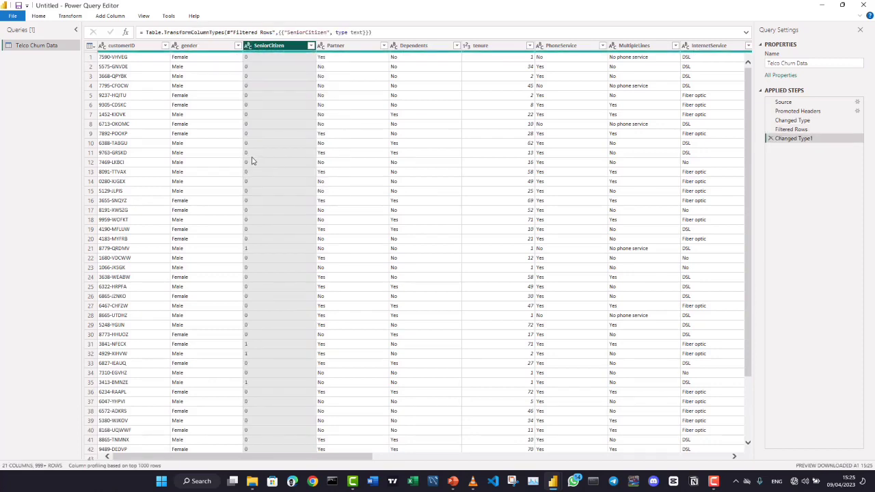
# Replace the value 0 with No in the SeniorCitizen column.
pyautogui.click(267, 56)
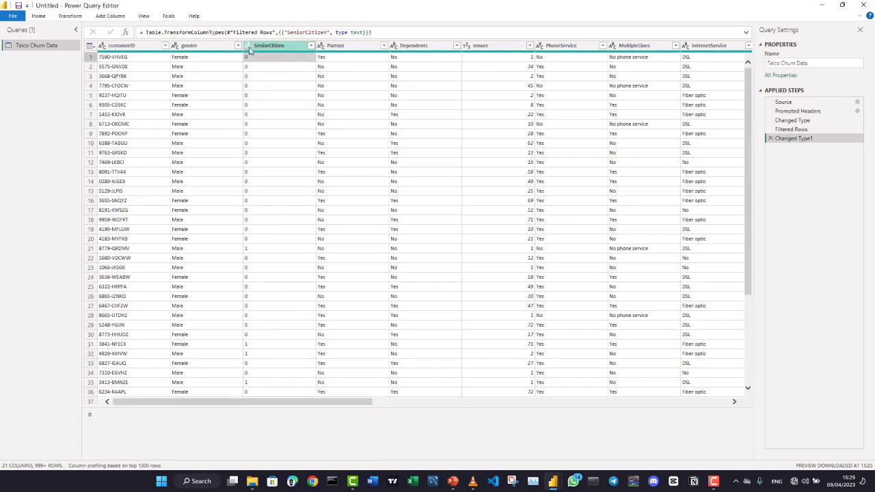
pyautogui.rightClick(265, 63)
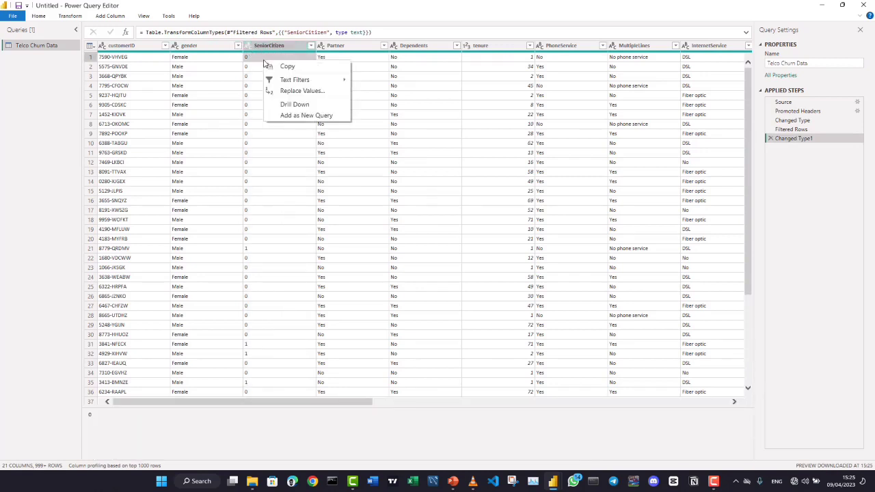
pyautogui.click(306, 94)
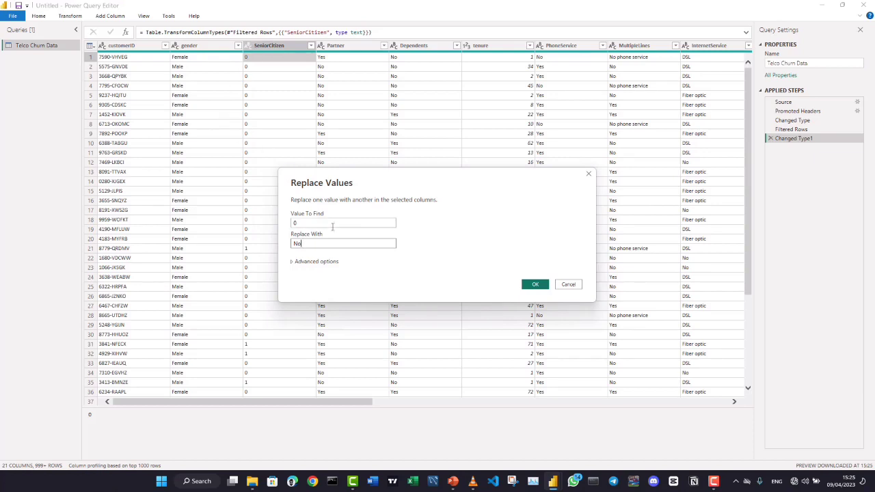
pyautogui.click(533, 285)
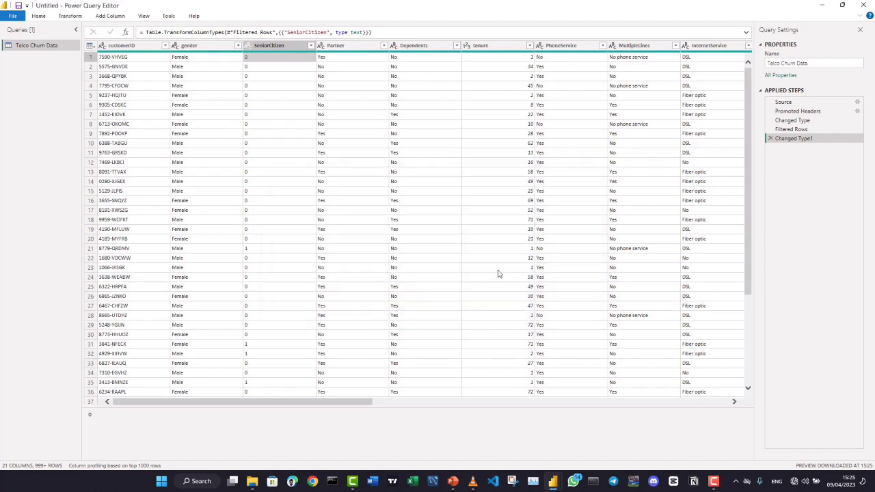
# Replace the value 1 with Yes in the SeniorCitizen column.
pyautogui.rightClick(253, 250)
pyautogui.click(287, 285)
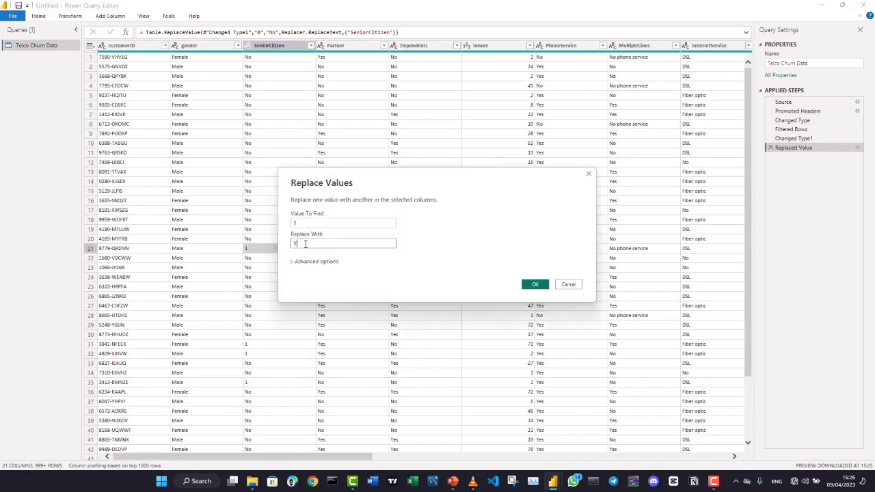
pyautogui.click(535, 285)
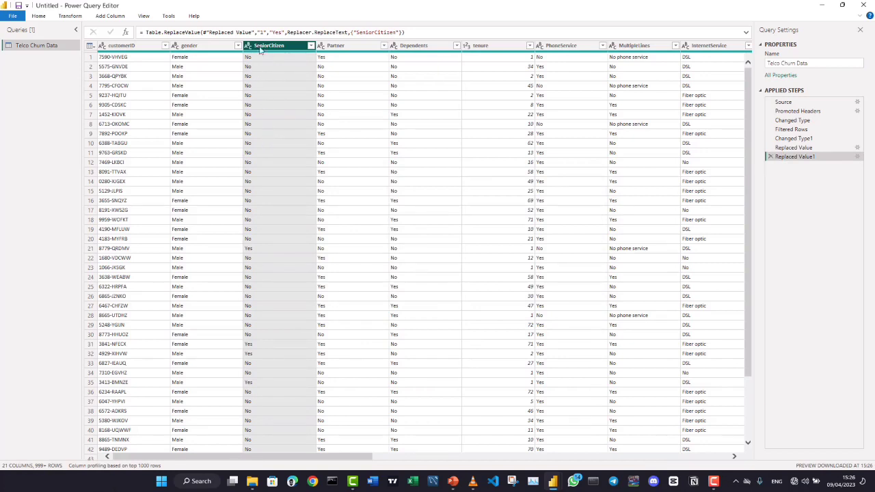
pyautogui.click(119, 17)
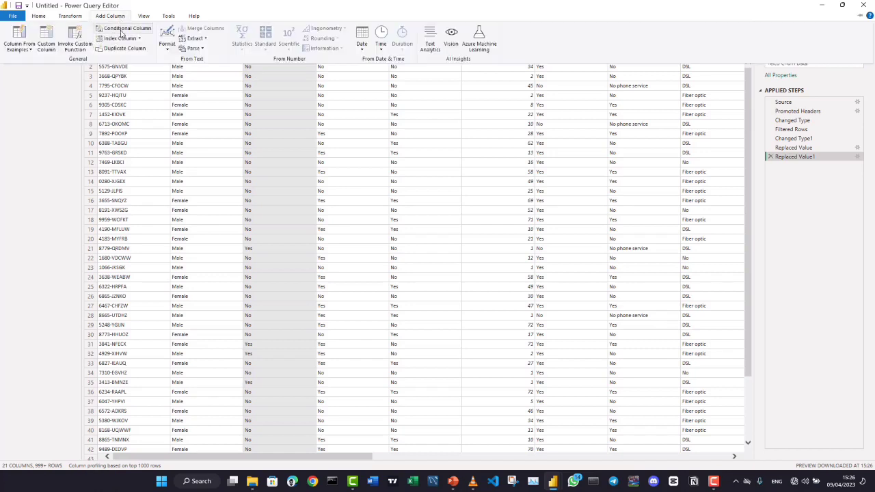
pyautogui.click(124, 31)
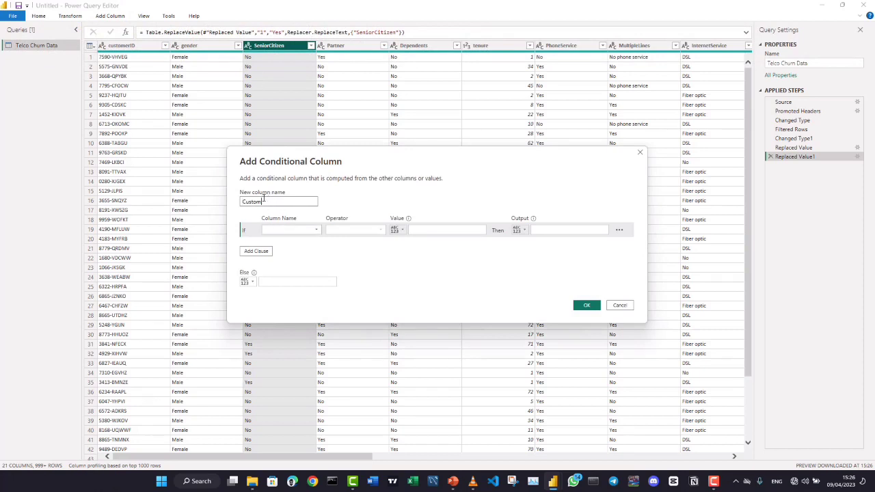
pyautogui.click(316, 231)
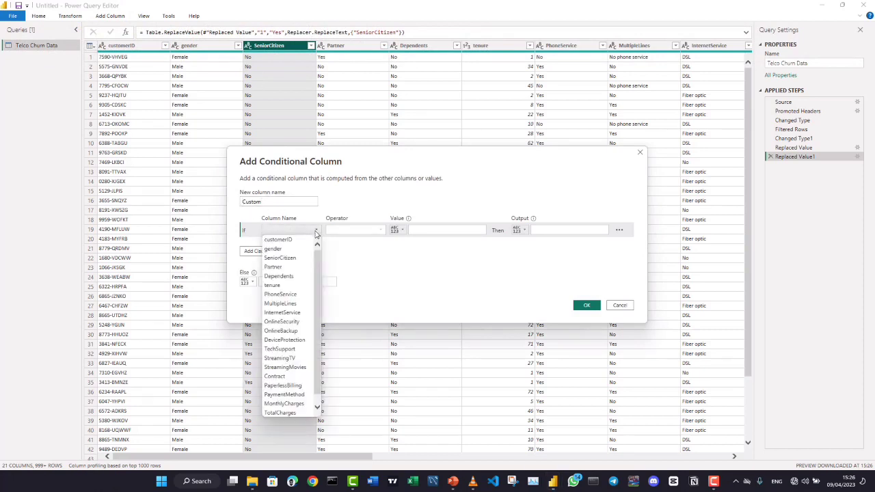
pyautogui.click(288, 260)
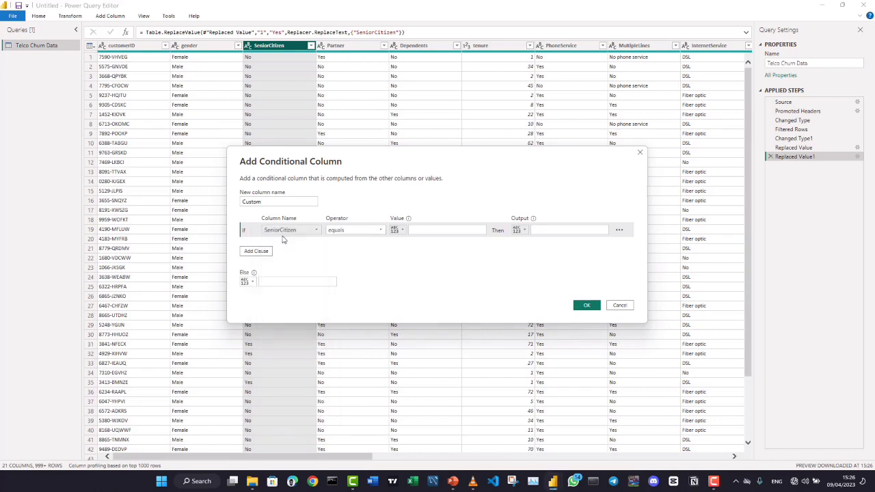
pyautogui.click(432, 230)
pyautogui.click(555, 230)
pyautogui.click(263, 244)
pyautogui.click(639, 153)
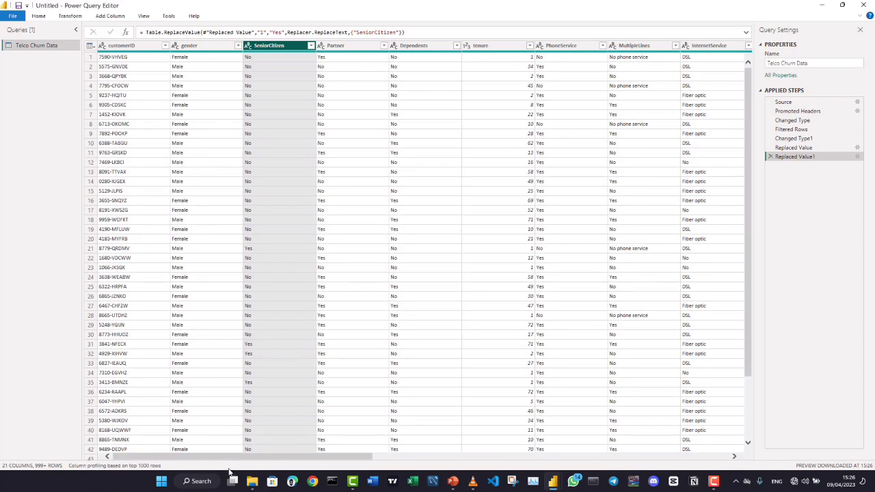
pyautogui.moveTo(225, 462); pyautogui.dragTo(313, 483)
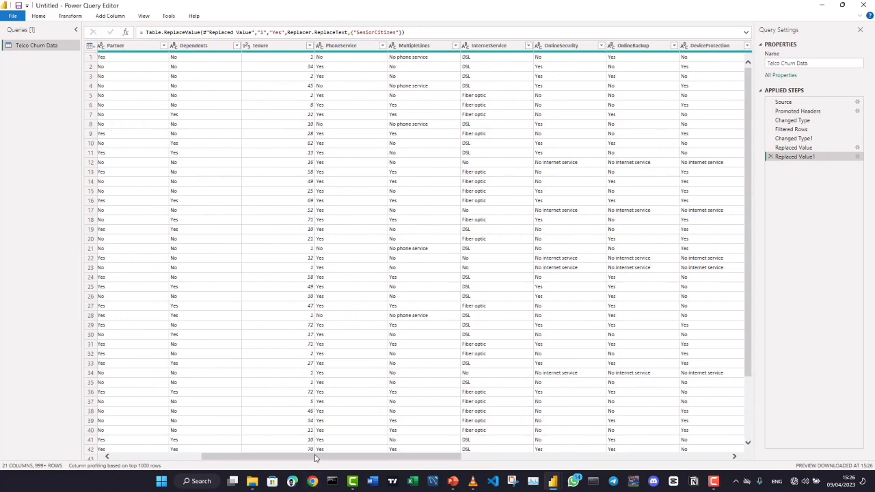
pyautogui.moveTo(266, 464); pyautogui.dragTo(132, 452)
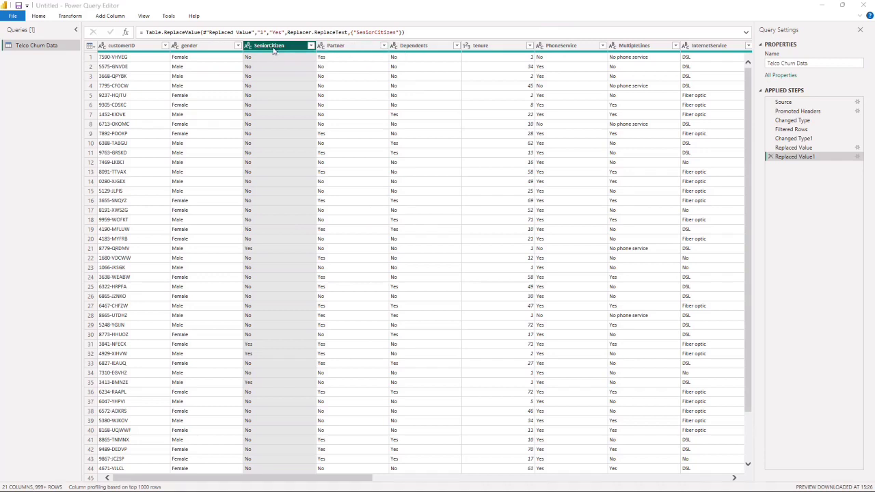
# Apply the filter on the tenure column with all of its values kept.
pyautogui.click(529, 47)
pyautogui.click(530, 46)
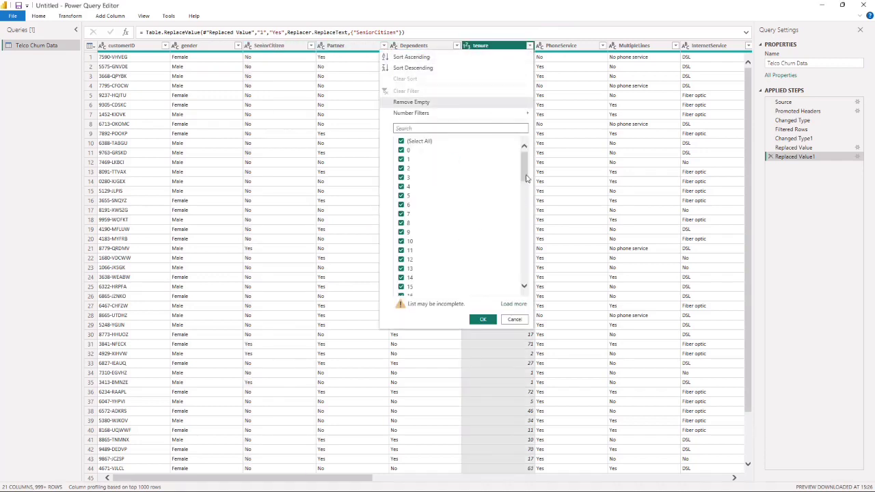
pyautogui.moveTo(526, 175); pyautogui.dragTo(523, 156)
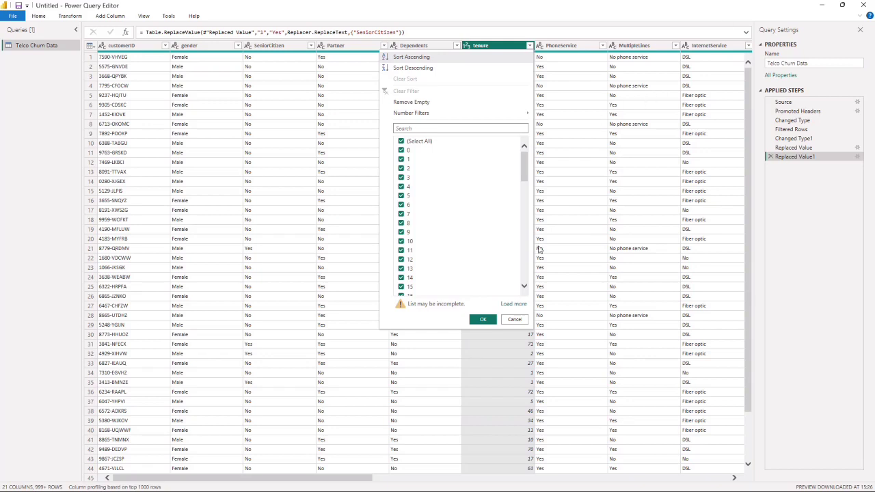
pyautogui.click(483, 320)
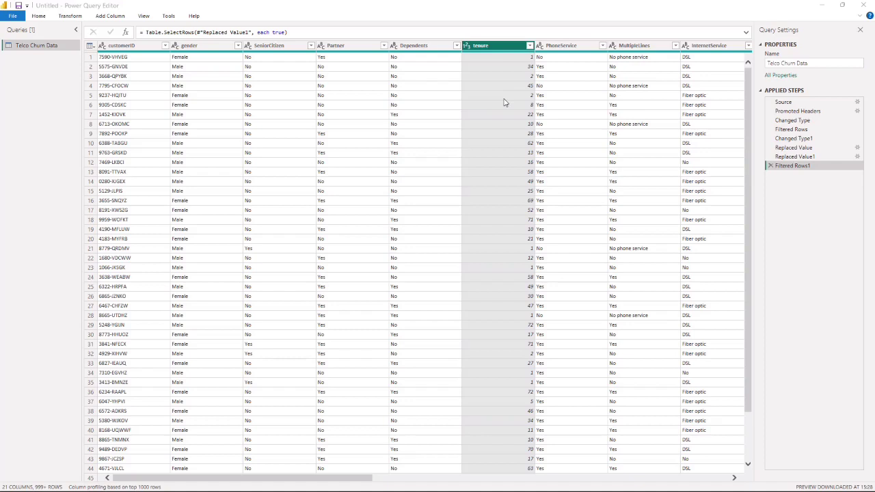
# Load the full value list in the tenure column's filter and examine the range of tenure values.
pyautogui.click(530, 46)
pyautogui.moveTo(525, 158); pyautogui.dragTo(538, 267)
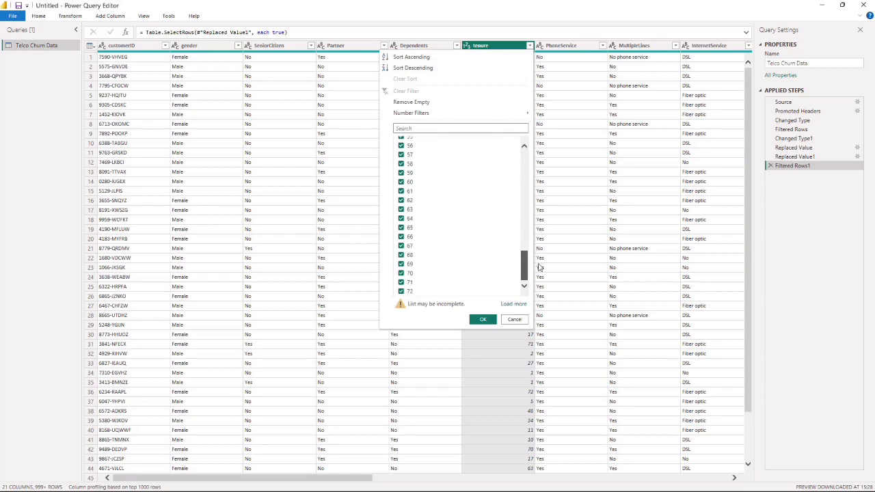
pyautogui.click(509, 304)
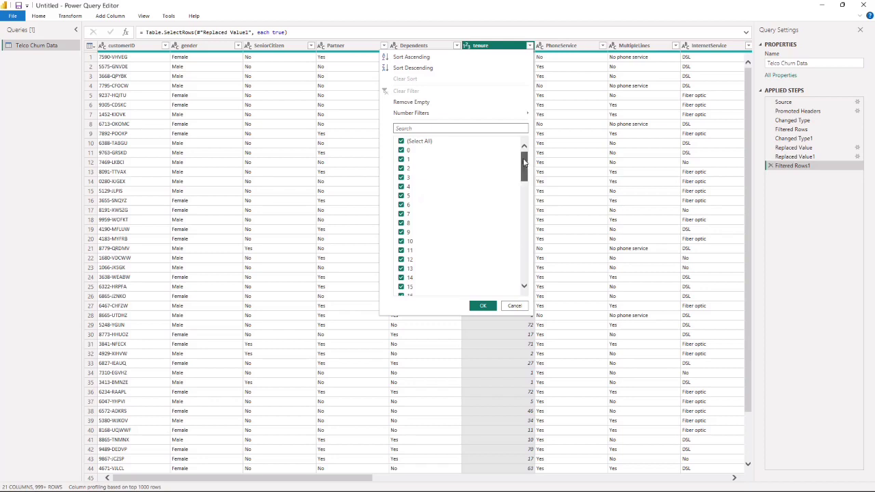
pyautogui.moveTo(525, 164); pyautogui.dragTo(525, 262)
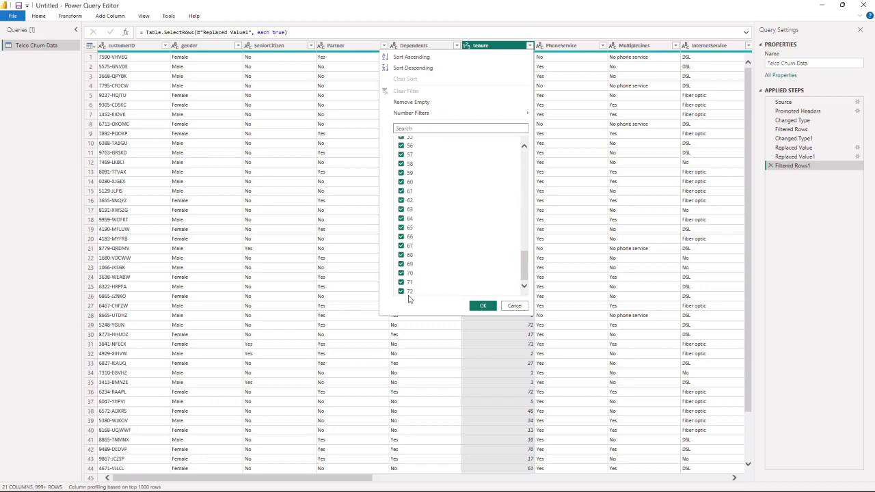
pyautogui.moveTo(525, 270)
pyautogui.mouseDown()
pyautogui.moveTo(524, 226)
pyautogui.moveTo(524, 288)
pyautogui.mouseUp()
pyautogui.moveTo(525, 273); pyautogui.dragTo(532, 145)
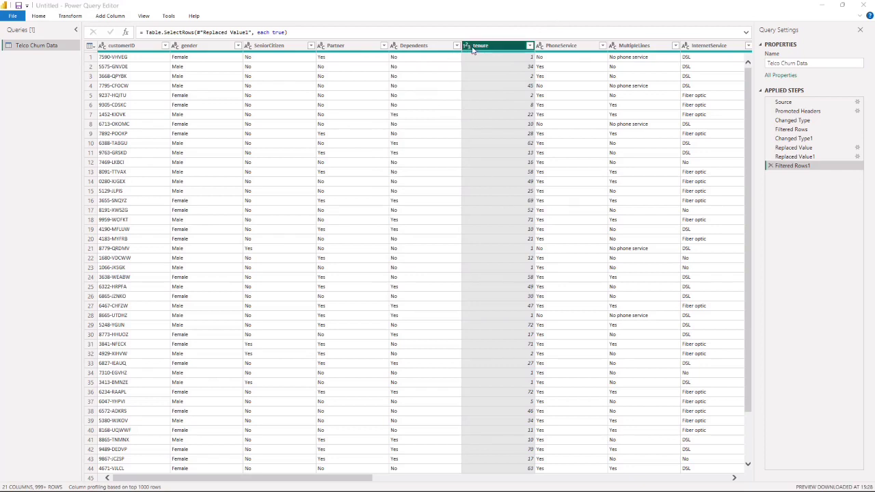
# Start a new conditional column named Tenure Category.
pyautogui.click(110, 18)
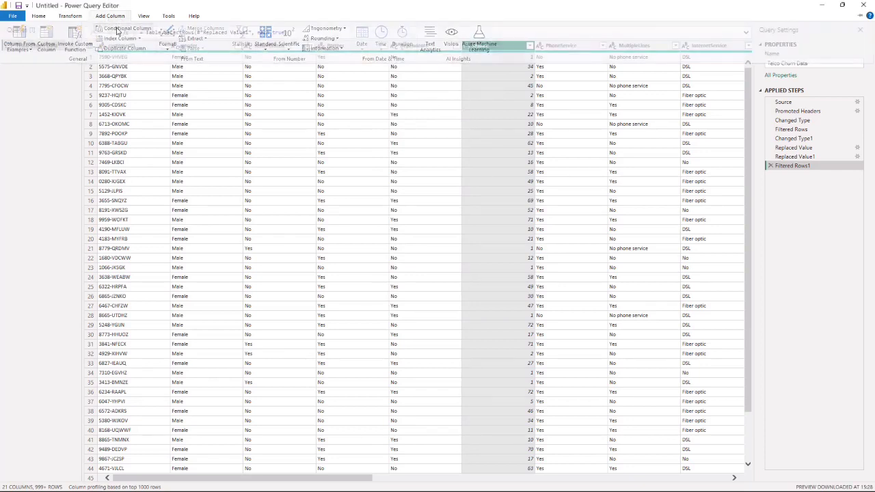
pyautogui.click(123, 29)
pyautogui.click(273, 211)
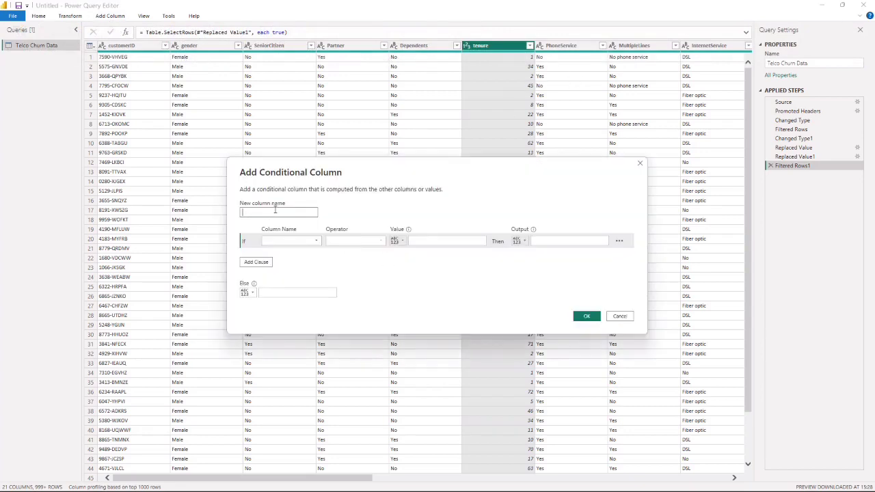
pyautogui.write('Tenure Category')
# Define the first condition so that tenure is less than or equal to 10 outputs Short.
pyautogui.click(286, 241)
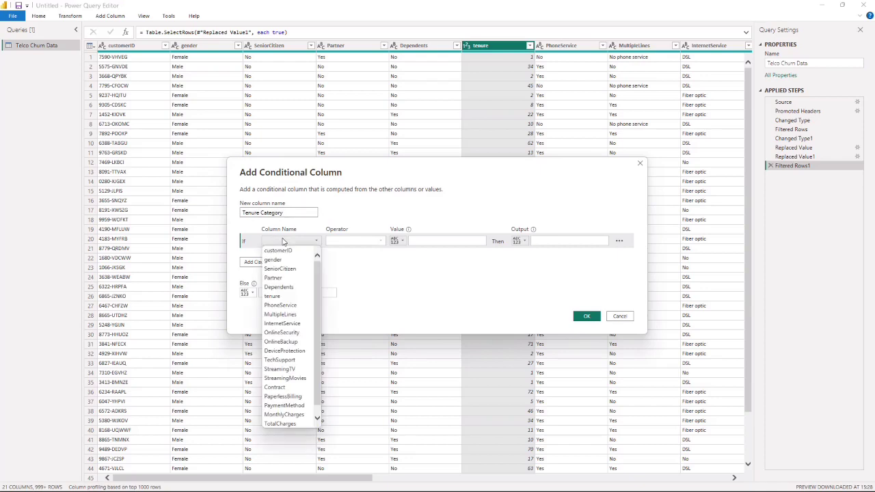
pyautogui.click(281, 296)
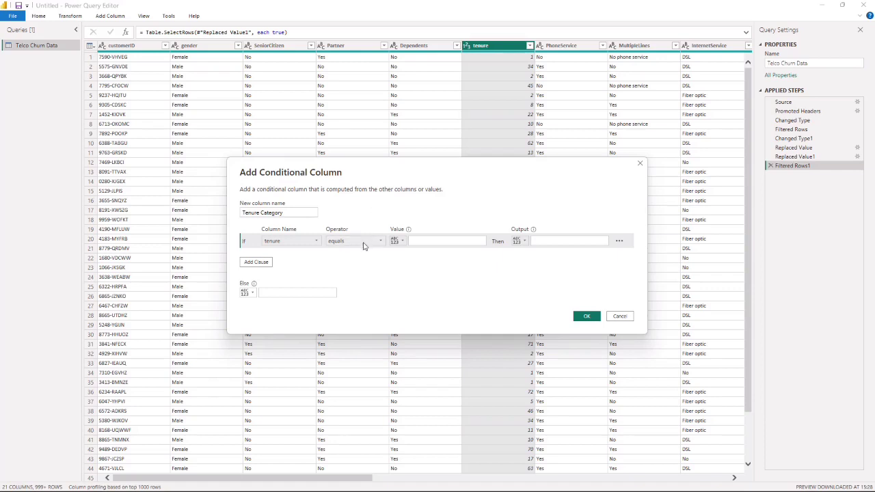
pyautogui.click(366, 241)
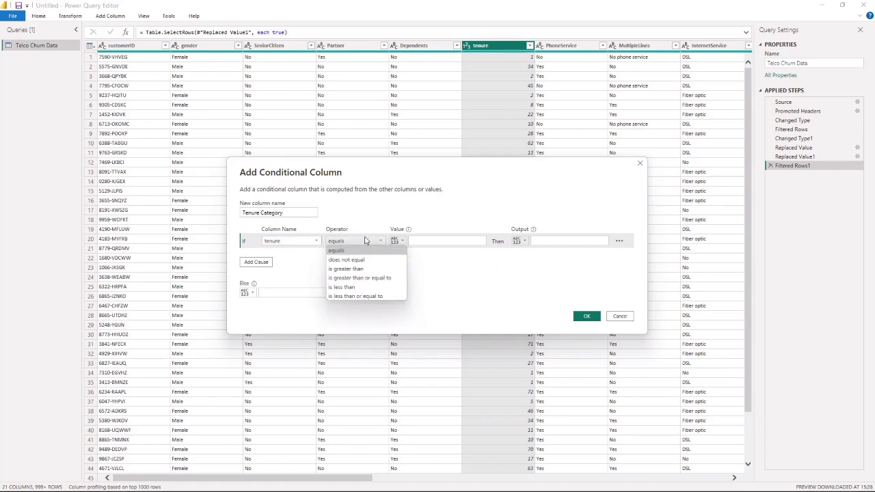
pyautogui.click(356, 296)
pyautogui.click(429, 241)
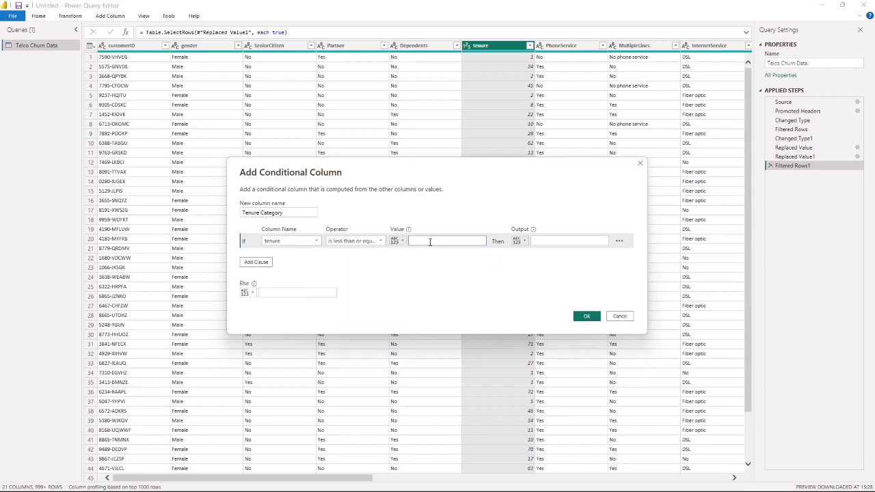
pyautogui.write('10')
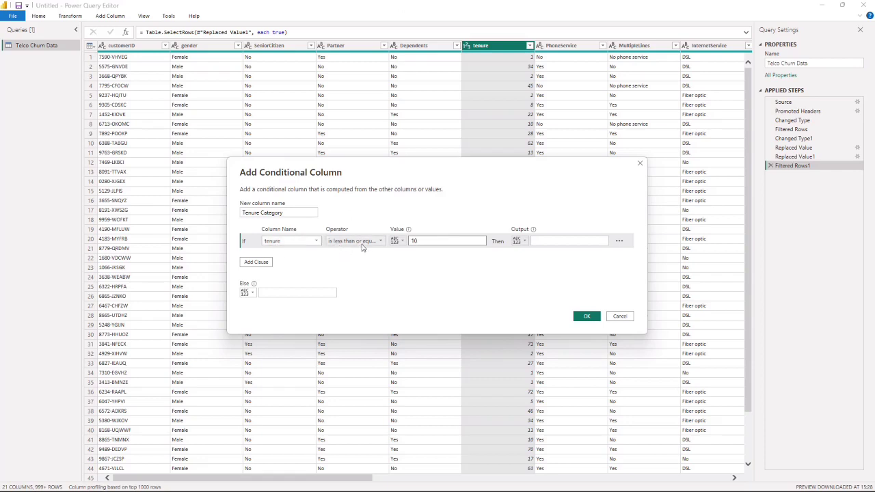
pyautogui.click(542, 241)
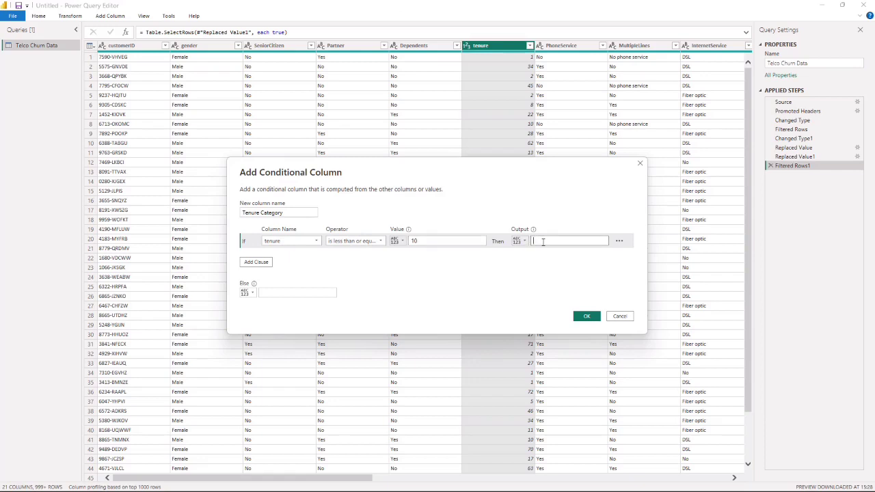
pyautogui.write('Short')
# Add an else-if clause so that tenure is less than or equal to 50 outputs Long.
pyautogui.click(257, 262)
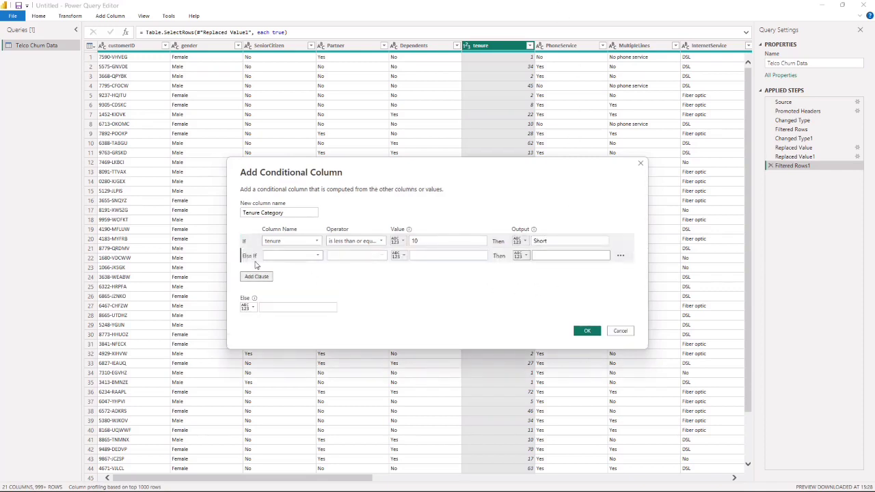
pyautogui.click(295, 259)
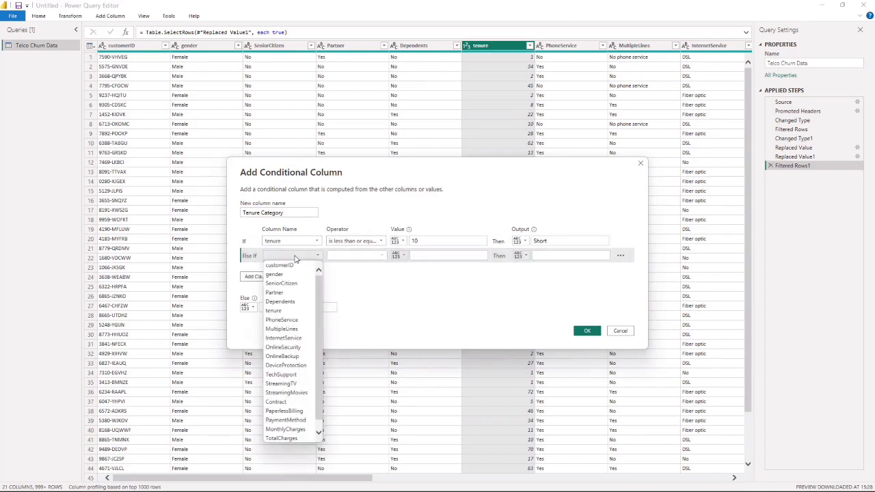
pyautogui.click(293, 311)
pyautogui.click(361, 256)
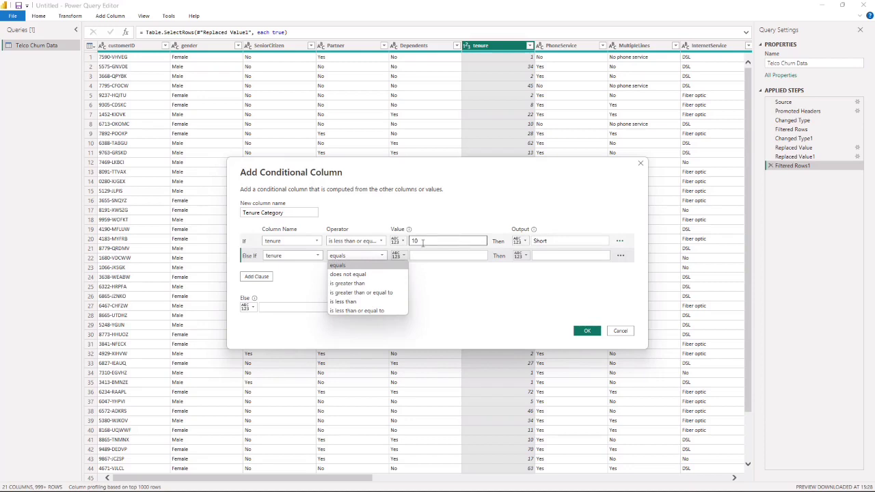
pyautogui.click(349, 311)
pyautogui.click(414, 256)
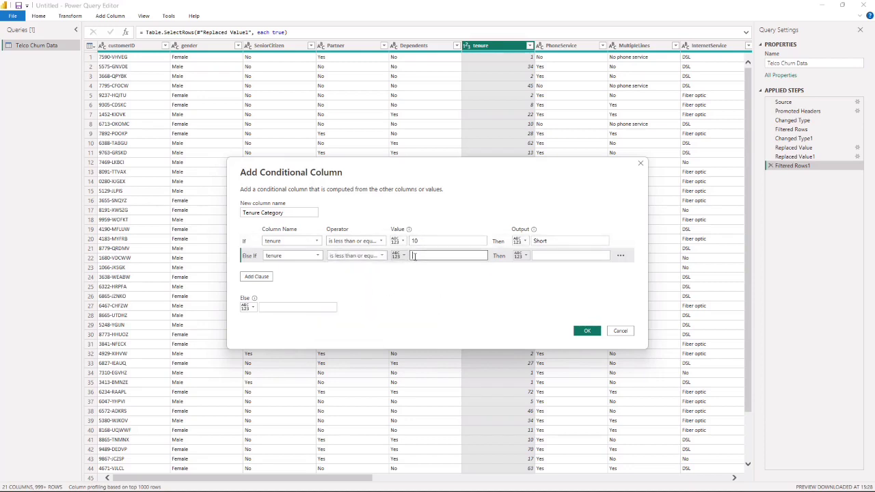
pyautogui.write('30')
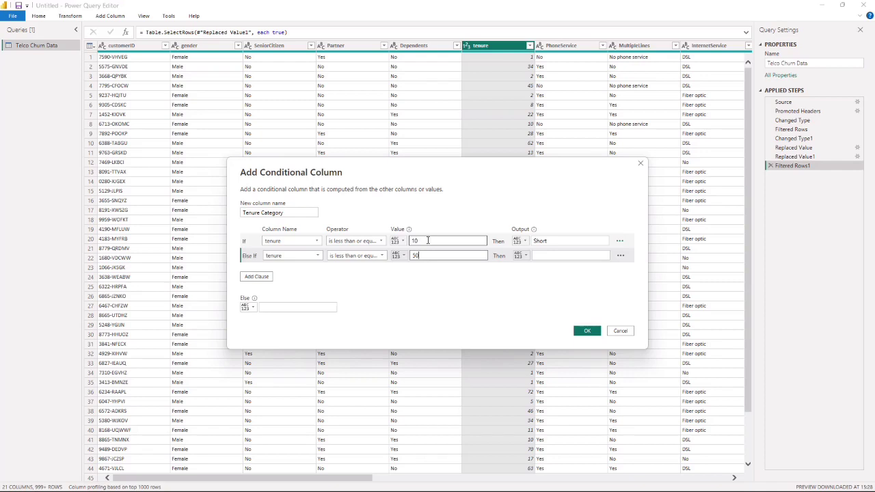
pyautogui.click(538, 255)
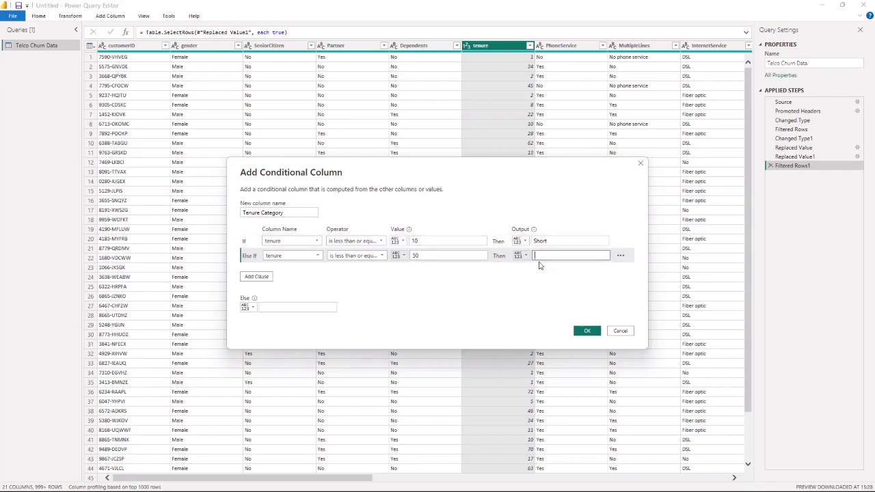
pyautogui.write('Long')
# Set the else output to Very Long and create the conditional column.
pyautogui.click(267, 307)
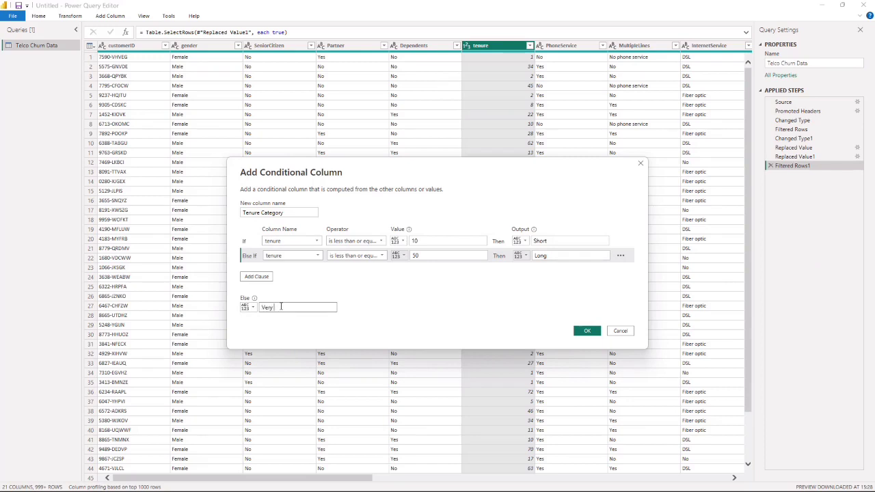
pyautogui.write('Very Long')
pyautogui.click(585, 331)
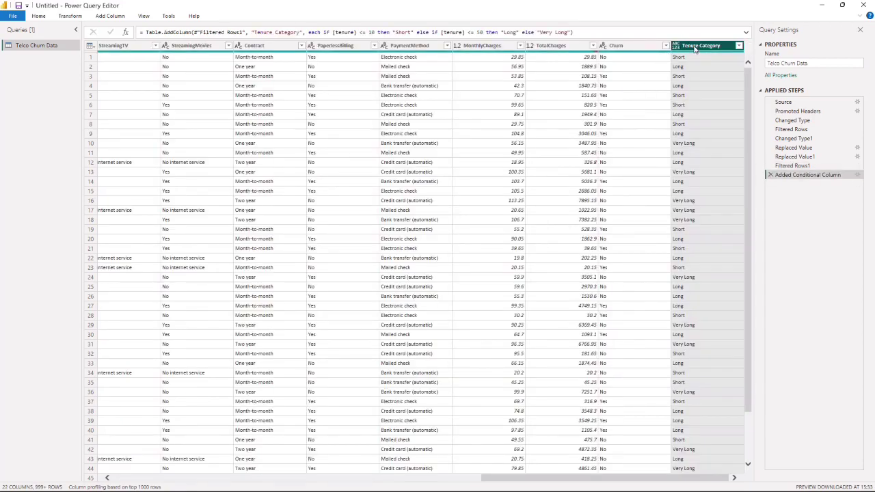
# Move the Tenure Category column directly after tenure and compare its categories with the tenure values.
pyautogui.moveTo(696, 54)
pyautogui.mouseDown()
pyautogui.moveTo(93, 59)
pyautogui.moveTo(256, 67)
pyautogui.mouseUp()
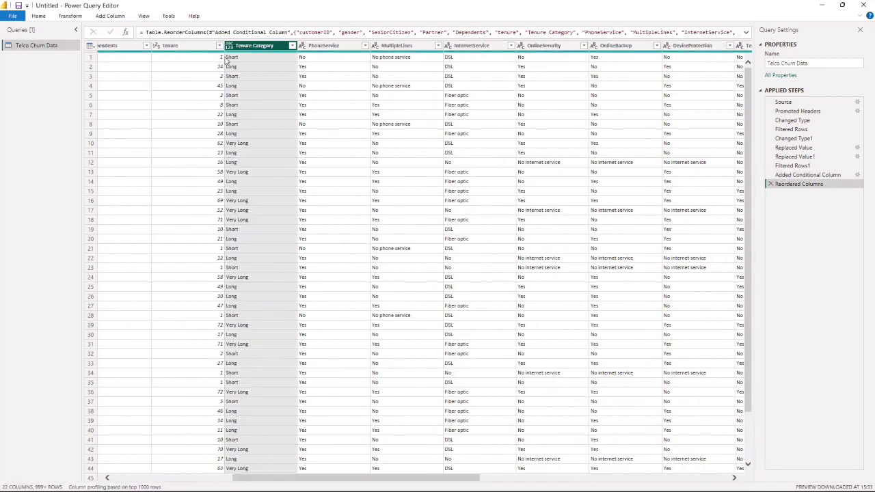
pyautogui.click(246, 59)
pyautogui.click(213, 57)
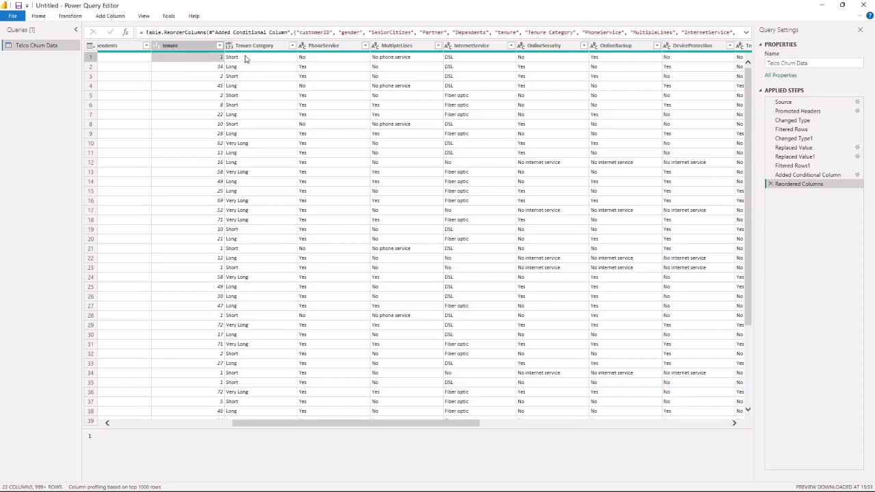
pyautogui.click(211, 67)
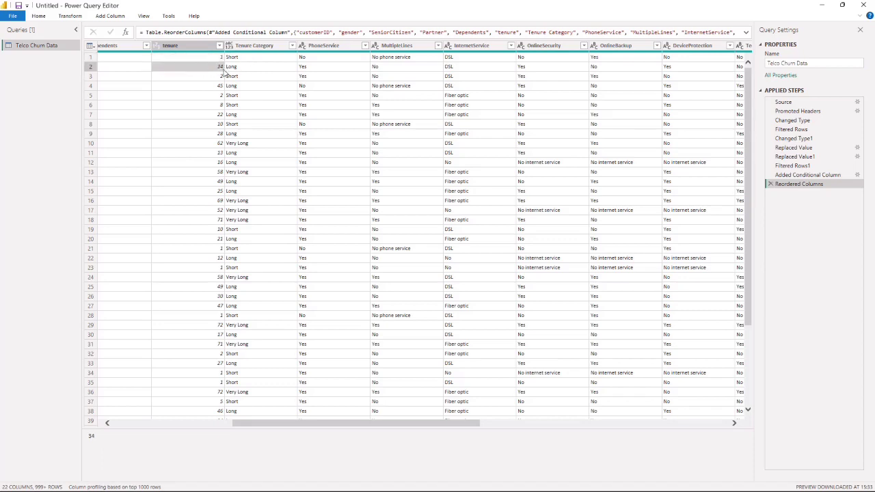
pyautogui.click(239, 67)
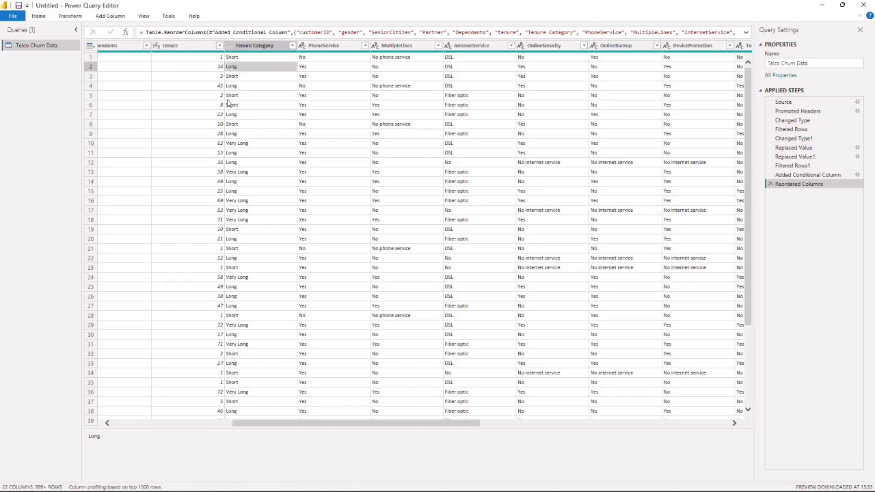
pyautogui.click(250, 145)
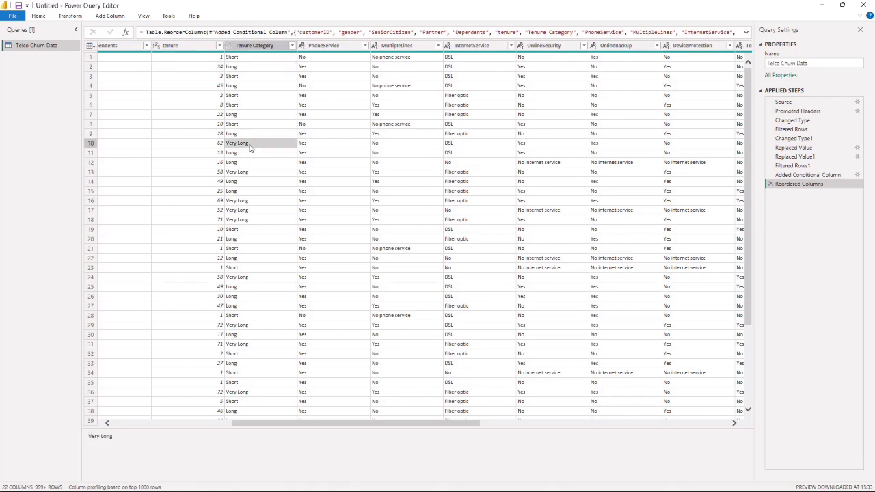
pyautogui.moveTo(297, 428); pyautogui.dragTo(281, 428)
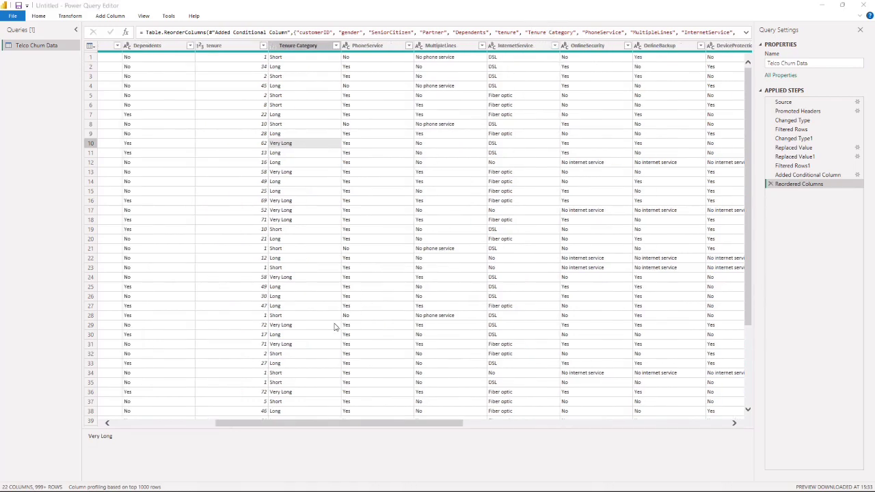
pyautogui.moveTo(285, 428); pyautogui.dragTo(53, 396)
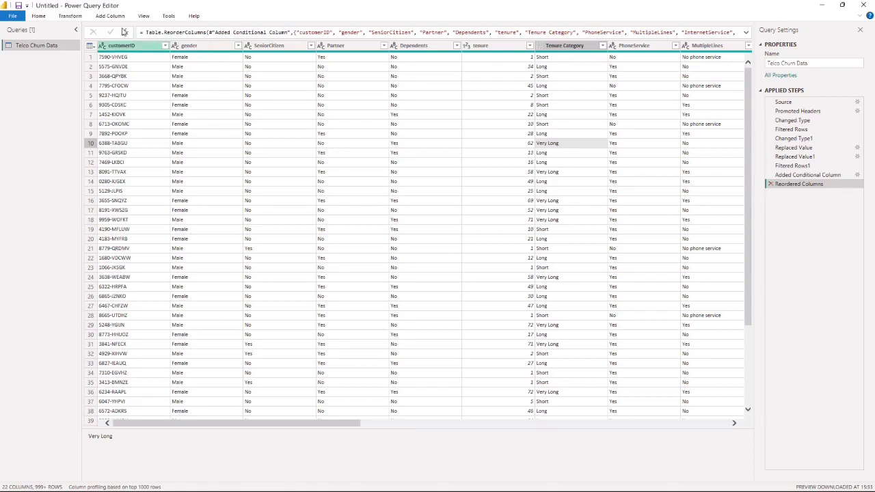
# Close the Power Query Editor and apply the pending changes to the Telco Churn Data query.
pyautogui.click(40, 16)
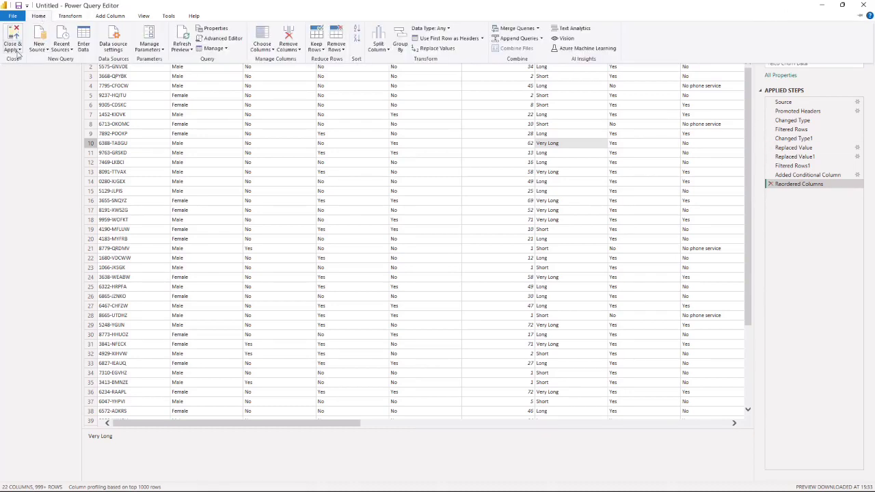
pyautogui.click(17, 51)
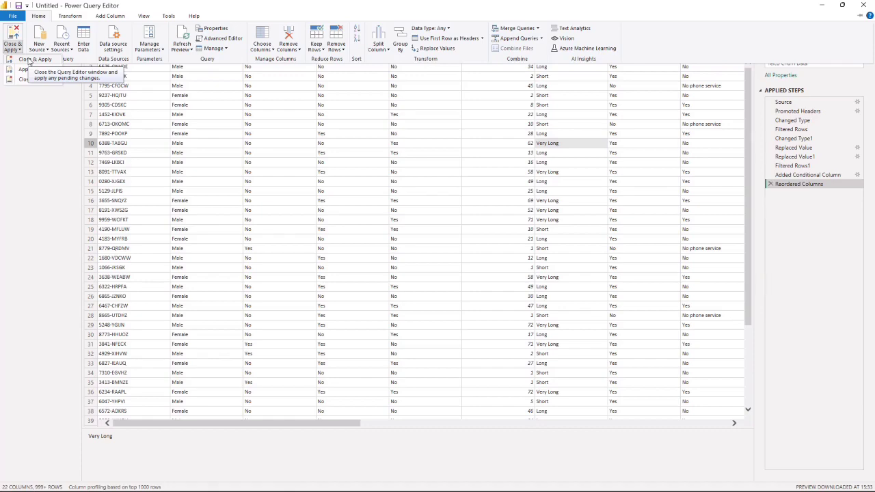
pyautogui.click(30, 60)
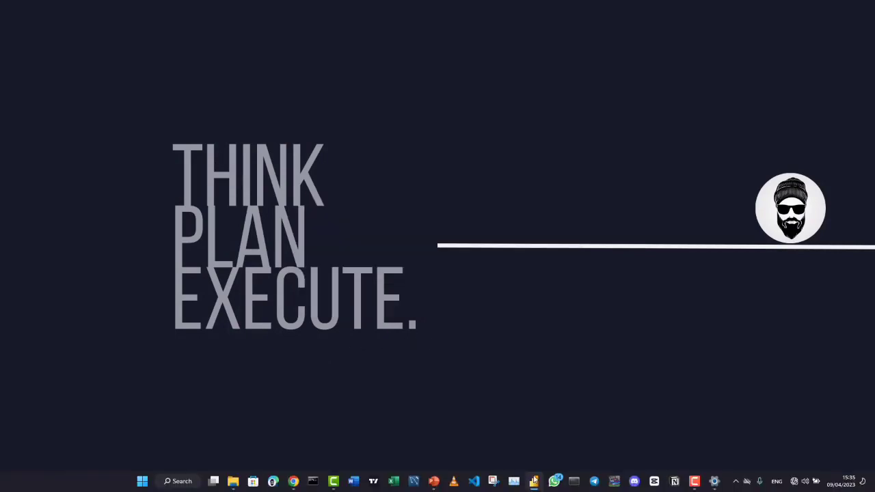
# Switch to Power BI Desktop and select the Telco Churn Data table.
pyautogui.click(533, 484)
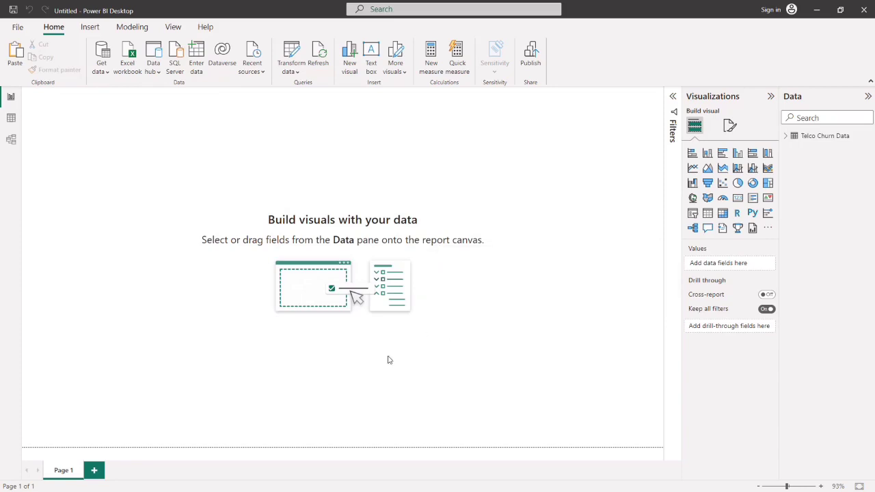
pyautogui.click(821, 139)
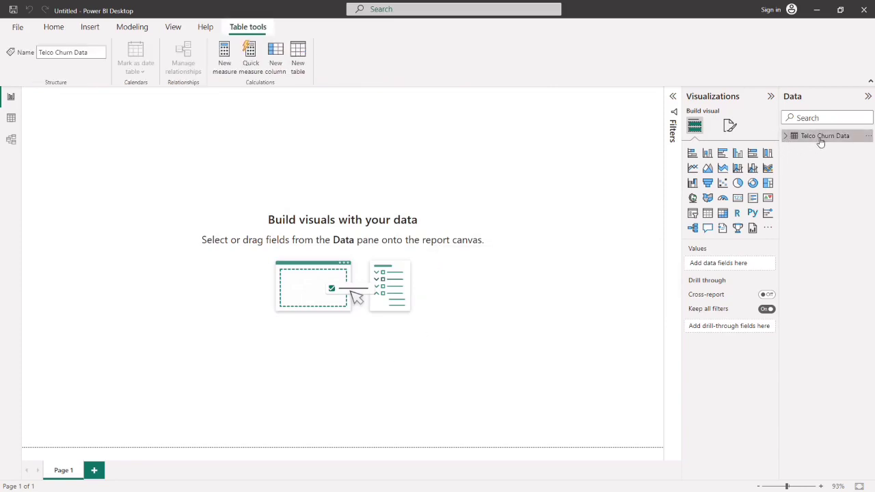
# Review the columns of the Telco Churn Data table from customerID through Churn, including tenure and InternetService, and return to the report page.
pyautogui.click(11, 118)
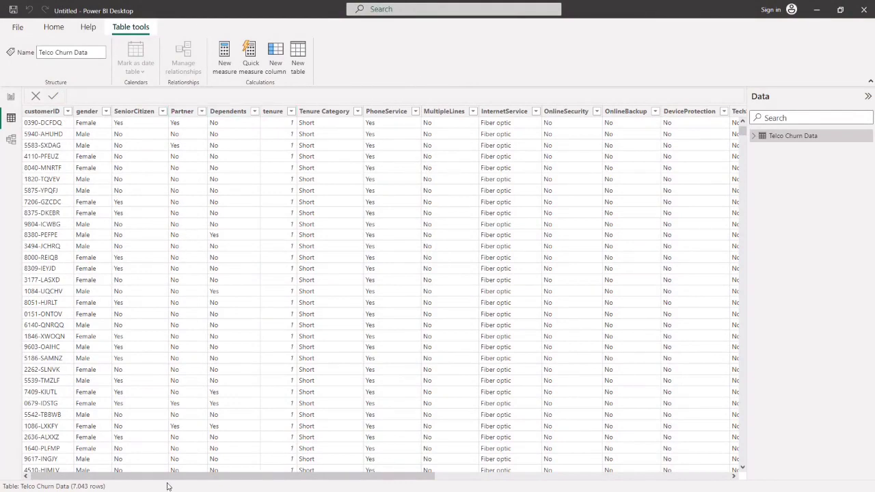
pyautogui.moveTo(160, 477); pyautogui.dragTo(102, 477)
pyautogui.click(291, 112)
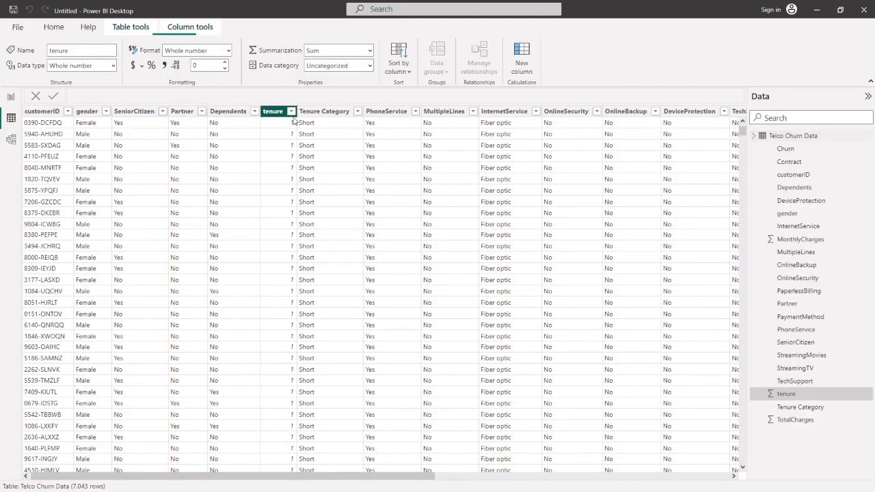
pyautogui.click(493, 175)
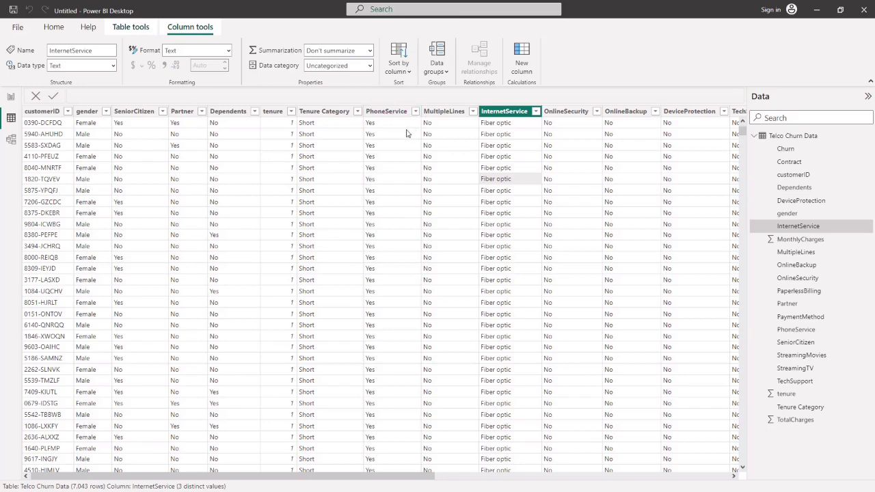
pyautogui.moveTo(424, 478); pyautogui.dragTo(692, 485)
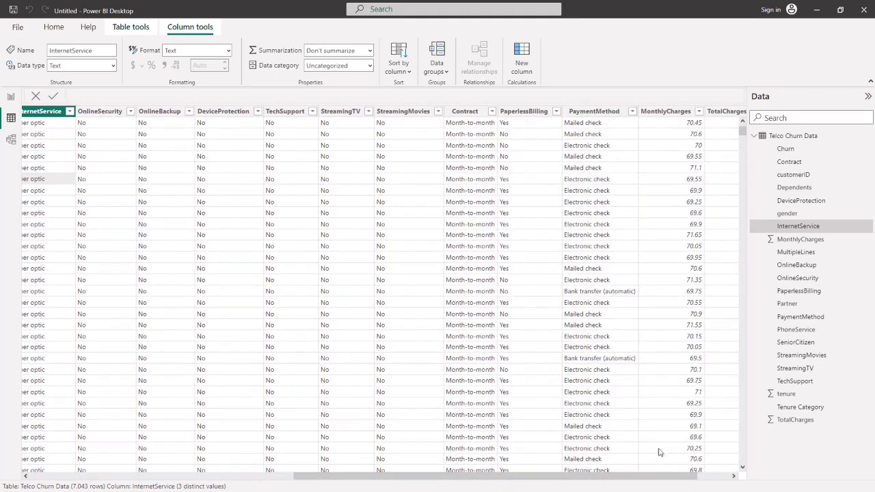
pyautogui.moveTo(643, 483); pyautogui.dragTo(714, 484)
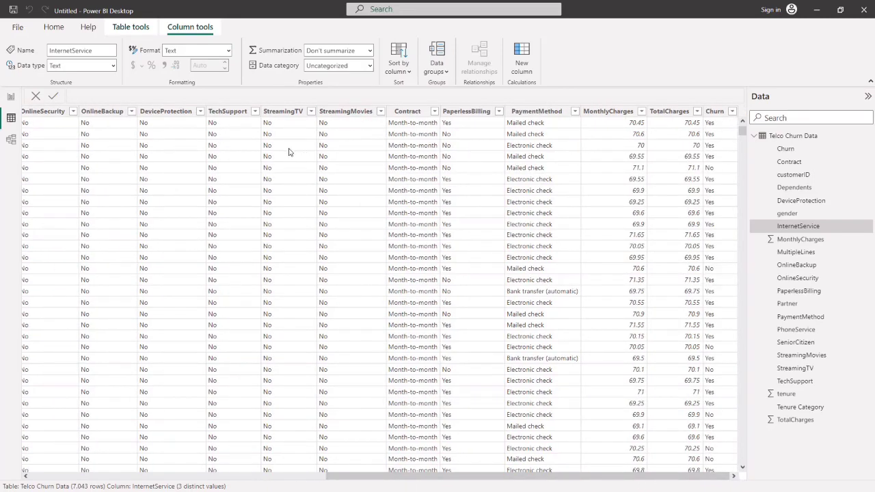
pyautogui.click(12, 97)
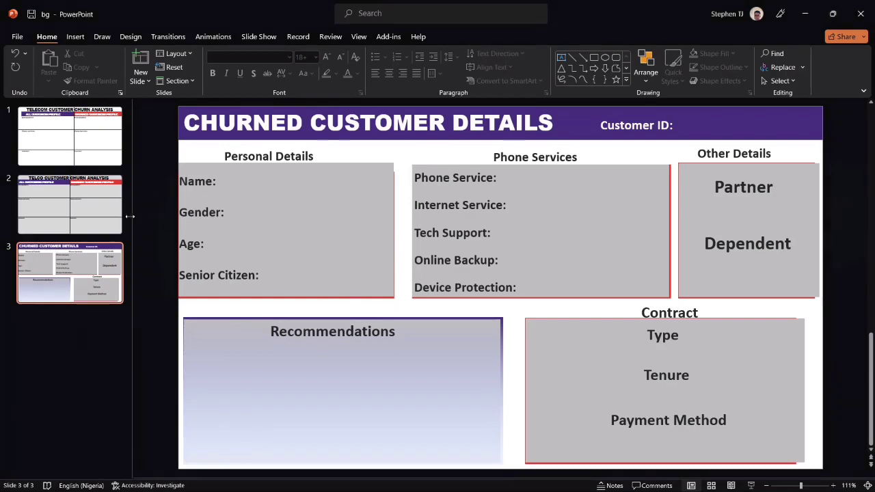
# Review the Telco Customer Churn Analysis and Churned Customer Details background slides in PowerPoint, and switch back to Power BI Desktop.
pyautogui.click(108, 216)
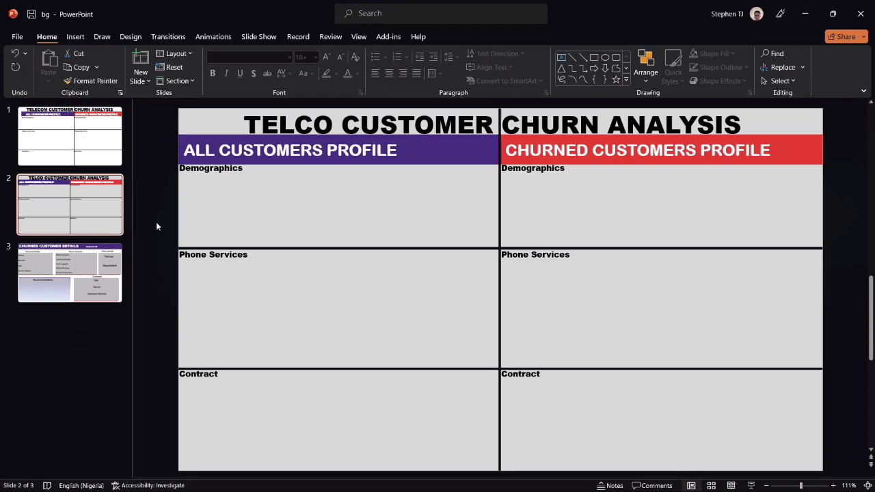
pyautogui.click(108, 270)
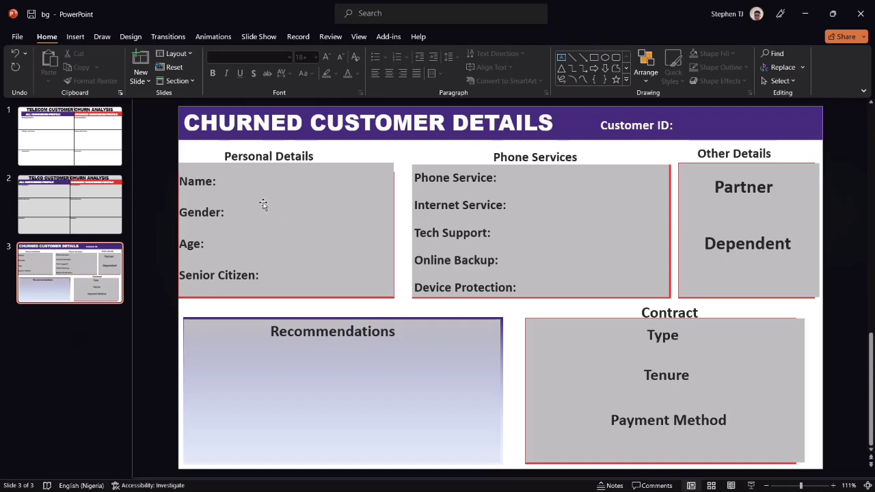
pyautogui.hotkey('alt', 'Tab')
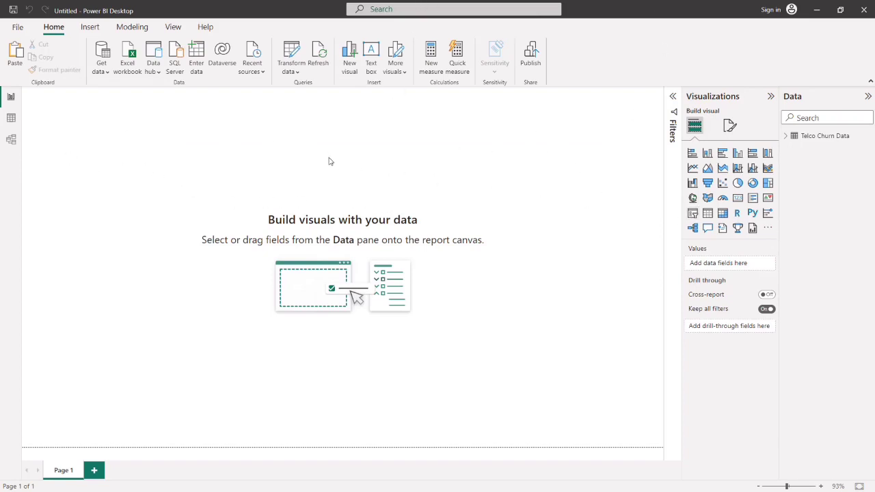
# Add the bg 3 picture from the Customer churn folder as the canvas background image of Page 1.
pyautogui.click(729, 125)
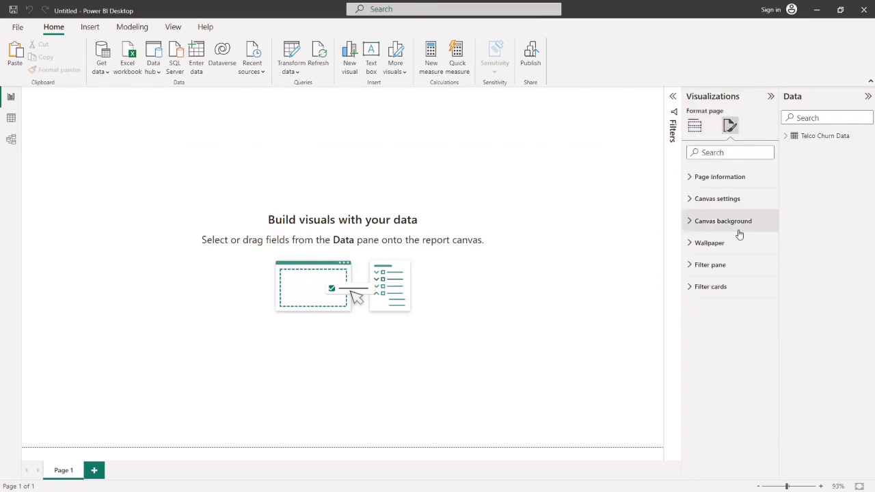
pyautogui.click(696, 225)
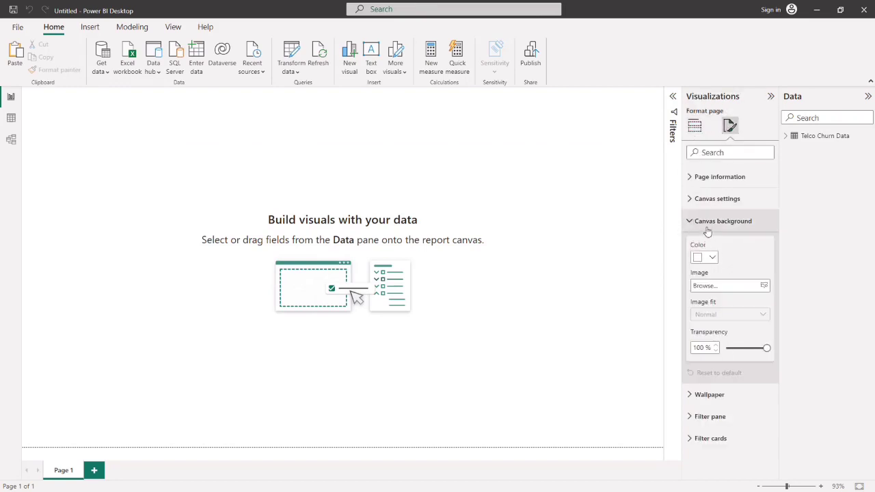
pyautogui.click(765, 287)
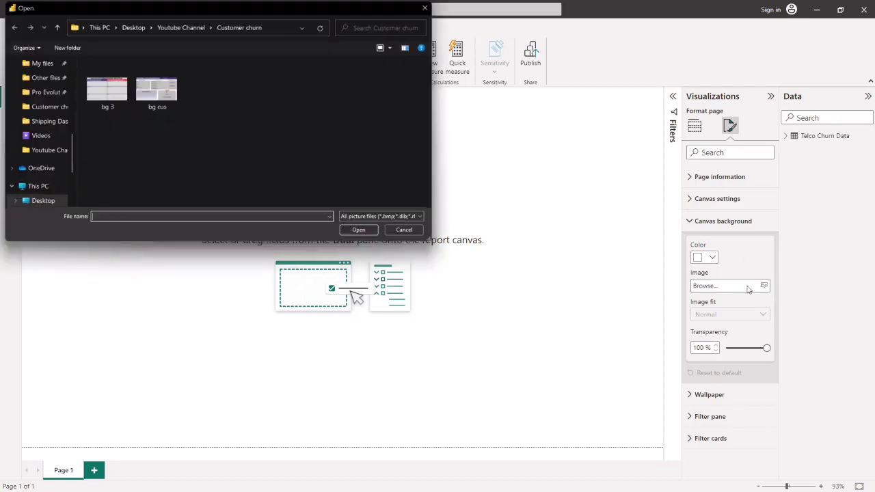
pyautogui.click(108, 106)
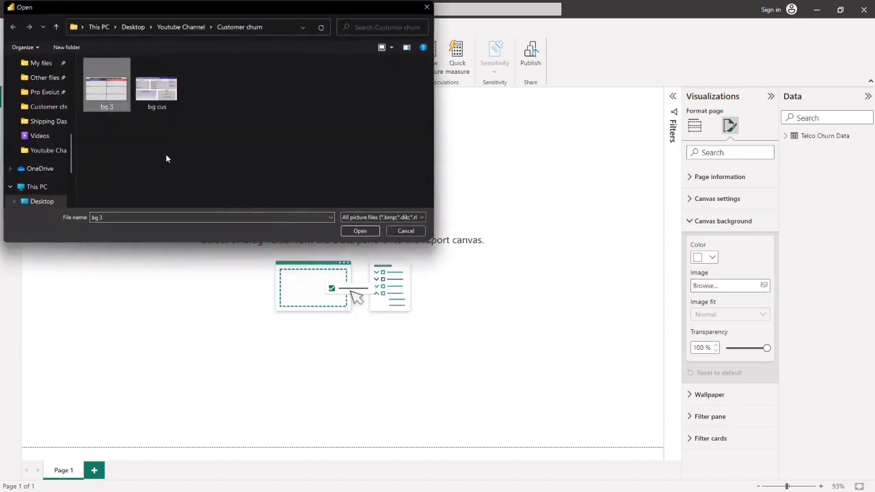
pyautogui.click(360, 231)
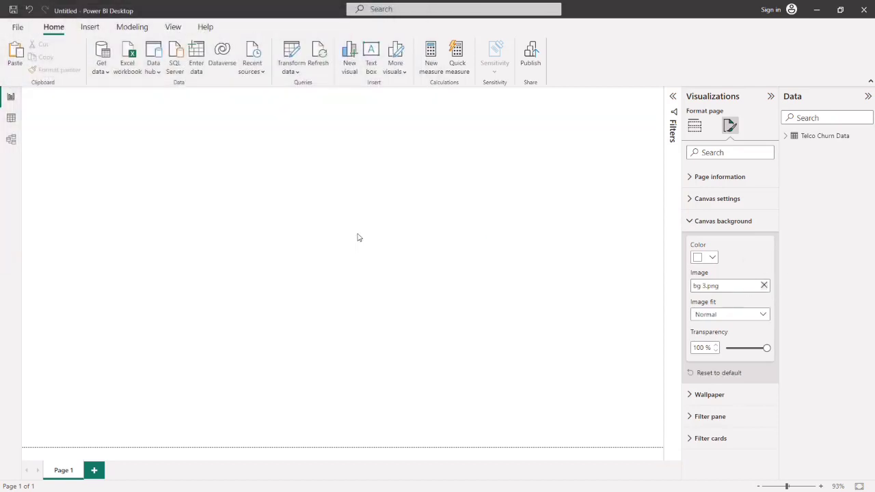
# Set the canvas background's image fit to Fit and lower its transparency to the minimum.
pyautogui.click(723, 314)
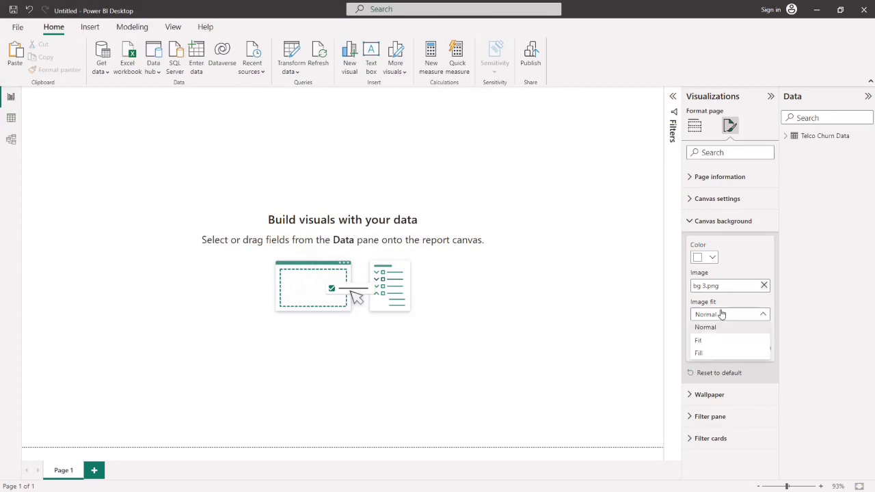
pyautogui.click(701, 339)
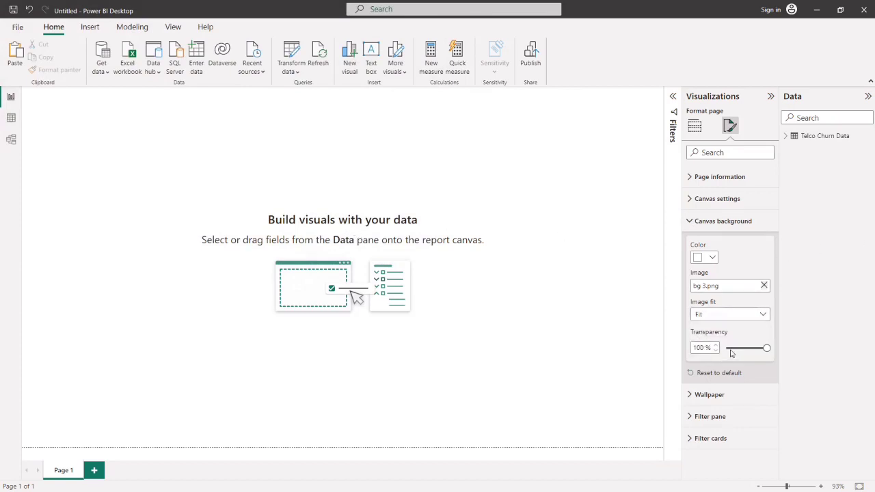
pyautogui.click(729, 350)
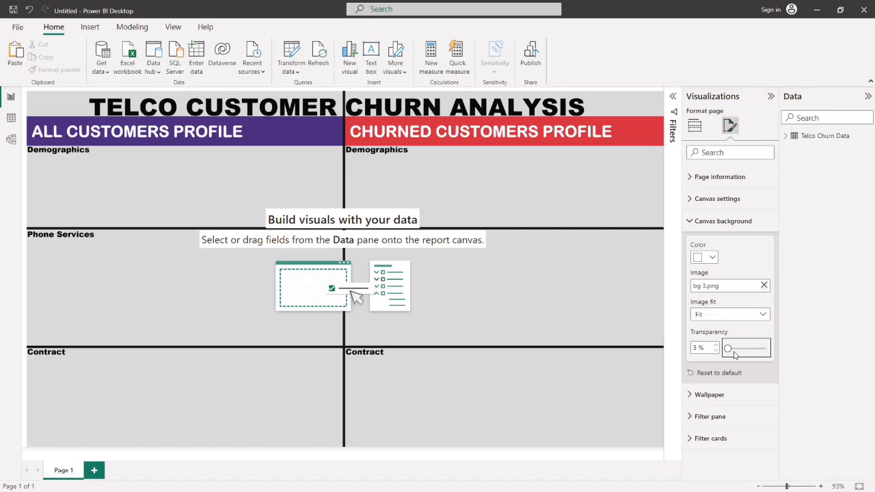
pyautogui.moveTo(727, 349); pyautogui.dragTo(719, 349)
pyautogui.click(545, 317)
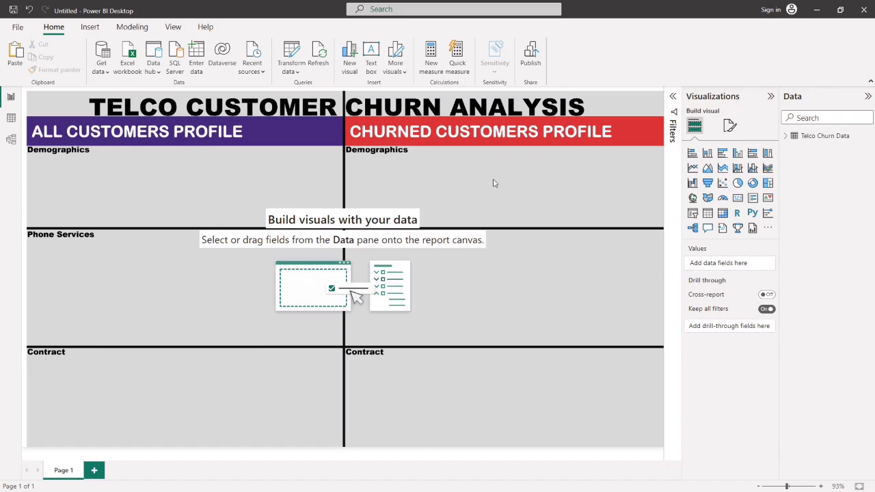
# Examine the Churn column and the customer demographic columns in the Telco Churn Data table.
pyautogui.click(11, 117)
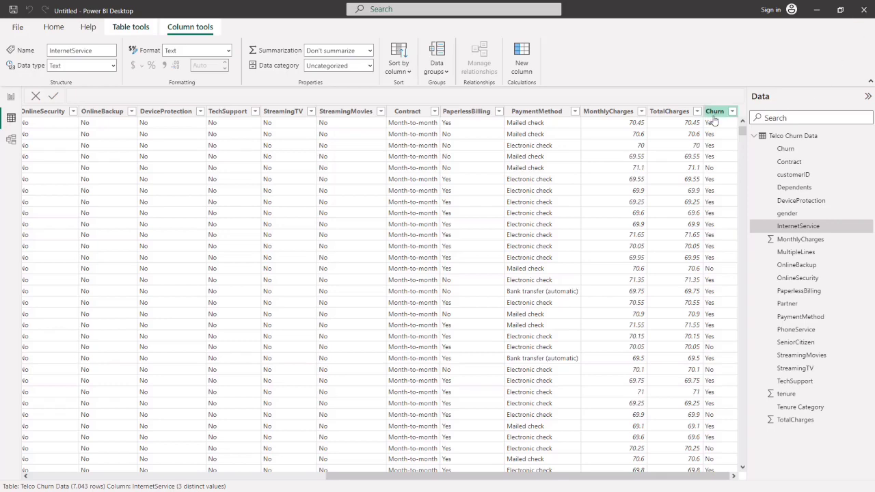
pyautogui.click(11, 97)
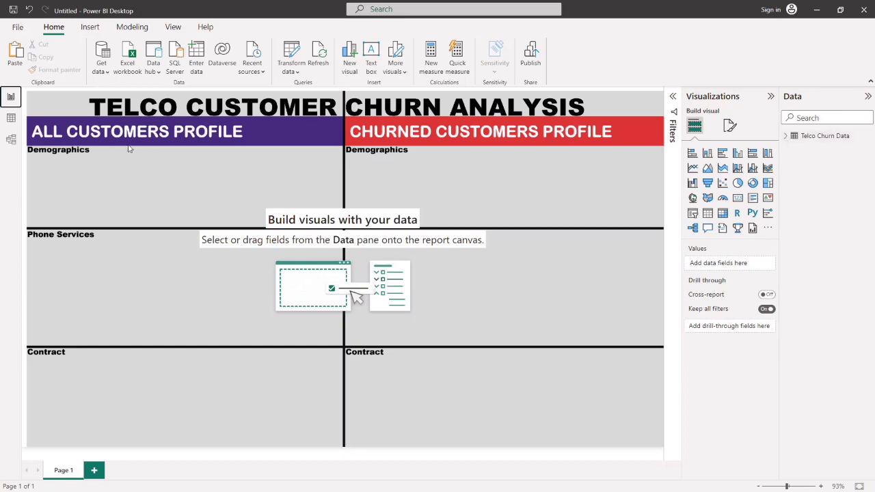
pyautogui.click(12, 118)
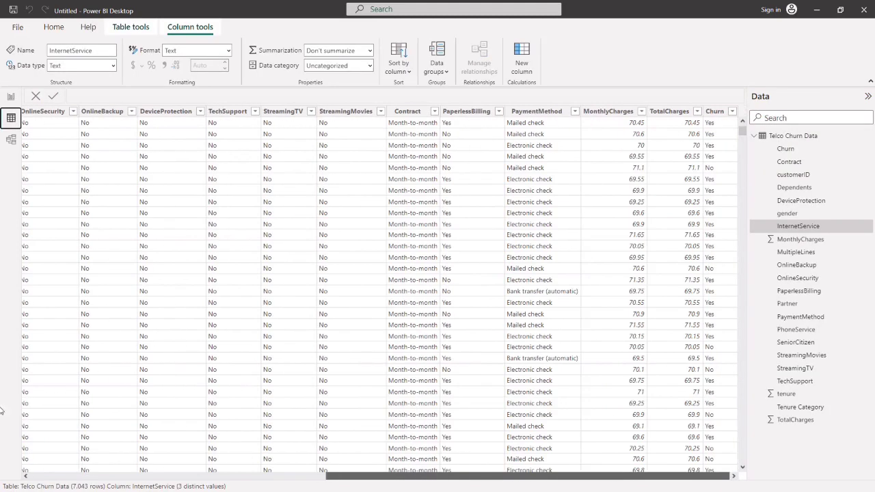
pyautogui.click(58, 476)
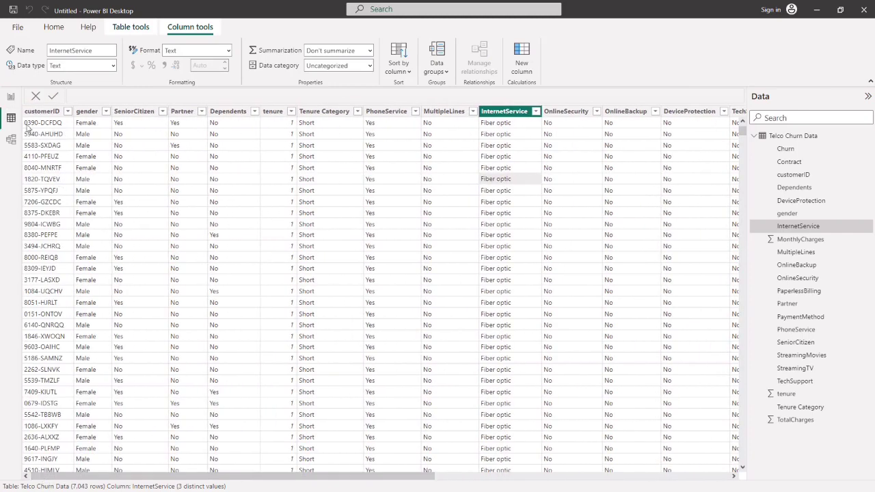
# Create an empty table named All Measures by entering data manually and load it into the model.
pyautogui.click(11, 97)
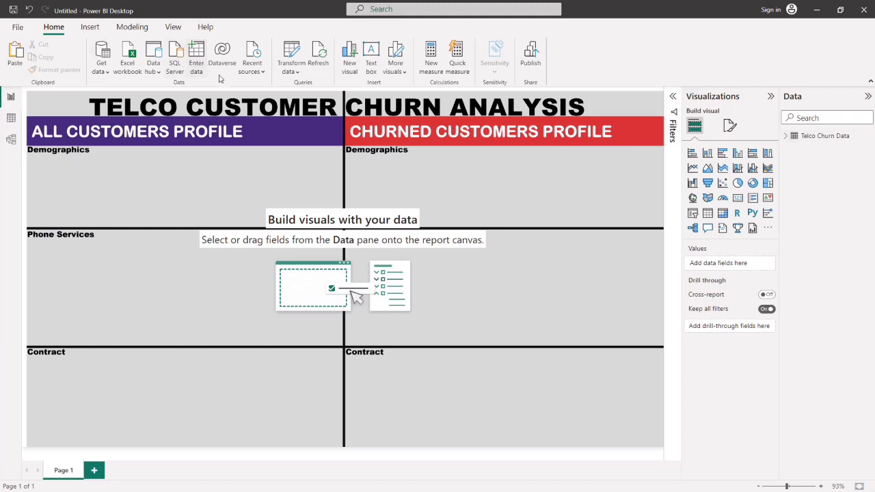
pyautogui.click(204, 55)
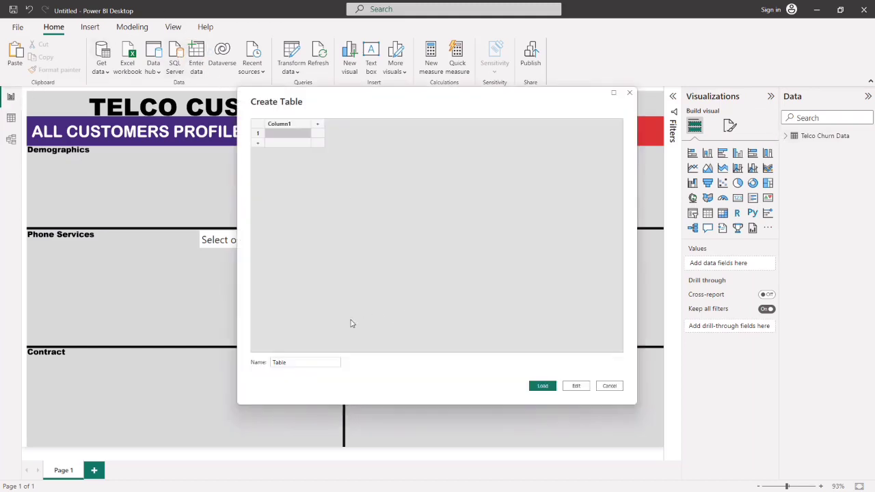
pyautogui.click(302, 362)
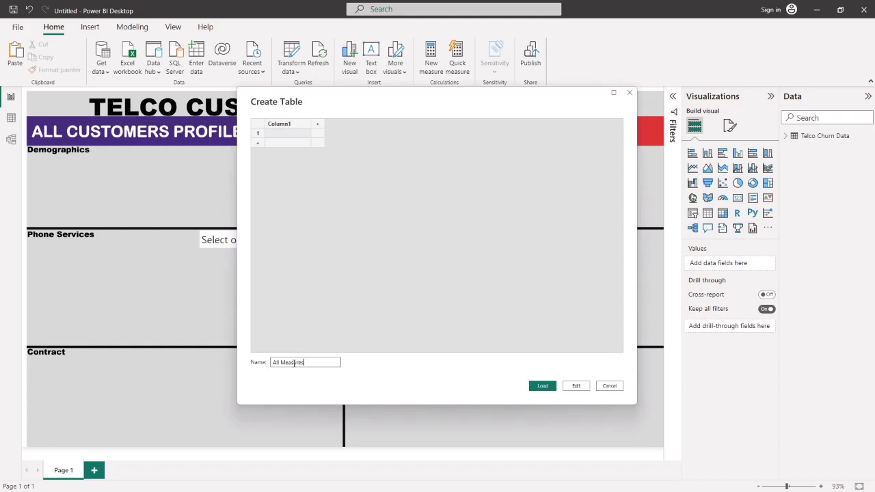
pyautogui.click(543, 387)
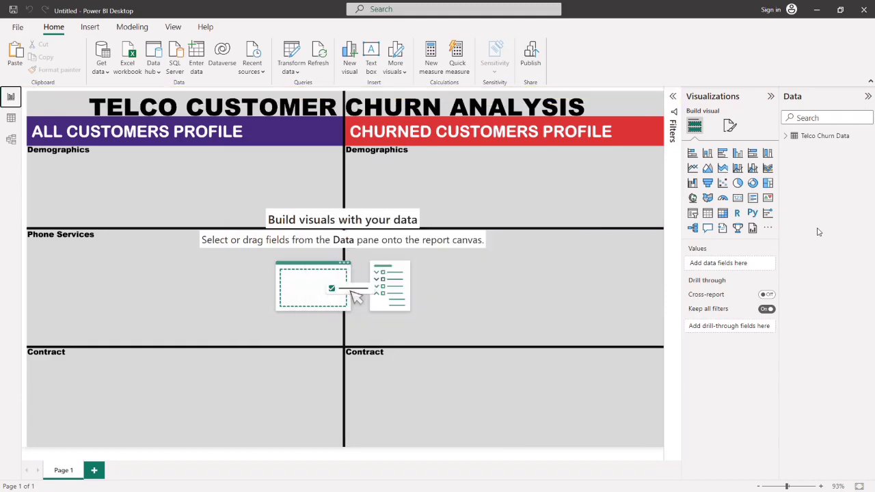
pyautogui.click(855, 136)
pyautogui.click(815, 145)
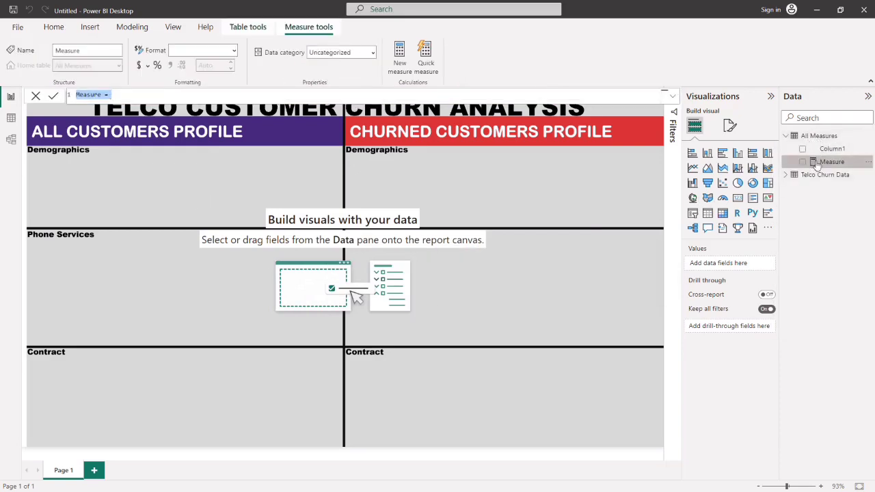
pyautogui.click(11, 121)
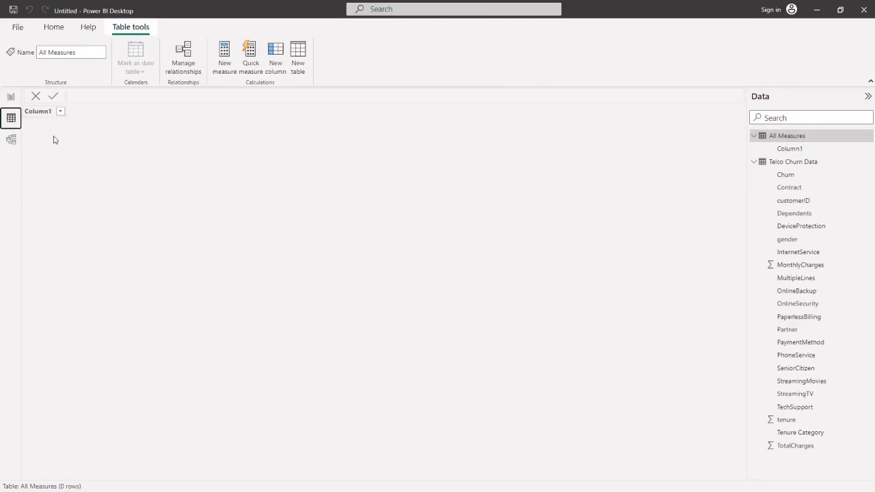
# Collapse the All Measures table and inspect the customerID column of the Telco Churn Data table.
pyautogui.click(753, 135)
pyautogui.click(762, 149)
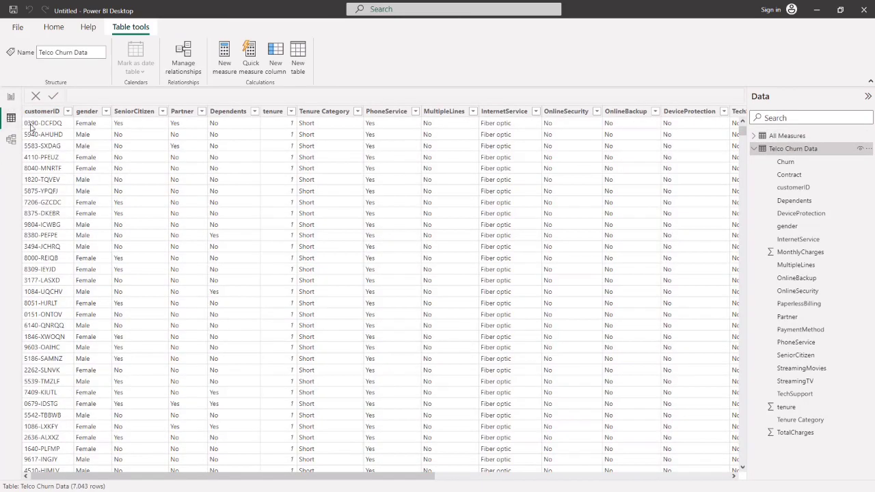
pyautogui.click(30, 126)
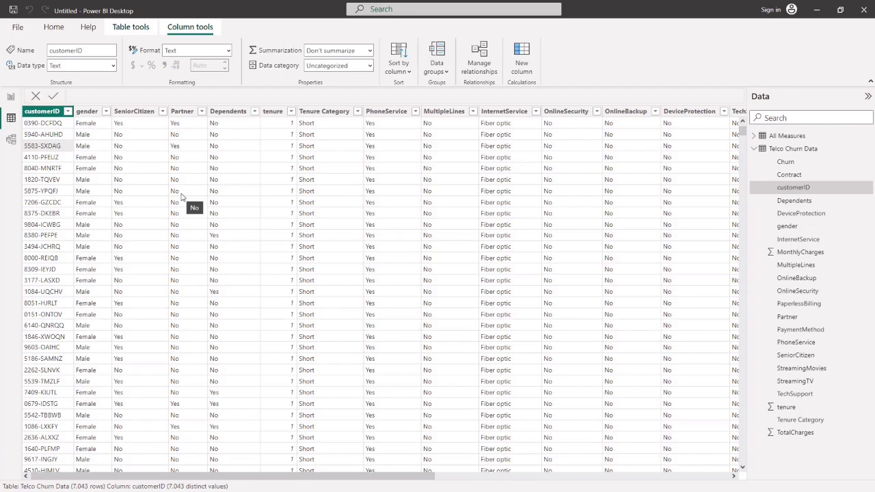
# Return to the report canvas and create a measure named Total No of Customers in the All Measures table.
pyautogui.click(11, 96)
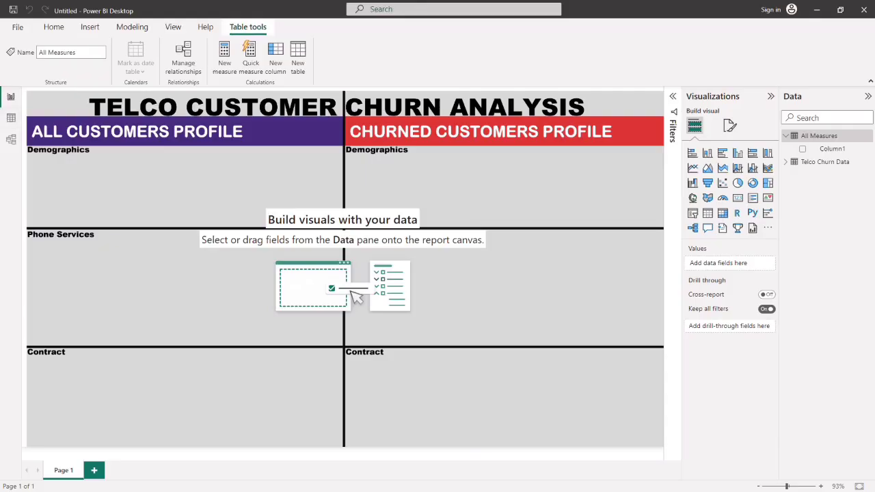
pyautogui.click(867, 136)
pyautogui.press('Escape')
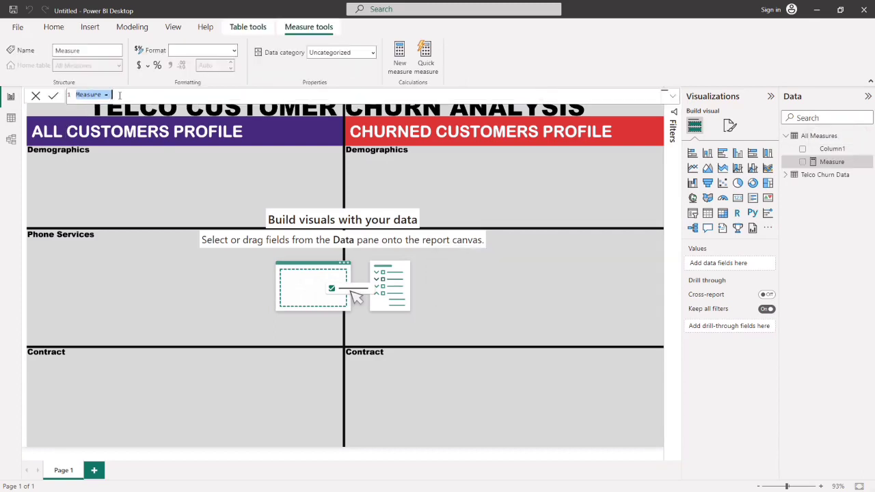
pyautogui.press('BackSpace')
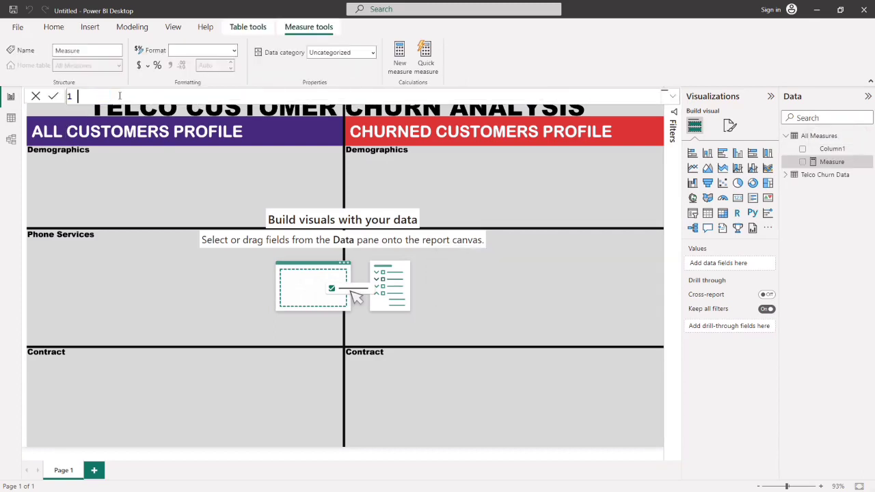
pyautogui.write('T')
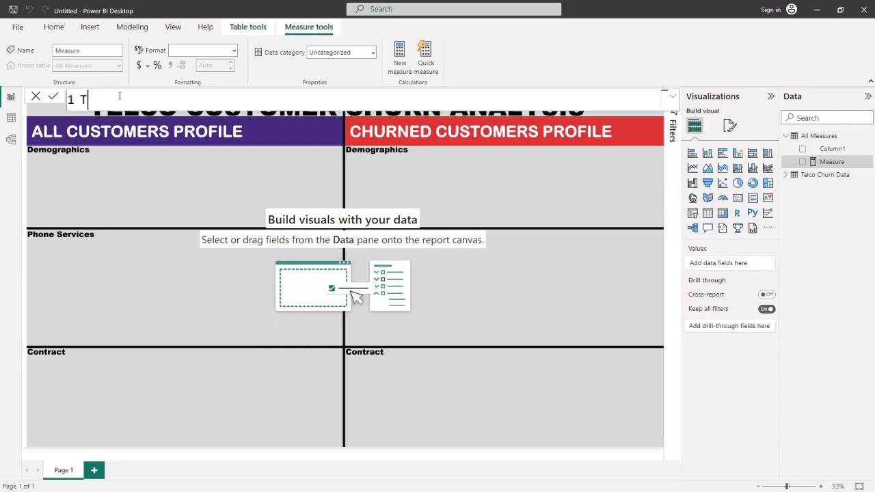
pyautogui.write('otal')
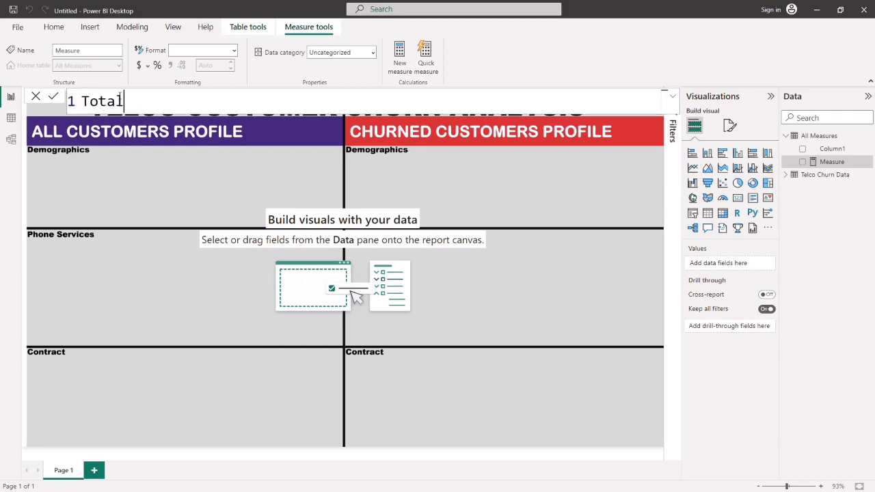
pyautogui.write(' No of Customers =')
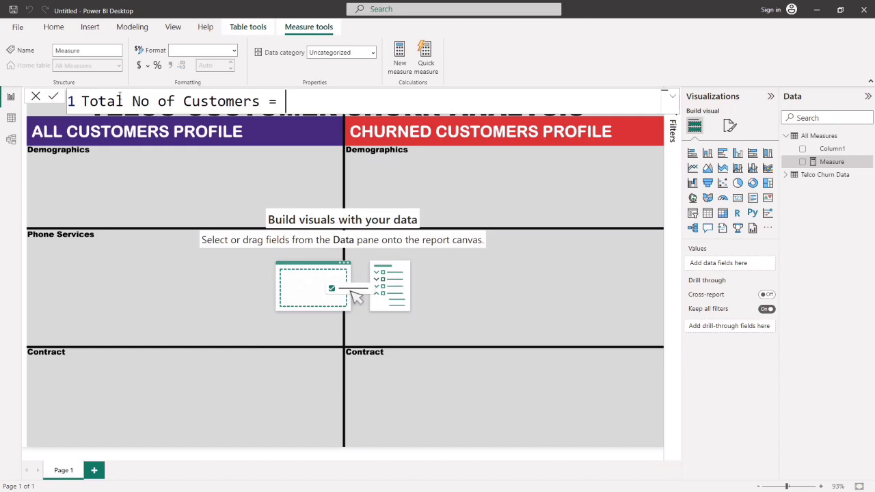
# Define Total No of Customers as DISTINCTCOUNT('Telco Churn Data'[customerID]) and commit the measure.
pyautogui.write('coun')
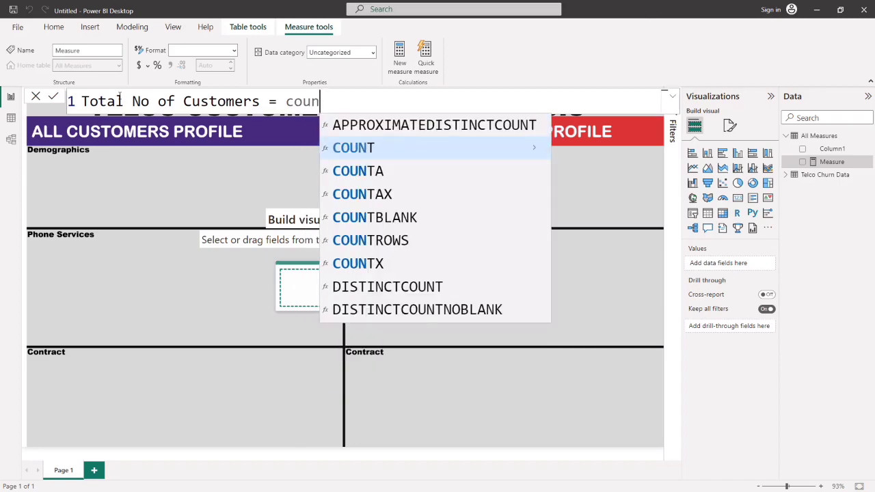
pyautogui.press('BackSpace')
pyautogui.press('BackSpace')
pyautogui.press('BackSpace')
pyautogui.press('BackSpace')
pyautogui.write('dist')
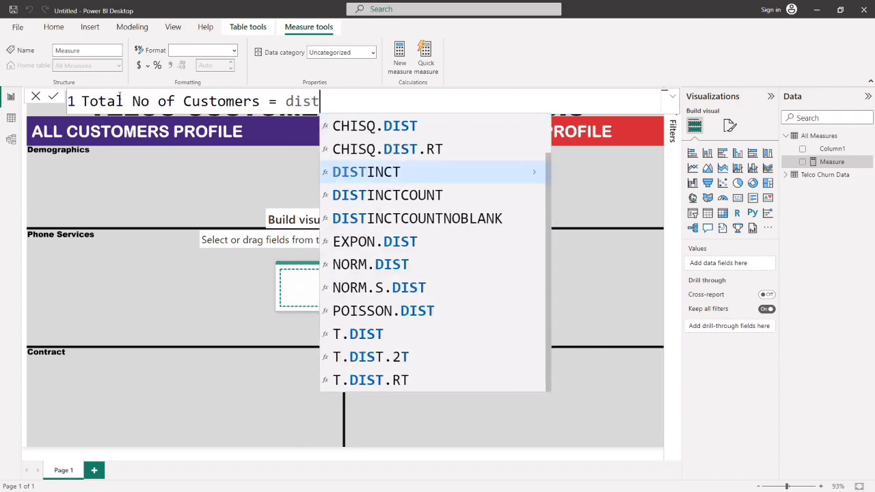
pyautogui.click(340, 196)
pyautogui.write('id')
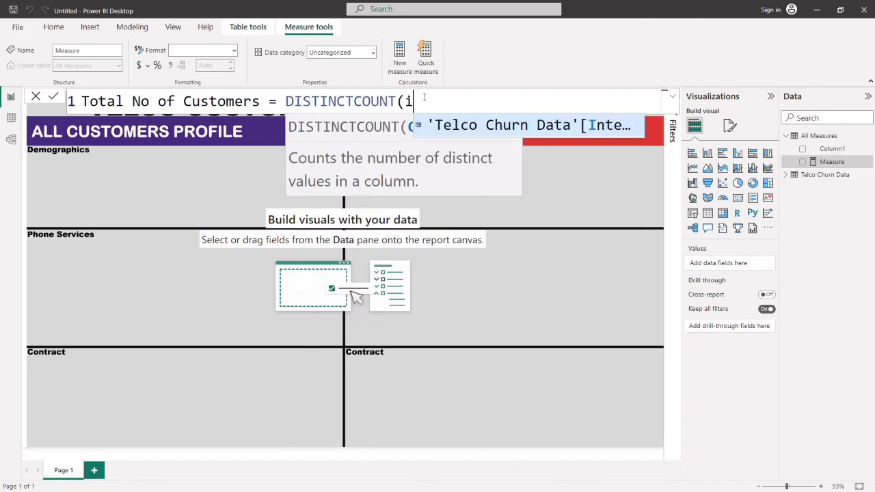
pyautogui.click(562, 127)
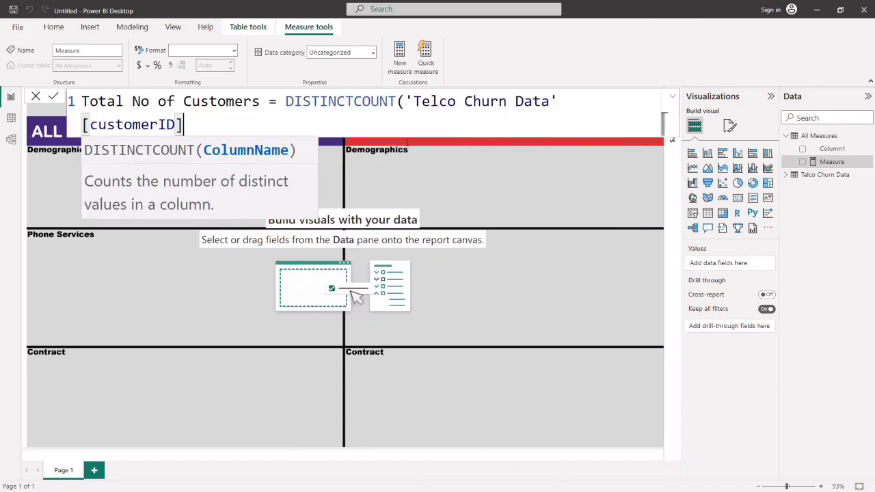
pyautogui.write(')')
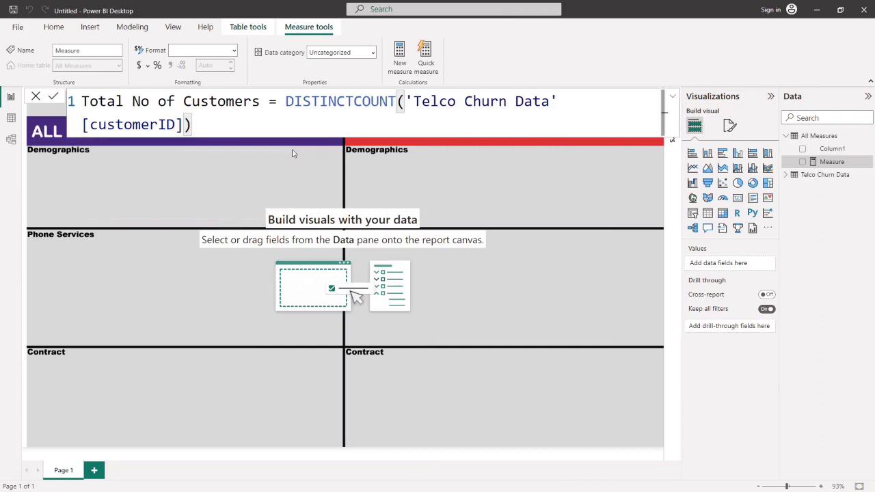
pyautogui.press('Return')
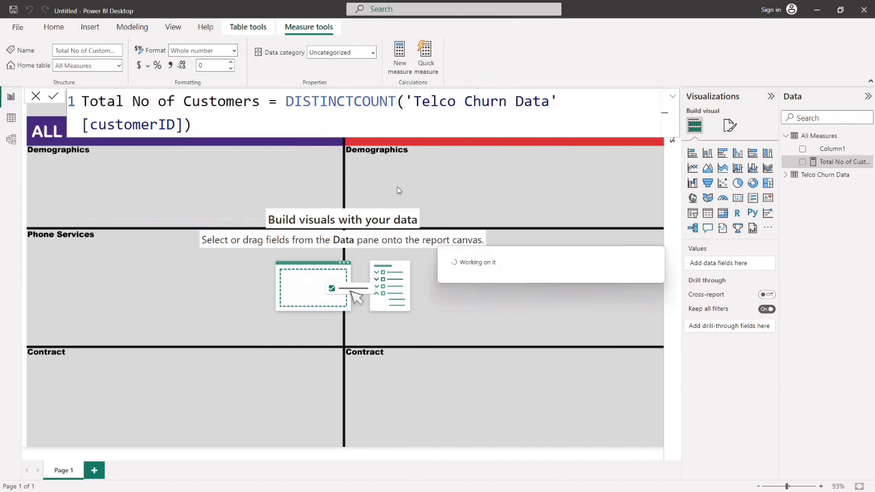
# Remove the placeholder Column1 from the All Measures table.
pyautogui.click(870, 151)
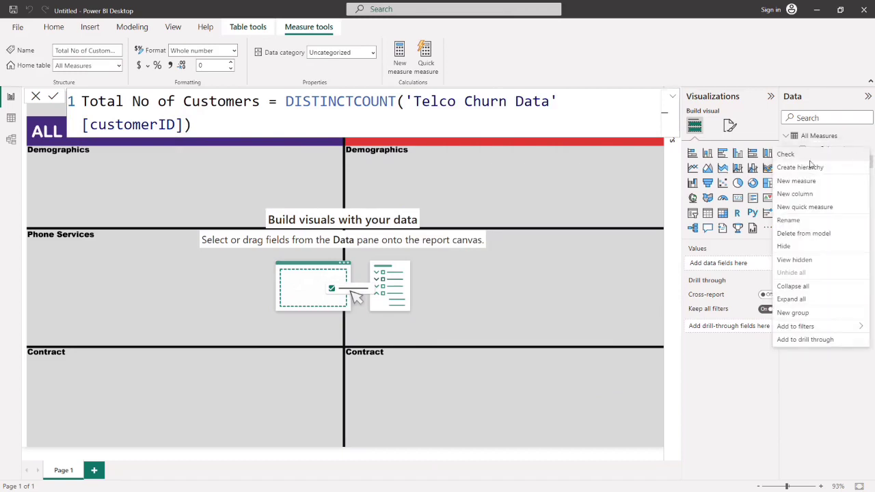
pyautogui.click(793, 245)
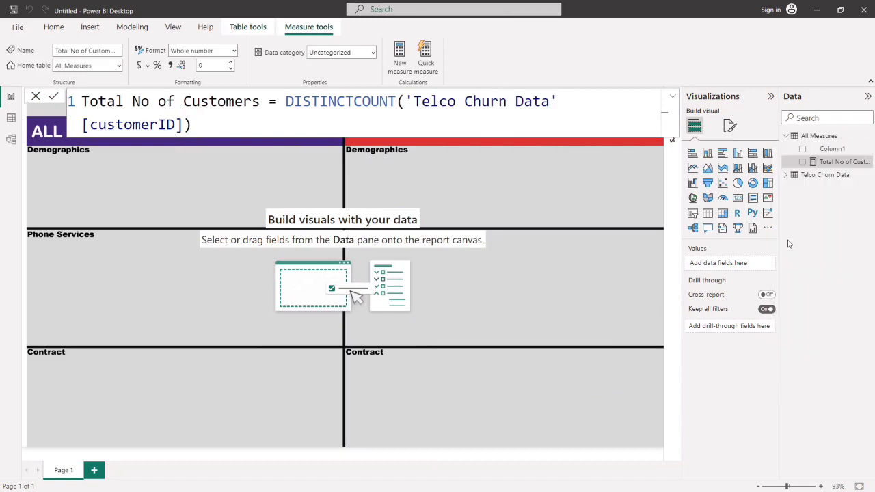
pyautogui.click(498, 272)
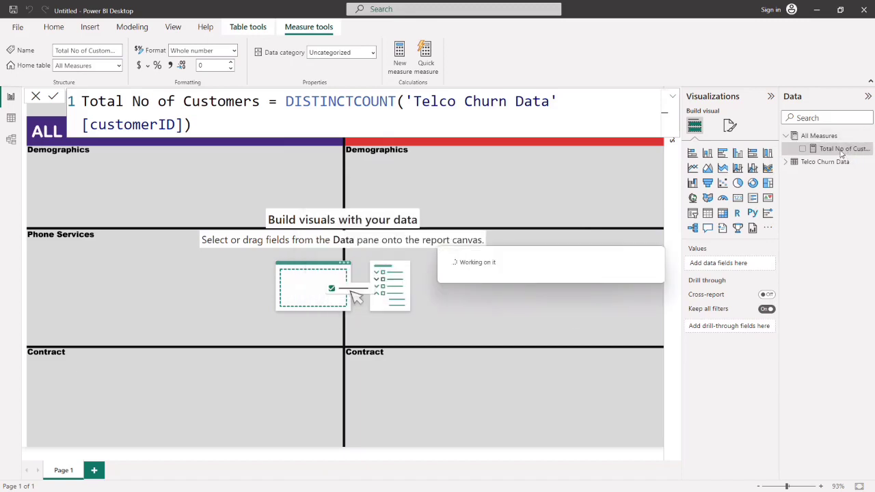
# Apply the thousands separator to the Total No of Customers measure.
pyautogui.click(171, 65)
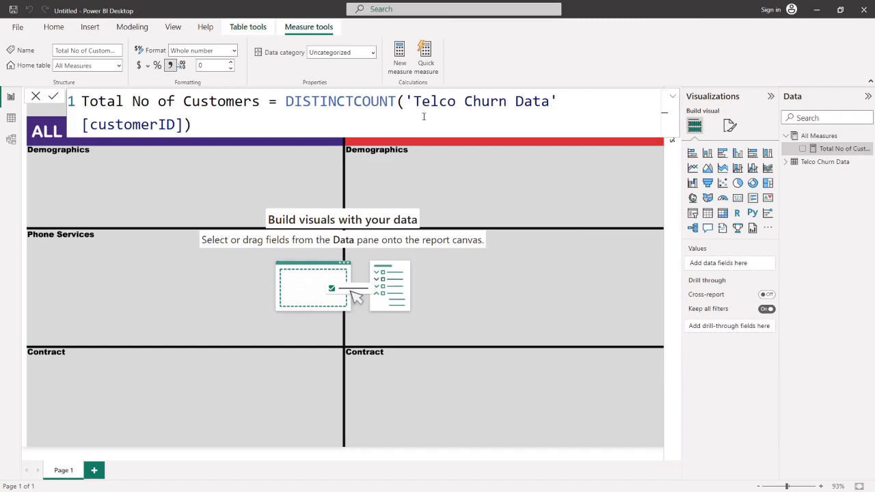
pyautogui.click(601, 116)
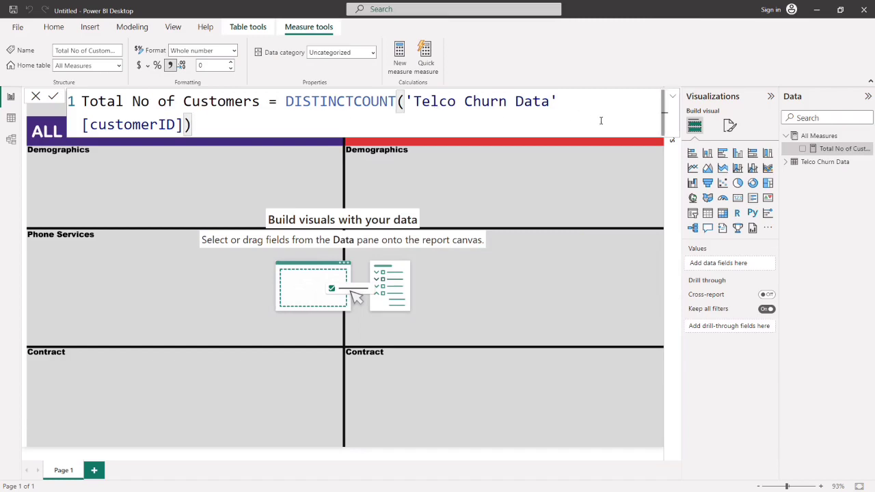
pyautogui.press('BackSpace')
pyautogui.write(')')
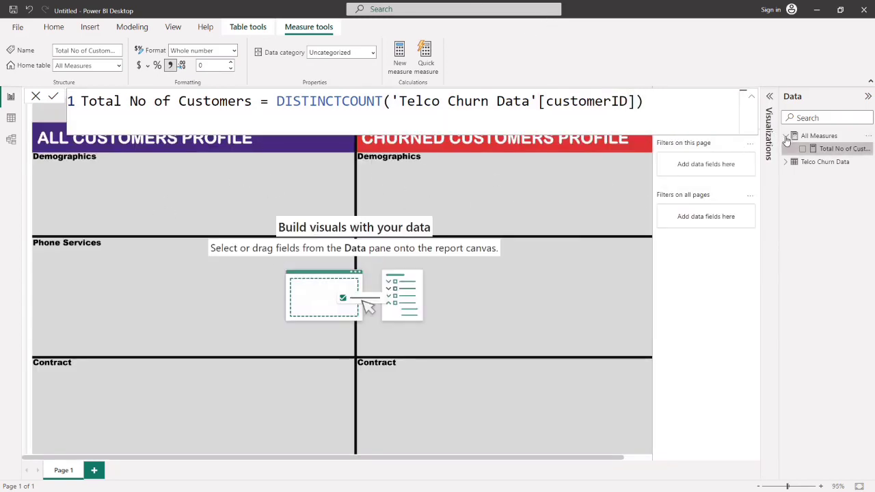
# Add a card visual to the canvas showing the Total No of Customers measure.
pyautogui.click(770, 97)
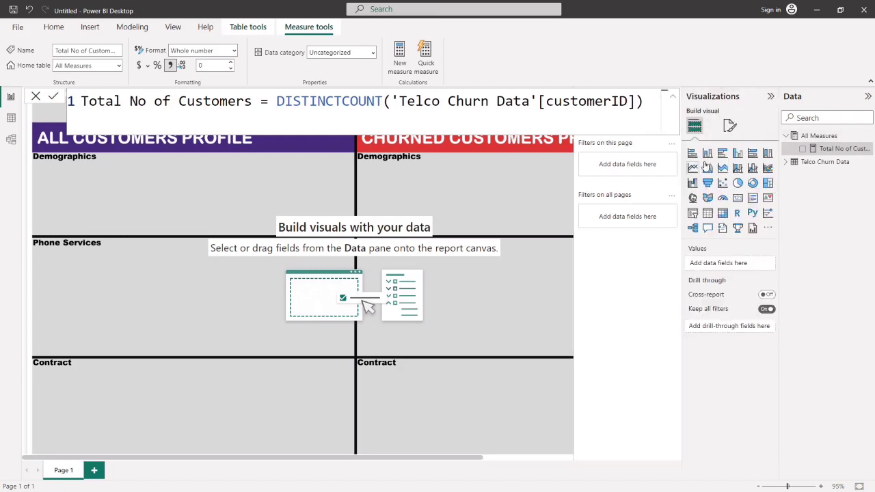
pyautogui.click(737, 198)
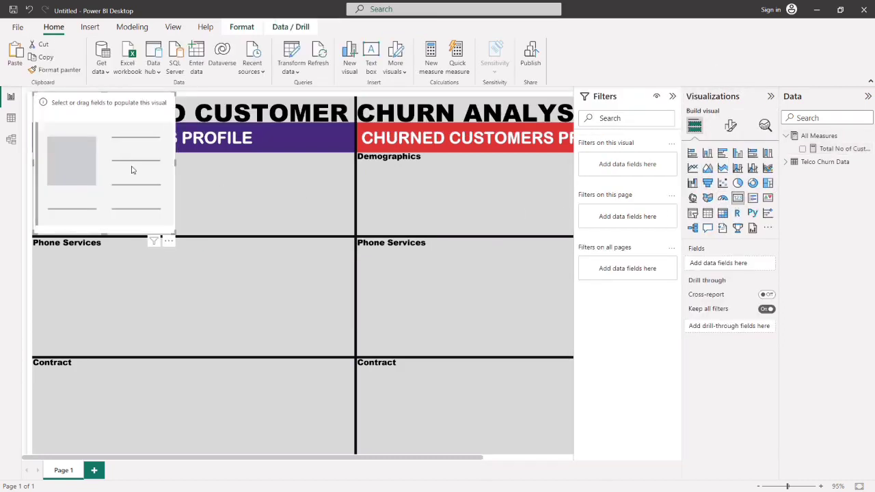
pyautogui.moveTo(132, 170); pyautogui.dragTo(179, 217)
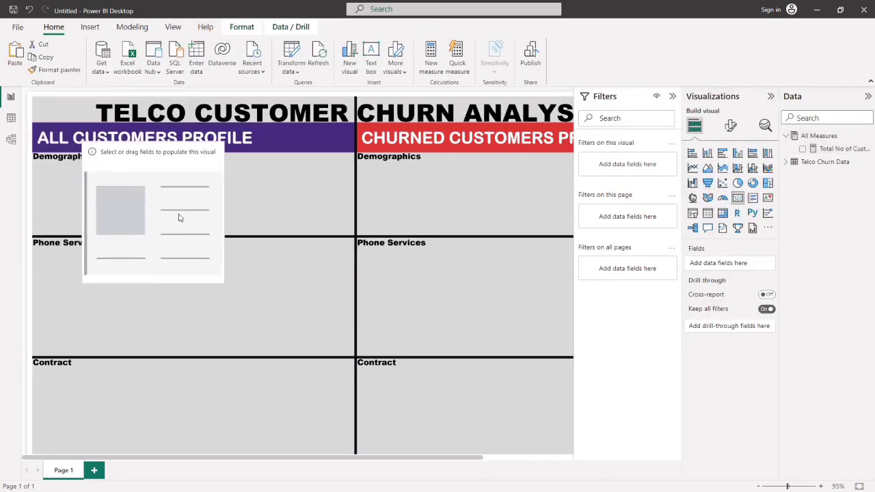
pyautogui.click(803, 148)
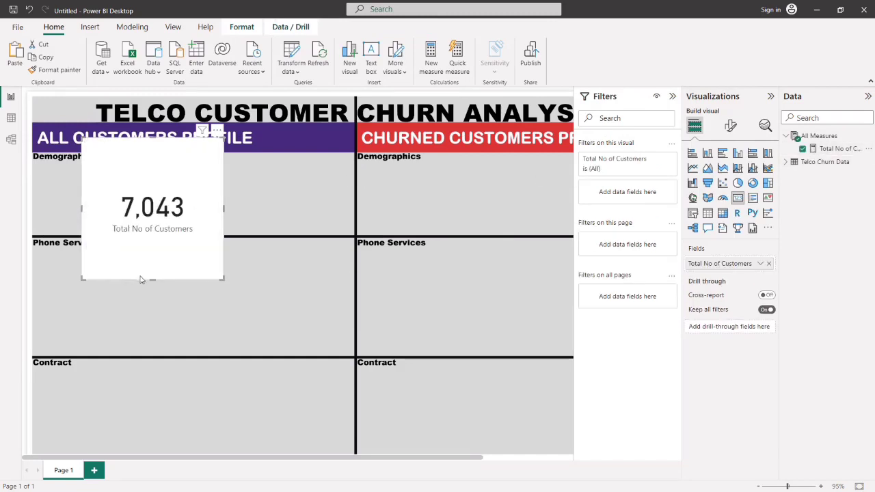
# Shorten the card, place it in the Demographics section under All Customers Profile, and collapse the Filters pane.
pyautogui.moveTo(149, 280); pyautogui.dragTo(173, 195)
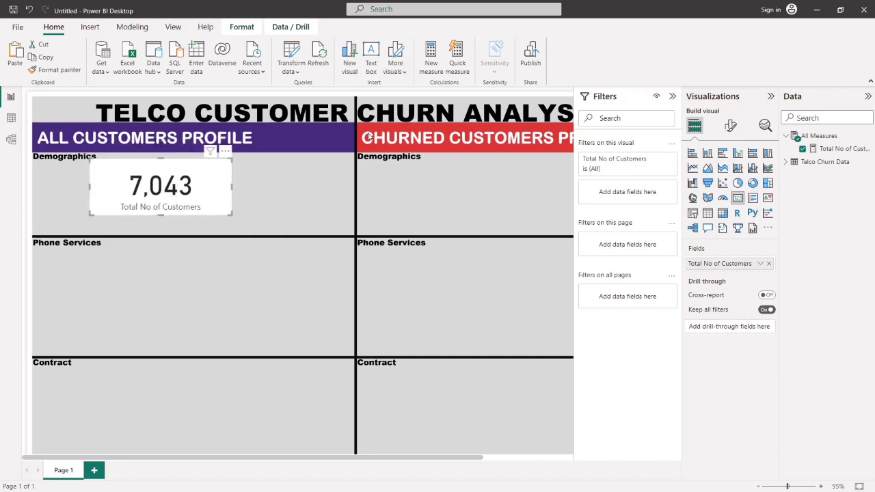
pyautogui.moveTo(167, 200); pyautogui.dragTo(145, 206)
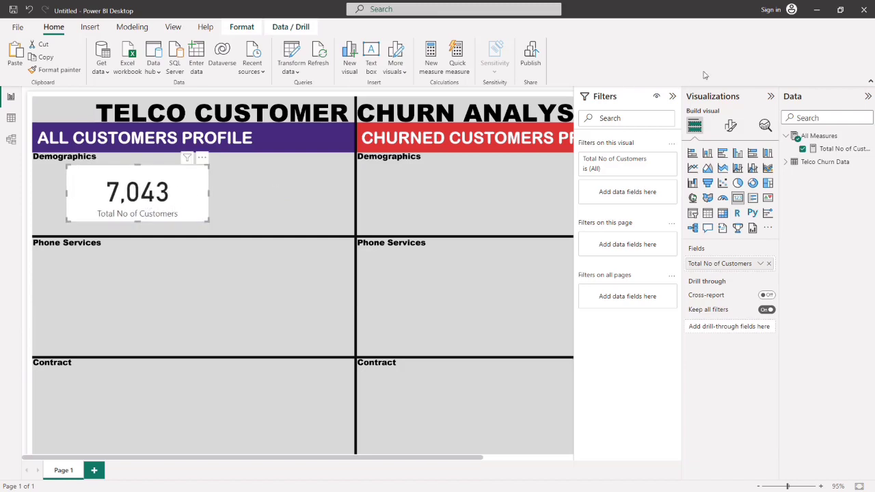
pyautogui.click(673, 96)
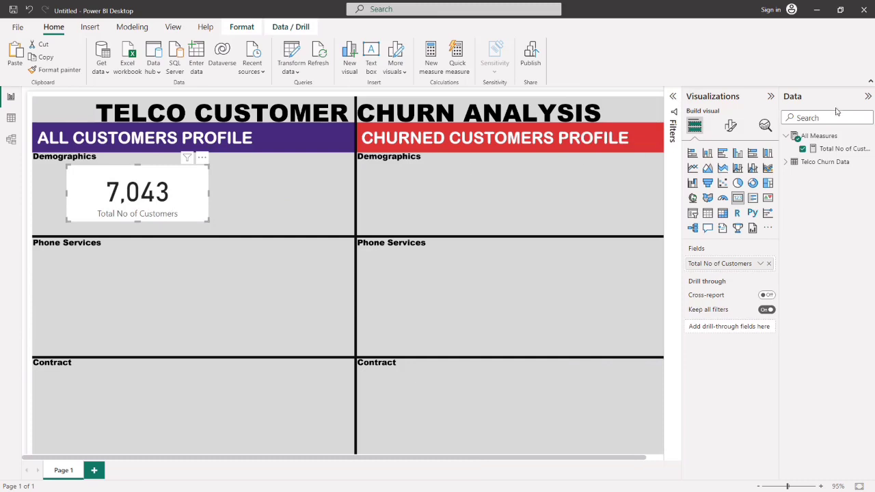
# Create a new measure named Total Churned Customers in the All Measures table.
pyautogui.click(863, 136)
pyautogui.press('Escape')
pyautogui.click(144, 101)
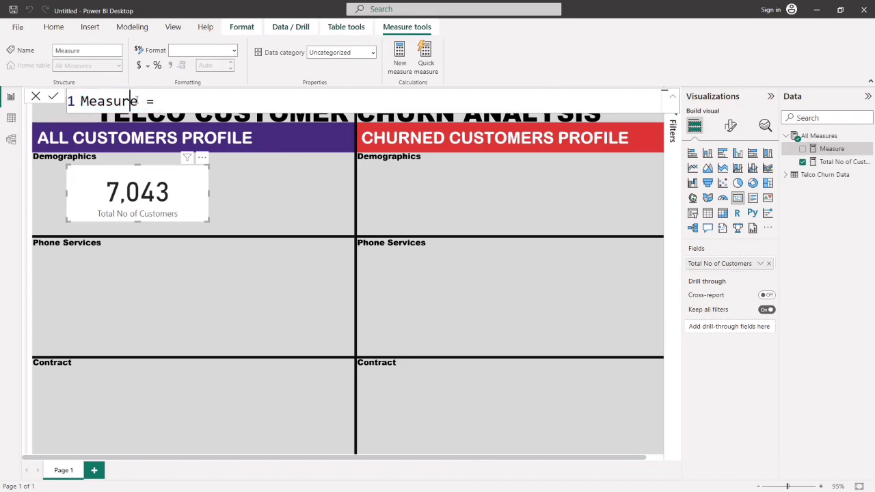
pyautogui.press('BackSpace')
pyautogui.press('BackSpace')
pyautogui.press('BackSpace')
pyautogui.press('BackSpace')
pyautogui.press('BackSpace')
pyautogui.press('BackSpace')
pyautogui.press('BackSpace')
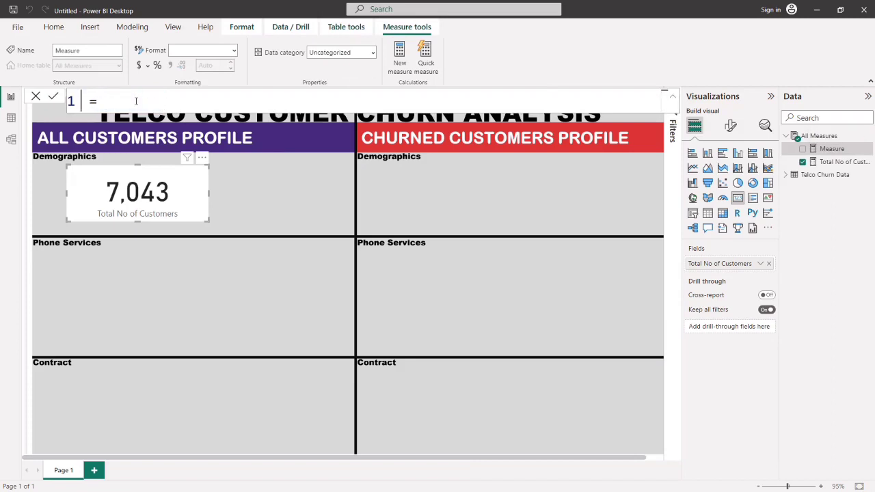
pyautogui.write('Total V')
pyautogui.press('BackSpace')
pyautogui.write('Chur')
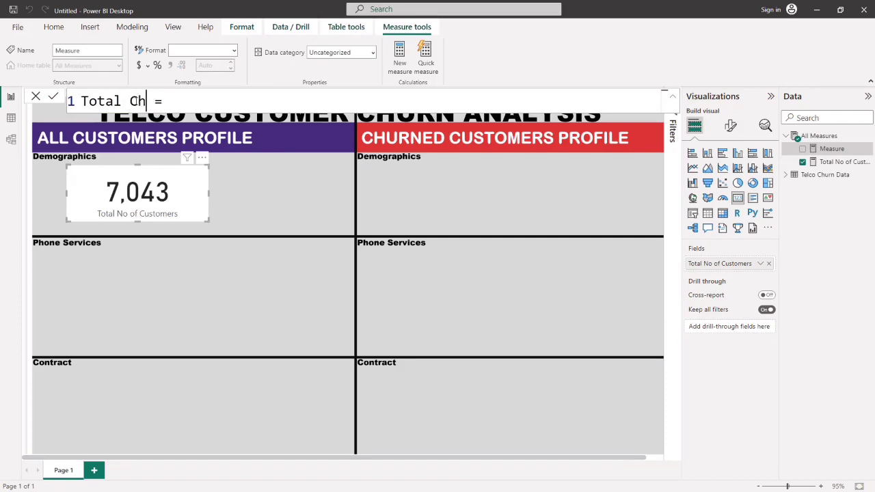
pyautogui.write('ned Customers')
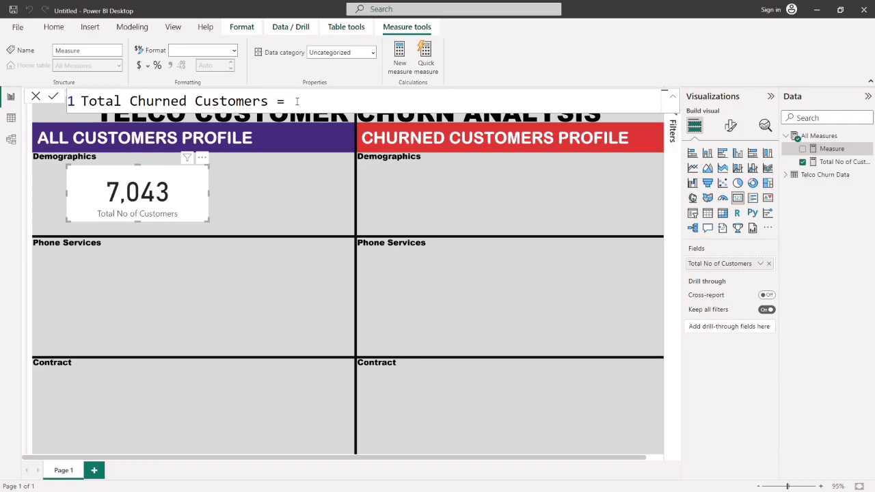
# Define the Total Churned Customers measure as CALCULATE([Total No of Customers],'Telco Churn Data'[Churn]="Yes") and give it a thousands separator.
pyautogui.write('cal')
pyautogui.click(352, 122)
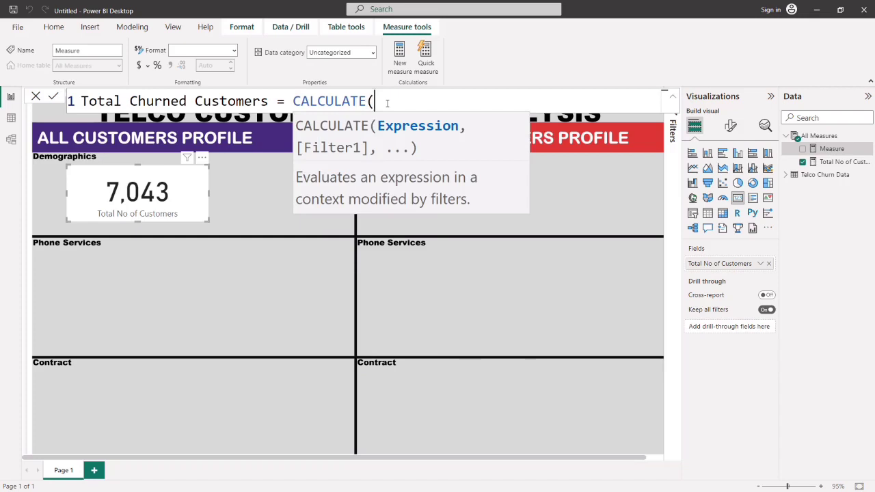
pyautogui.write('tota')
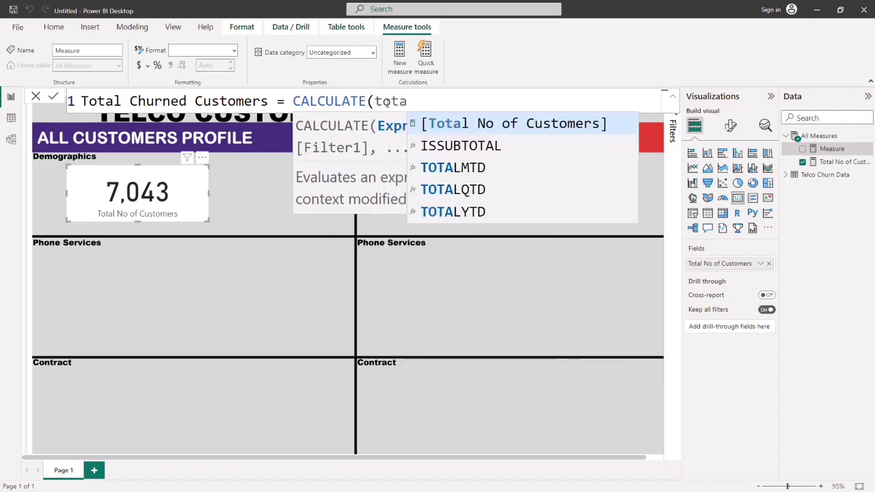
pyautogui.press('Tab')
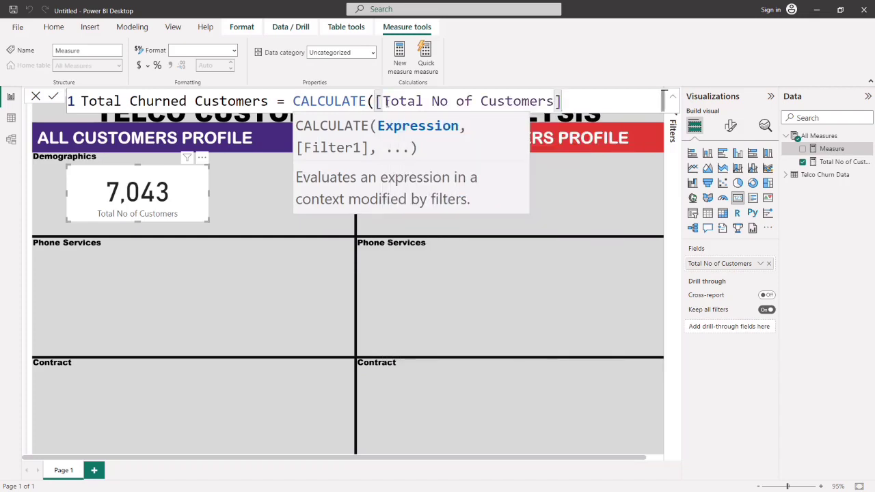
pyautogui.write(',')
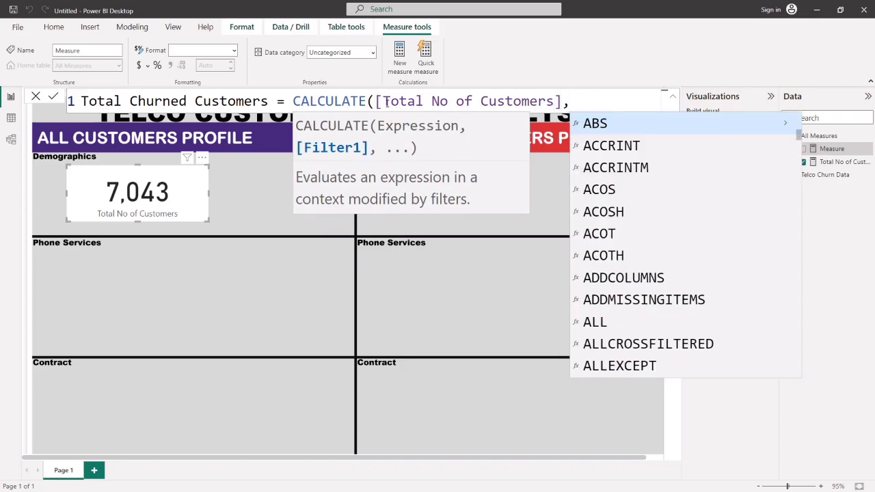
pyautogui.write('chu')
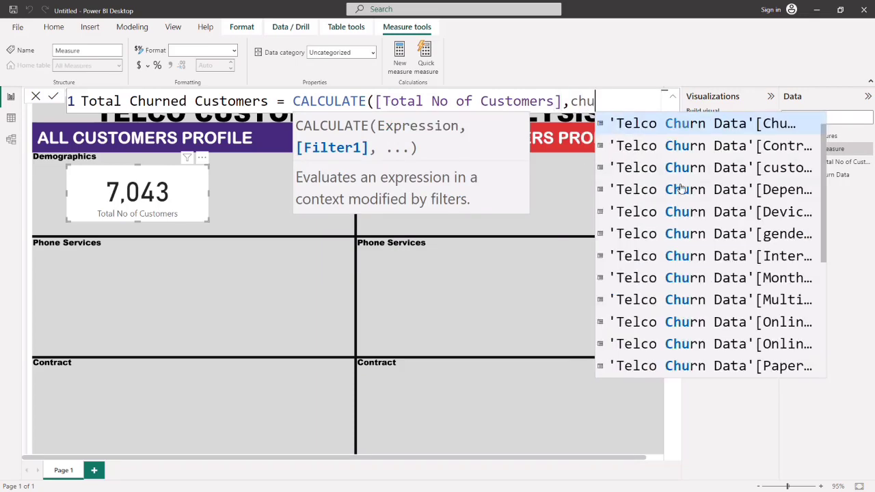
pyautogui.press('Tab')
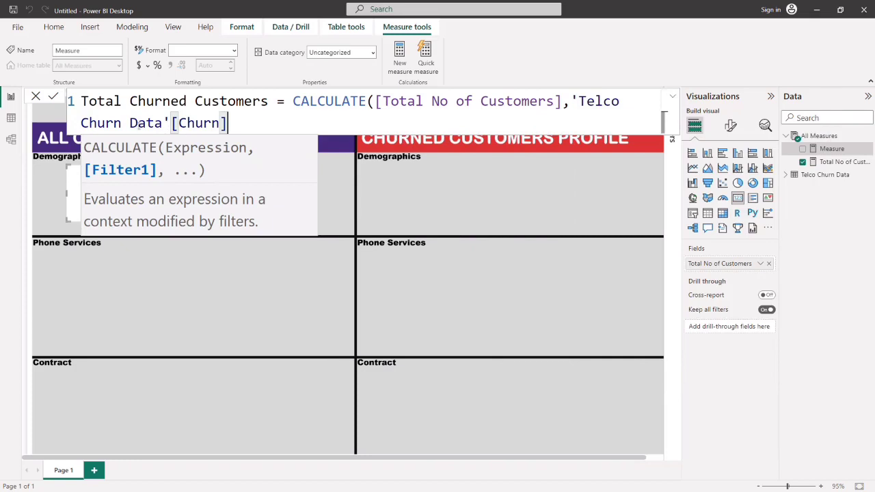
pyautogui.write('="Yes"')
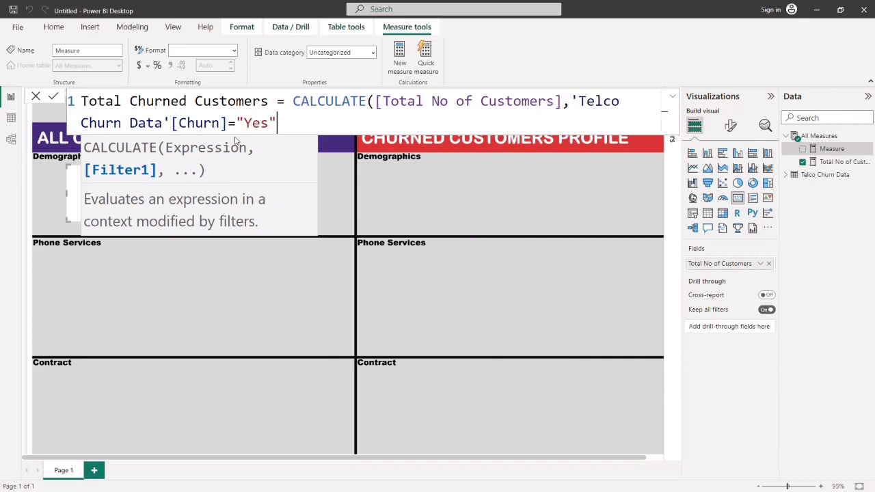
pyautogui.write(')')
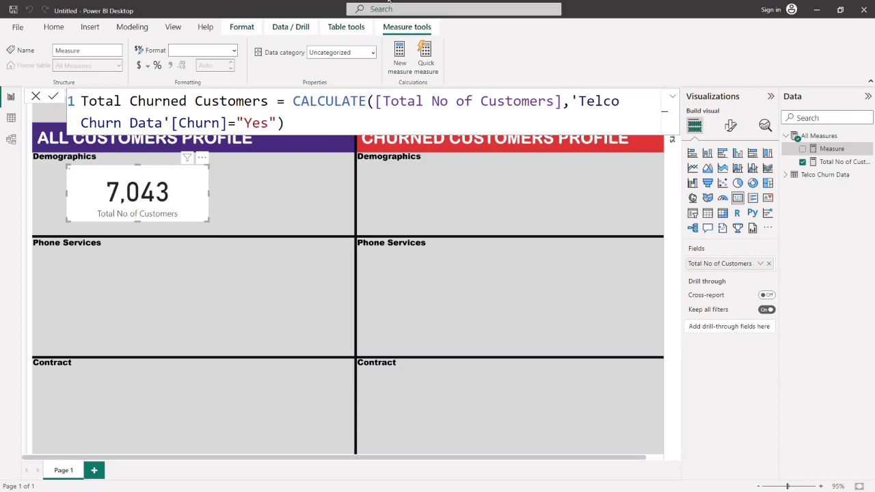
pyautogui.press('Return')
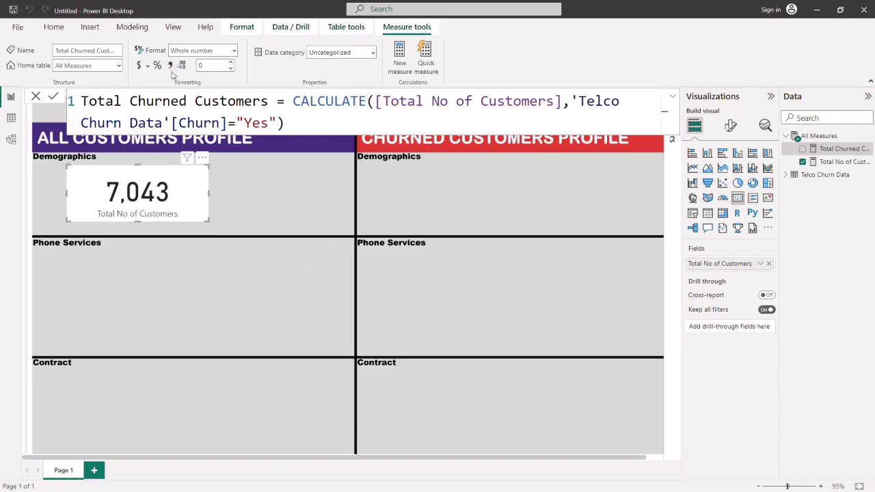
pyautogui.click(293, 101)
pyautogui.scroll(-3, 294, 101)
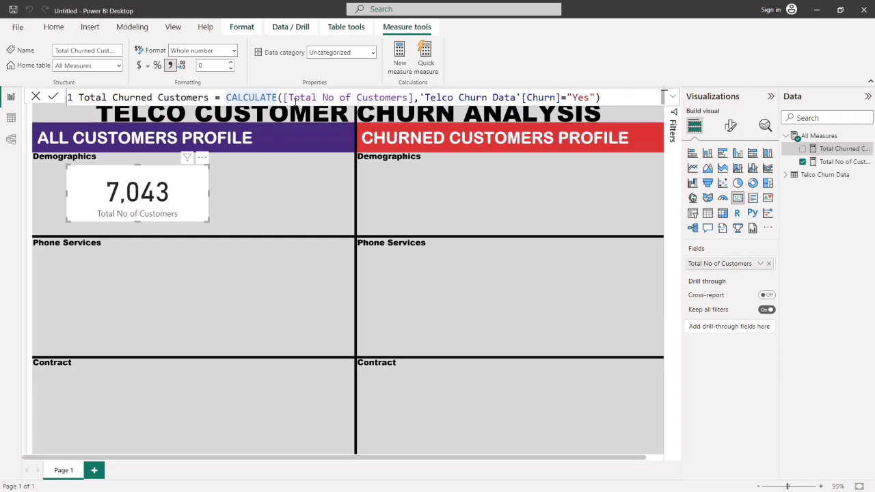
# Duplicate the Total No of Customers card, switch the copy to the Total Churned Customers measure, and place it beside the original.
pyautogui.click(204, 198)
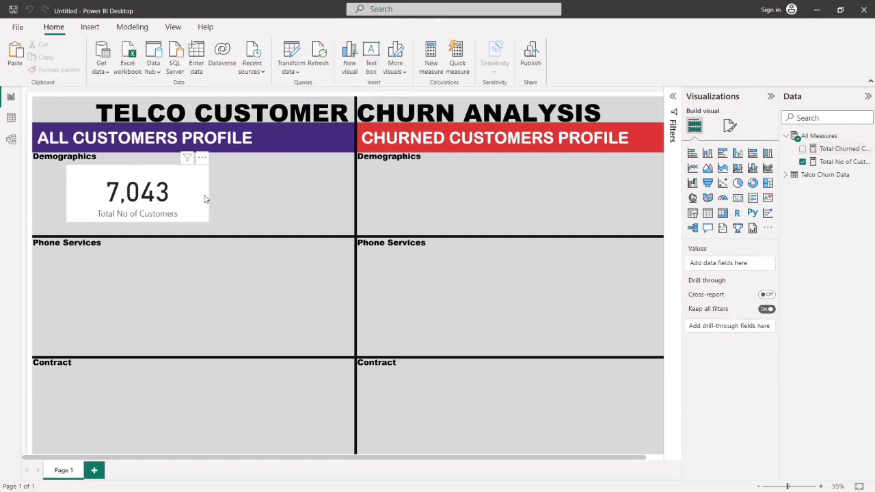
pyautogui.hotkey('ctrl', 'c')
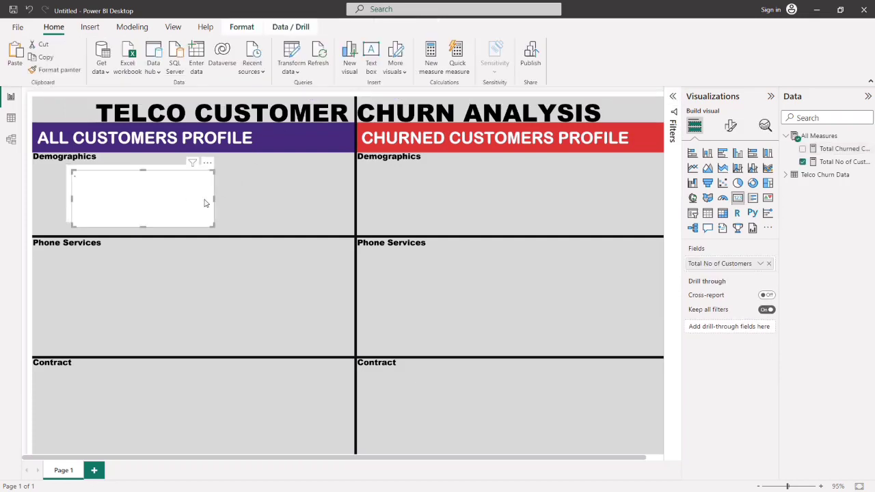
pyautogui.hotkey('ctrl', 'v')
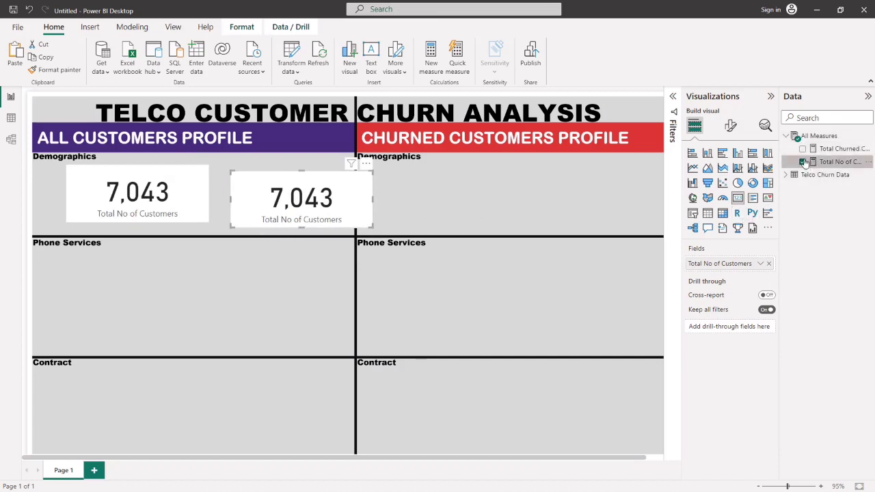
pyautogui.click(802, 162)
pyautogui.click(803, 149)
pyautogui.moveTo(301, 198); pyautogui.dragTo(289, 184)
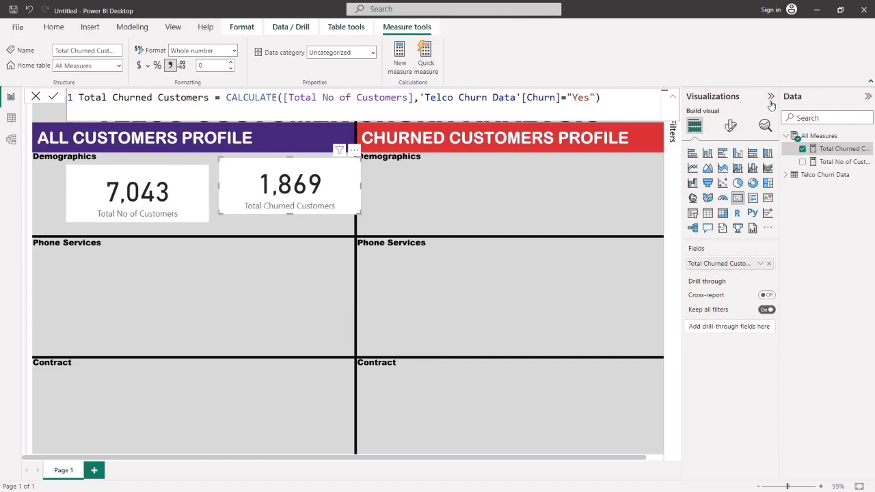
# Turn off the background of the Total No of Customers card.
pyautogui.click(602, 190)
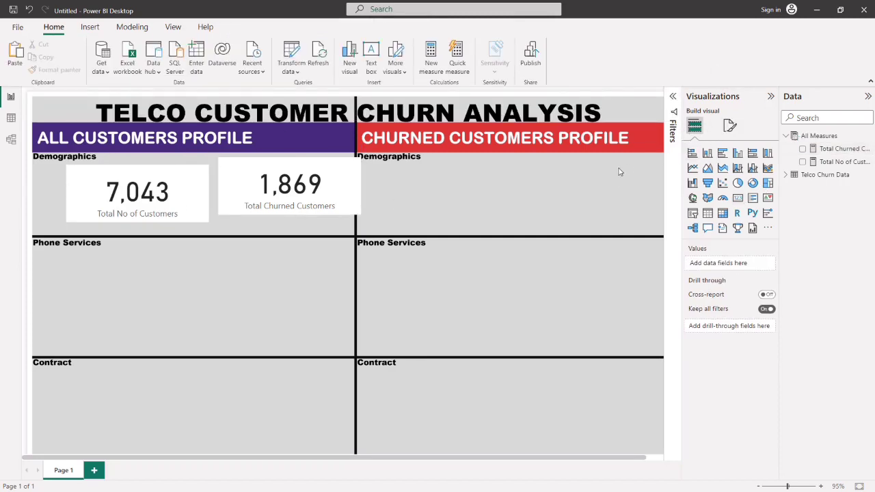
pyautogui.moveTo(623, 460); pyautogui.dragTo(679, 460)
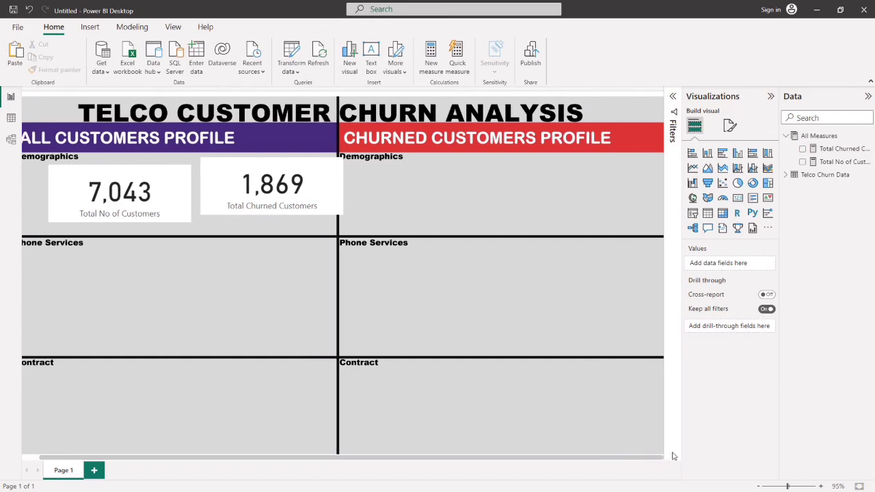
pyautogui.click(176, 219)
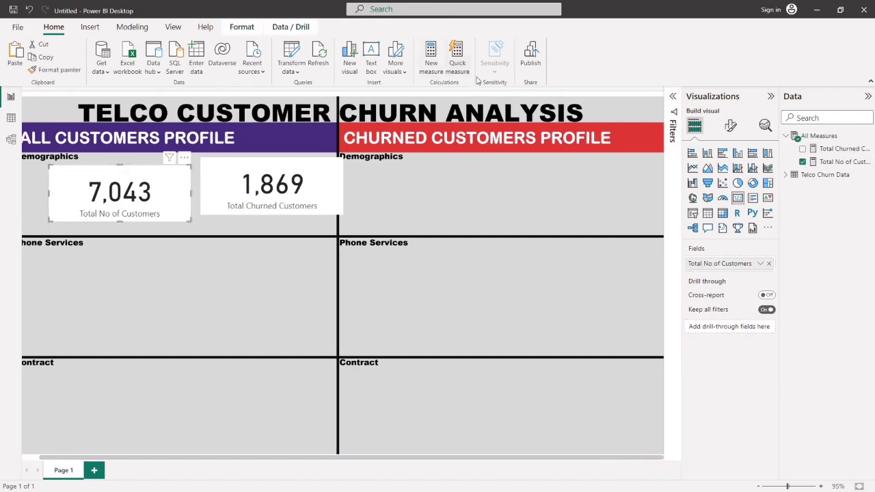
pyautogui.click(730, 127)
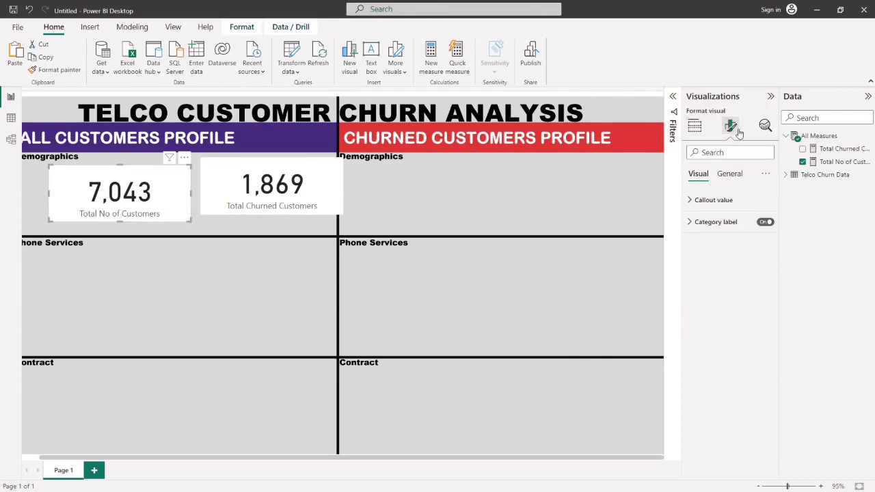
pyautogui.click(729, 173)
pyautogui.click(704, 244)
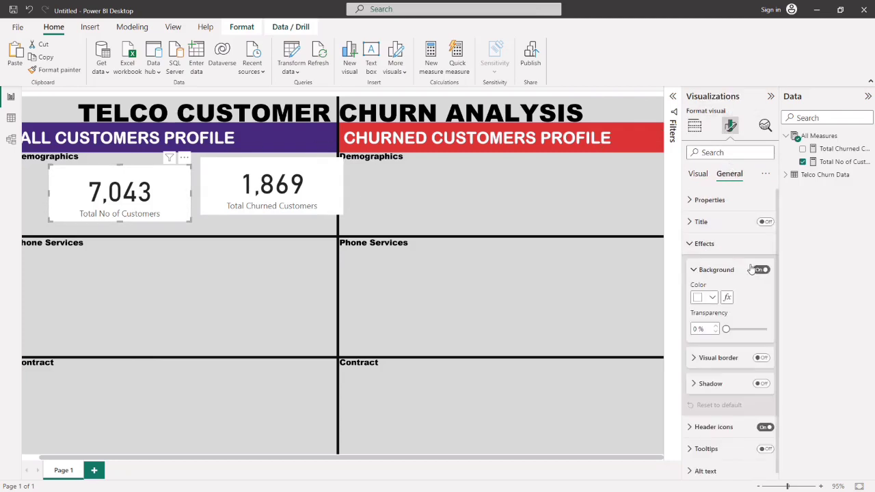
pyautogui.click(693, 246)
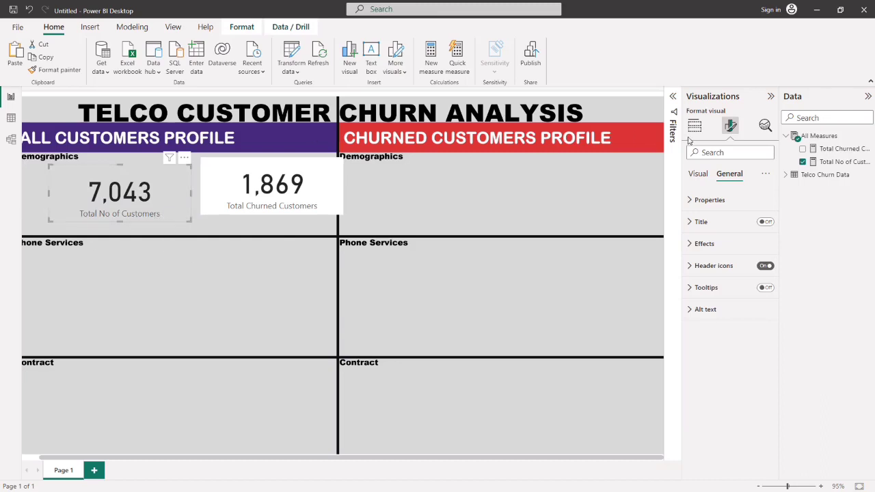
# Turn off the Total No of Customers card's category label and set its callout value font size to 36.
pyautogui.click(698, 176)
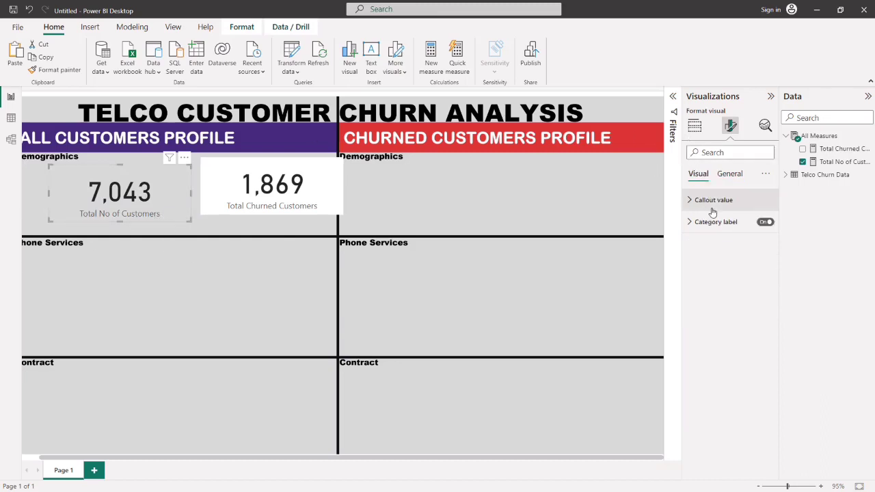
pyautogui.click(764, 221)
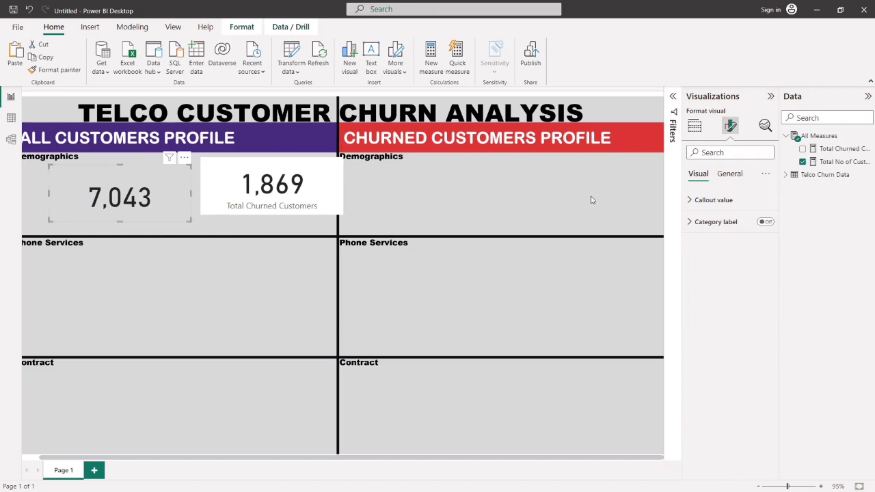
pyautogui.click(724, 200)
pyautogui.moveTo(766, 238); pyautogui.dragTo(766, 238)
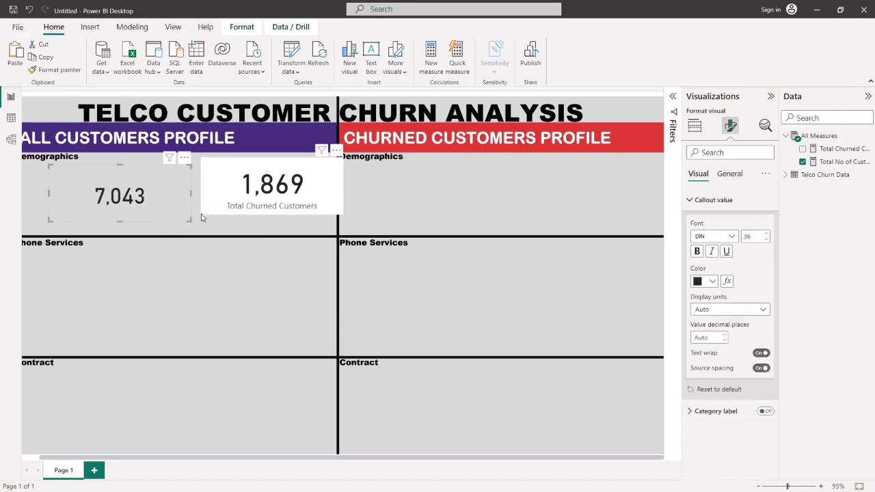
# Shrink the Total No of Customers card, move it into the purple All Customers Profile banner, and make its callout value white.
pyautogui.moveTo(191, 220); pyautogui.dragTo(283, 136)
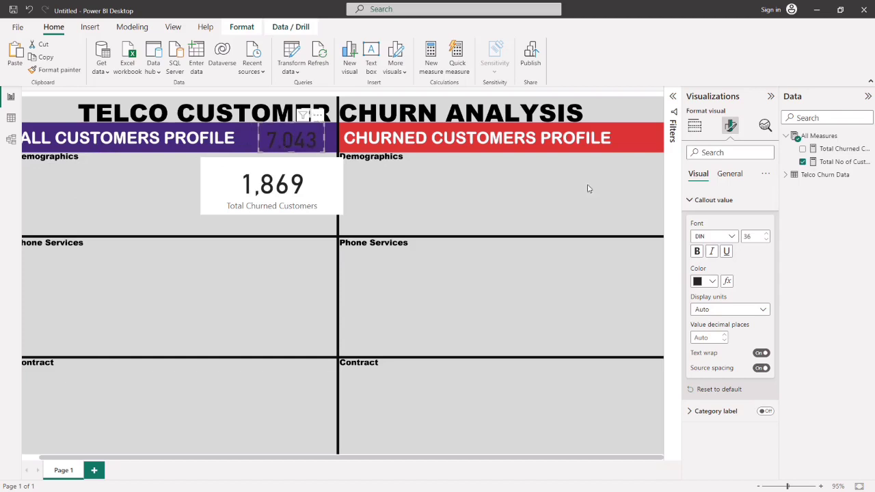
pyautogui.click(713, 281)
pyautogui.click(704, 316)
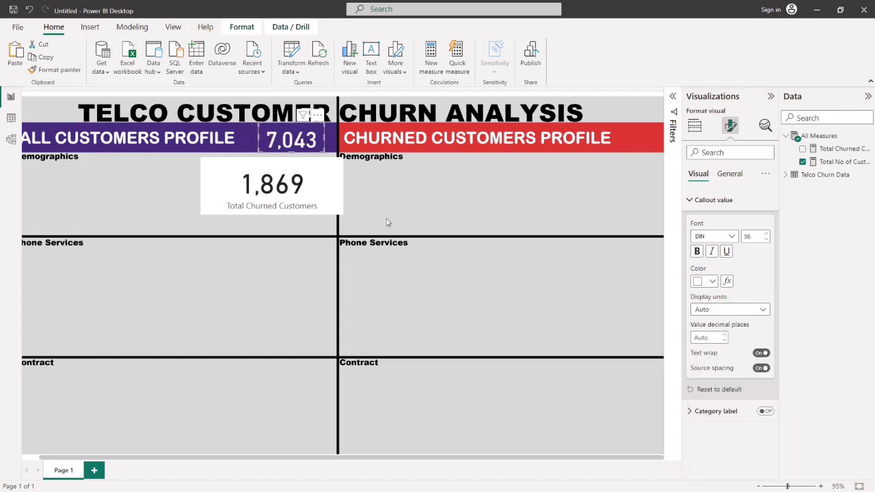
pyautogui.click(176, 209)
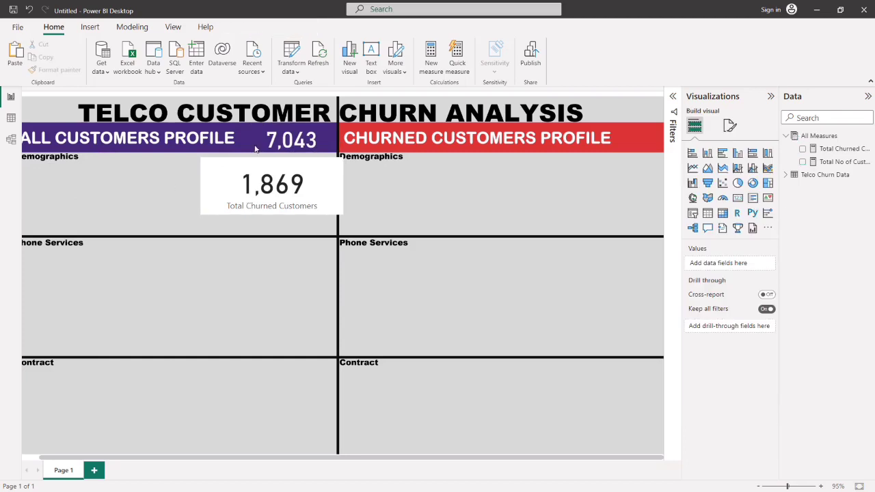
# Copy the Total No of Customers card's formatting to the Total Churned Customers card and fit that card beside the Churned Customers Profile heading.
pyautogui.click(278, 143)
pyautogui.click(55, 69)
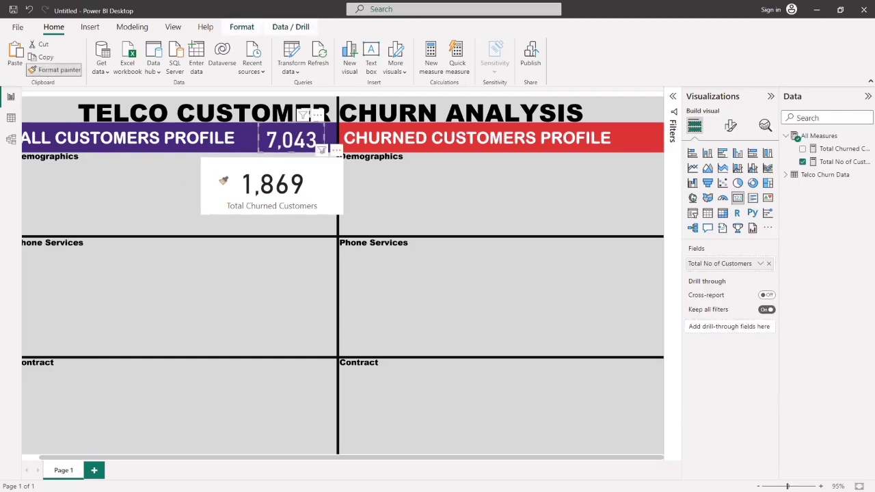
pyautogui.click(255, 203)
pyautogui.moveTo(341, 214); pyautogui.dragTo(635, 139)
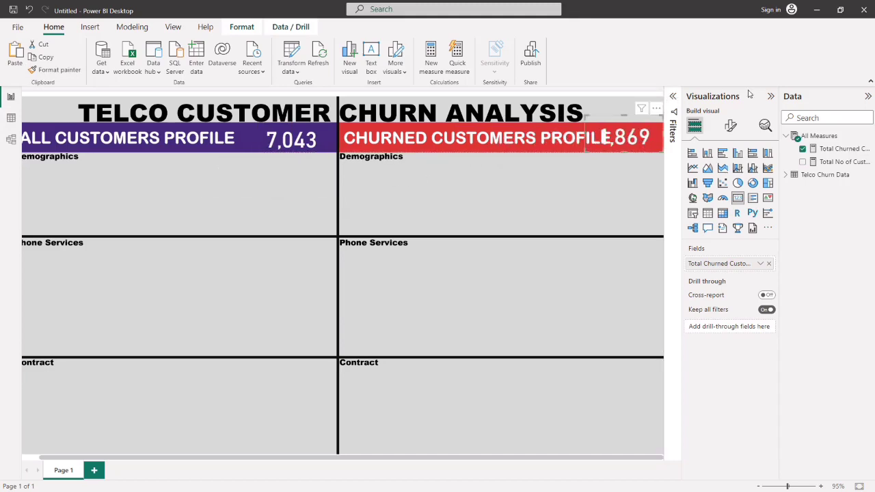
pyautogui.click(771, 96)
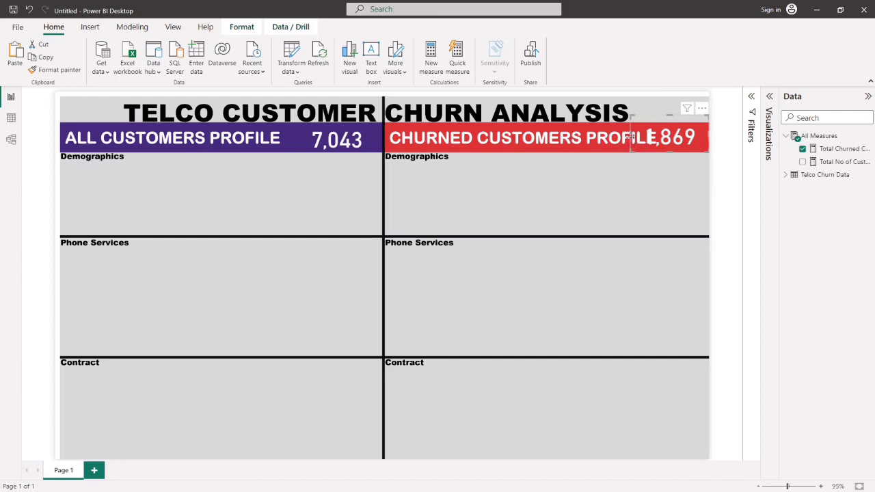
pyautogui.moveTo(629, 136); pyautogui.dragTo(660, 137)
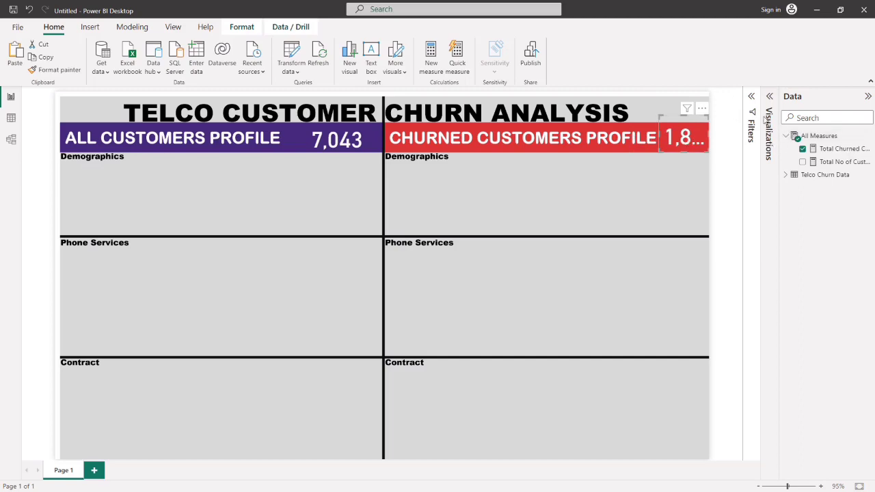
# Set the Total Churned Customers card's callout value font size to 27.
pyautogui.click(769, 106)
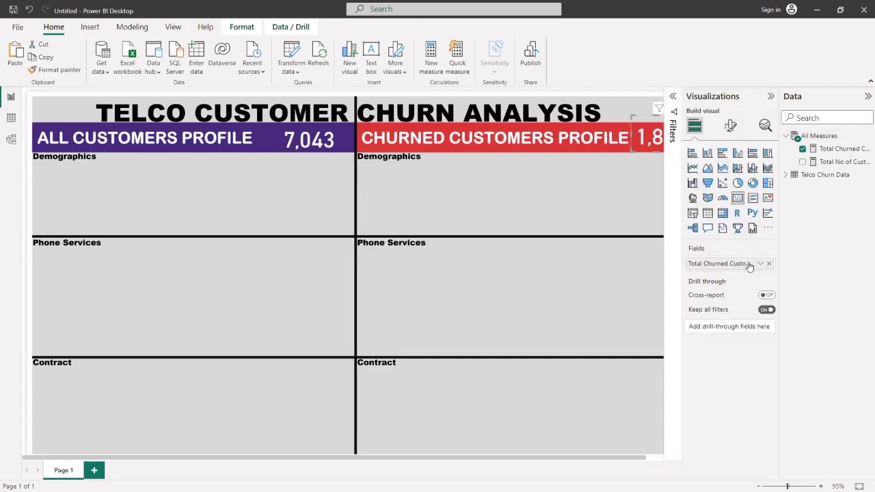
pyautogui.click(731, 127)
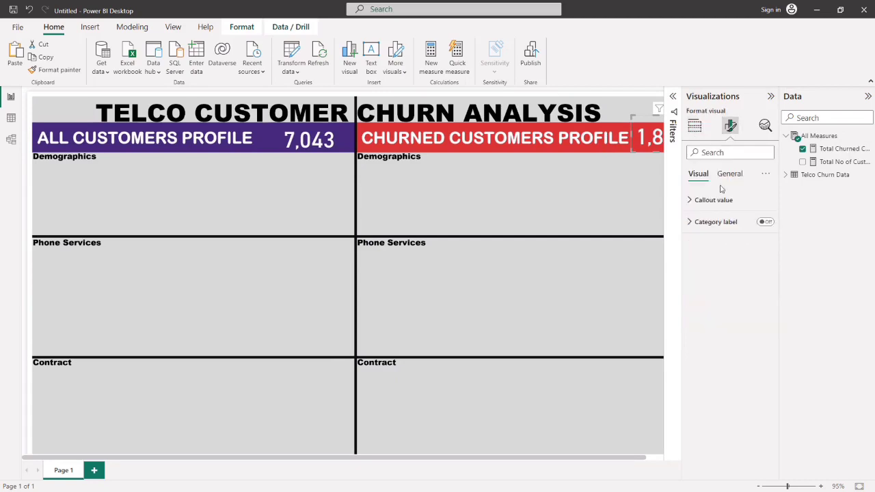
pyautogui.click(714, 199)
pyautogui.click(766, 239)
pyautogui.click(766, 239)
pyautogui.click(767, 240)
pyautogui.click(768, 241)
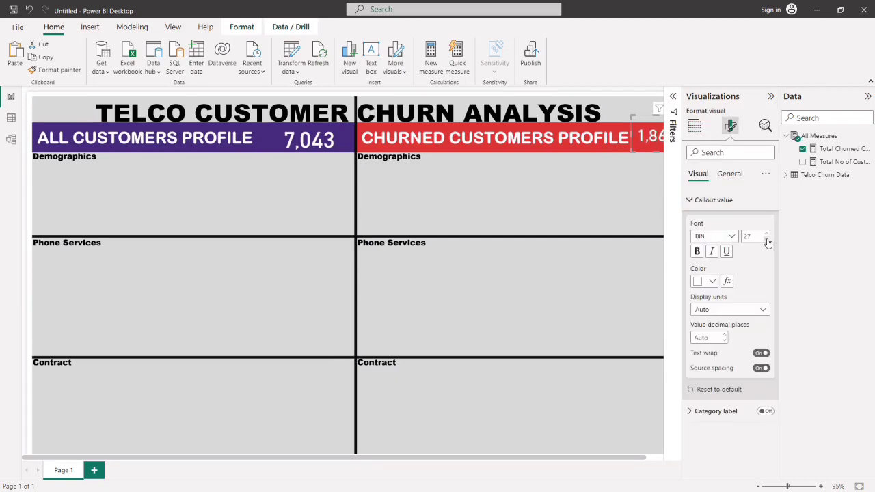
# Nudge the Total Churned Customers card to the end of the red Churned Customers Profile banner and enlarge it slightly.
pyautogui.click(630, 209)
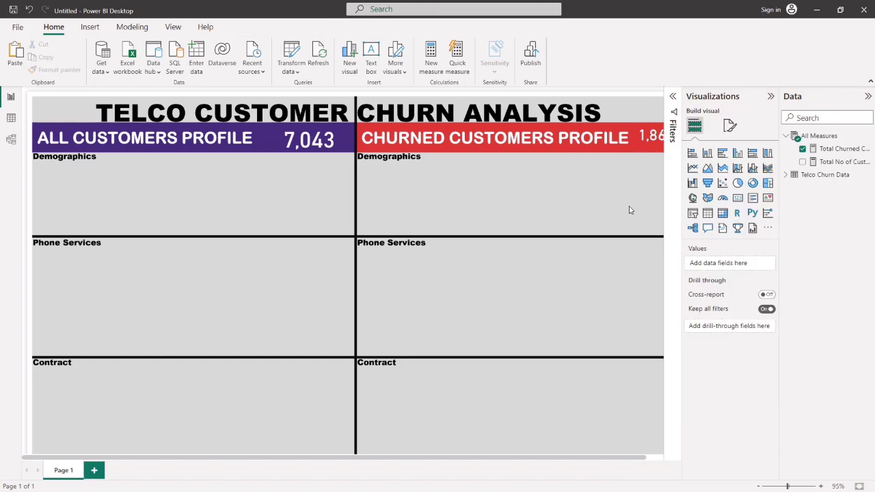
pyautogui.click(770, 96)
pyautogui.click(680, 140)
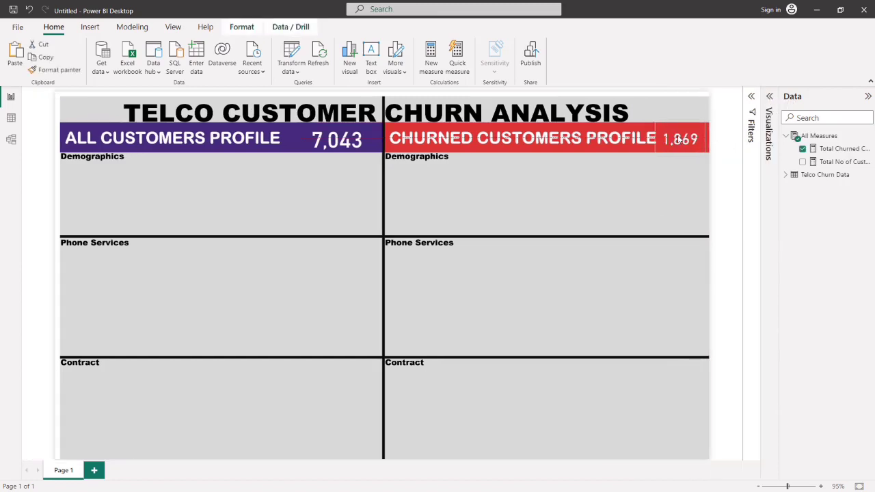
pyautogui.click(605, 222)
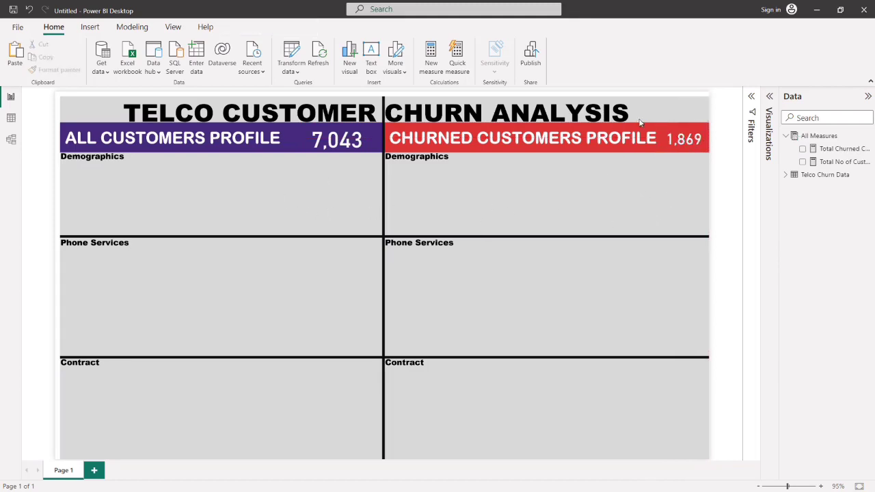
pyautogui.click(686, 140)
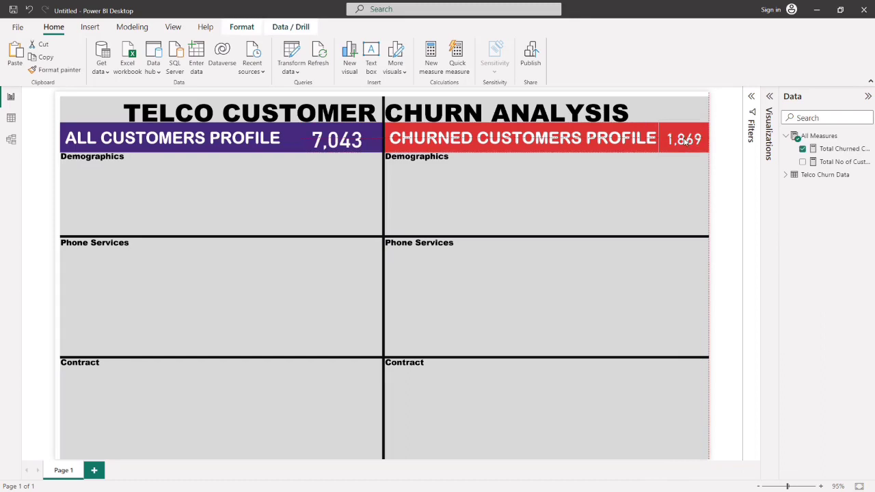
pyautogui.click(704, 114)
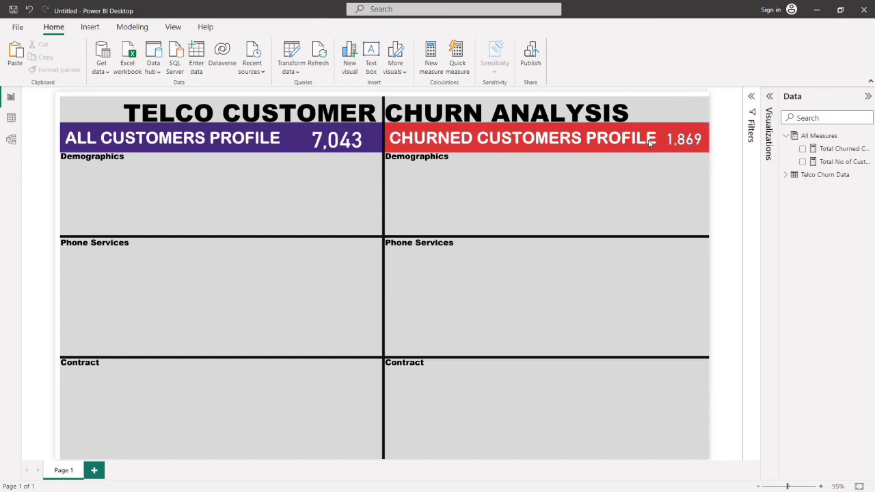
pyautogui.click(687, 140)
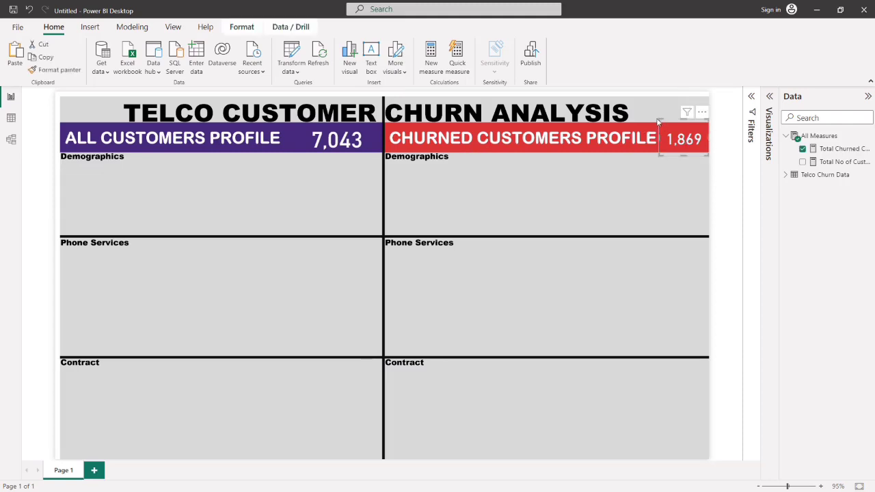
pyautogui.moveTo(661, 120); pyautogui.dragTo(652, 117)
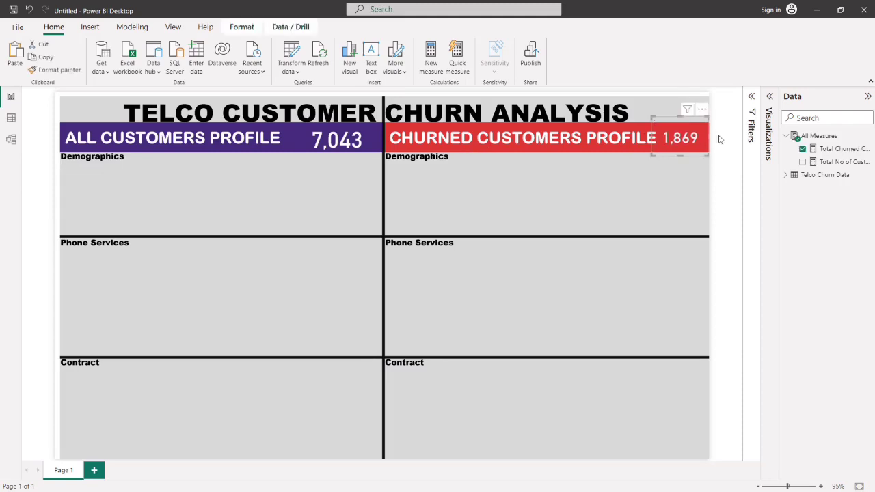
# Adjust the Total Churned Customers card's callout value font size so the number fills the space beside the heading.
pyautogui.click(770, 106)
pyautogui.click(731, 127)
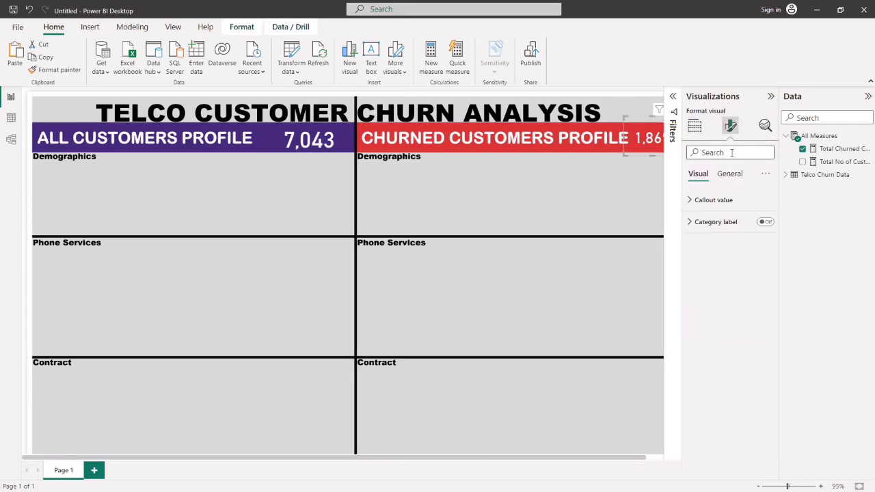
pyautogui.click(722, 199)
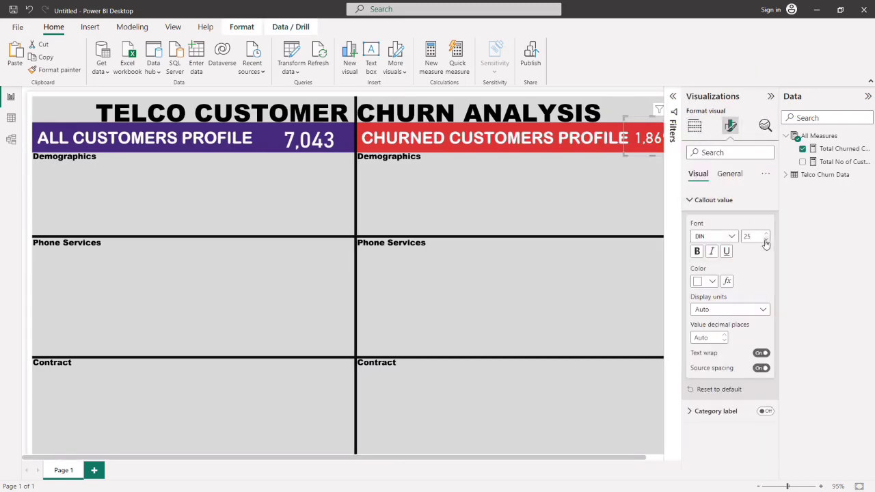
pyautogui.click(766, 234)
pyautogui.click(766, 233)
pyautogui.click(767, 233)
pyautogui.click(639, 234)
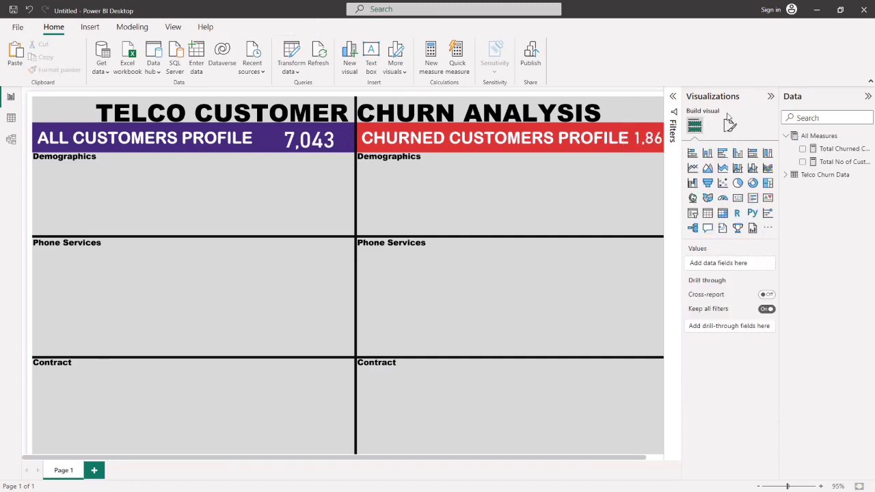
# Nudge the Total No of Customers card slightly within the purple All Customers Profile banner.
pyautogui.click(771, 97)
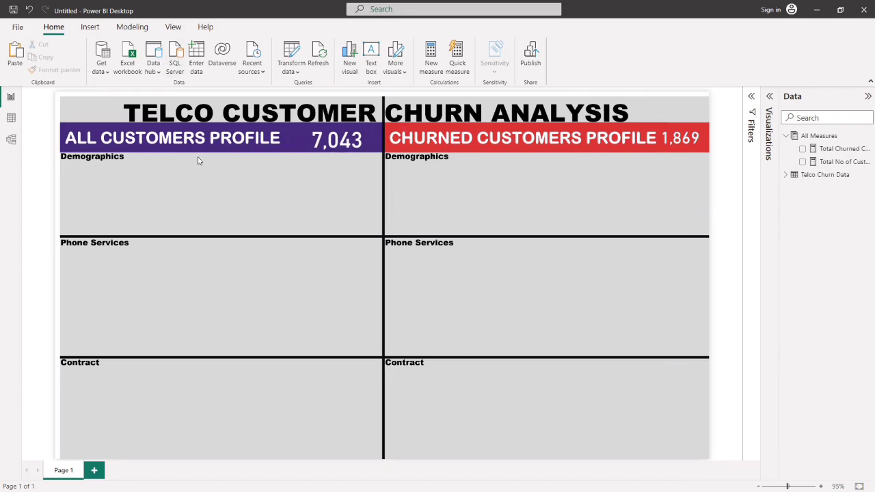
pyautogui.moveTo(346, 141); pyautogui.dragTo(347, 142)
pyautogui.click(456, 186)
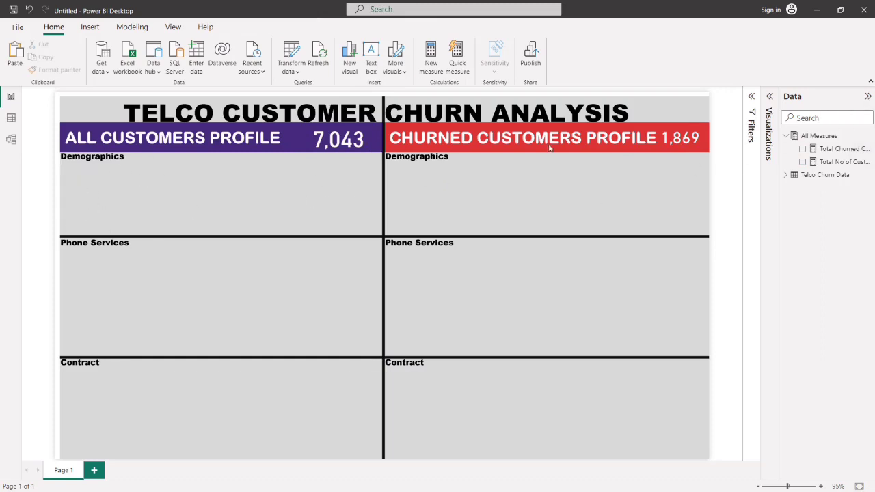
# Add a donut chart on the All Customers half of the page and make it slightly smaller.
pyautogui.click(770, 100)
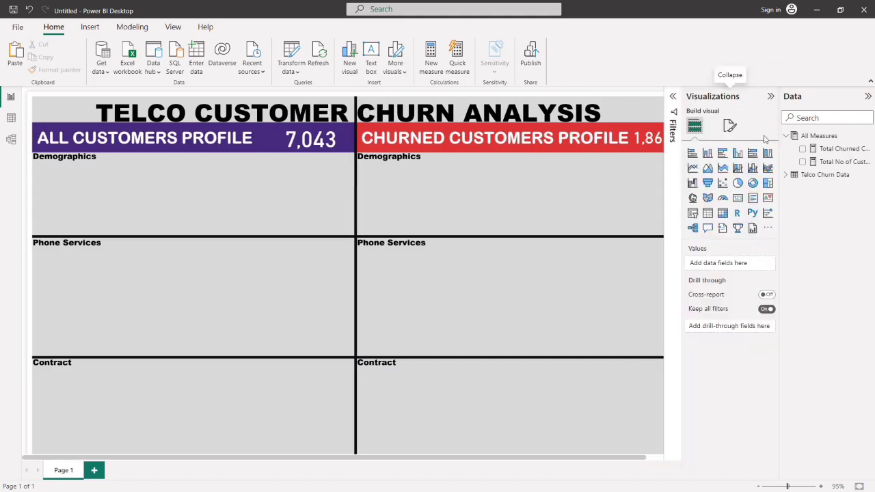
pyautogui.moveTo(214, 200); pyautogui.dragTo(166, 289)
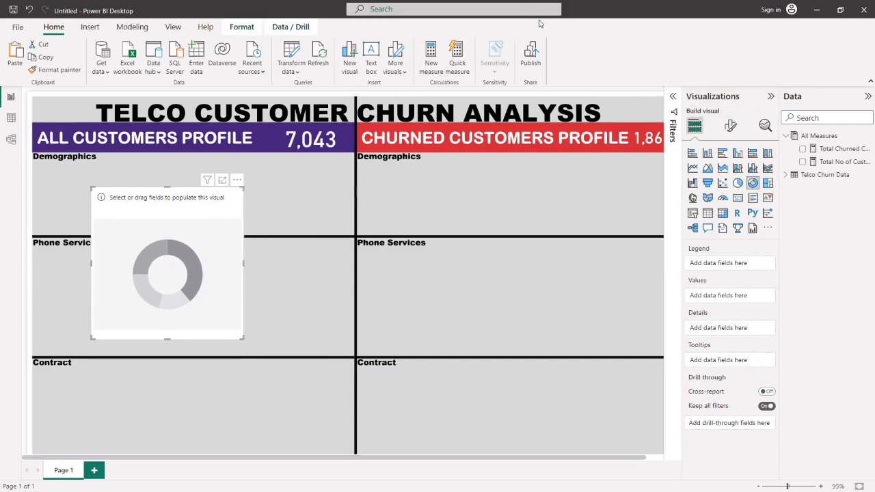
pyautogui.moveTo(242, 338); pyautogui.dragTo(233, 307)
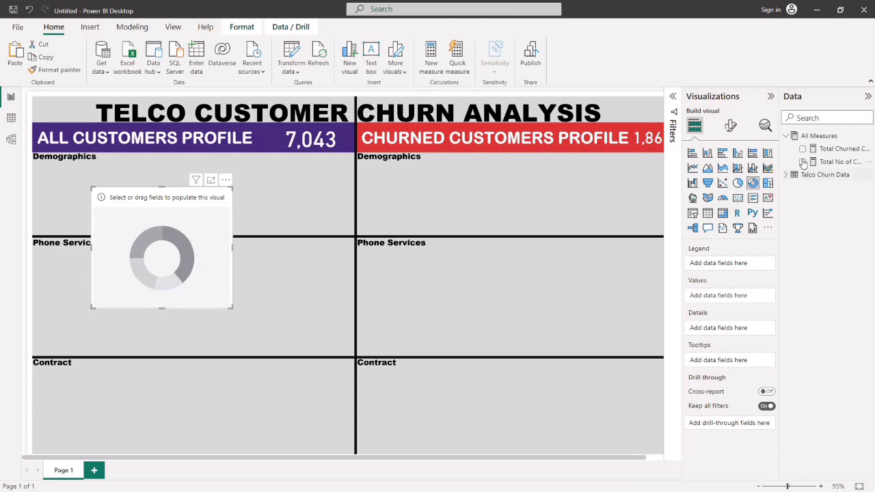
# Assign gender to the donut chart's legend and its count to the values, and check the Telco Churn Data table.
pyautogui.click(786, 177)
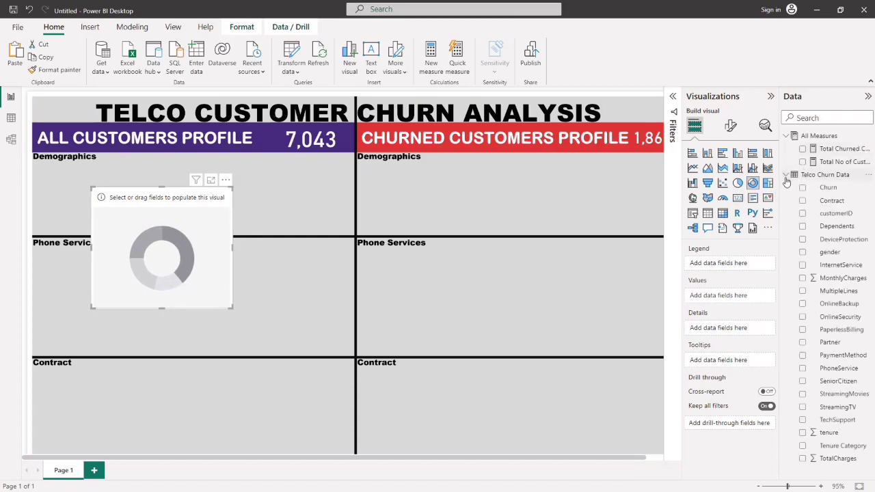
pyautogui.moveTo(827, 254); pyautogui.dragTo(729, 268)
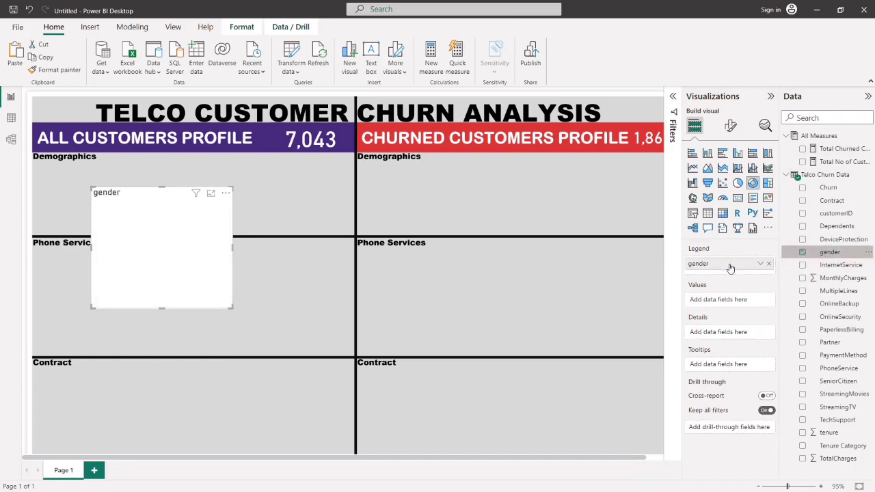
pyautogui.moveTo(830, 253); pyautogui.dragTo(739, 300)
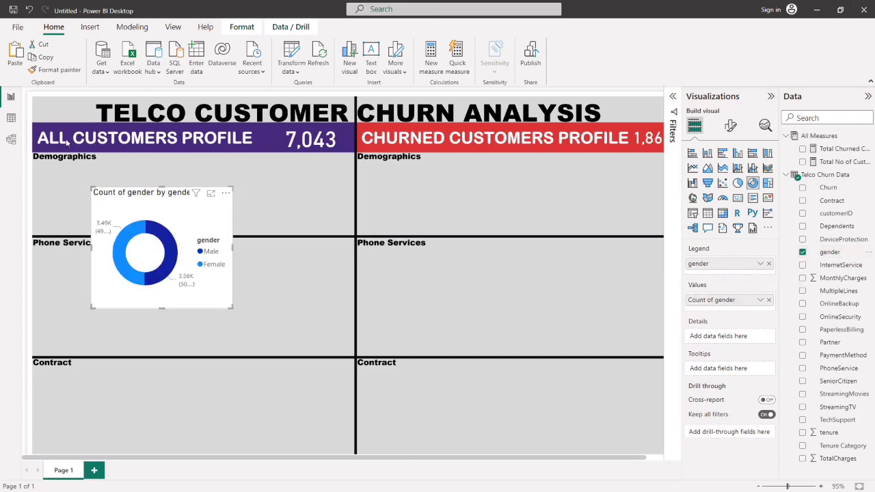
pyautogui.click(11, 120)
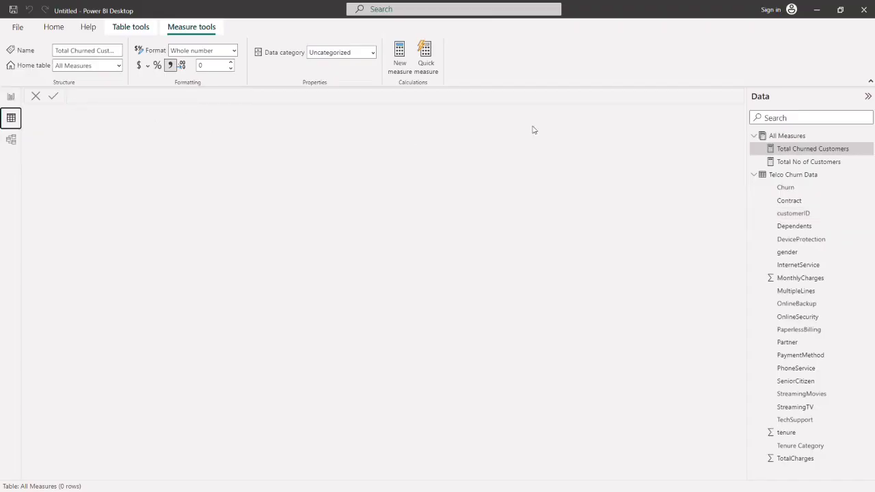
pyautogui.click(786, 175)
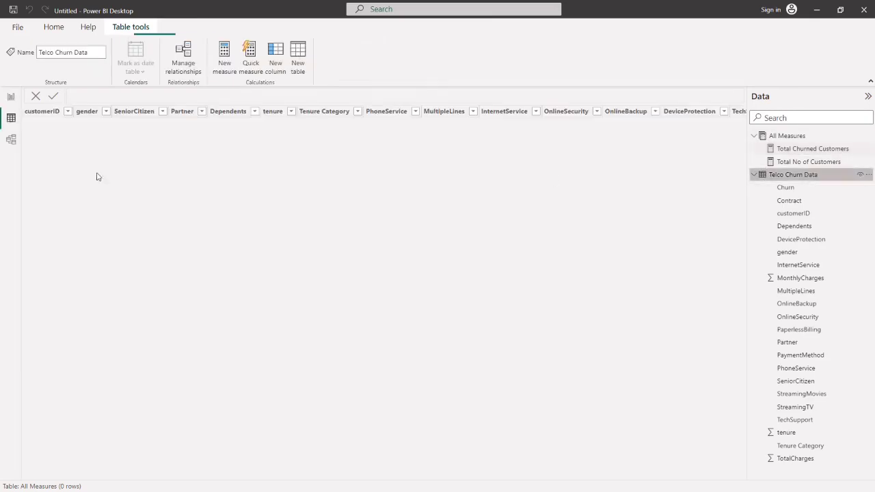
pyautogui.click(11, 96)
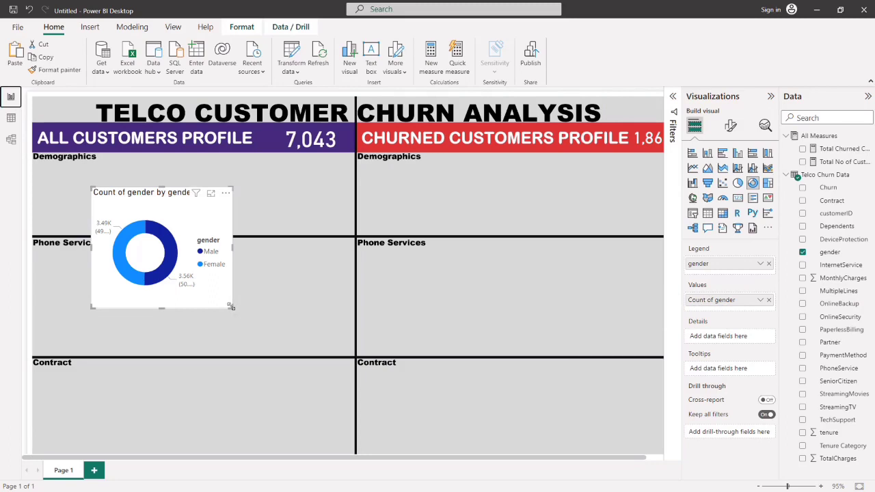
# Enlarge the gender donut chart slightly and turn off its background.
pyautogui.moveTo(232, 309); pyautogui.dragTo(255, 324)
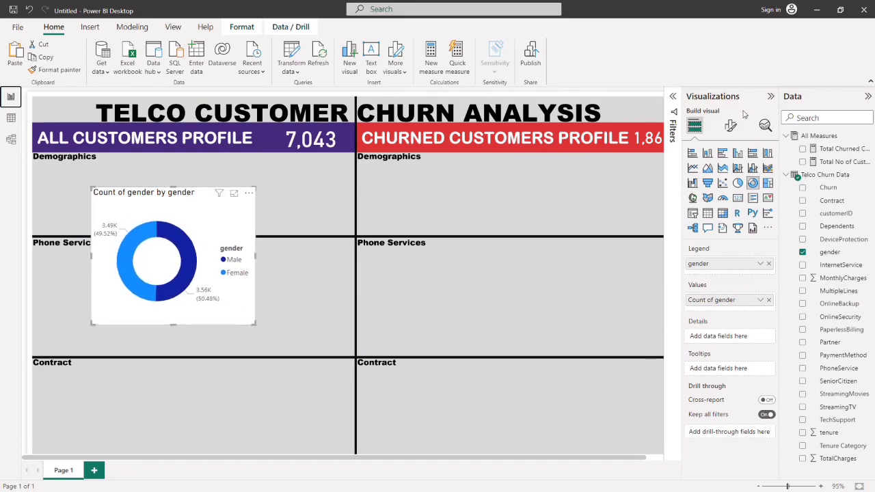
pyautogui.moveTo(178, 228)
pyautogui.mouseDown()
pyautogui.moveTo(201, 239)
pyautogui.moveTo(193, 235)
pyautogui.mouseUp()
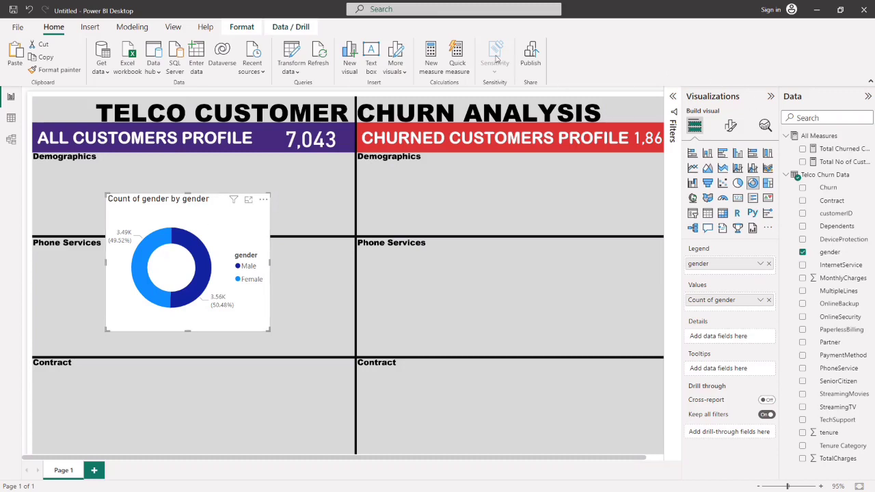
pyautogui.click(730, 125)
pyautogui.click(730, 175)
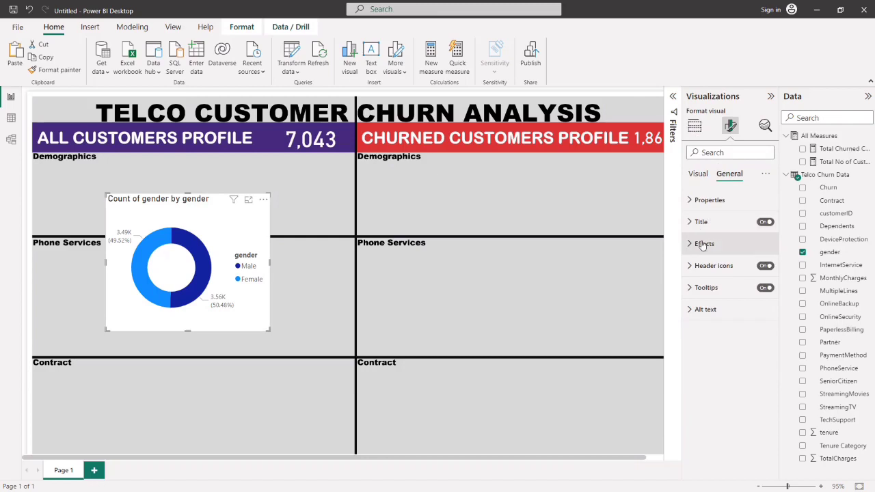
pyautogui.click(702, 244)
pyautogui.click(761, 269)
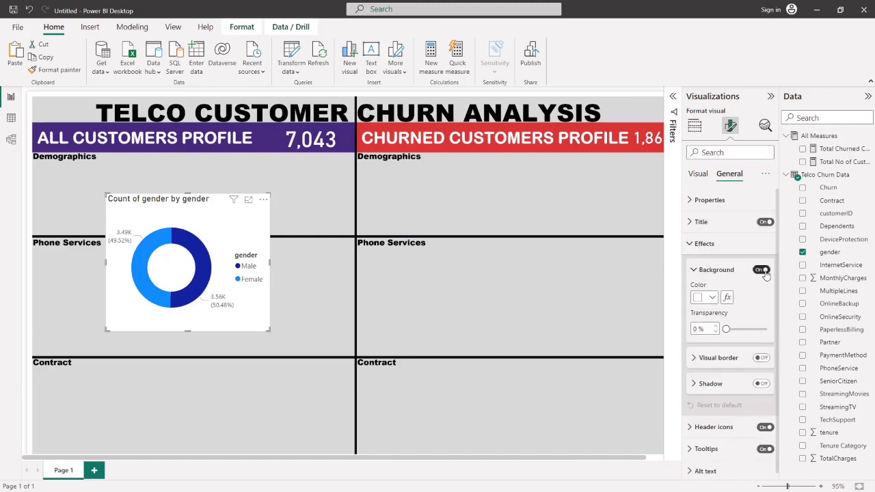
pyautogui.click(689, 244)
# Shrink the gender donut chart over the All Customers Demographics section and turn off its detail labels and legend.
pyautogui.moveTo(266, 332); pyautogui.dragTo(153, 231)
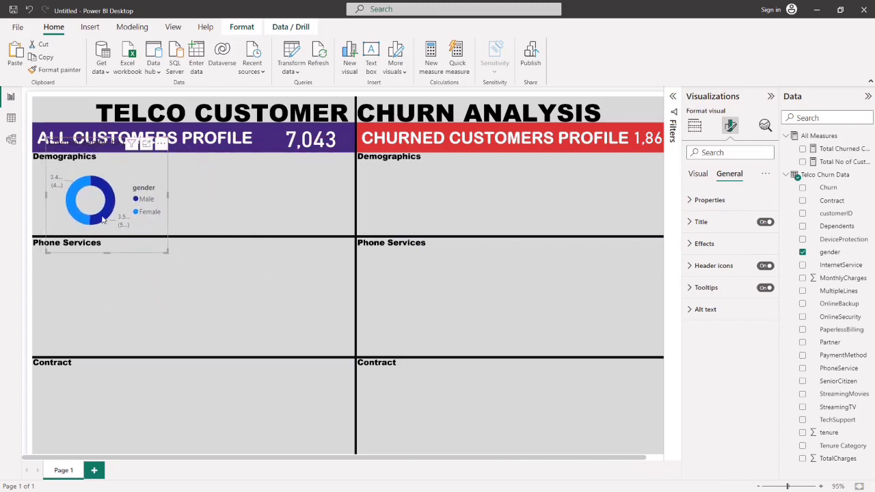
pyautogui.click(698, 174)
pyautogui.click(729, 174)
pyautogui.click(698, 174)
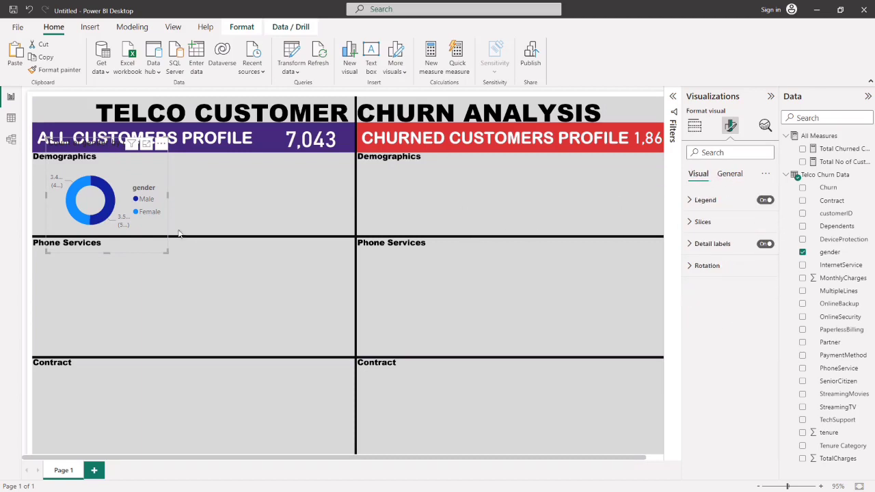
pyautogui.click(764, 244)
pyautogui.click(764, 201)
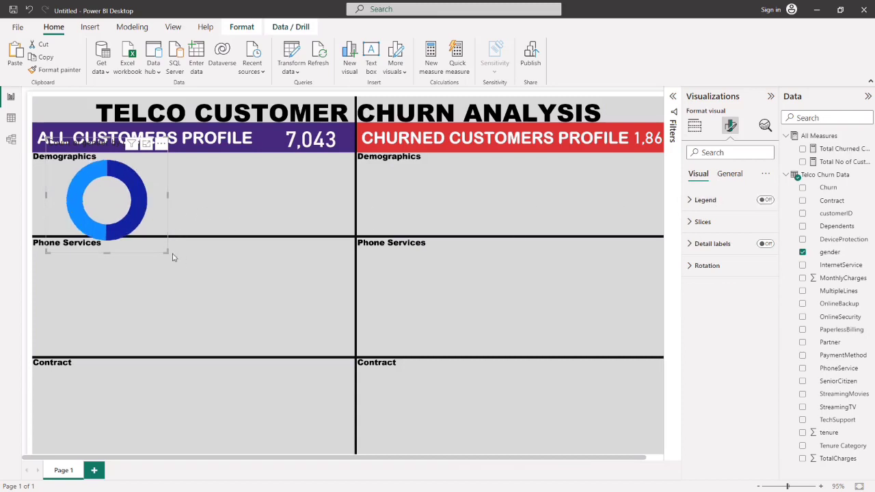
# Shrink the gender donut chart further and fit it inside the All Customers Demographics section, clear of the section heading.
pyautogui.moveTo(166, 252); pyautogui.dragTo(96, 213)
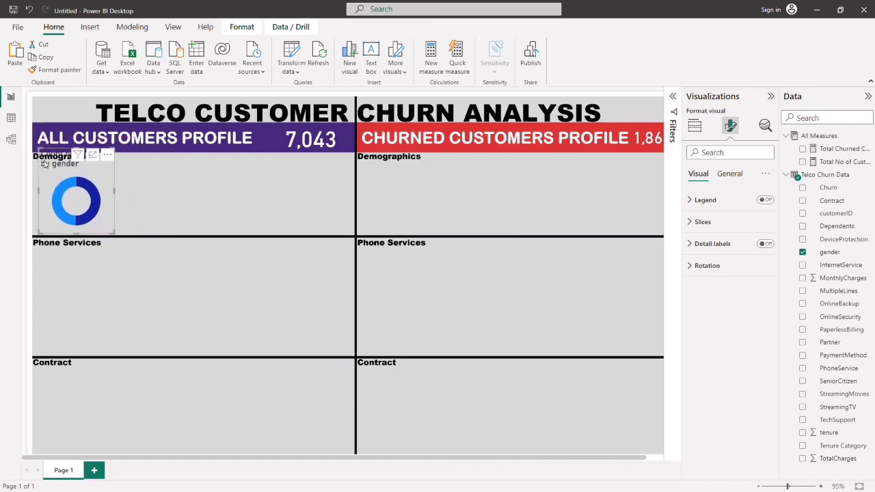
pyautogui.moveTo(64, 175); pyautogui.dragTo(74, 183)
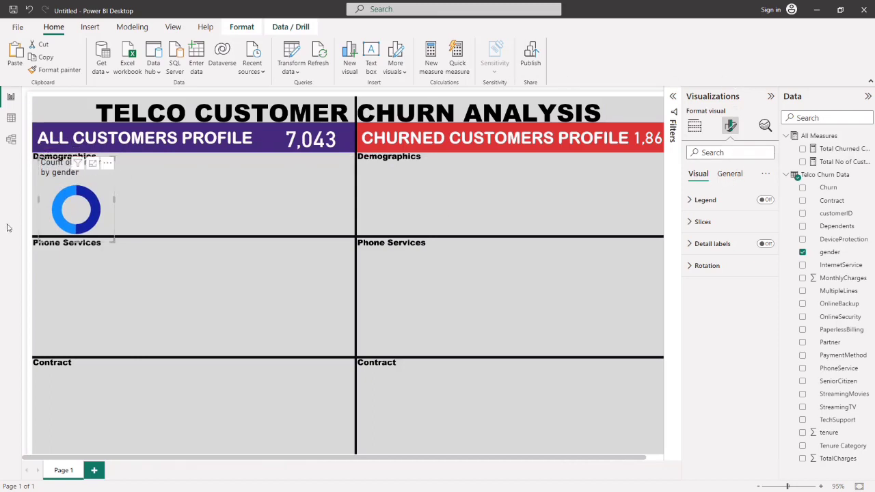
pyautogui.moveTo(80, 215); pyautogui.dragTo(166, 210)
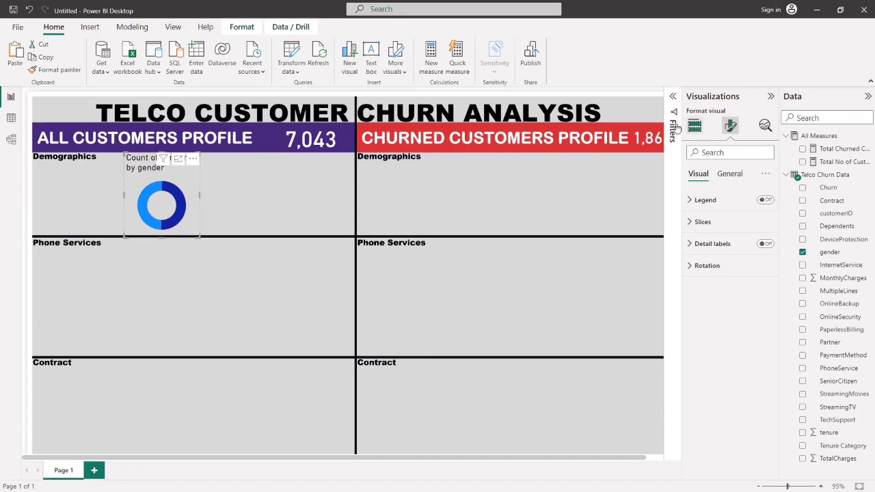
# Turn off the gender donut chart's title.
pyautogui.click(693, 130)
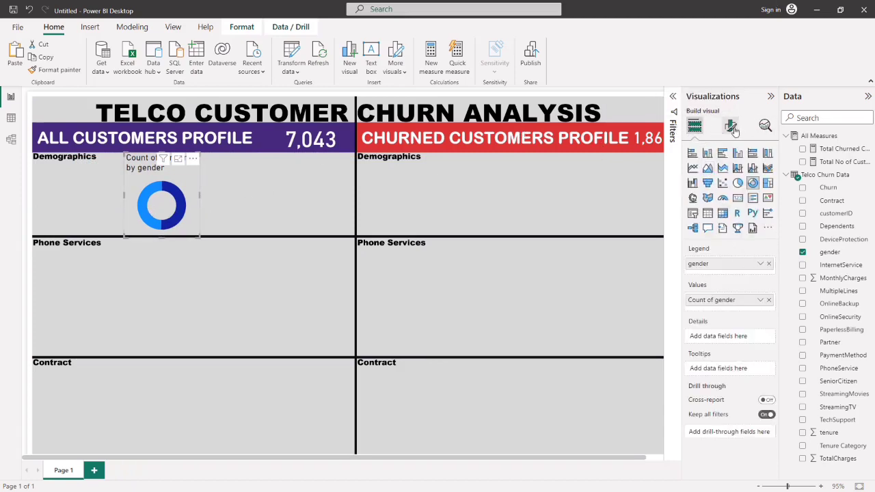
pyautogui.click(730, 125)
pyautogui.click(728, 174)
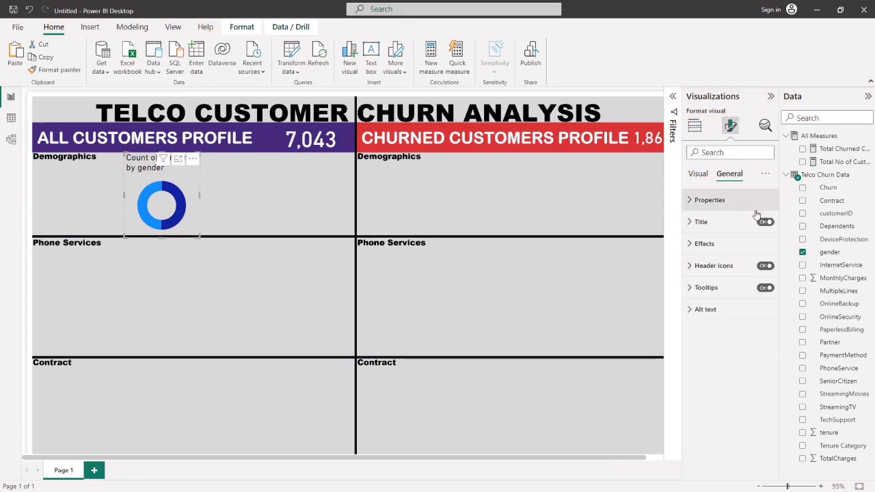
pyautogui.click(765, 222)
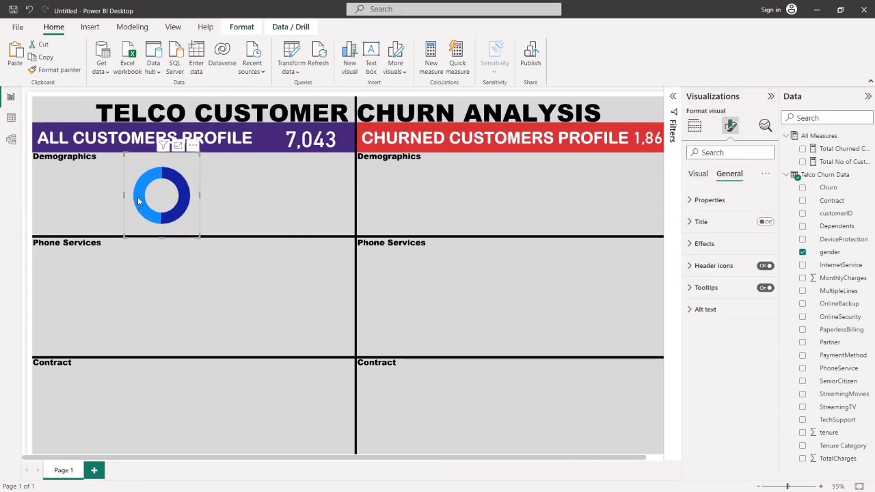
pyautogui.moveTo(139, 198)
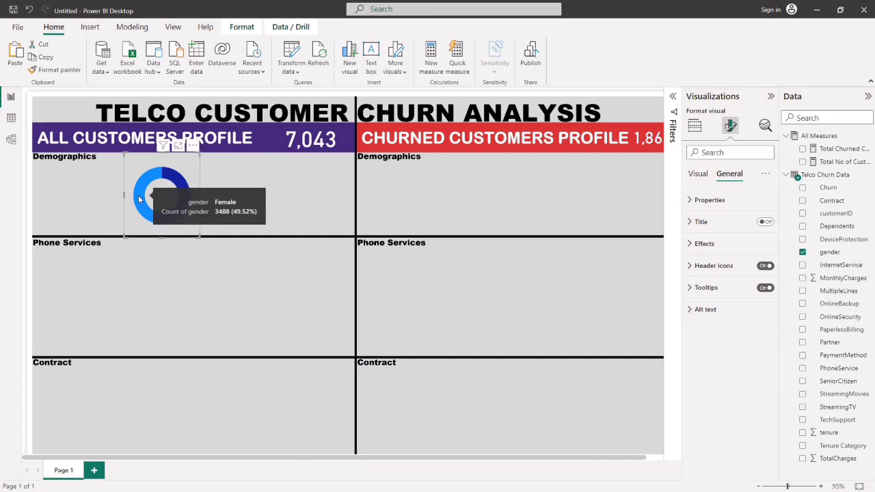
# Shrink the gender donut chart and place it at the left edge of the All Customers Demographics section, below the heading.
pyautogui.moveTo(185, 189)
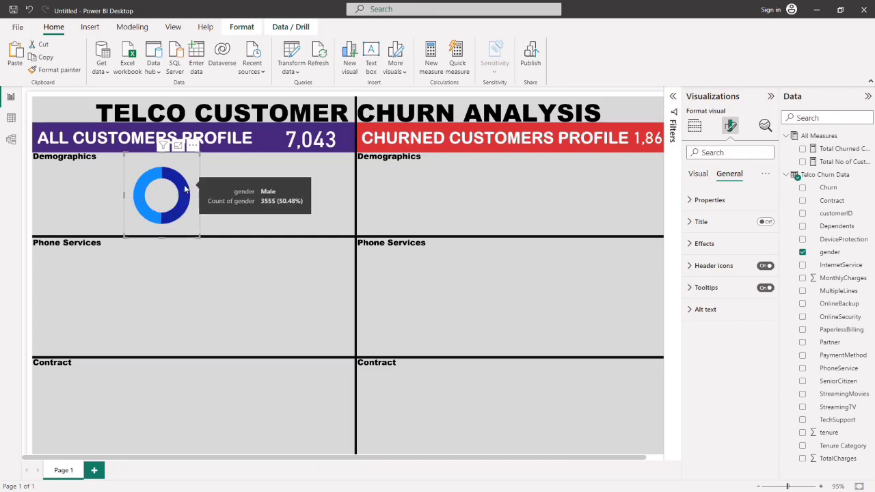
pyautogui.moveTo(155, 190); pyautogui.dragTo(146, 189)
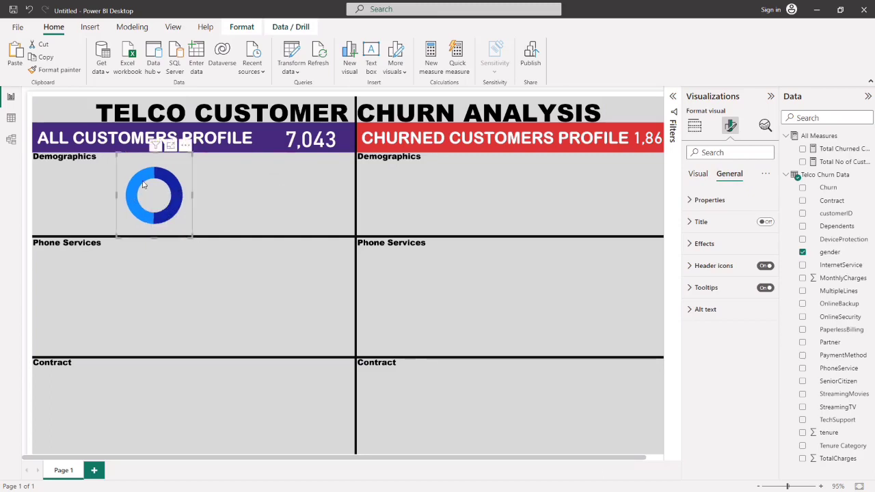
pyautogui.moveTo(118, 154); pyautogui.dragTo(108, 174)
pyautogui.moveTo(142, 200); pyautogui.dragTo(62, 201)
pyautogui.moveTo(112, 234); pyautogui.dragTo(75, 217)
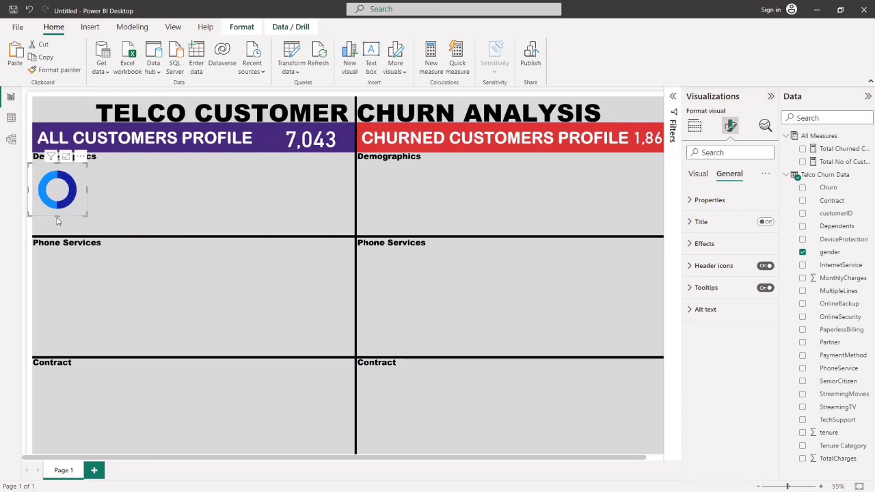
pyautogui.click(58, 222)
pyautogui.click(61, 217)
pyautogui.moveTo(61, 217); pyautogui.dragTo(66, 238)
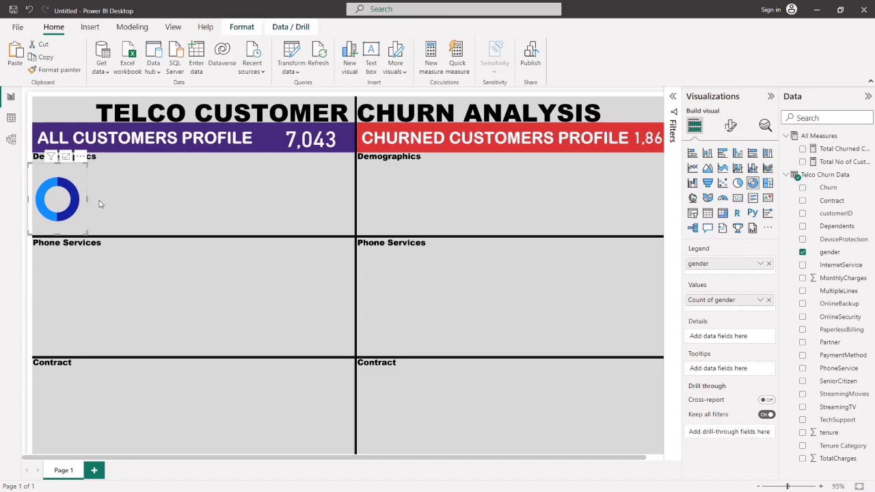
pyautogui.click(186, 154)
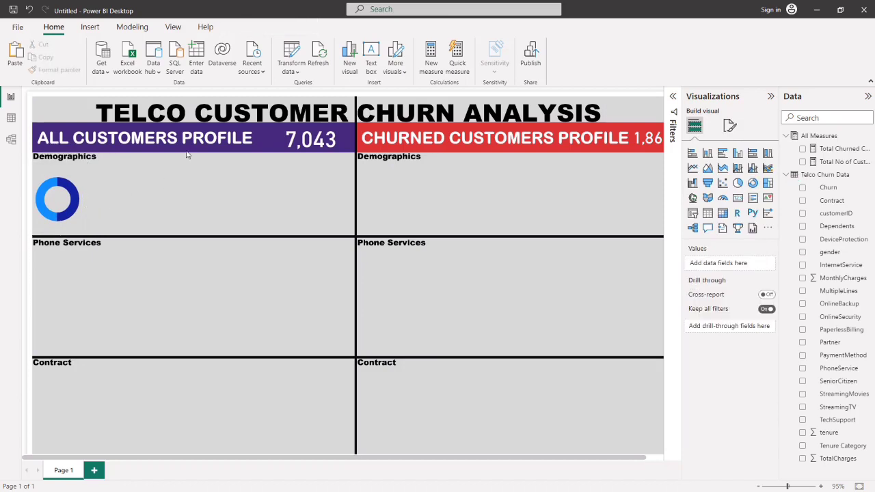
# Add a measure named Males Cus to the All Measures table, starting a CALCULATE on [Total No of Customers].
pyautogui.click(868, 137)
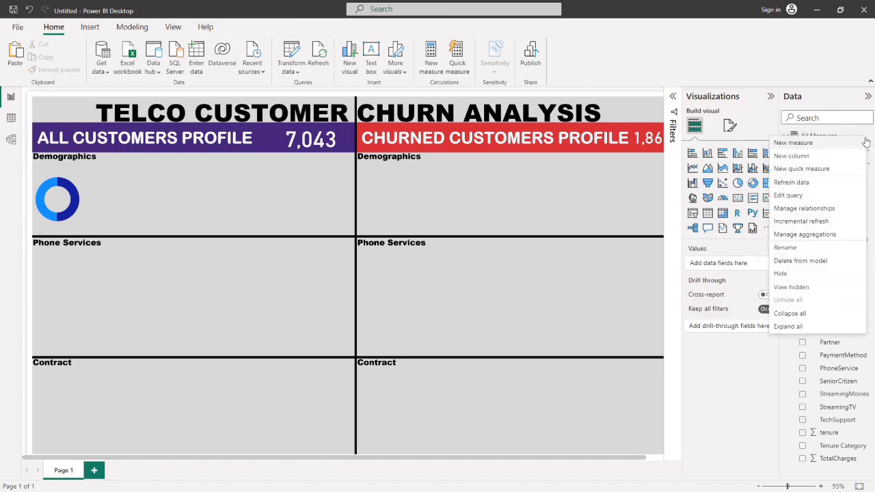
pyautogui.click(804, 144)
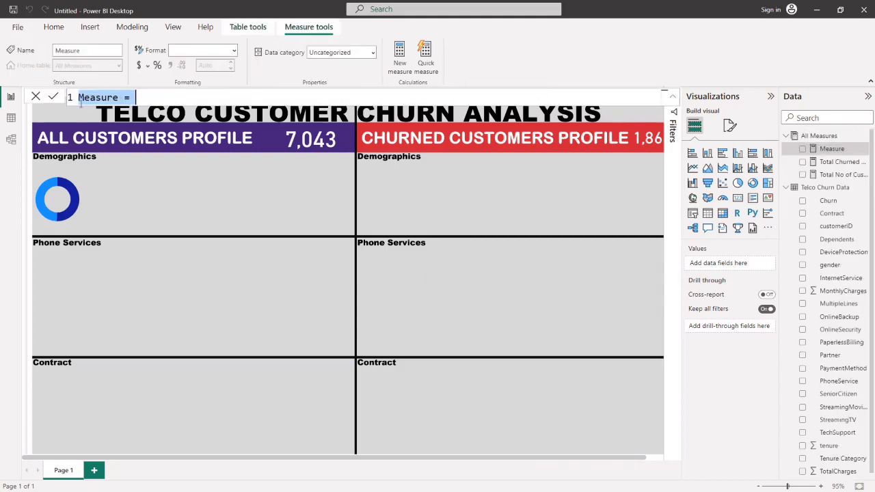
pyautogui.press('BackSpace')
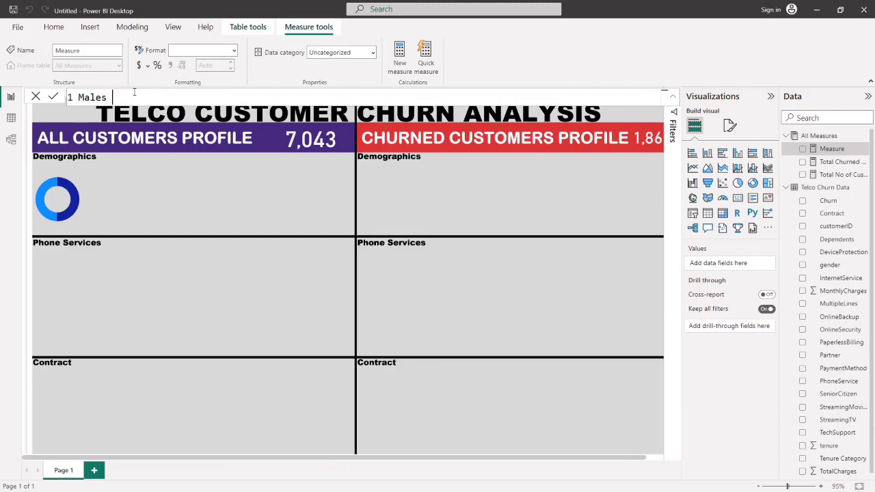
pyautogui.write('Males Cus')
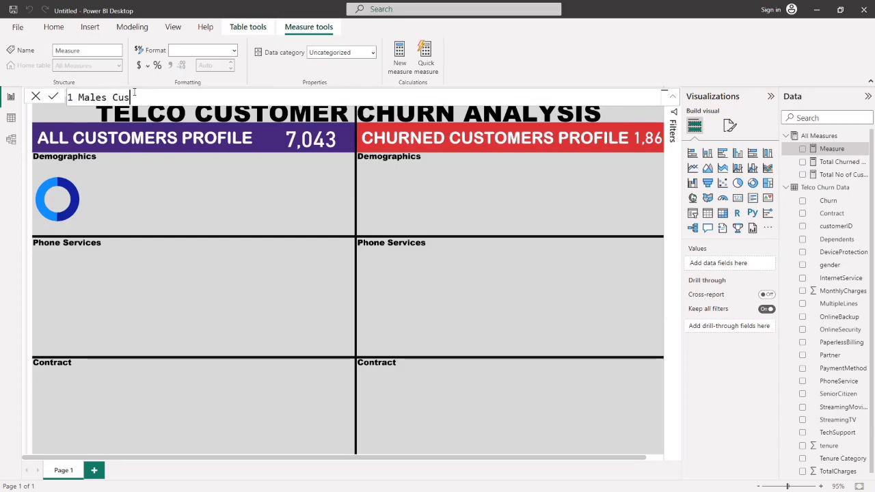
pyautogui.write(' = calcu')
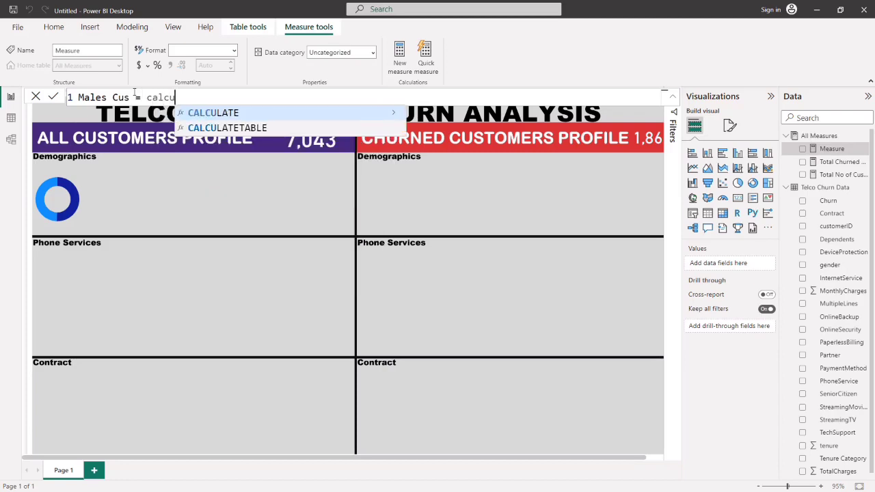
pyautogui.press('Tab')
pyautogui.write('tota')
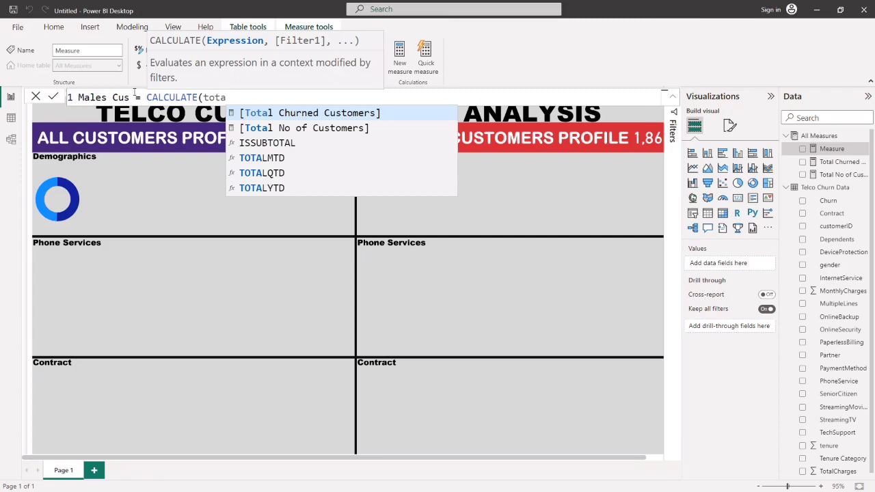
pyautogui.press('Down')
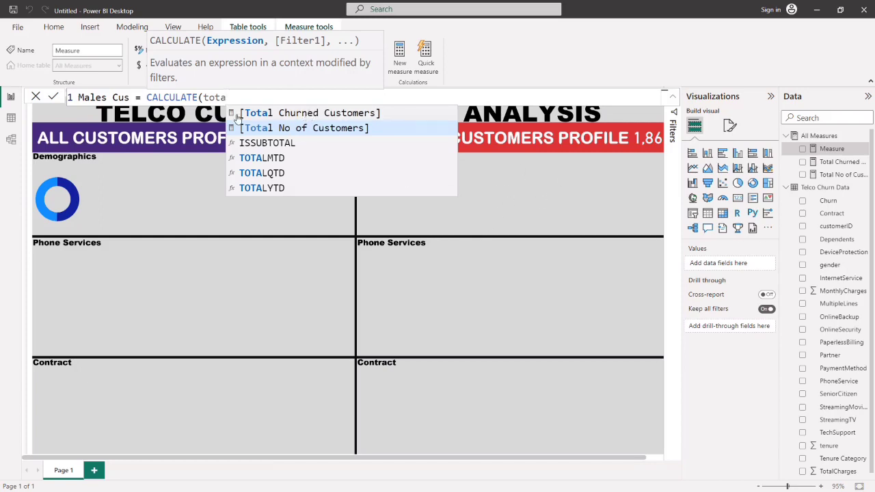
pyautogui.click(288, 130)
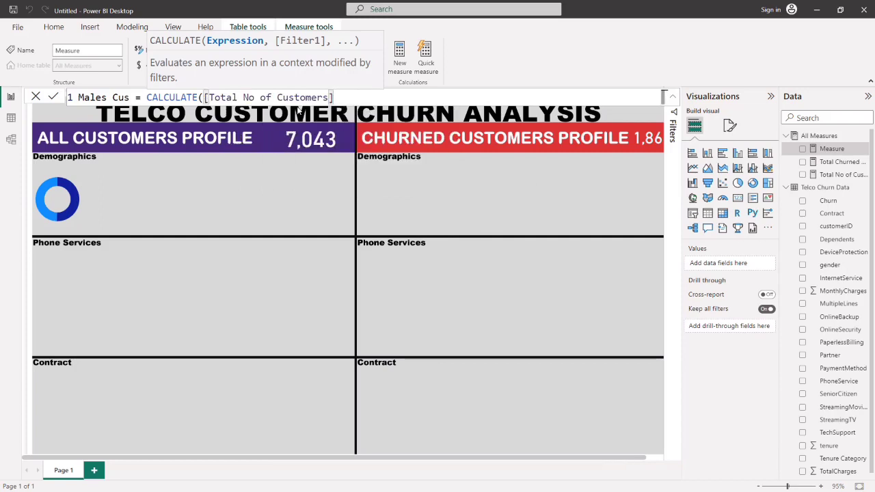
# Complete the Males Cus formula with the filter 'Telco Churn Data'[gender]="Male", copy the formula and commit the measure.
pyautogui.write(',')
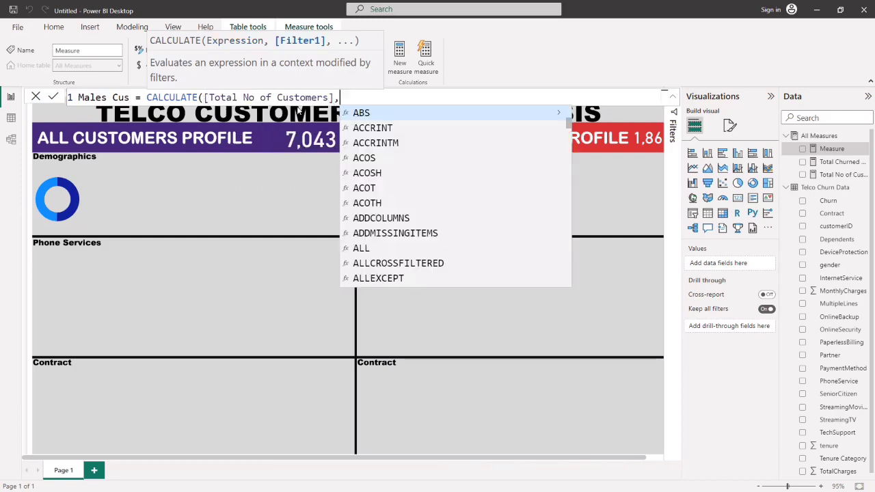
pyautogui.write('gen')
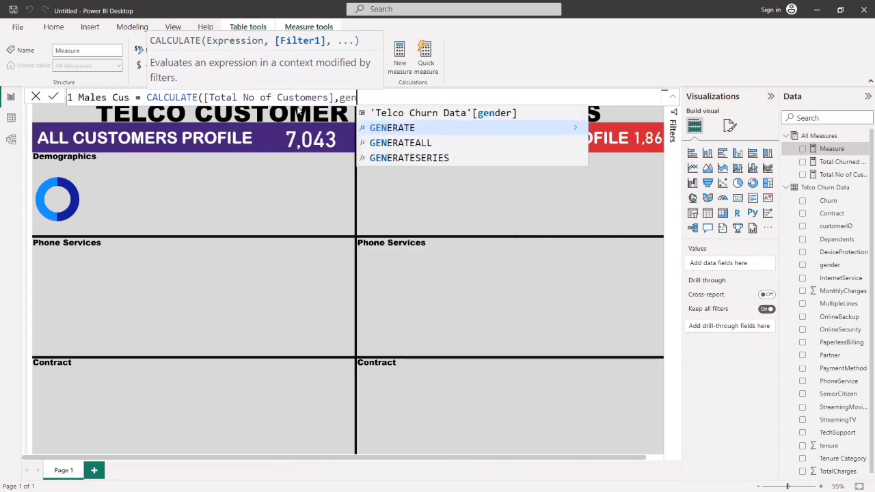
pyautogui.click(390, 113)
pyautogui.write('=')
pyautogui.write('Ma')
pyautogui.write('l')
pyautogui.press('BackSpace')
pyautogui.press('BackSpace')
pyautogui.press('BackSpace')
pyautogui.write('"male')
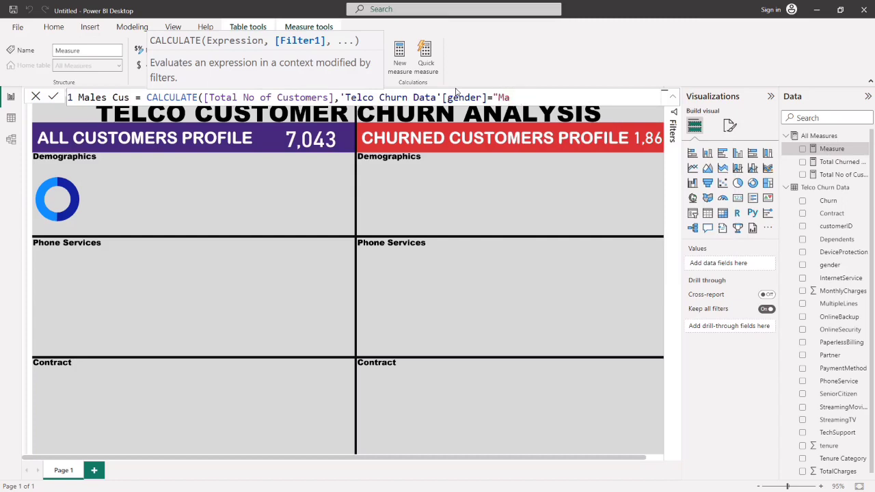
pyautogui.write('le')
pyautogui.write(')')
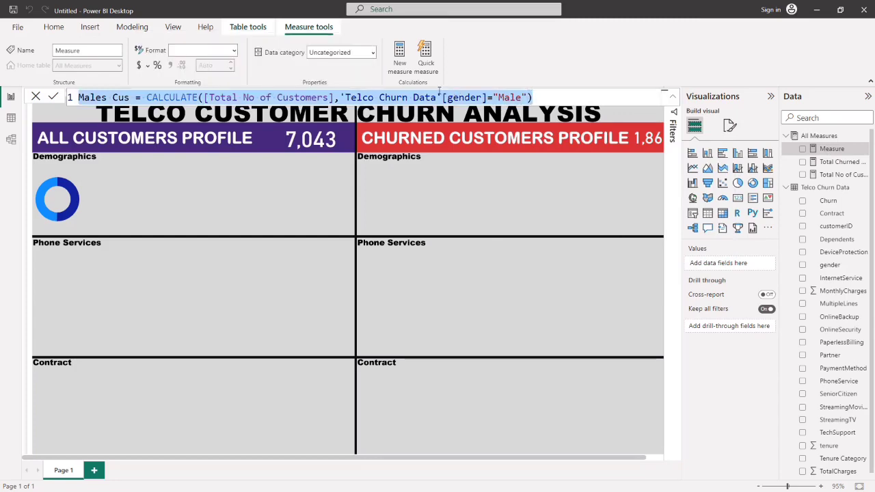
pyautogui.click(471, 97)
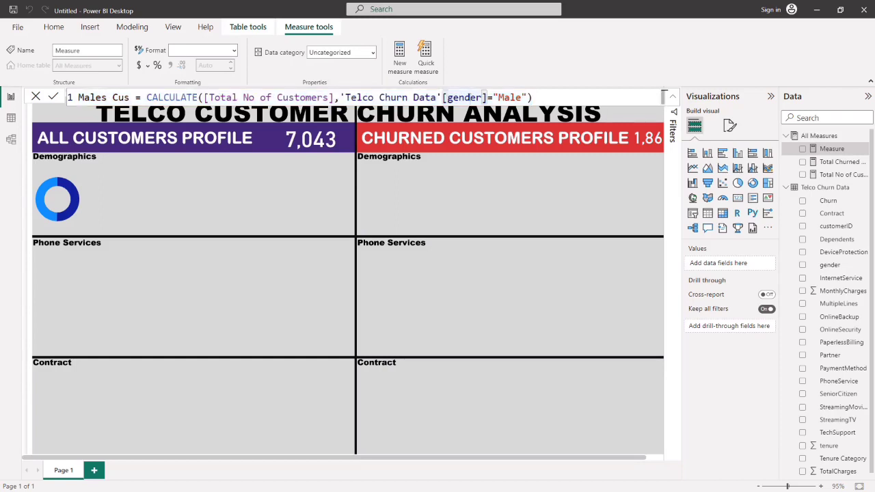
pyautogui.press('Return')
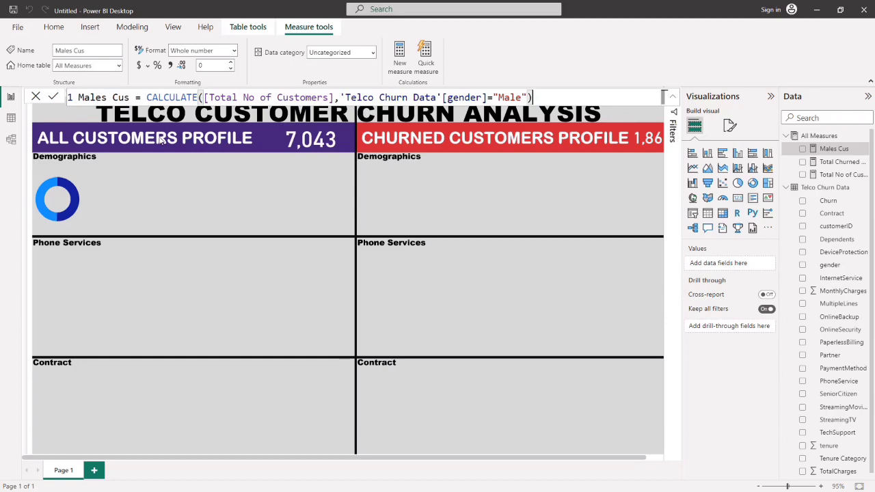
# Add another measure to the All Measures table from the copied Males Cus formula and name it Female Cus.
pyautogui.click(862, 135)
pyautogui.press('Escape')
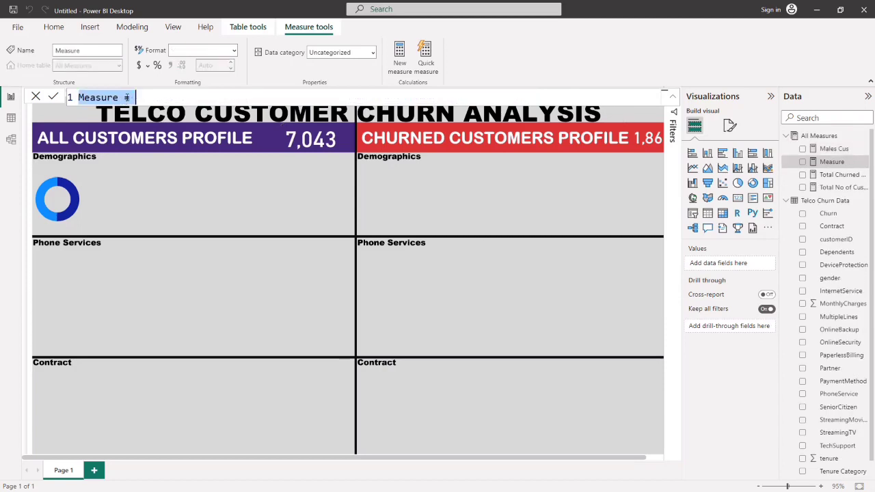
pyautogui.write('Males Cus = CALCULATE([Total No of Customers],\'Telco Churn Data\'[gender]="Male")')
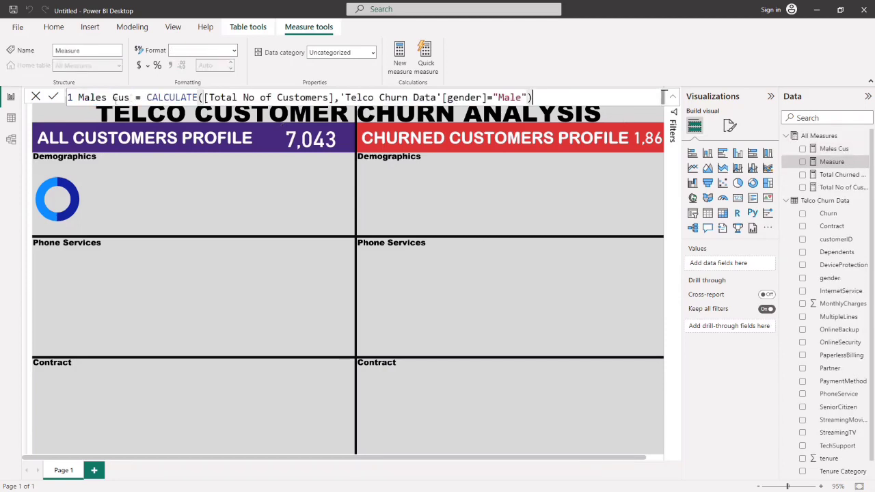
pyautogui.doubleClick(108, 100)
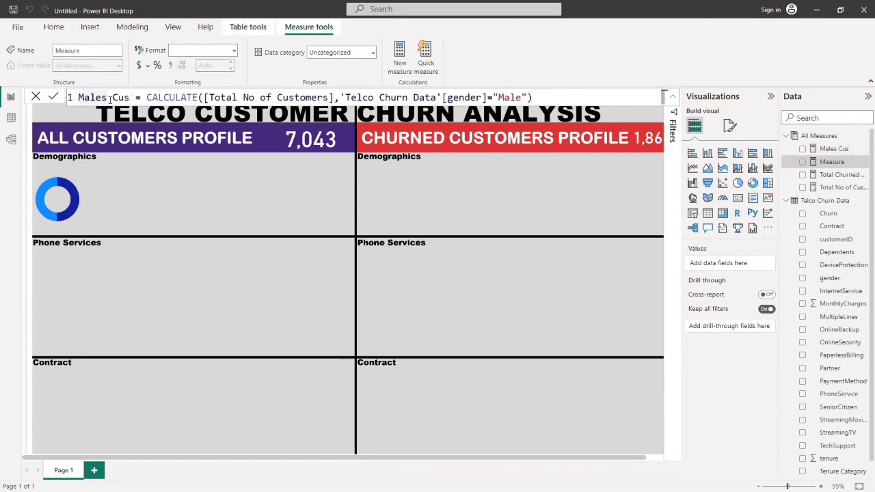
pyautogui.press('BackSpace')
pyautogui.click(85, 97)
pyautogui.press('BackSpace')
pyautogui.write('Fem')
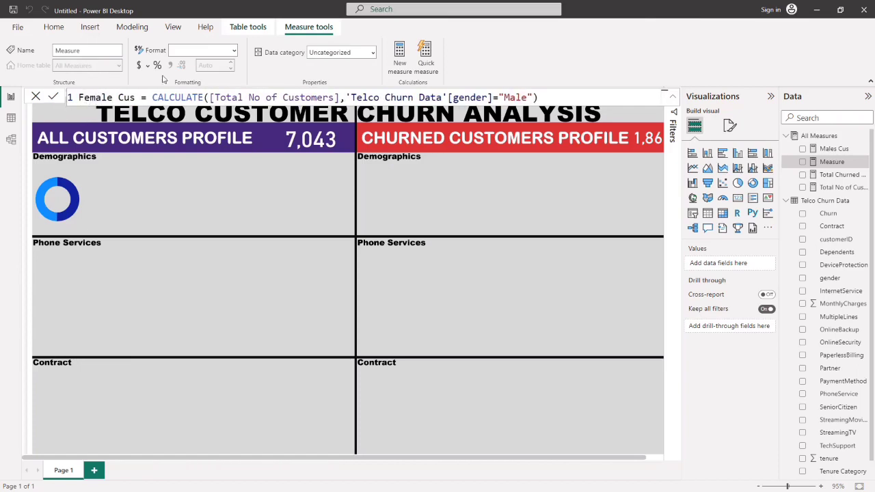
# Change the gender filter in the Female Cus formula to "Female" and commit the measure.
pyautogui.click(510, 97)
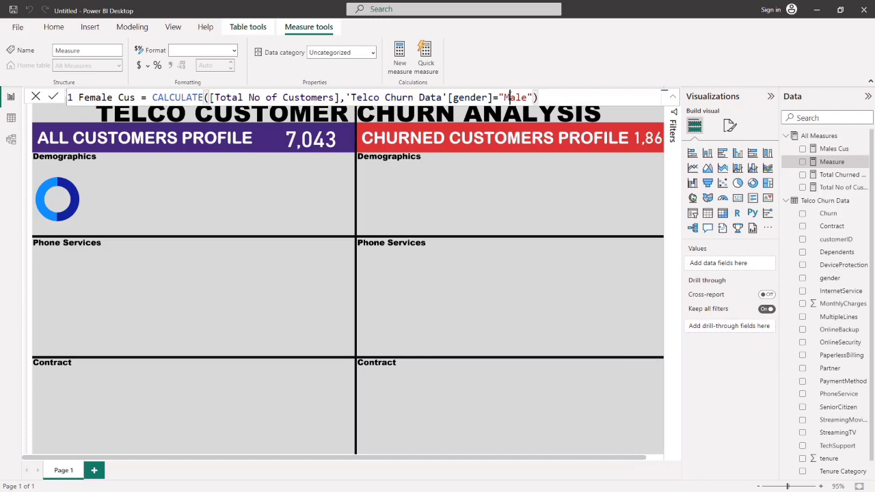
pyautogui.press('BackSpace')
pyautogui.write('Fem')
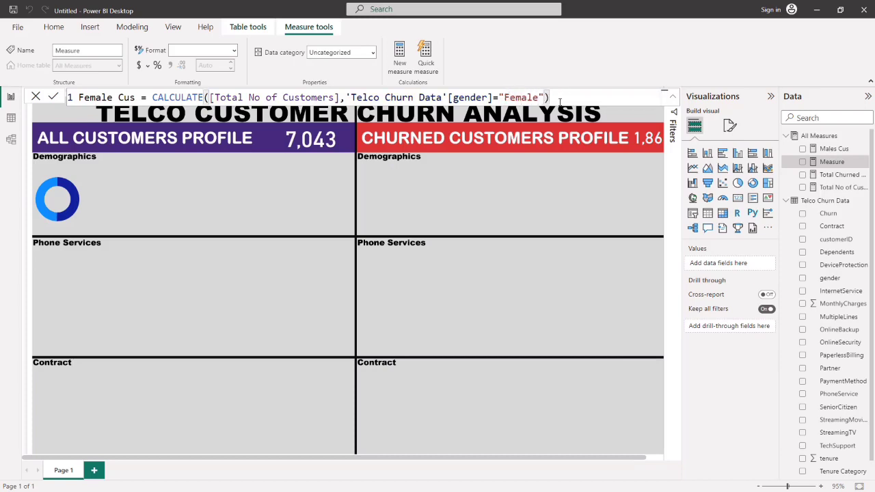
pyautogui.press('Return')
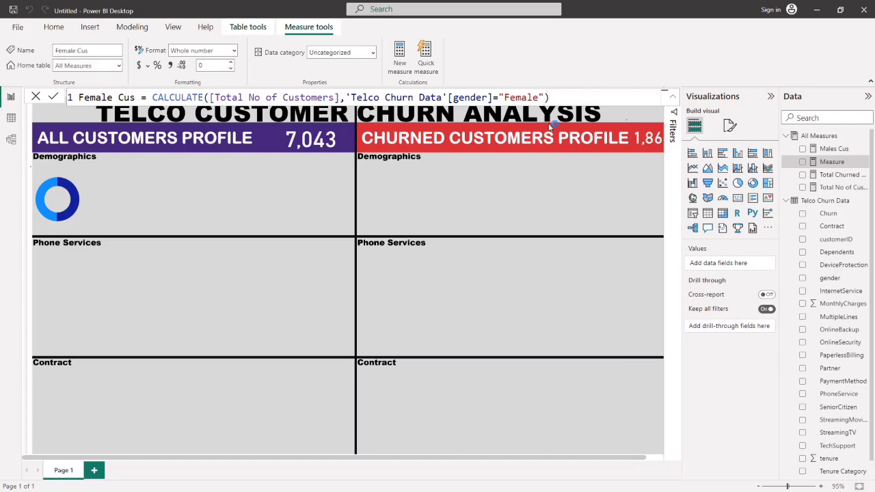
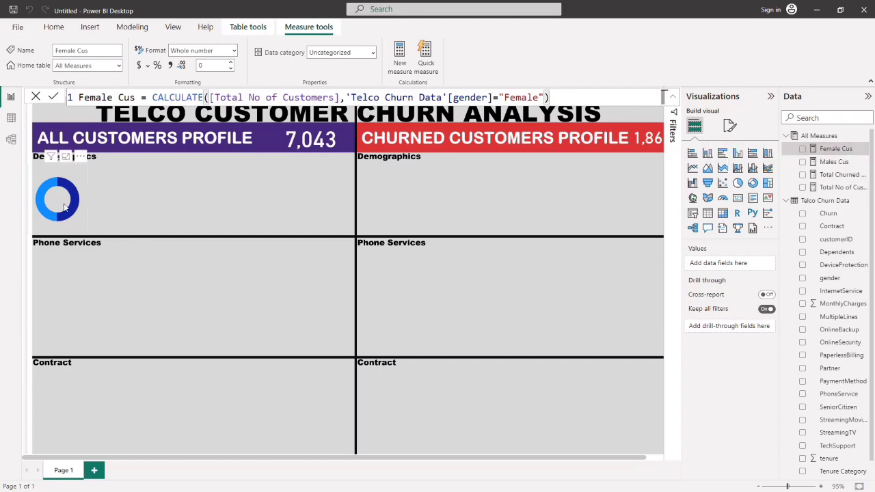
# Duplicate the total customers card beside the gender donut chart and replace its Total No of Customers field with Female Cus.
pyautogui.click(312, 141)
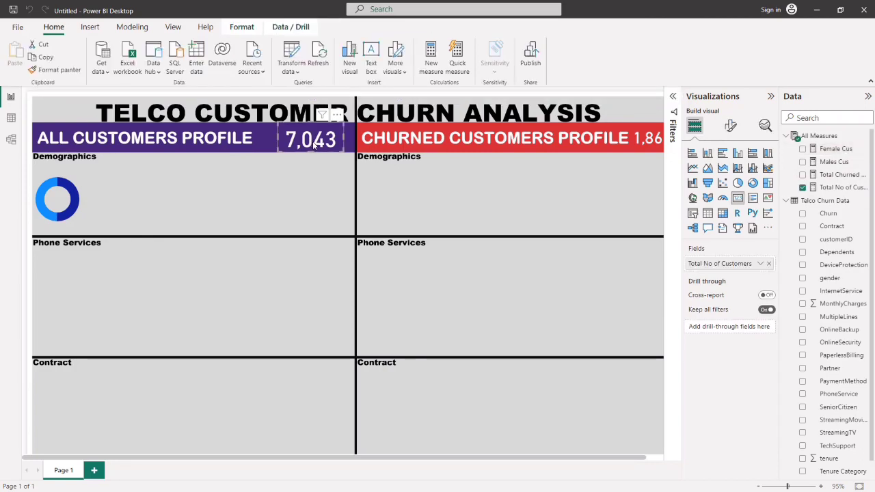
pyautogui.hotkey('ctrl', 'c')
pyautogui.hotkey('ctrl', 'v')
pyautogui.moveTo(313, 144); pyautogui.dragTo(149, 176)
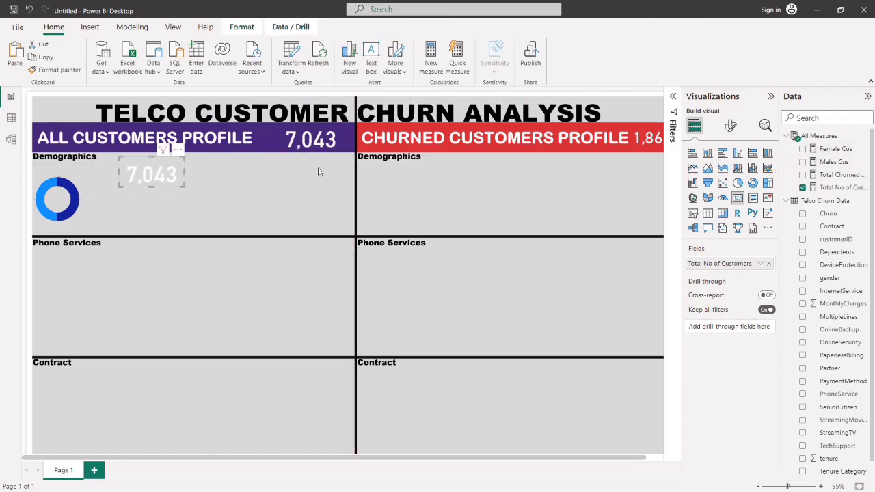
pyautogui.click(804, 187)
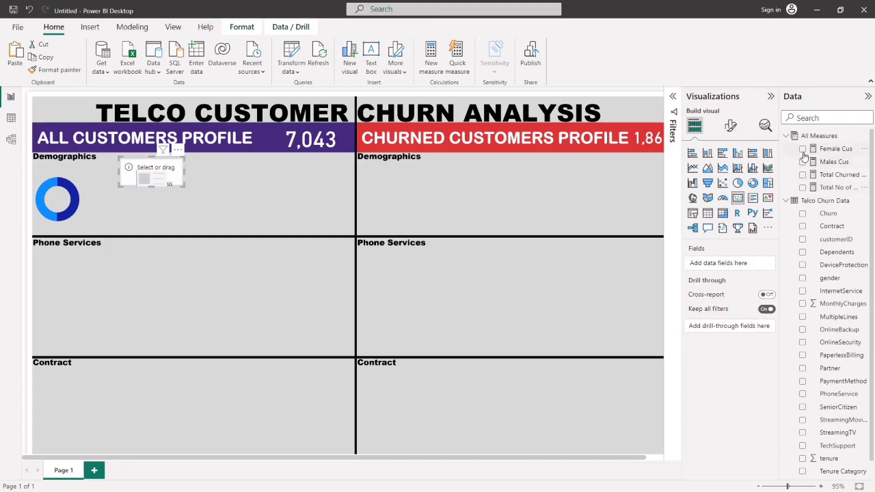
pyautogui.click(803, 150)
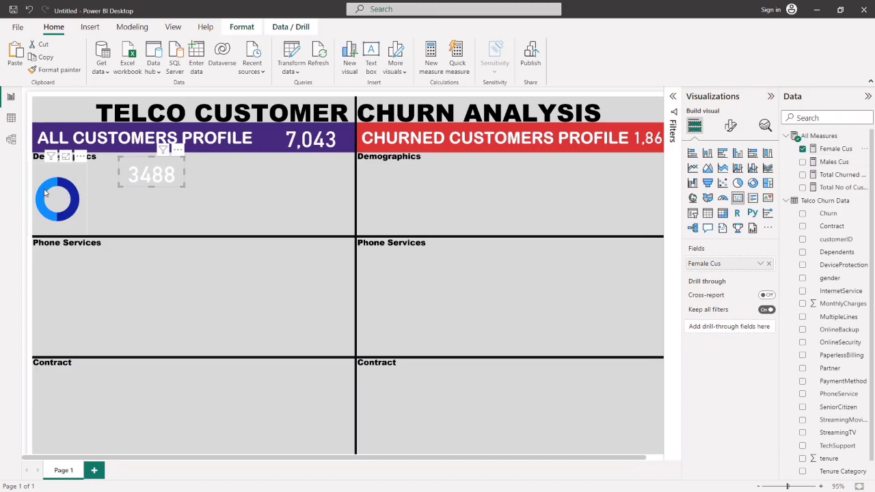
pyautogui.moveTo(45, 193)
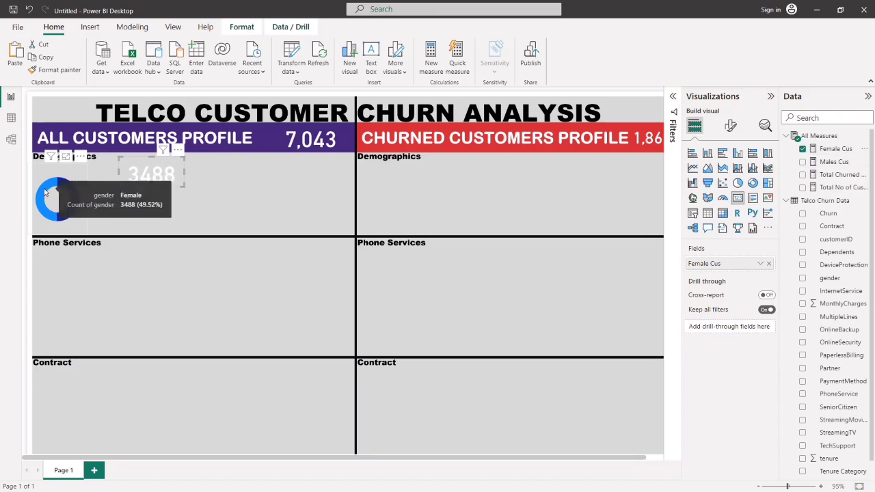
# Format the Female Cus and Males Cus measures with a thousands separator.
pyautogui.click(831, 149)
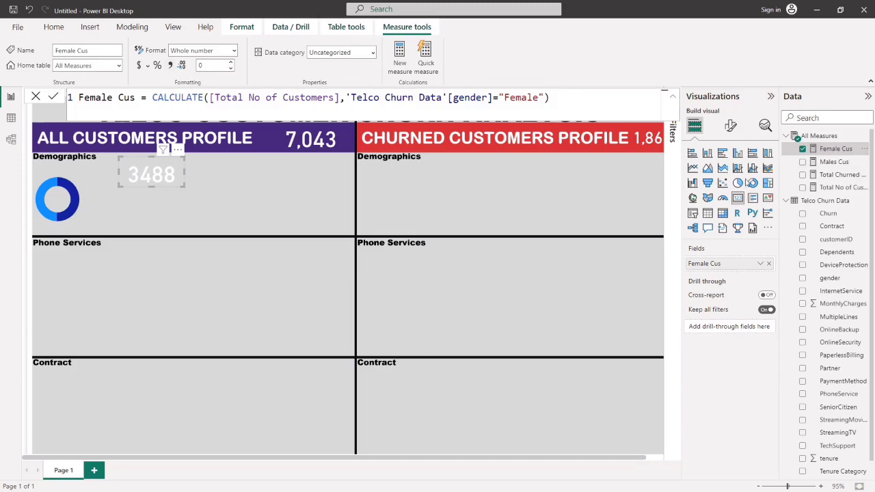
pyautogui.click(834, 163)
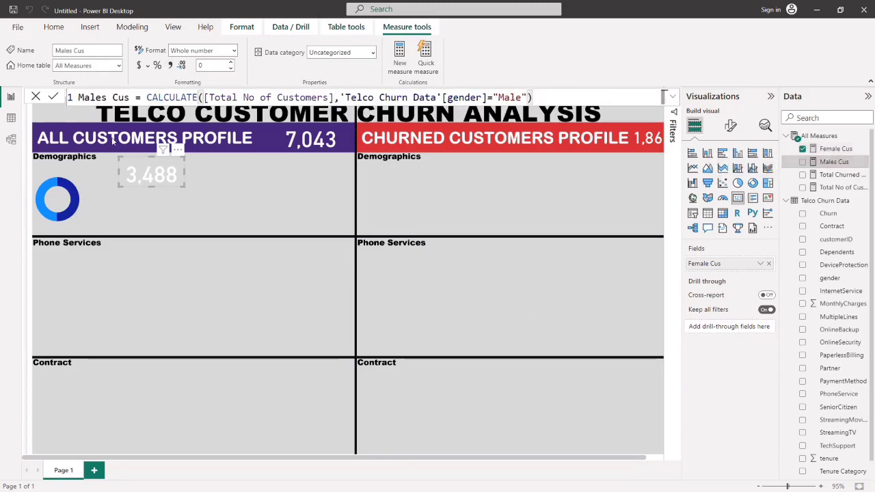
pyautogui.click(170, 65)
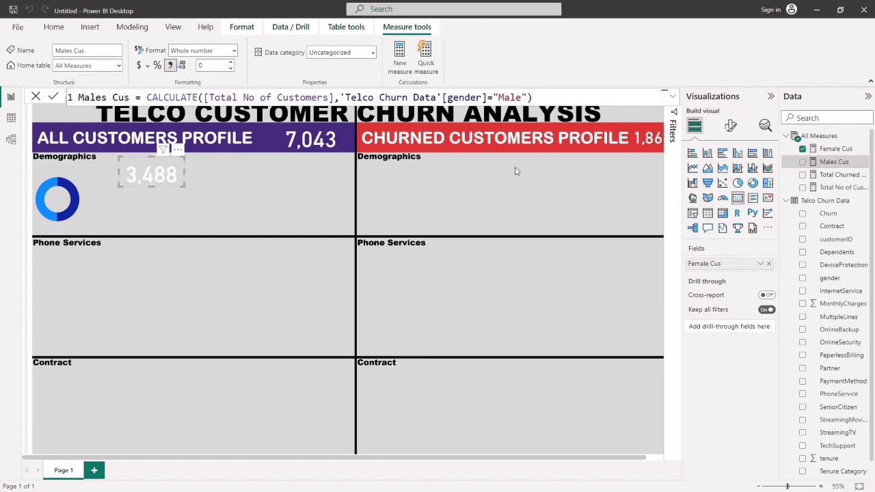
# Reduce the callout value font size of the Female Cus card to 13.
pyautogui.click(730, 126)
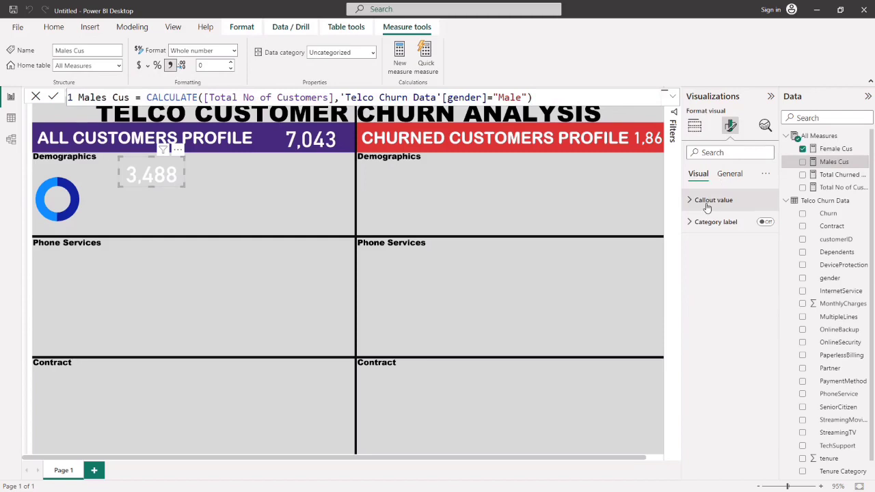
pyautogui.click(708, 199)
pyautogui.click(766, 241)
pyautogui.click(767, 241)
pyautogui.click(766, 241)
pyautogui.click(766, 241)
pyautogui.click(766, 241)
pyautogui.click(766, 241)
pyautogui.click(767, 241)
pyautogui.click(766, 241)
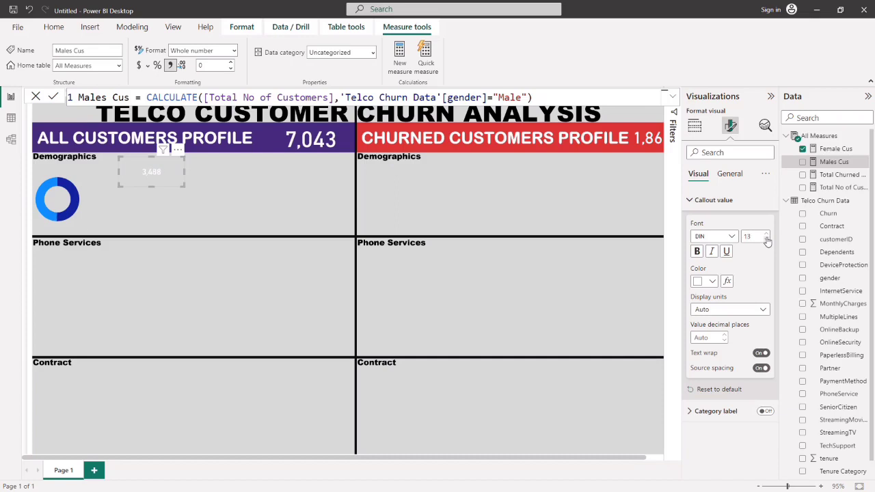
# Make the Female Cus card's value black and bold, and move the card right beside the gender donut chart.
pyautogui.click(711, 281)
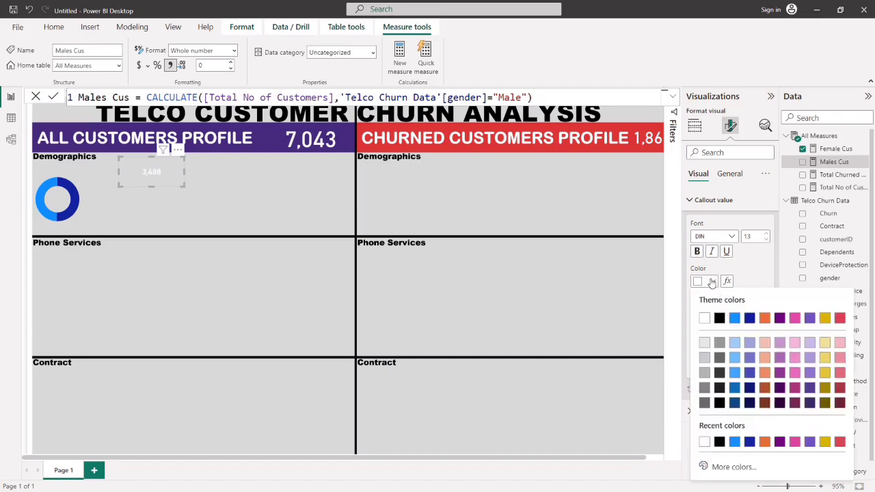
pyautogui.click(719, 318)
pyautogui.click(697, 251)
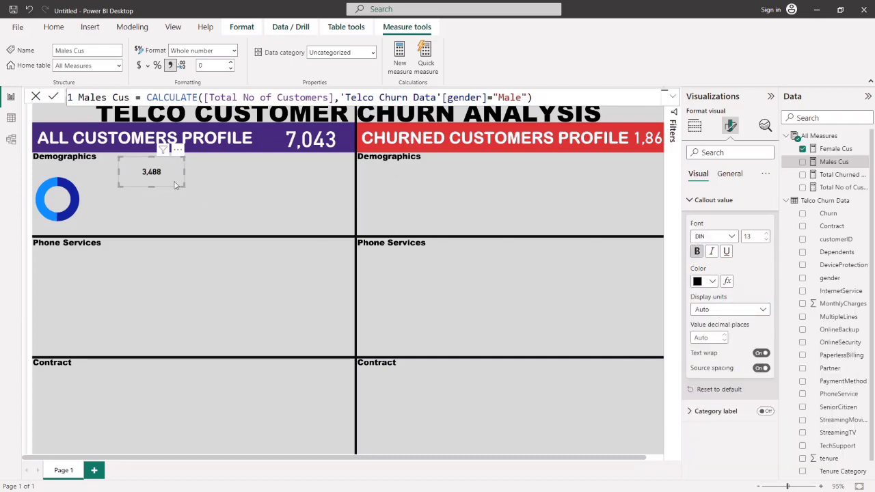
pyautogui.moveTo(170, 175); pyautogui.dragTo(105, 189)
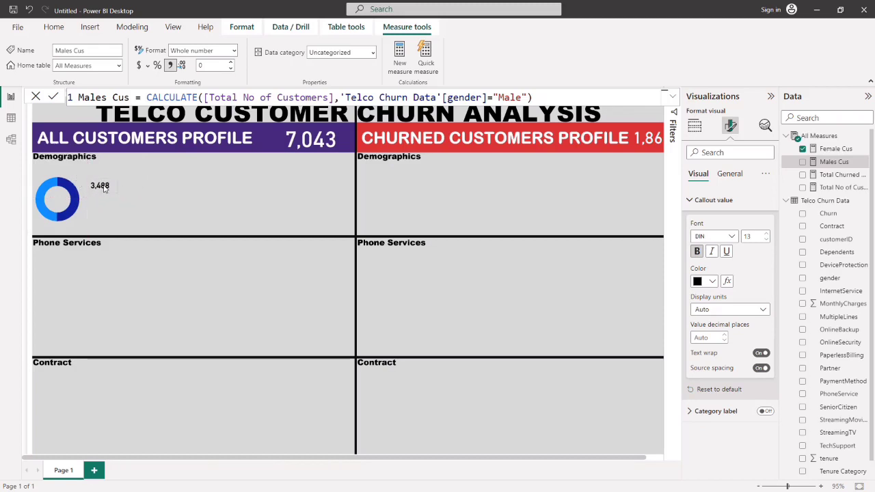
pyautogui.click(150, 207)
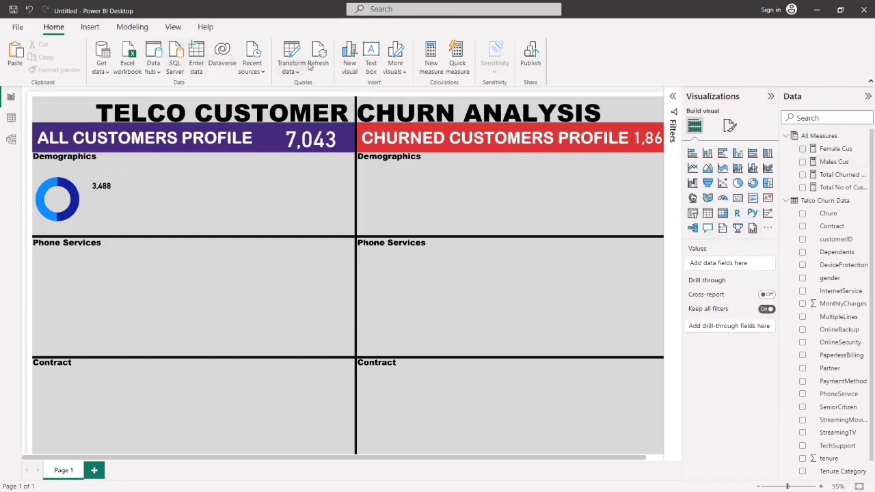
# Add a text box reading Female and make its text bold.
pyautogui.click(371, 56)
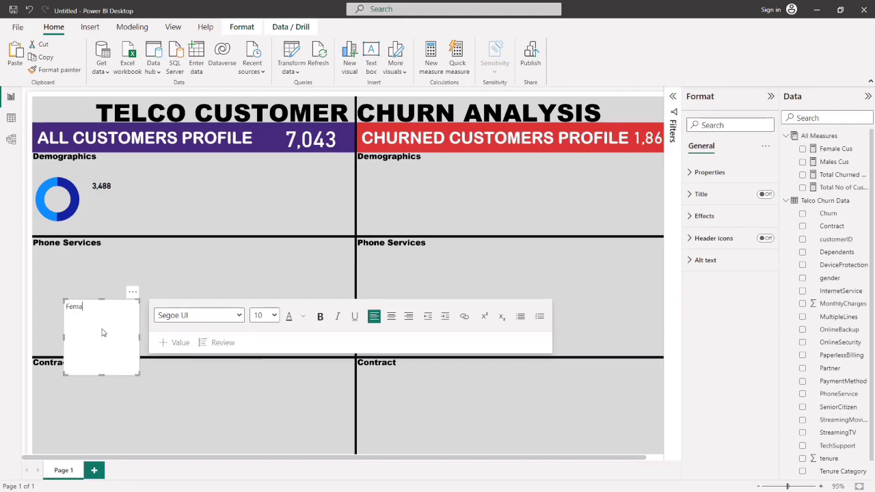
pyautogui.hotkey('ctrl', 'a')
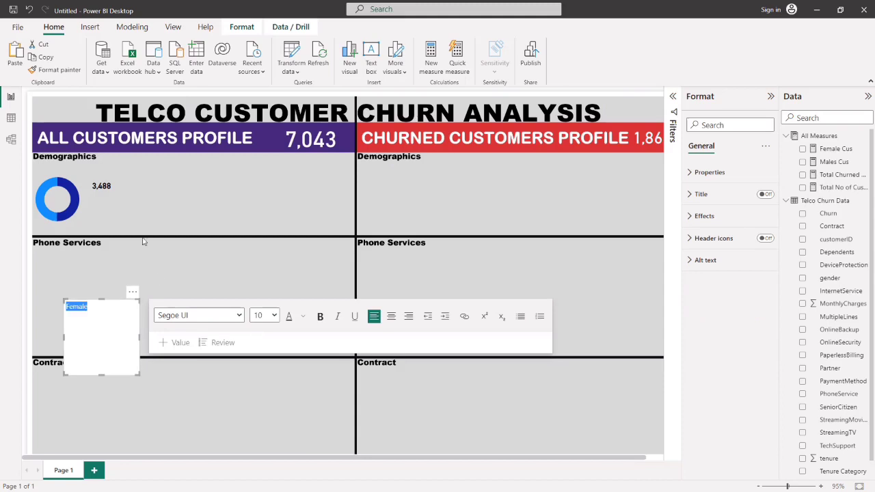
pyautogui.click(320, 315)
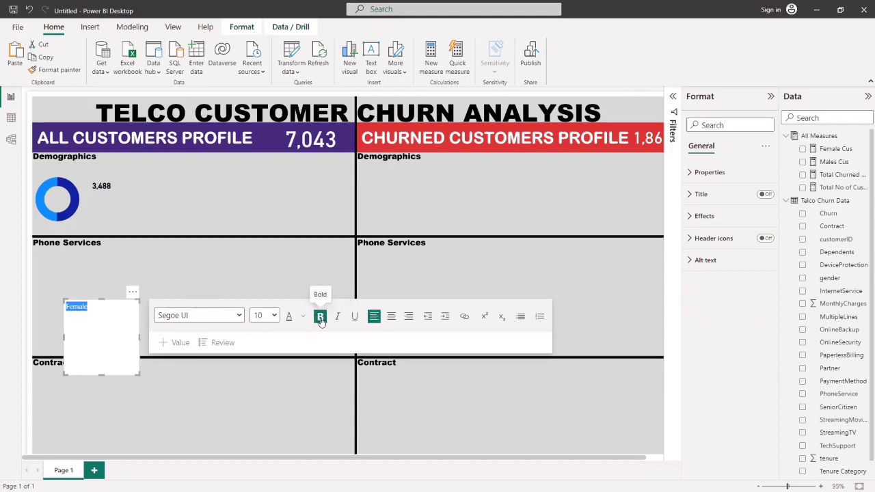
pyautogui.click(232, 318)
pyautogui.click(188, 270)
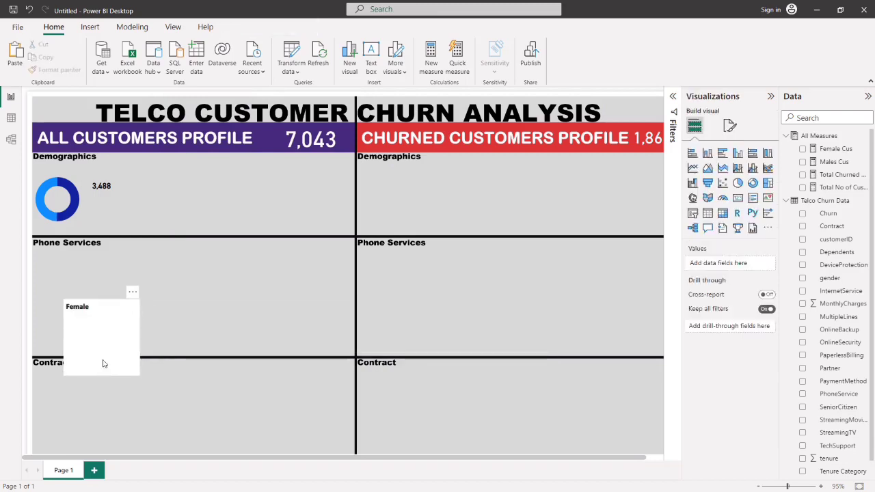
# Shrink the Female text box to fit around its word and center the text.
pyautogui.moveTo(102, 376); pyautogui.dragTo(95, 312)
pyautogui.click(346, 317)
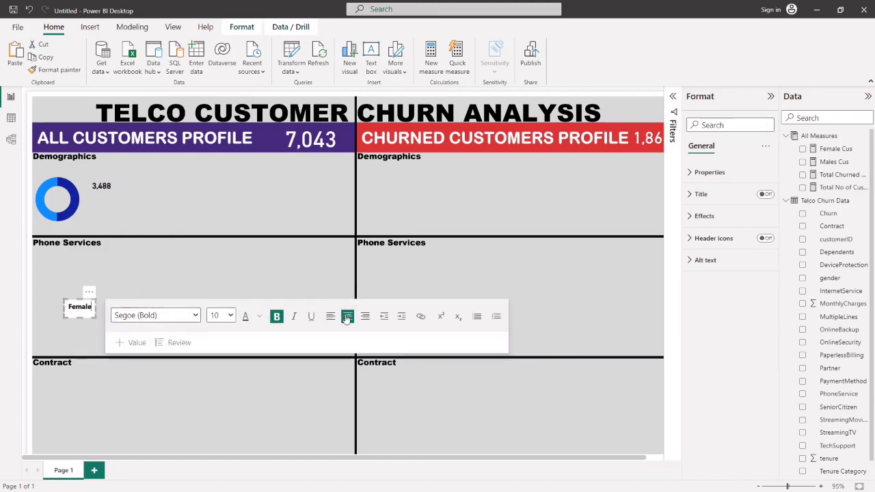
pyautogui.click(78, 315)
pyautogui.click(79, 313)
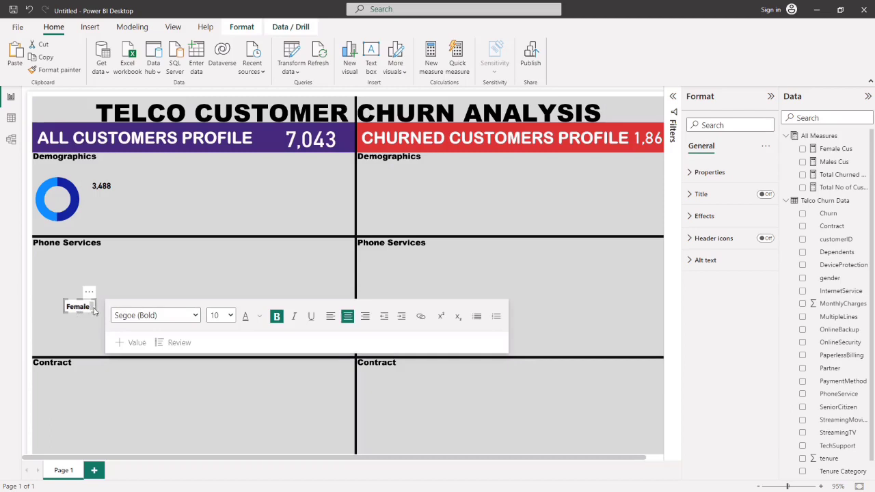
# Turn off the background of the Female text box.
pyautogui.click(80, 312)
pyautogui.click(79, 311)
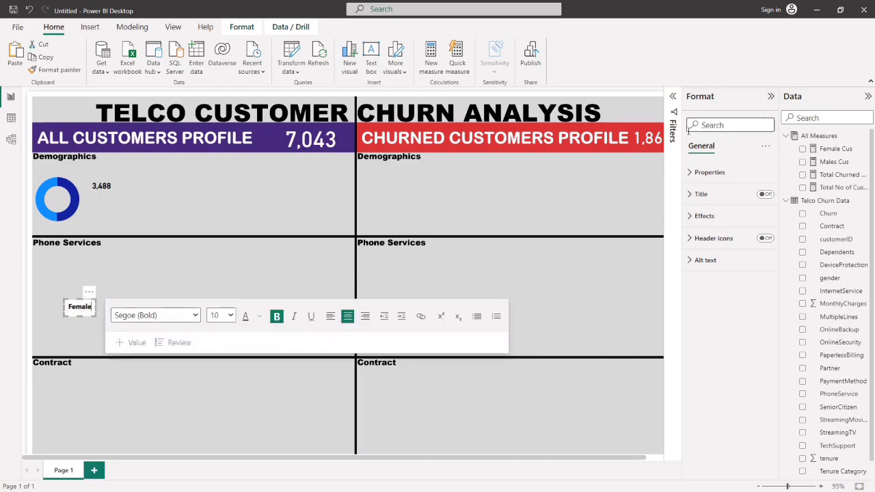
pyautogui.click(696, 216)
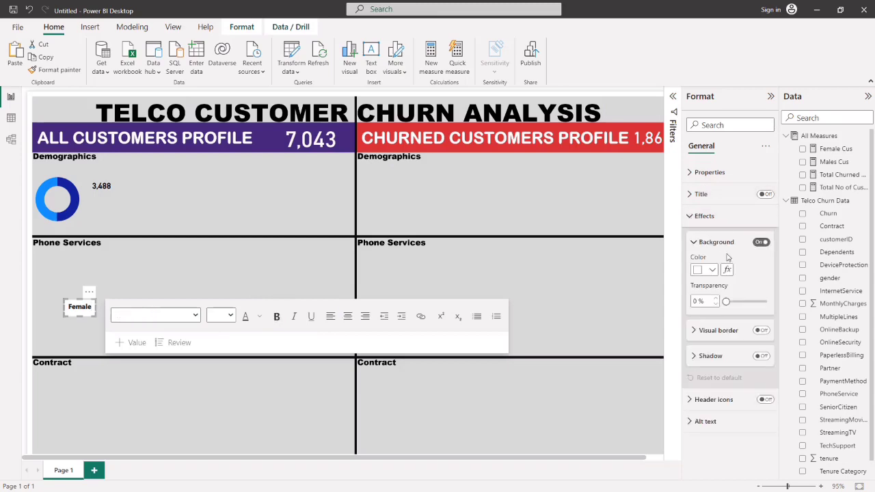
pyautogui.click(153, 274)
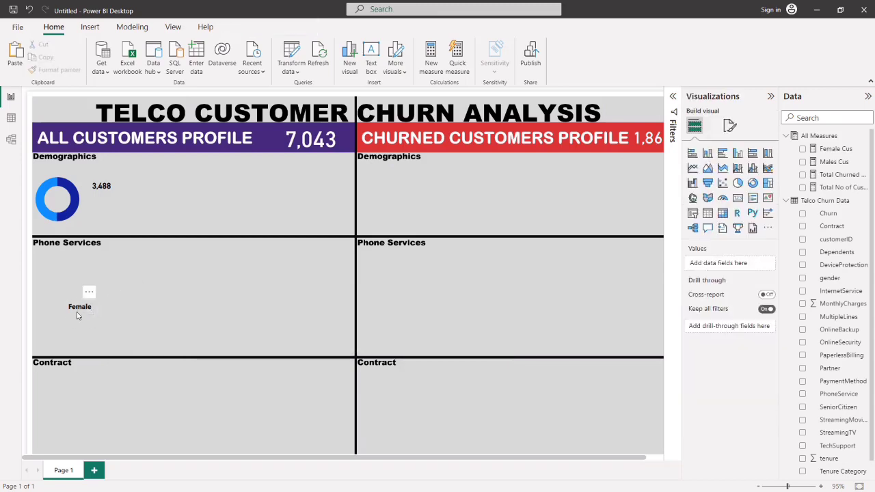
# Move the Female label into the Demographics section, directly above the female count beside the donut chart.
pyautogui.click(78, 309)
pyautogui.press('Escape')
pyautogui.click(81, 307)
pyautogui.press('Escape')
pyautogui.moveTo(87, 313); pyautogui.dragTo(101, 186)
pyautogui.press('Escape')
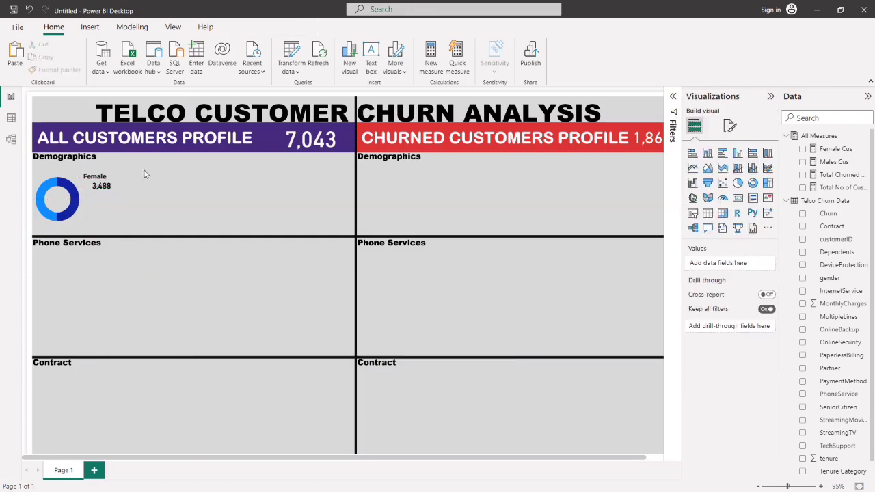
# Shift the female count card so it lines up centered beneath the Female label.
pyautogui.click(96, 192)
pyautogui.moveTo(96, 193); pyautogui.dragTo(95, 193)
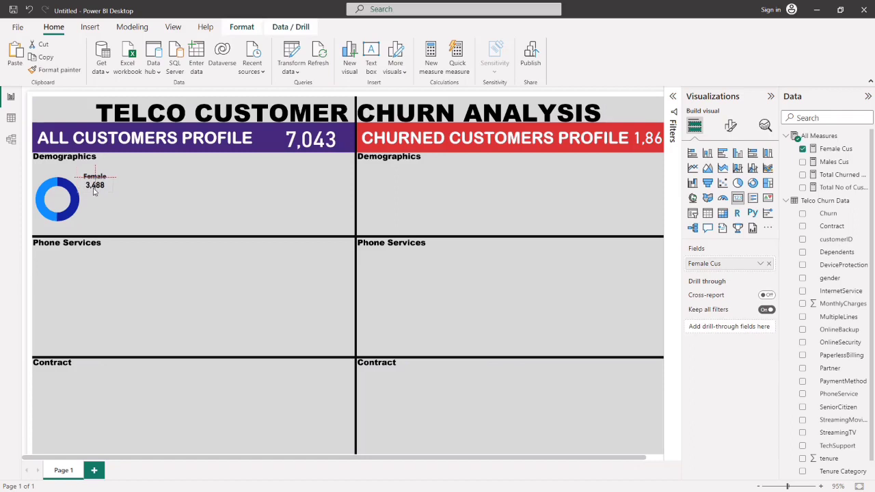
pyautogui.click(160, 171)
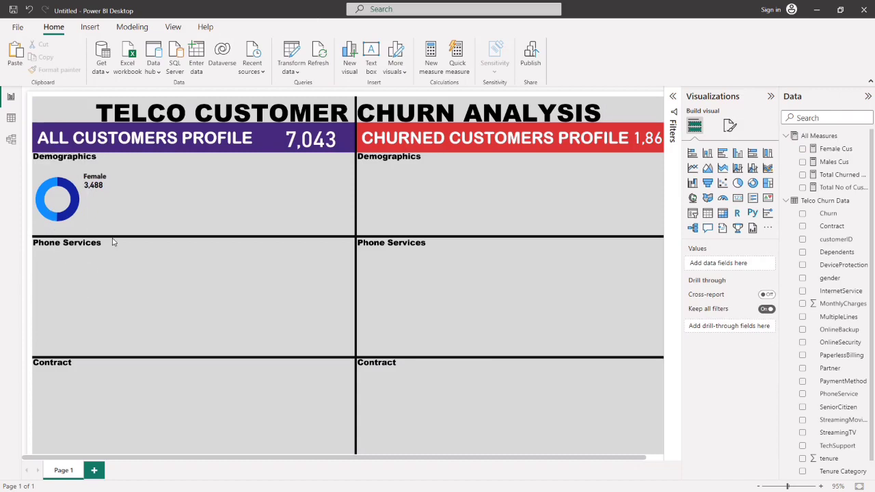
# Duplicate the Female label and place the copy just below the female count.
pyautogui.moveTo(101, 180)
pyautogui.click(107, 179)
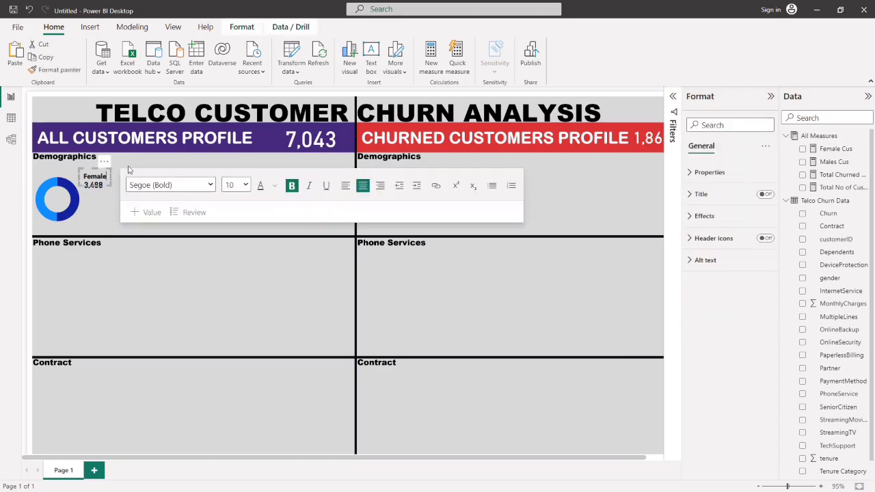
pyautogui.click(132, 166)
pyautogui.click(110, 183)
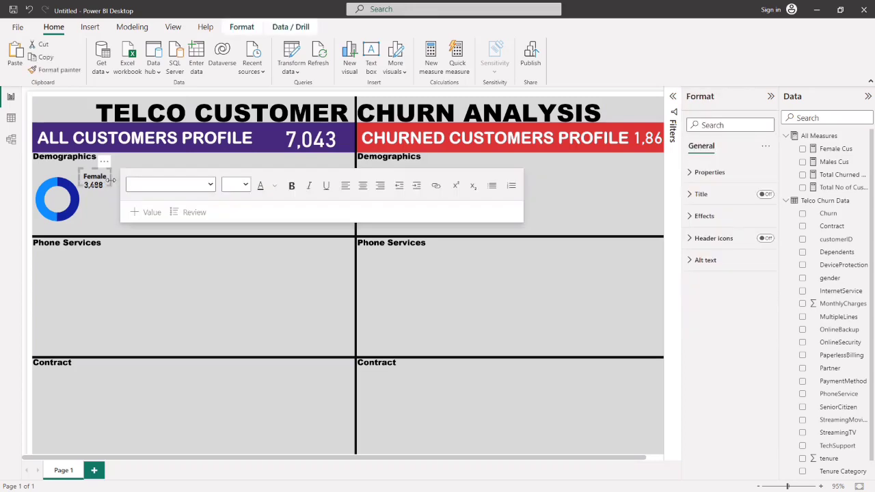
pyautogui.moveTo(113, 185); pyautogui.dragTo(99, 213)
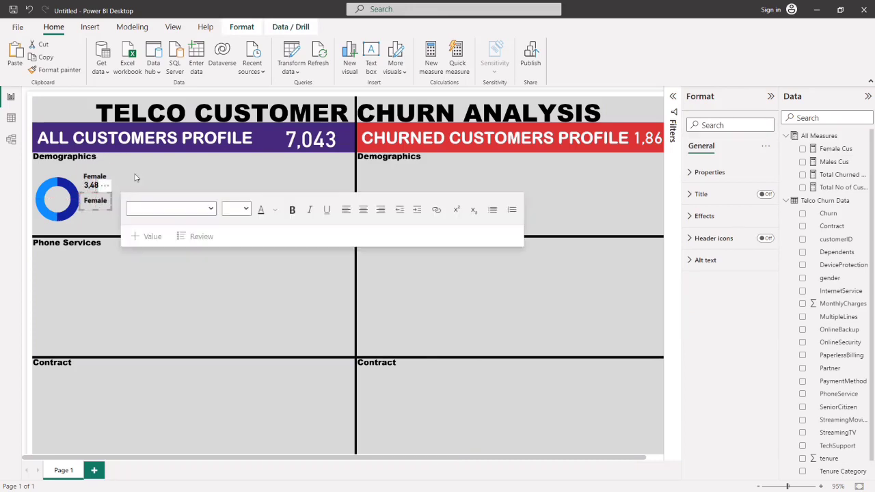
pyautogui.click(134, 179)
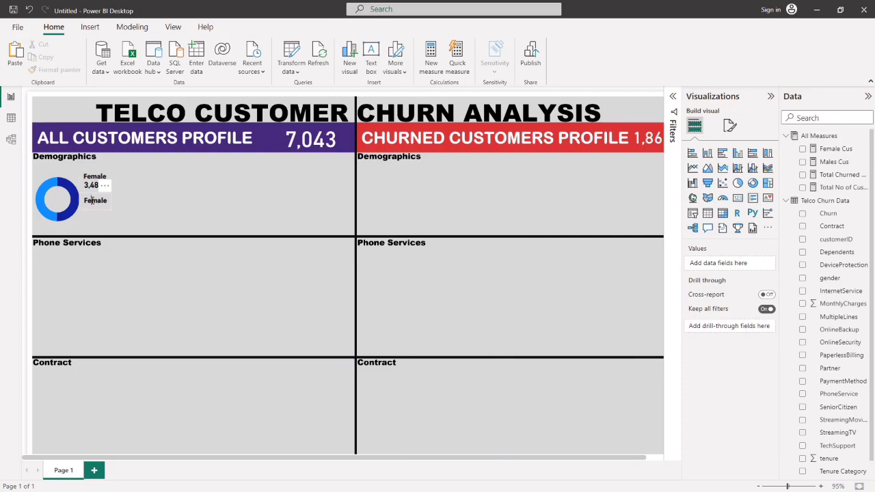
# Change the text of the copied label to Males.
pyautogui.click(91, 200)
pyautogui.press('BackSpace')
pyautogui.press('BackSpace')
pyautogui.press('Delete')
pyautogui.write('Male')
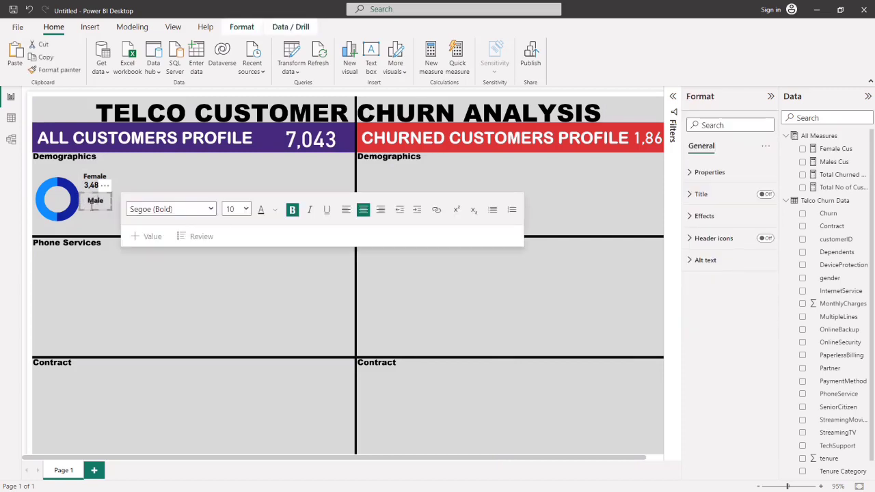
pyautogui.write('s')
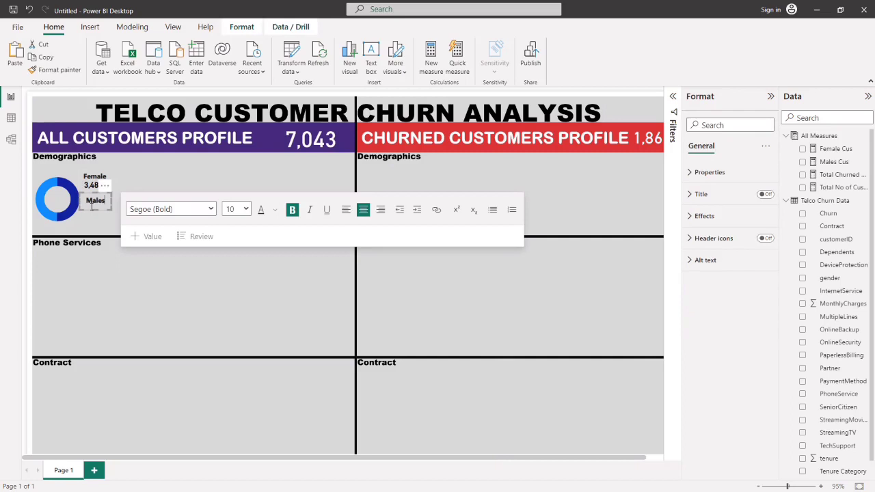
pyautogui.click(162, 176)
# Duplicate the female count card and place the copy directly under the Males label.
pyautogui.click(99, 192)
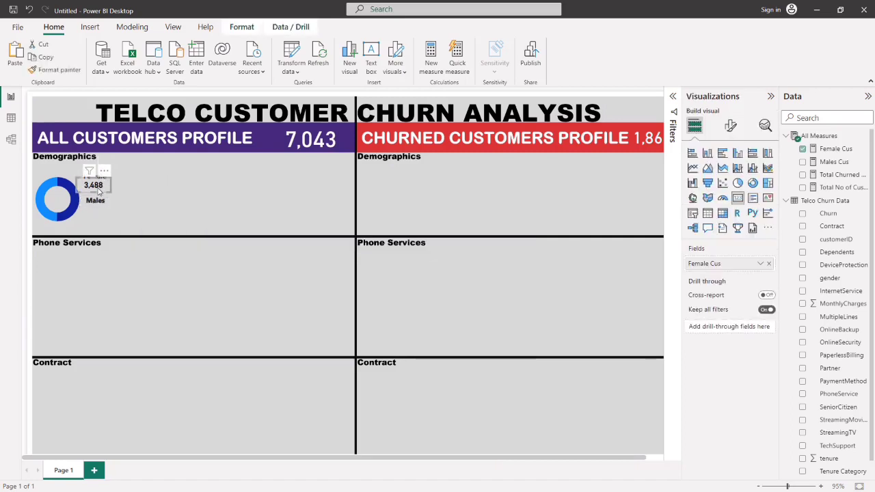
pyautogui.moveTo(99, 192); pyautogui.dragTo(105, 200)
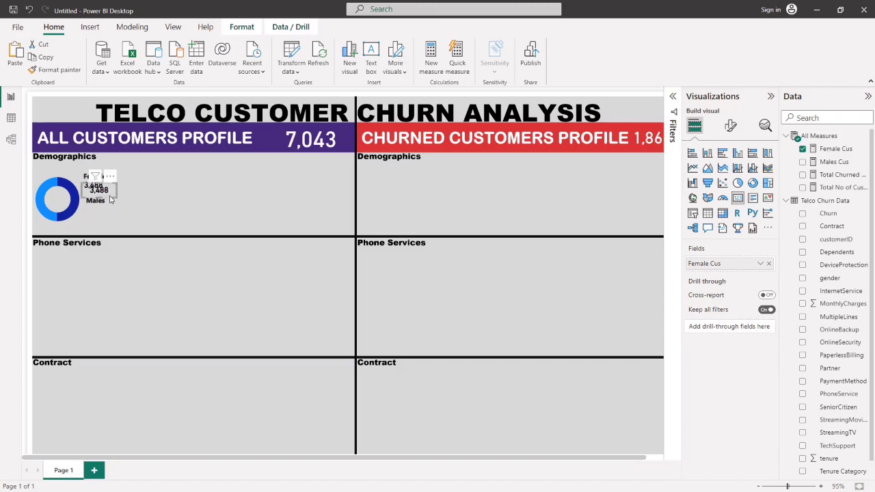
pyautogui.moveTo(108, 193); pyautogui.dragTo(102, 213)
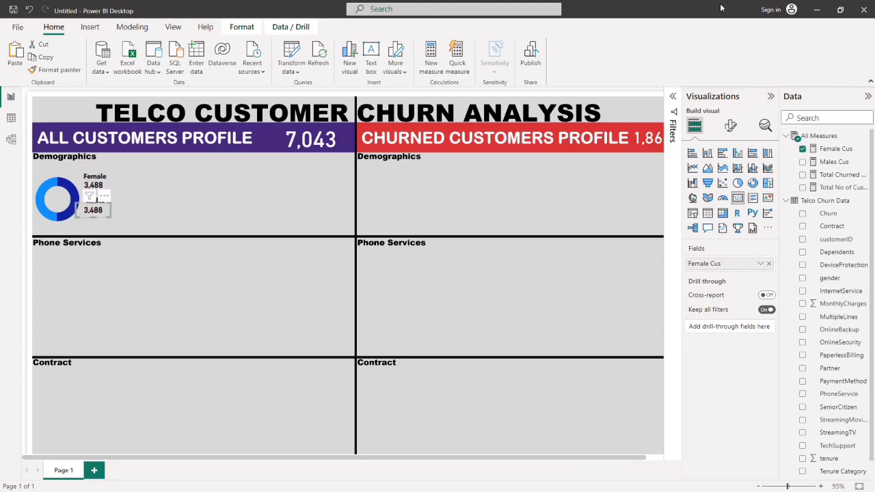
# Replace the copied card's Female Cus field with Males Cus and align the card beneath the Males label.
pyautogui.click(802, 148)
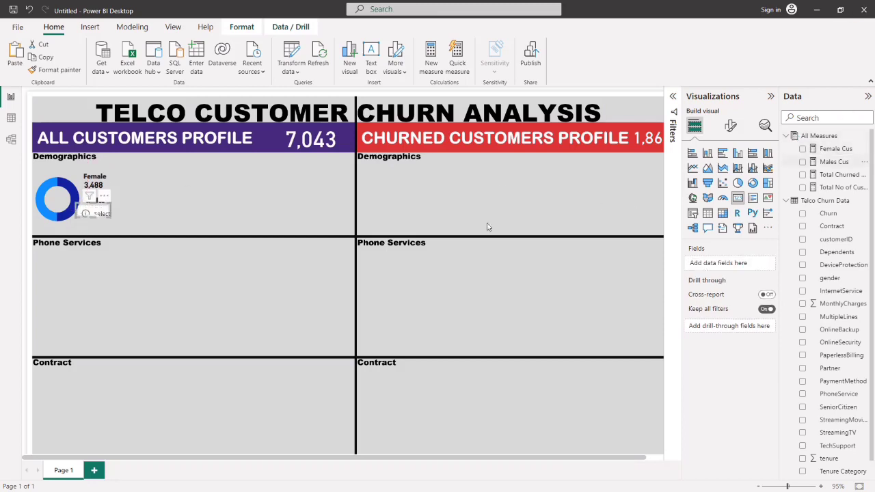
pyautogui.click(253, 219)
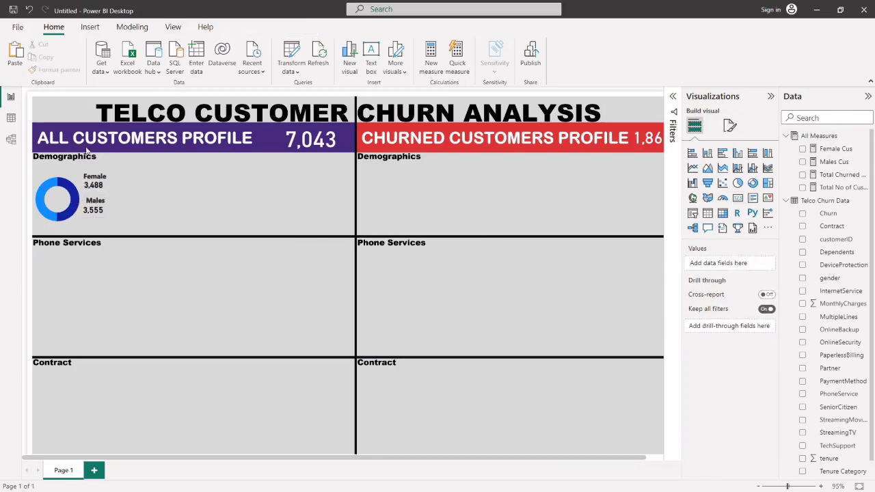
pyautogui.click(93, 213)
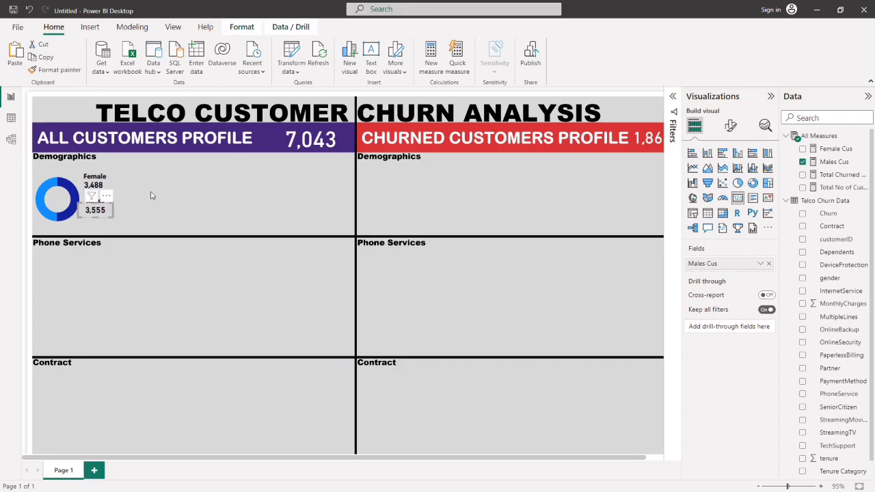
pyautogui.click(185, 205)
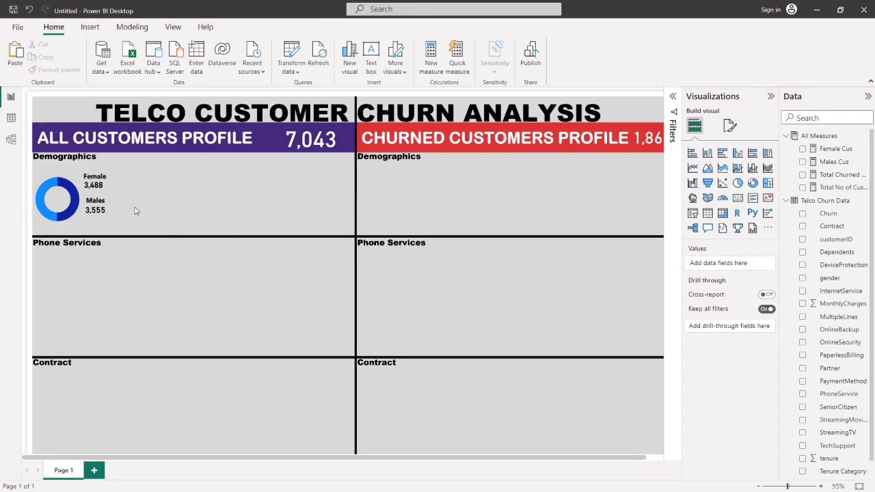
# Start a custom color for the gender donut's Male slice and set its red value to 67.
pyautogui.click(50, 202)
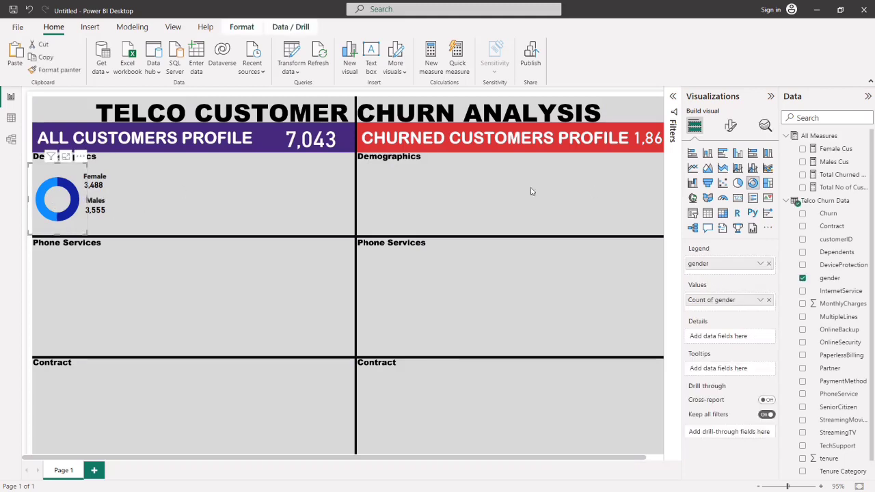
pyautogui.click(737, 133)
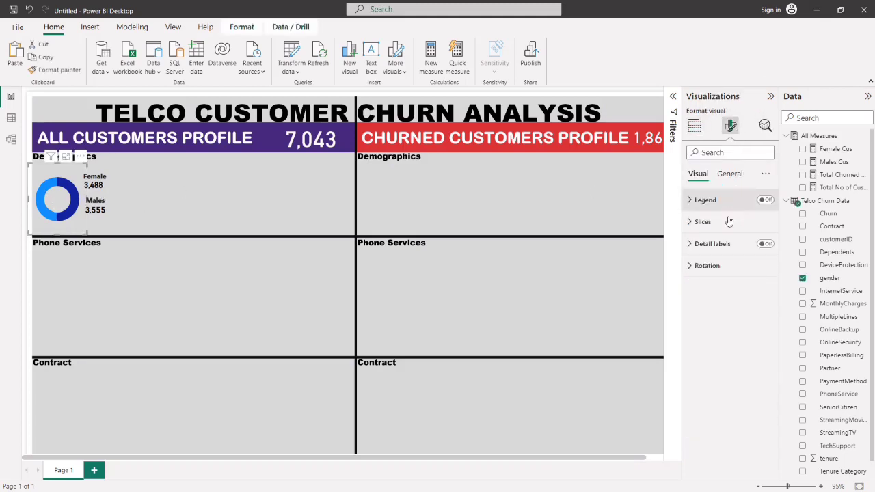
pyautogui.click(701, 222)
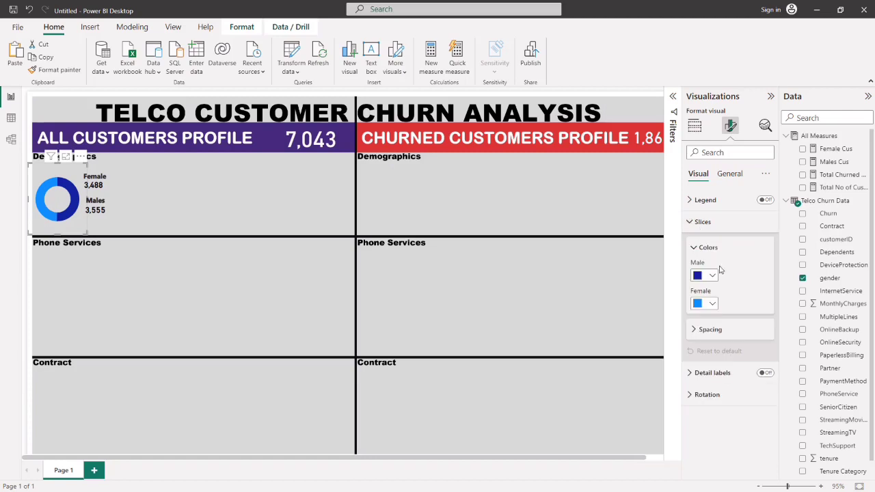
pyautogui.click(712, 276)
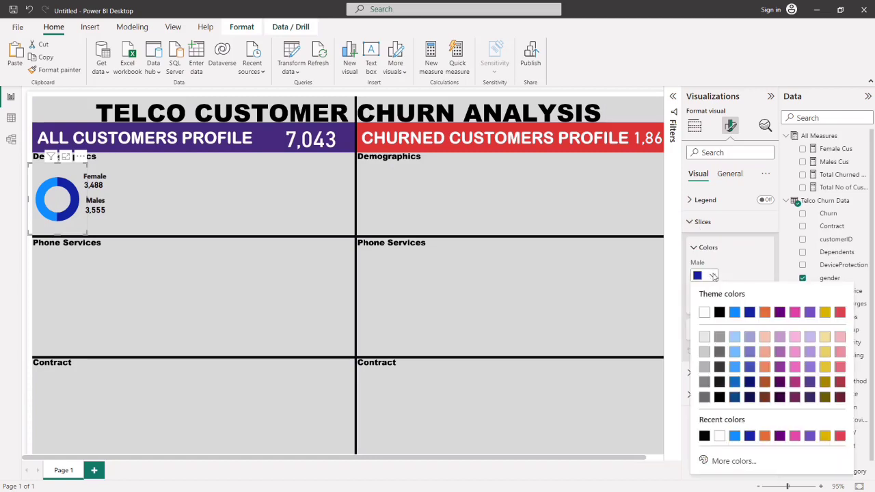
pyautogui.click(730, 462)
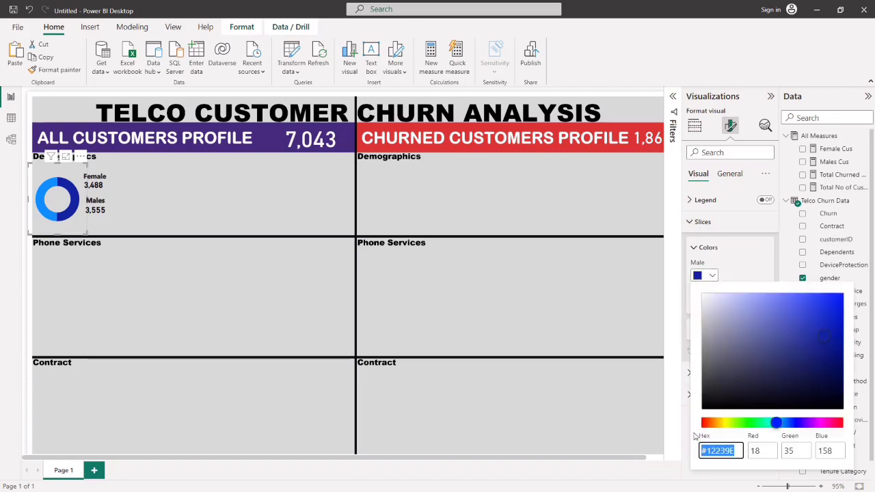
pyautogui.click(763, 450)
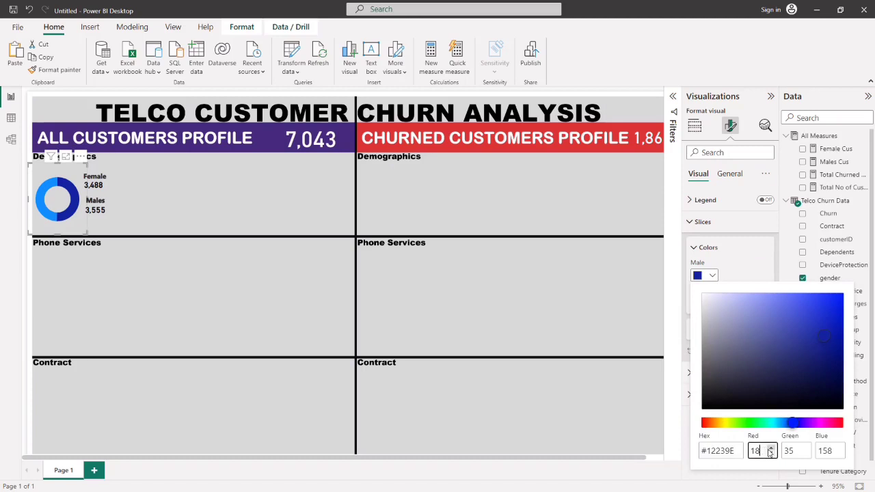
pyautogui.press('BackSpace')
pyautogui.press('BackSpace')
pyautogui.write('0')
pyautogui.write('67')
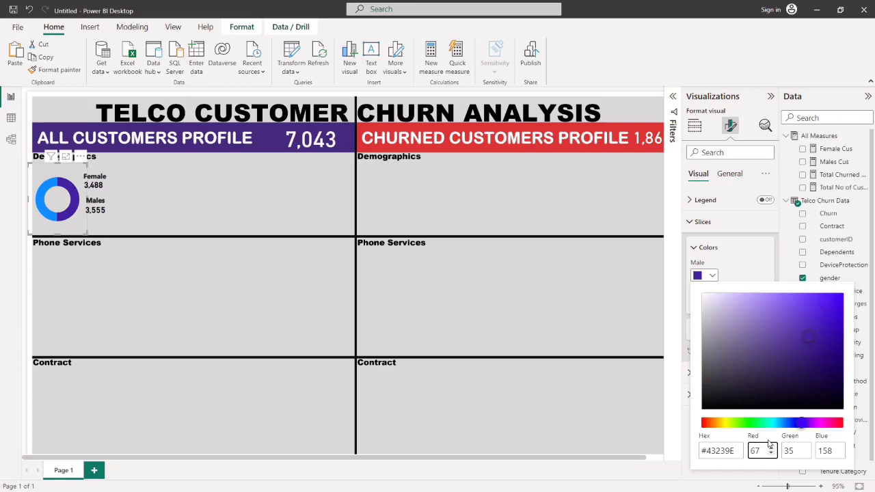
# Set the green value of the Male slice's custom color to 44.
pyautogui.click(790, 451)
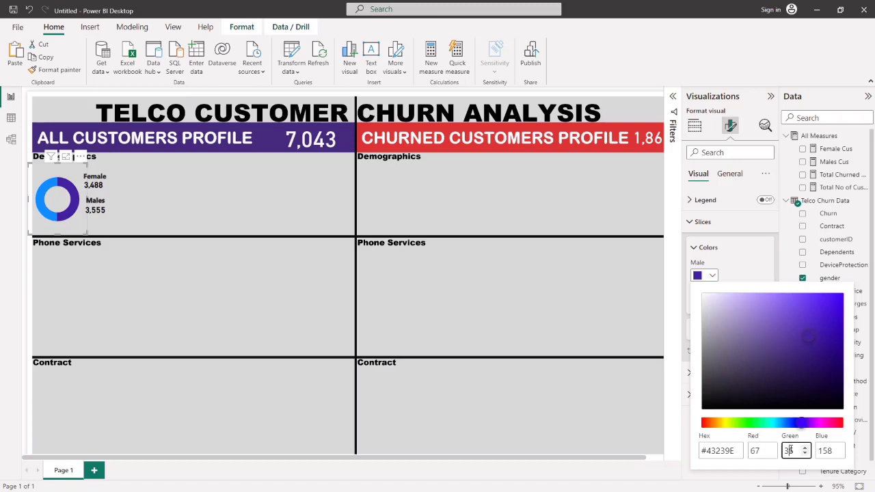
pyautogui.press('BackSpace')
pyautogui.press('BackSpace')
pyautogui.write('255')
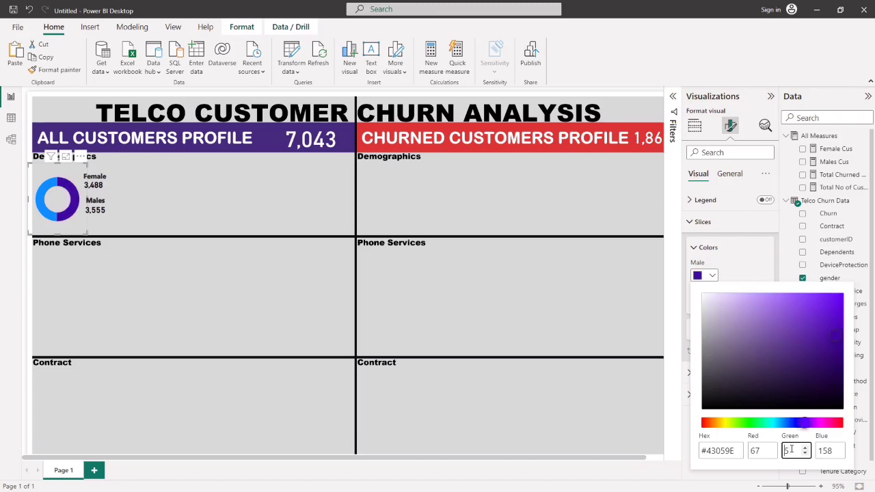
pyautogui.press('BackSpace')
pyautogui.press('BackSpace')
pyautogui.press('BackSpace')
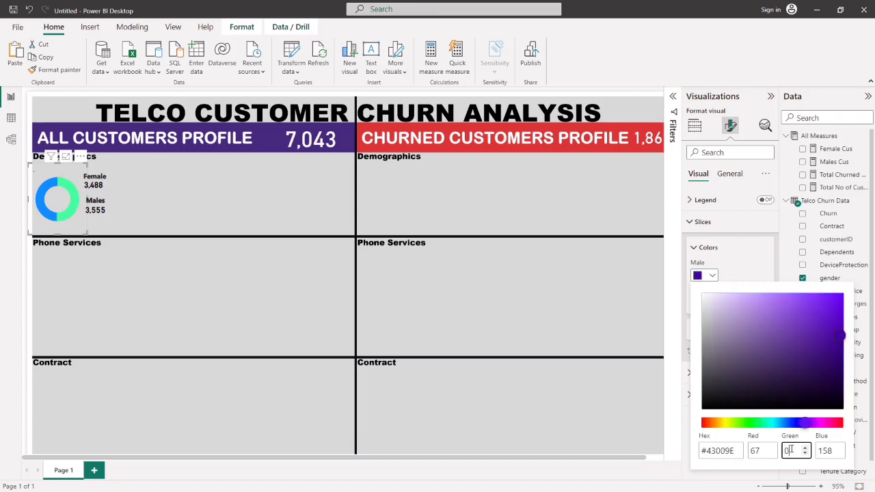
pyautogui.write('44')
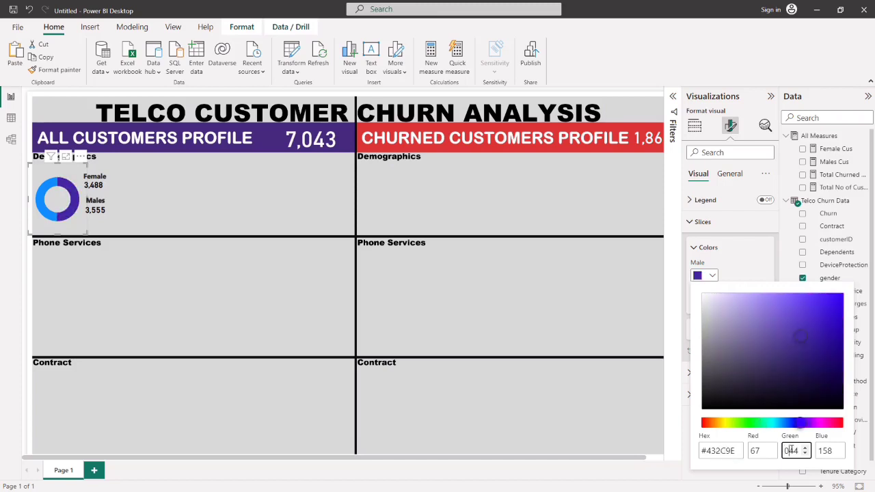
# Set the blue value of the Male slice's custom color to 122 and close the color picker.
pyautogui.click(835, 450)
pyautogui.press('BackSpace')
pyautogui.press('BackSpace')
pyautogui.press('BackSpace')
pyautogui.write('122')
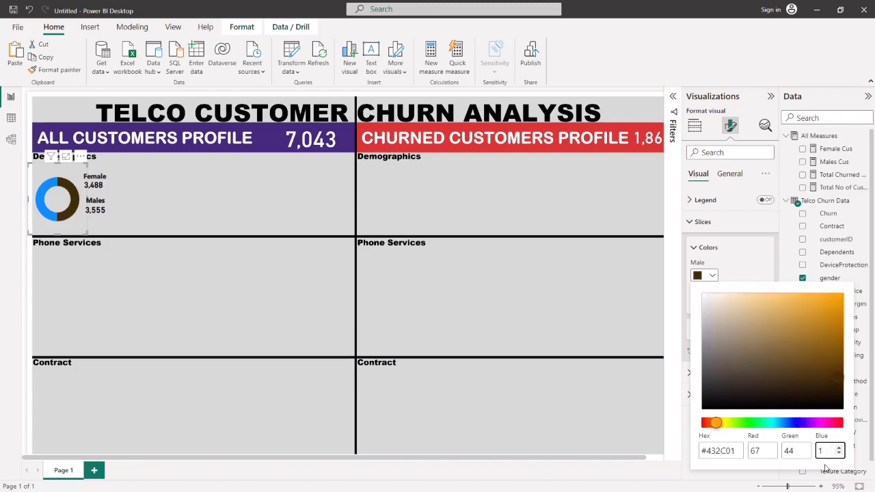
pyautogui.click(732, 264)
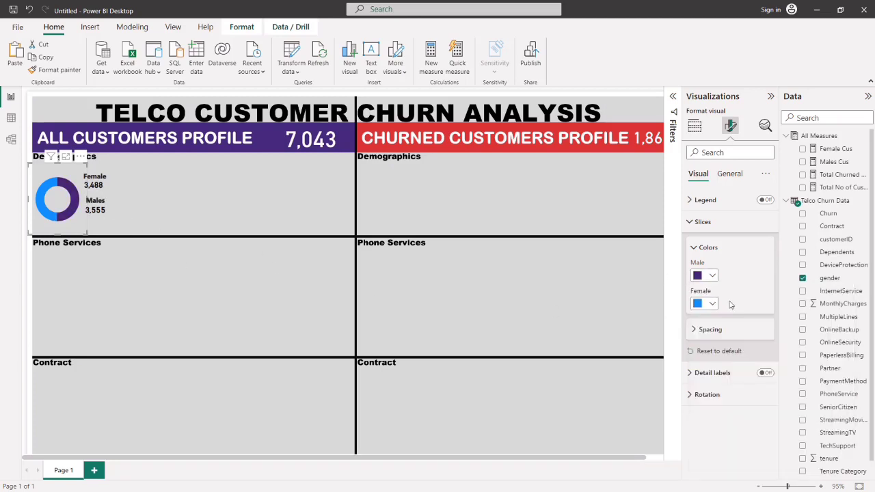
# Start a custom color for the gender donut's Female slice and set its red value to 220.
pyautogui.click(712, 304)
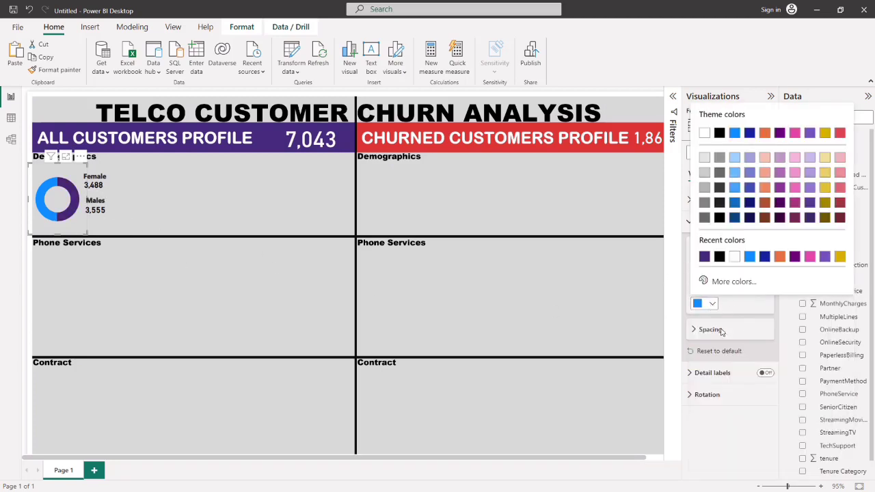
pyautogui.click(733, 282)
pyautogui.click(760, 273)
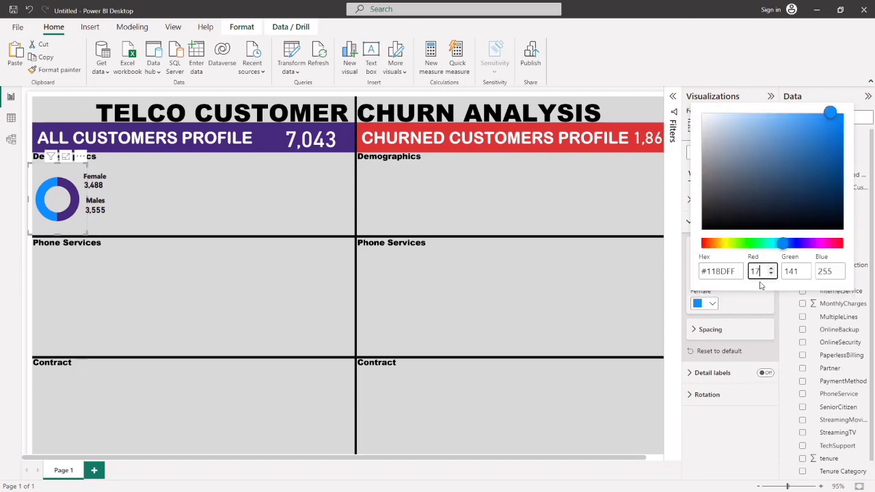
pyautogui.press('BackSpace')
pyautogui.press('BackSpace')
pyautogui.write('220')
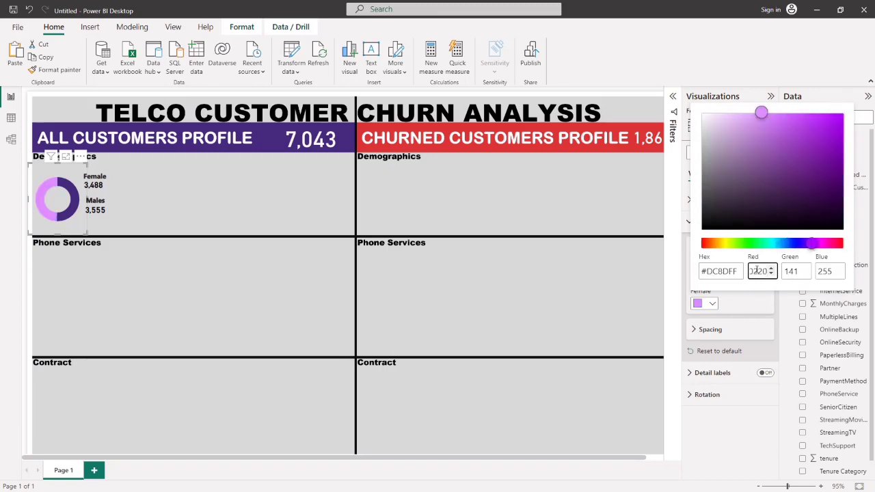
# Set the green value of the Female slice's custom color to 53.
pyautogui.click(794, 272)
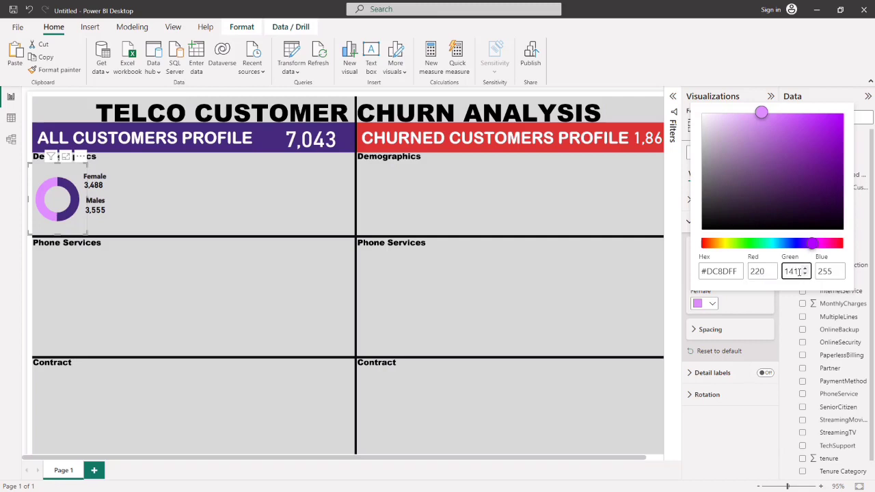
pyautogui.press('BackSpace')
pyautogui.press('BackSpace')
pyautogui.write('5')
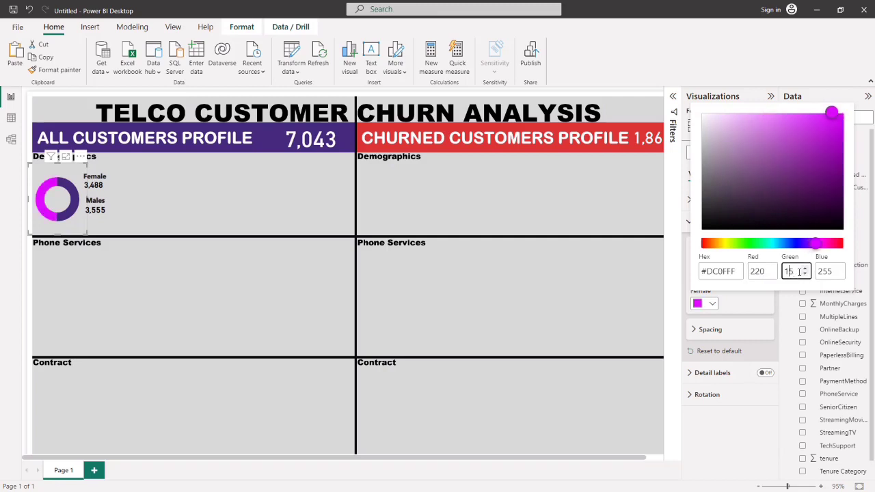
pyautogui.press('BackSpace')
pyautogui.press('BackSpace')
pyautogui.write('53')
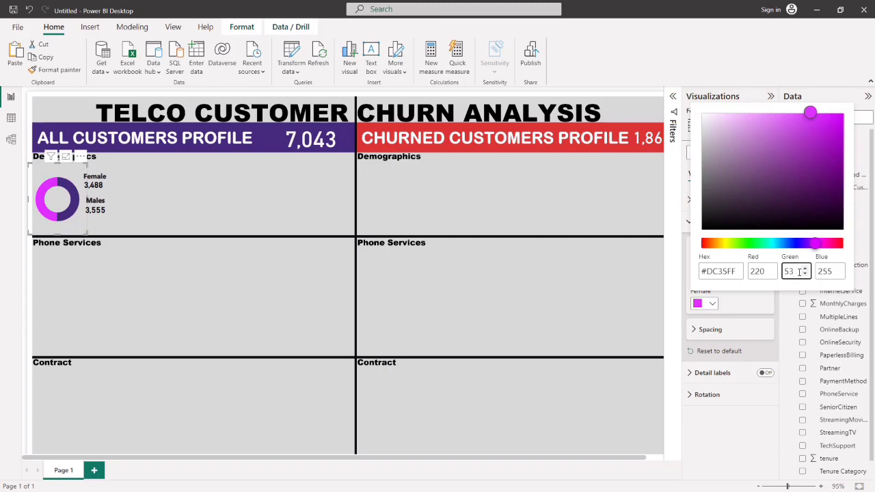
# Set the blue value of the Female slice's custom color to 53 and deselect the donut chart.
pyautogui.click(828, 272)
pyautogui.press('BackSpace')
pyautogui.press('BackSpace')
pyautogui.press('BackSpace')
pyautogui.write('5')
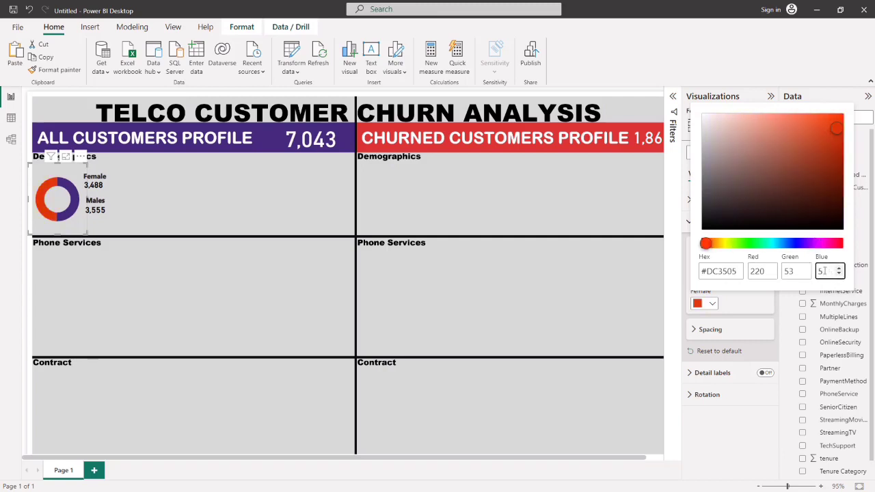
pyautogui.write('3')
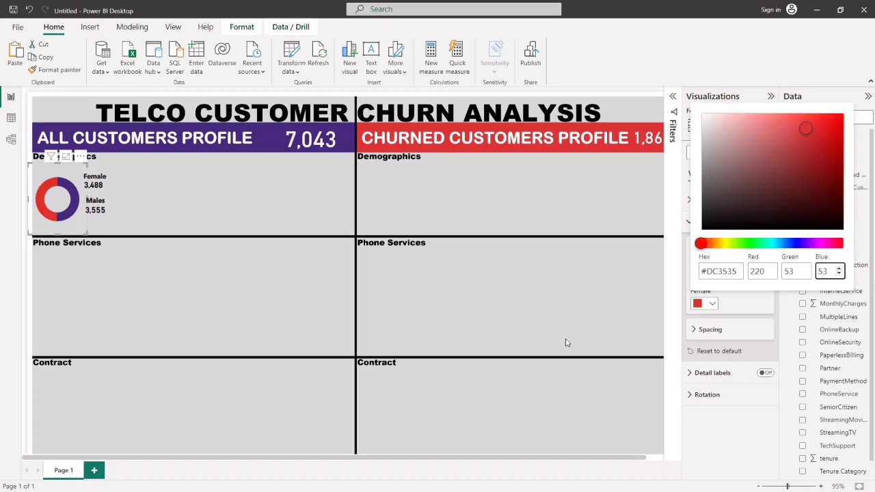
pyautogui.click(144, 314)
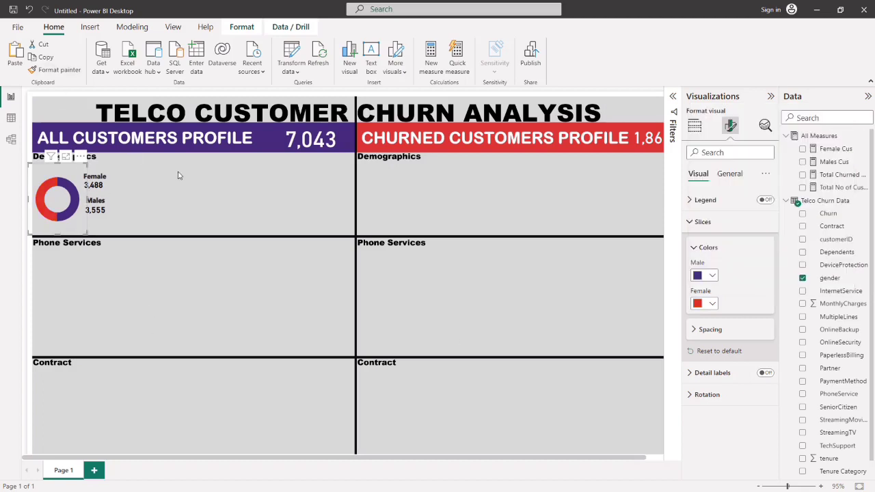
pyautogui.click(135, 204)
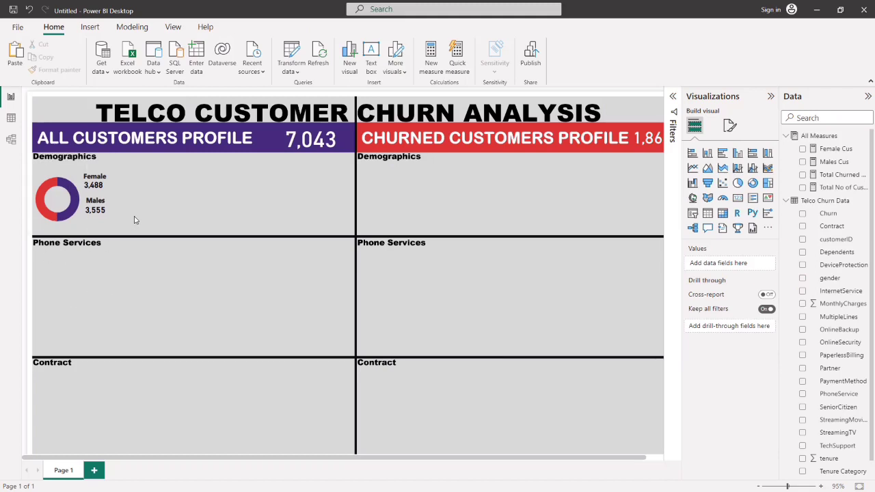
# Shrink the gender donut chart slightly and position it beside the Female and Males labels.
pyautogui.click(73, 176)
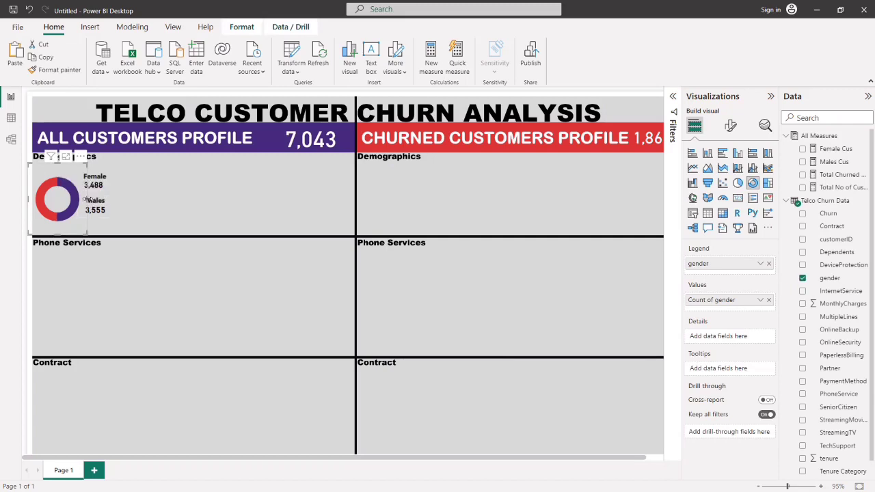
pyautogui.moveTo(85, 202); pyautogui.dragTo(61, 199)
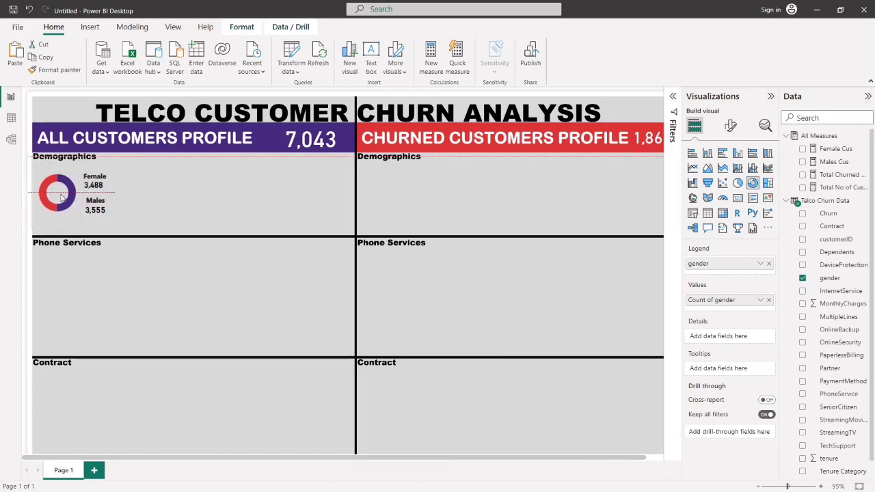
pyautogui.click(164, 184)
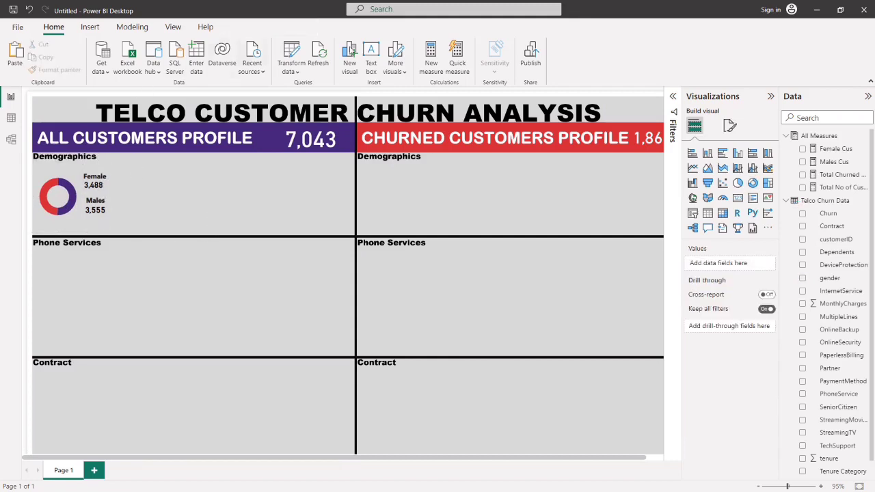
# Insert an oval shape in the All Customers Demographics section and shrink it to a tiny dot.
pyautogui.click(92, 28)
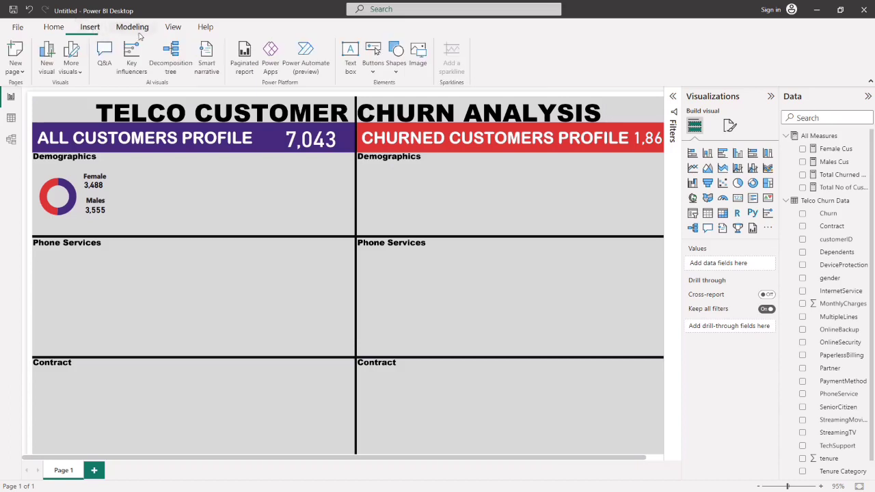
pyautogui.click(394, 74)
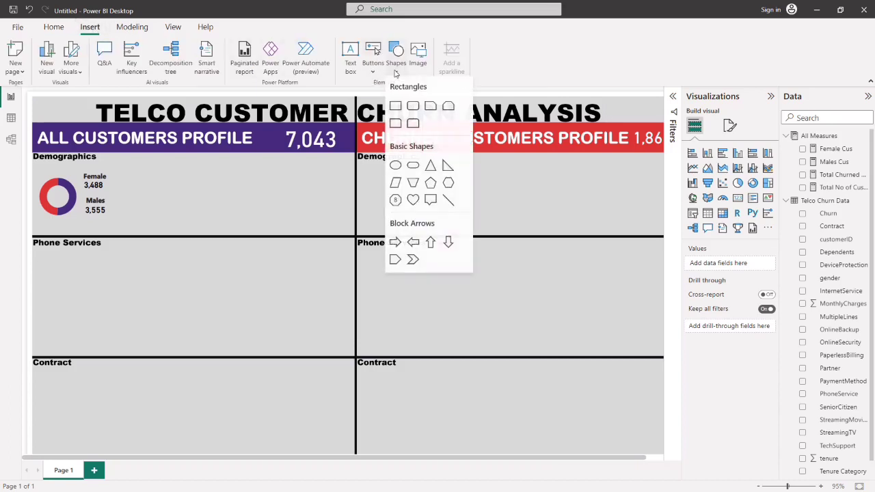
pyautogui.click(396, 171)
pyautogui.moveTo(100, 341); pyautogui.dragTo(225, 199)
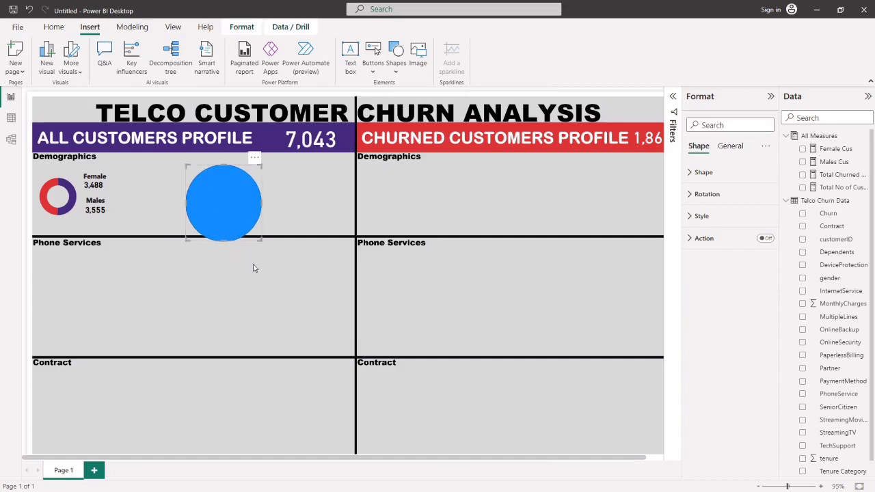
pyautogui.moveTo(260, 241); pyautogui.dragTo(193, 170)
pyautogui.click(194, 195)
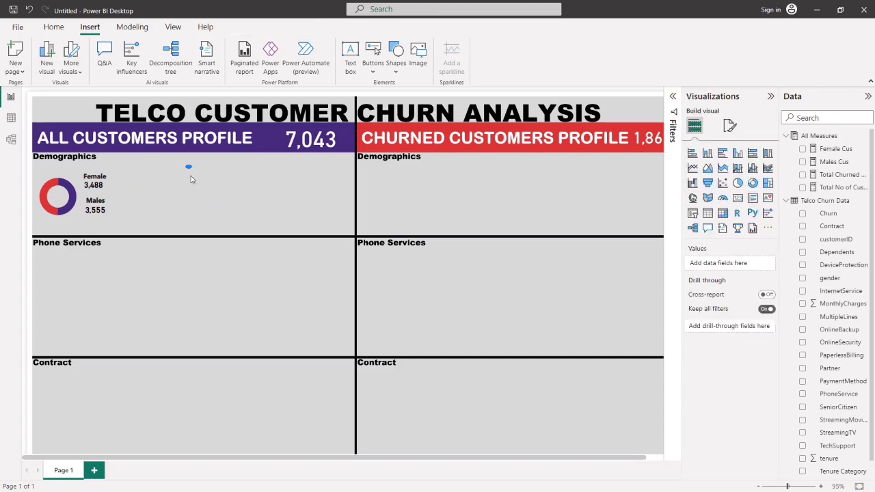
# Turn off the small oval's border and fill it with the red used for the Female slice.
pyautogui.click(189, 167)
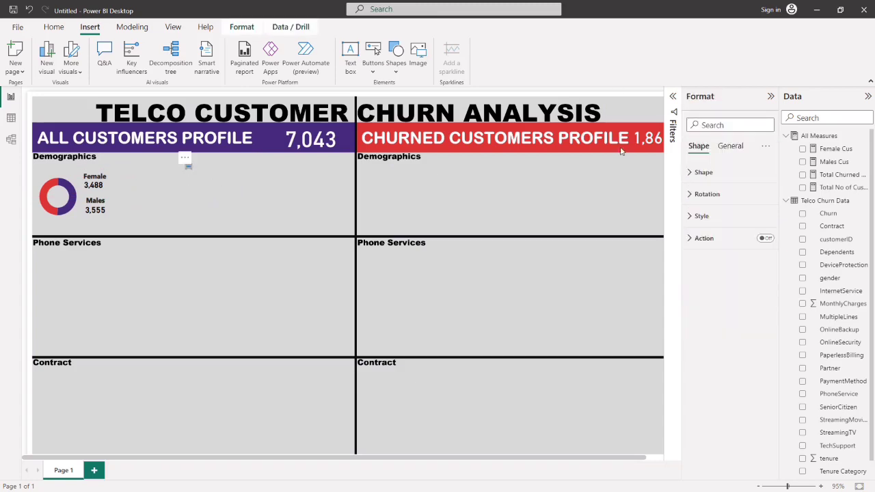
pyautogui.click(702, 216)
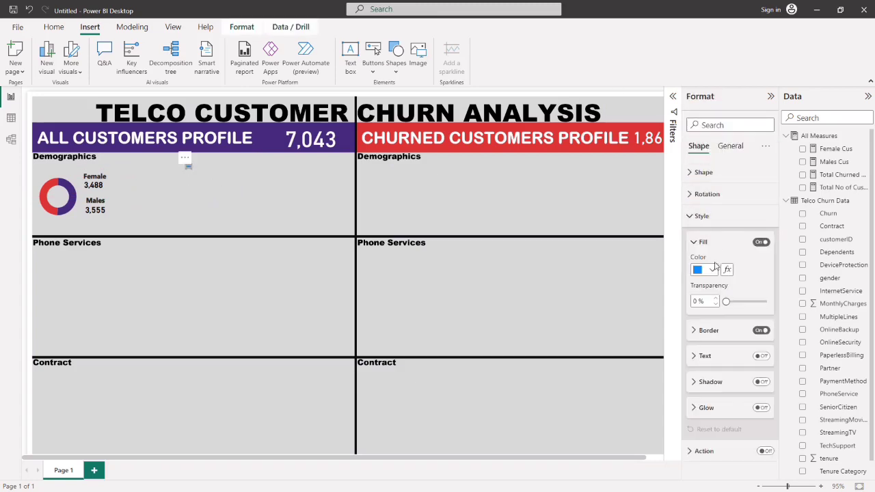
pyautogui.click(761, 330)
pyautogui.click(712, 271)
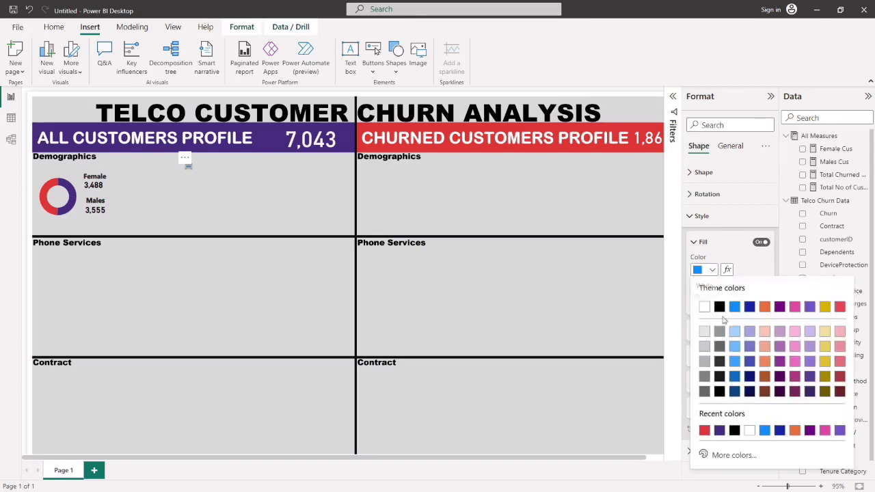
pyautogui.click(704, 431)
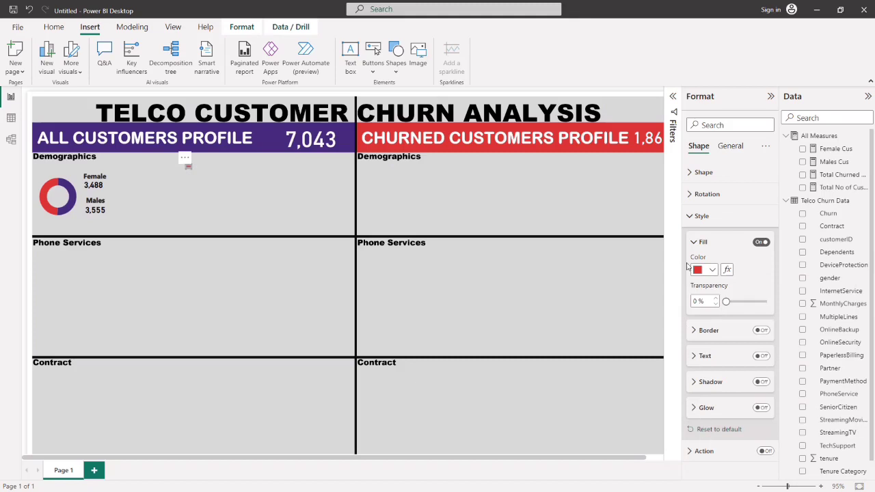
pyautogui.click(220, 192)
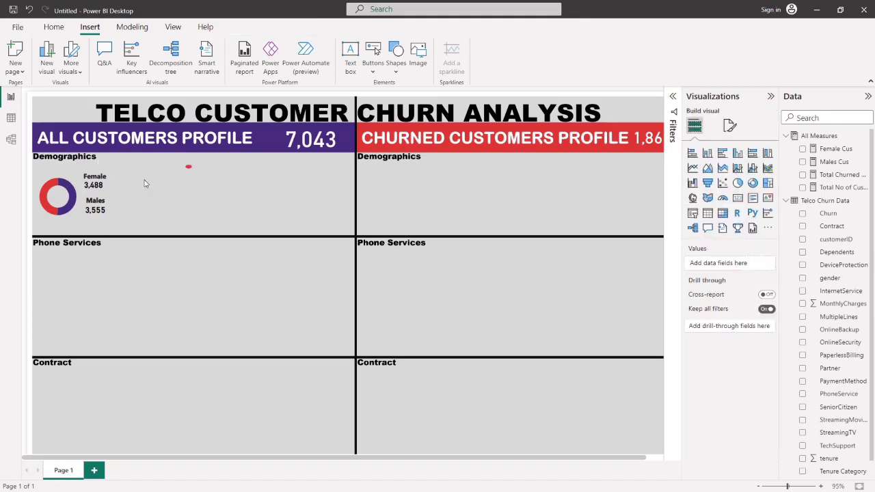
# Move the small red oval from the Demographics area to just beside the Female label.
pyautogui.moveTo(190, 168); pyautogui.dragTo(82, 179)
pyautogui.click(184, 185)
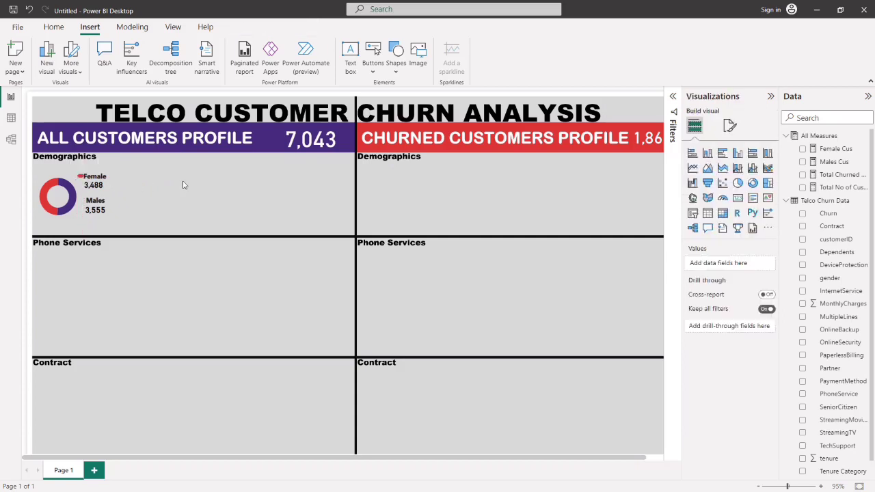
pyautogui.click(79, 177)
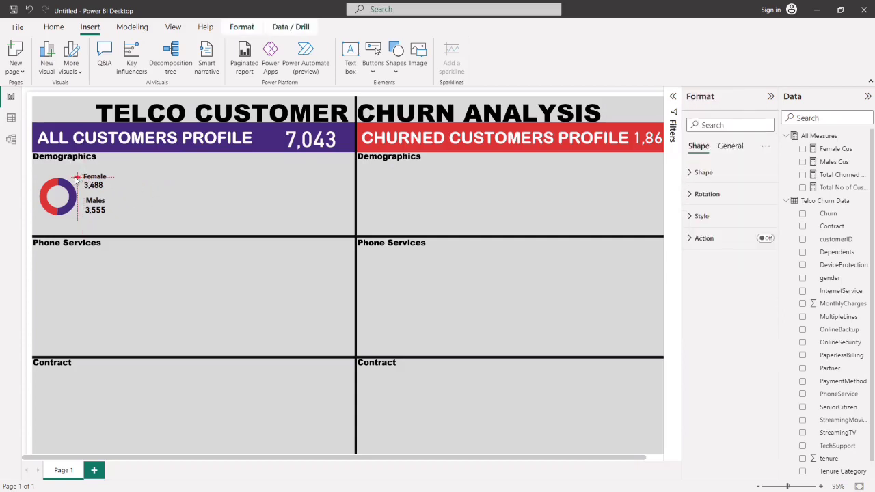
pyautogui.moveTo(79, 177); pyautogui.dragTo(79, 179)
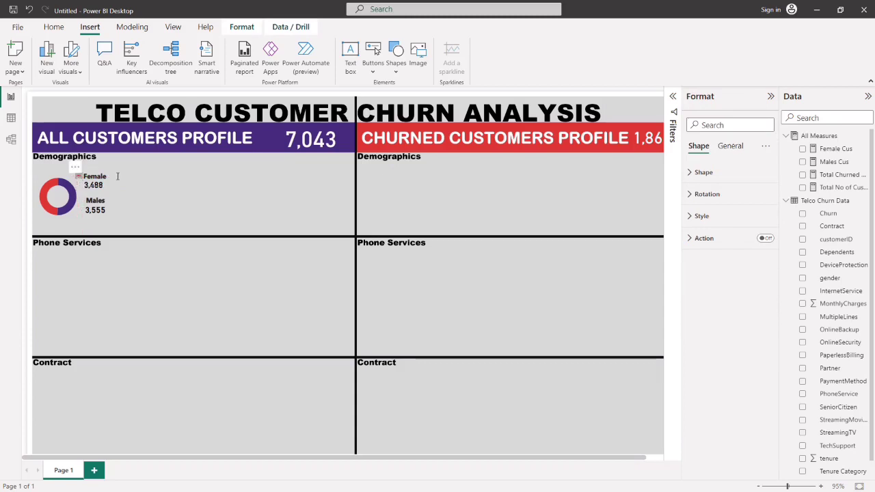
pyautogui.click(170, 180)
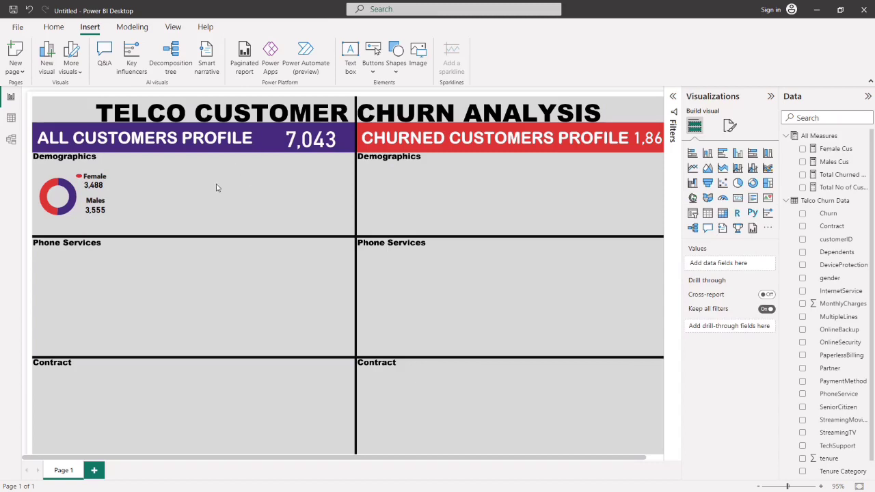
# Duplicate the red oval marker and place the copy just beside the Males label.
pyautogui.click(79, 177)
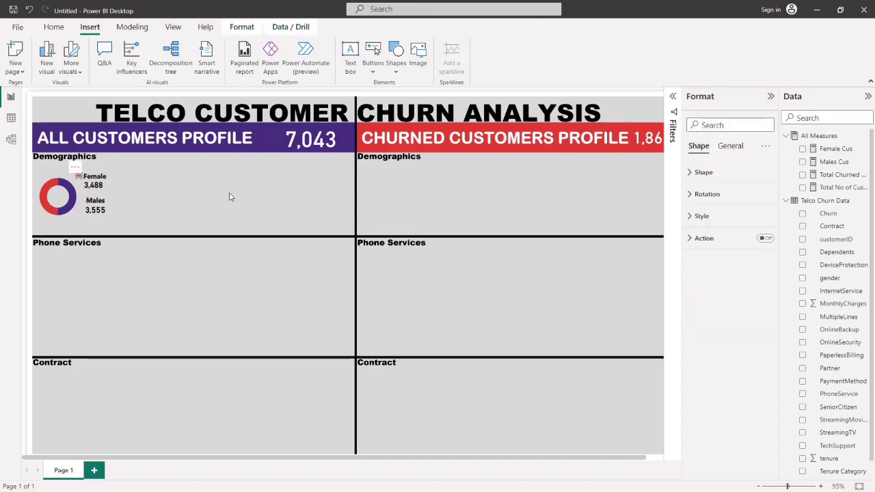
pyautogui.click(87, 188)
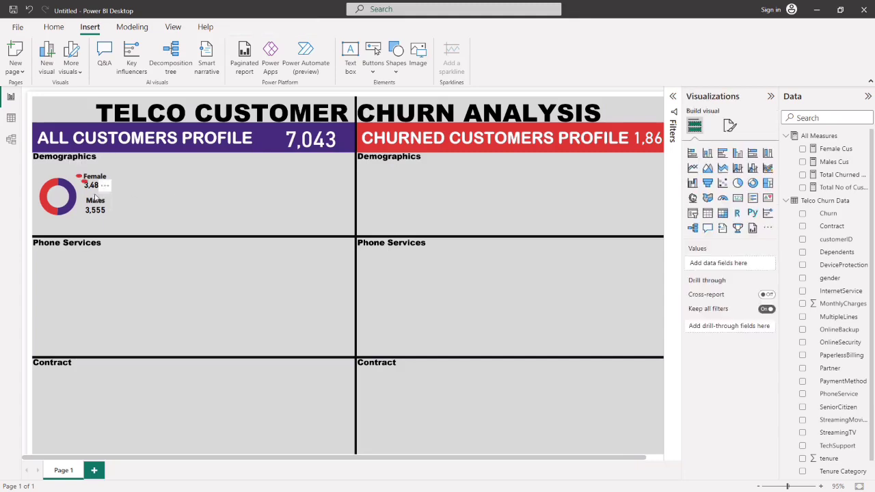
pyautogui.moveTo(86, 186); pyautogui.dragTo(81, 204)
pyautogui.click(145, 189)
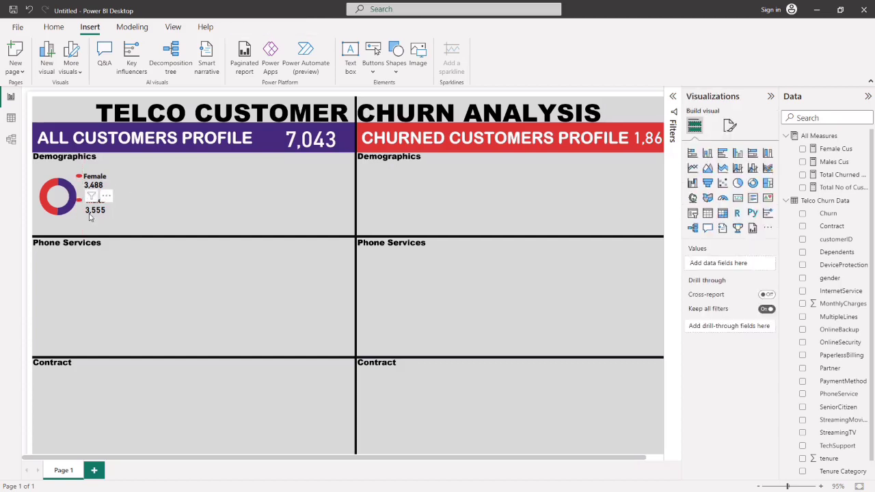
pyautogui.moveTo(80, 203); pyautogui.dragTo(80, 203)
pyautogui.click(184, 197)
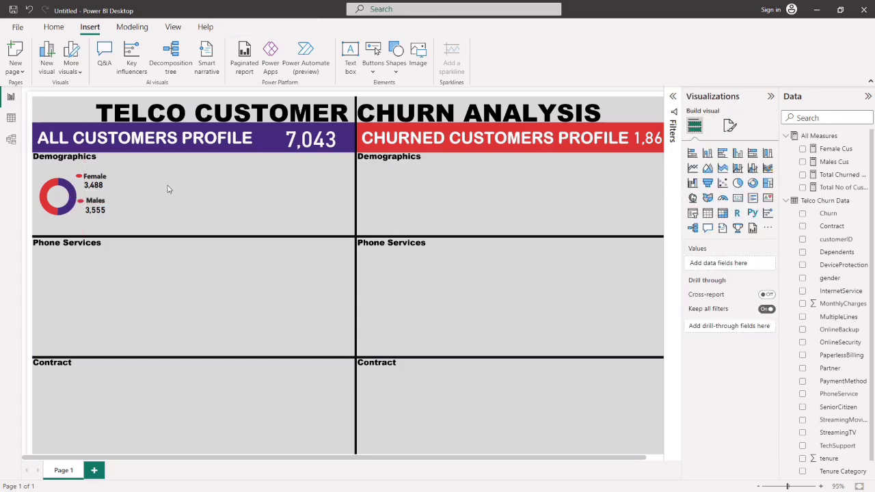
# Fill the oval beside the Males label with the recently used purple and deselect it.
pyautogui.click(80, 203)
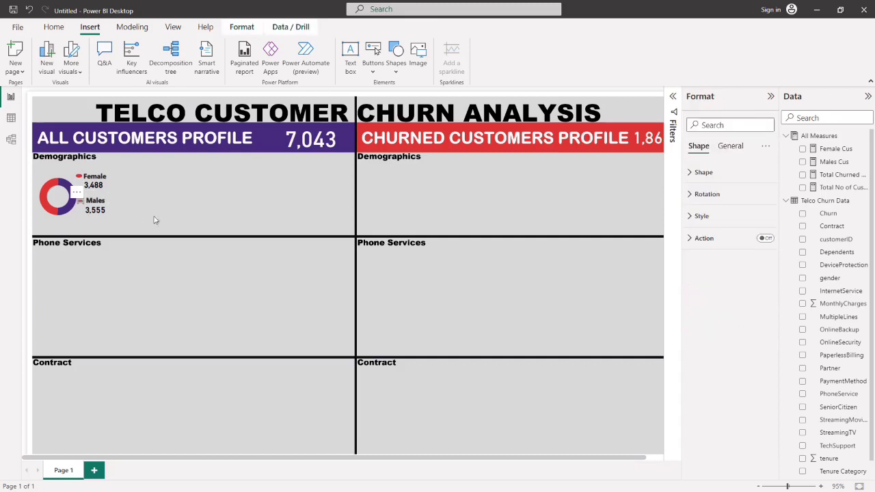
pyautogui.click(702, 216)
pyautogui.click(713, 270)
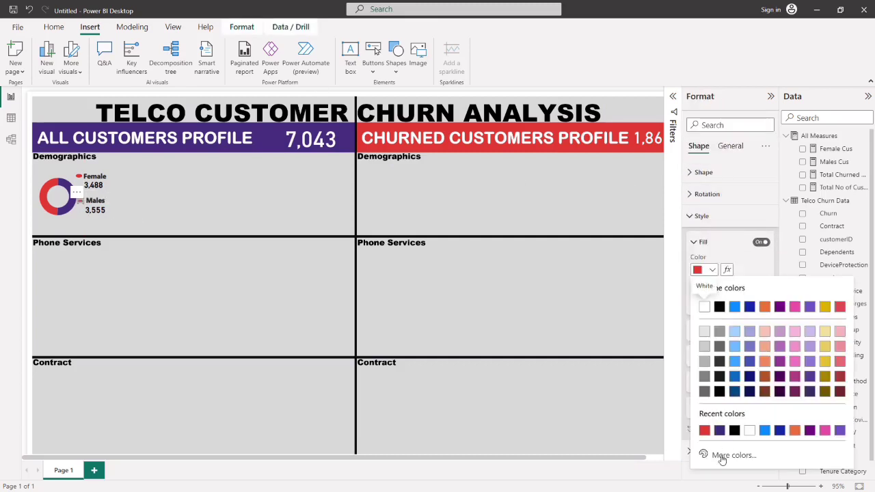
pyautogui.click(719, 431)
pyautogui.click(239, 199)
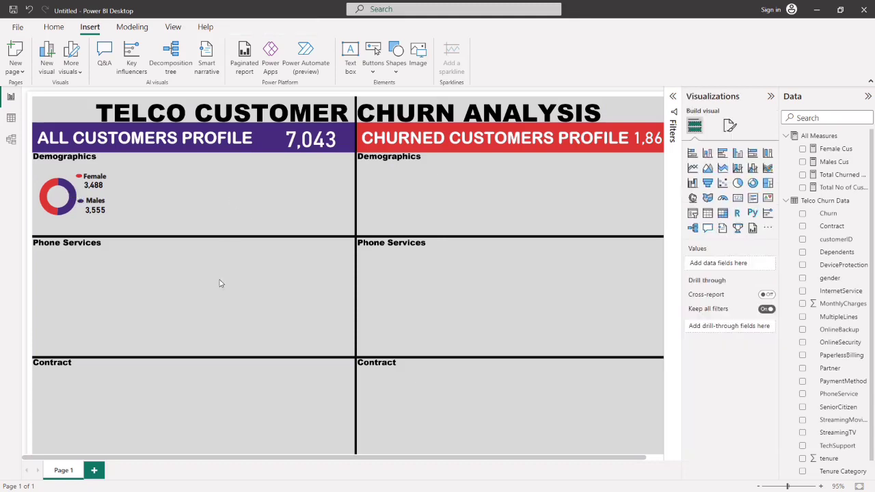
# Shift the Males count card, label and purple marker slightly down in the All Customers Demographics section.
pyautogui.click(95, 213)
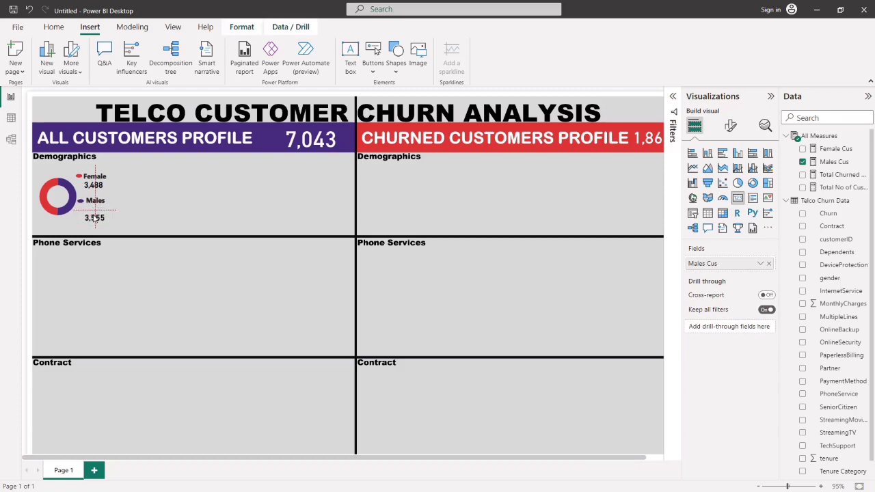
pyautogui.click(136, 180)
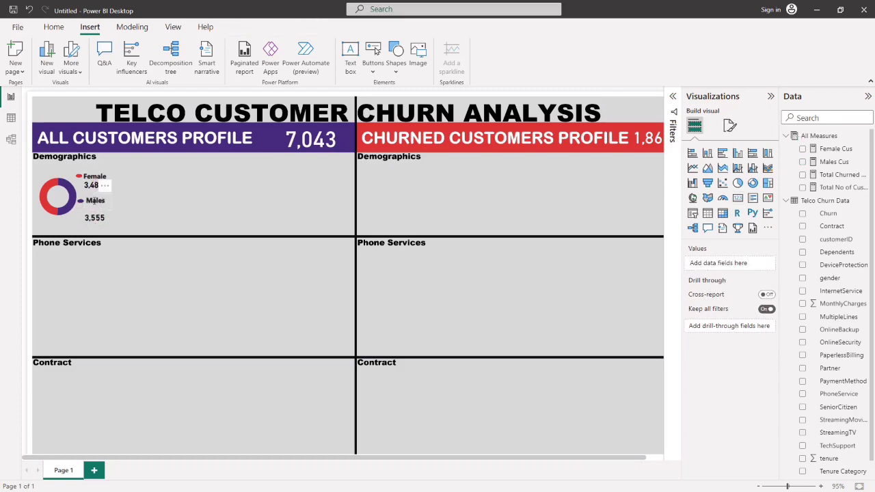
pyautogui.click(95, 201)
pyautogui.moveTo(100, 214); pyautogui.dragTo(79, 205)
pyautogui.click(152, 187)
pyautogui.click(156, 199)
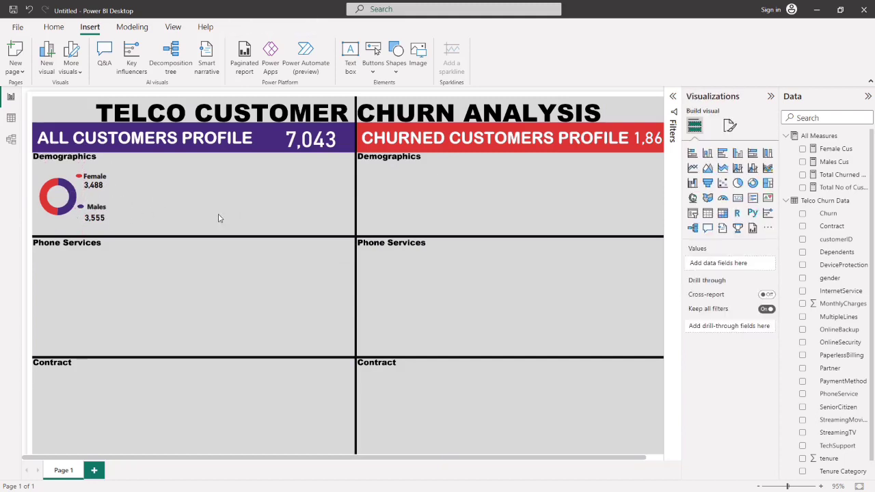
# Nudge the Female label, red marker and count card slightly up and right, keeping them grouped closely together.
pyautogui.click(104, 188)
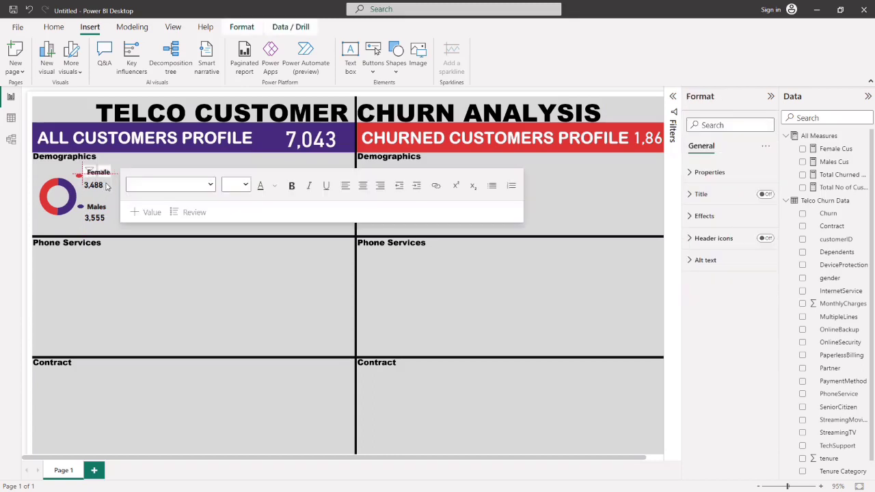
pyautogui.moveTo(105, 186); pyautogui.dragTo(108, 187)
pyautogui.click(133, 164)
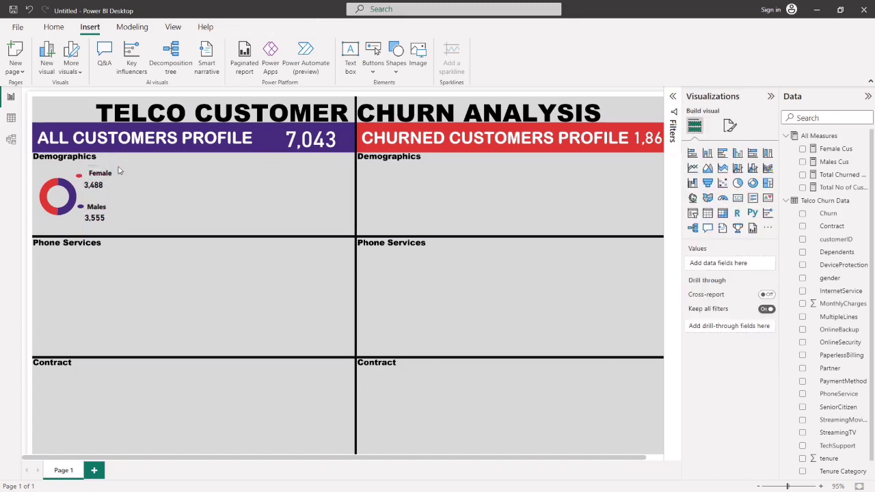
pyautogui.click(81, 176)
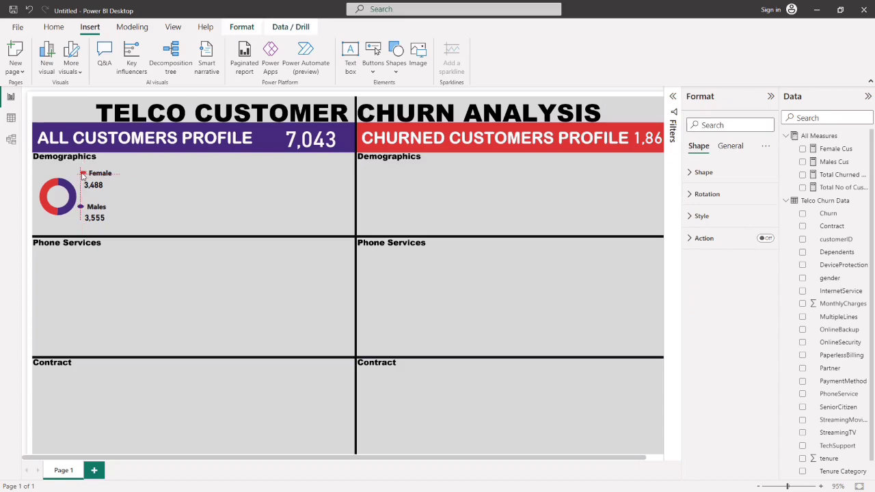
pyautogui.click(99, 190)
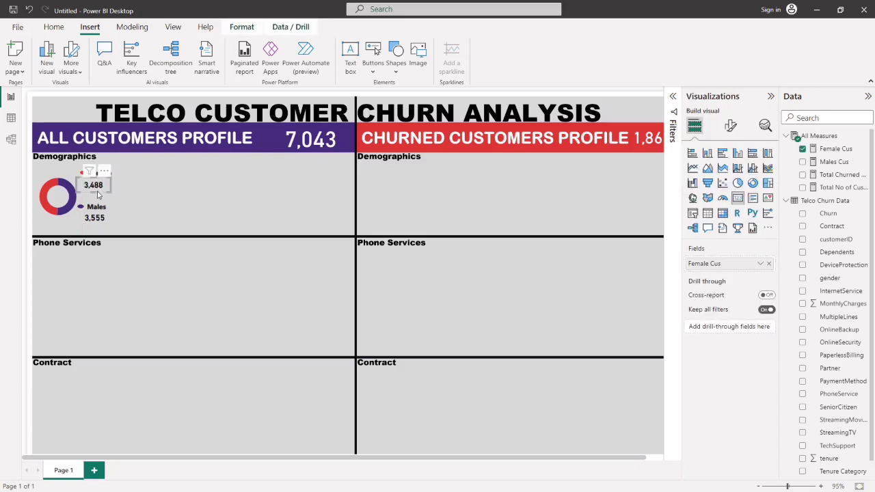
pyautogui.moveTo(102, 195); pyautogui.dragTo(105, 193)
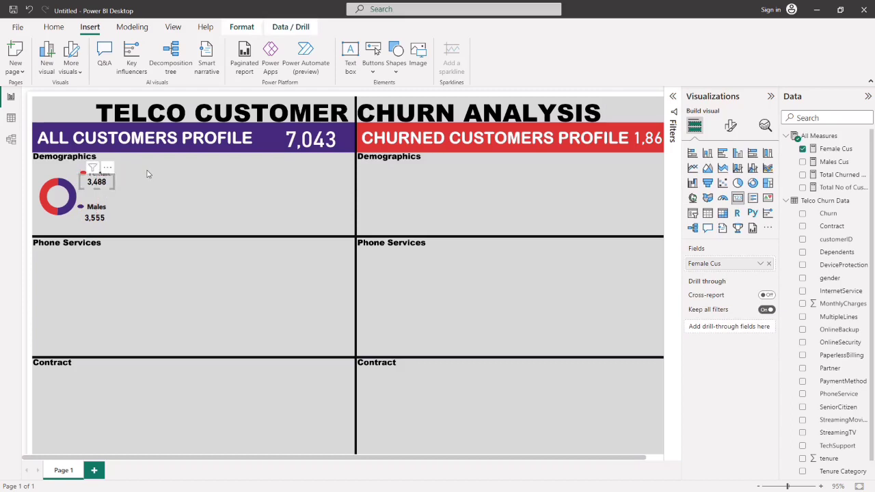
pyautogui.click(150, 173)
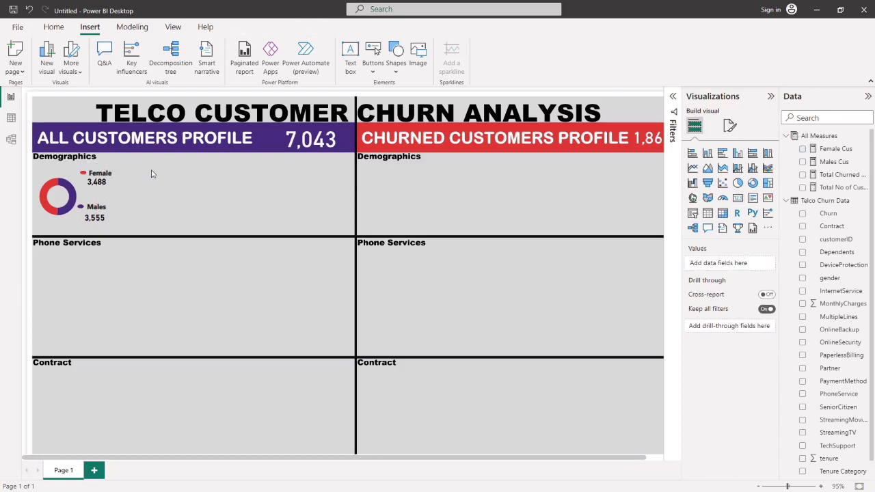
# Add a new measure named % Female cus to the All Measures table and begin its formula with DIVIDE.
pyautogui.click(859, 136)
pyautogui.click(866, 136)
pyautogui.click(862, 134)
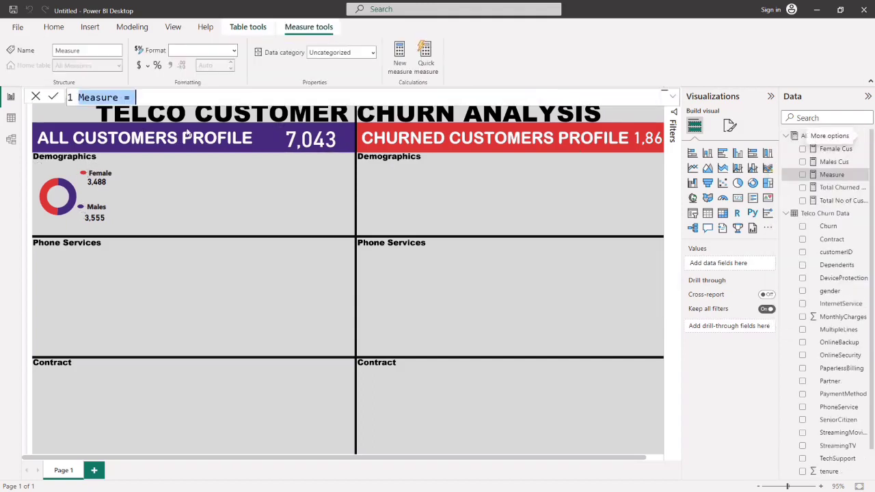
pyautogui.press('BackSpace')
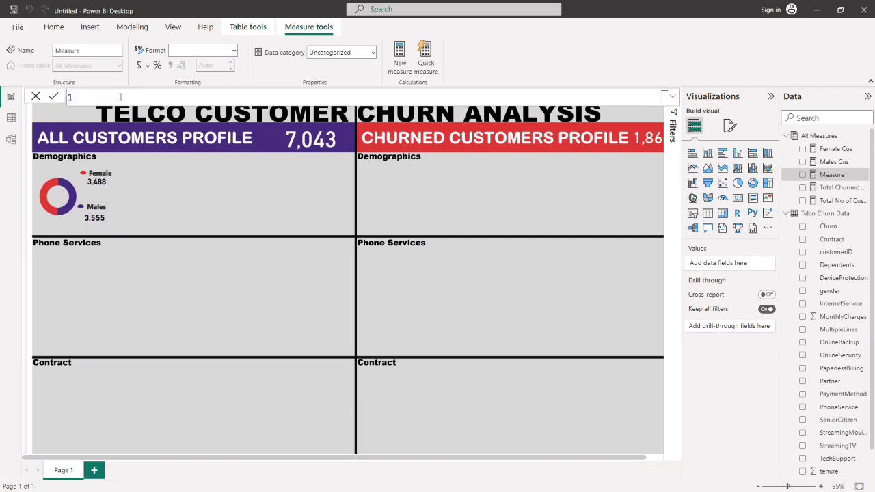
pyautogui.write('% Female cus = dic')
pyautogui.press('BackSpace')
pyautogui.write('viv')
pyautogui.press('BackSpace')
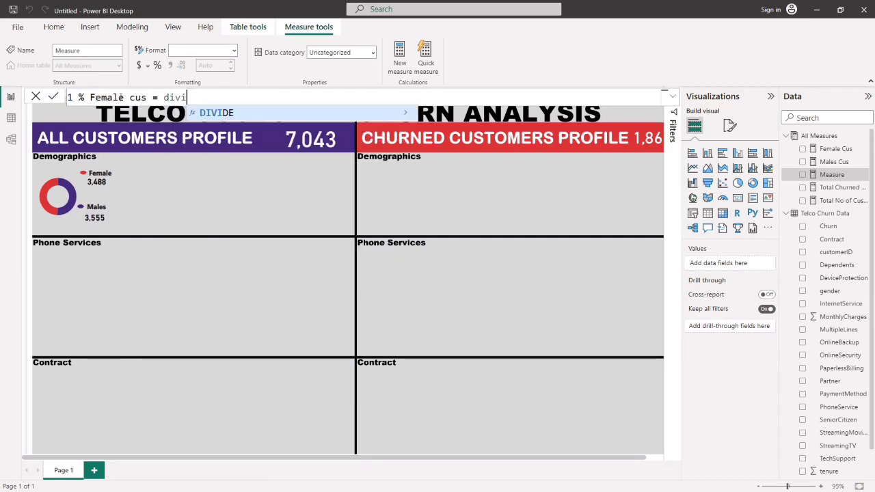
pyautogui.press('Tab')
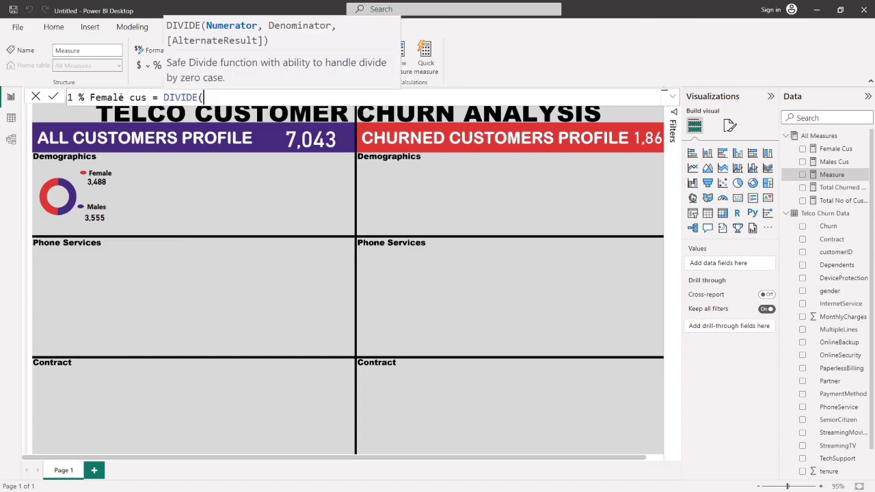
# Complete the DIVIDE formula with [Female Cus], [Total No of Customers] and 0, and format the measure as a percentage.
pyautogui.write('fe')
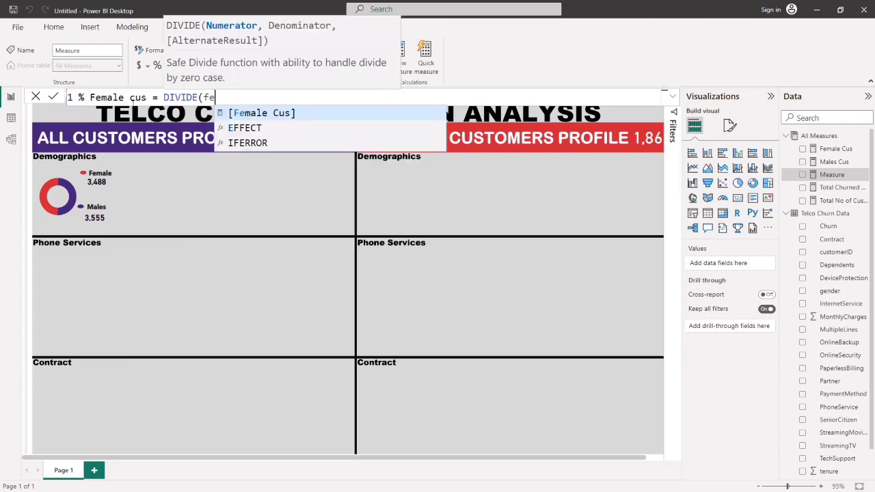
pyautogui.press('Tab')
pyautogui.write(',')
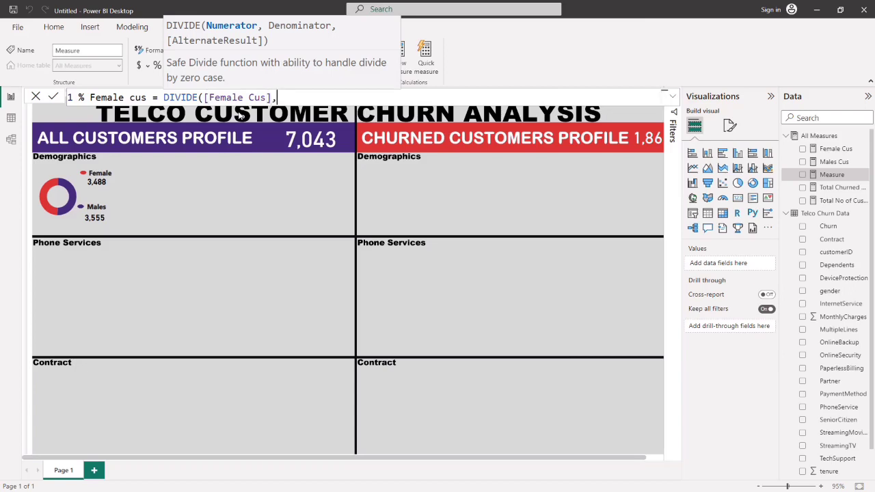
pyautogui.write('tota')
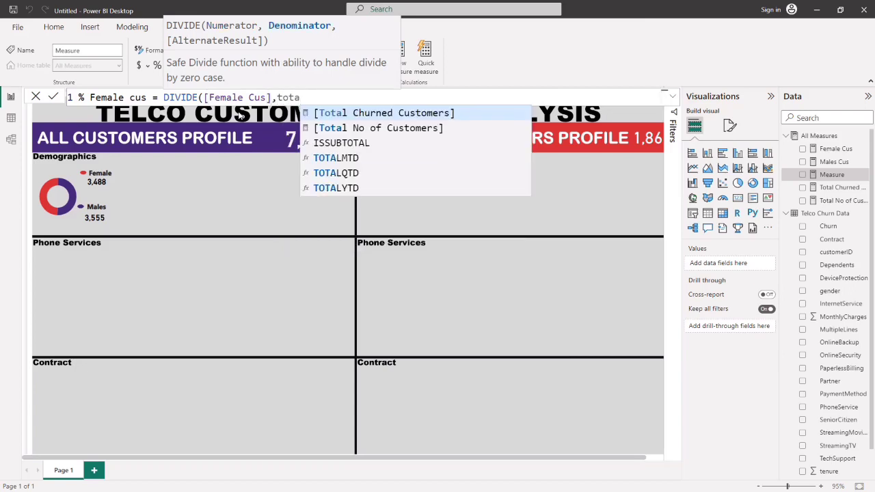
pyautogui.click(363, 130)
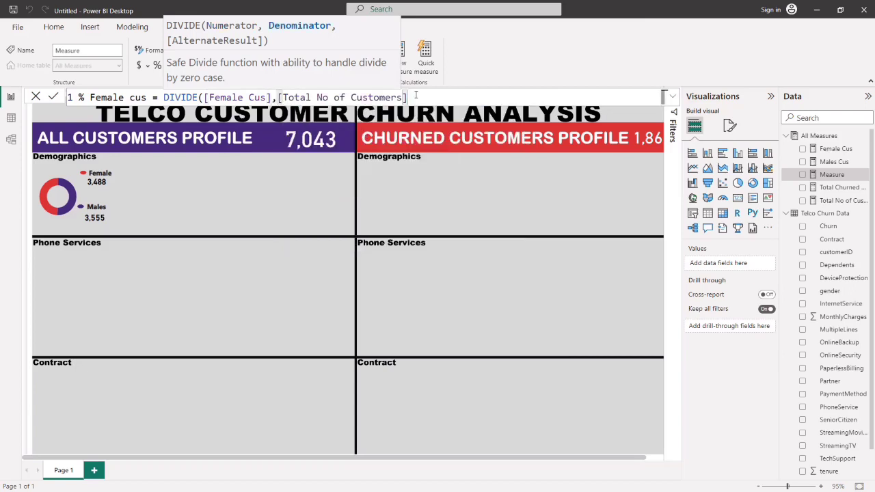
pyautogui.write(',0)')
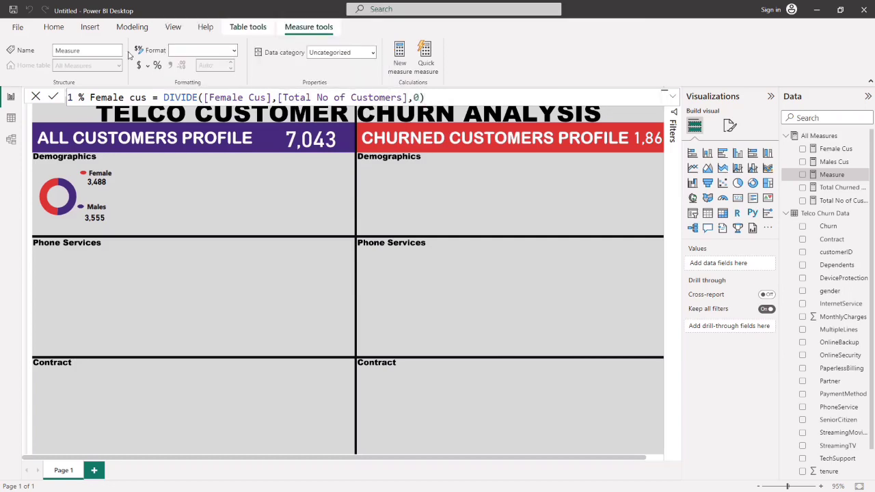
pyautogui.press('Return')
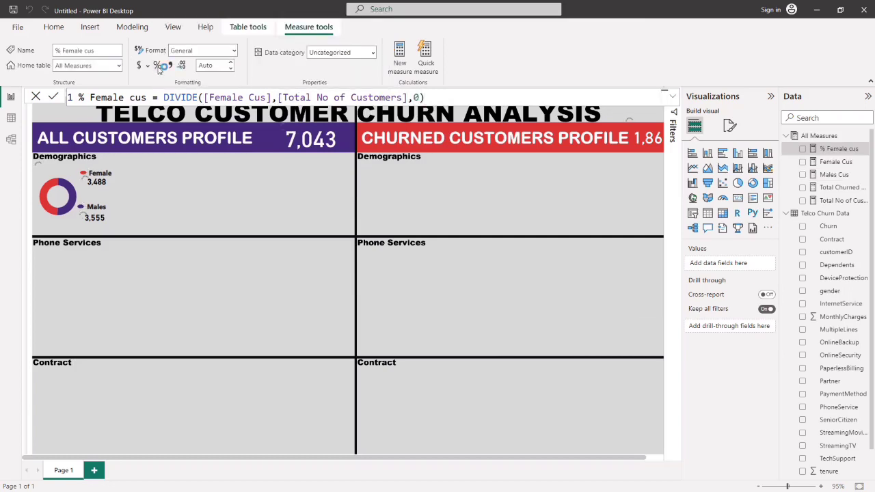
pyautogui.click(158, 65)
# Copy the % Female cus formula and start a new measure in All Measures named % Male Cus.
pyautogui.hotkey('ctrl', 'a')
pyautogui.hotkey('ctrl', 'c')
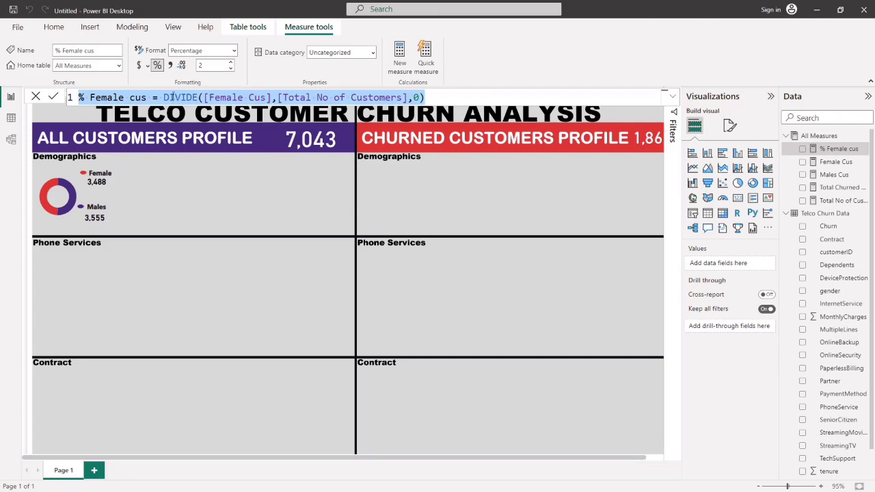
pyautogui.rightClick(859, 137)
pyautogui.press('Escape')
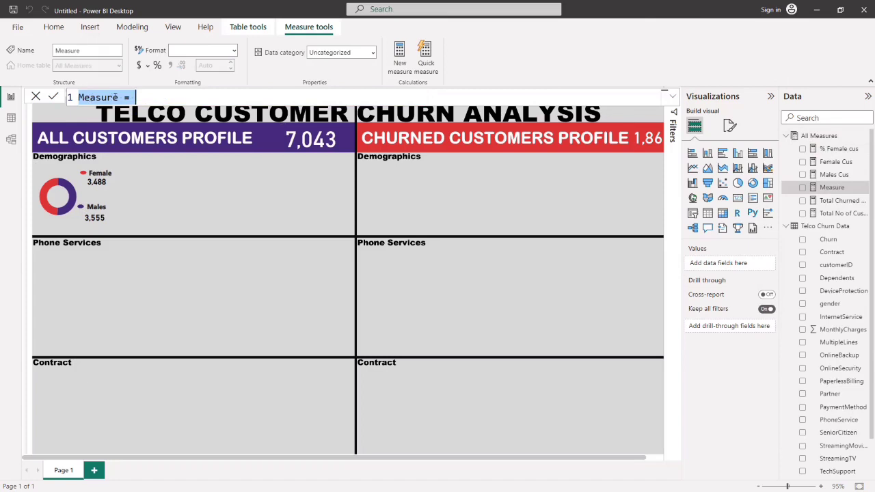
pyautogui.click(115, 97)
pyautogui.press('BackSpace')
pyautogui.press('BackSpace')
pyautogui.press('BackSpace')
pyautogui.press('BackSpace')
pyautogui.press('BackSpace')
pyautogui.press('BackSpace')
pyautogui.press('BackSpace')
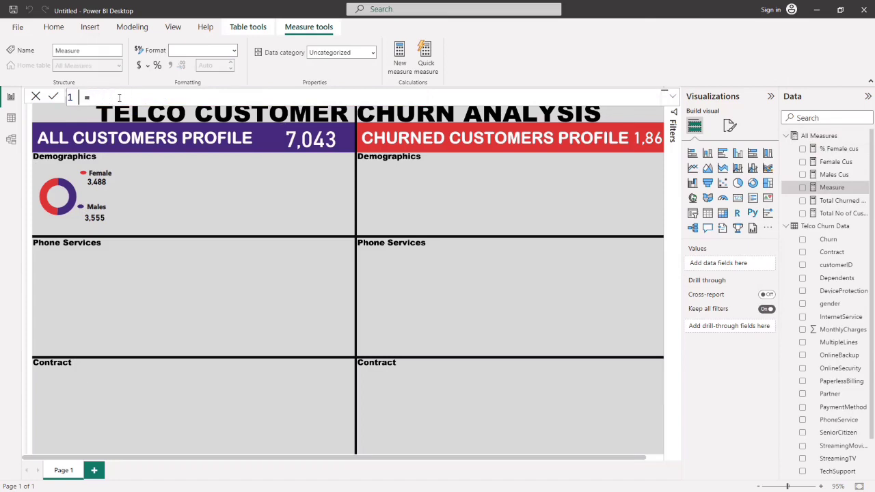
pyautogui.write('% Male Cus')
# Paste the copied formula into the % Male Cus measure and remove the extra "% Female cus =" before DIVIDE.
pyautogui.hotkey('ctrl', 'v')
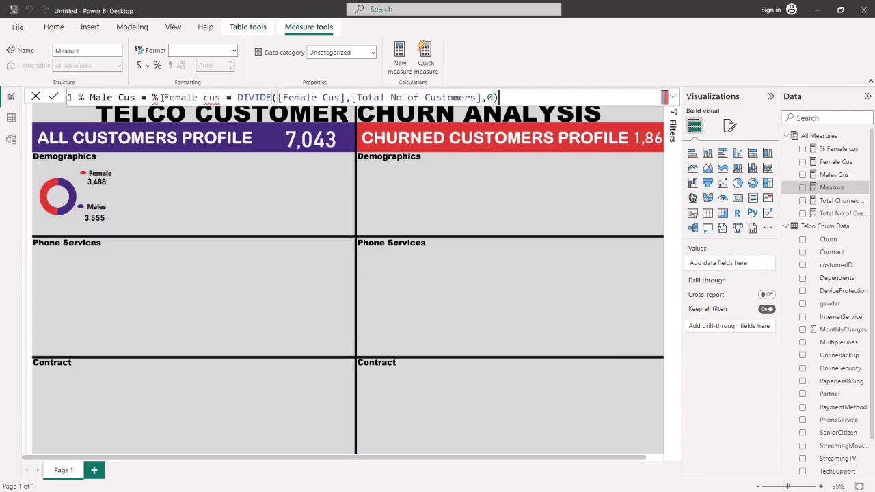
pyautogui.click(236, 97)
pyautogui.press('BackSpace')
pyautogui.press('BackSpace')
pyautogui.press('BackSpace')
pyautogui.press('BackSpace')
pyautogui.press('BackSpace')
pyautogui.press('BackSpace')
pyautogui.press('BackSpace')
pyautogui.press('BackSpace')
pyautogui.press('BackSpace')
pyautogui.press('BackSpace')
pyautogui.press('BackSpace')
pyautogui.press('BackSpace')
pyautogui.press('BackSpace')
pyautogui.press('BackSpace')
pyautogui.press('BackSpace')
pyautogui.press('BackSpace')
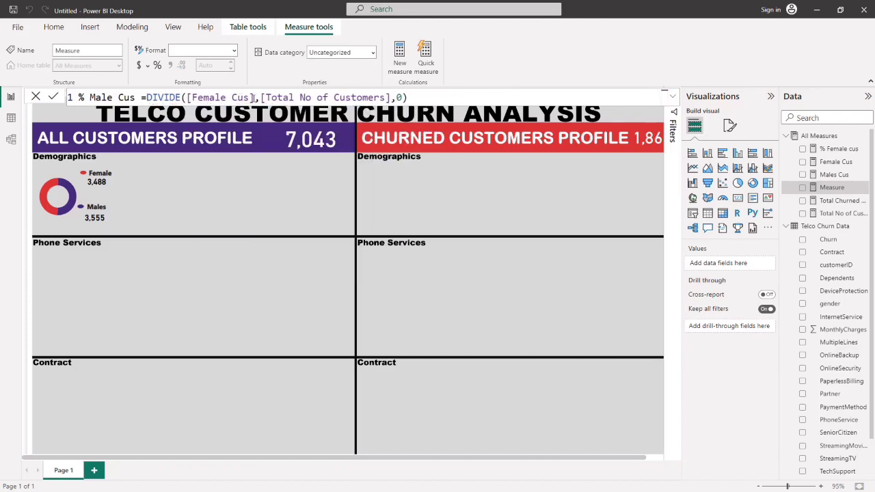
# Replace [Female Cus] with [Males Cus] in the % Male Cus DIVIDE formula and commit the measure.
pyautogui.click(232, 97)
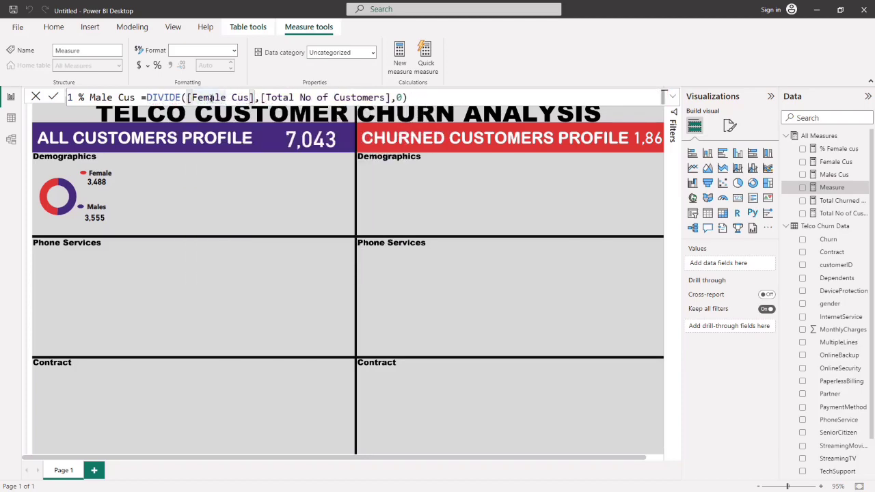
pyautogui.press('BackSpace')
pyautogui.press('BackSpace')
pyautogui.press('BackSpace')
pyautogui.press('BackSpace')
pyautogui.press('BackSpace')
pyautogui.press('BackSpace')
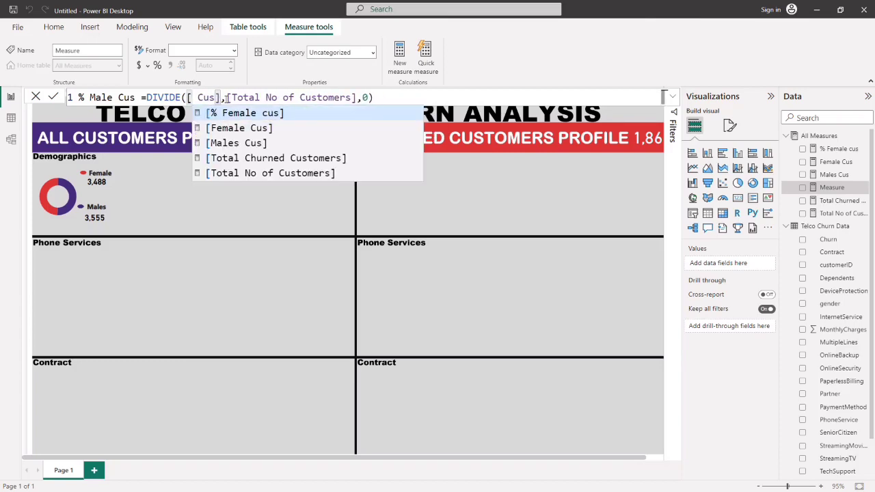
pyautogui.click(229, 143)
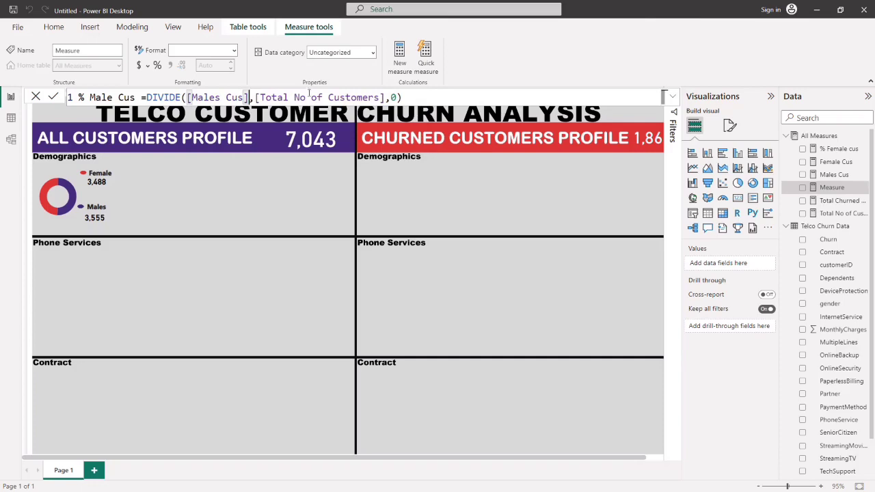
pyautogui.press('Return')
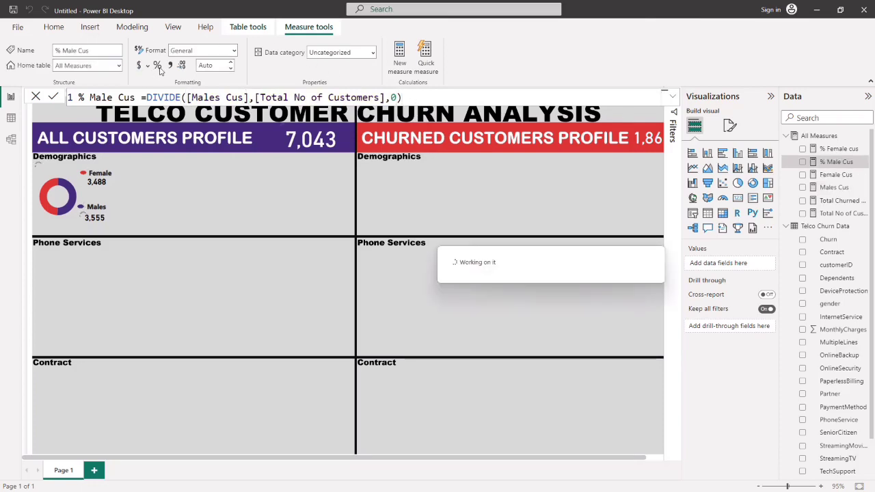
# Format the % Male Cus measure as a percentage with 0 decimal places.
pyautogui.click(158, 68)
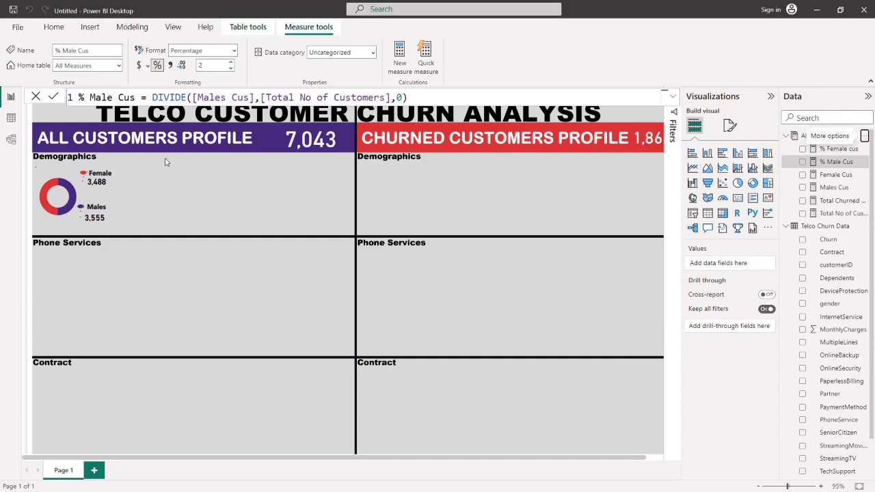
pyautogui.click(158, 67)
pyautogui.click(158, 67)
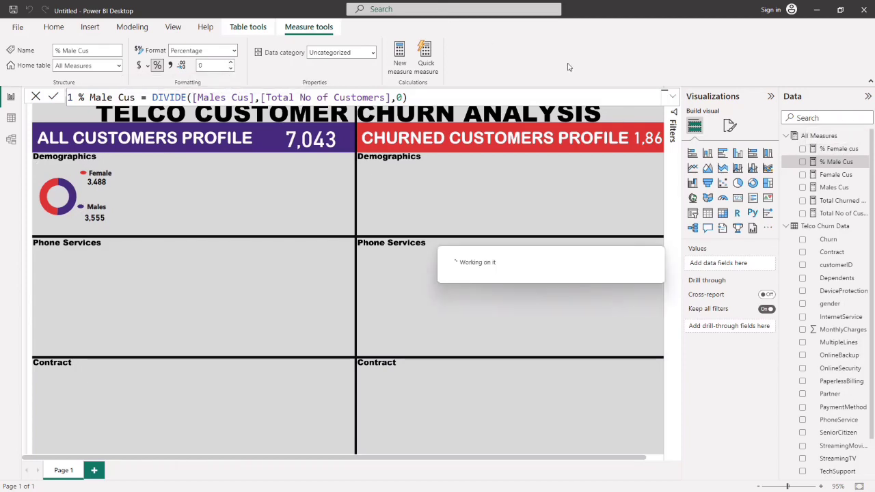
# Set the % Female cus measure to 0 decimal places.
pyautogui.click(839, 148)
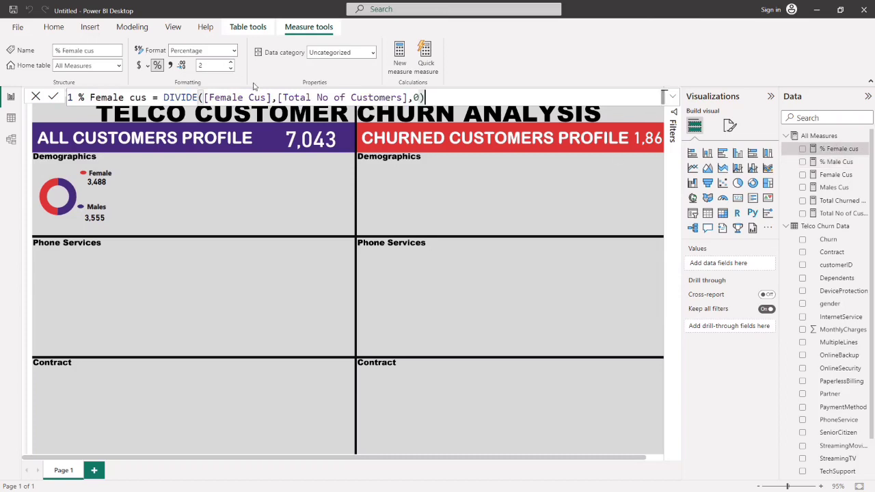
pyautogui.click(208, 65)
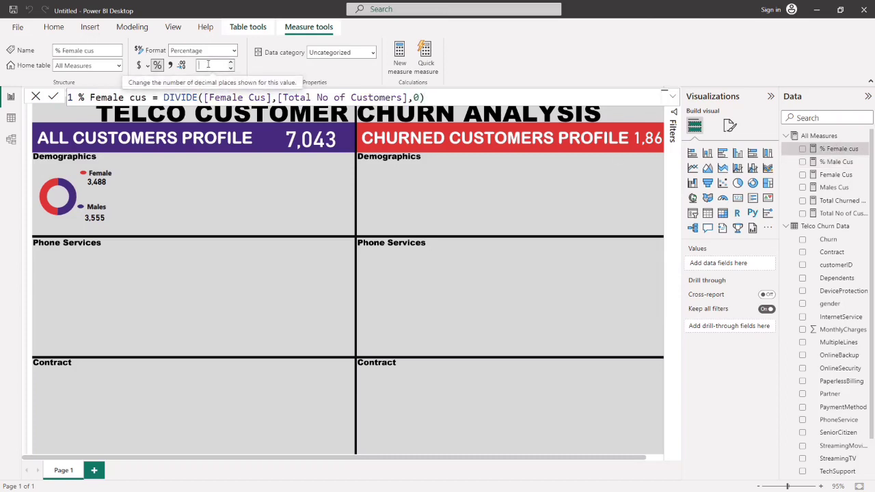
pyautogui.write('0')
pyautogui.press('Return')
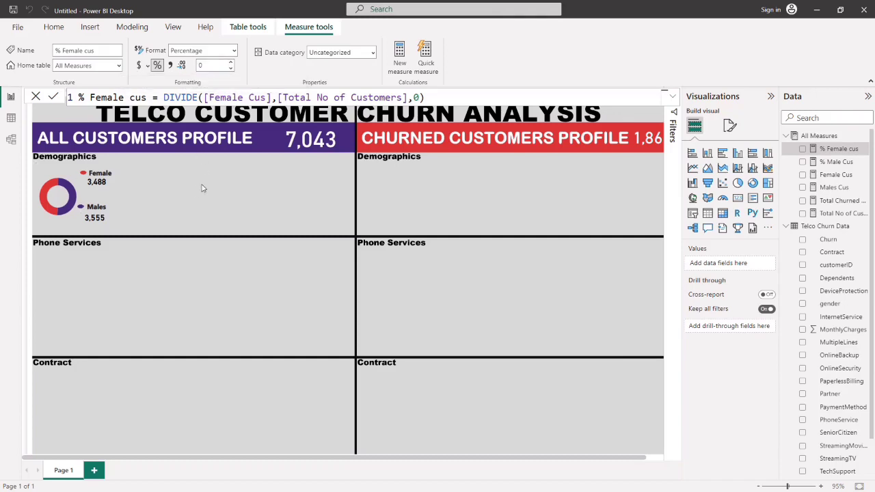
# Duplicate the Female count card, place the copy just beneath it, and replace its field with % Female cus.
pyautogui.click(183, 200)
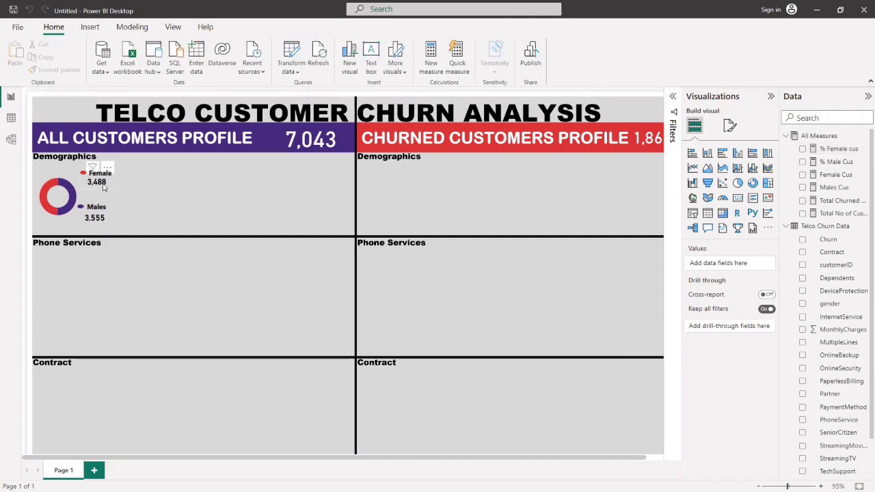
pyautogui.click(101, 188)
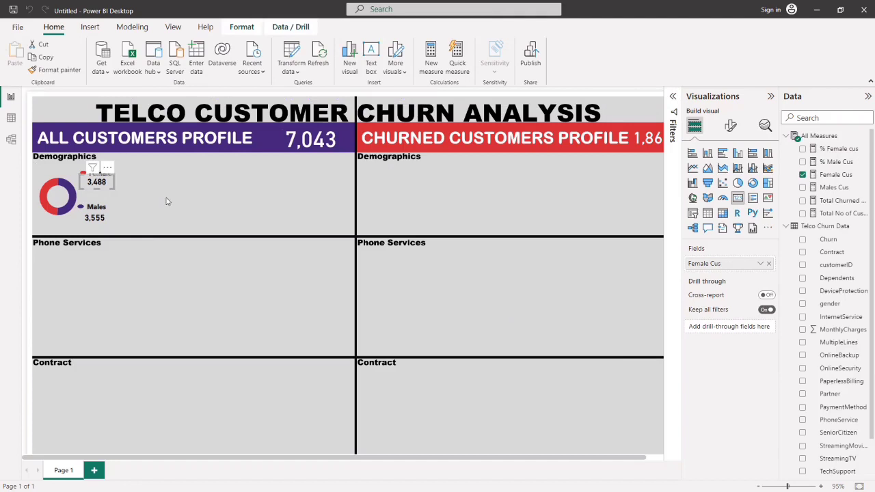
pyautogui.moveTo(104, 188); pyautogui.dragTo(104, 197)
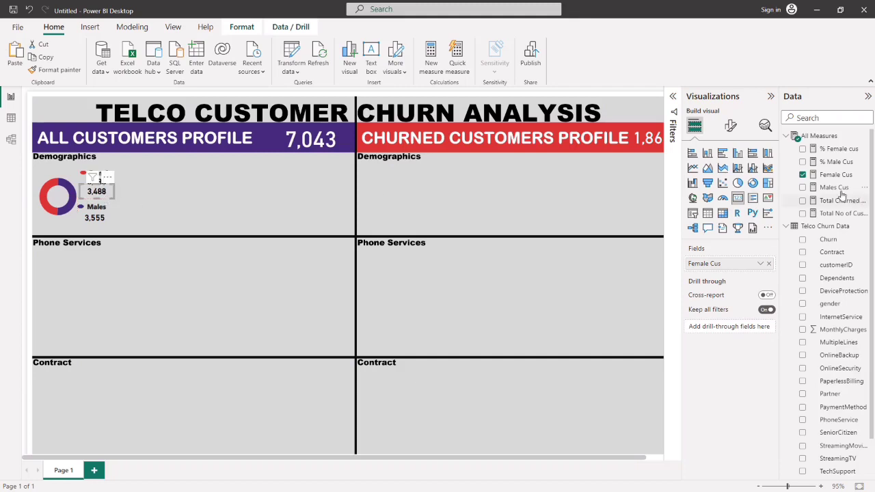
pyautogui.click(803, 175)
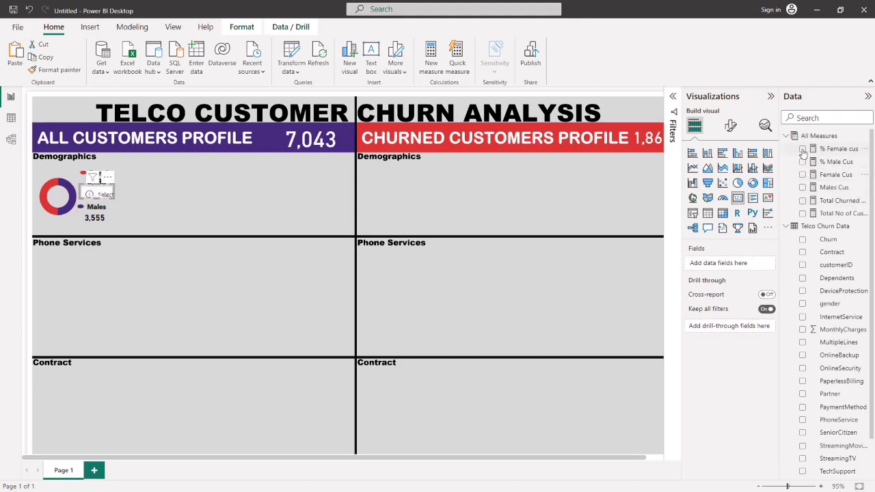
pyautogui.click(802, 149)
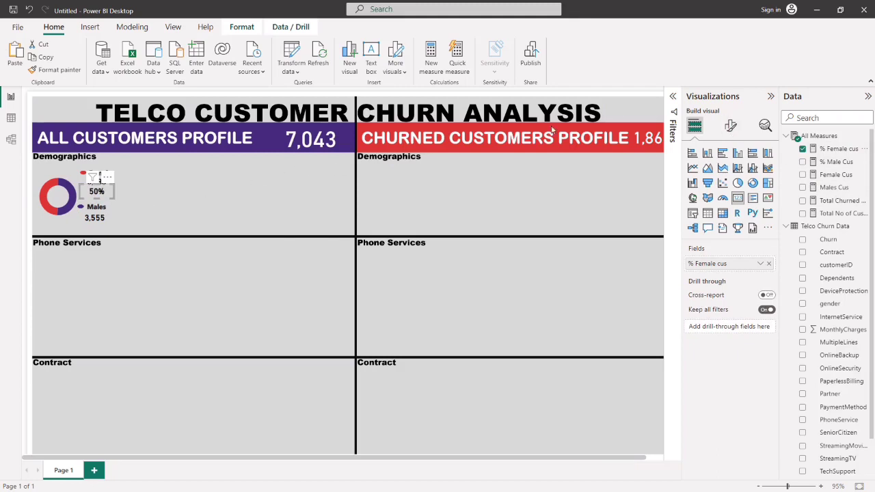
# Try 1 decimal place for the % Female cus measure, settling on 2 decimal places.
pyautogui.click(835, 149)
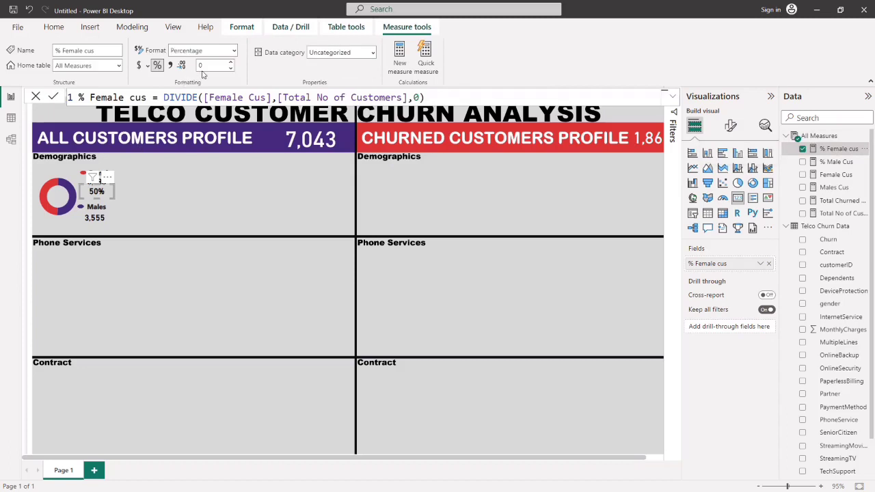
pyautogui.click(212, 66)
pyautogui.write('1')
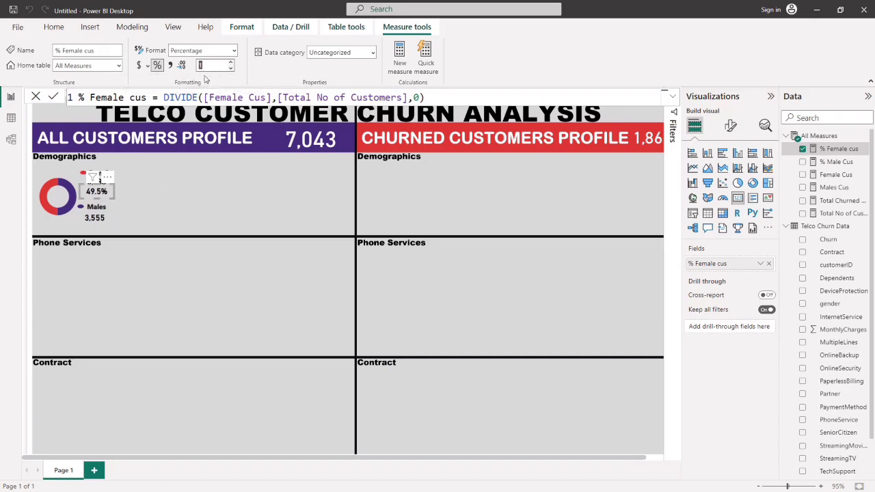
pyautogui.press('BackSpace')
pyautogui.write('2')
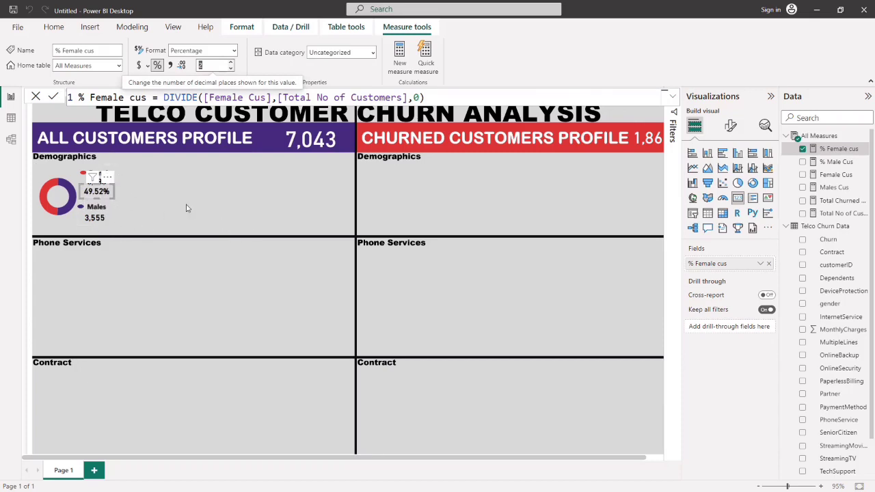
# Reduce the callout value font size of the % Female cus card to 10.
pyautogui.click(730, 126)
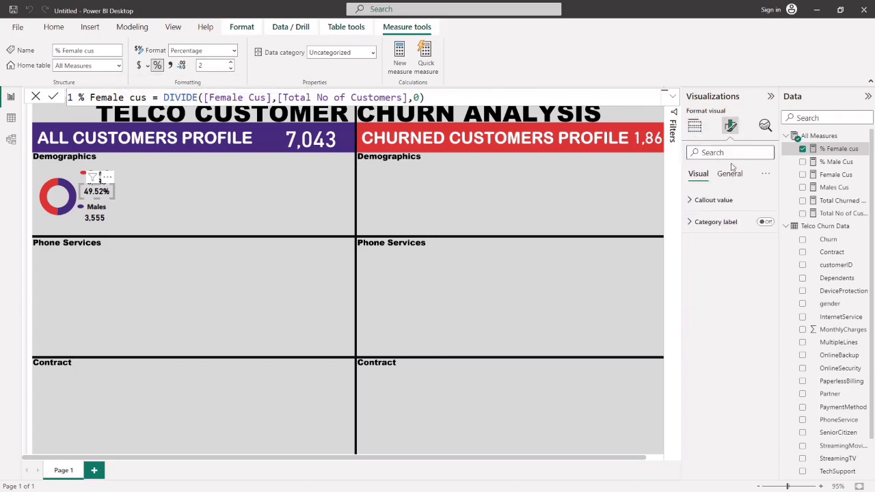
pyautogui.click(714, 200)
pyautogui.click(766, 239)
pyautogui.click(766, 239)
pyautogui.click(766, 239)
pyautogui.click(766, 238)
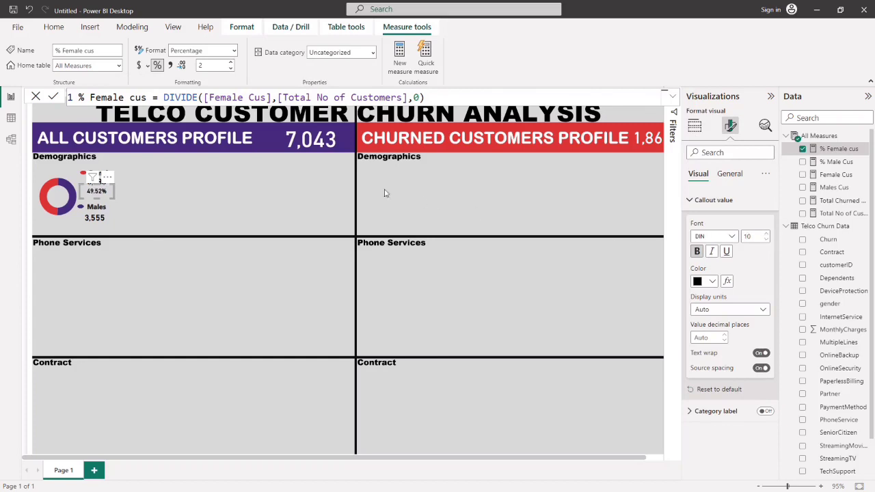
pyautogui.click(197, 203)
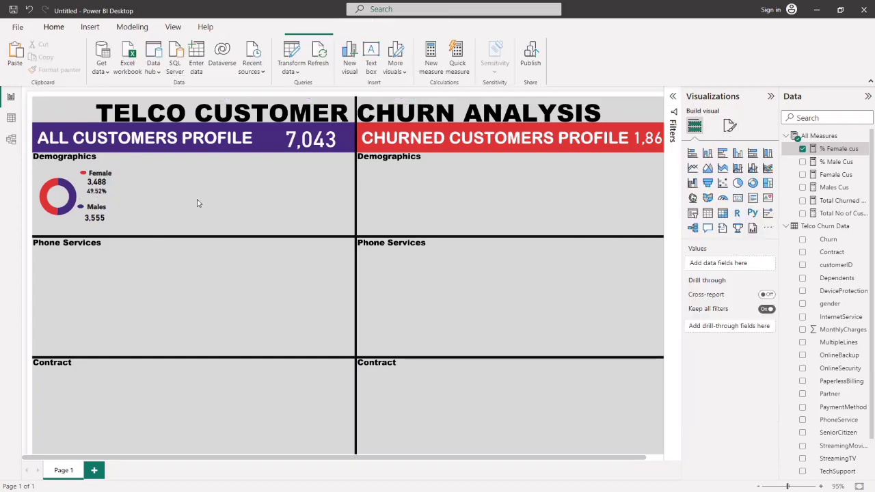
# Duplicate the female percentage card, place the copy beneath the Males count, and replace its field with % Male Cus.
pyautogui.click(97, 195)
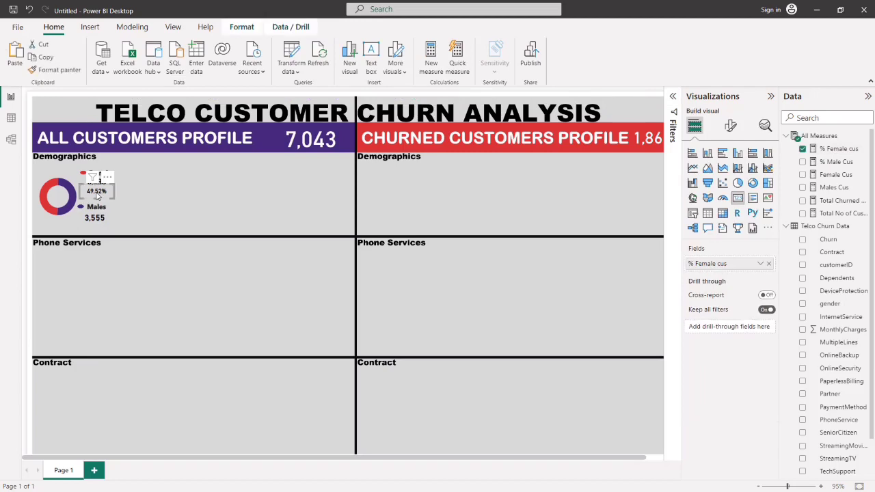
pyautogui.moveTo(97, 195); pyautogui.dragTo(95, 233)
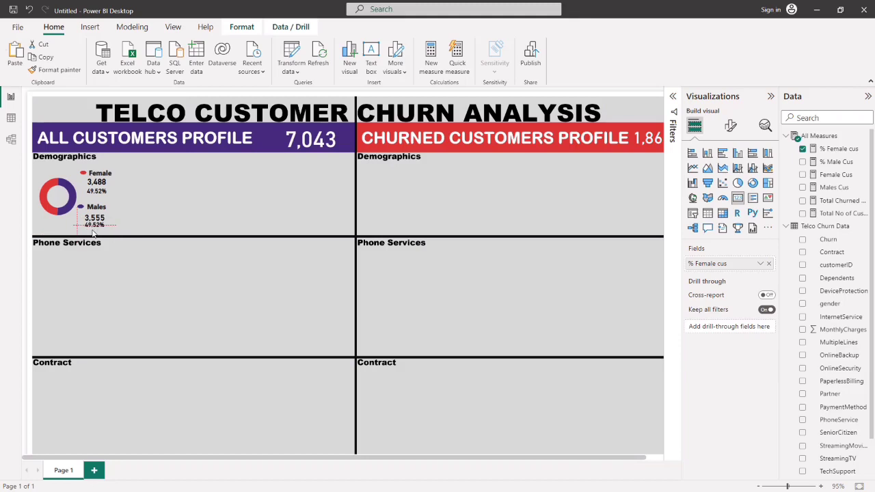
pyautogui.moveTo(93, 233); pyautogui.dragTo(93, 233)
pyautogui.click(803, 149)
pyautogui.click(802, 162)
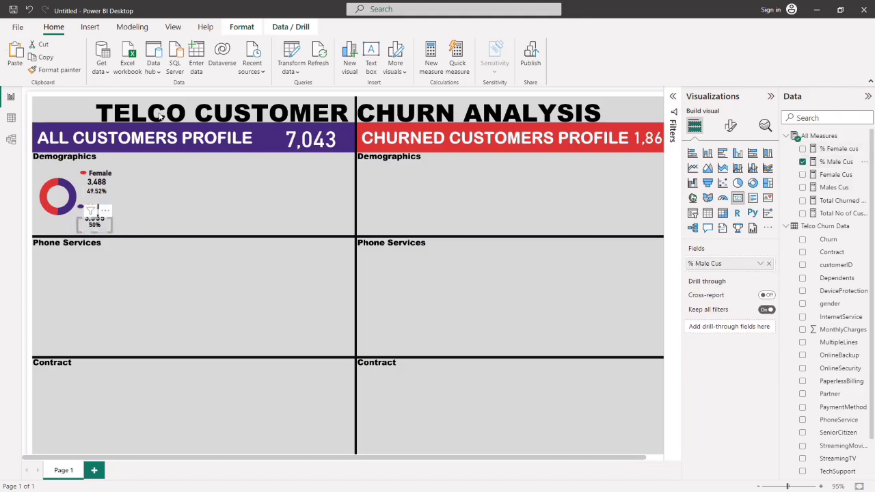
# Set the % Male Cus measure to 2 decimal places.
pyautogui.click(830, 162)
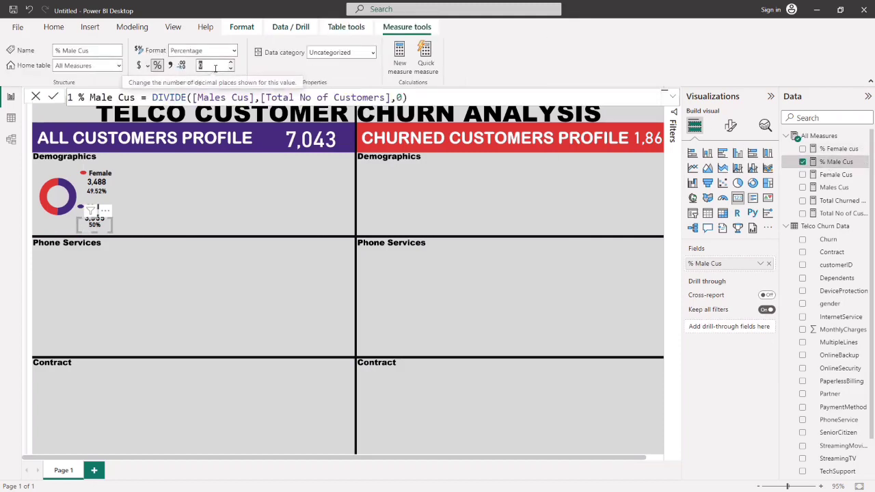
pyautogui.write('2')
pyautogui.press('Return')
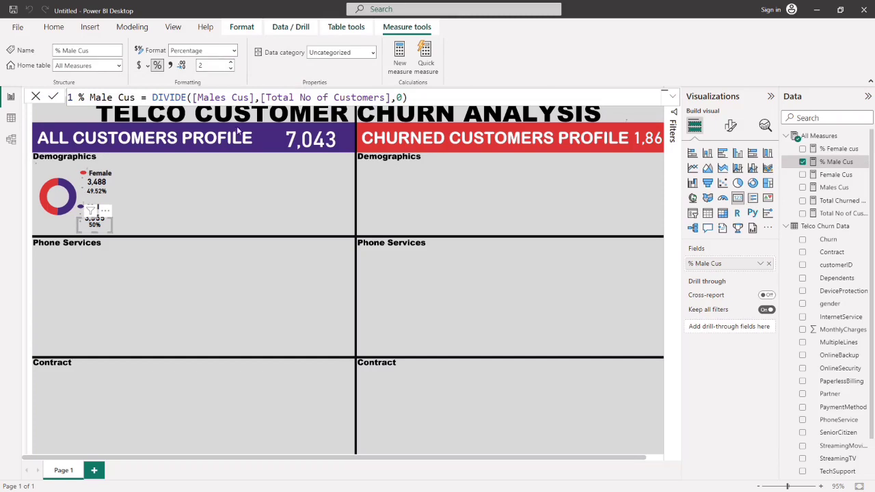
pyautogui.click(130, 233)
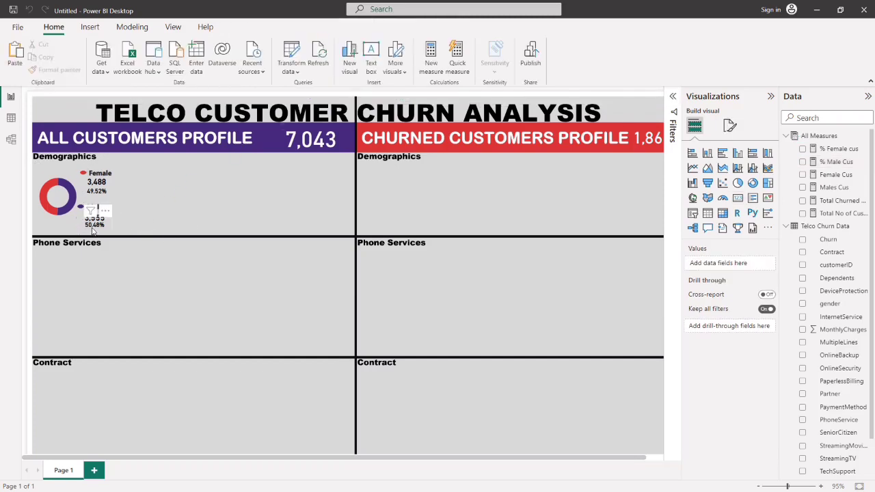
# Shift the % Male Cus card slightly lower so it sits clear of the Males count.
pyautogui.click(94, 233)
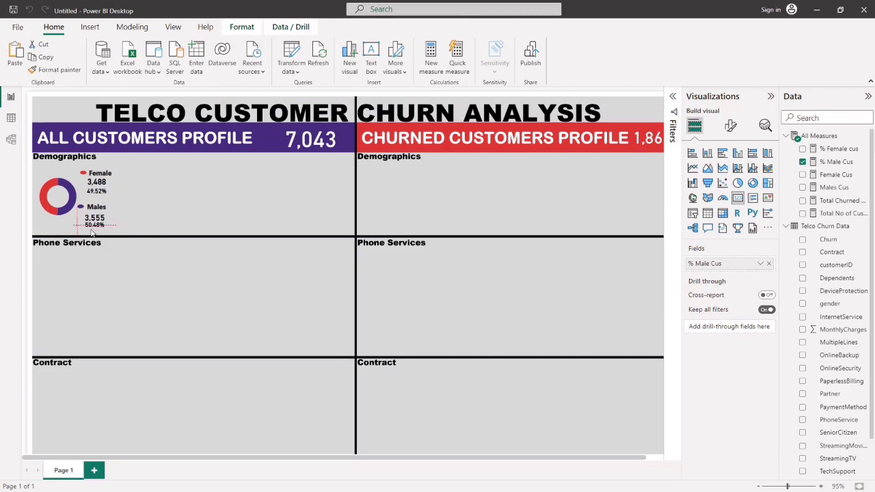
pyautogui.moveTo(88, 233); pyautogui.dragTo(93, 232)
pyautogui.click(142, 233)
pyautogui.click(220, 195)
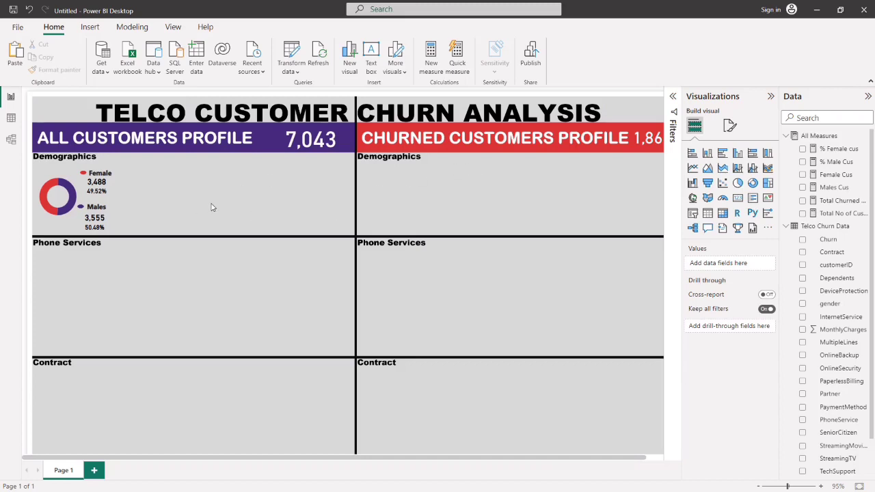
# Add a clustered bar chart beside the gender figures in Demographics, with SeniorCitizen on the Y-axis and Count of SeniorCitizen on the X-axis.
pyautogui.click(723, 153)
pyautogui.moveTo(114, 305); pyautogui.dragTo(181, 179)
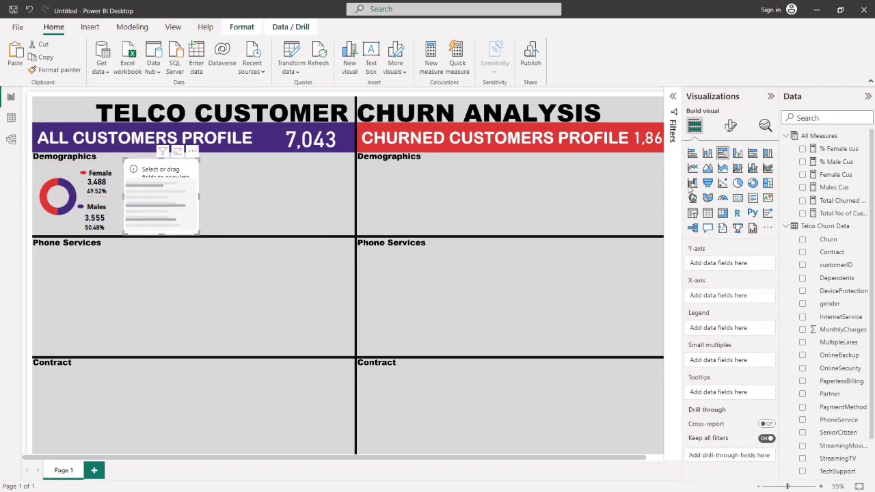
pyautogui.click(786, 136)
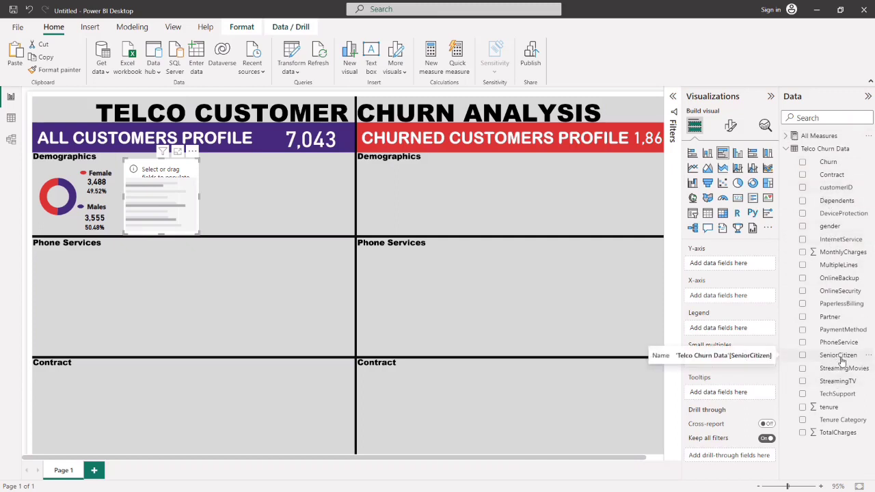
pyautogui.moveTo(841, 362); pyautogui.dragTo(739, 270)
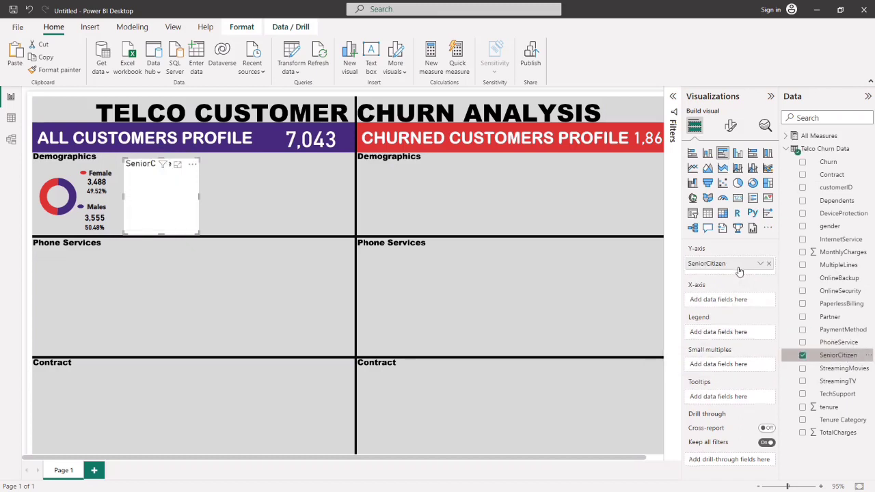
pyautogui.moveTo(838, 358)
pyautogui.mouseDown()
pyautogui.moveTo(771, 358)
pyautogui.moveTo(739, 301)
pyautogui.mouseUp()
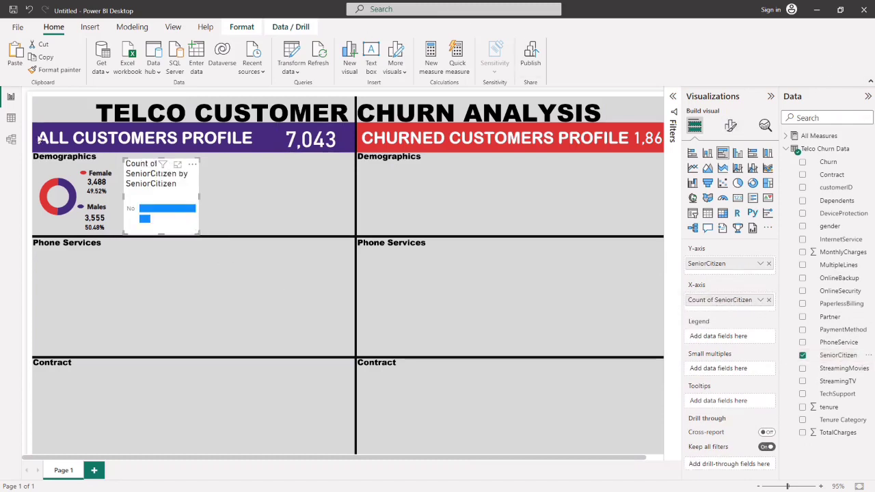
# Copy the gender donut chart's formatting onto the SeniorCitizen bar chart and enlarge the bar chart.
pyautogui.click(56, 177)
pyautogui.click(60, 70)
pyautogui.click(177, 194)
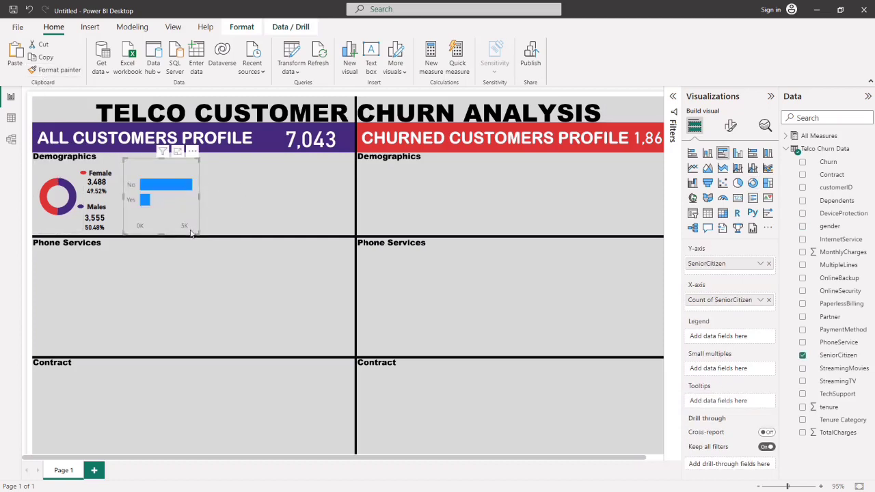
pyautogui.moveTo(194, 236); pyautogui.dragTo(163, 261)
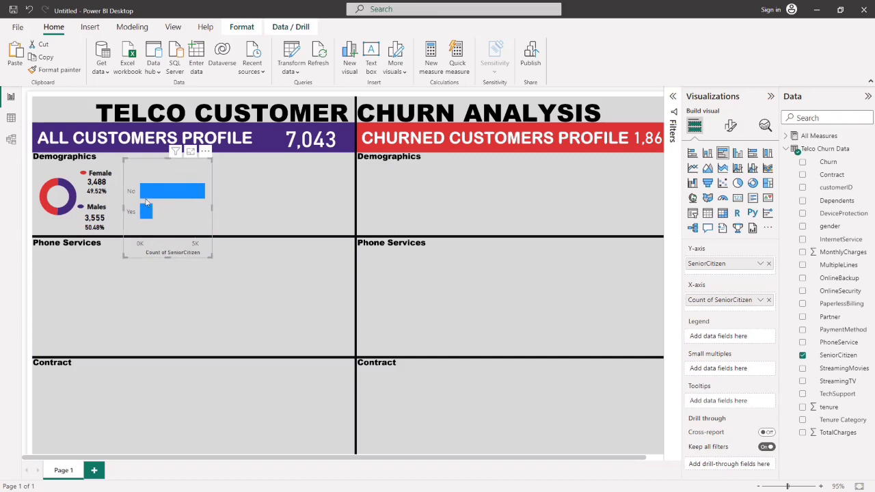
pyautogui.moveTo(148, 217)
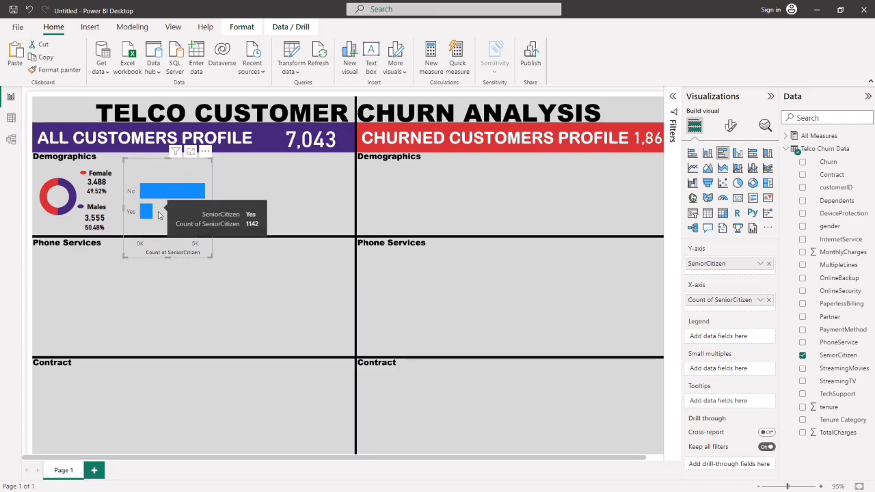
# Turn off the SeniorCitizen bar chart's X-axis and X-axis title, and switch on its data labels.
pyautogui.moveTo(152, 196)
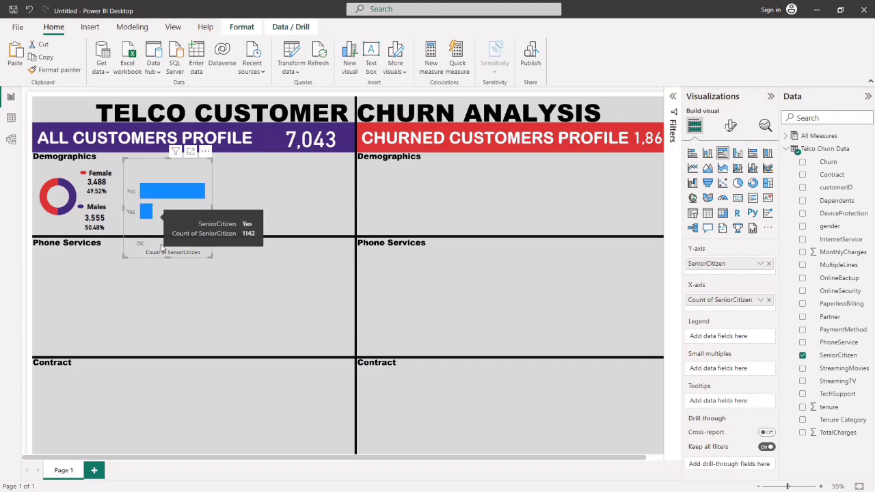
pyautogui.click(731, 125)
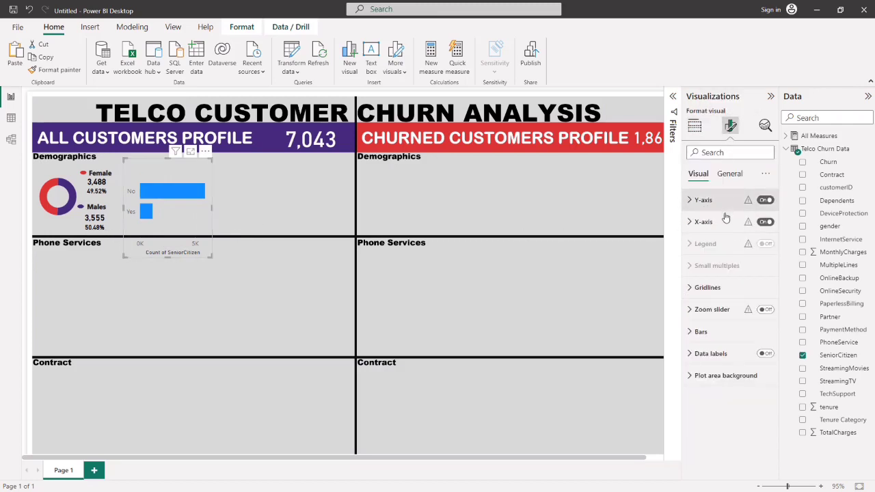
pyautogui.click(764, 224)
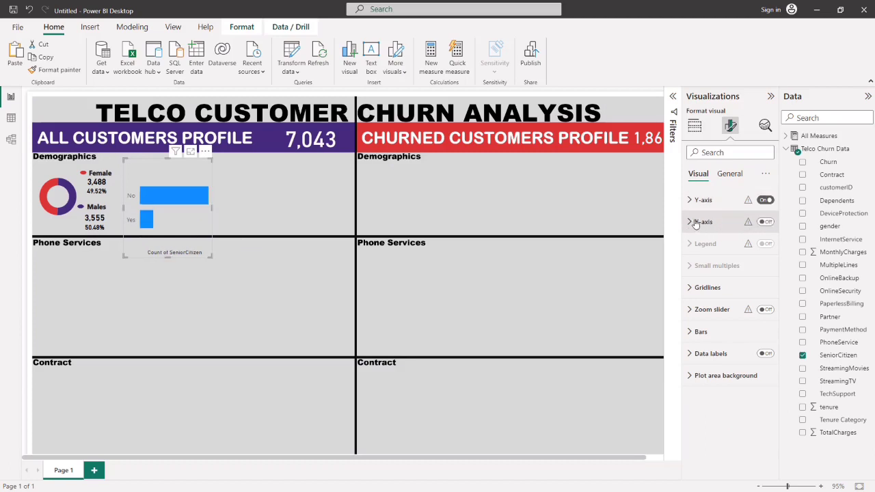
pyautogui.click(700, 221)
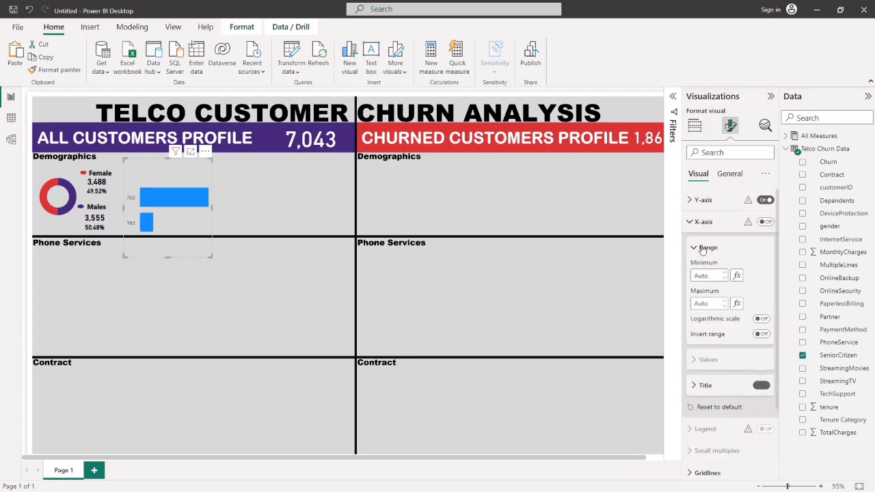
pyautogui.click(692, 223)
pyautogui.click(764, 353)
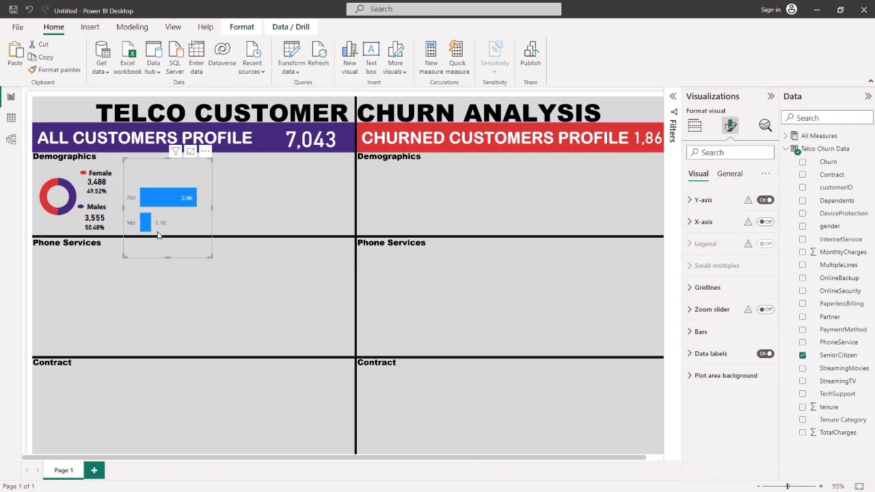
# Shorten and widen the SeniorCitizen bar chart so it fits within the Demographics section beside the gender figures.
pyautogui.moveTo(167, 257); pyautogui.dragTo(164, 203)
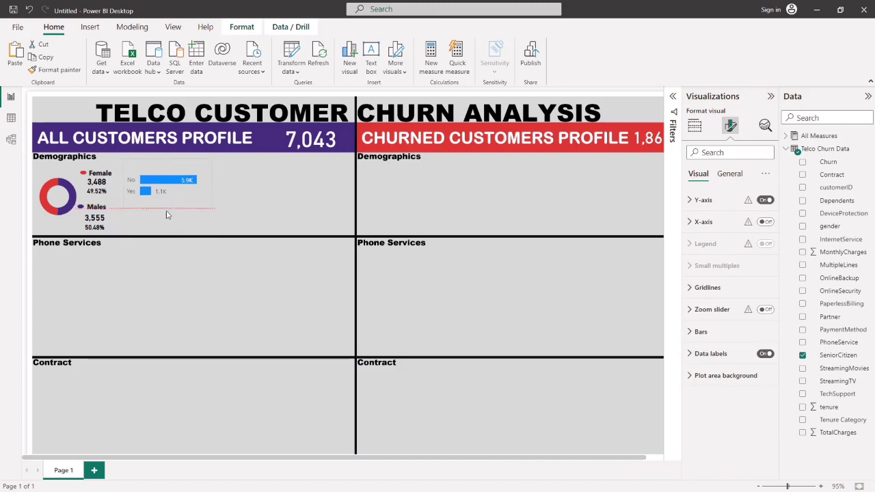
pyautogui.moveTo(169, 196); pyautogui.dragTo(164, 192)
pyautogui.moveTo(162, 154); pyautogui.dragTo(162, 175)
pyautogui.moveTo(205, 194); pyautogui.dragTo(233, 199)
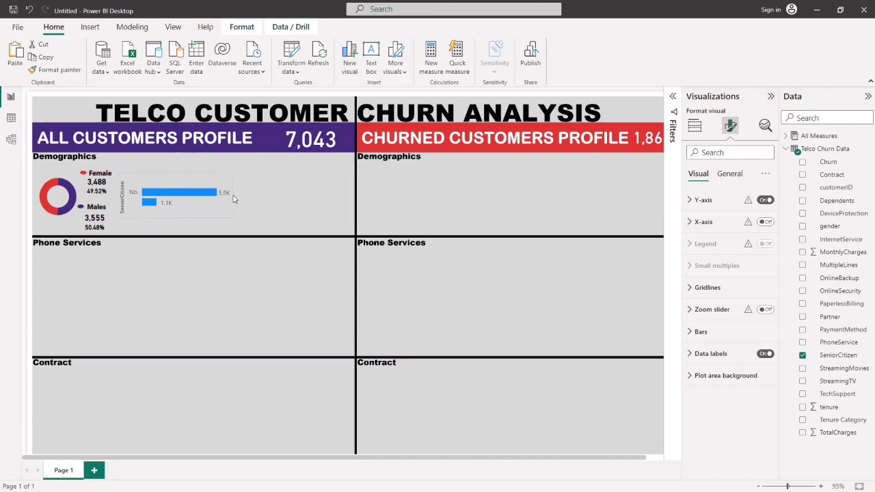
# Turn off the Y-axis title of the SeniorCitizen bar chart.
pyautogui.click(702, 200)
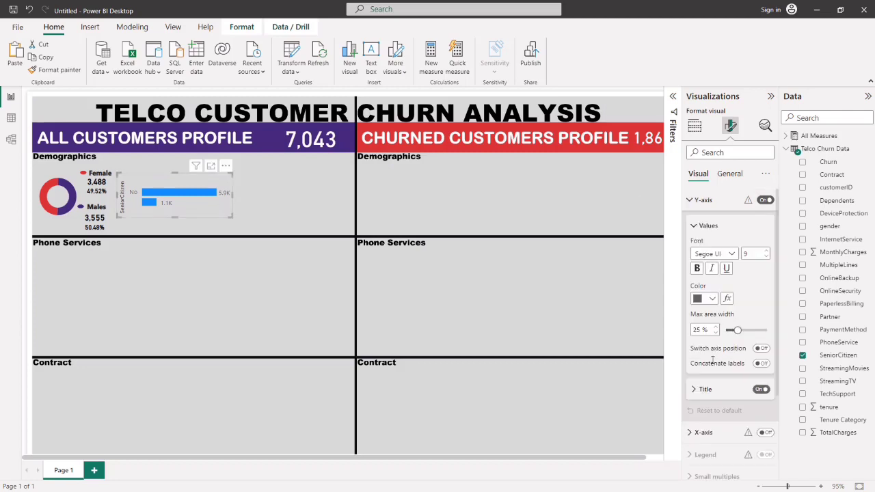
pyautogui.click(694, 225)
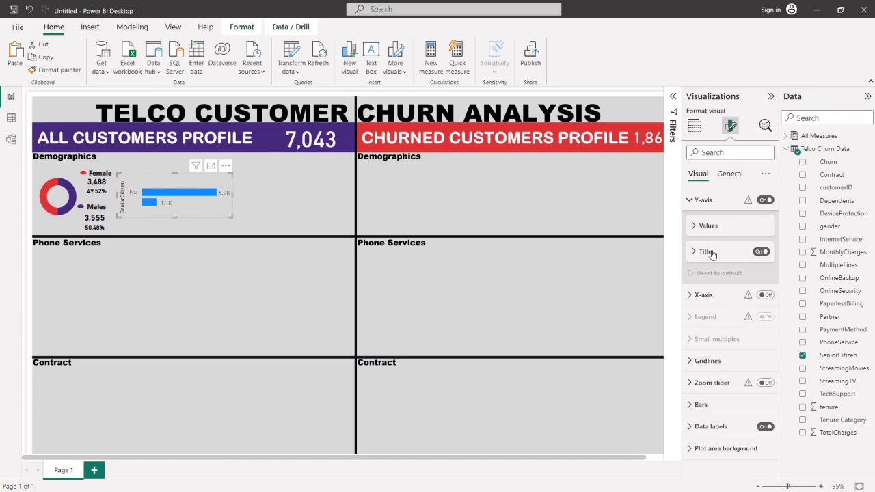
pyautogui.click(760, 252)
# Move the SeniorCitizen bar chart up beside the Female count in Demographics and compact its size.
pyautogui.moveTo(117, 205); pyautogui.dragTo(110, 202)
pyautogui.moveTo(164, 222); pyautogui.dragTo(181, 195)
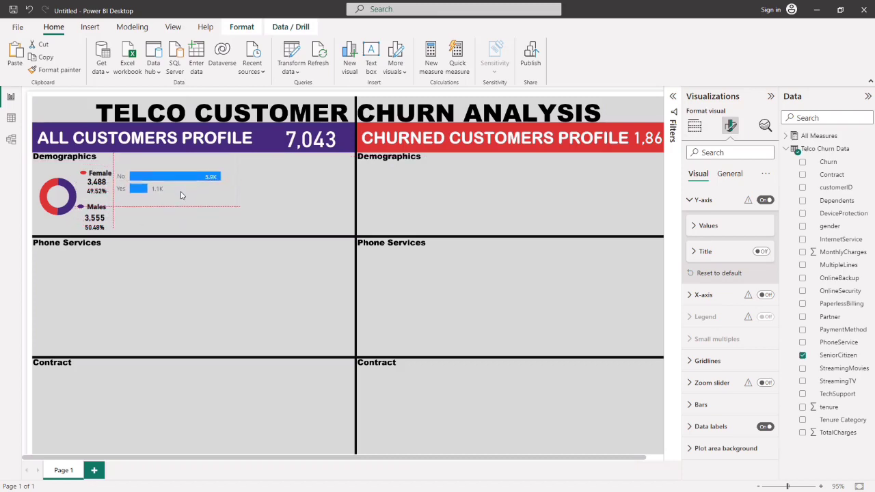
pyautogui.moveTo(236, 181); pyautogui.dragTo(163, 205)
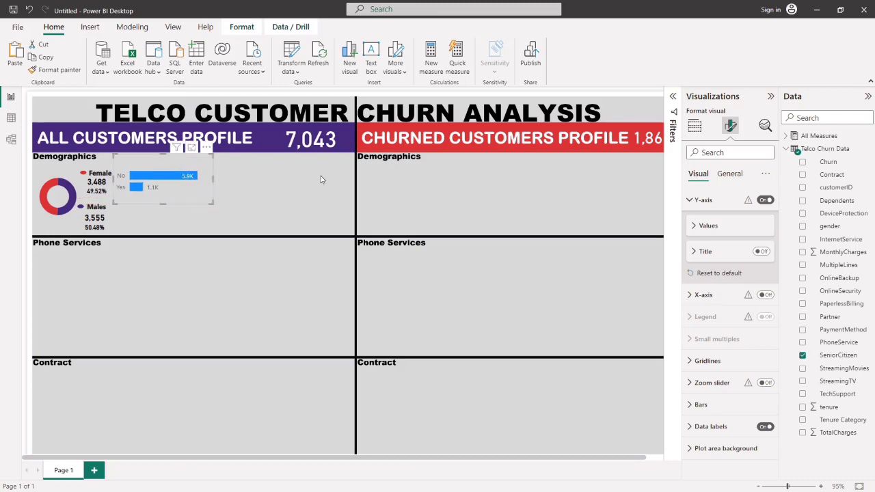
# Change the default bar color of the SeniorCitizen bar chart to the dark purple used in the customer profile header.
pyautogui.click(235, 192)
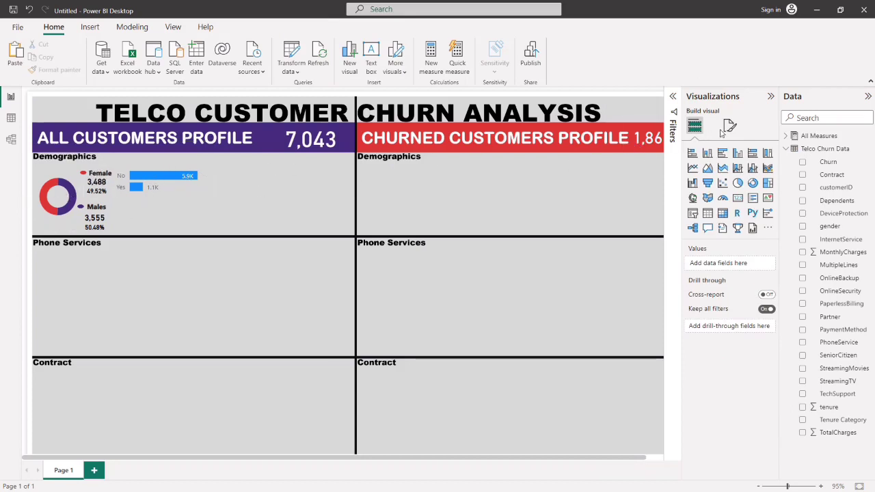
pyautogui.click(166, 197)
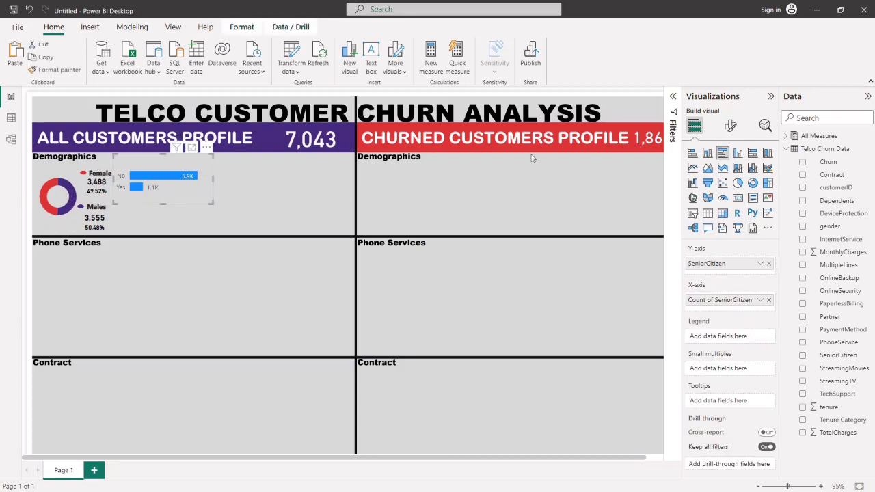
pyautogui.click(730, 125)
pyautogui.click(700, 332)
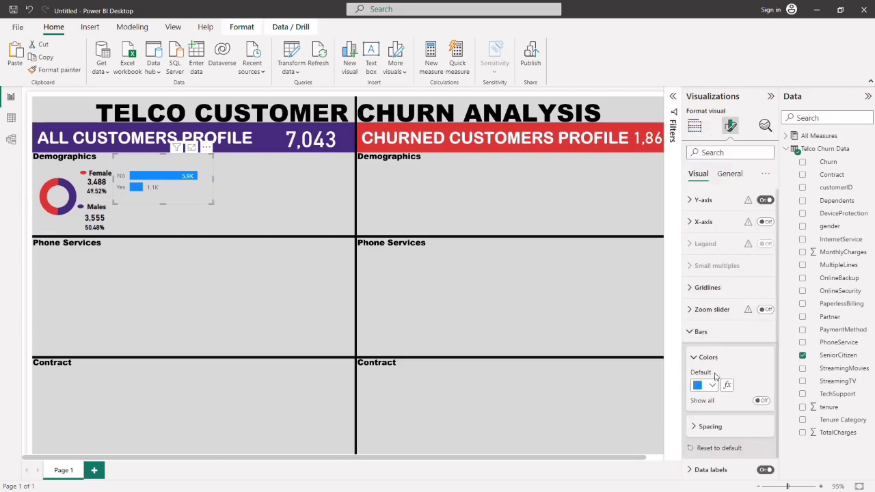
pyautogui.click(711, 385)
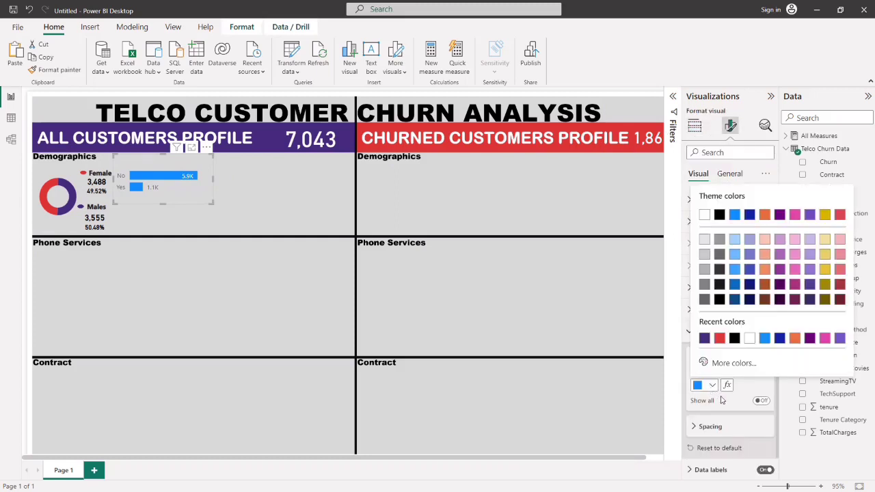
pyautogui.click(704, 338)
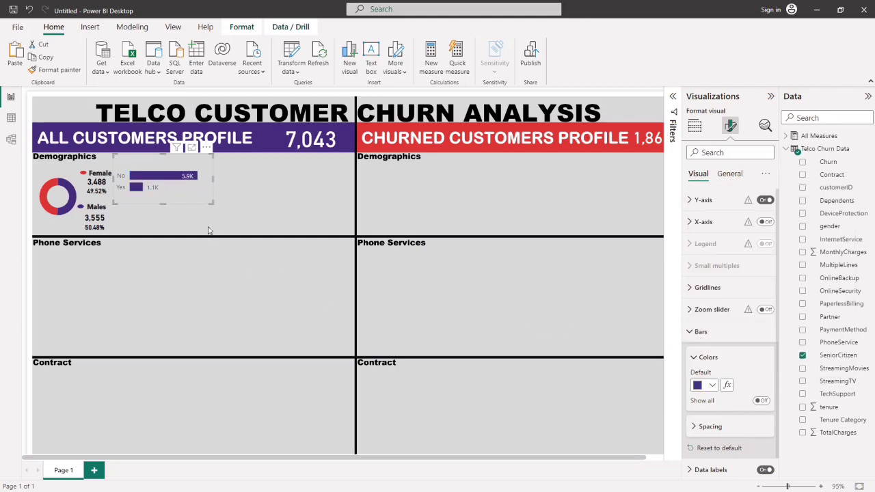
pyautogui.click(693, 357)
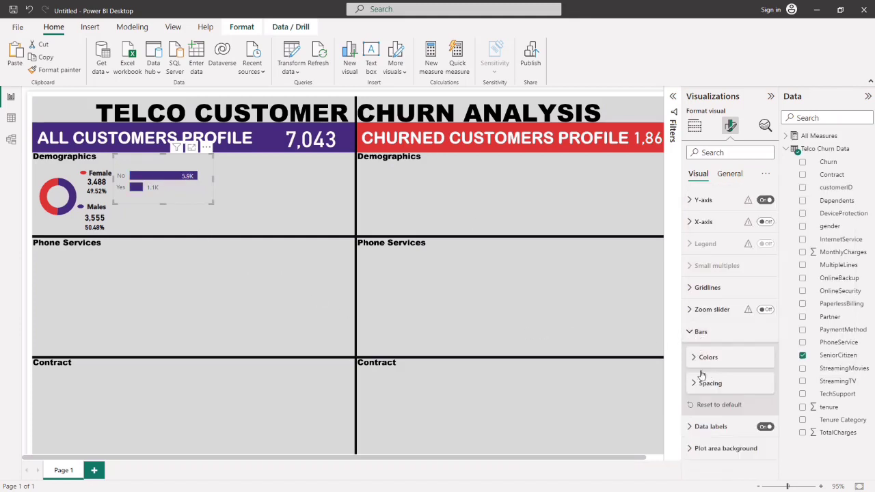
# Format the SeniorCitizen chart's data label values as bold and white.
pyautogui.click(693, 426)
pyautogui.scroll(-2, 688, 378)
pyautogui.scroll(-2, 688, 378)
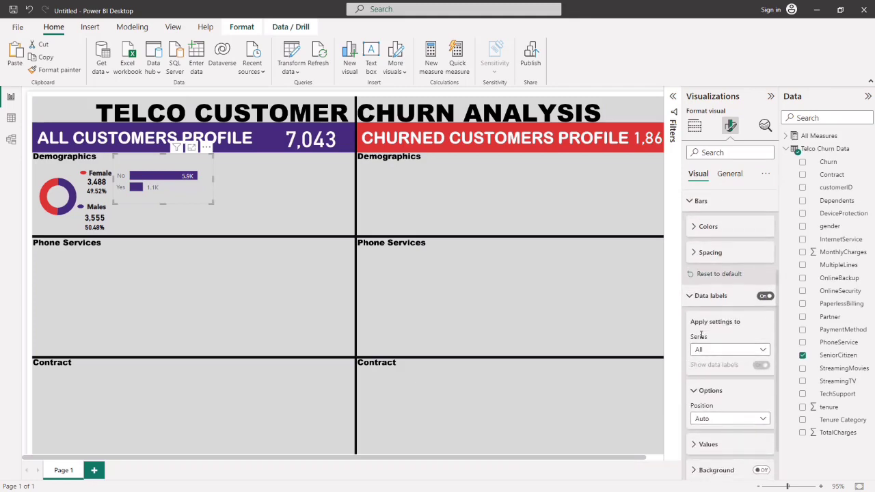
pyautogui.click(701, 400)
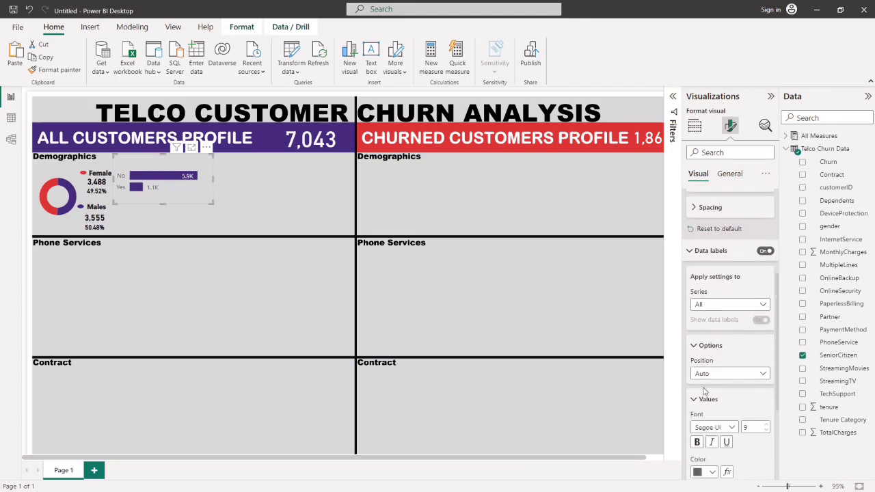
pyautogui.scroll(-2, 701, 400)
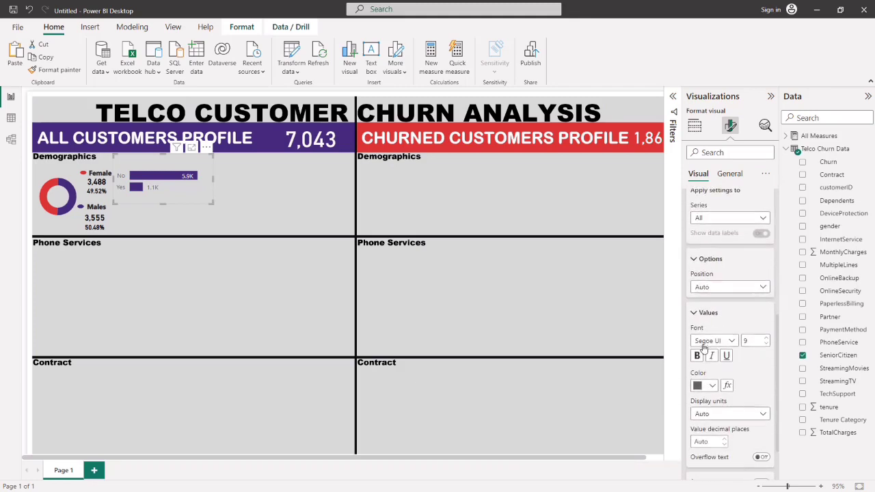
pyautogui.click(711, 386)
pyautogui.click(751, 338)
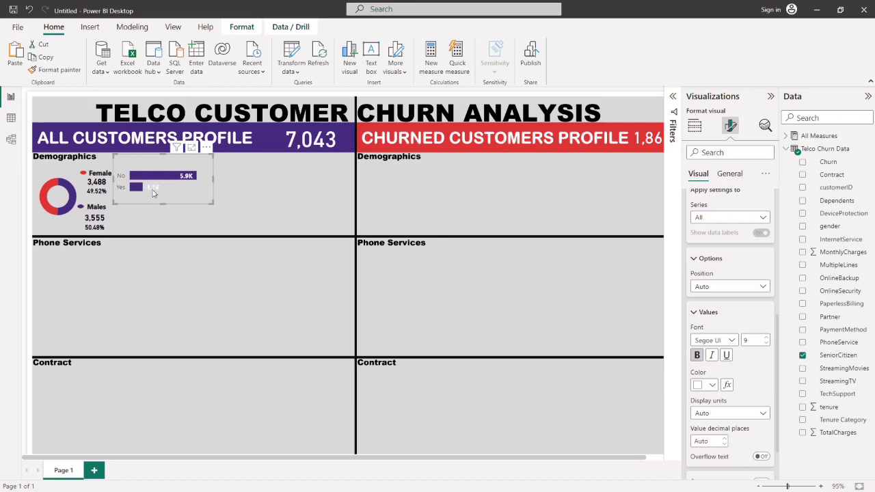
# Turn on the data label background and change the label values' color to black.
pyautogui.scroll(-2, 758, 433)
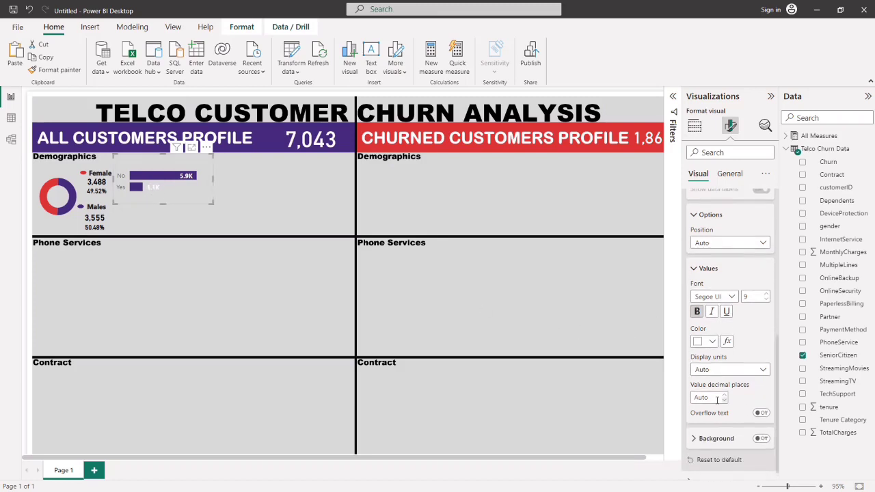
pyautogui.click(760, 425)
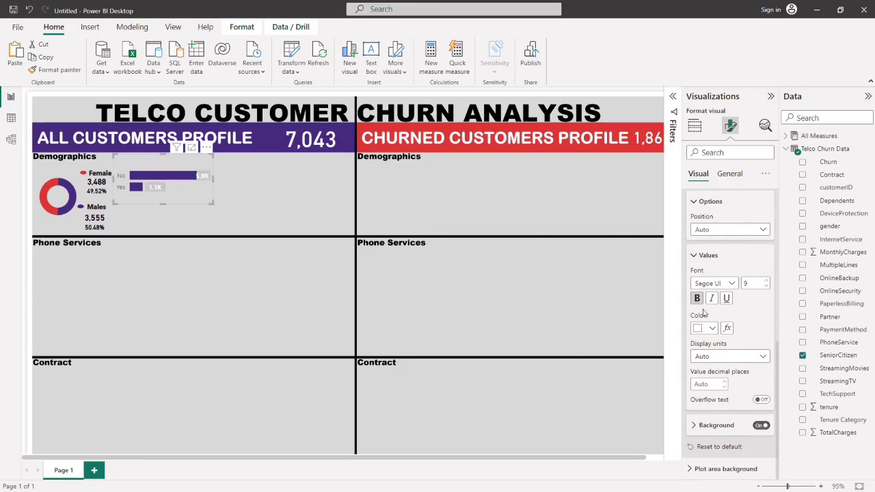
pyautogui.click(706, 330)
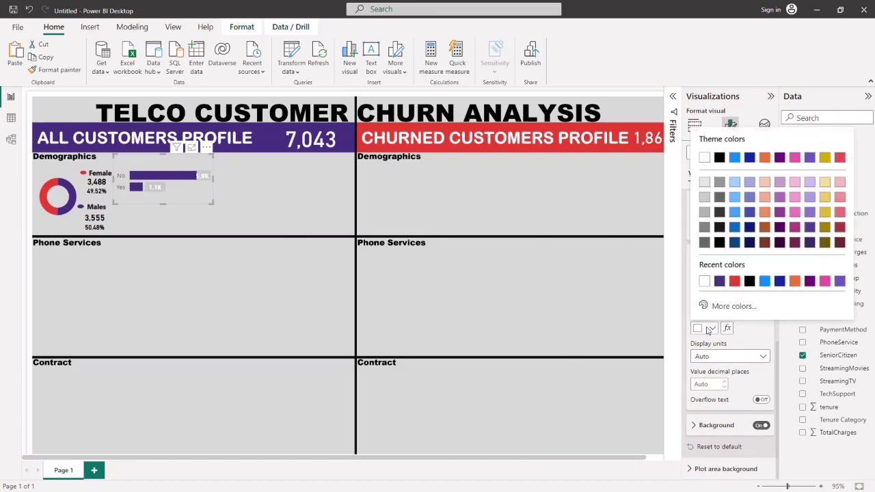
pyautogui.click(749, 283)
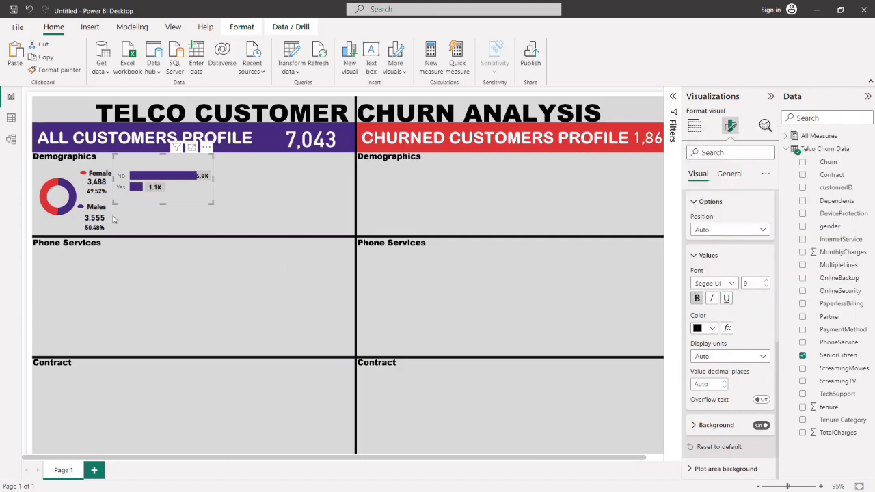
pyautogui.click(694, 257)
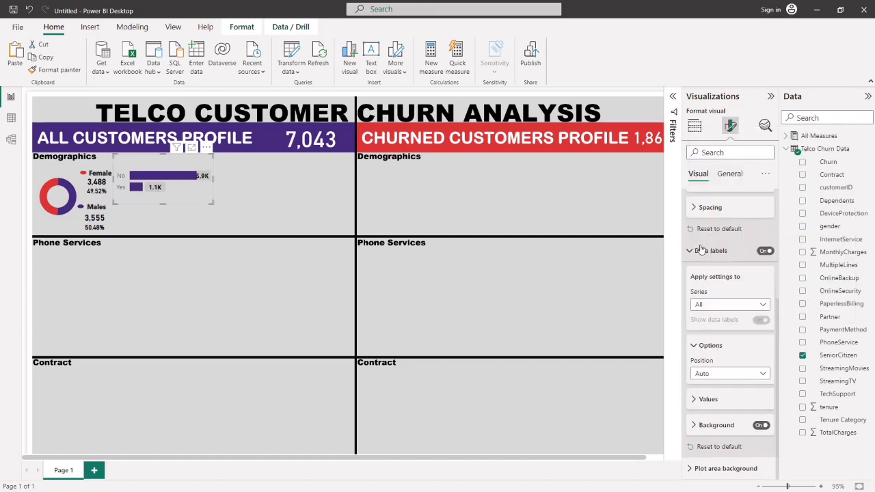
# Turn off the data label background and set the data label position to Outside end.
pyautogui.click(704, 430)
pyautogui.click(760, 425)
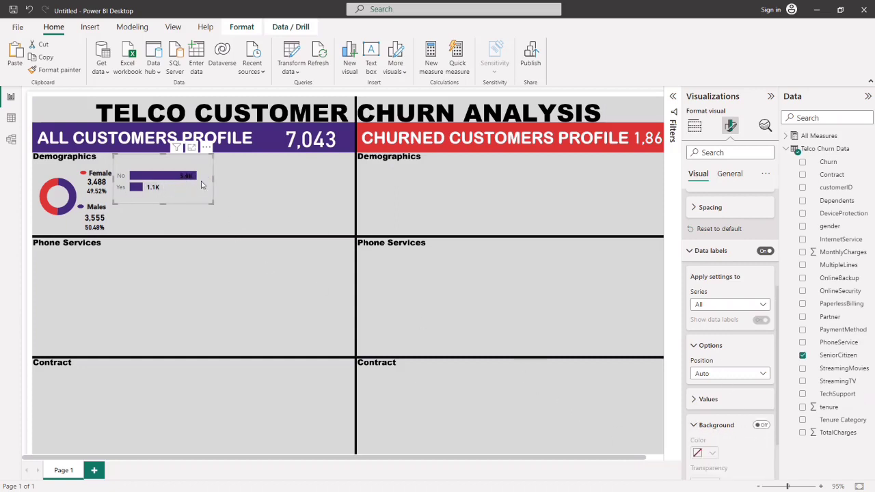
pyautogui.click(717, 376)
pyautogui.click(706, 413)
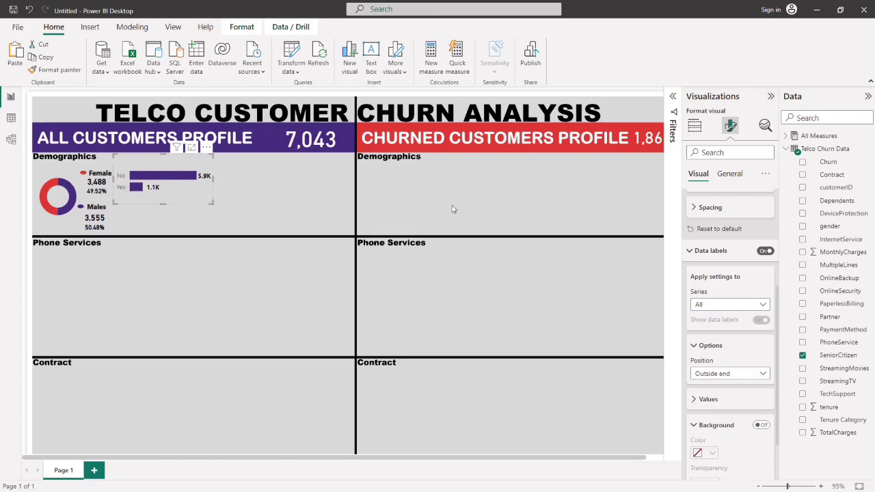
pyautogui.click(693, 347)
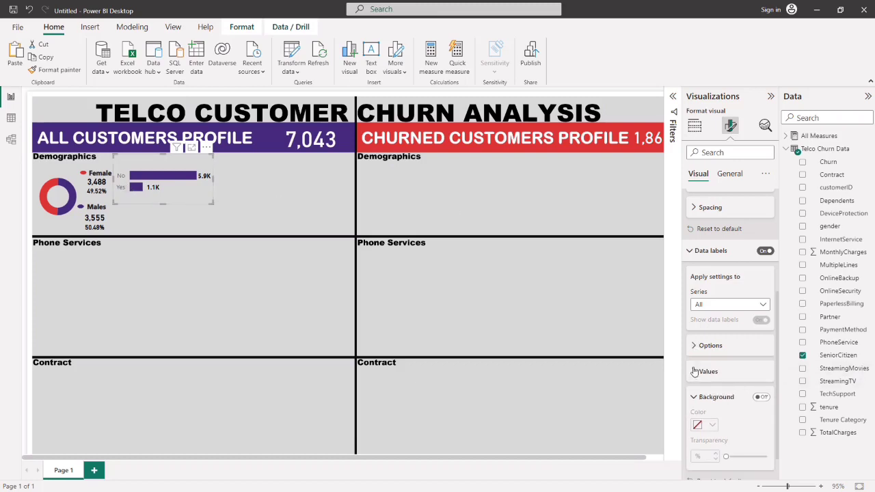
pyautogui.scroll(1, 696, 330)
pyautogui.click(690, 287)
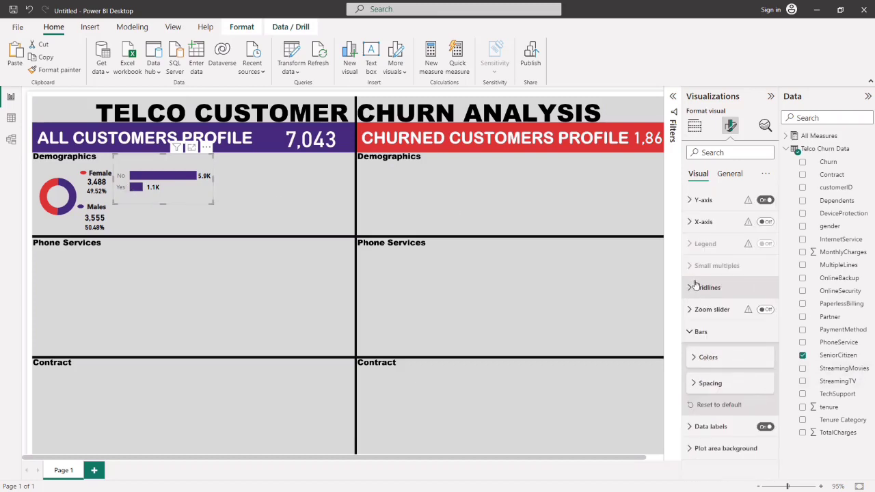
# Format the SeniorCitizen chart's Y-axis values as bold and black.
pyautogui.click(703, 200)
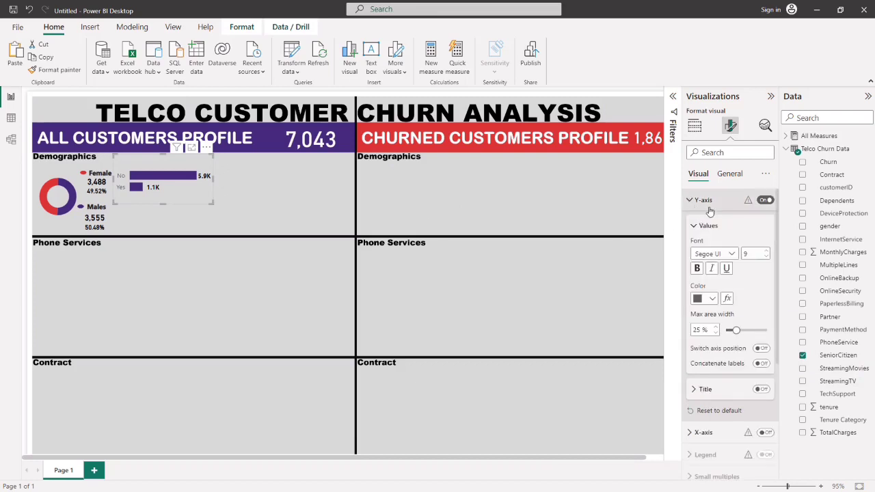
pyautogui.click(712, 299)
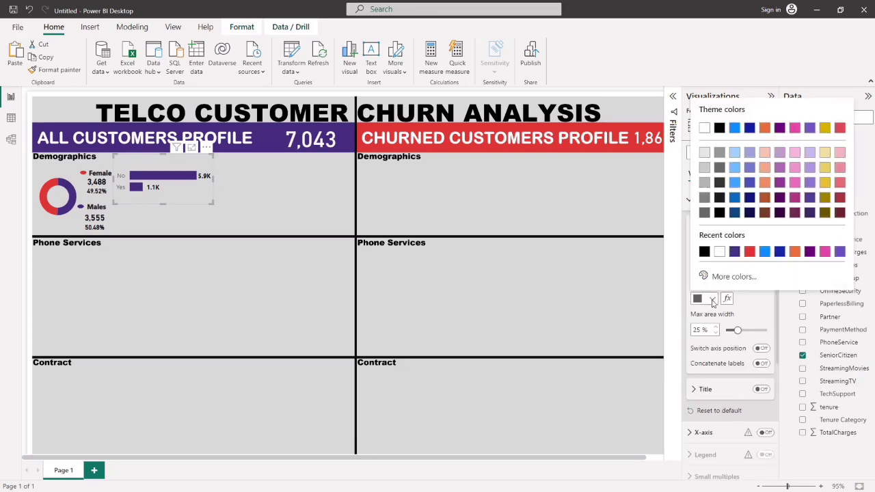
pyautogui.click(704, 252)
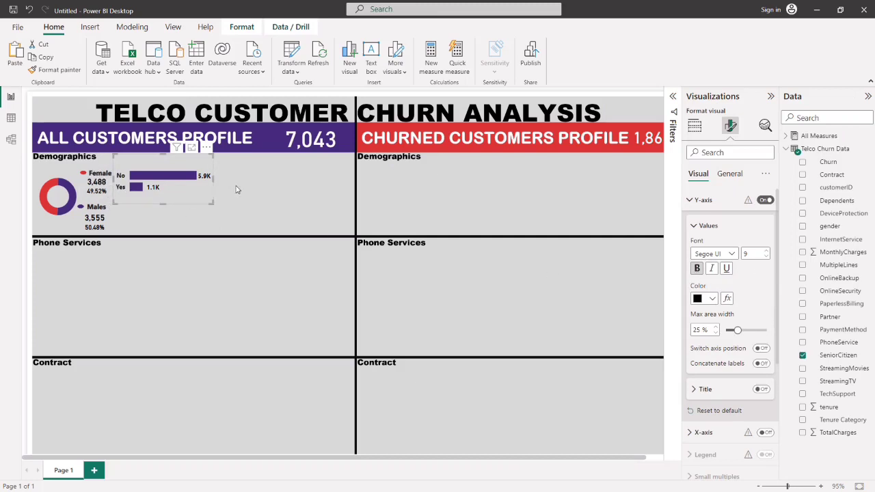
pyautogui.click(299, 199)
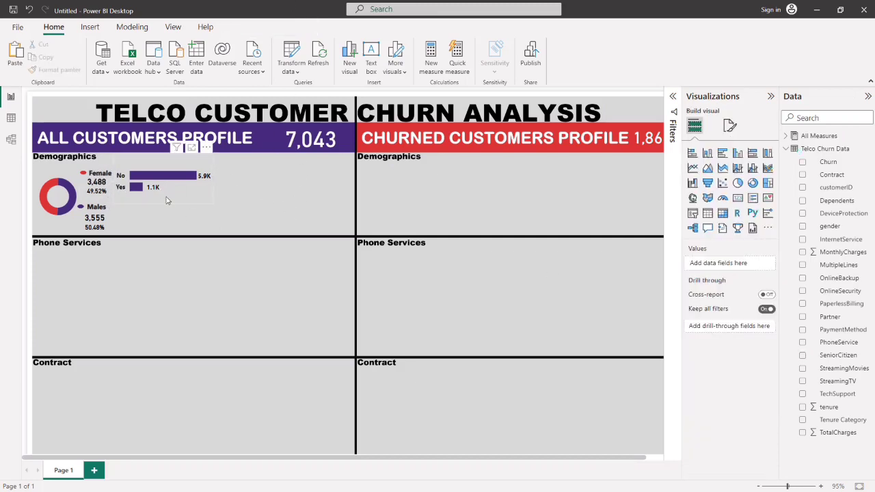
# Move the SeniorCitizen bar chart slightly up and to the right within the Demographics section.
pyautogui.click(171, 197)
pyautogui.moveTo(170, 196); pyautogui.dragTo(173, 196)
pyautogui.click(220, 183)
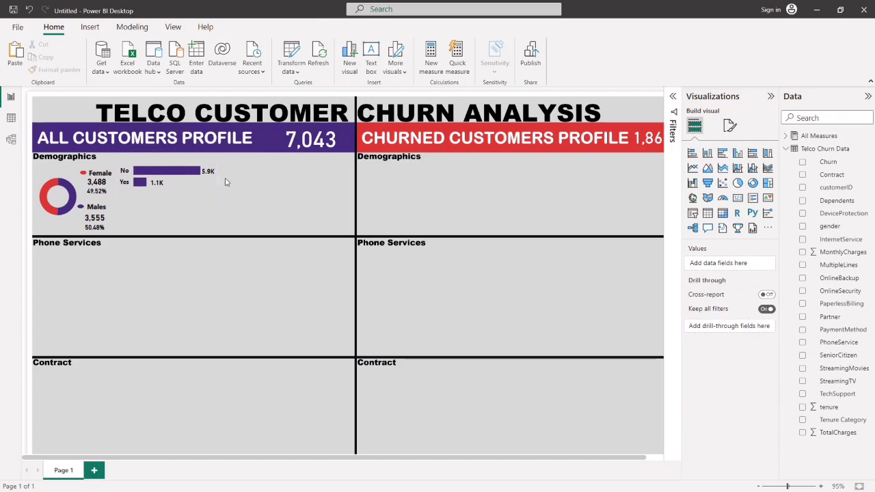
# Duplicate the SeniorCitizen bar chart and place the copy directly below the original.
pyautogui.click(190, 195)
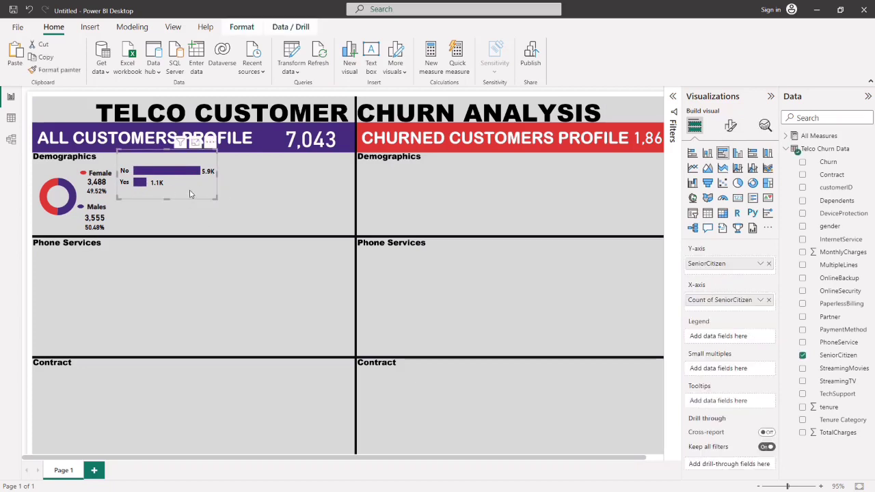
pyautogui.hotkey('ctrl', 'v')
pyautogui.moveTo(191, 192); pyautogui.dragTo(186, 229)
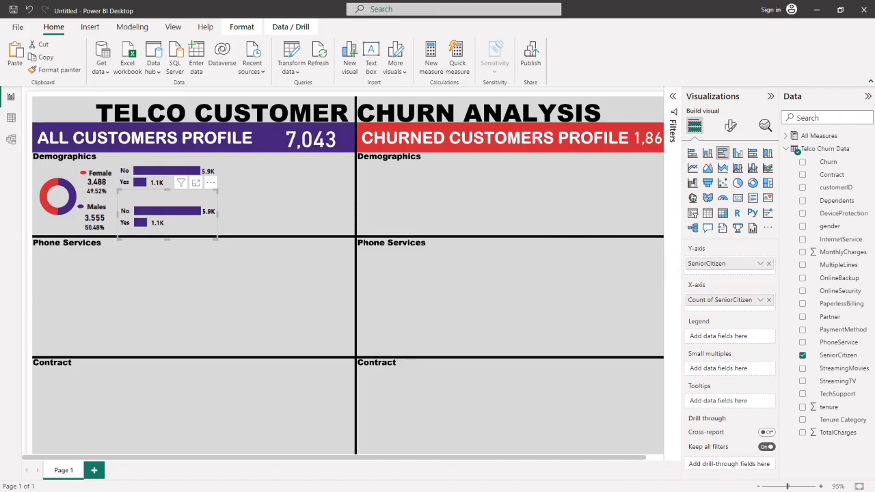
# Replace SeniorCitizen with Partner on the copied chart's Y-axis and its count on the X-axis, and nudge the chart slightly left.
pyautogui.click(769, 263)
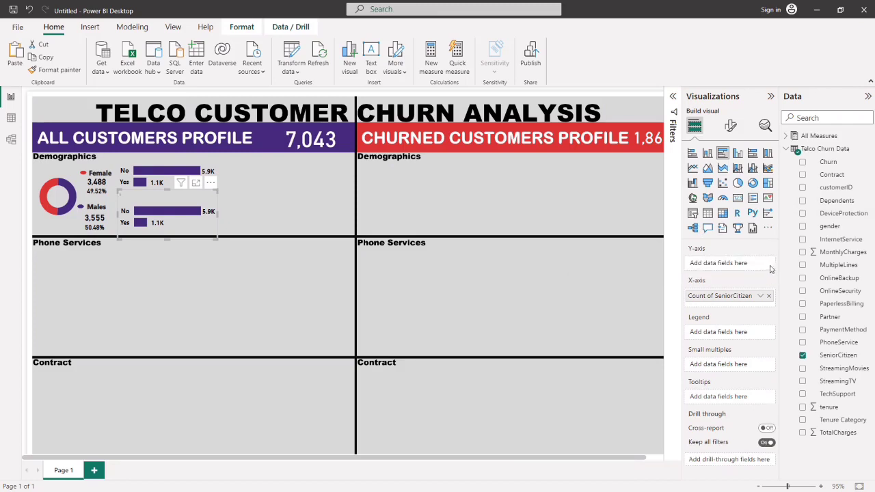
pyautogui.click(835, 354)
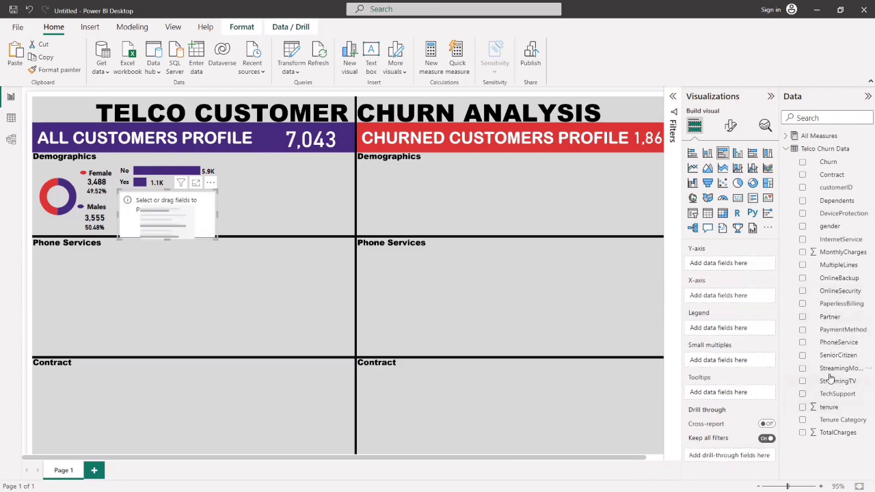
pyautogui.moveTo(786, 306); pyautogui.dragTo(730, 267)
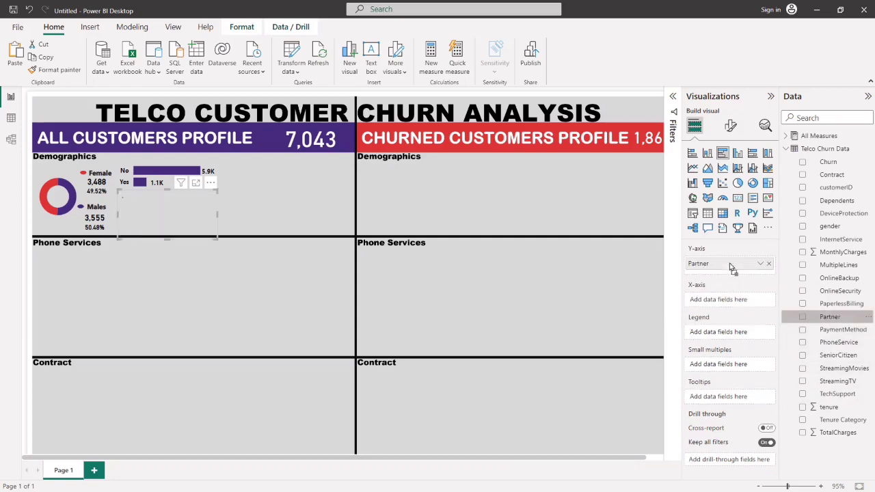
pyautogui.moveTo(829, 317); pyautogui.dragTo(721, 299)
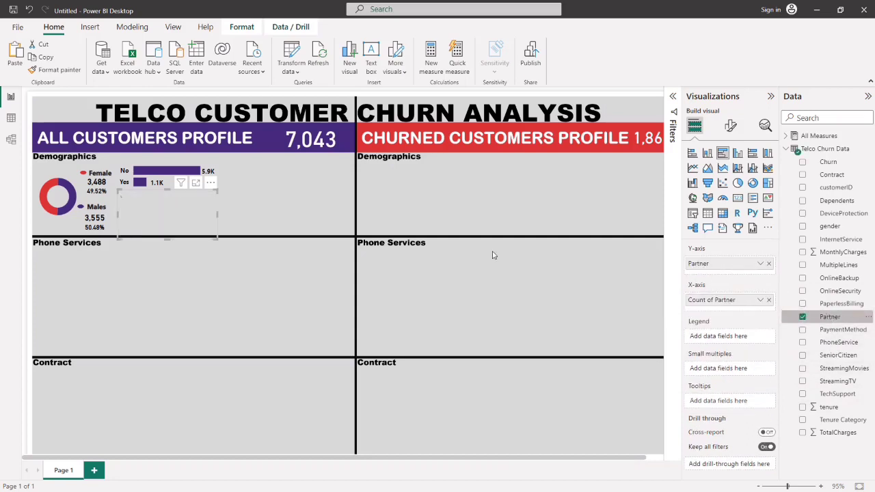
pyautogui.click(296, 210)
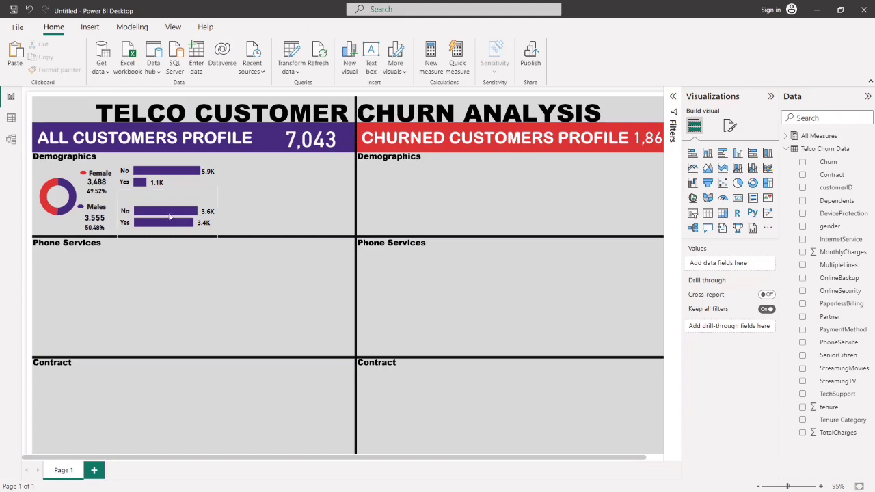
pyautogui.moveTo(166, 202); pyautogui.dragTo(166, 203)
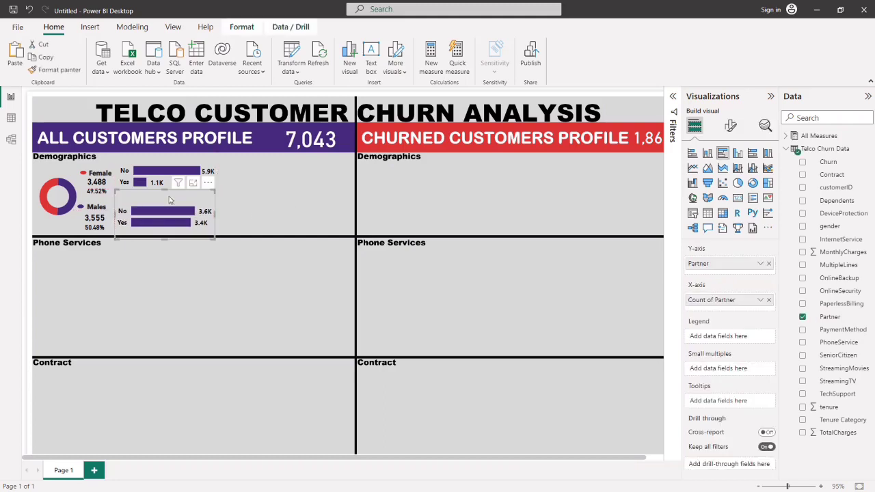
pyautogui.click(257, 203)
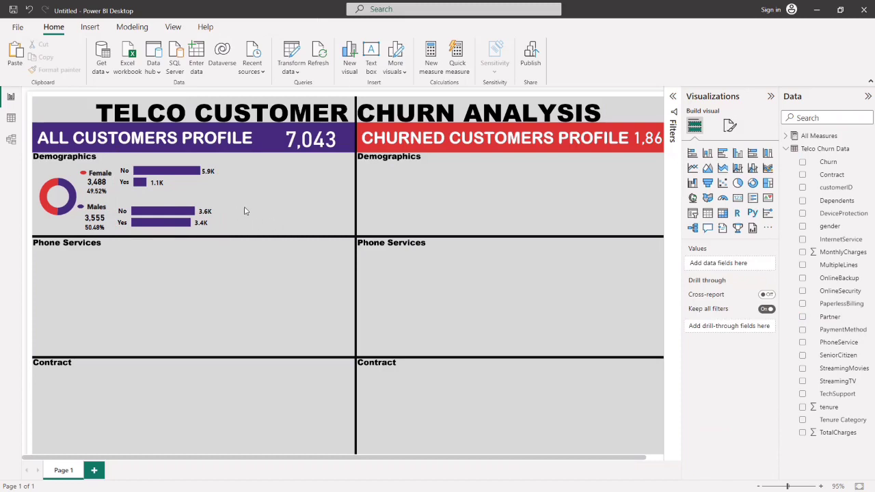
# Duplicate the Female text label and place the copy above the SeniorCitizen bar chart.
pyautogui.click(107, 182)
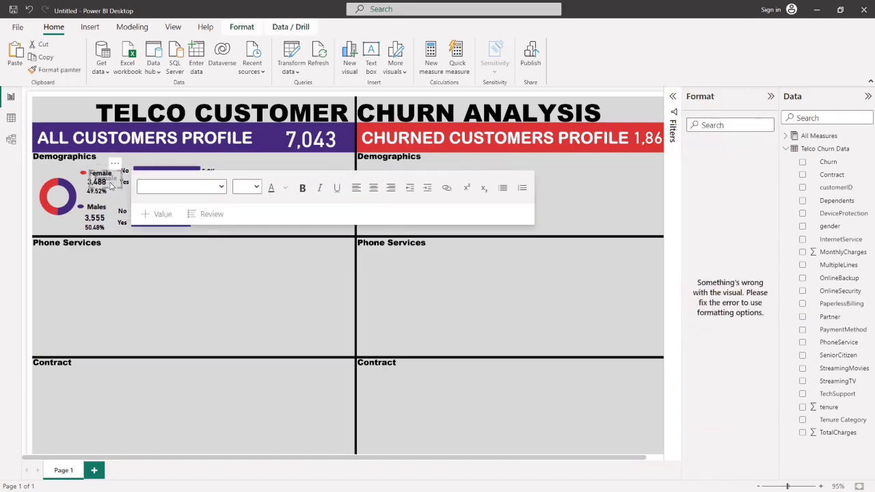
pyautogui.moveTo(110, 185); pyautogui.dragTo(137, 157)
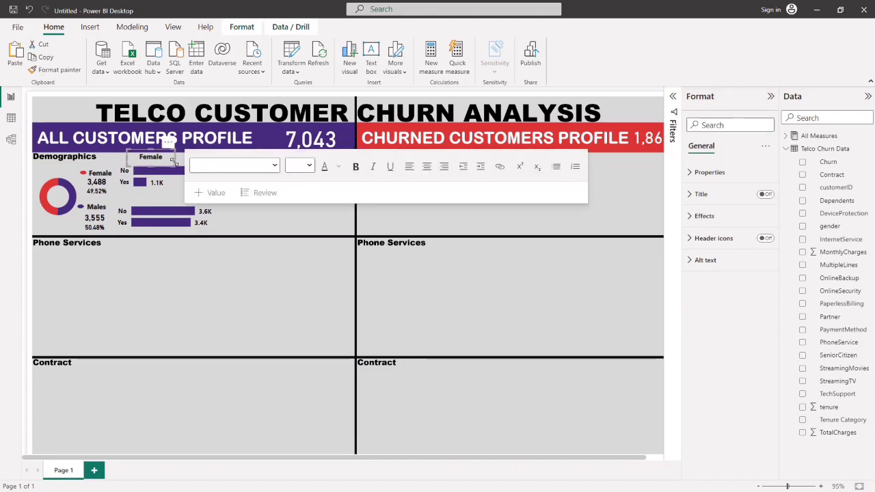
# Widen the copied Female label and centre it above the SeniorCitizen bar chart.
pyautogui.click(183, 162)
pyautogui.click(182, 156)
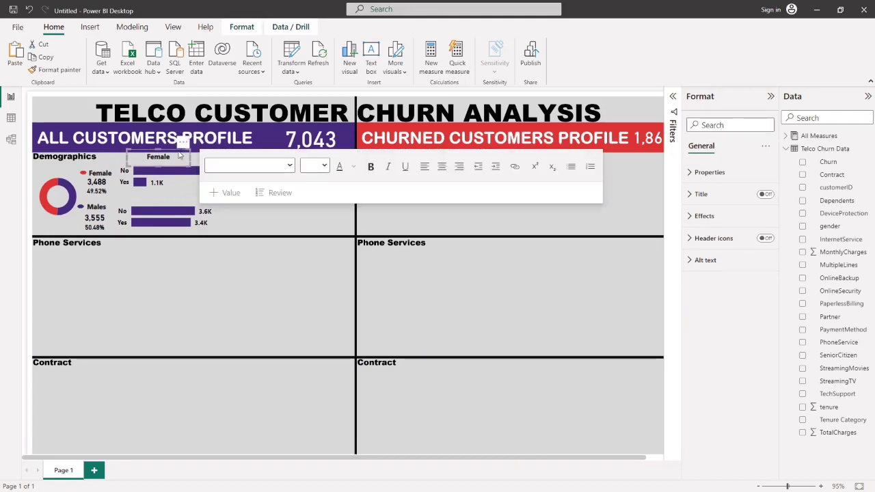
pyautogui.moveTo(176, 165)
pyautogui.mouseDown()
pyautogui.moveTo(183, 172)
pyautogui.moveTo(171, 170)
pyautogui.mouseUp()
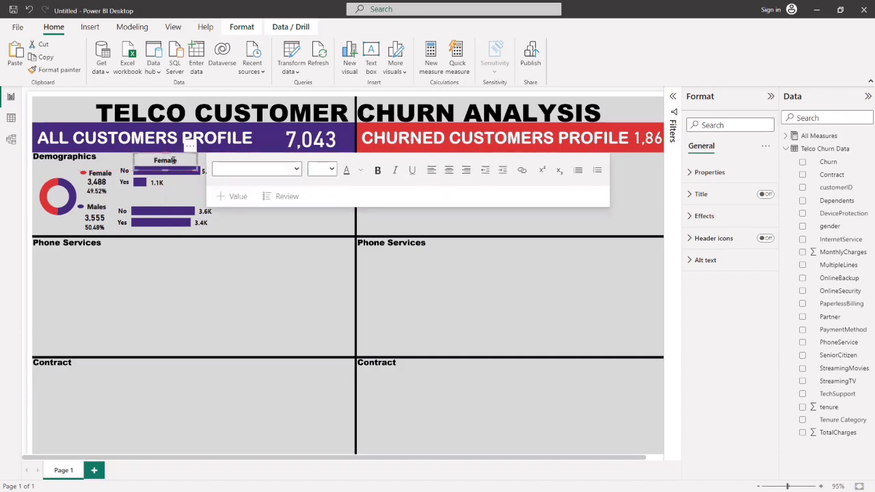
# Replace the text of the copied label above the SeniorCitizen chart with "Senior Citizens".
pyautogui.click(176, 160)
pyautogui.press('BackSpace')
pyautogui.press('BackSpace')
pyautogui.press('BackSpace')
pyautogui.press('BackSpace')
pyautogui.press('BackSpace')
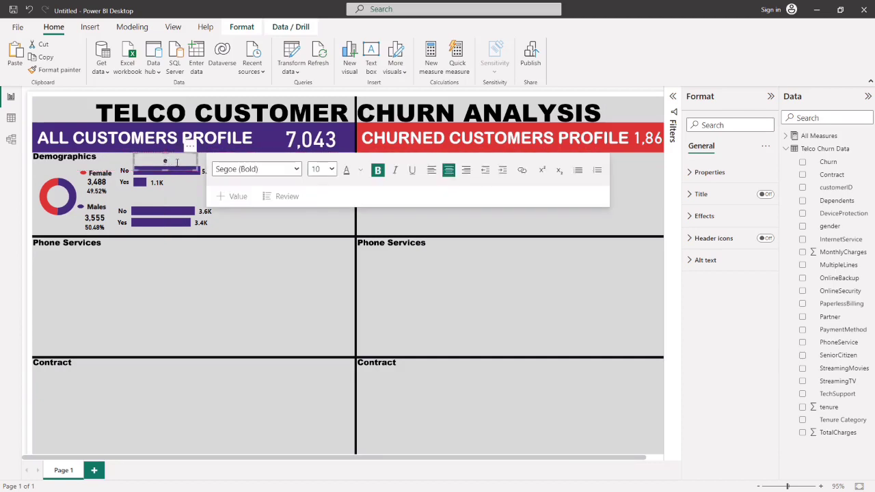
pyautogui.write('Senior Citize')
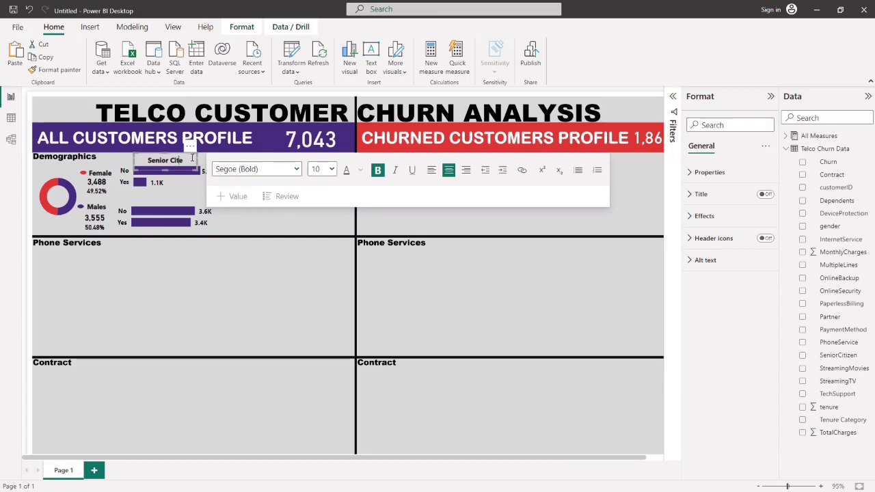
pyautogui.write('ns')
pyautogui.click(292, 238)
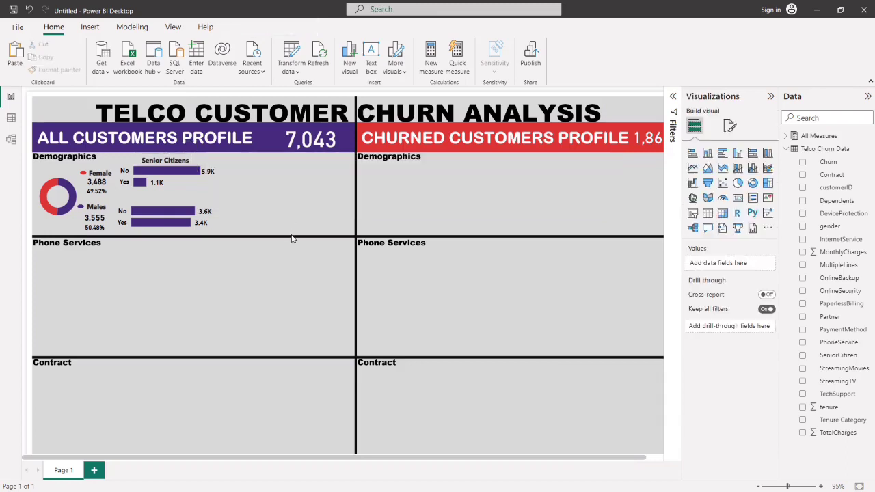
# Nudge the Senior Citizens label slightly up and to the right above its bar chart.
pyautogui.click(190, 172)
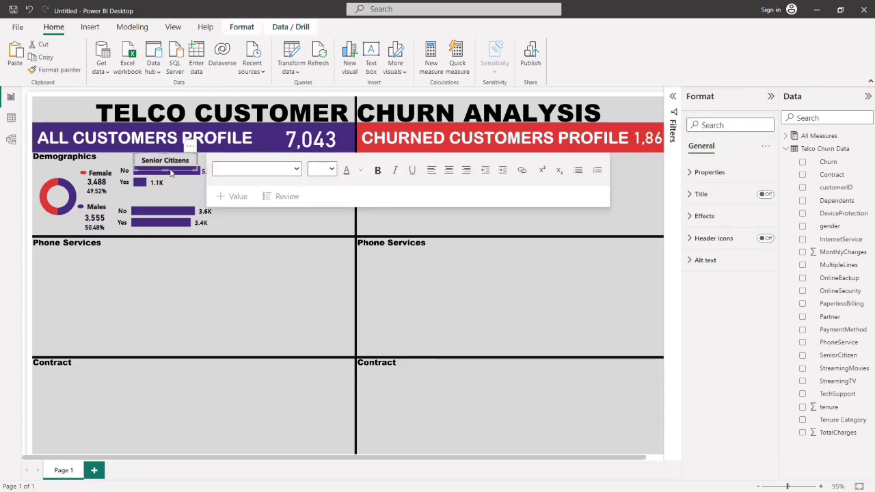
pyautogui.moveTo(165, 168); pyautogui.dragTo(183, 171)
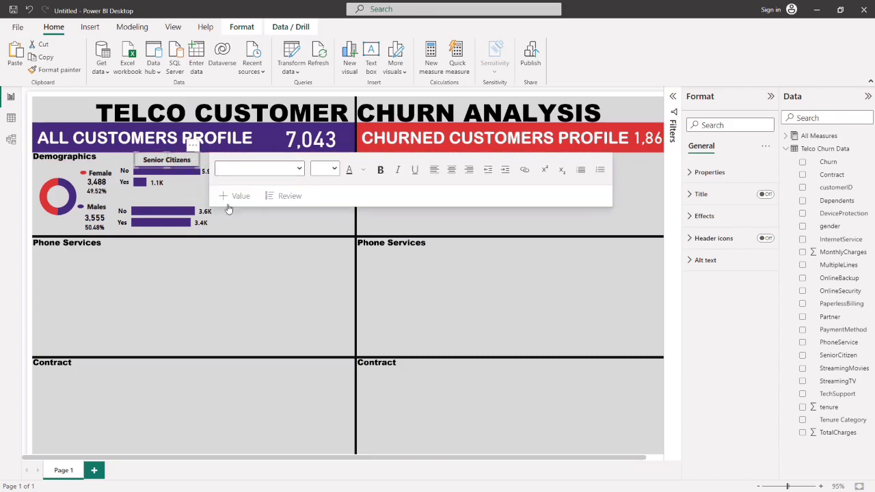
pyautogui.click(252, 229)
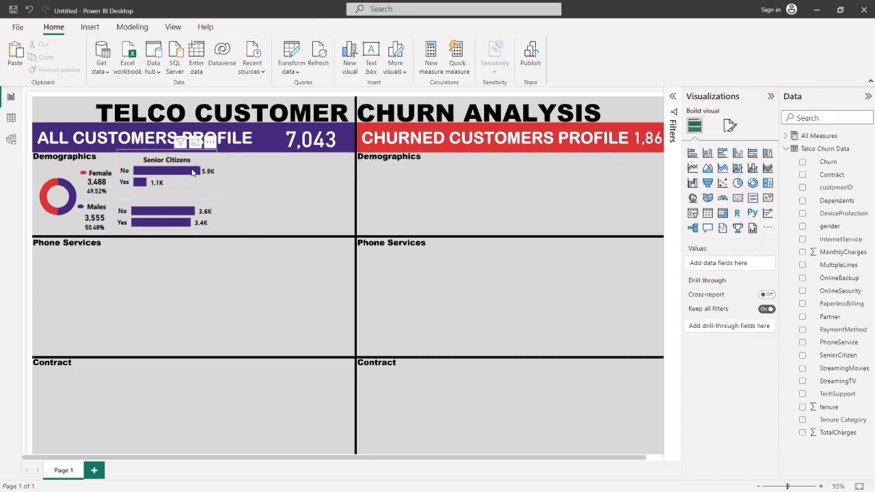
# Duplicate the Senior Citizens label and place the copy directly above the Partner bar chart.
pyautogui.click(194, 171)
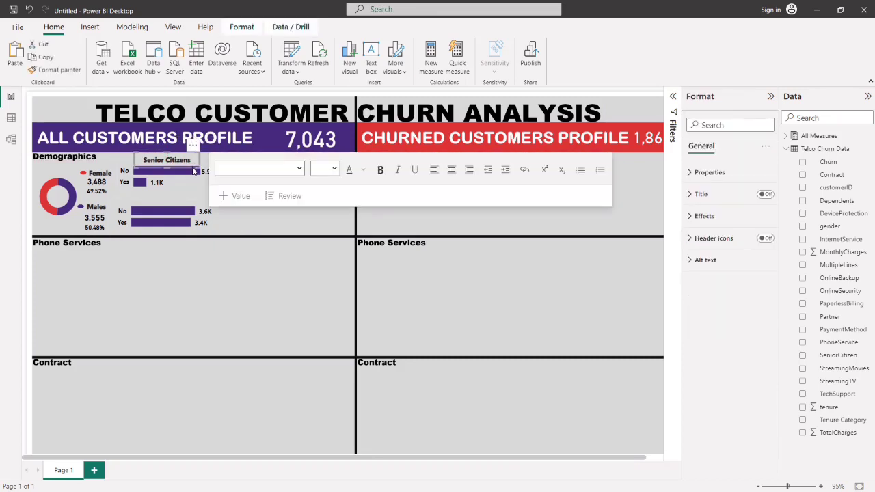
pyautogui.hotkey('ctrl', 'c')
pyautogui.hotkey('ctrl', 'v')
pyautogui.moveTo(194, 171); pyautogui.dragTo(176, 208)
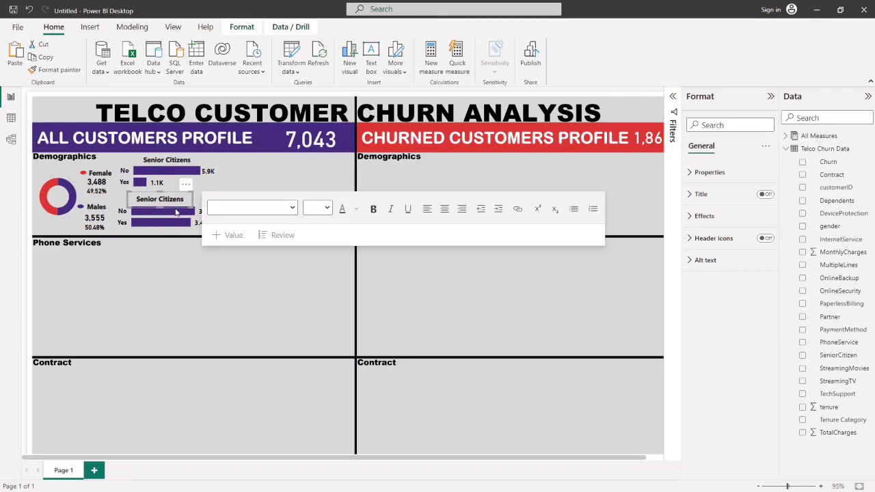
pyautogui.press('Escape')
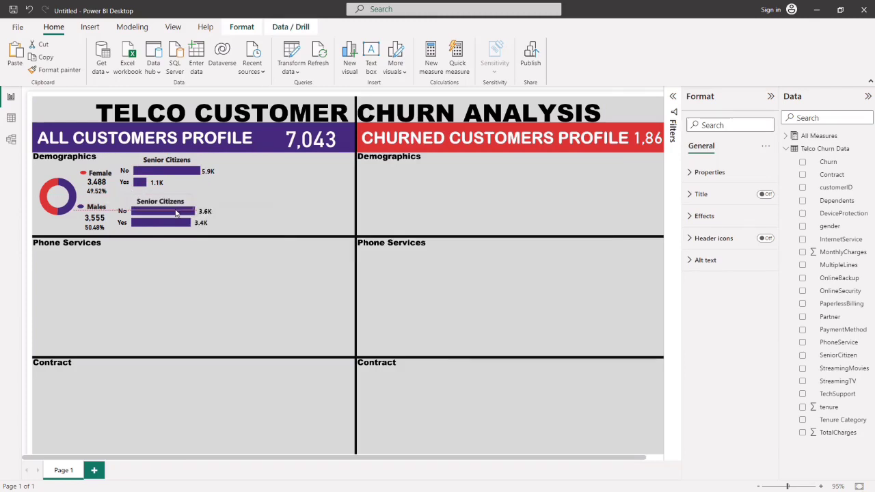
# Replace the text of the label above the Partner bar chart with "Partners?".
pyautogui.click(175, 201)
pyautogui.hotkey('ctrl', 'a')
pyautogui.write('s')
pyautogui.write('art')
pyautogui.write('ners')
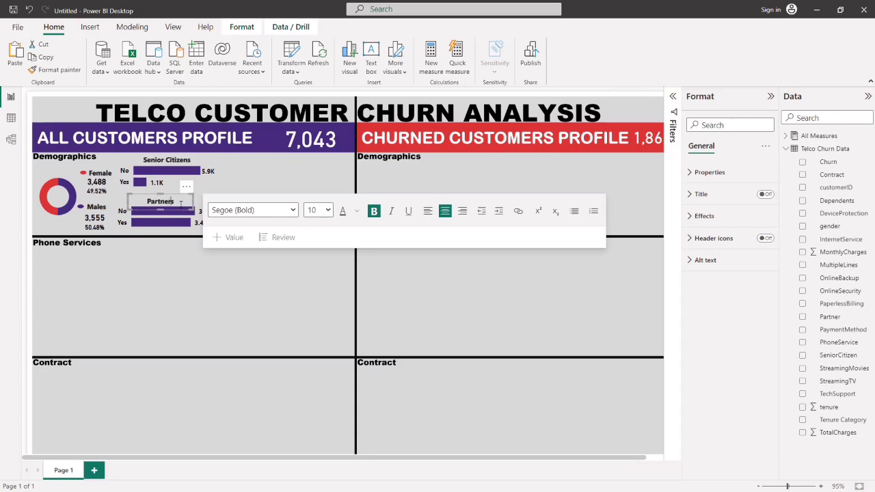
pyautogui.write('?')
pyautogui.click(254, 177)
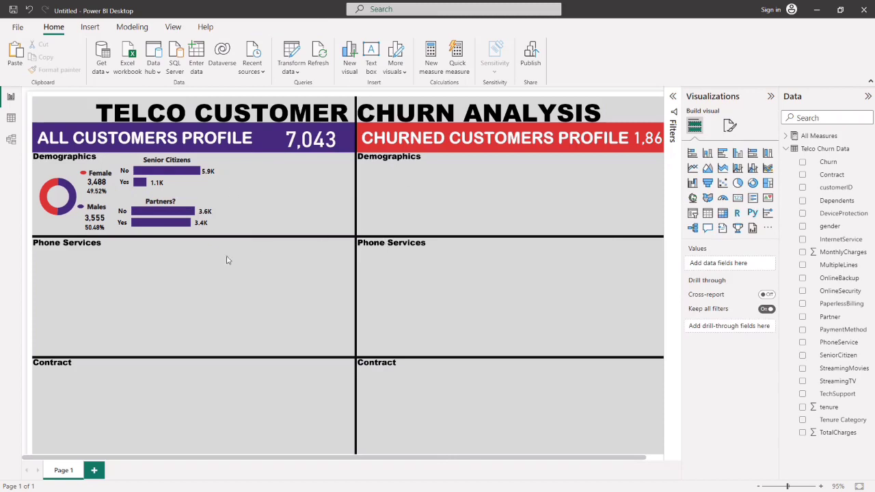
# Move the Partner chart and its label to the right, and place a copy of the SeniorCitizen chart below the original.
pyautogui.click(171, 184)
pyautogui.moveTo(175, 188); pyautogui.dragTo(280, 186)
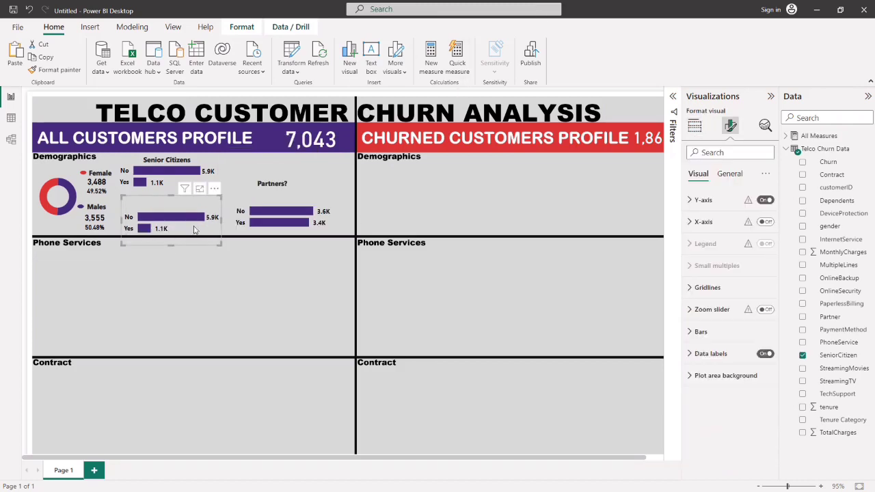
pyautogui.moveTo(174, 210); pyautogui.dragTo(171, 206)
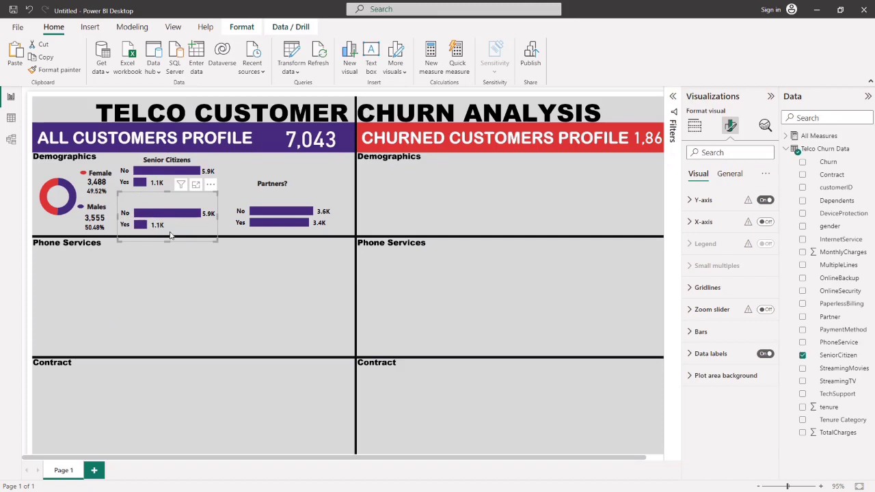
pyautogui.click(203, 268)
# Replace SeniorCitizen with Dependents on the copied chart's Y-axis and with the count of Dependents on its X-axis.
pyautogui.click(272, 199)
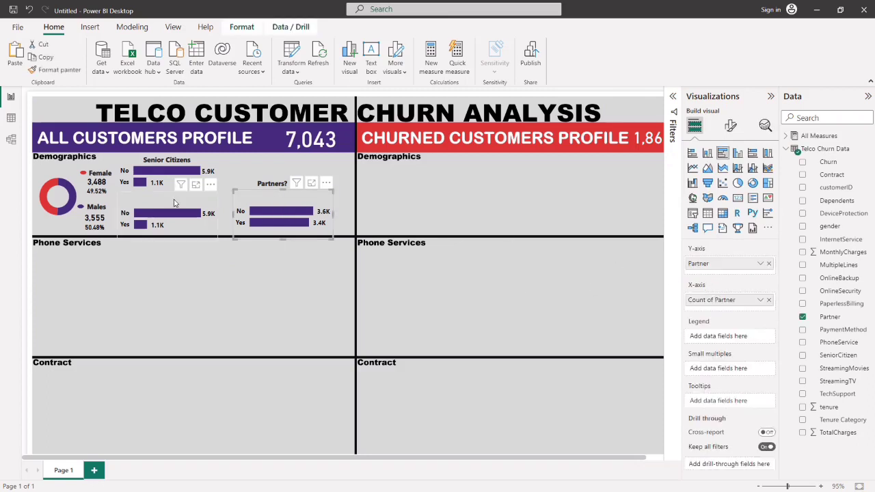
pyautogui.click(193, 218)
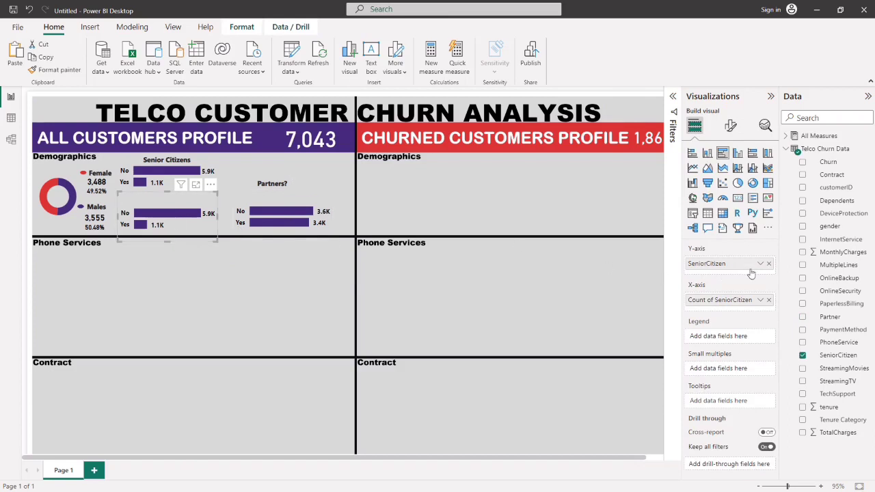
pyautogui.click(768, 263)
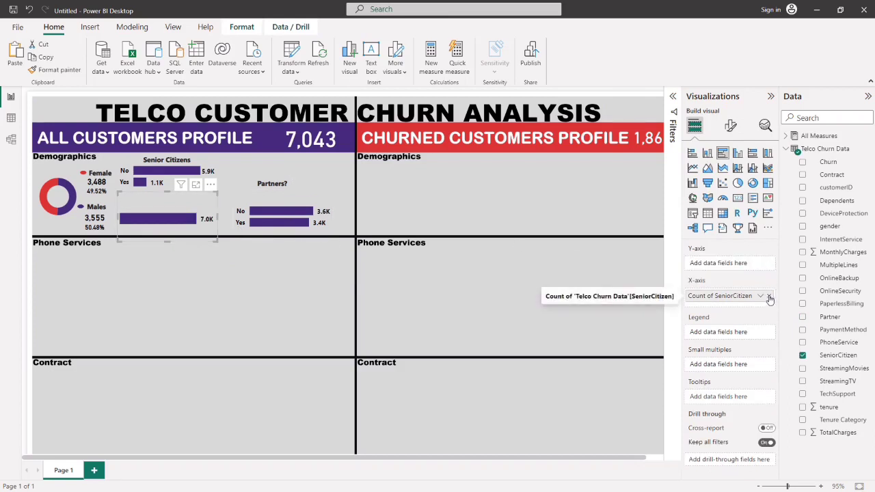
pyautogui.click(768, 296)
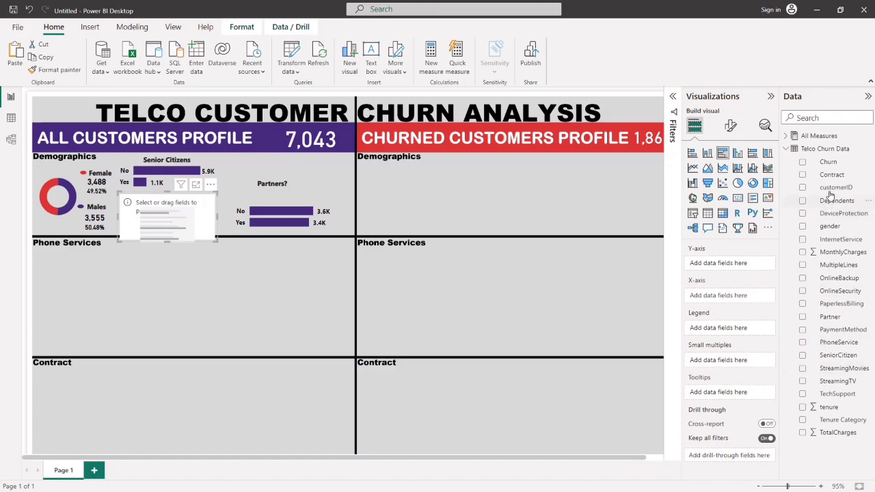
pyautogui.moveTo(833, 202); pyautogui.dragTo(745, 267)
pyautogui.moveTo(825, 204); pyautogui.dragTo(732, 302)
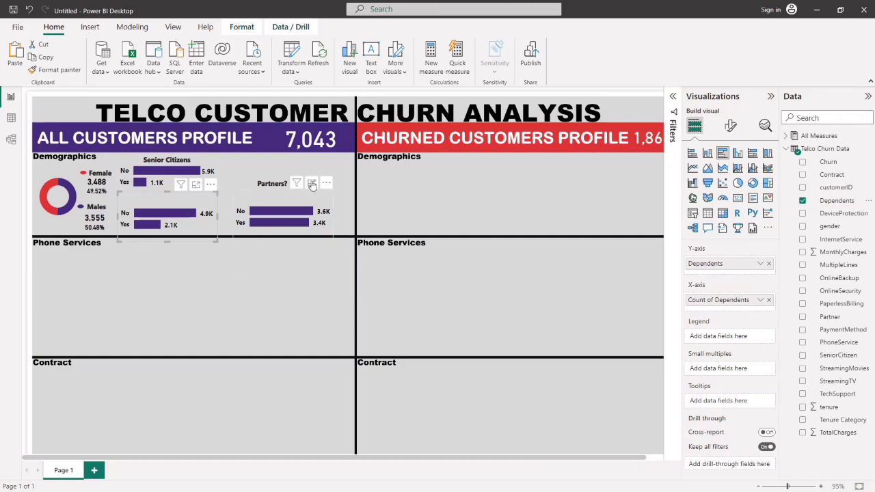
# Duplicate the Partners? label and place the copy above the Dependents bar chart.
pyautogui.click(301, 174)
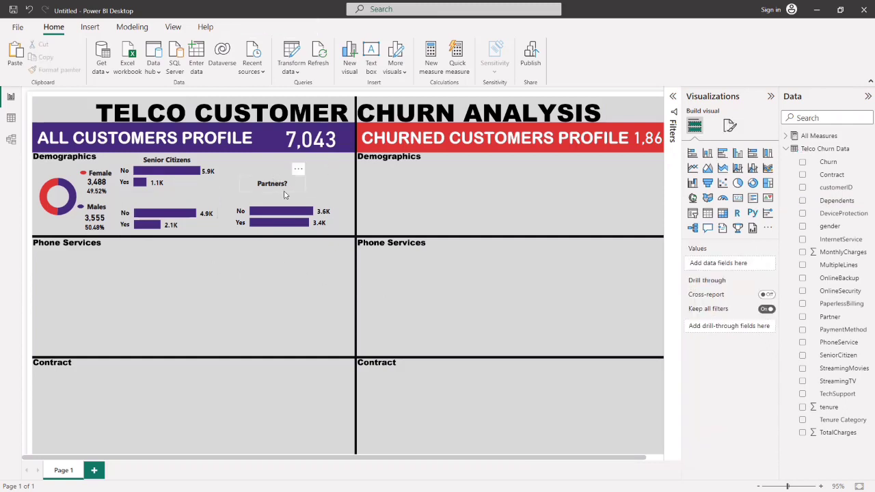
pyautogui.click(286, 195)
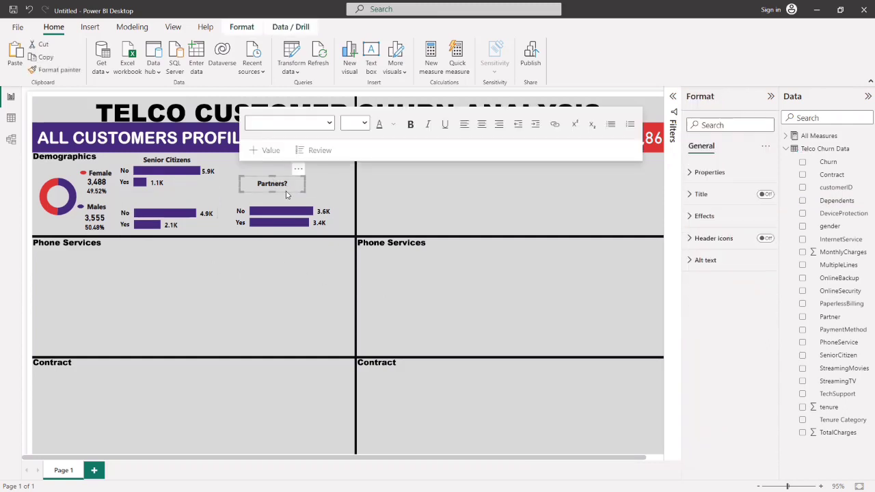
pyautogui.hotkey('ctrl', 'c')
pyautogui.hotkey('ctrl', 'v')
pyautogui.moveTo(287, 196); pyautogui.dragTo(175, 211)
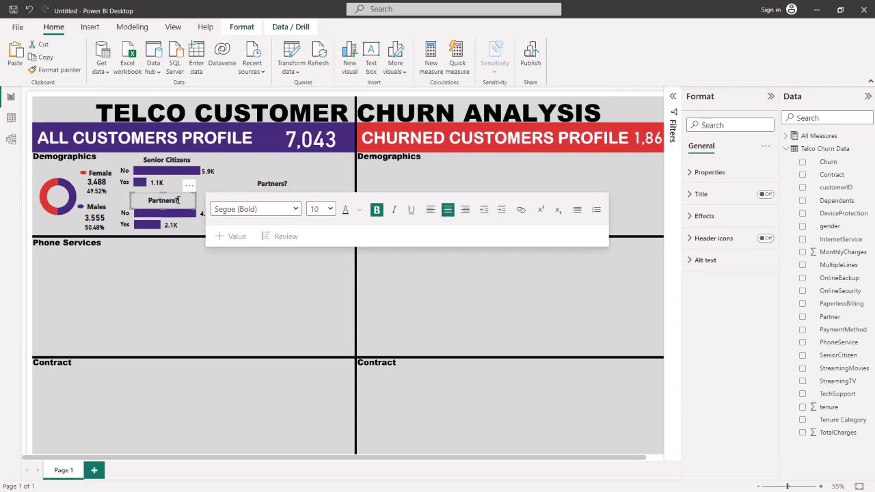
# Change the text of the label above the Dependents bar chart to "Dependent?".
pyautogui.press('BackSpace')
pyautogui.press('BackSpace')
pyautogui.press('BackSpace')
pyautogui.press('BackSpace')
pyautogui.press('BackSpace')
pyautogui.press('BackSpace')
pyautogui.press('BackSpace')
pyautogui.press('BackSpace')
pyautogui.write('Dependent')
pyautogui.click(185, 290)
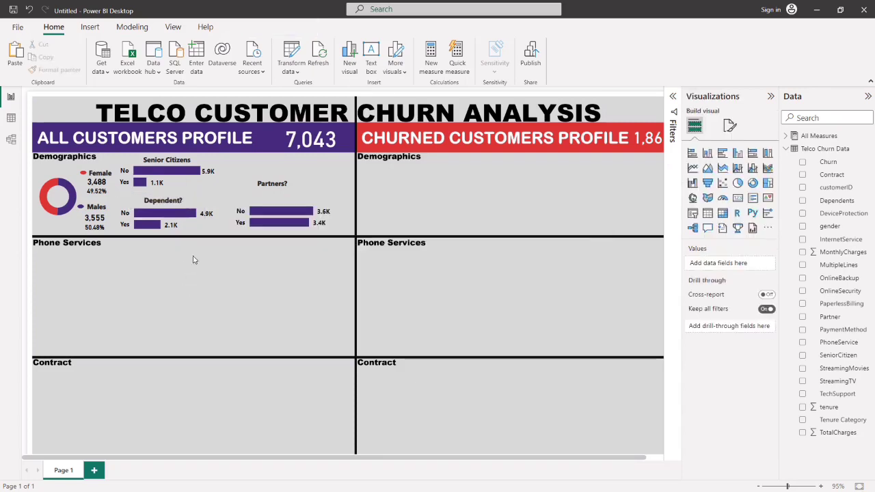
# Convert the Partner bar chart to a stacked column chart and move the Partners? label higher above it.
pyautogui.click(281, 202)
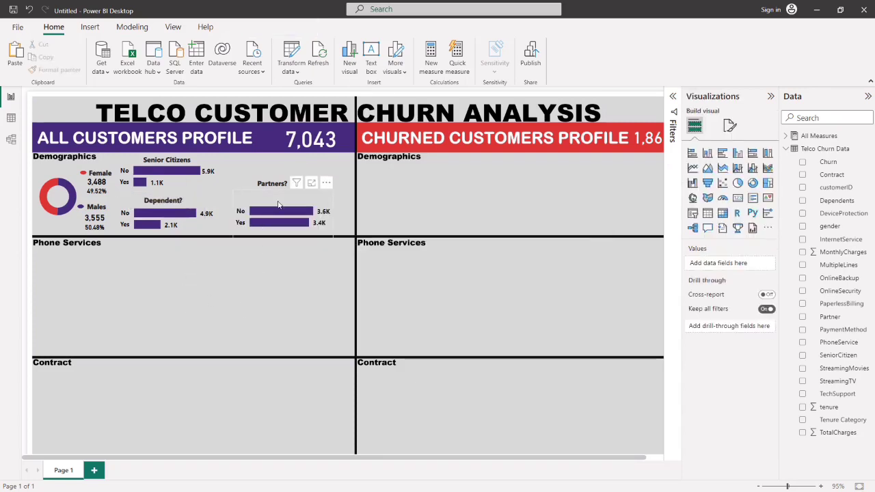
pyautogui.click(707, 153)
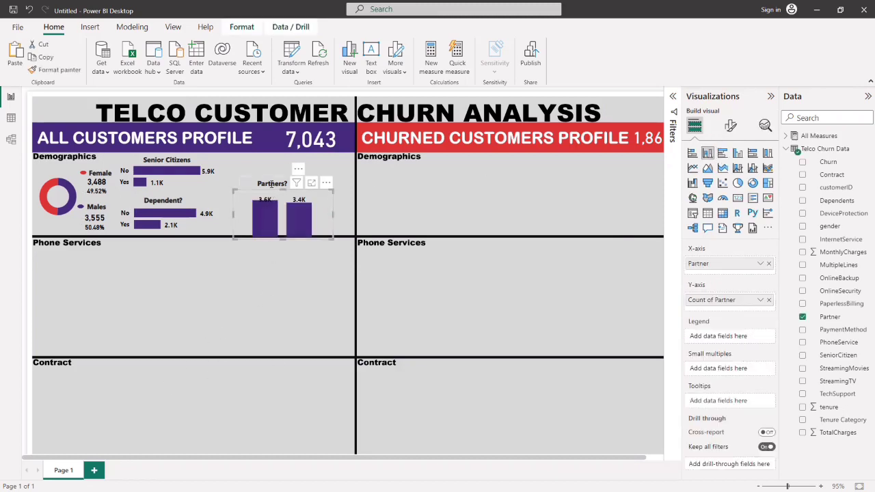
pyautogui.doubleClick(271, 181)
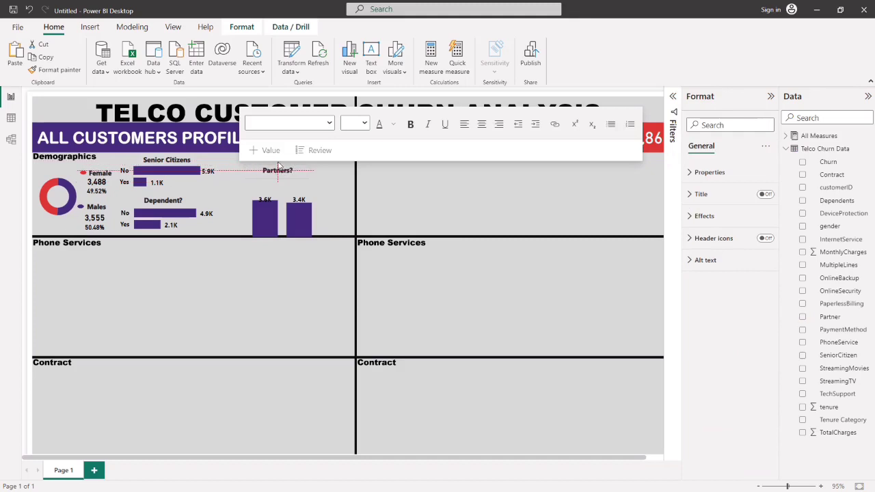
# Extend the upper edge of the Partner column chart upward to just below the Partners? label.
pyautogui.click(283, 191)
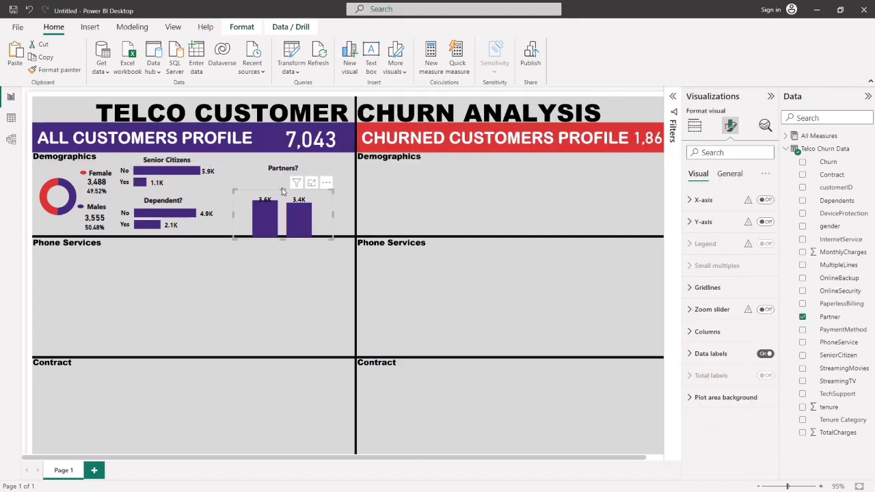
pyautogui.moveTo(282, 191); pyautogui.dragTo(283, 172)
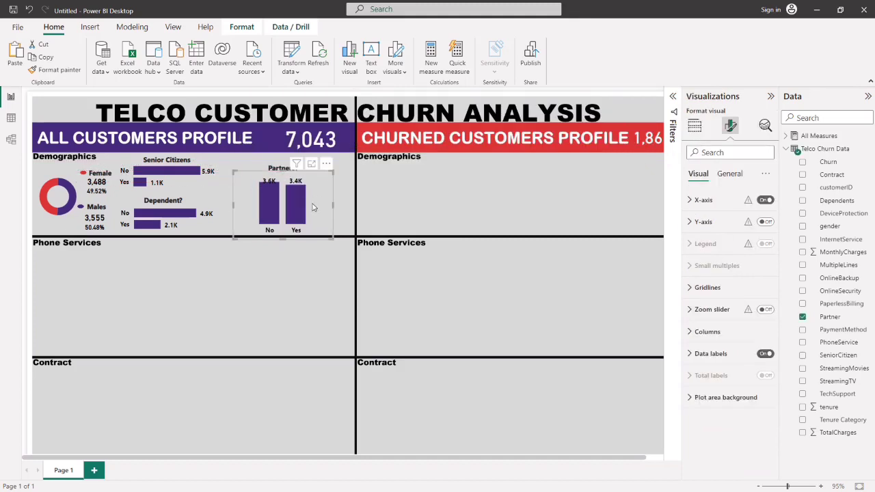
pyautogui.click(280, 274)
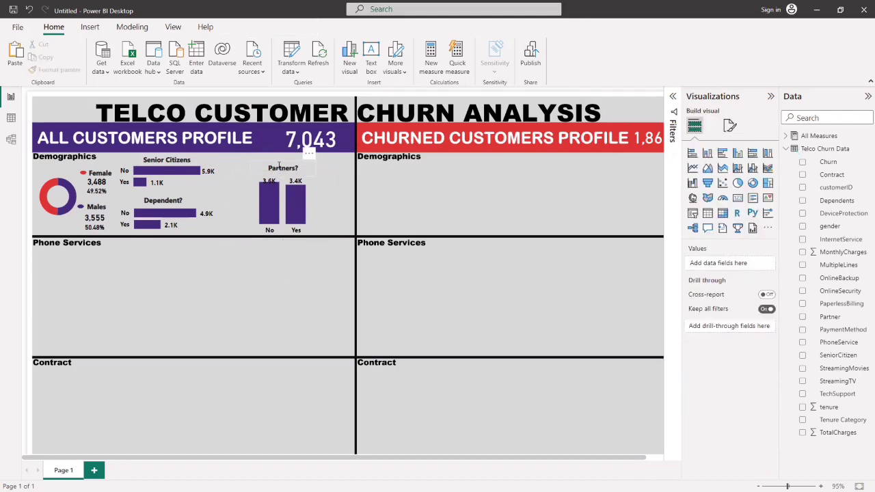
# Raise the Partners? label to line up with the Senior Citizens label.
pyautogui.click(279, 169)
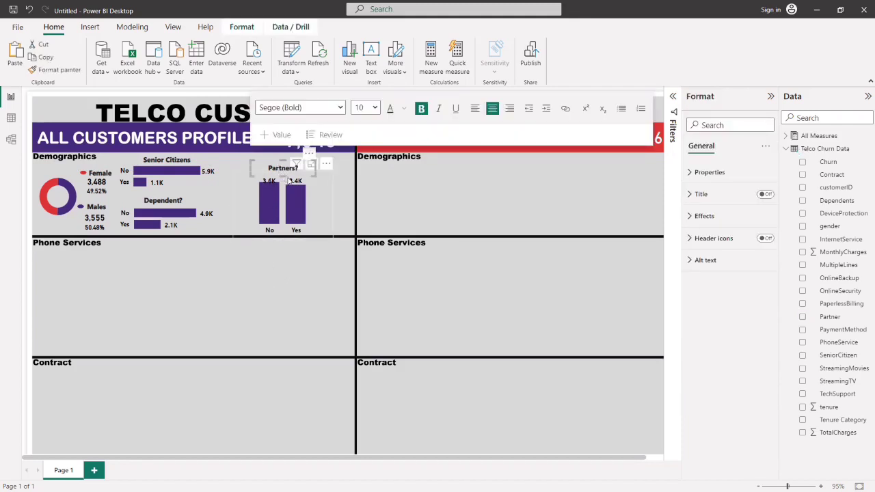
pyautogui.click(291, 175)
pyautogui.click(291, 173)
pyautogui.click(235, 306)
# Move the Partner column chart up, stretch it taller towards its label, and shift it slightly right.
pyautogui.click(254, 185)
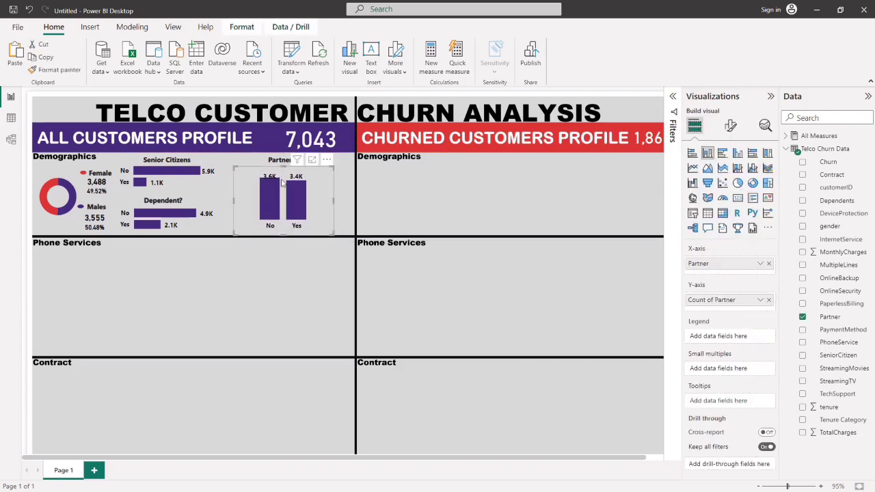
pyautogui.write('s?')
pyautogui.click(243, 290)
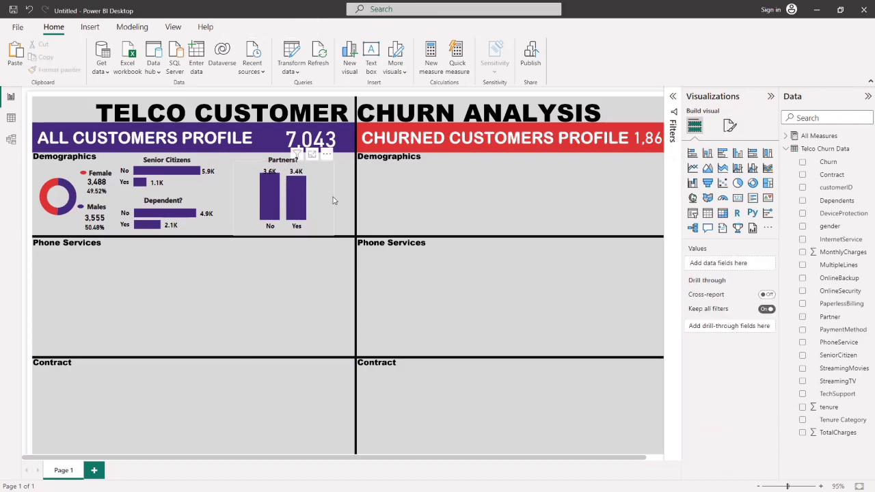
pyautogui.moveTo(329, 201); pyautogui.dragTo(340, 202)
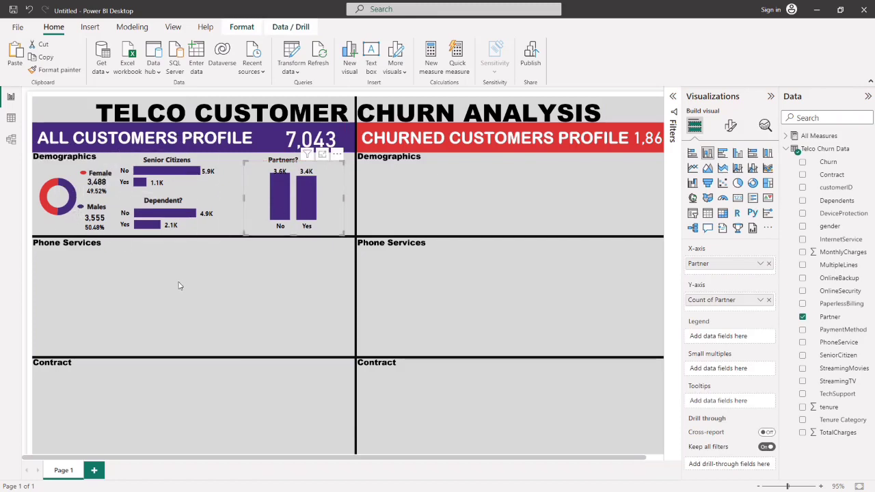
pyautogui.click(319, 252)
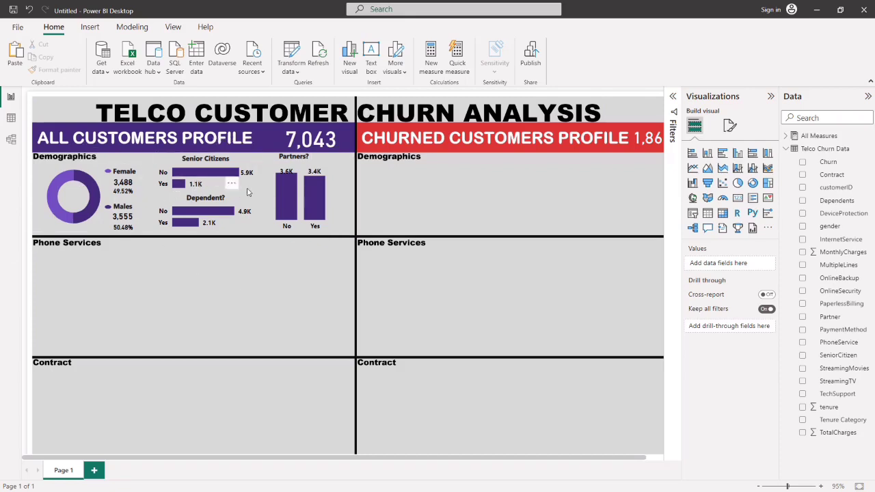
# Check the slice colours set for male and female in the gender donut chart.
pyautogui.click(76, 194)
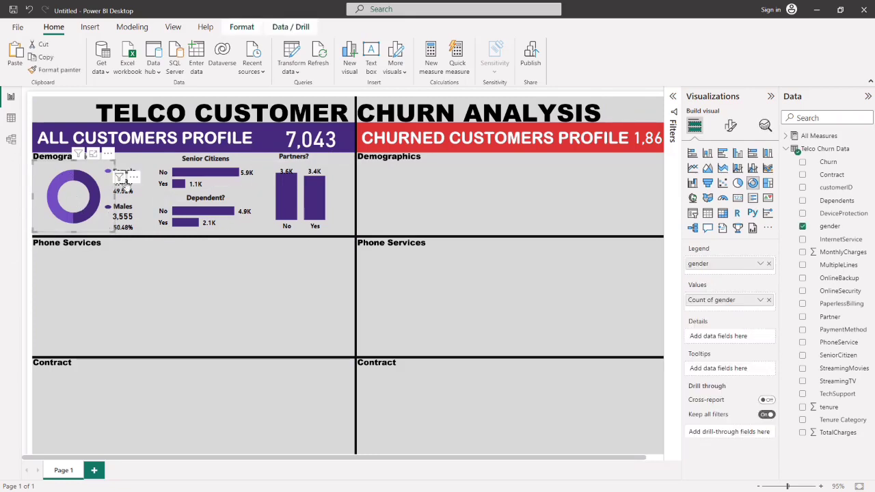
pyautogui.click(731, 128)
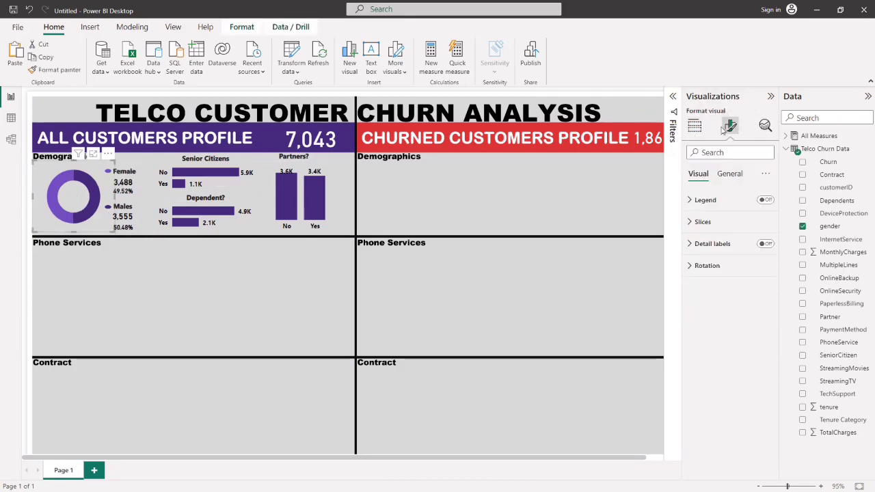
pyautogui.click(703, 221)
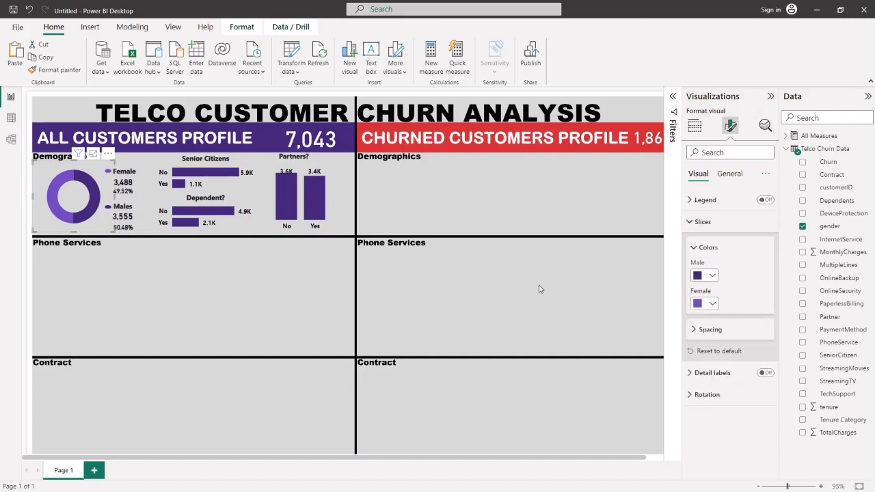
pyautogui.click(490, 313)
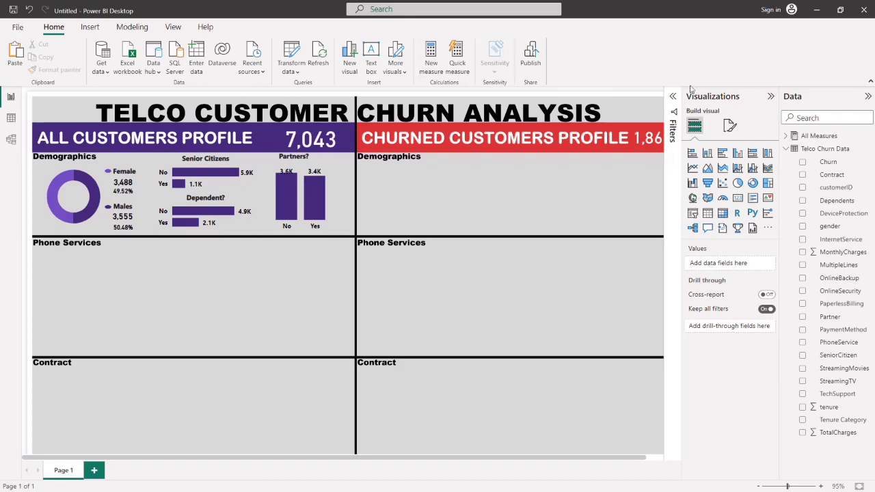
# Place a copy of the gender donut chart in the Demographics section under Churned Customers Profile.
pyautogui.click(771, 97)
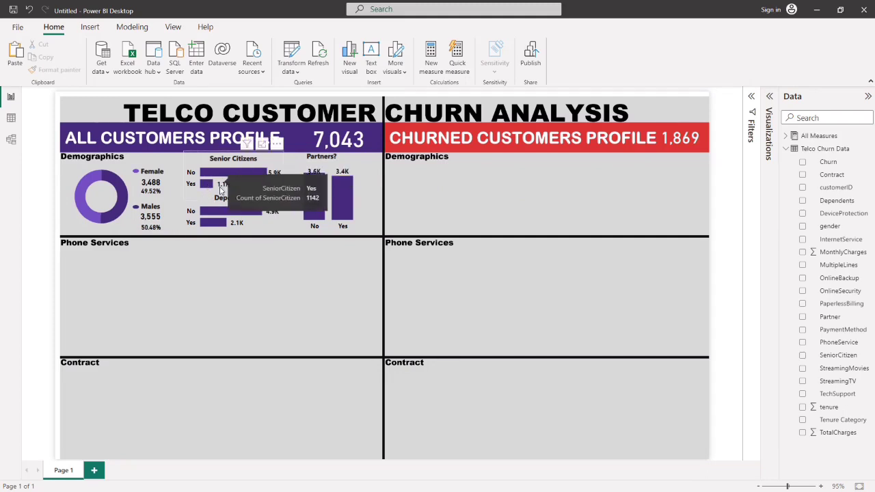
pyautogui.click(122, 224)
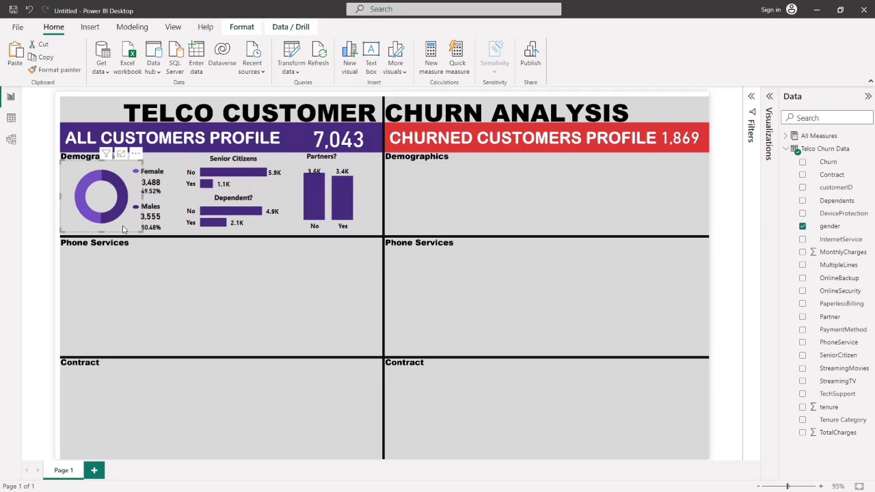
pyautogui.moveTo(127, 228); pyautogui.dragTo(441, 222)
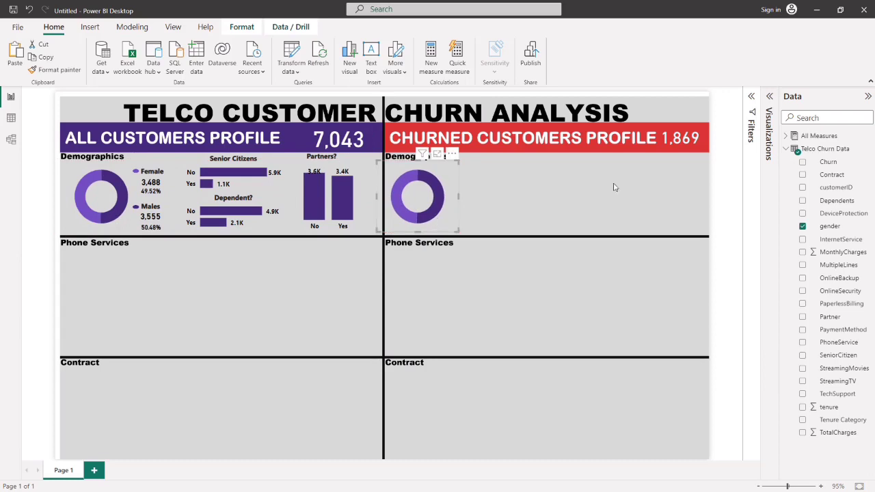
# Replace the copied donut chart's value field with the Total Churned Customers measure and check its gender slices.
pyautogui.click(769, 96)
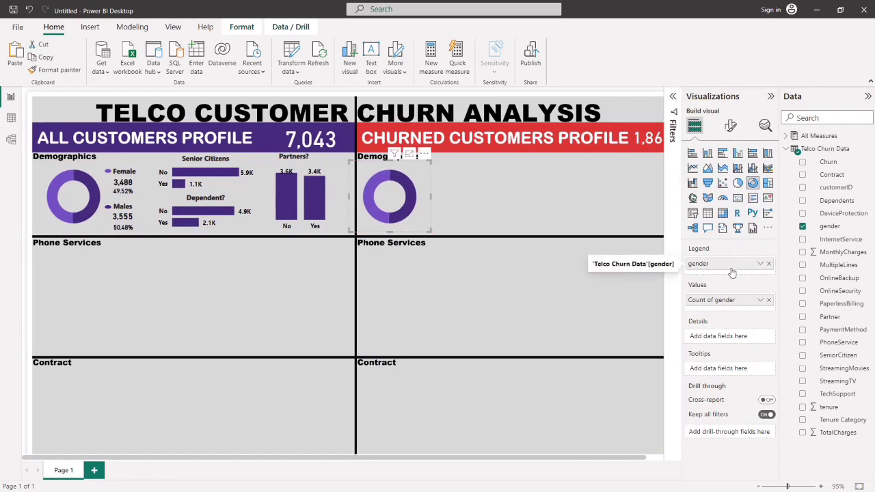
pyautogui.click(769, 301)
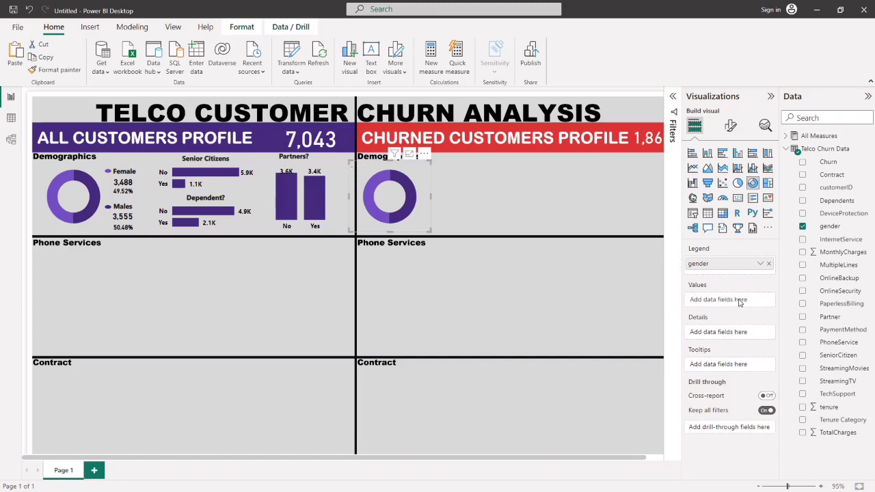
pyautogui.click(785, 148)
pyautogui.click(786, 136)
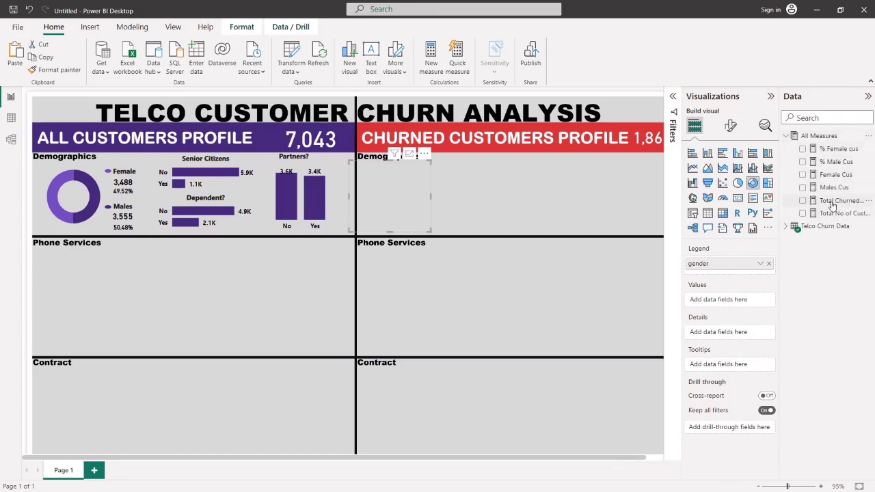
pyautogui.moveTo(841, 206); pyautogui.dragTo(739, 304)
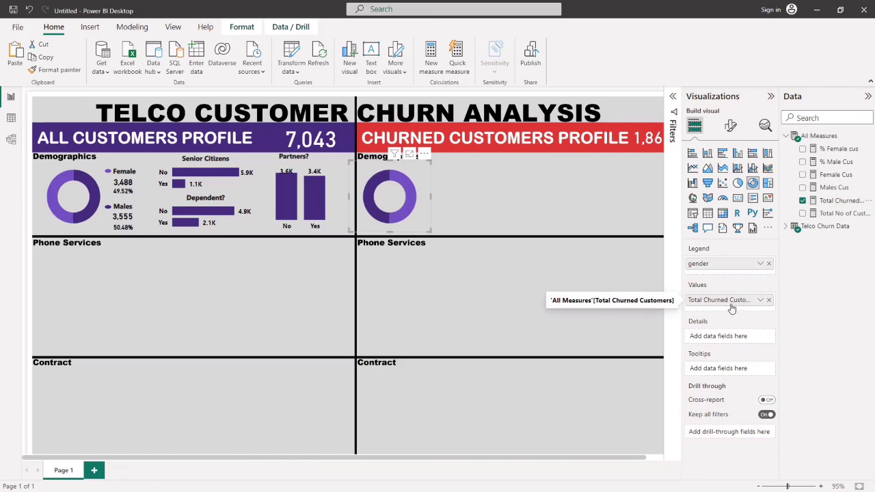
pyautogui.moveTo(408, 212)
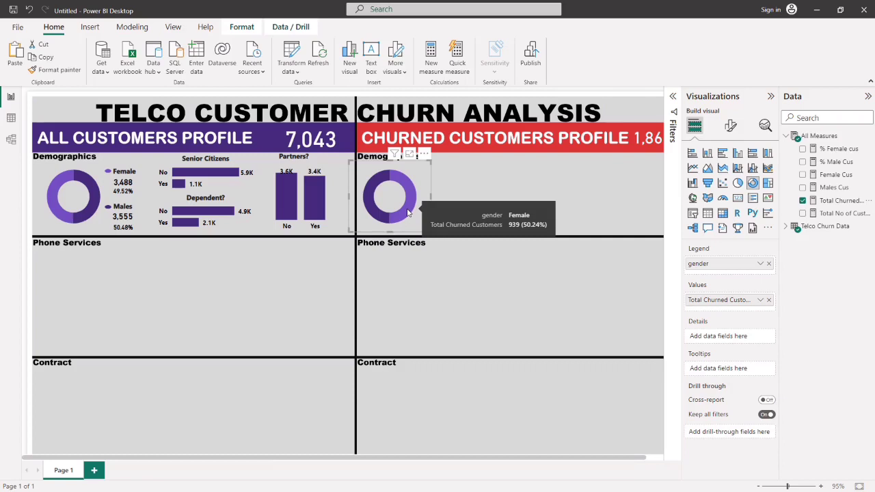
pyautogui.moveTo(374, 186)
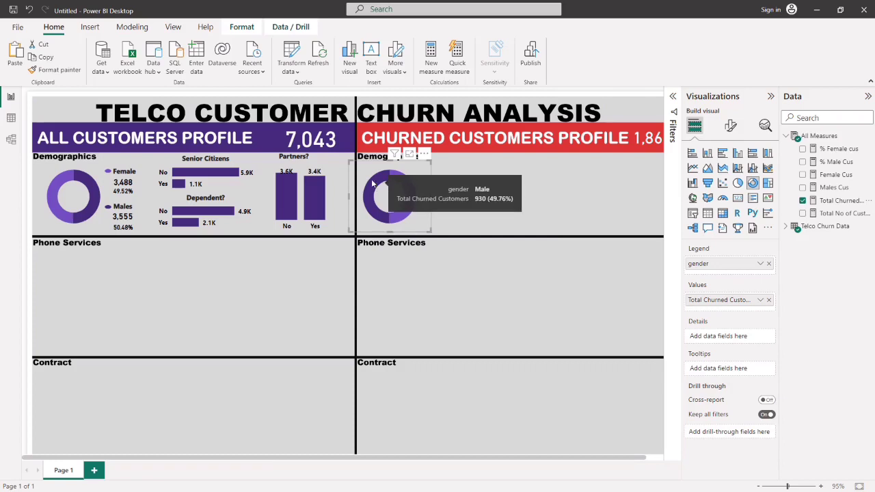
pyautogui.click(424, 294)
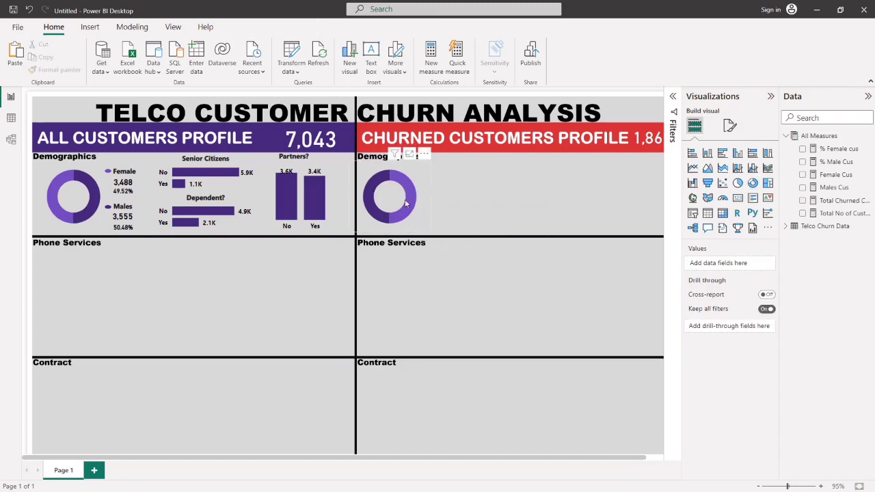
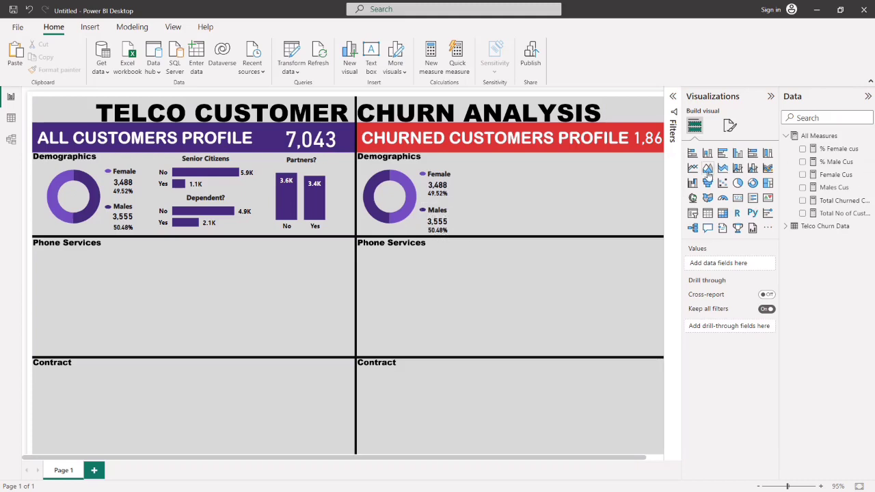
# Add a new measure named Churned Males to All Measures and start its formula with the CALCULATE function.
pyautogui.click(868, 136)
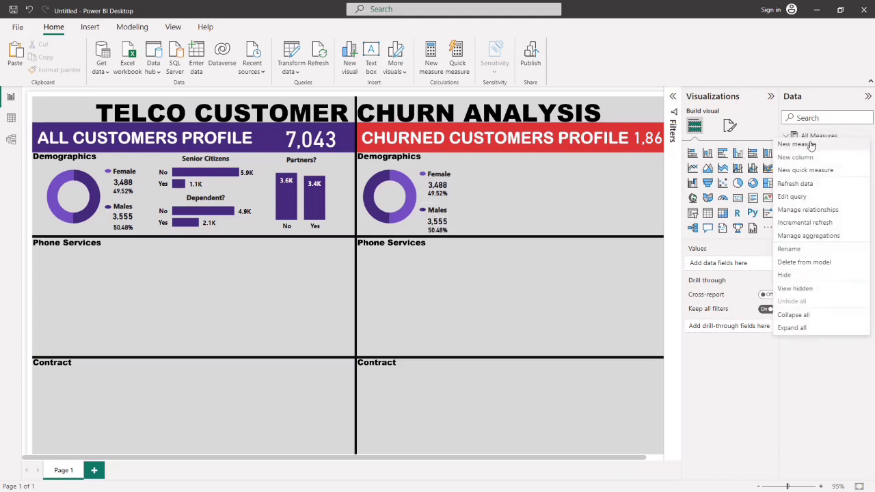
pyautogui.press('Escape')
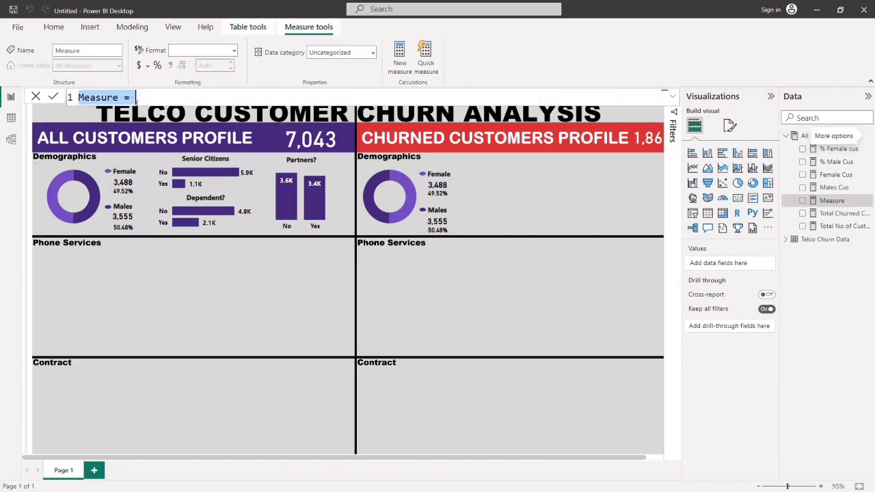
pyautogui.press('BackSpace')
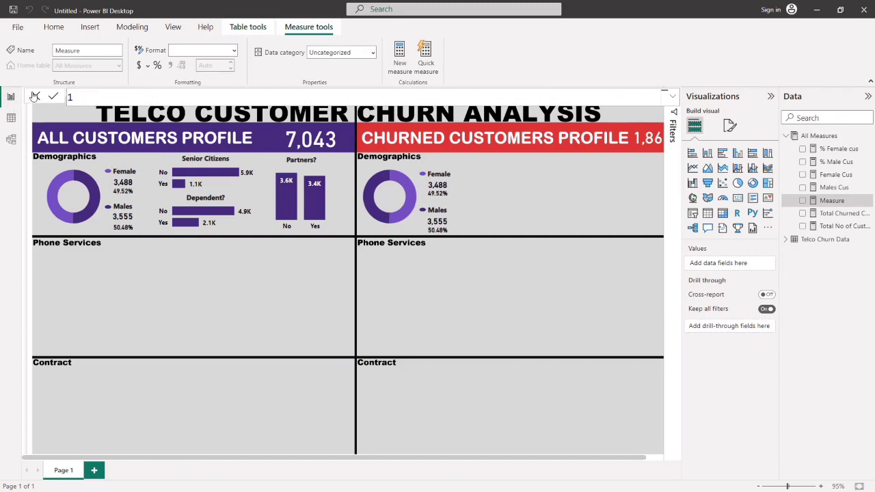
pyautogui.write('Churned Males = calcua')
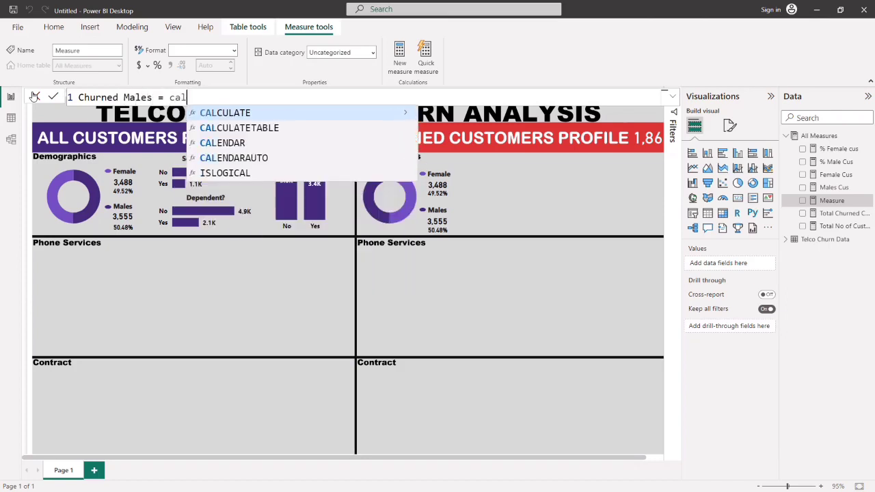
pyautogui.press('BackSpace')
pyautogui.write('l')
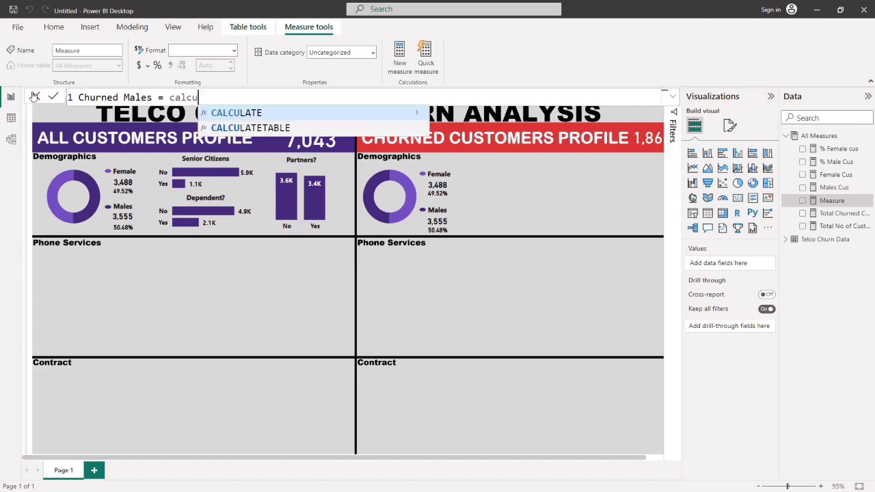
pyautogui.press('Tab')
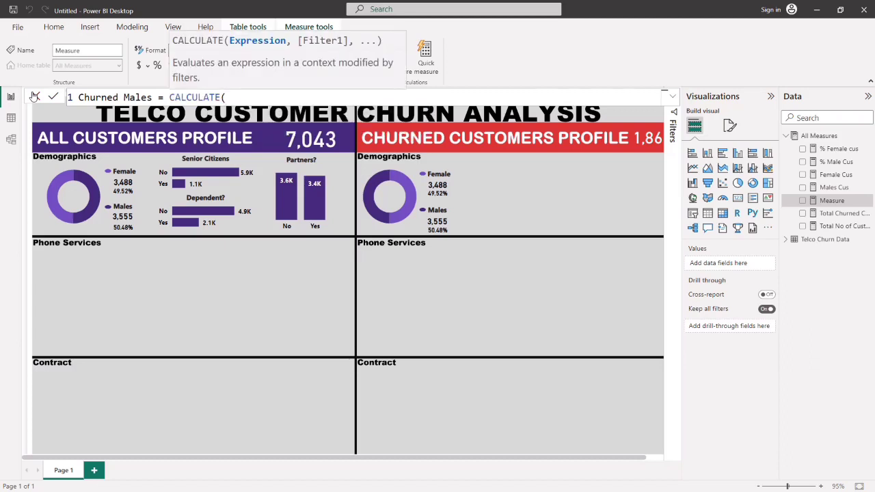
# Use [Total Churned Customers] as the expression inside the Churned Males CALCULATE formula.
pyautogui.write('t')
pyautogui.press('BackSpace')
pyautogui.write('c')
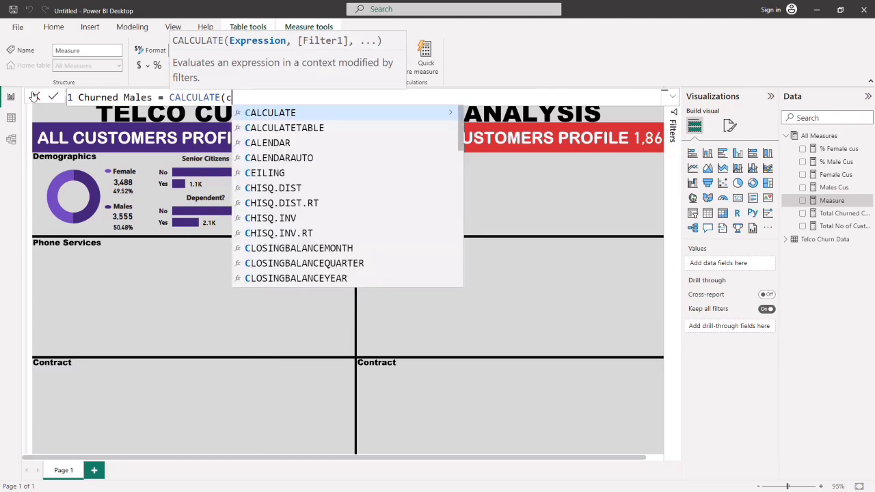
pyautogui.press('BackSpace')
pyautogui.write('to')
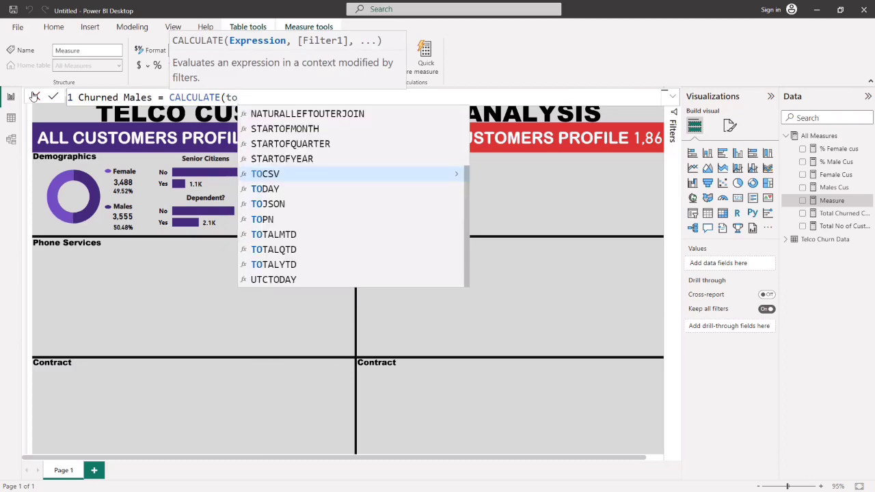
pyautogui.press('BackSpace')
pyautogui.press('BackSpace')
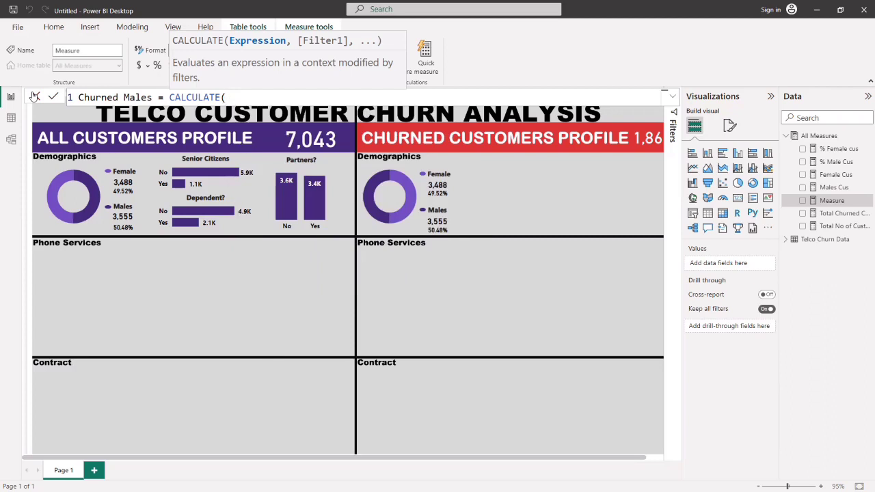
pyautogui.write('ch')
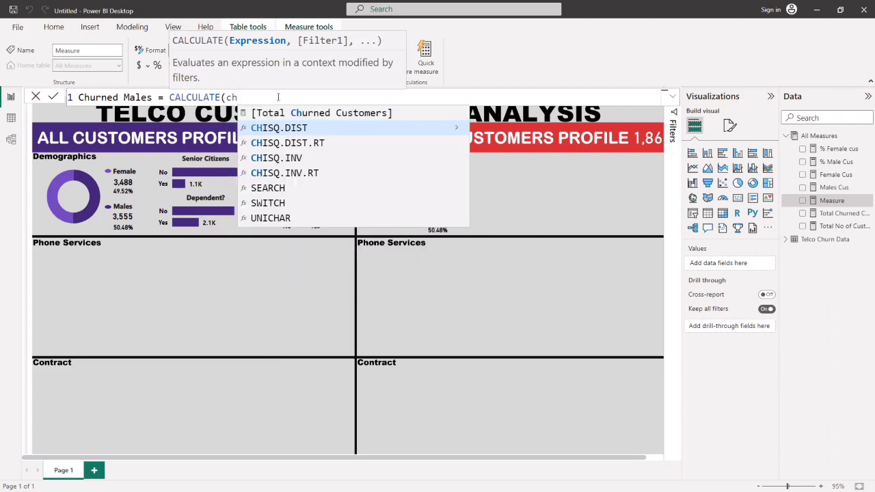
pyautogui.click(311, 113)
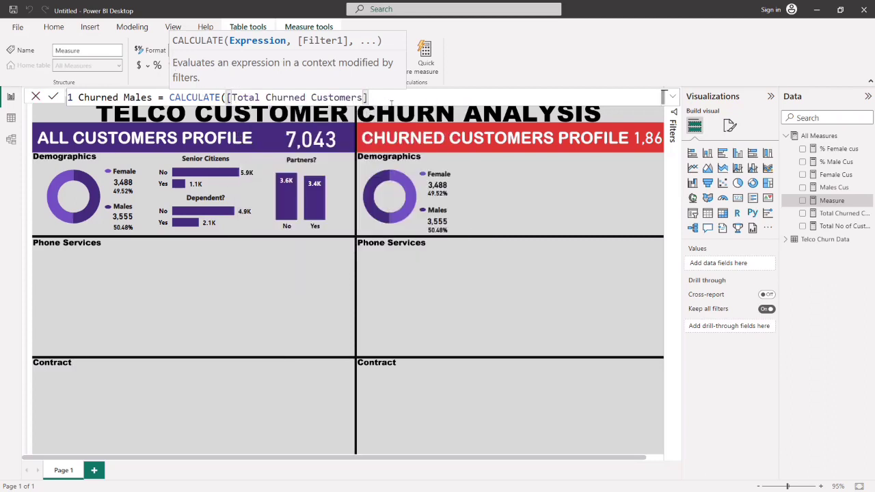
# Complete the formula with the filter 'Telco Churn Data'[gender]="Male" and copy the whole formula.
pyautogui.write(',')
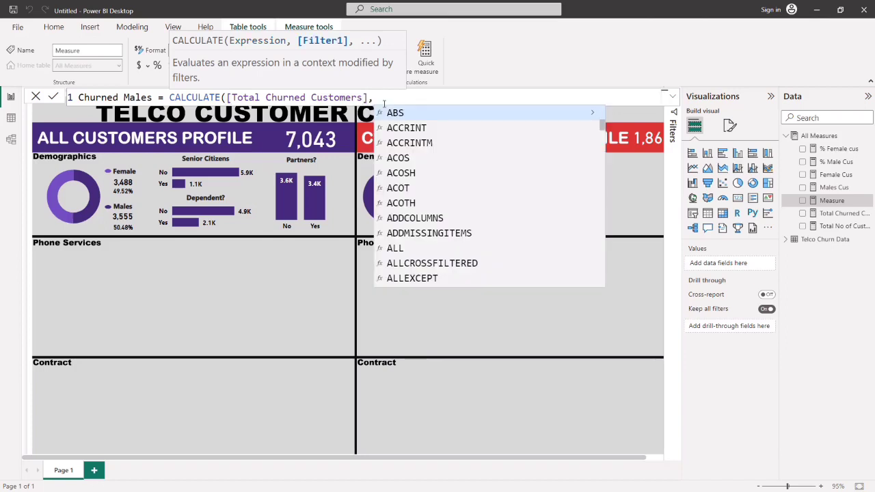
pyautogui.write('gen')
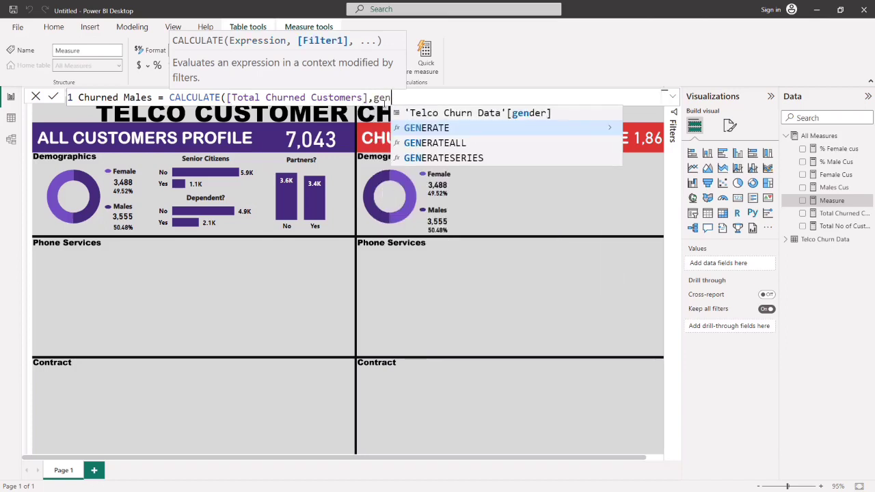
pyautogui.click(443, 114)
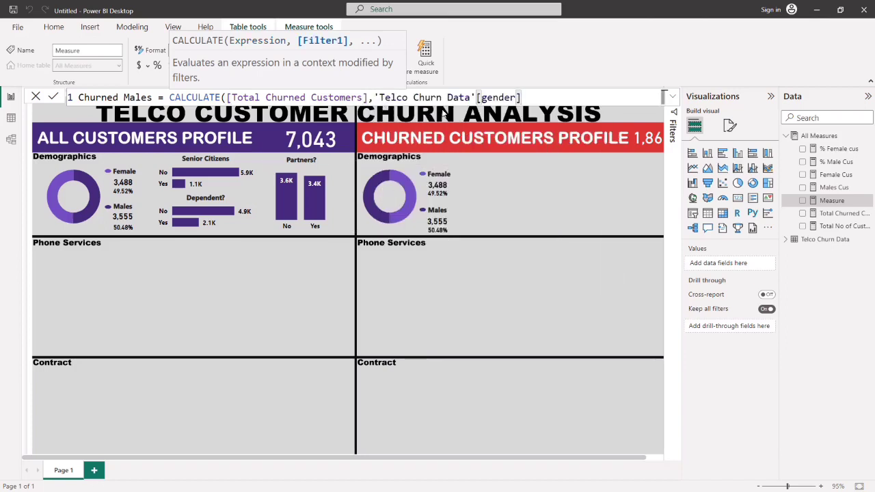
pyautogui.write('="Male")')
pyautogui.hotkey('ctrl', 'a')
pyautogui.hotkey('ctrl', 'c')
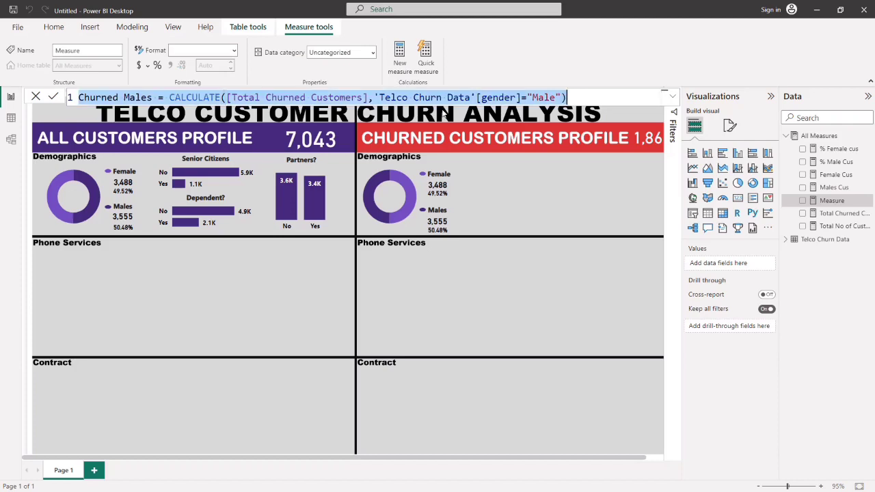
# Commit the Churned Males measure and format it with a thousands separator.
pyautogui.press('End')
pyautogui.press('Return')
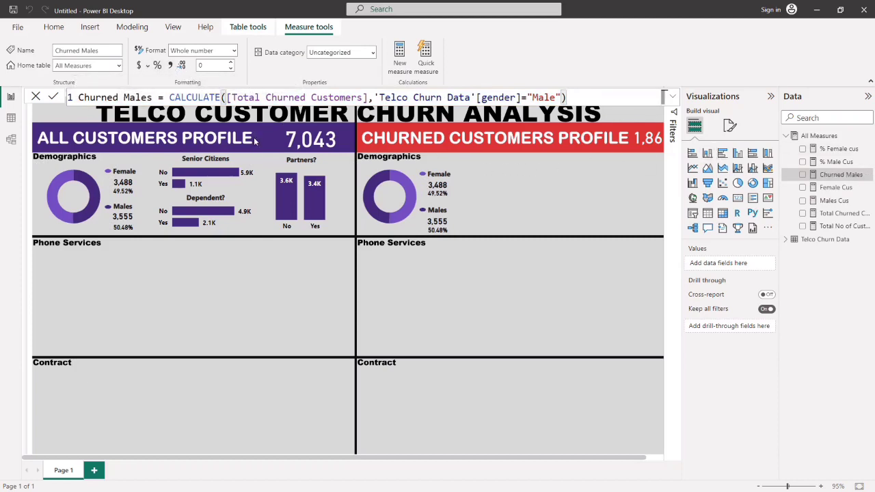
pyautogui.click(171, 65)
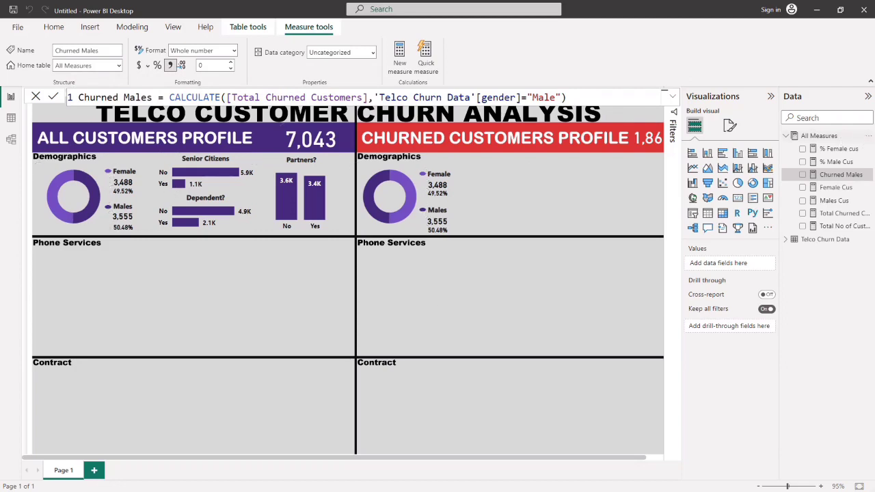
# Add a new measure to All Measures and replace its default text with the copied Churned Males formula.
pyautogui.click(869, 137)
pyautogui.press('Escape')
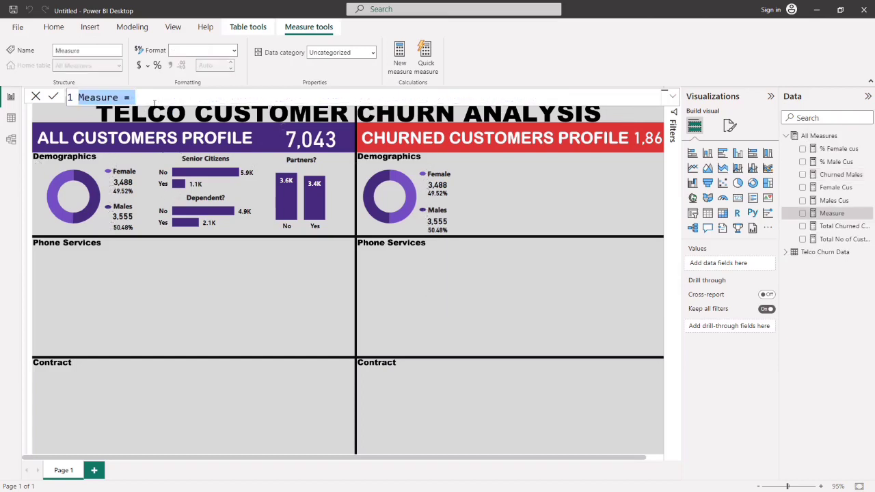
pyautogui.click(121, 97)
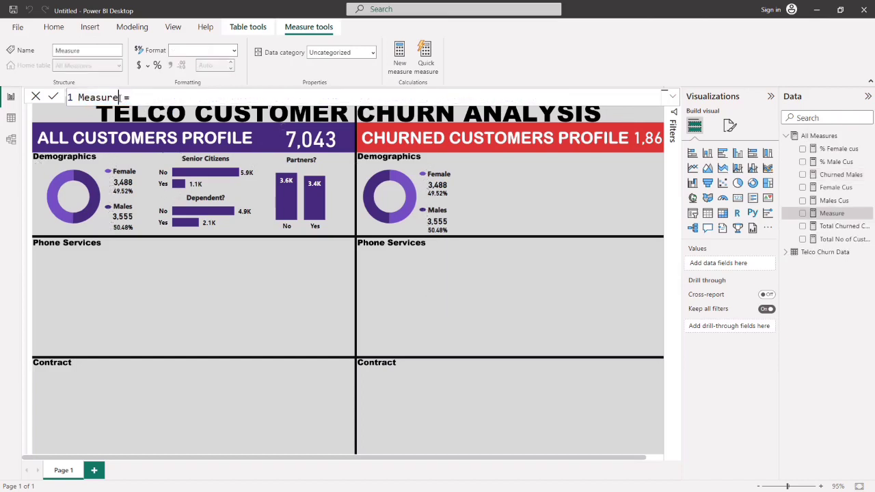
pyautogui.press('BackSpace')
pyautogui.press('BackSpace')
pyautogui.press('BackSpace')
pyautogui.press('BackSpace')
pyautogui.press('BackSpace')
pyautogui.press('BackSpace')
pyautogui.press('BackSpace')
pyautogui.hotkey('ctrl', 'a')
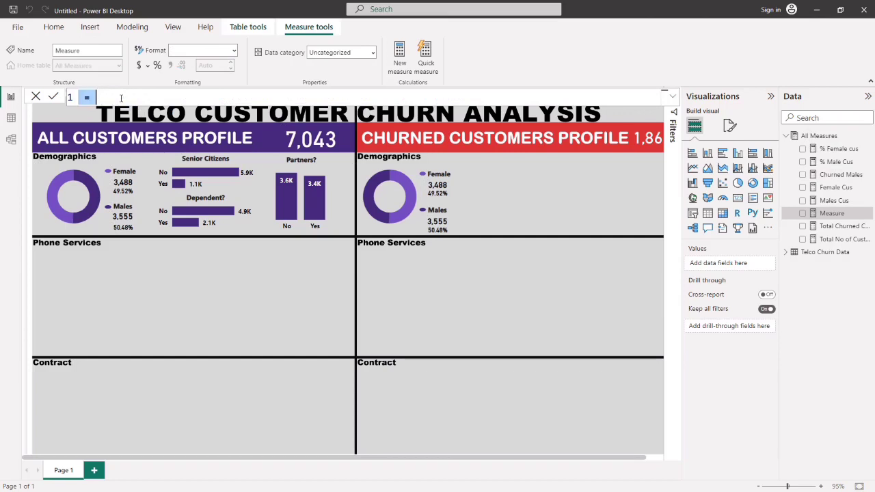
pyautogui.hotkey('ctrl', 'v')
# Rename the pasted measure Churned Females, change its gender filter to "Female", and commit the formula.
pyautogui.click(150, 97)
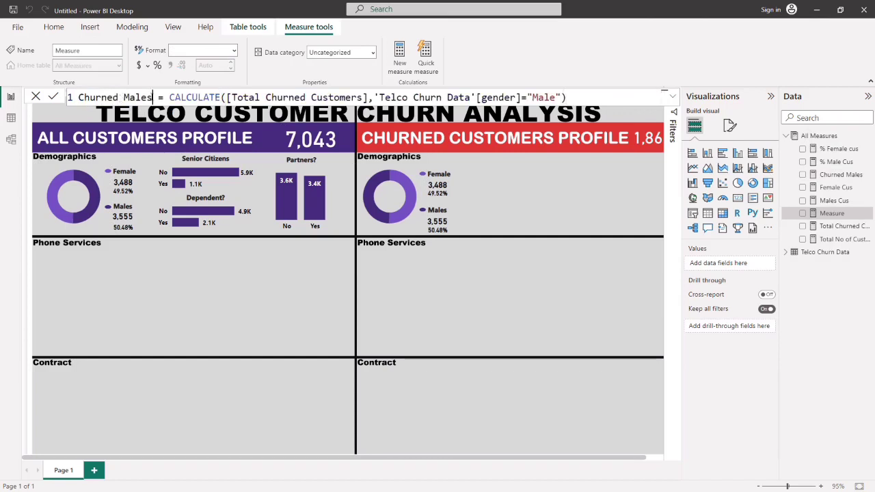
pyautogui.press('BackSpace')
pyautogui.press('BackSpace')
pyautogui.press('BackSpace')
pyautogui.press('BackSpace')
pyautogui.press('BackSpace')
pyautogui.write('Feaales')
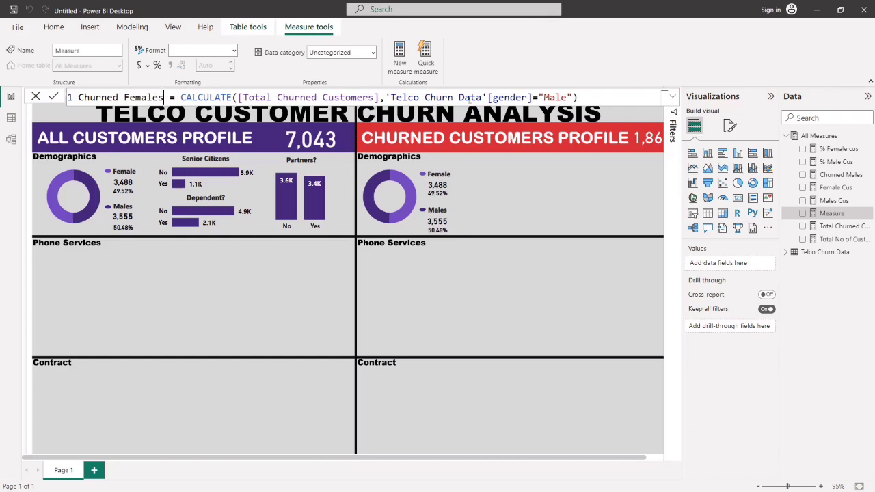
pyautogui.click(551, 97)
pyautogui.press('BackSpace')
pyautogui.write('Fem')
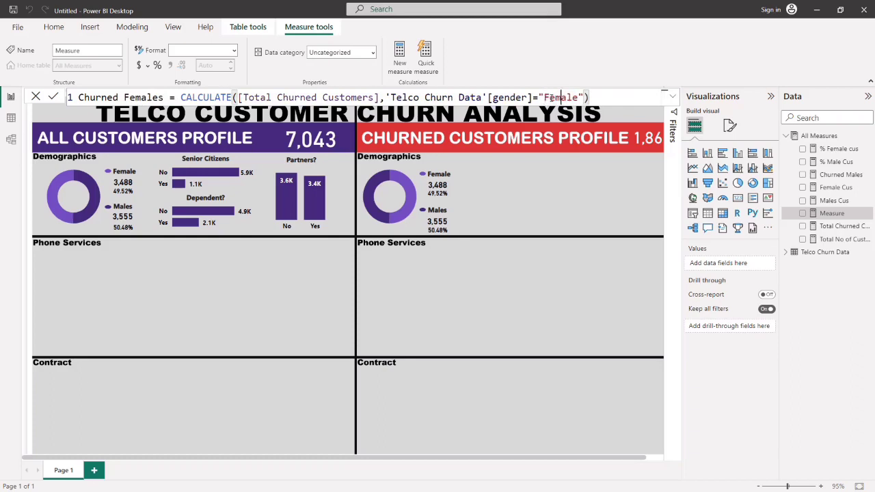
pyautogui.press('Return')
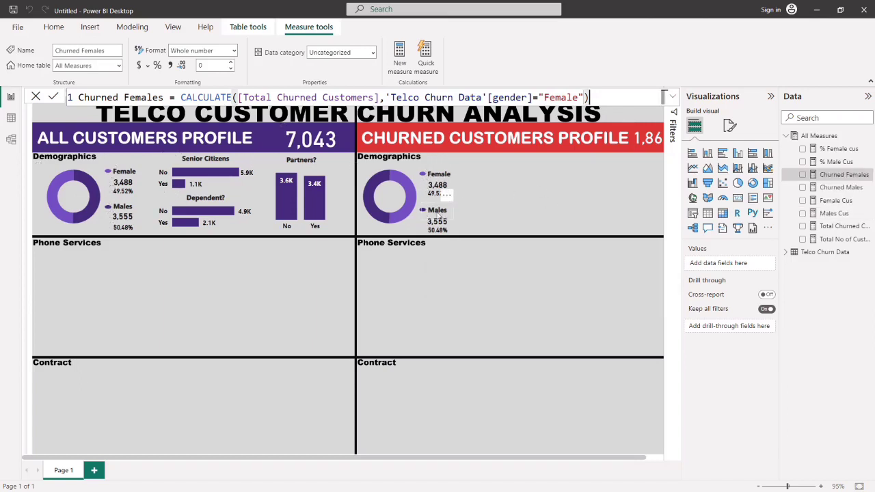
# Replace Males Cus with Churned Males in the count card under the Males label of the churned customers profile.
pyautogui.click(448, 221)
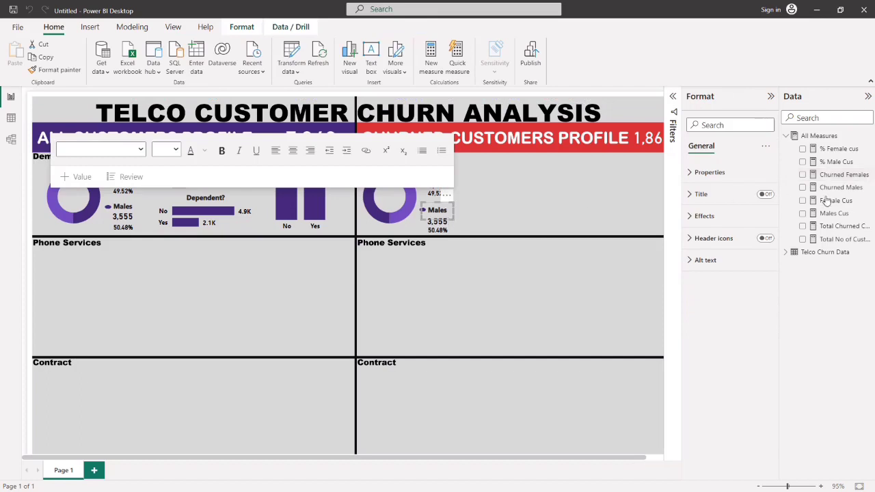
pyautogui.click(470, 215)
pyautogui.click(443, 226)
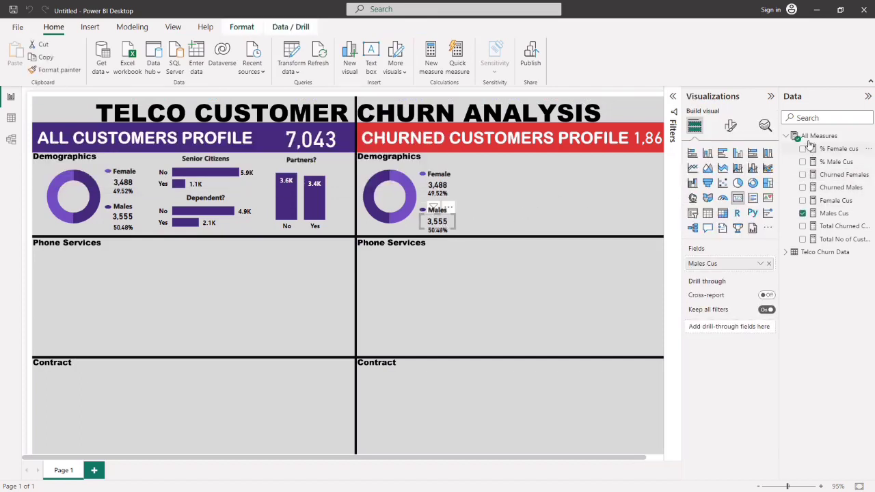
pyautogui.click(803, 214)
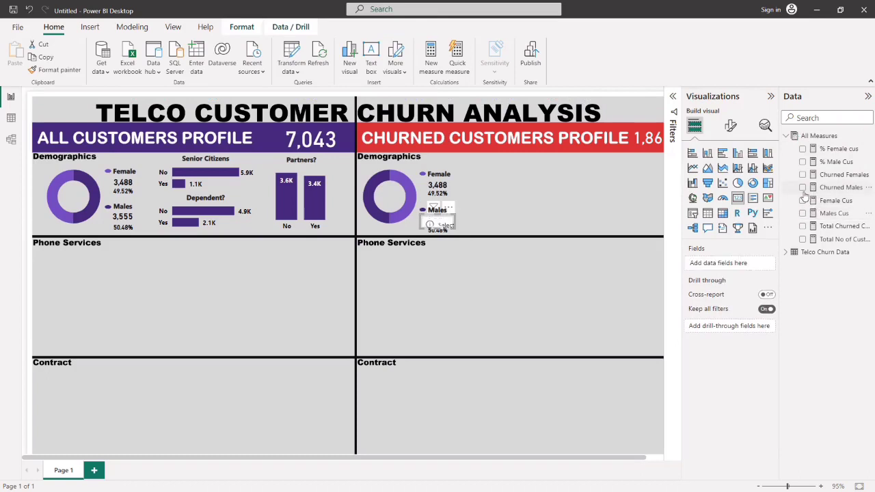
pyautogui.moveTo(805, 190); pyautogui.dragTo(437, 217)
pyautogui.click(457, 231)
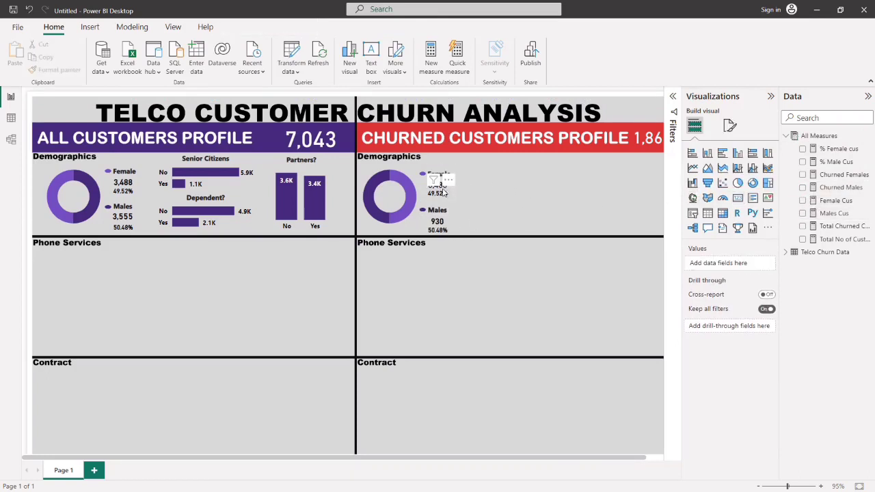
# Replace Female Cus with Churned Females in the count card under the Female label of the churned customers profile.
pyautogui.click(450, 186)
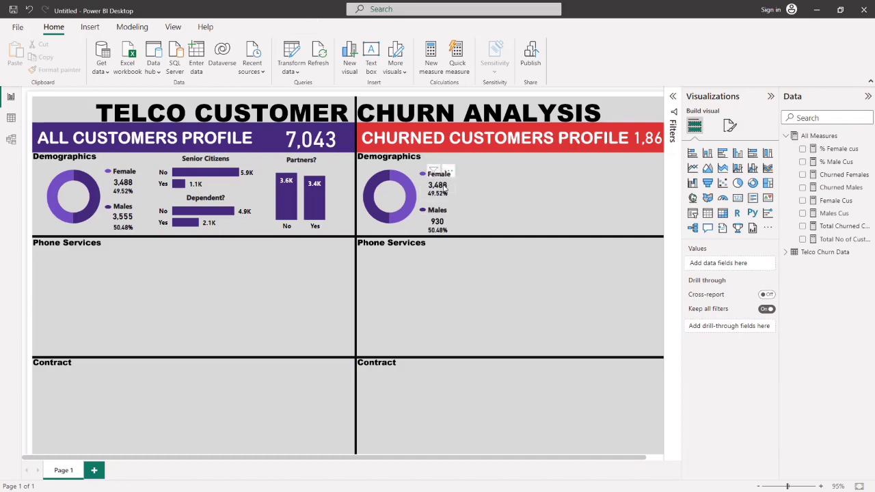
pyautogui.click(803, 200)
pyautogui.click(802, 174)
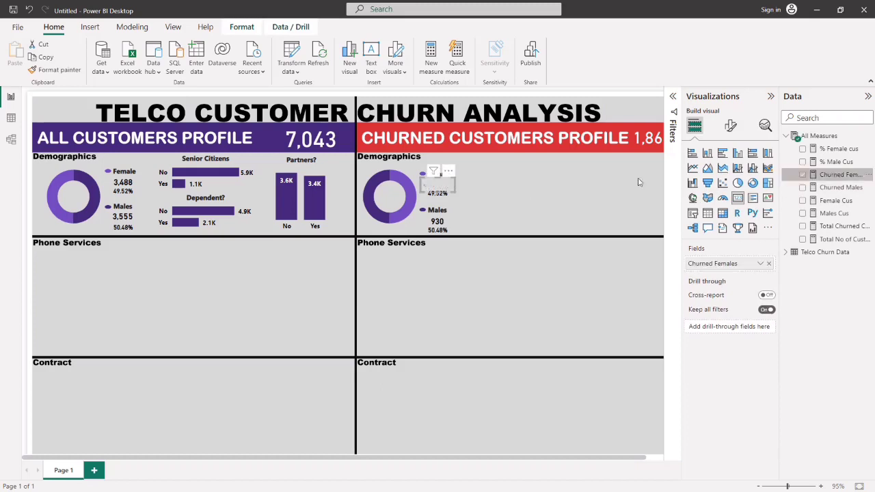
pyautogui.click(500, 203)
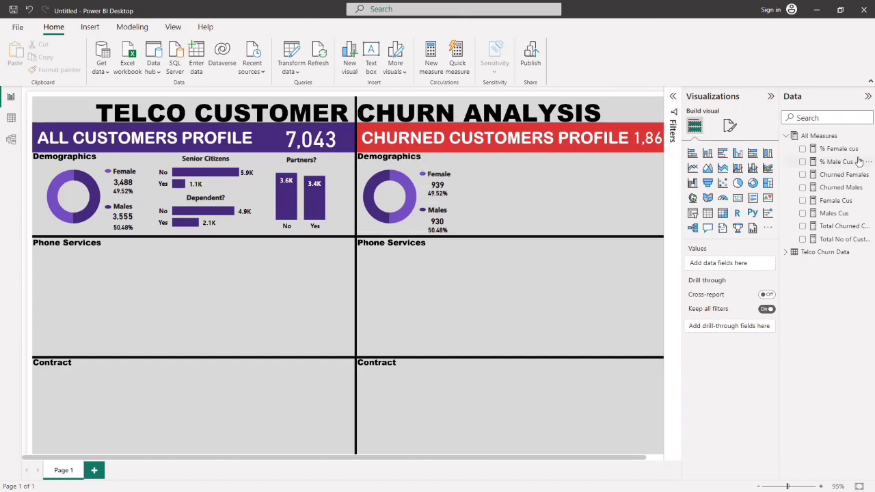
# Add a new measure named % Churned Males to All Measures and start its DIVIDE formula with [Churned Males] as the numerator.
pyautogui.click(866, 136)
pyautogui.press('Escape')
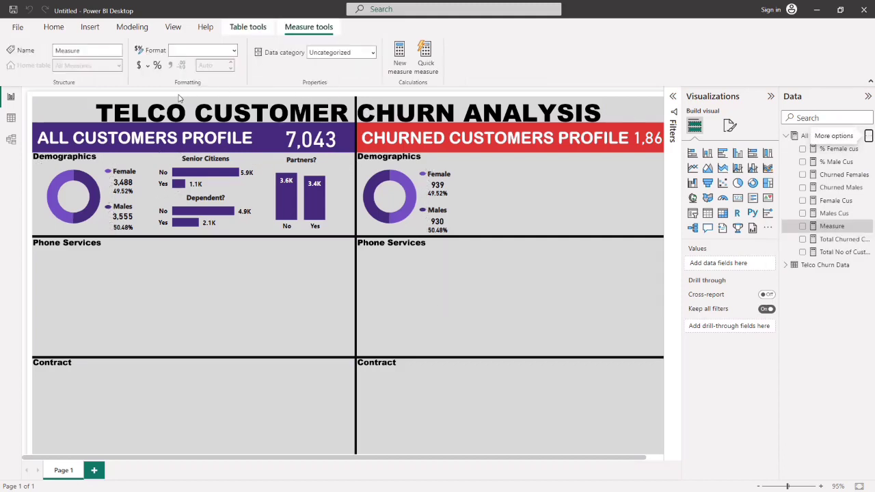
pyautogui.press('BackSpace')
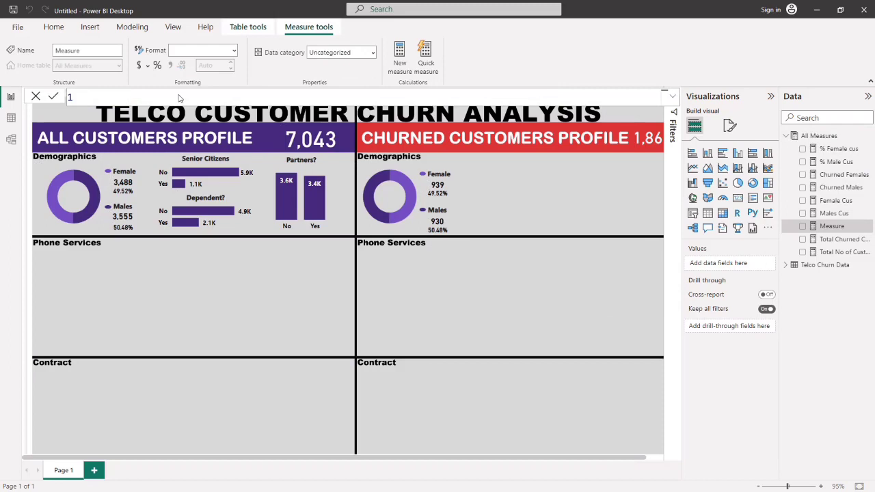
pyautogui.write('% Churned Males = div')
pyautogui.press('Tab')
pyautogui.write('chu')
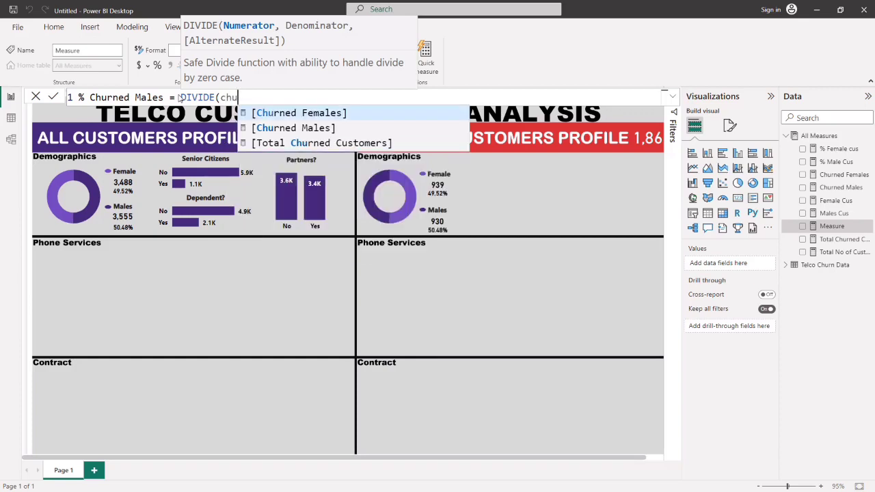
pyautogui.press('Down')
pyautogui.press('Tab')
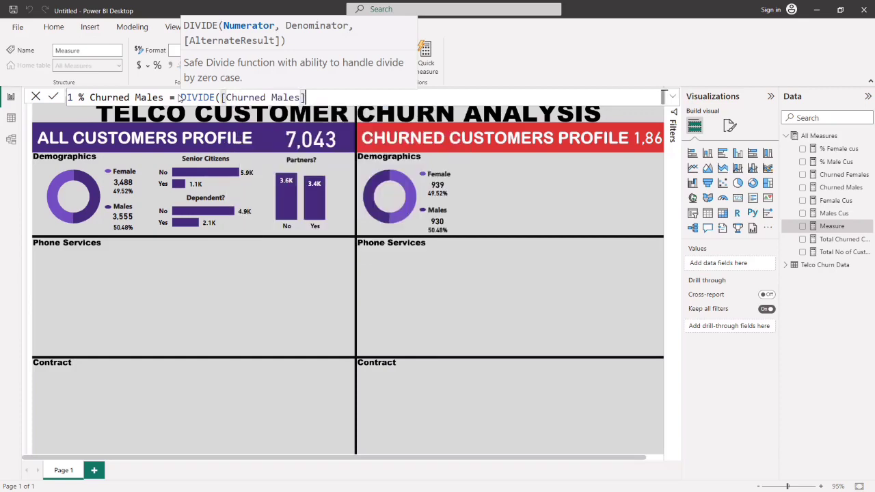
pyautogui.write(',')
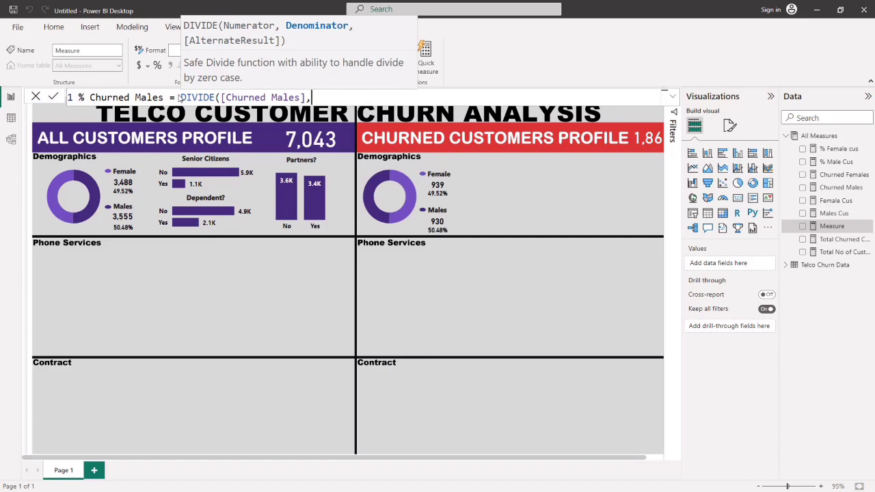
pyautogui.write('toa')
pyautogui.press('BackSpace')
pyautogui.write('ta')
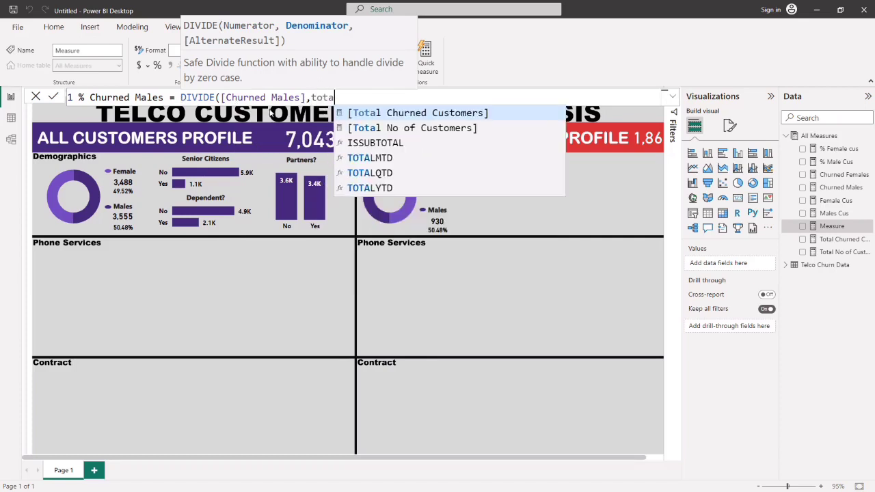
pyautogui.click(415, 130)
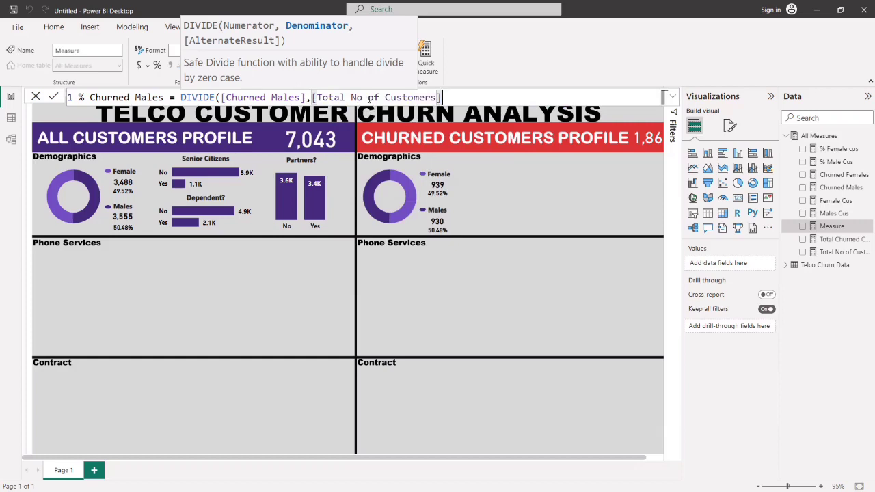
pyautogui.press('BackSpace')
pyautogui.press('BackSpace')
pyautogui.press('BackSpace')
pyautogui.press('BackSpace')
pyautogui.press('BackSpace')
pyautogui.press('BackSpace')
pyautogui.press('BackSpace')
pyautogui.press('BackSpace')
pyautogui.press('BackSpace')
pyautogui.press('BackSpace')
pyautogui.press('BackSpace')
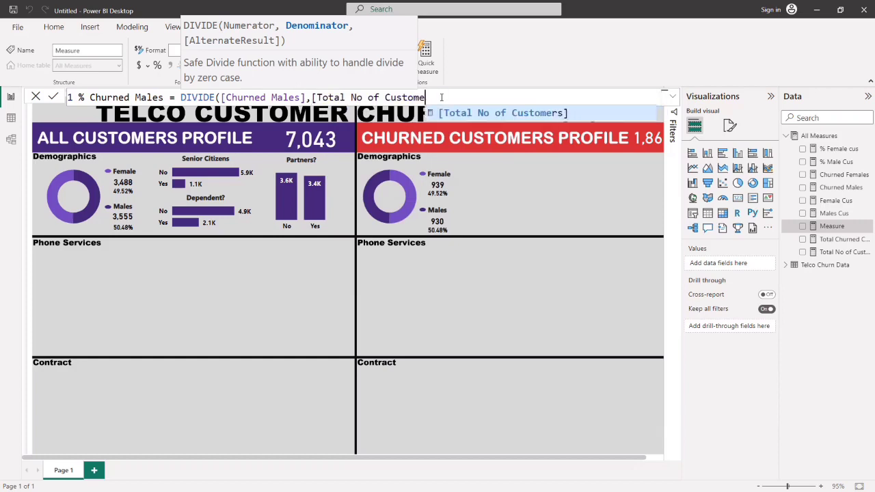
pyautogui.press('BackSpace')
pyautogui.press('BackSpace')
pyautogui.press('BackSpace')
pyautogui.press('BackSpace')
pyautogui.press('BackSpace')
pyautogui.press('BackSpace')
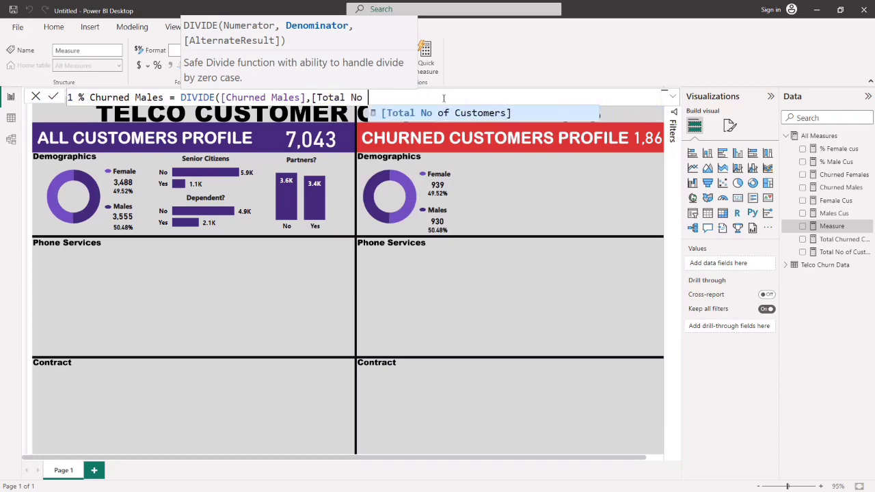
# Complete the DIVIDE formula with [Total Churned Customers] and alternate result 0, commit it, and format the measure as a percentage with two decimals.
pyautogui.click(455, 113)
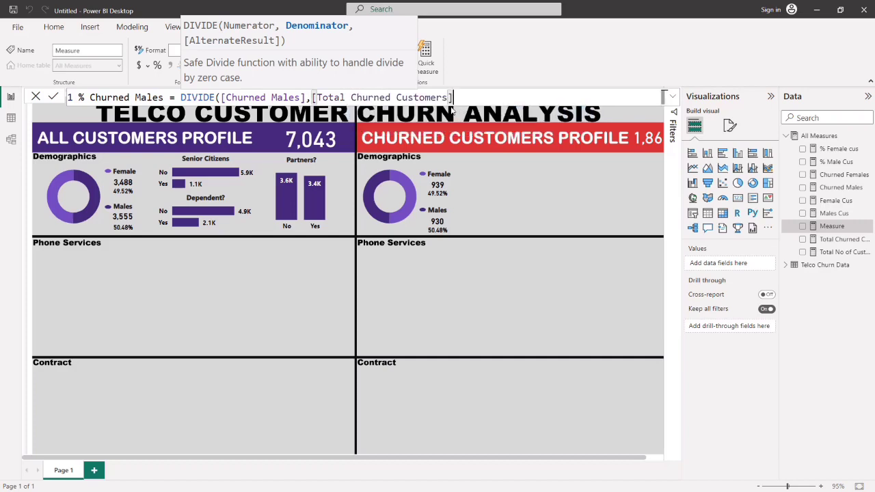
pyautogui.write(',0')
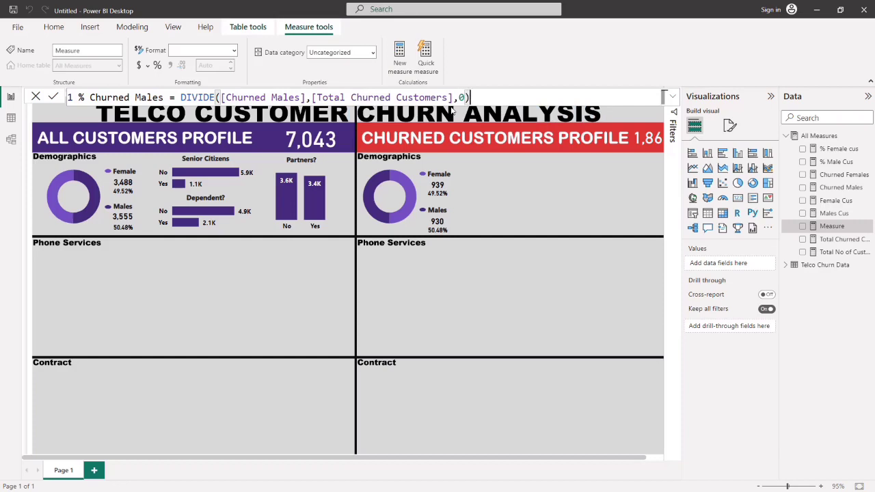
pyautogui.press('Return')
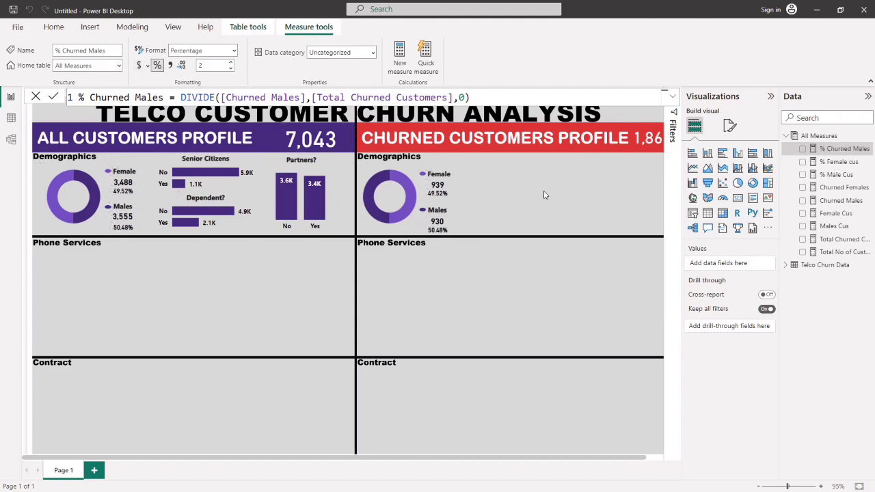
# Replace % Male Cus with % Churned Males in the percentage card under Males in the churned customers profile.
pyautogui.click(440, 228)
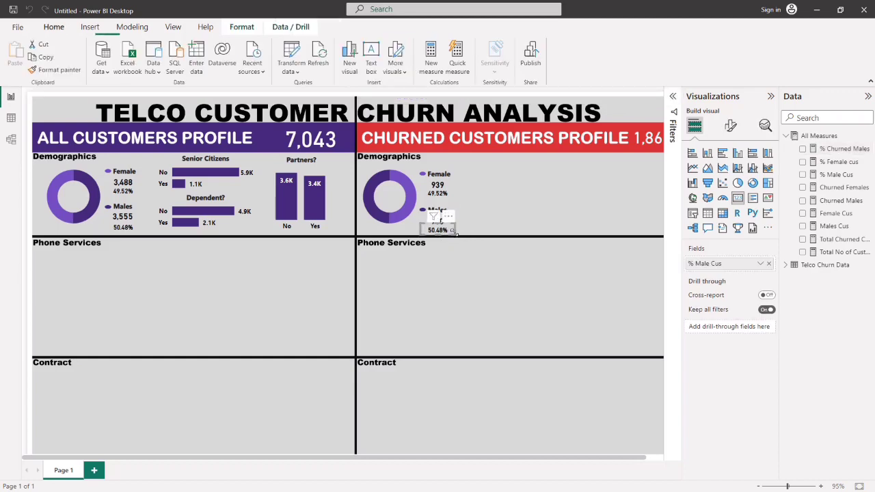
pyautogui.click(802, 175)
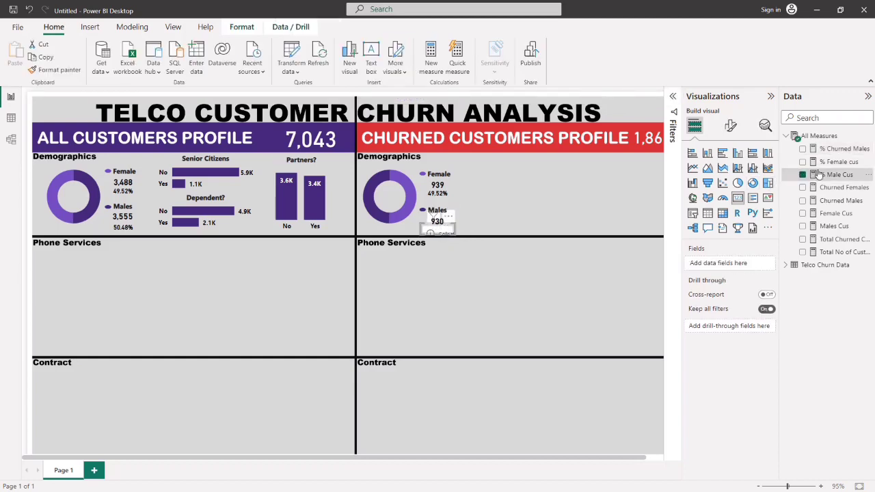
pyautogui.click(803, 149)
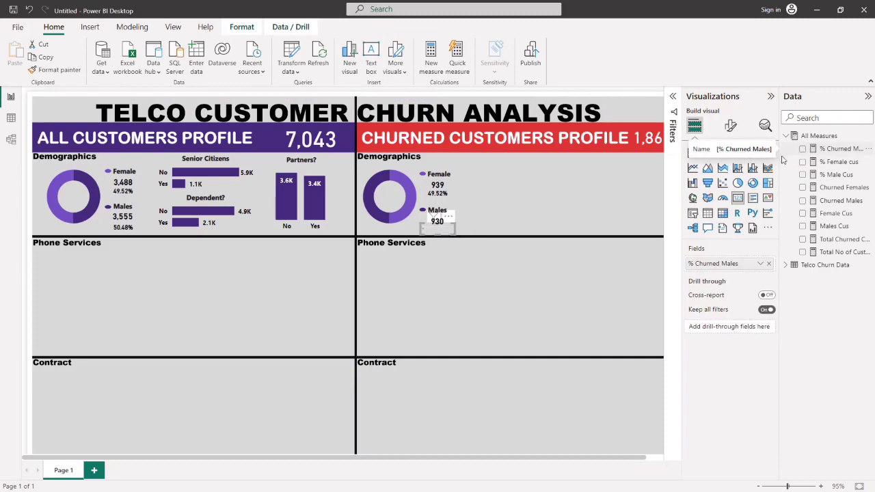
pyautogui.click(478, 211)
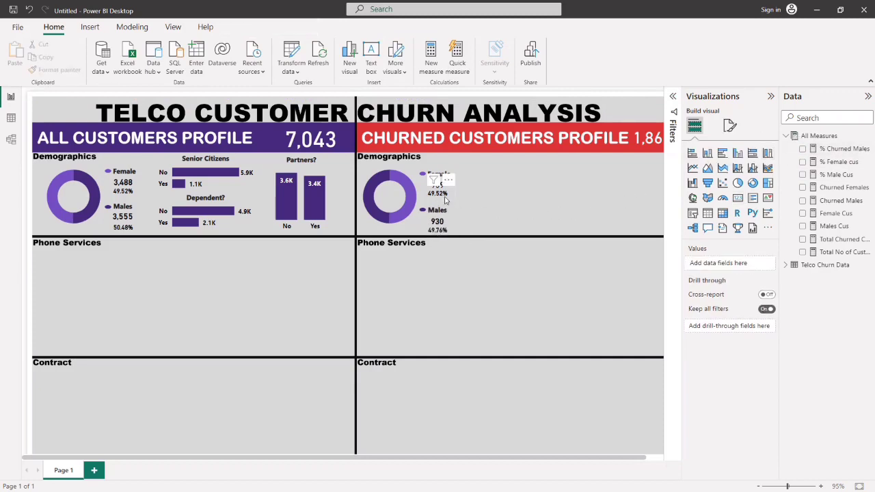
# Open the % Churned Males measure and copy its whole formula.
pyautogui.click(848, 149)
pyautogui.click(490, 97)
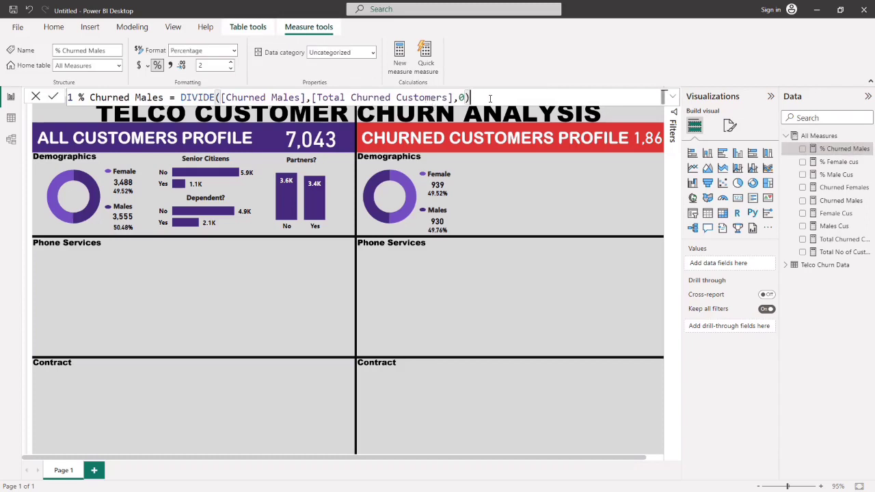
pyautogui.hotkey('ctrl', 'a')
pyautogui.hotkey('ctrl', 'c')
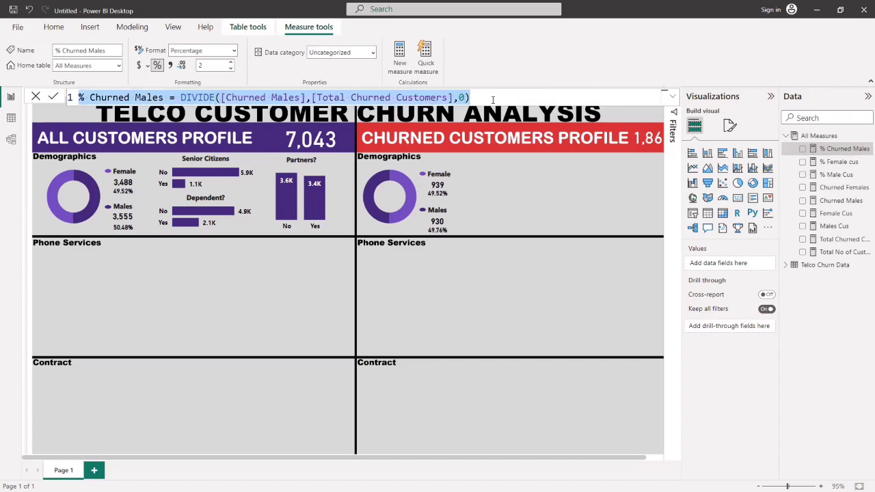
# Add a new measure to All Measures starting with the name % Churned, and paste in only the DIVIDE expression copied from % Churned Males.
pyautogui.click(863, 136)
pyautogui.click(817, 144)
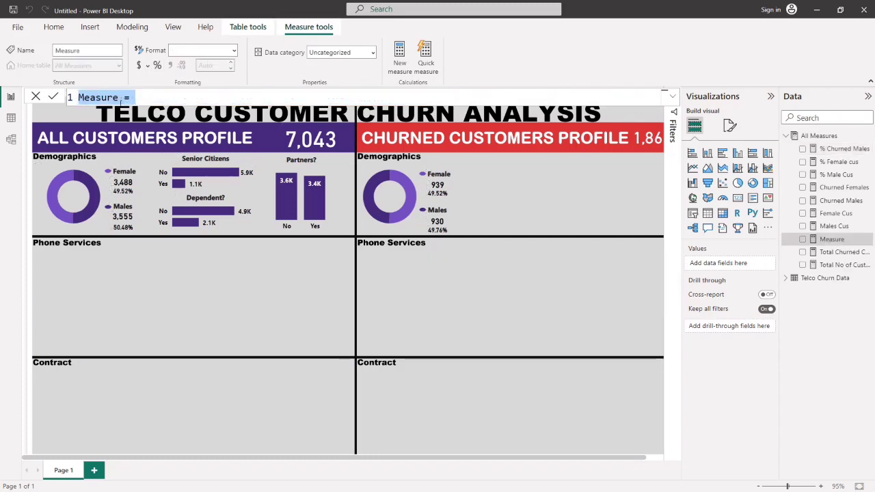
pyautogui.doubleClick(120, 97)
pyautogui.press('BackSpace')
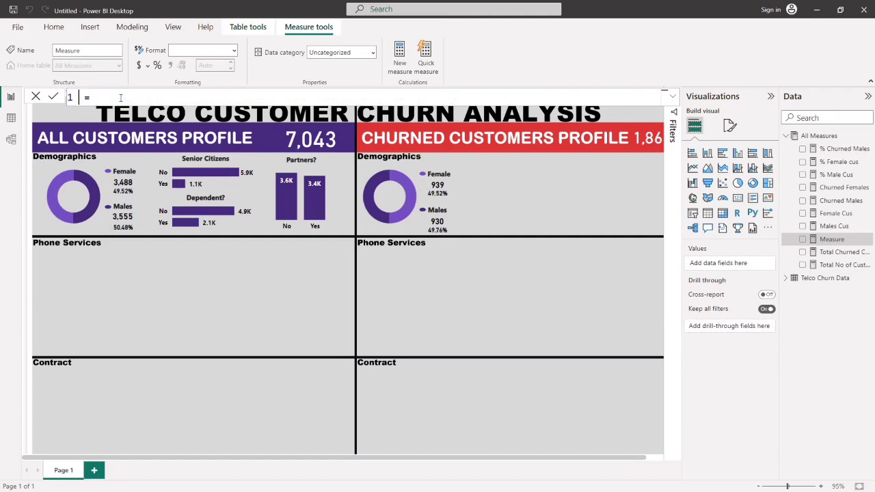
pyautogui.write('% Churned')
pyautogui.press('BackSpace')
pyautogui.hotkey('ctrl', 'v')
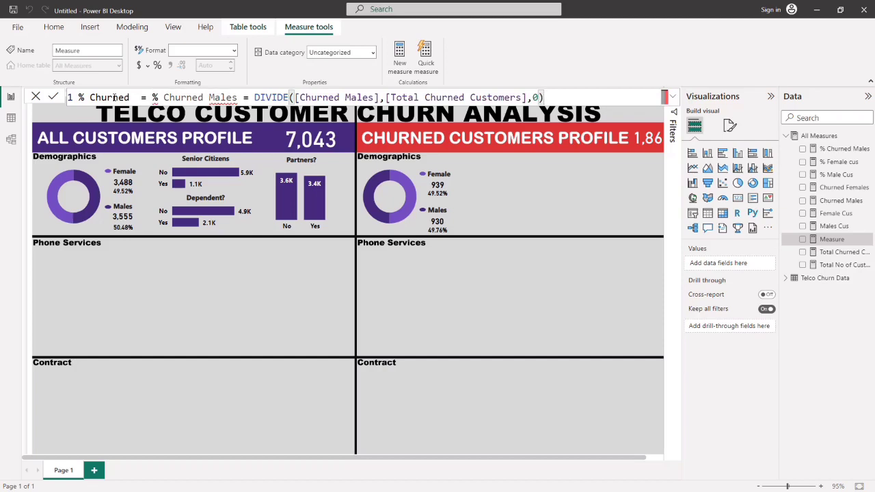
pyautogui.moveTo(254, 97); pyautogui.dragTo(148, 97)
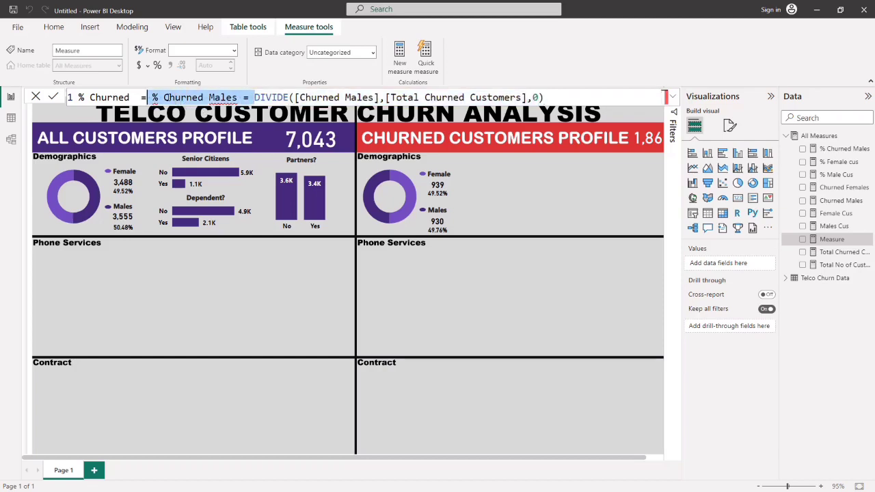
pyautogui.press('BackSpace')
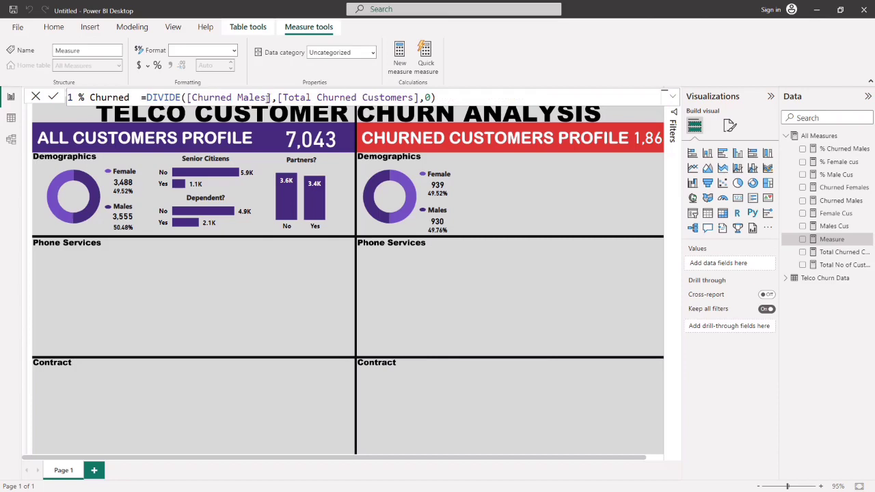
# Replace [Churned Males] with [Churned Females] as the numerator of the new measure's DIVIDE formula.
pyautogui.click(267, 97)
pyautogui.press('BackSpace')
pyautogui.press('BackSpace')
pyautogui.press('BackSpace')
pyautogui.press('BackSpace')
pyautogui.press('BackSpace')
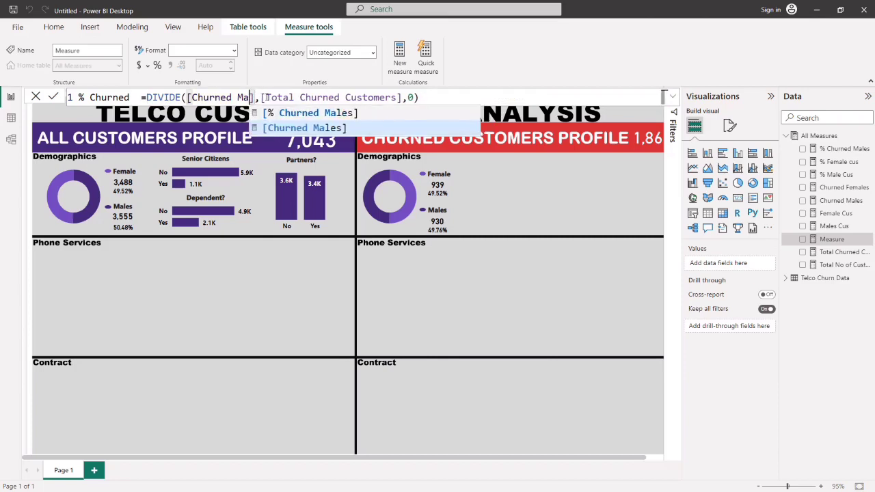
pyautogui.click(305, 128)
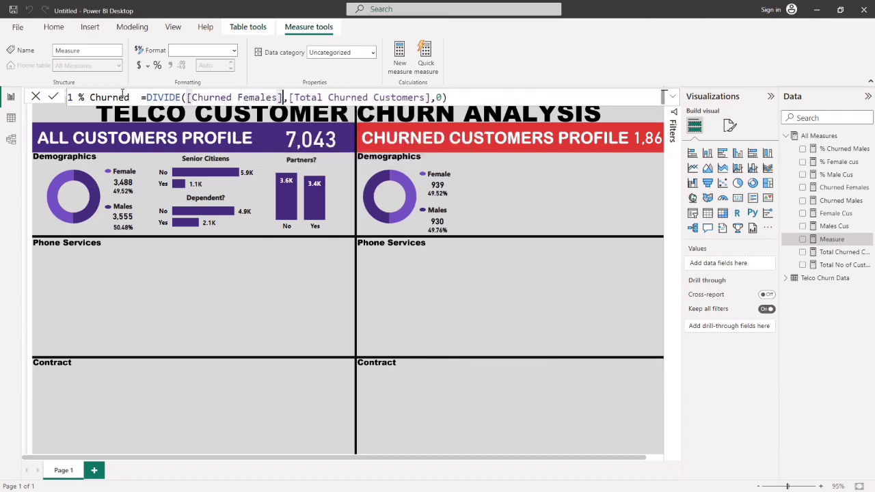
# Complete the measure's name as % Churned Females, commit the formula, and format it as a percentage with two decimals.
pyautogui.write('Fe')
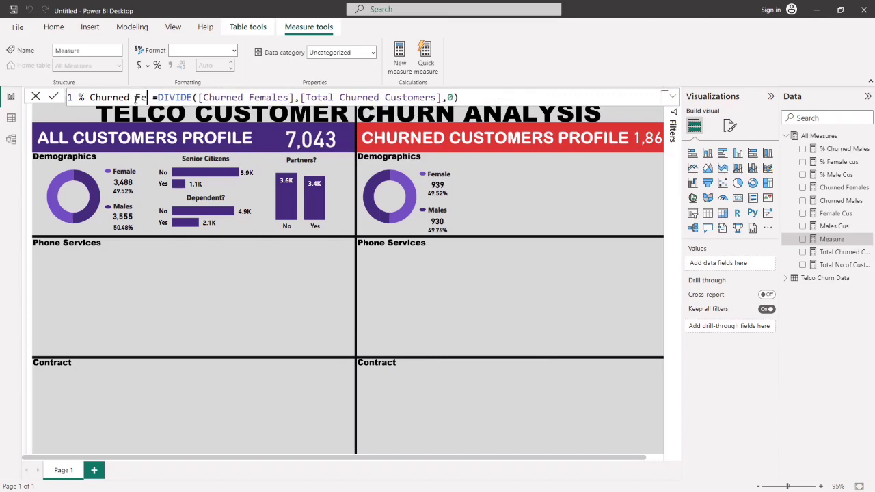
pyautogui.write('males')
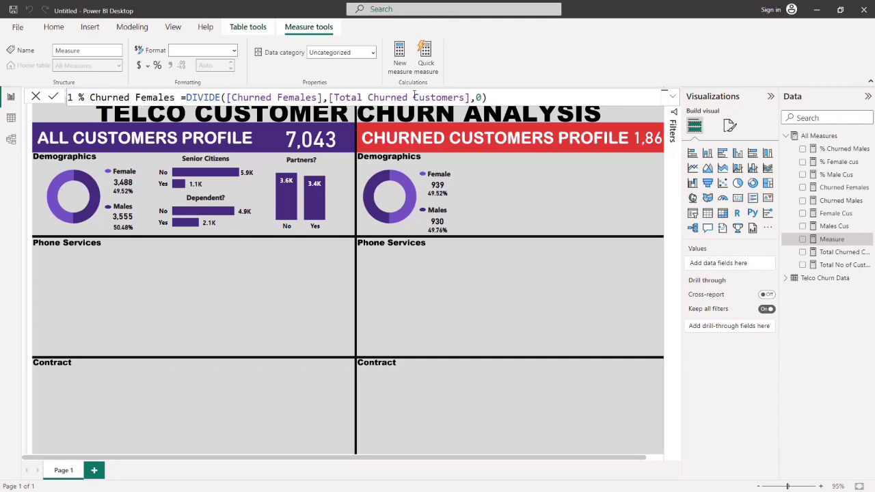
pyautogui.press('Return')
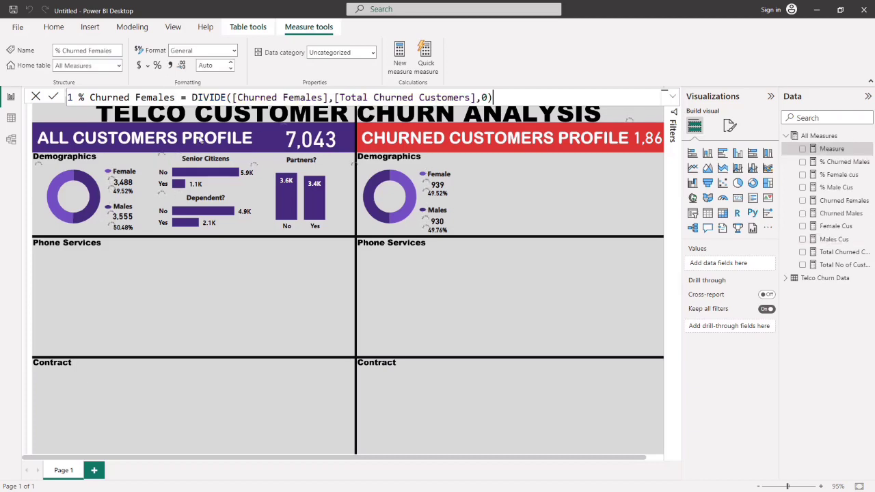
pyautogui.click(158, 66)
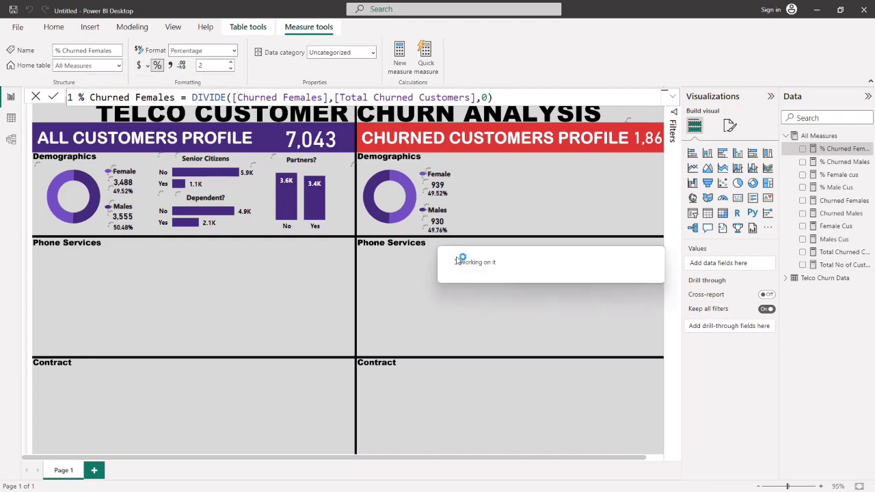
# Replace % Female cus with % Churned Females in the percentage card under Female in the churned customers profile.
pyautogui.click(430, 192)
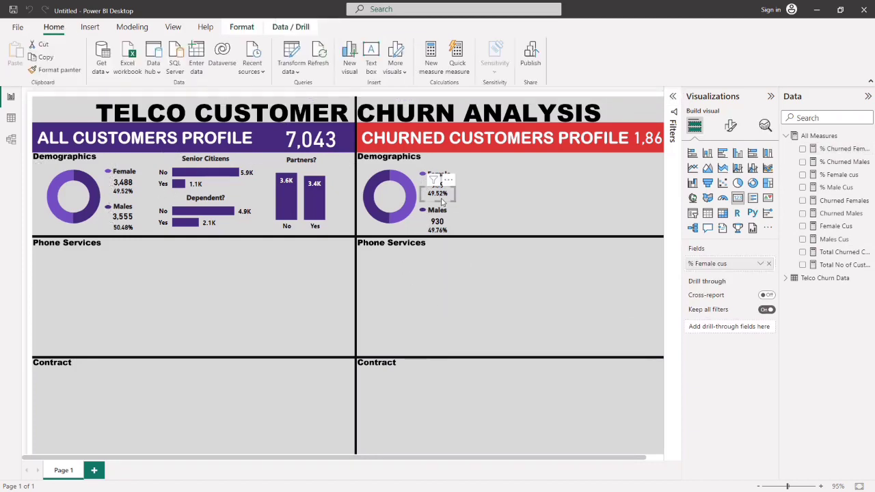
pyautogui.click(803, 175)
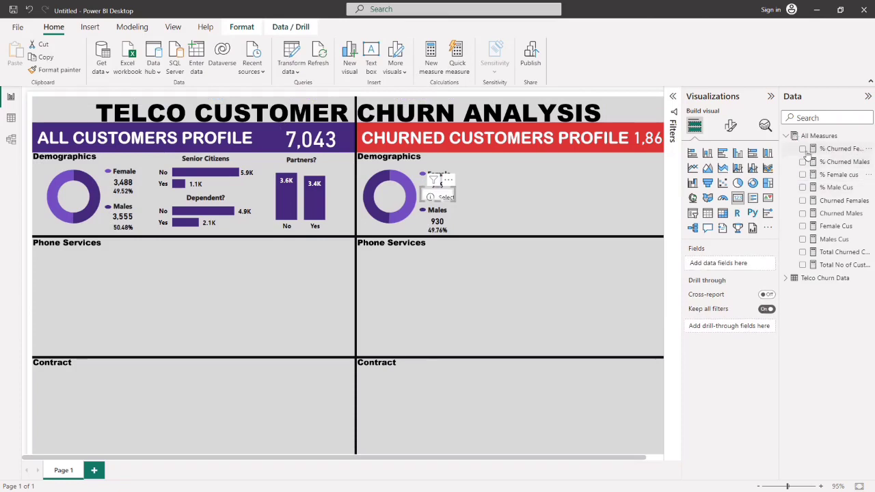
pyautogui.click(804, 149)
pyautogui.click(547, 176)
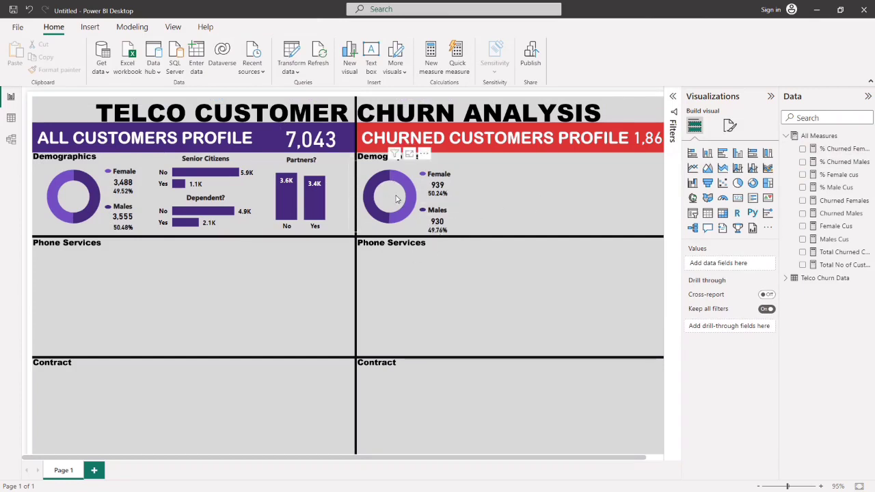
# Set the Male slice of the churned customers' gender donut chart to the recently used red.
pyautogui.click(396, 198)
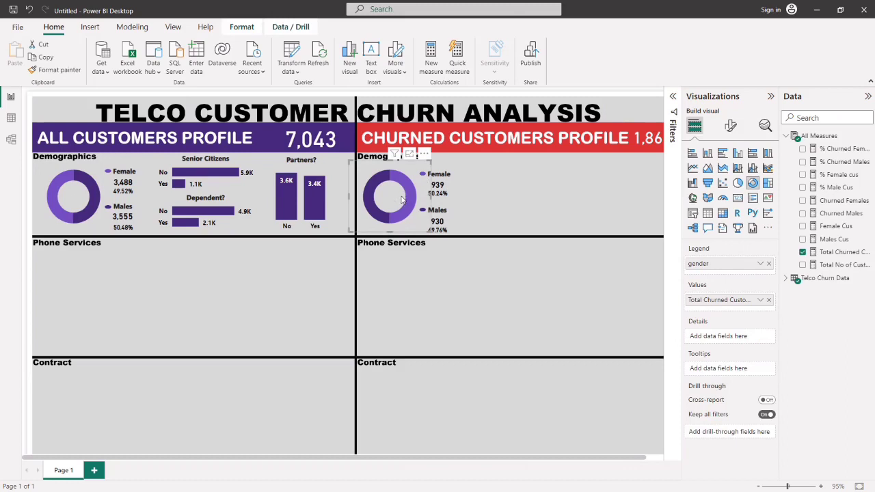
pyautogui.click(730, 125)
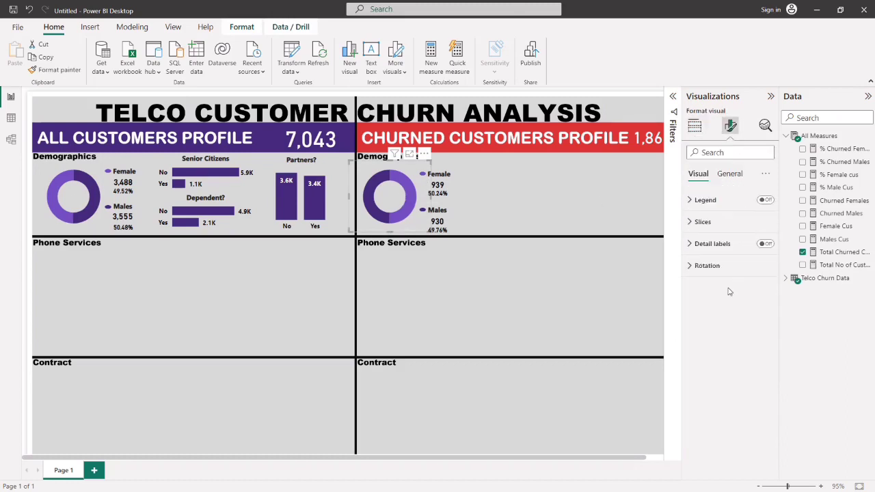
pyautogui.click(705, 225)
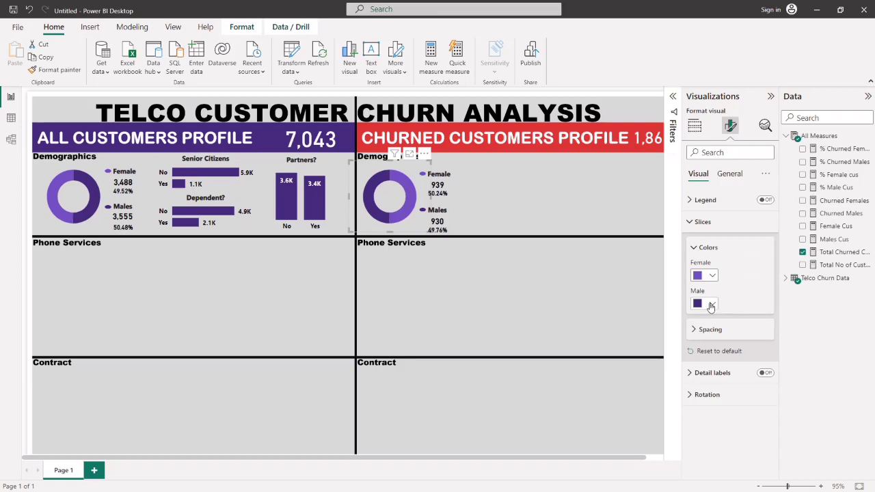
pyautogui.click(711, 305)
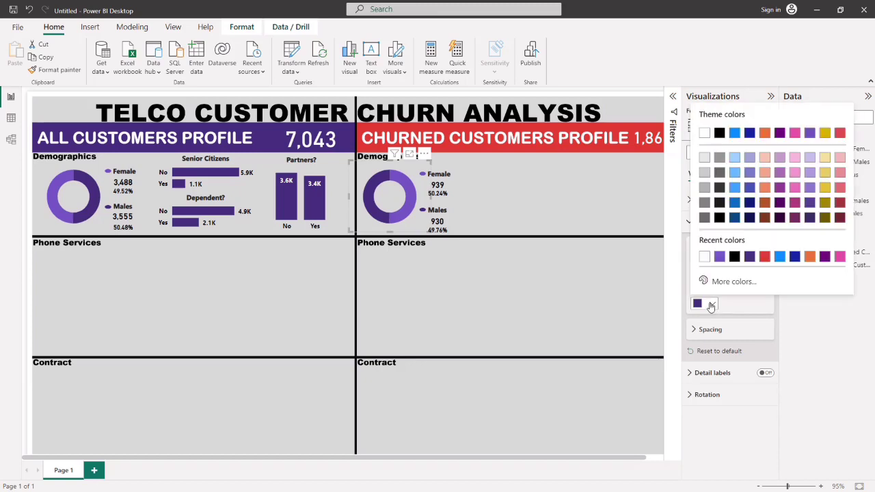
pyautogui.click(761, 257)
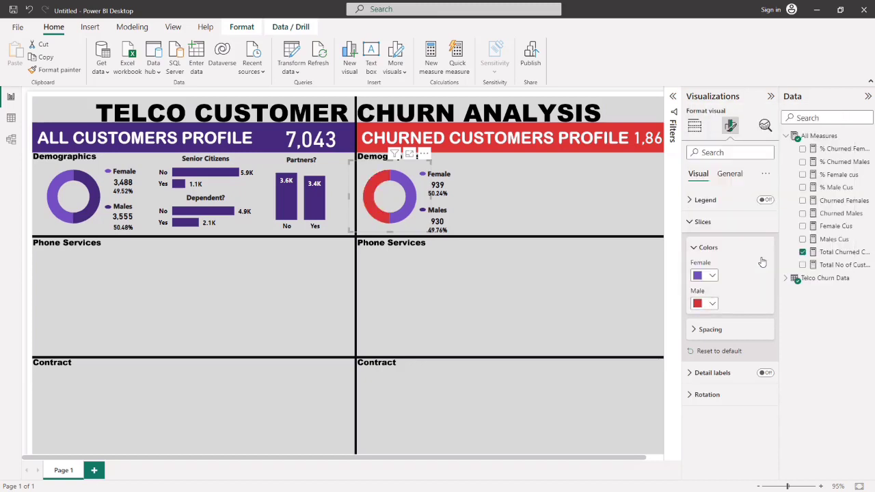
pyautogui.click(410, 214)
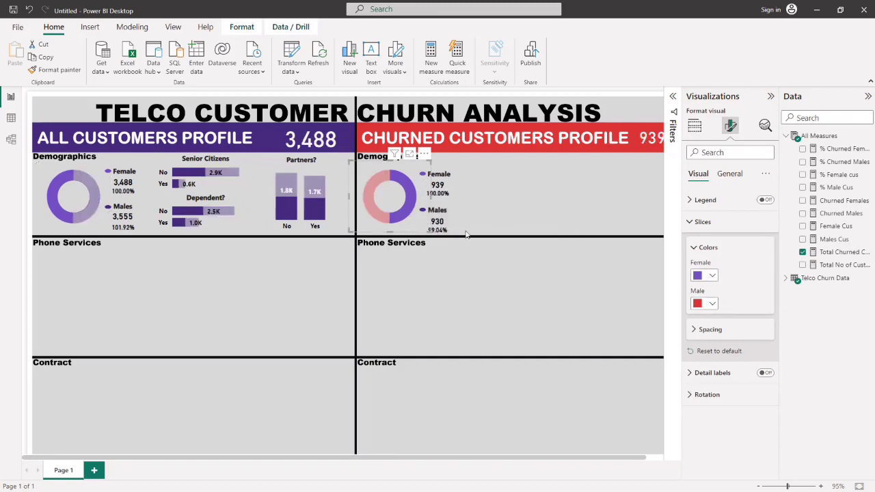
pyautogui.click(408, 216)
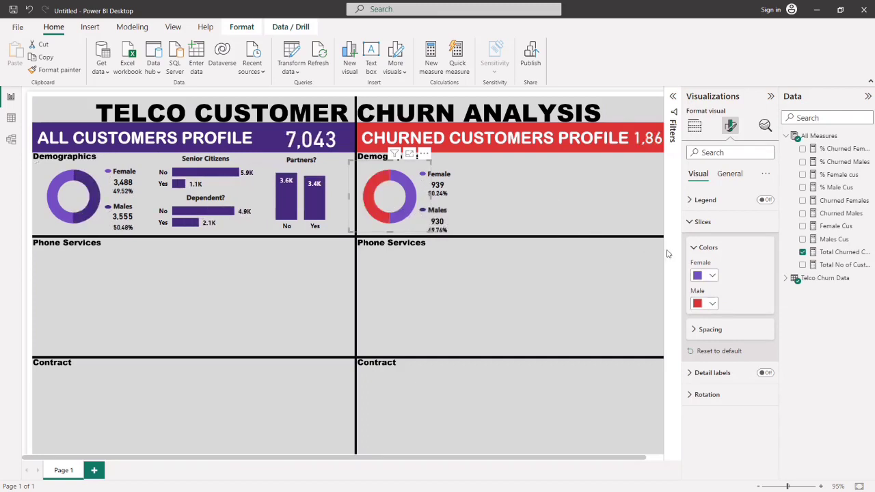
# Set the Female slice of the churned customers' gender donut chart to the light red theme shade #e68f96.
pyautogui.click(708, 274)
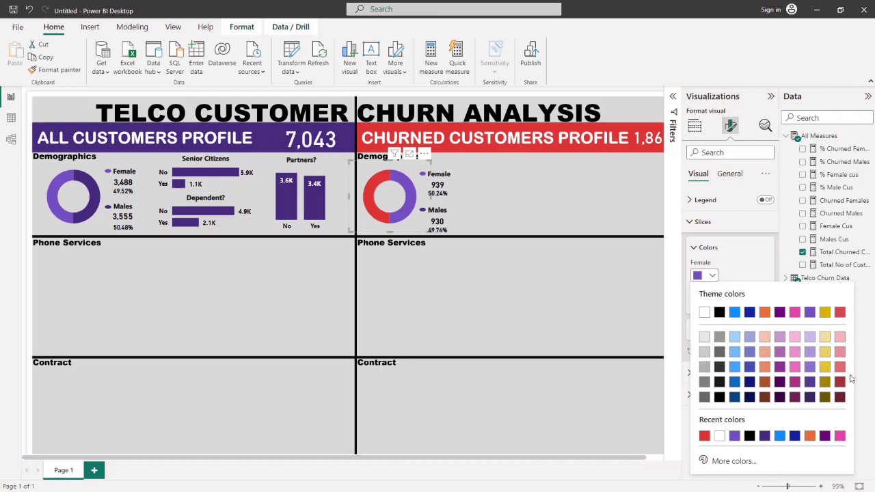
pyautogui.click(840, 353)
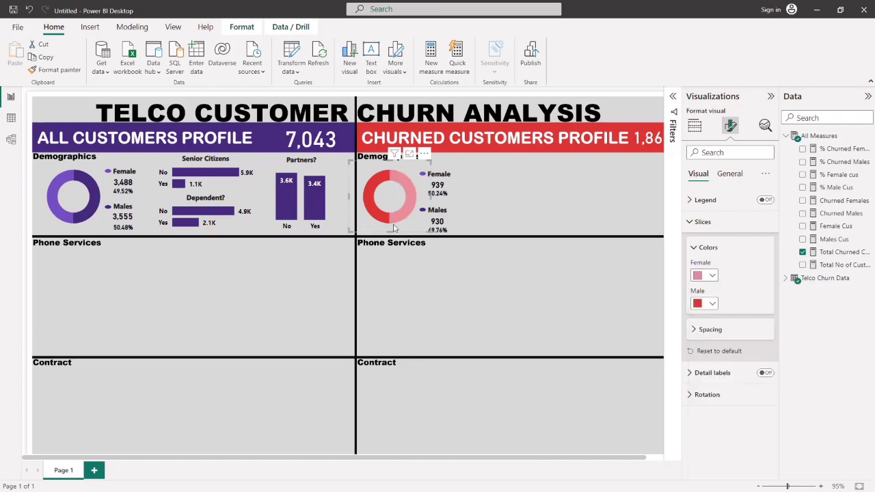
pyautogui.click(481, 204)
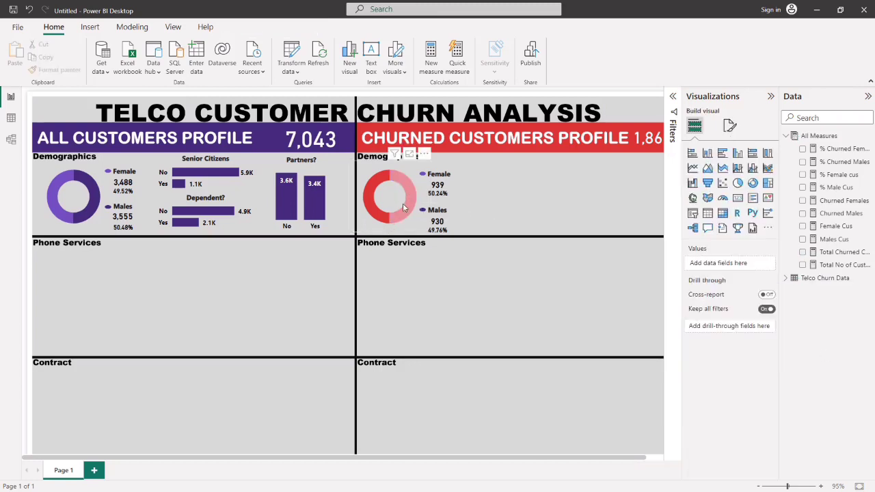
pyautogui.moveTo(405, 210)
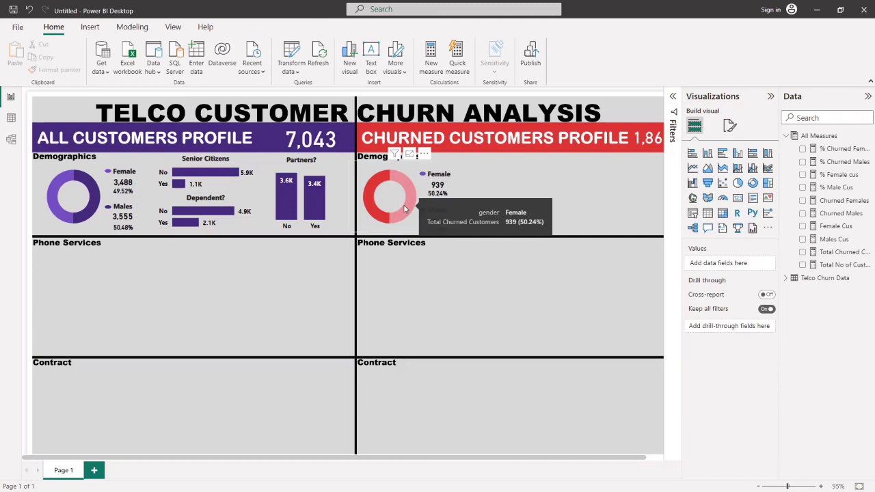
# Fill the small oval marker beside the churned Female label with light red #e68f96.
pyautogui.click(424, 176)
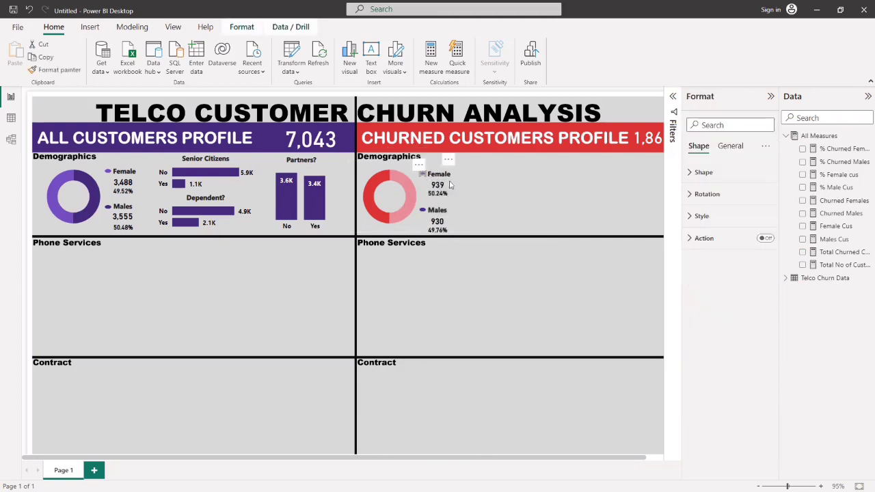
pyautogui.click(695, 216)
pyautogui.click(711, 270)
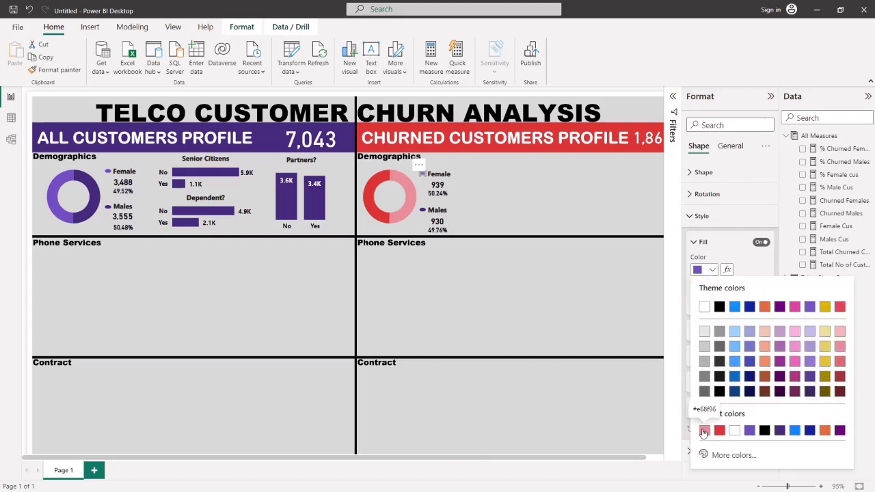
pyautogui.click(698, 427)
pyautogui.click(546, 230)
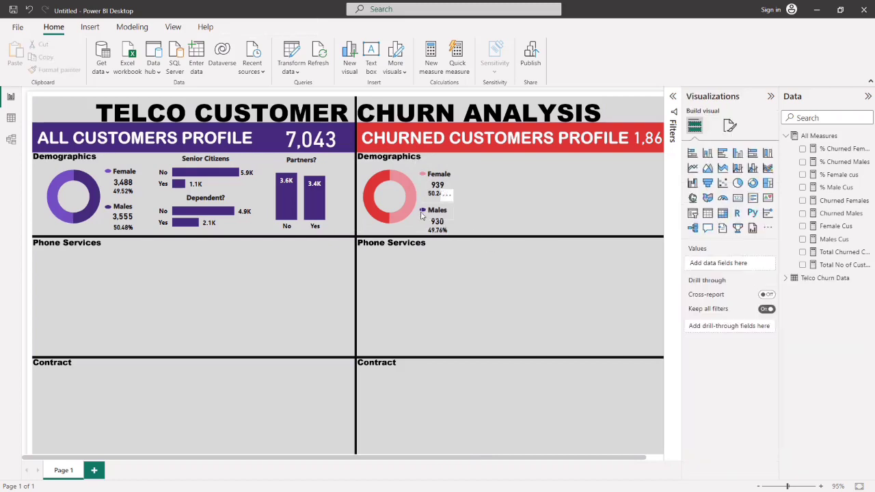
# Fill the small oval marker beside the churned Males label with the recently used red.
pyautogui.click(422, 214)
pyautogui.press('Escape')
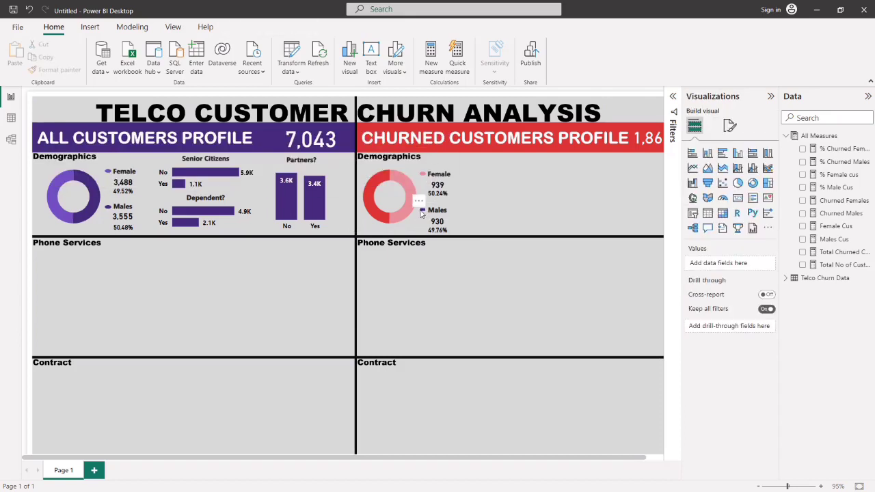
pyautogui.click(422, 213)
pyautogui.click(699, 220)
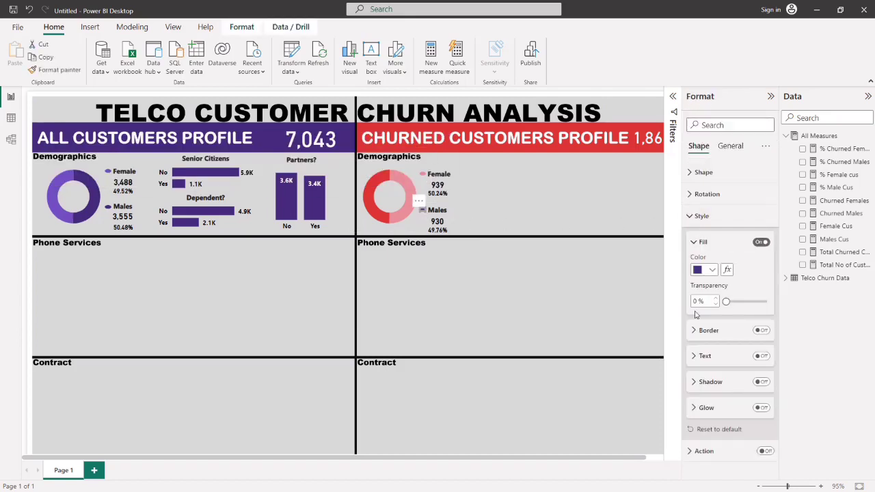
pyautogui.click(711, 270)
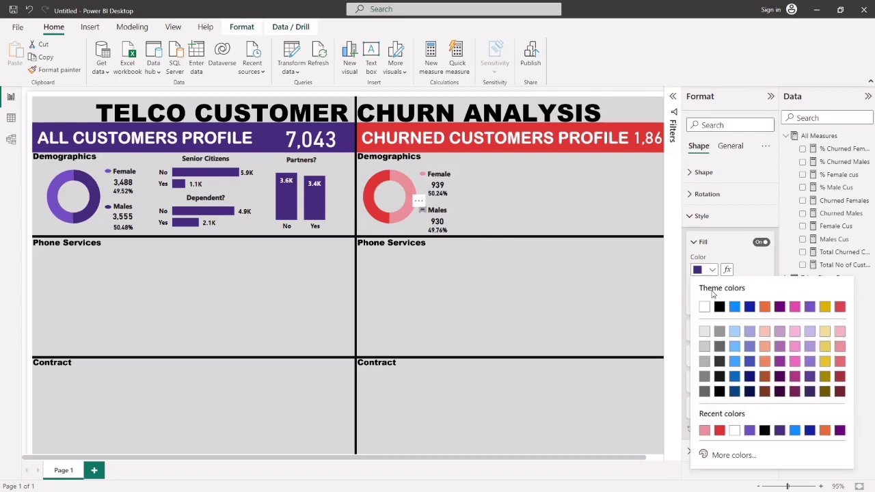
pyautogui.click(720, 430)
pyautogui.click(551, 241)
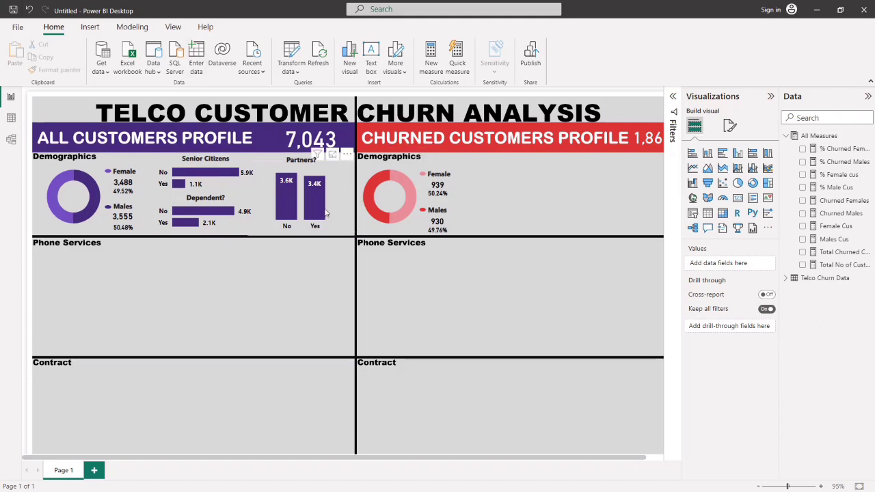
# Duplicate the Senior Citizens bar chart and place the copy beside the gender figures in the churned customers' Demographics section.
pyautogui.click(162, 168)
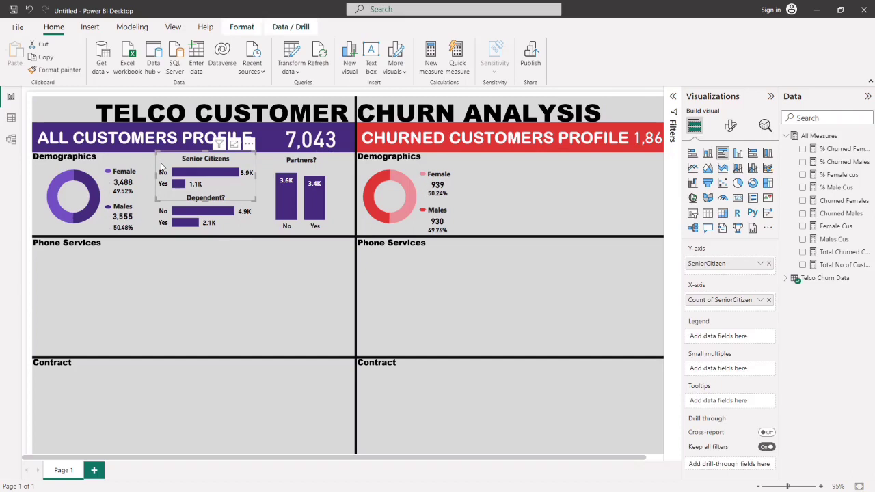
pyautogui.hotkey('ctrl', 'c')
pyautogui.hotkey('ctrl', 'v')
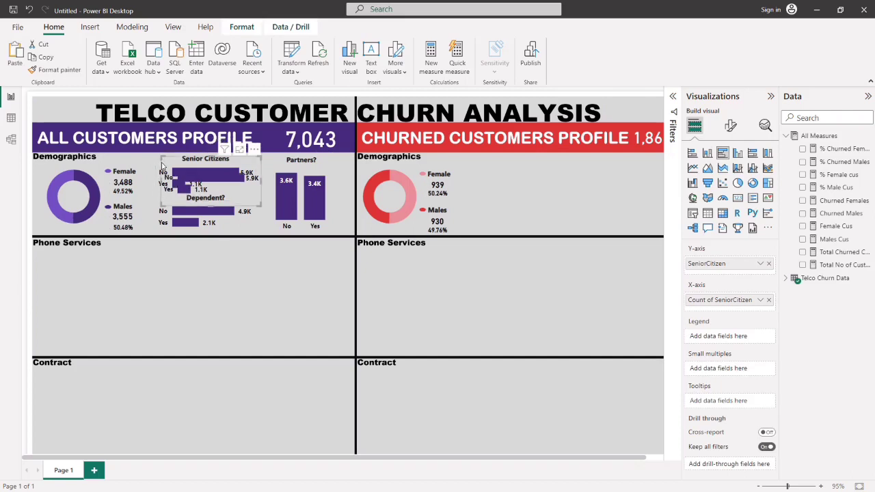
pyautogui.moveTo(180, 174); pyautogui.dragTo(468, 171)
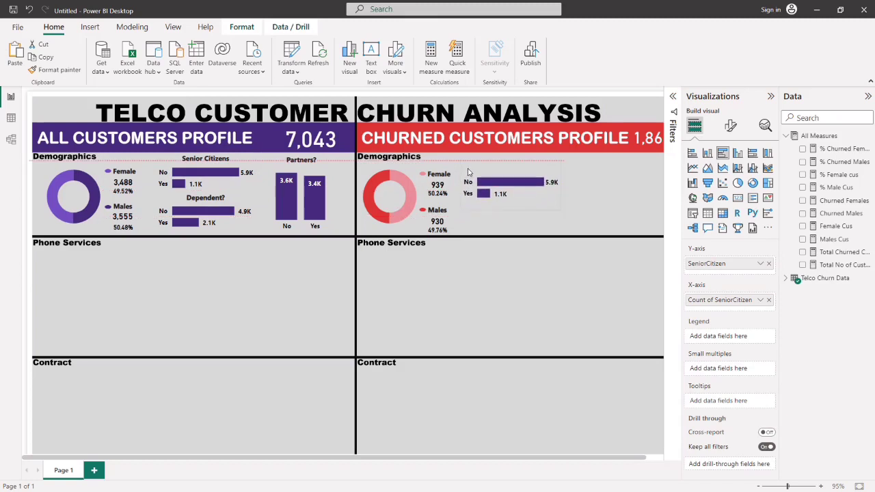
# Duplicate the Senior Citizens title and place the copy above the copied bar chart in the churned customers' Demographics section.
pyautogui.click(479, 302)
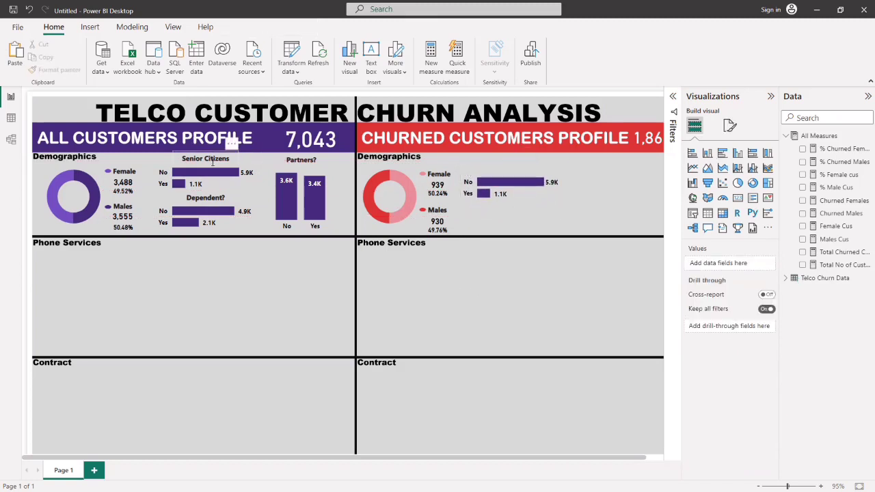
pyautogui.click(177, 161)
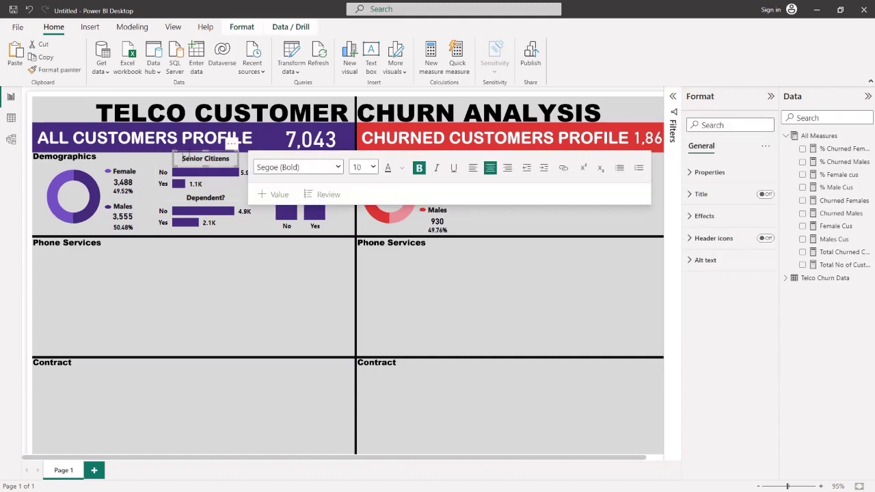
pyautogui.click(191, 155)
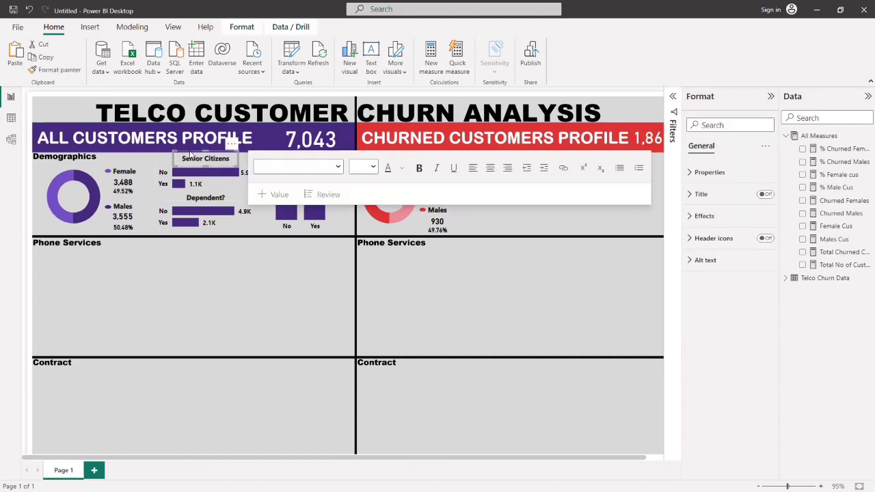
pyautogui.moveTo(219, 177); pyautogui.dragTo(248, 181)
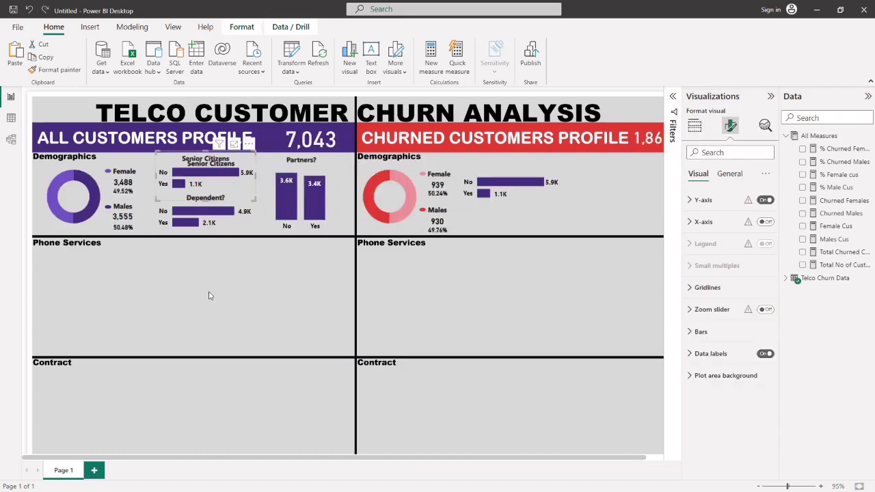
pyautogui.click(269, 161)
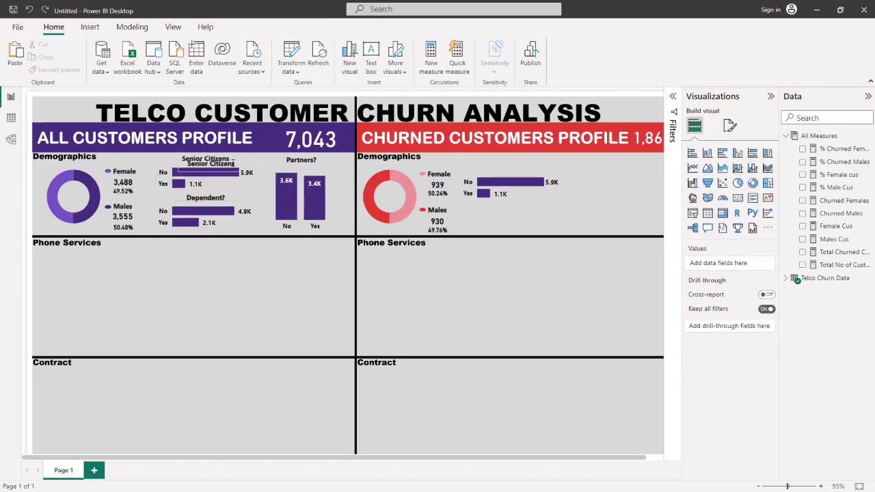
pyautogui.moveTo(229, 174); pyautogui.dragTo(515, 171)
pyautogui.moveTo(498, 211); pyautogui.dragTo(496, 205)
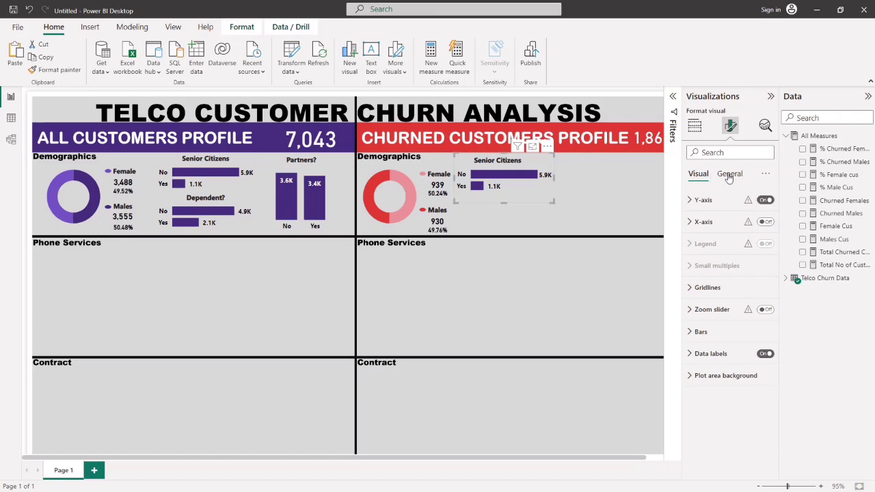
# Replace the count of SeniorCitizen on the copied Senior Citizens chart's X-axis with the total churned customers measure.
pyautogui.click(696, 127)
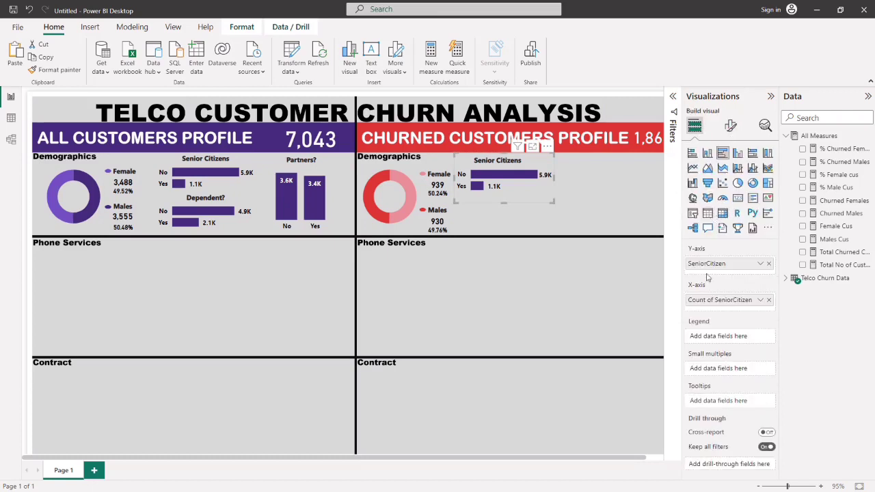
pyautogui.click(768, 300)
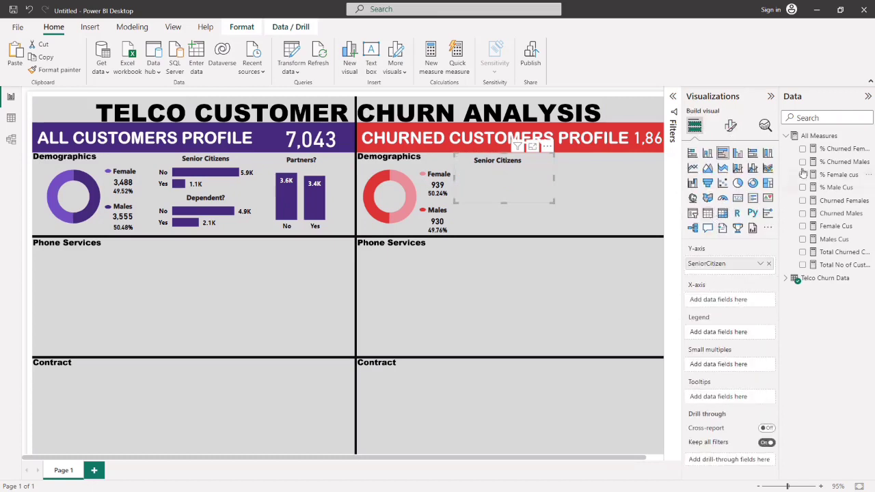
pyautogui.click(783, 136)
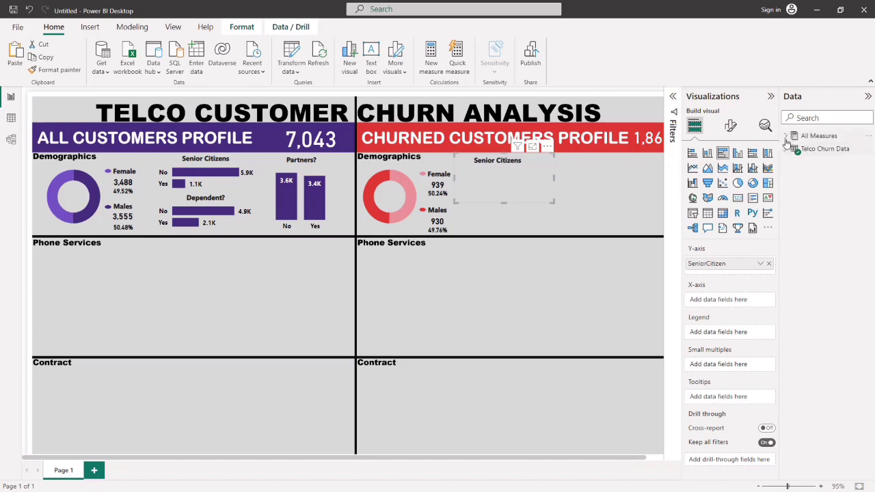
pyautogui.click(785, 136)
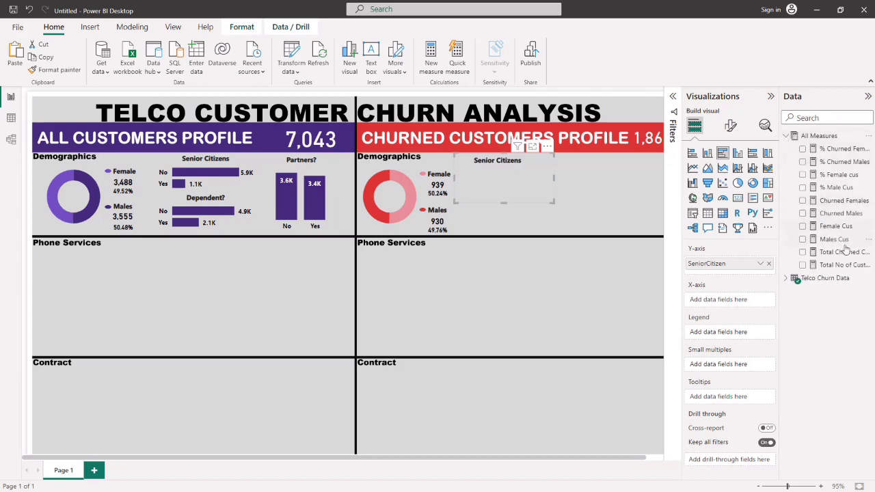
pyautogui.moveTo(839, 256)
pyautogui.mouseDown()
pyautogui.moveTo(773, 301)
pyautogui.moveTo(734, 305)
pyautogui.mouseUp()
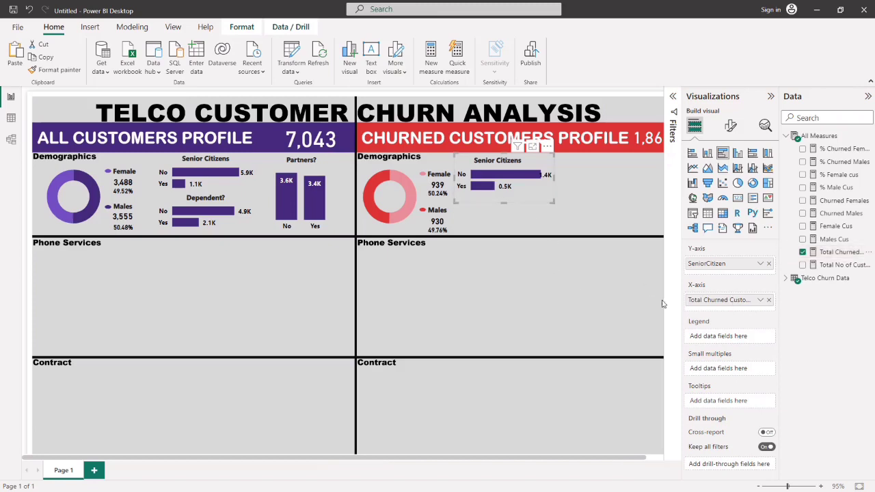
pyautogui.click(541, 260)
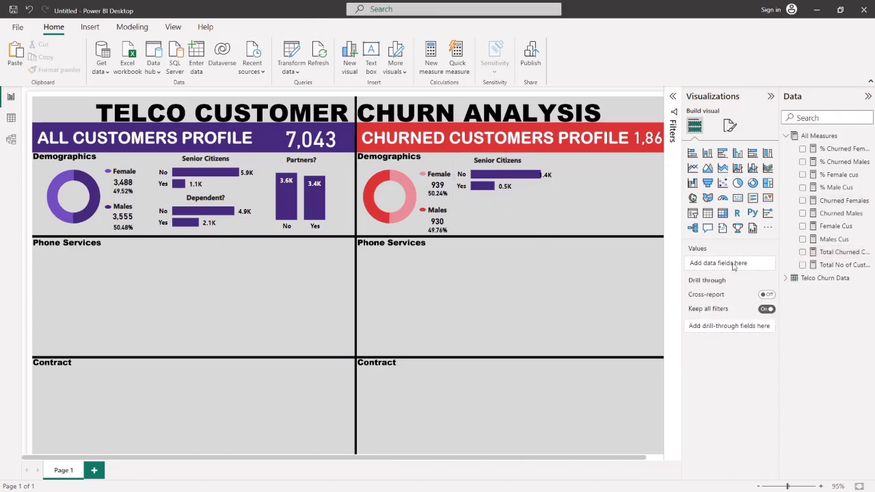
# Set the display units of the churned Senior Citizens chart's data labels to None.
pyautogui.click(540, 191)
pyautogui.click(729, 128)
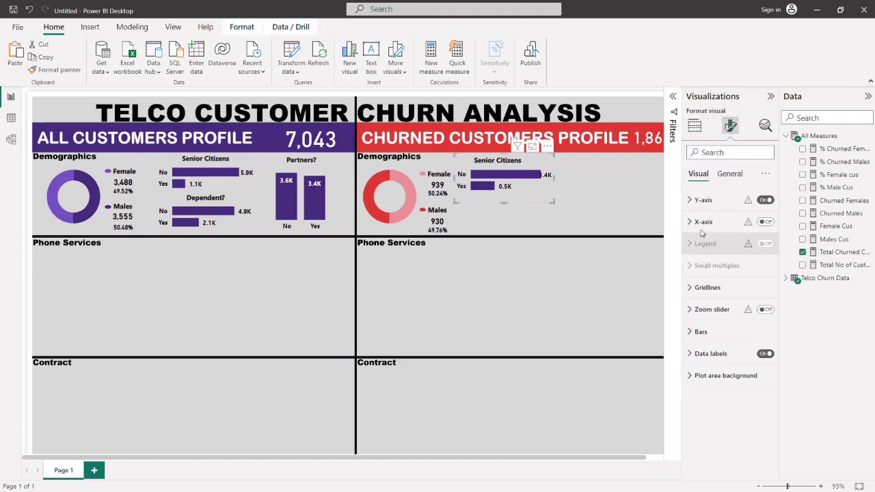
pyautogui.click(698, 353)
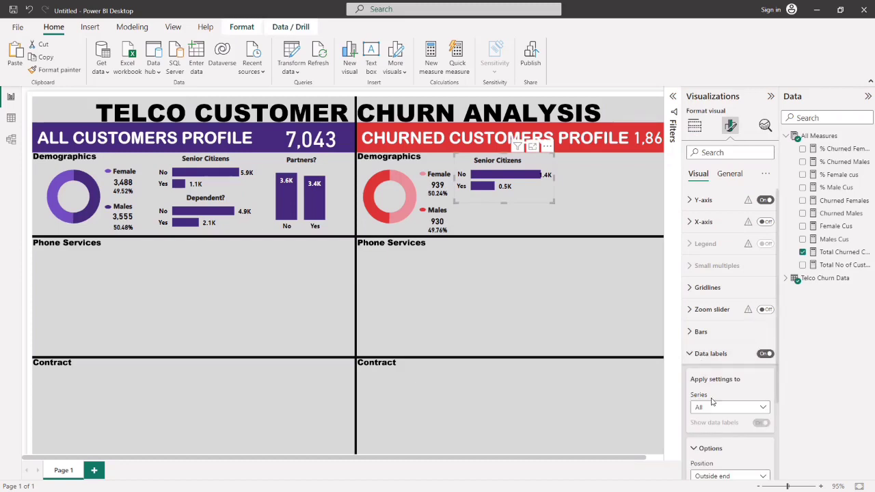
pyautogui.scroll(-2, 699, 341)
pyautogui.click(708, 399)
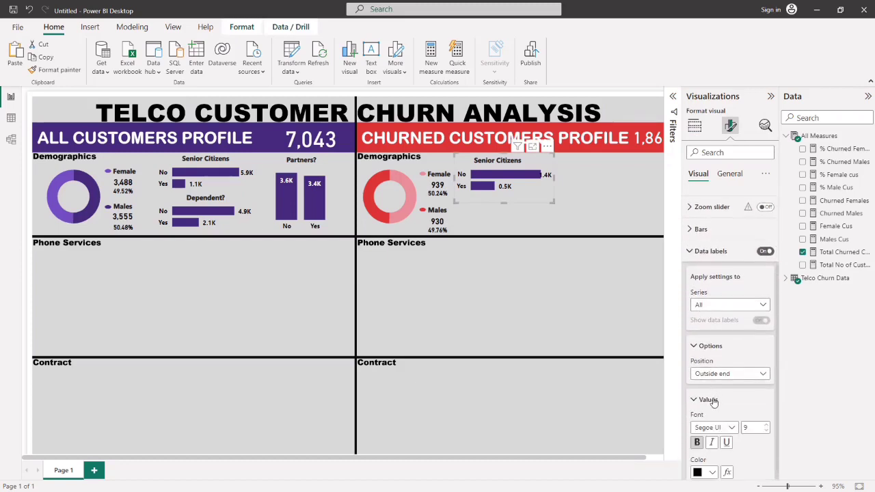
pyautogui.scroll(-2, 704, 342)
pyautogui.scroll(-2, 702, 318)
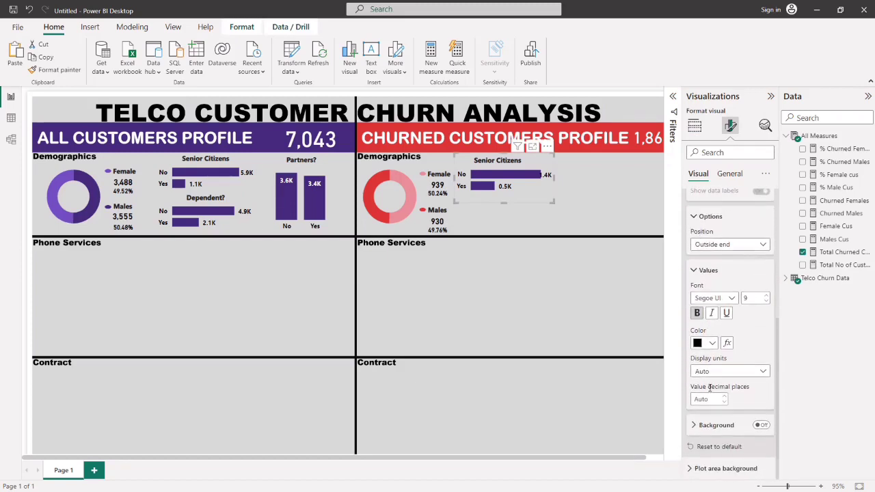
pyautogui.click(711, 372)
pyautogui.click(711, 397)
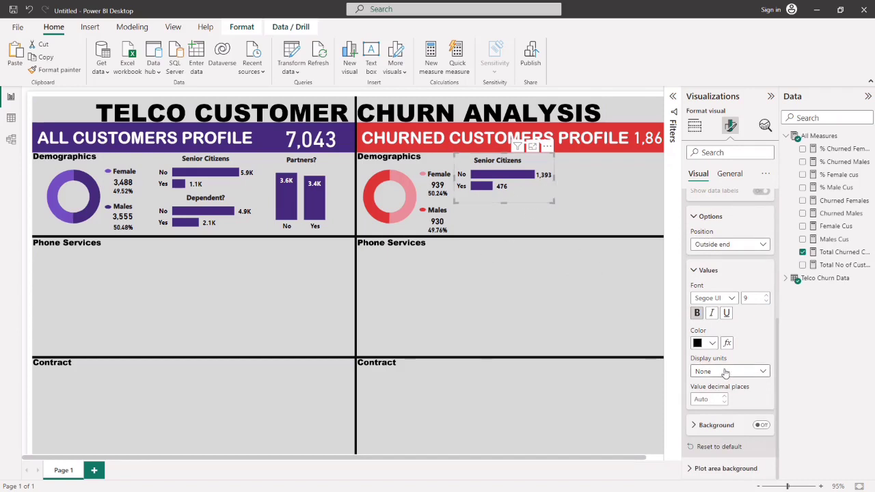
# Position the churned Senior Citizens chart's data labels at Inside end and color their values white.
pyautogui.click(719, 244)
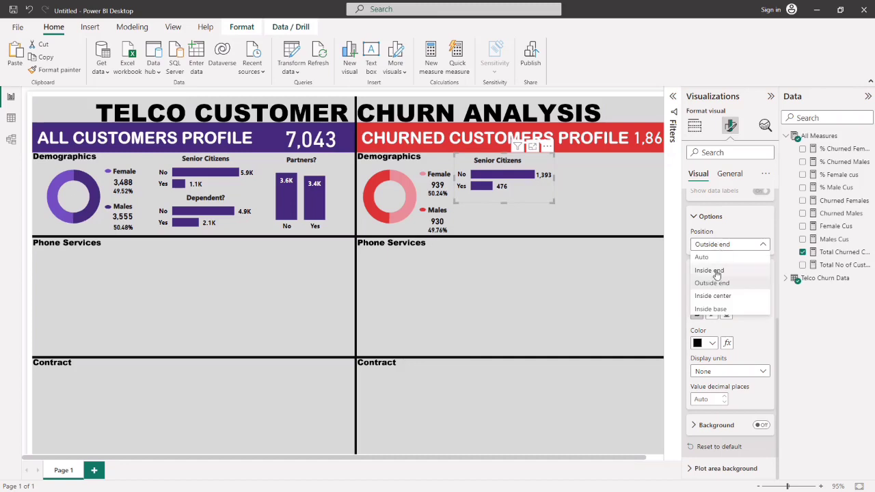
pyautogui.click(710, 271)
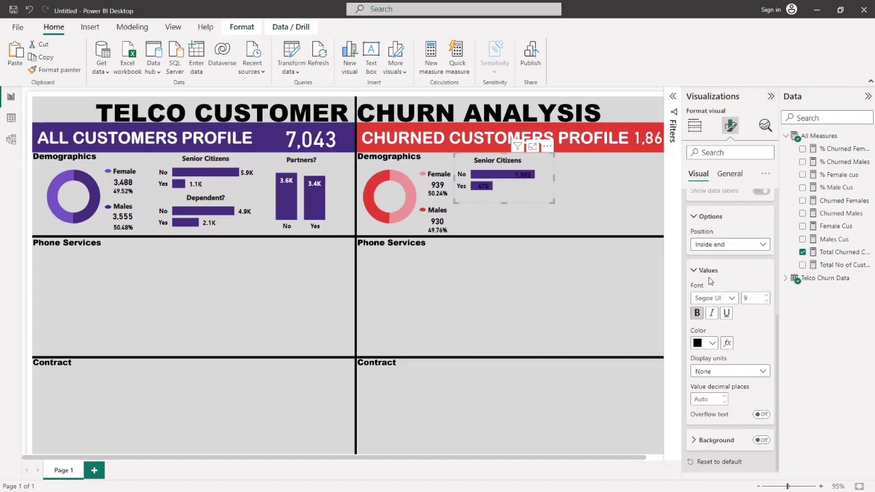
pyautogui.click(707, 343)
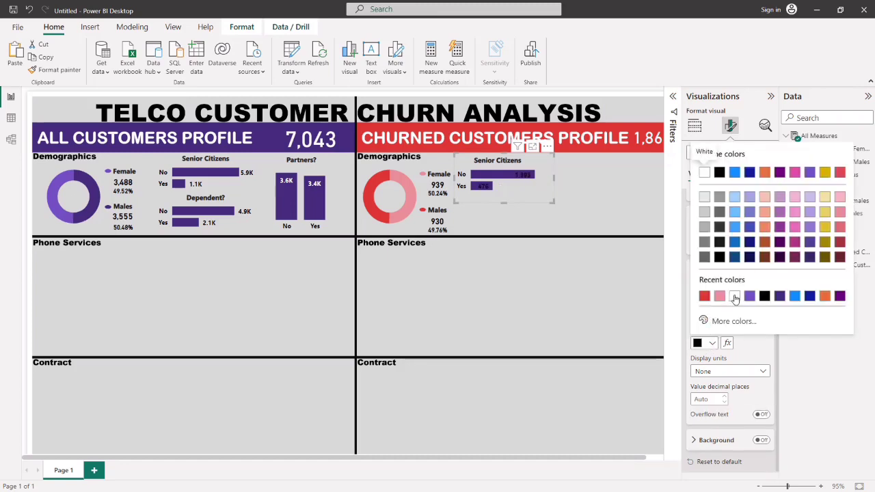
pyautogui.click(734, 296)
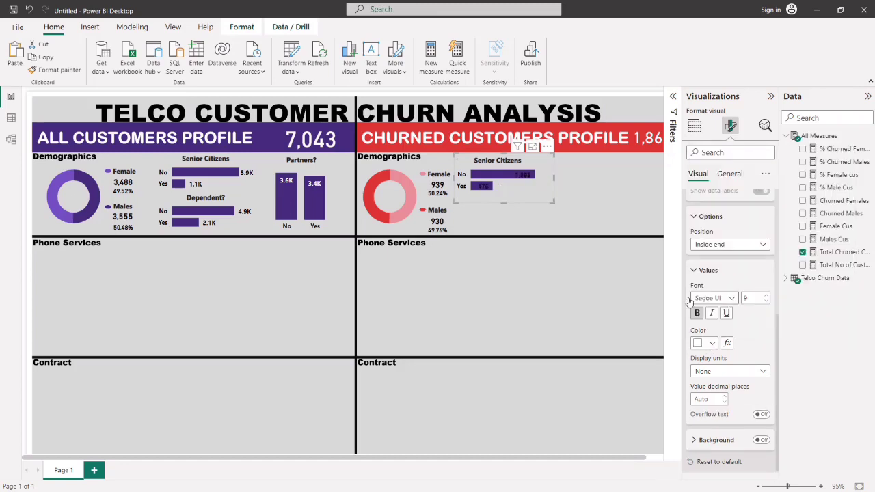
pyautogui.click(284, 256)
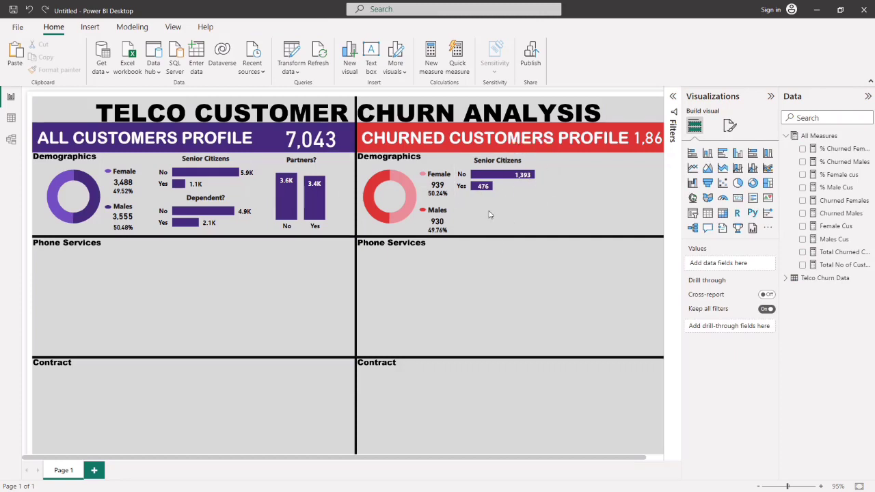
pyautogui.click(507, 197)
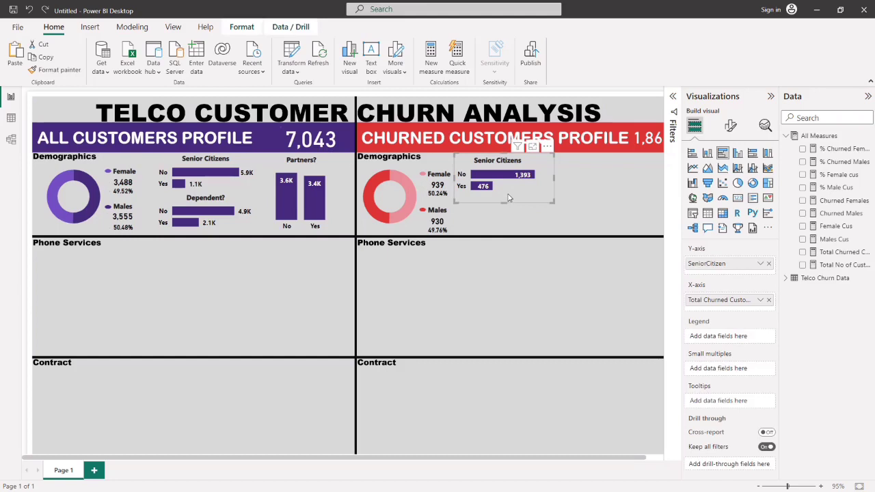
pyautogui.click(516, 255)
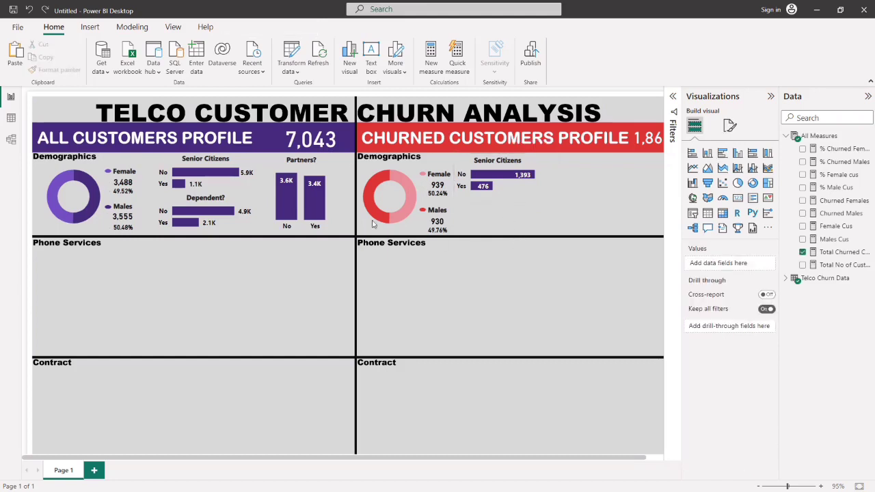
# Duplicate the Dependent? bar chart and its title and place the copies below the churned customers' Senior Citizens chart.
pyautogui.click(244, 205)
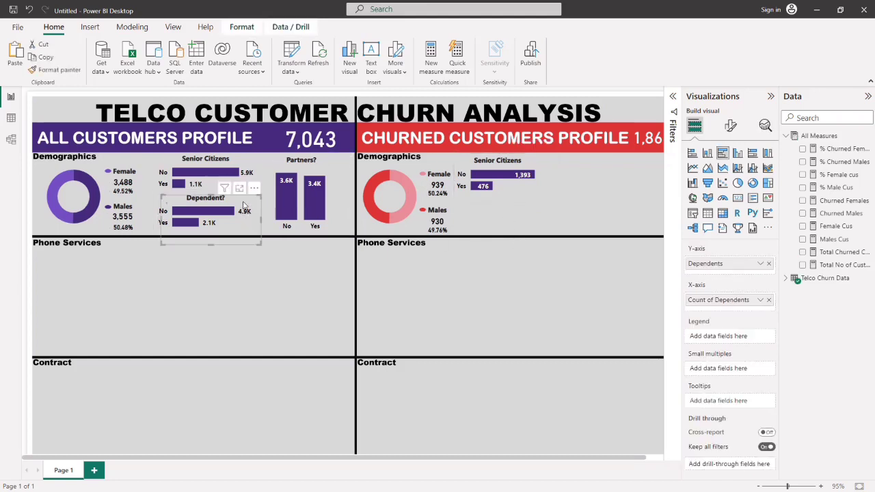
pyautogui.moveTo(244, 206); pyautogui.dragTo(535, 205)
pyautogui.click(524, 293)
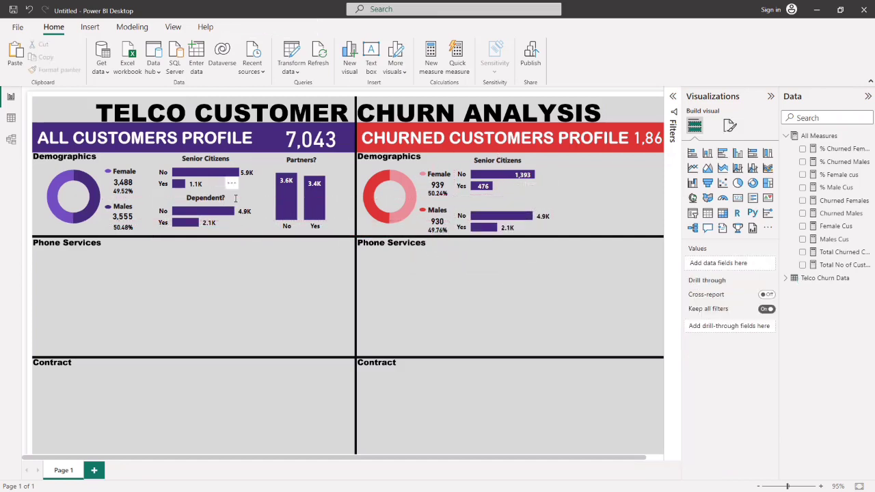
pyautogui.click(237, 201)
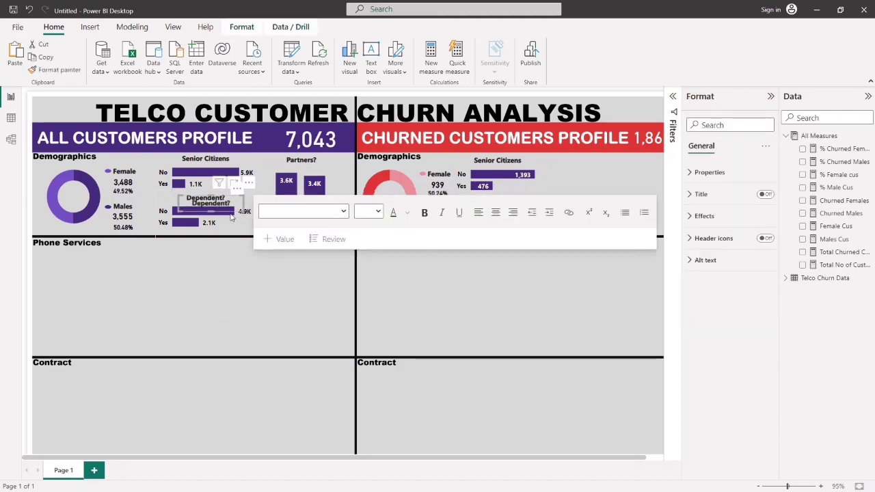
pyautogui.moveTo(229, 214); pyautogui.dragTo(511, 214)
pyautogui.click(524, 284)
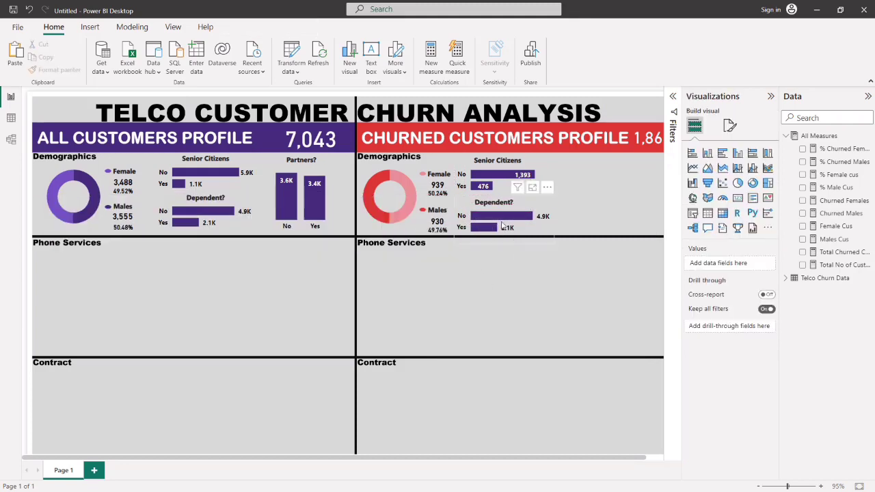
# Color the bars of the churned customers' Senior Citizens chart with the recently used red.
pyautogui.click(513, 193)
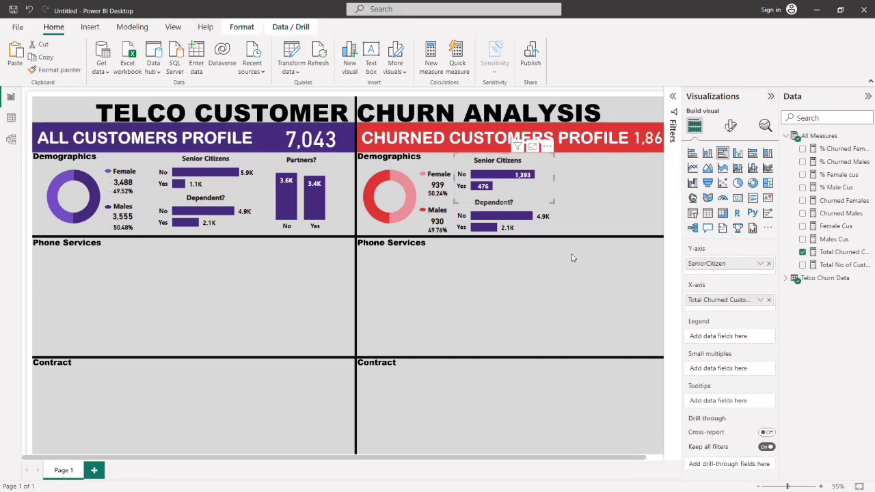
pyautogui.click(730, 126)
pyautogui.click(702, 333)
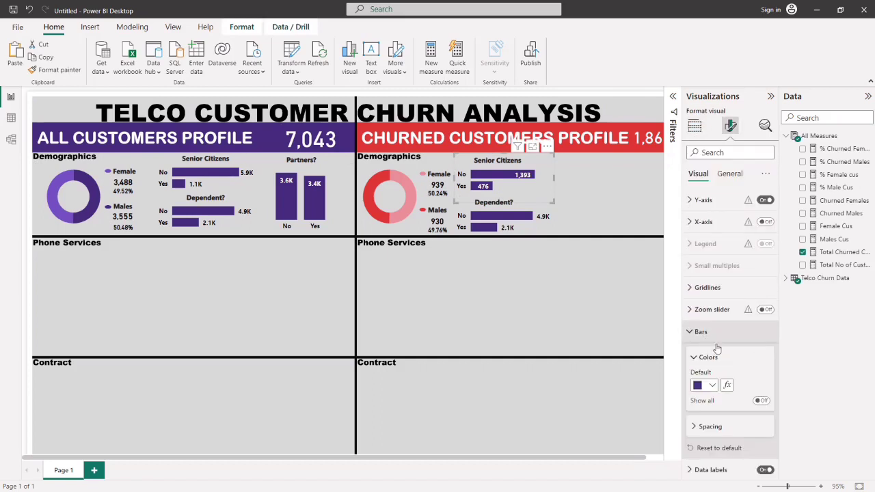
pyautogui.click(713, 386)
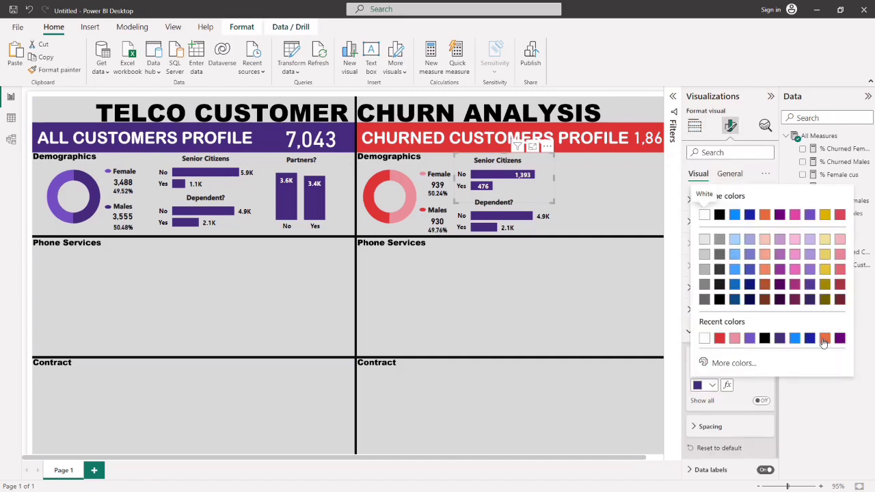
pyautogui.click(719, 338)
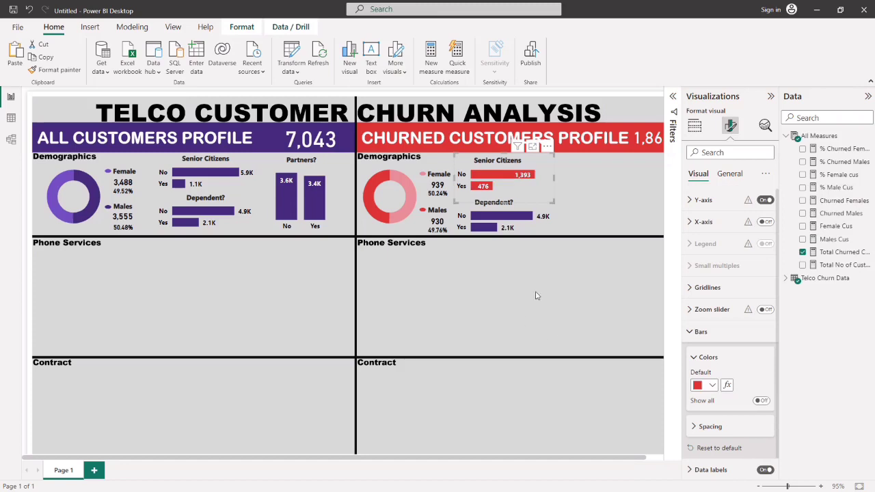
pyautogui.click(590, 220)
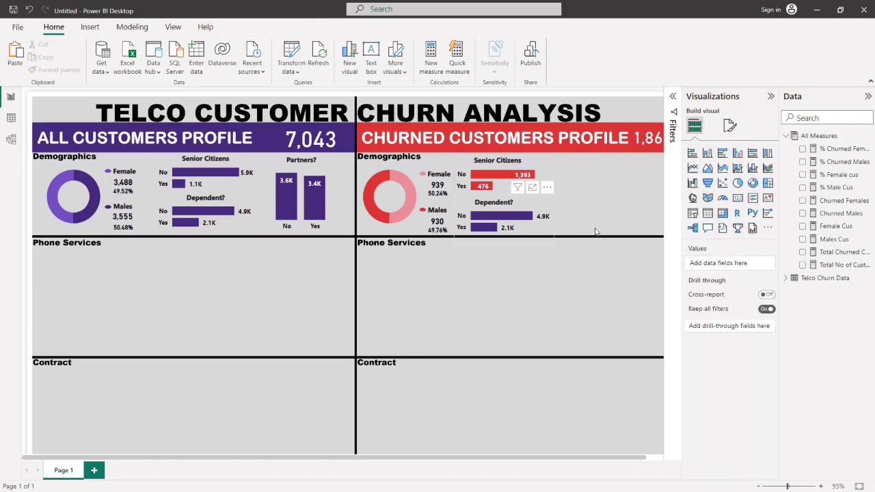
# Replace the Count of Dependents on the churned Dependent? chart's X-axis with the Total Churned Customers measure.
pyautogui.click(540, 232)
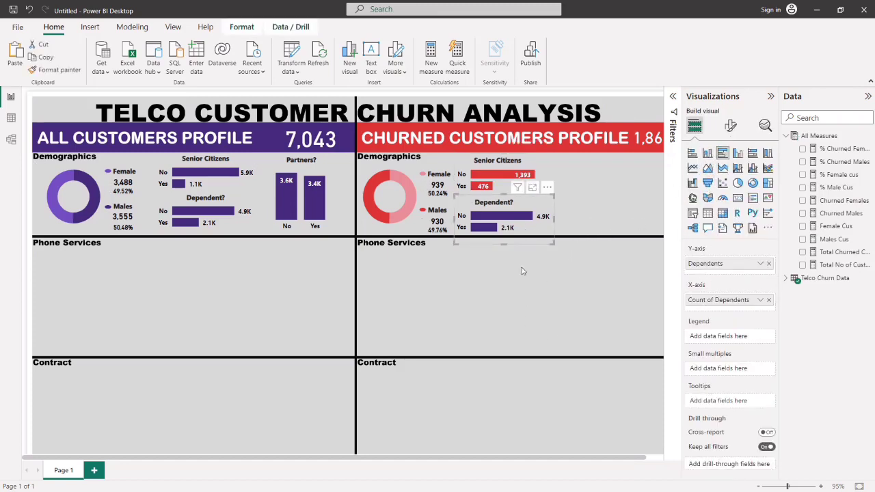
pyautogui.click(769, 299)
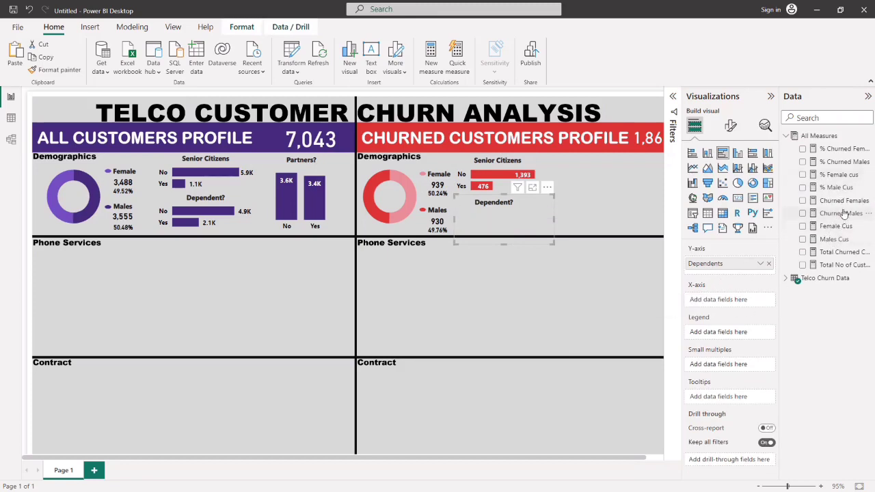
pyautogui.moveTo(840, 253); pyautogui.dragTo(729, 299)
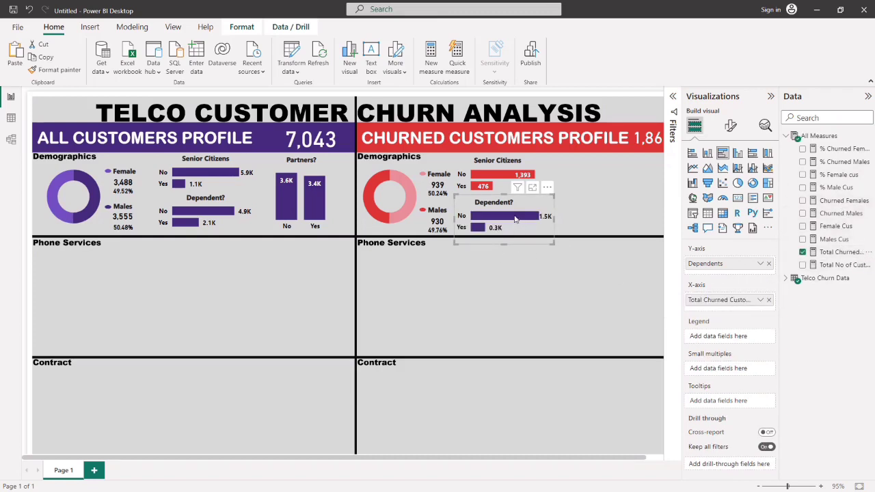
# Copy the churned Senior Citizens chart's formatting onto the churned Dependent? chart with Format painter.
pyautogui.click(482, 186)
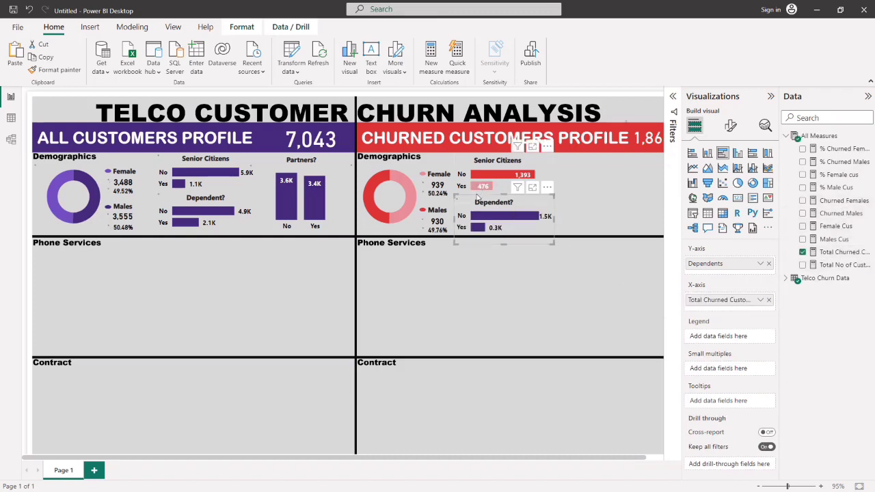
pyautogui.click(487, 186)
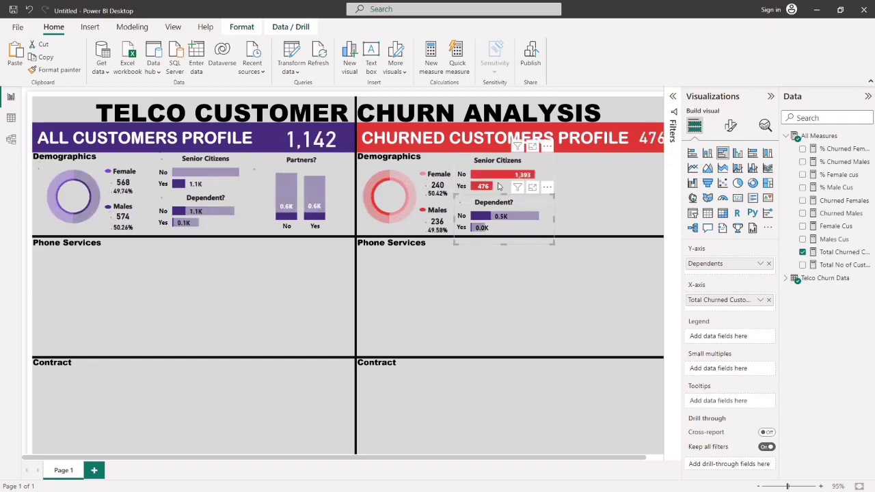
pyautogui.click(501, 186)
pyautogui.click(501, 187)
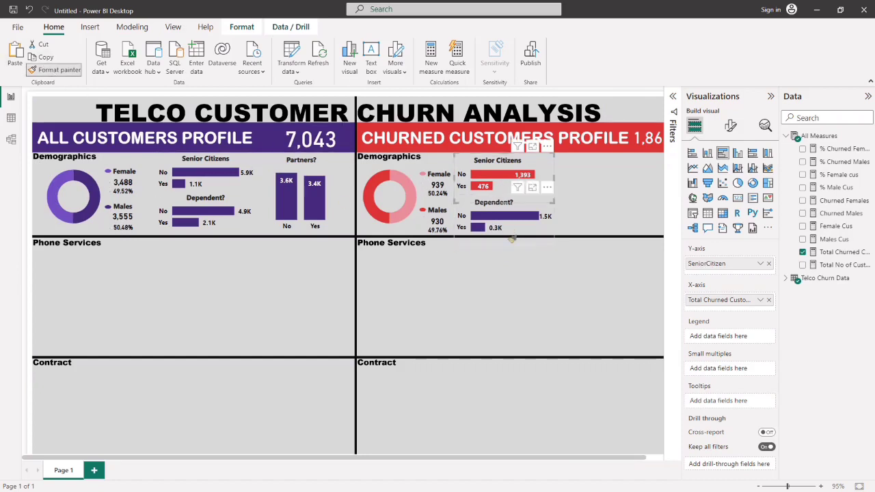
pyautogui.click(512, 229)
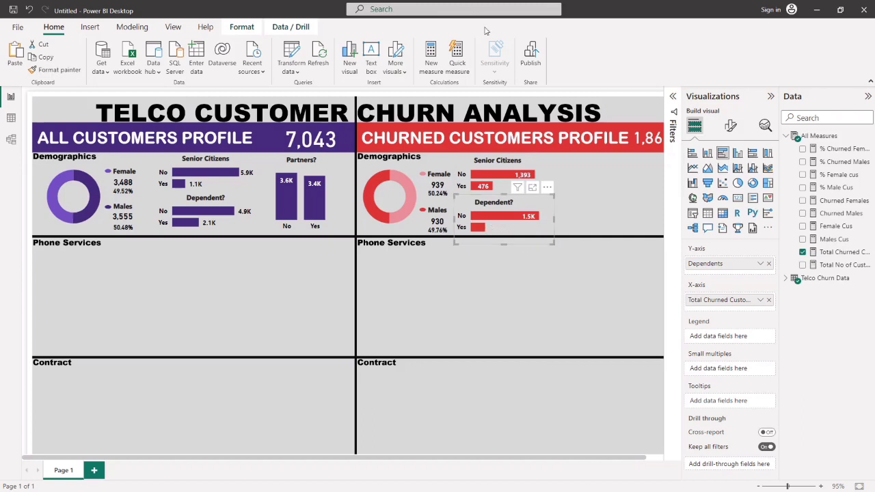
pyautogui.click(490, 275)
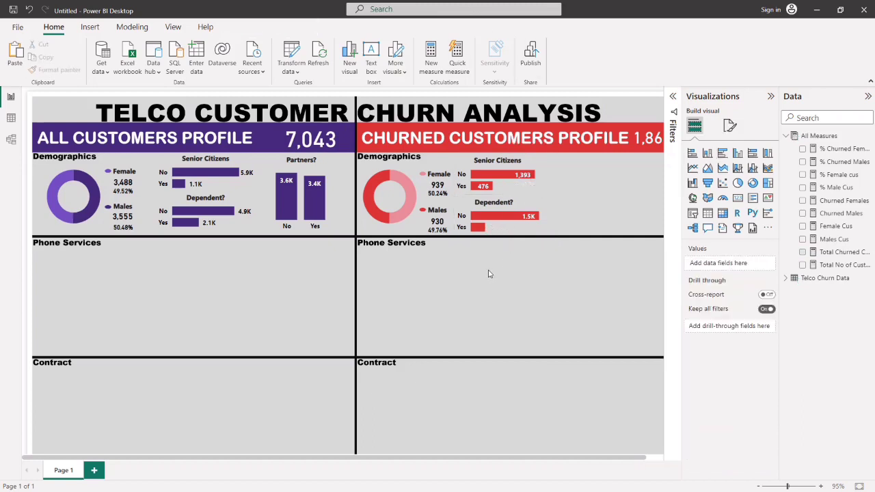
# Set the display units of the churned Dependent? chart's data labels to None.
pyautogui.click(532, 232)
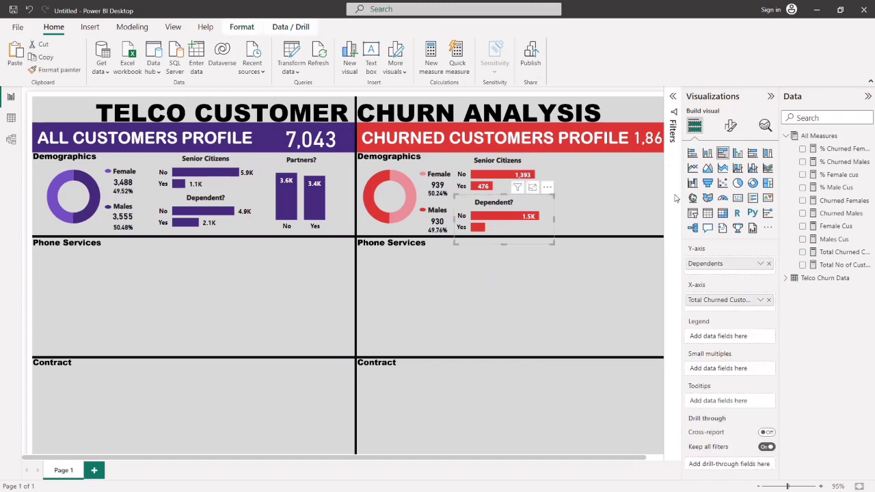
pyautogui.click(730, 125)
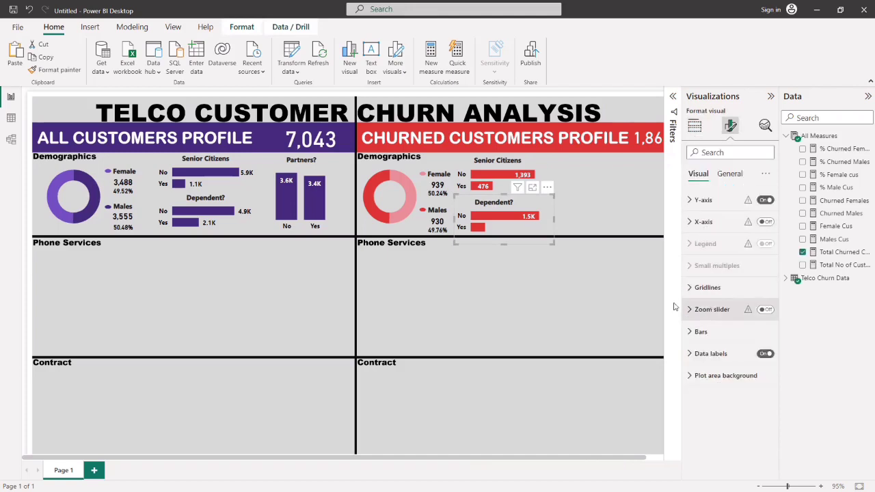
pyautogui.click(708, 354)
pyautogui.scroll(-2, 720, 410)
pyautogui.scroll(-2, 720, 423)
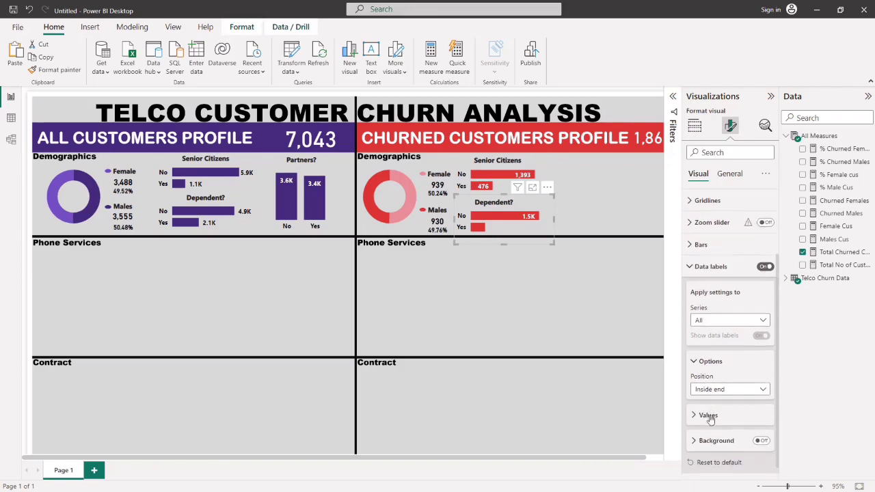
pyautogui.scroll(-1, 707, 410)
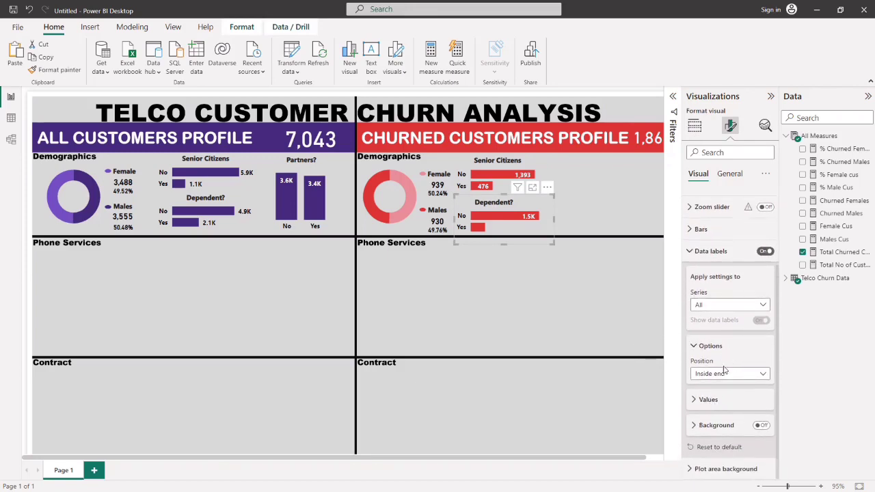
pyautogui.click(707, 400)
pyautogui.scroll(-3, 701, 383)
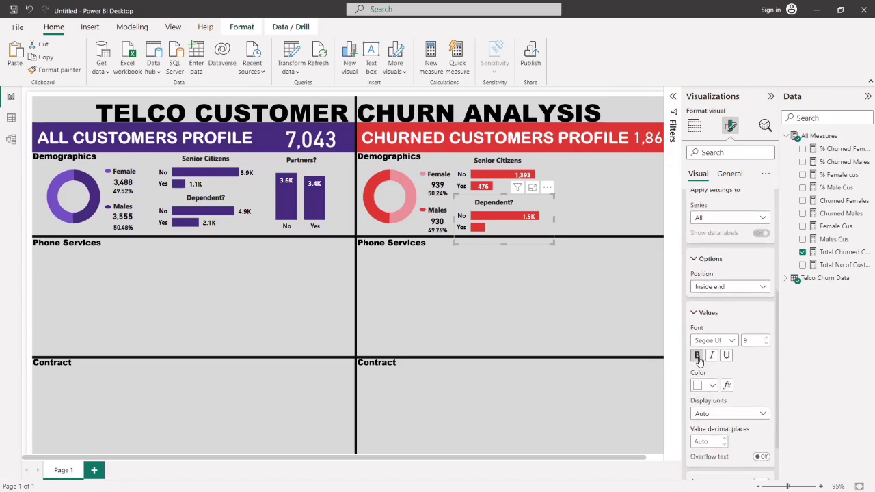
pyautogui.click(726, 415)
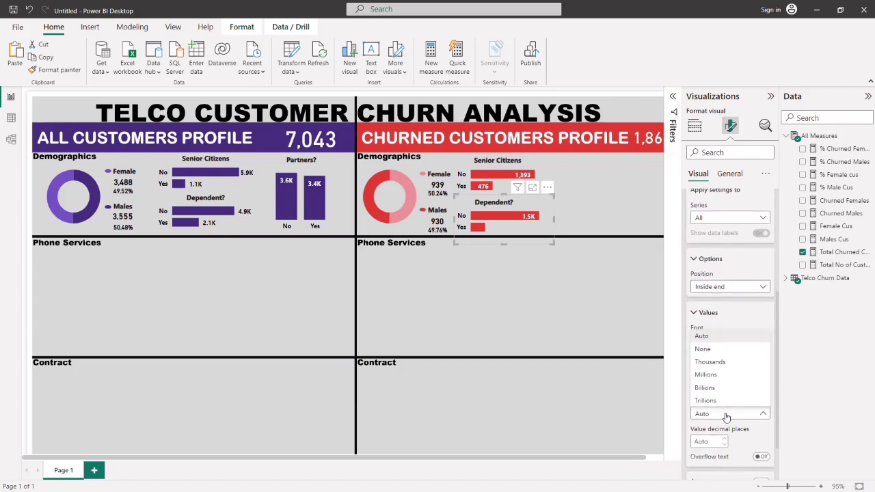
pyautogui.click(711, 349)
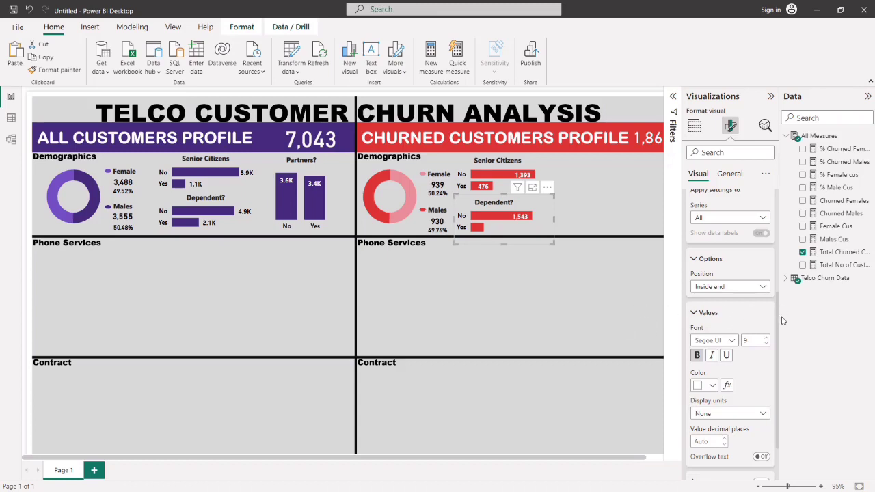
# Position the churned Dependent? chart's data labels at Outside end and color their values black.
pyautogui.click(697, 313)
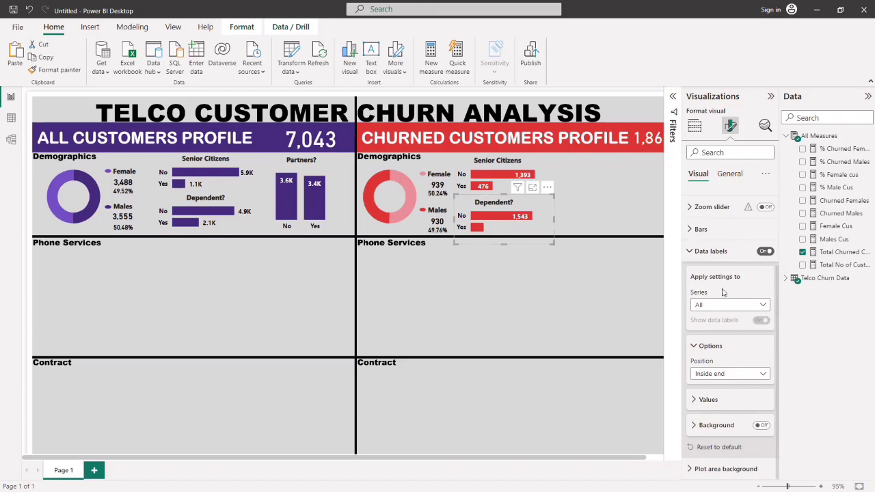
pyautogui.click(719, 376)
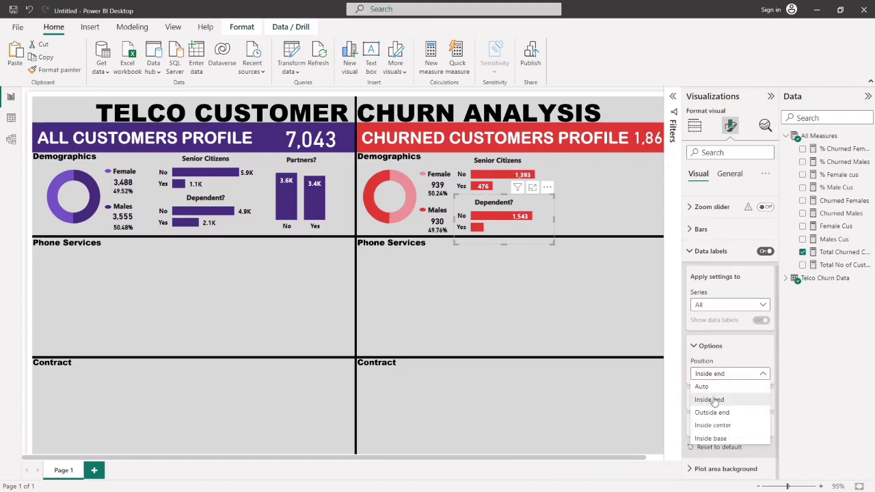
pyautogui.click(714, 413)
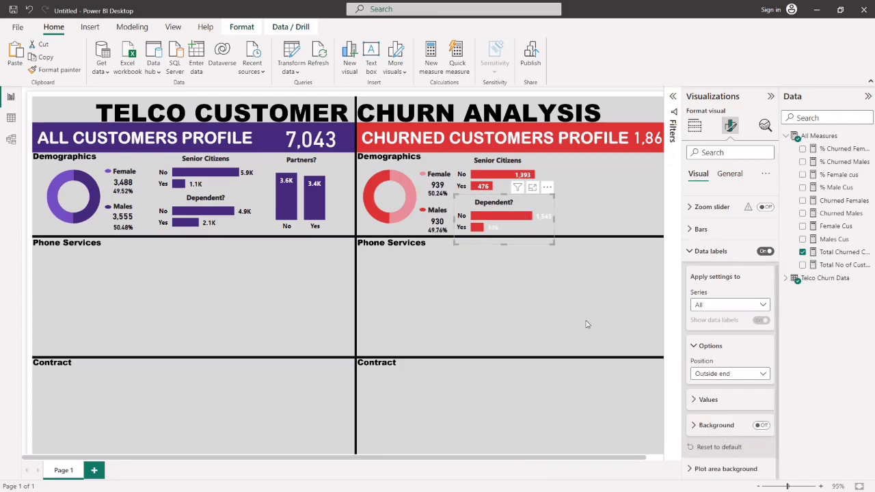
pyautogui.click(696, 347)
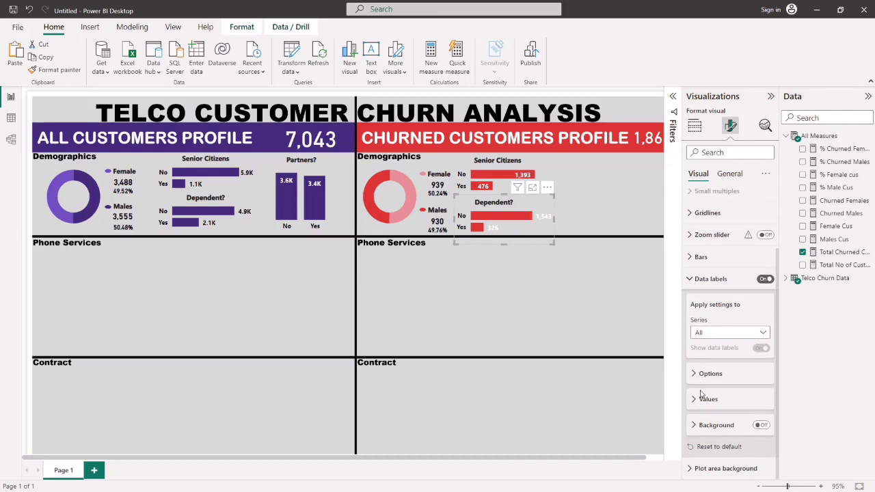
pyautogui.click(700, 402)
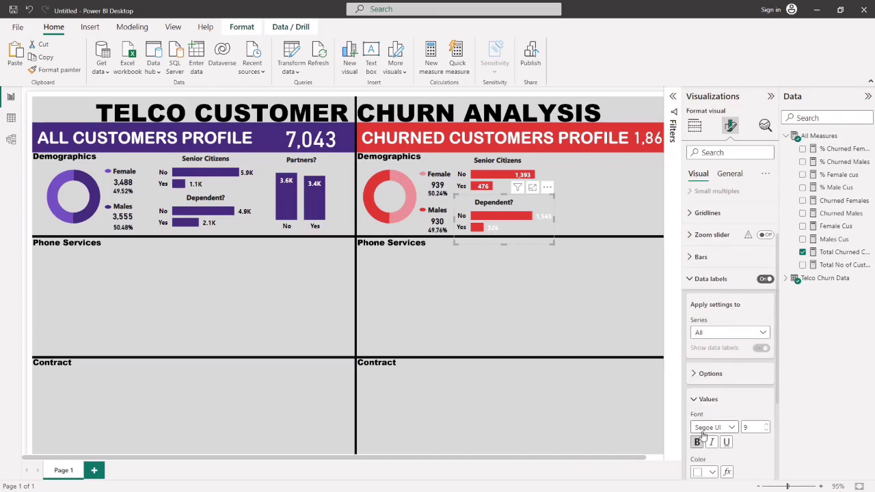
pyautogui.click(711, 472)
pyautogui.click(764, 425)
pyautogui.click(502, 305)
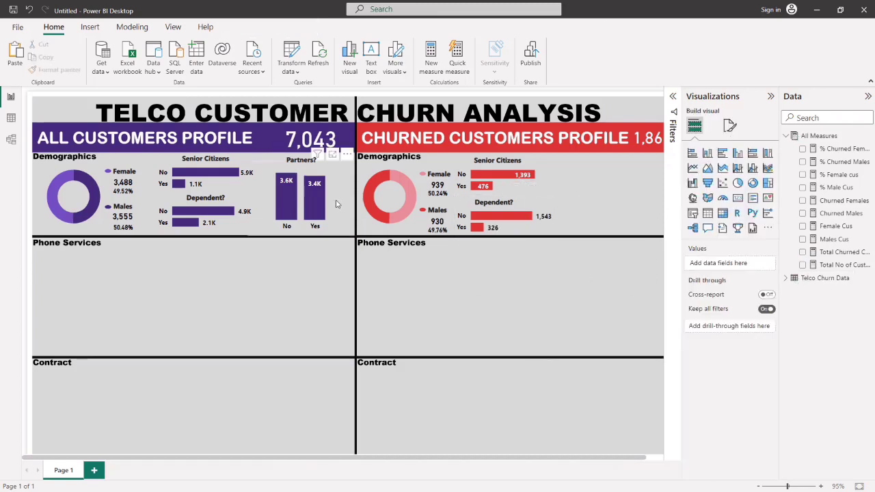
# Duplicate the Partners? column chart and place the copy at the far right of the churned customers' Demographics section.
pyautogui.click(298, 199)
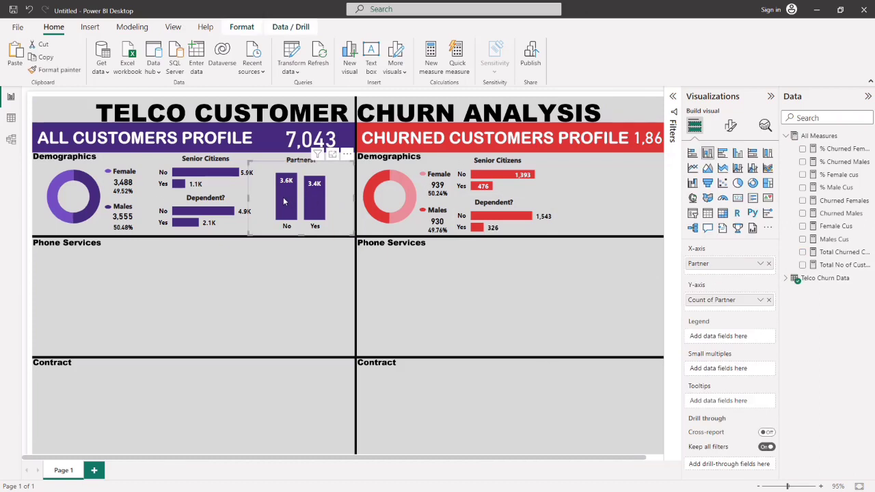
pyautogui.moveTo(287, 203)
pyautogui.moveTo(288, 203); pyautogui.dragTo(566, 206)
pyautogui.click(532, 285)
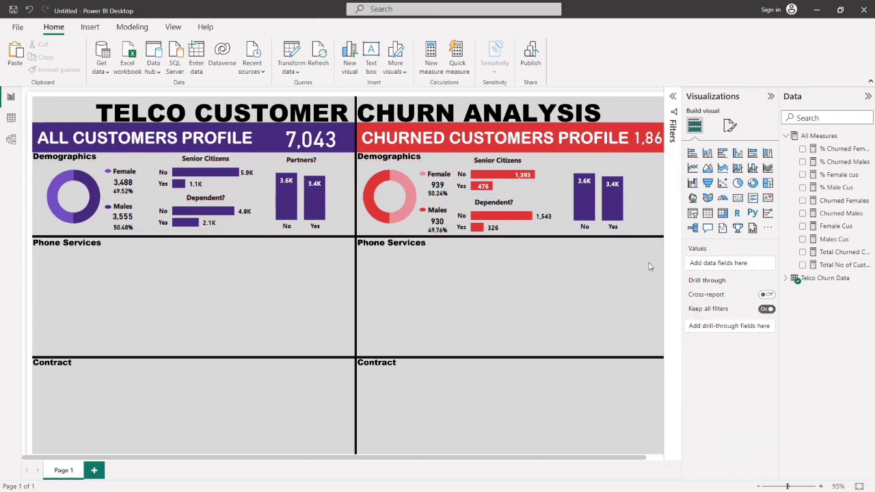
pyautogui.click(771, 96)
pyautogui.moveTo(660, 197); pyautogui.dragTo(684, 198)
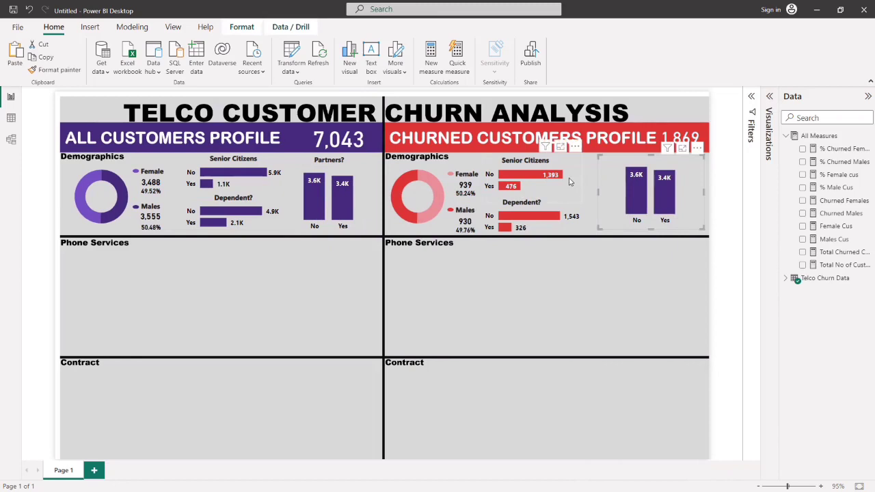
# Move the churned Senior Citizens chart and its title slightly right, toward the copied Partners chart.
pyautogui.click(579, 178)
pyautogui.moveTo(579, 180); pyautogui.dragTo(587, 186)
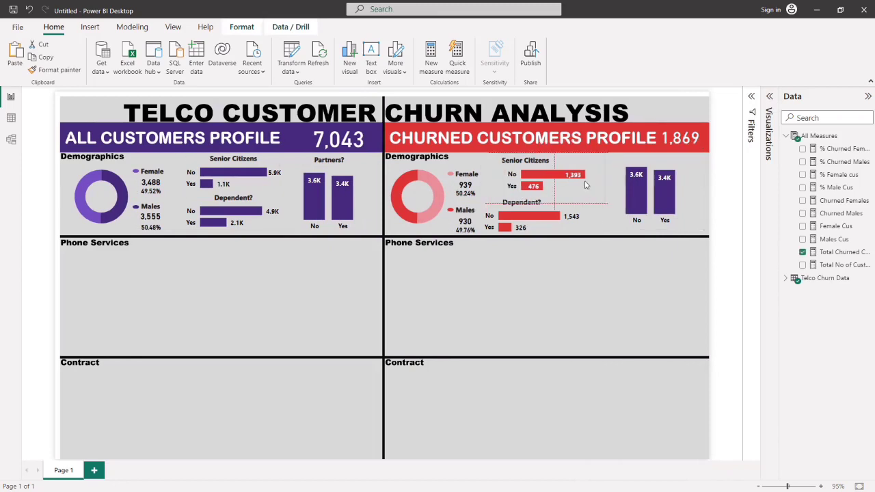
pyautogui.click(598, 298)
pyautogui.moveTo(518, 173); pyautogui.dragTo(541, 173)
pyautogui.click(544, 302)
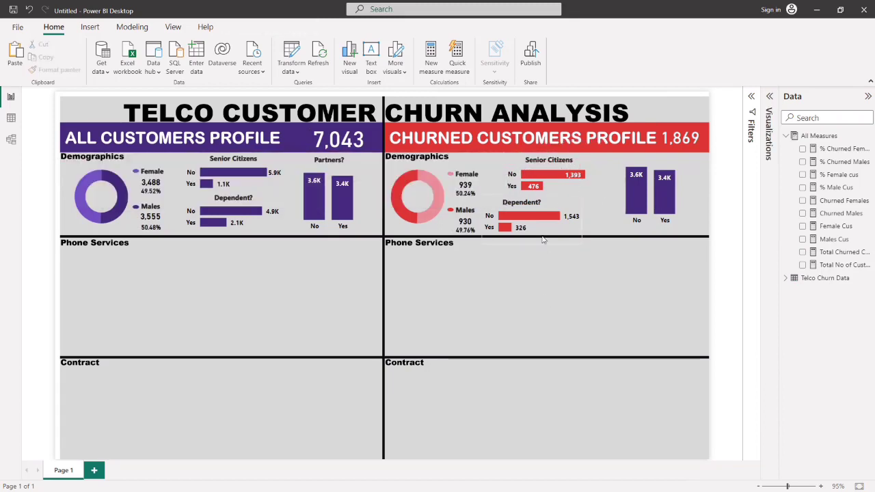
# Move the churned Dependent? chart and its title right, lining them up beneath the Senior Citizens chart.
pyautogui.moveTo(547, 230); pyautogui.dragTo(571, 231)
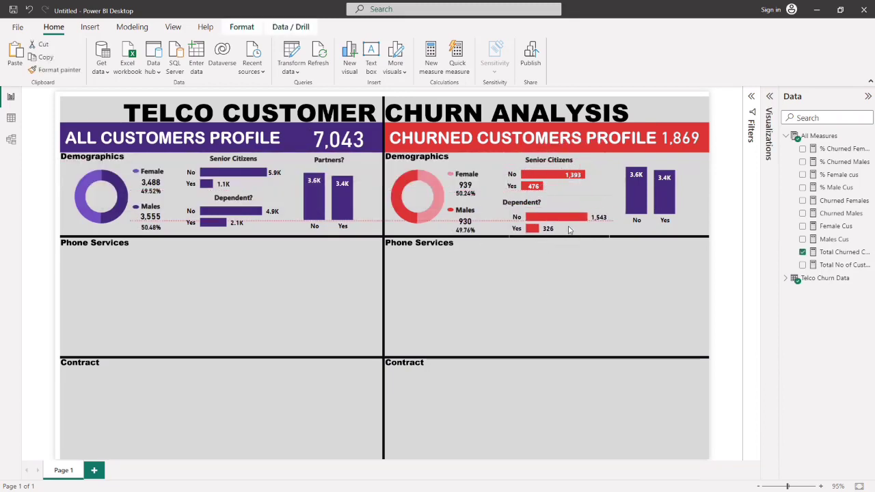
pyautogui.click(555, 305)
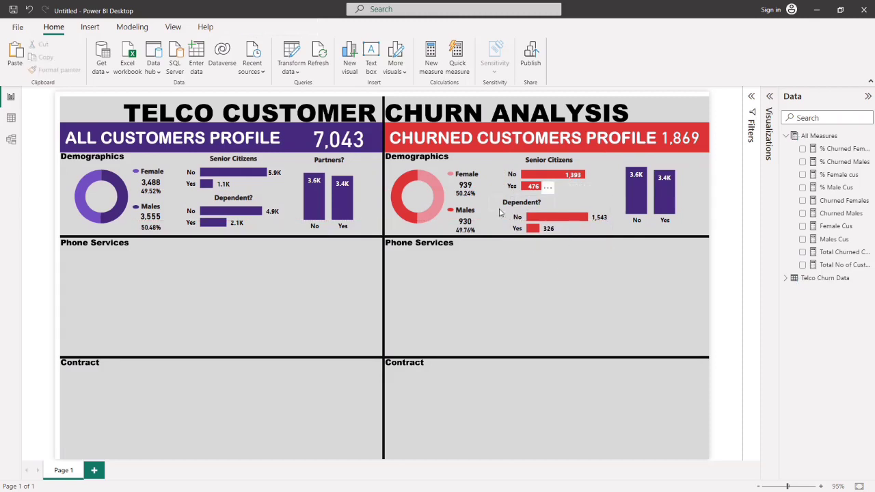
pyautogui.moveTo(510, 213); pyautogui.dragTo(534, 214)
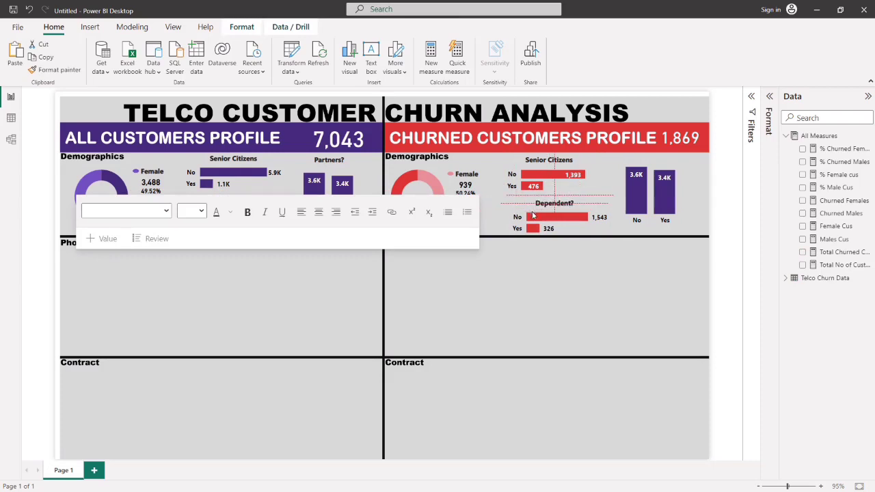
pyautogui.click(547, 290)
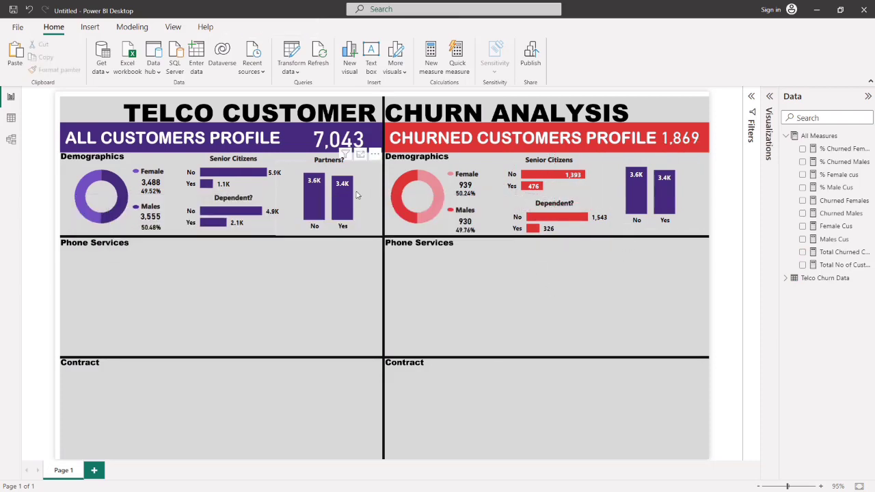
# Duplicate the Partners? title and place the copy above the churned customers' column chart.
pyautogui.click(331, 170)
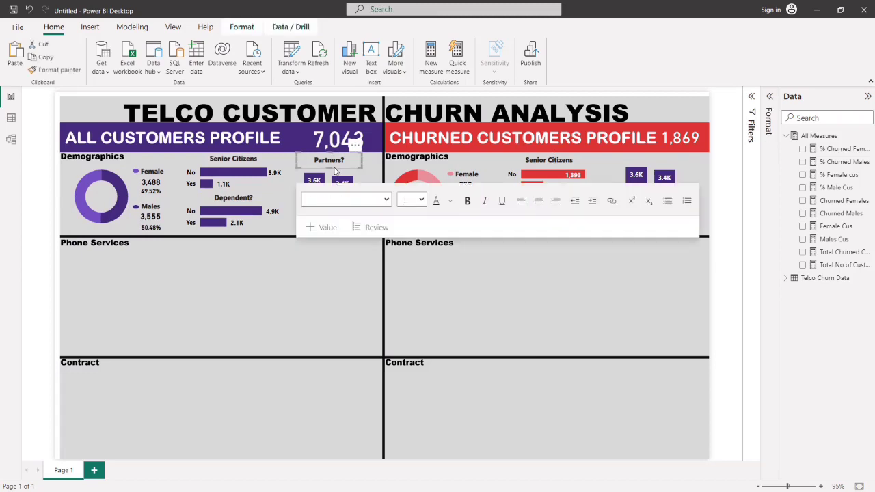
pyautogui.hotkey('ctrl', 'c')
pyautogui.hotkey('ctrl', 'v')
pyautogui.moveTo(345, 177); pyautogui.dragTo(664, 175)
pyautogui.click(632, 276)
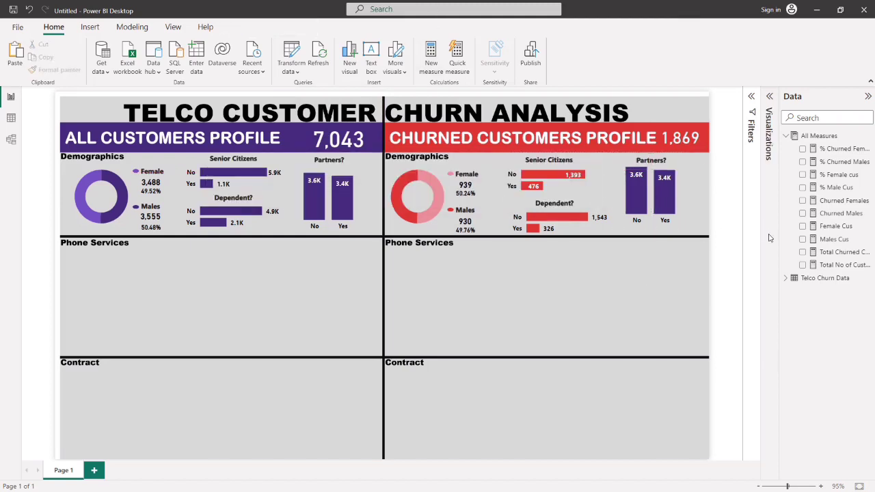
# Recolor the columns of the churned customers' Partners? chart red.
pyautogui.click(689, 220)
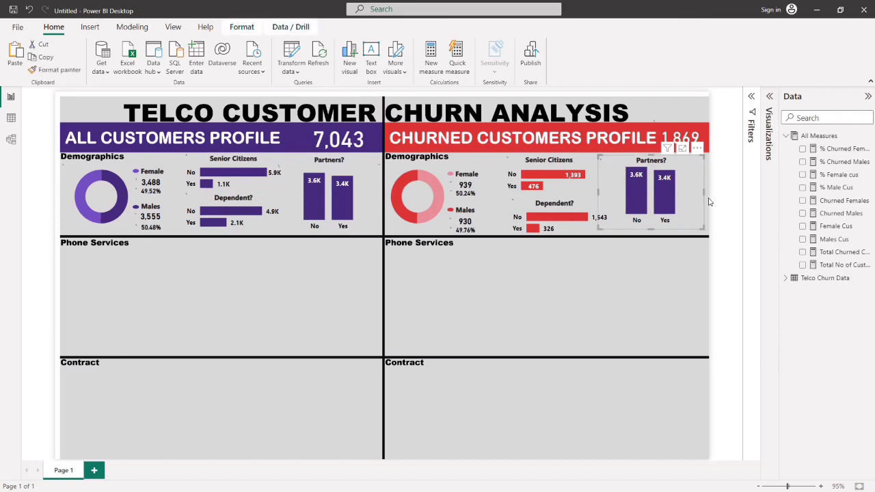
pyautogui.click(769, 123)
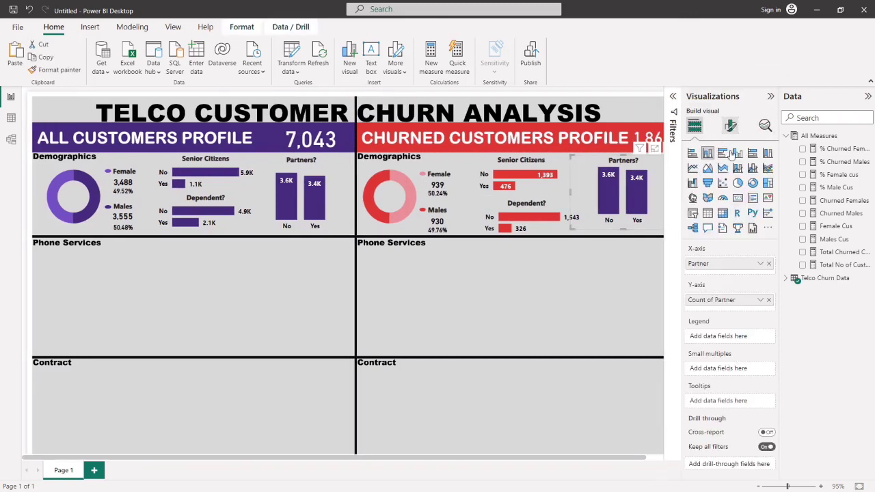
pyautogui.click(730, 126)
pyautogui.click(707, 330)
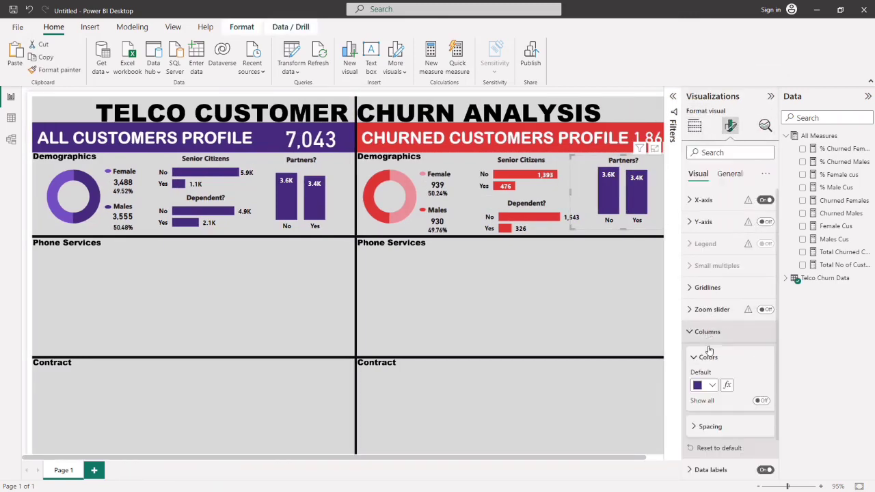
pyautogui.click(713, 385)
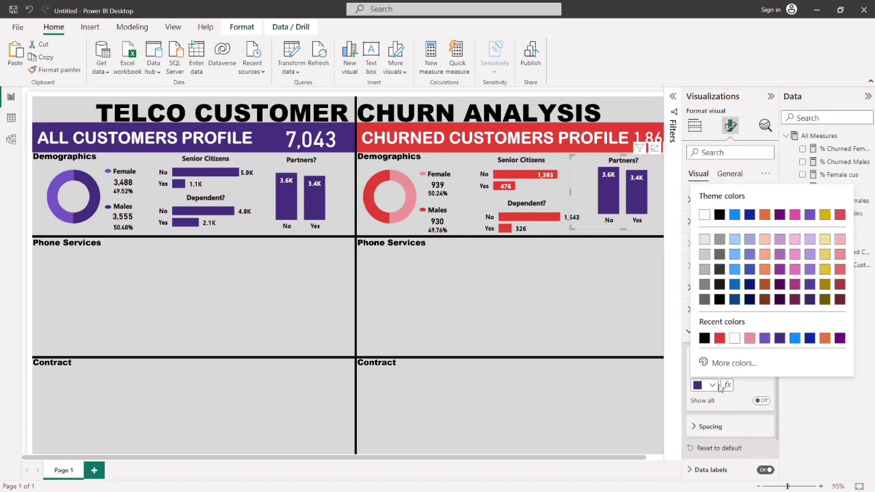
pyautogui.click(719, 339)
pyautogui.click(588, 308)
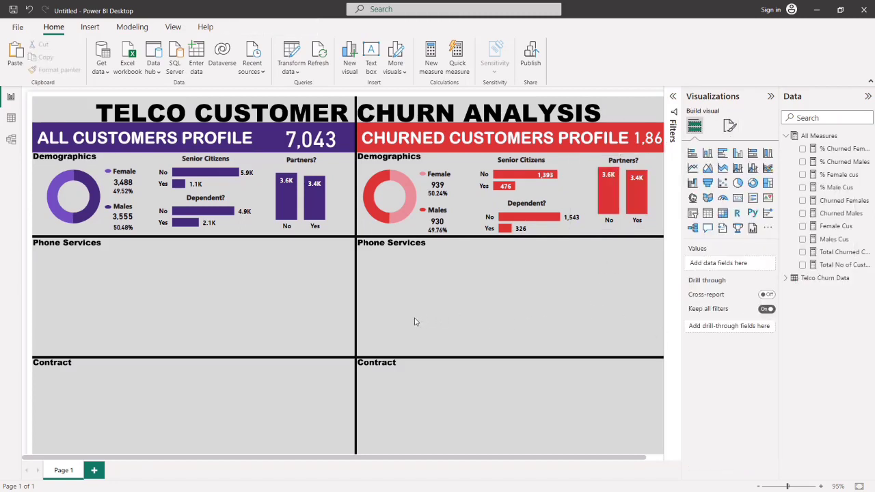
pyautogui.click(770, 96)
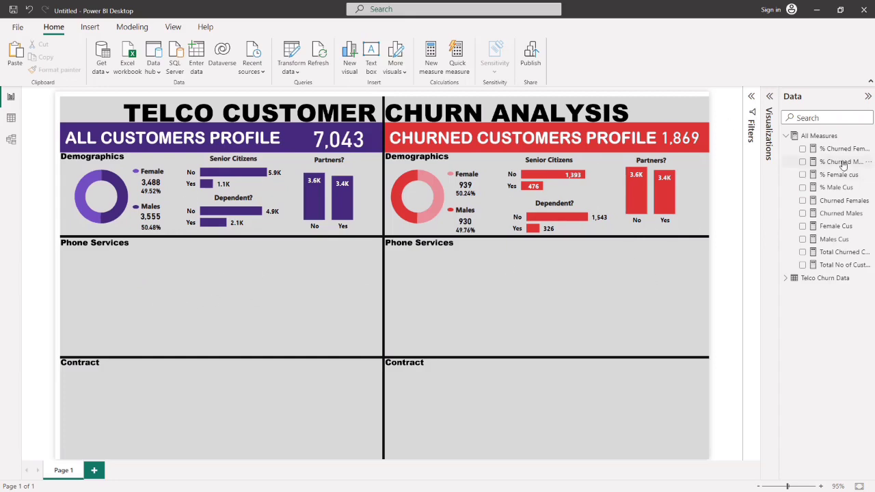
pyautogui.click(786, 136)
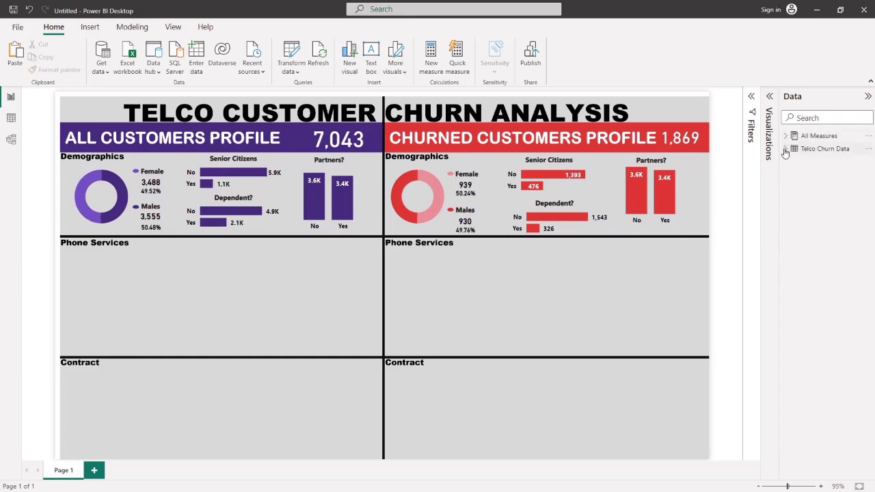
pyautogui.click(769, 98)
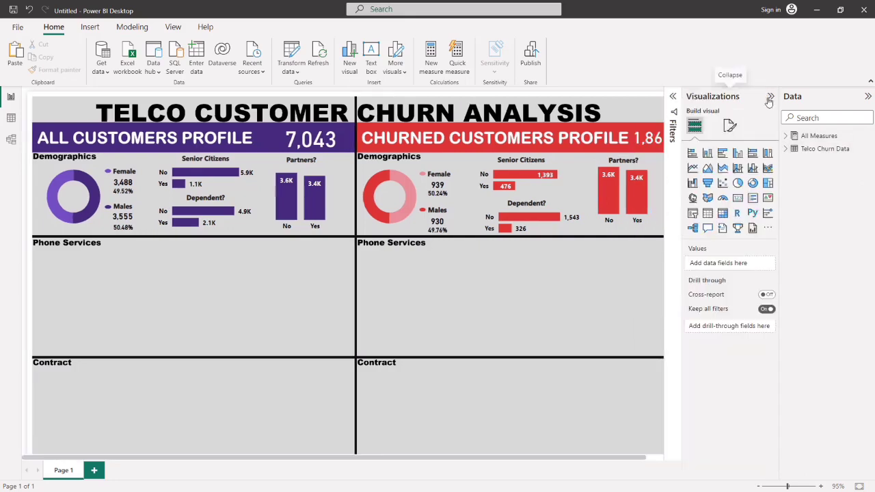
pyautogui.moveTo(281, 303); pyautogui.dragTo(66, 283)
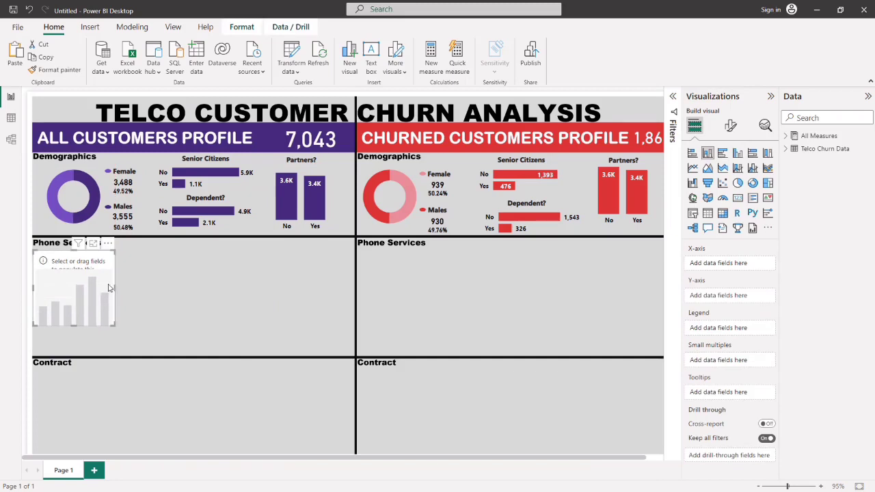
pyautogui.press('Delete')
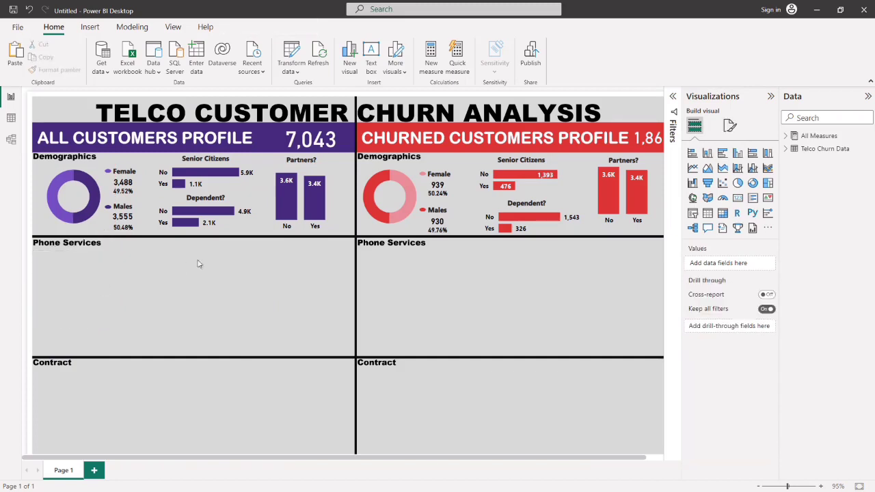
# Duplicate the all-customers Partners? column chart, narrow the copy and place it at the left edge of the all-customers Phone Services section.
pyautogui.click(267, 210)
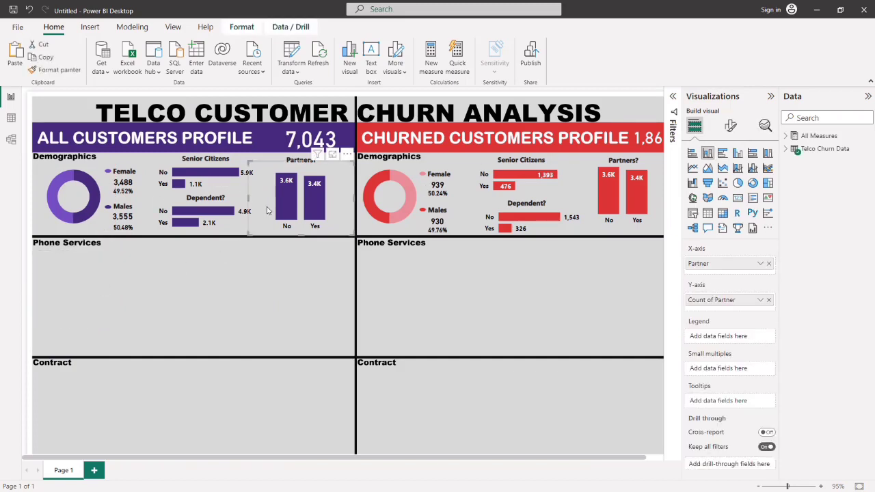
pyautogui.moveTo(268, 210); pyautogui.dragTo(53, 322)
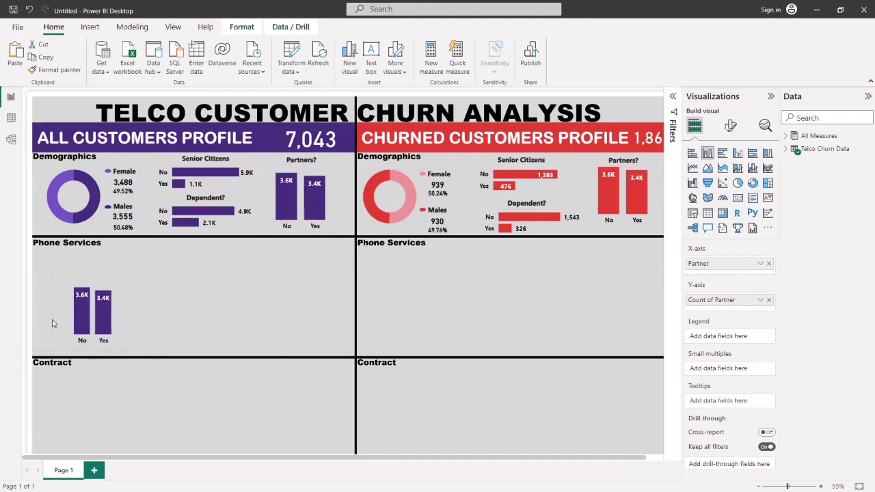
pyautogui.moveTo(122, 335); pyautogui.dragTo(94, 344)
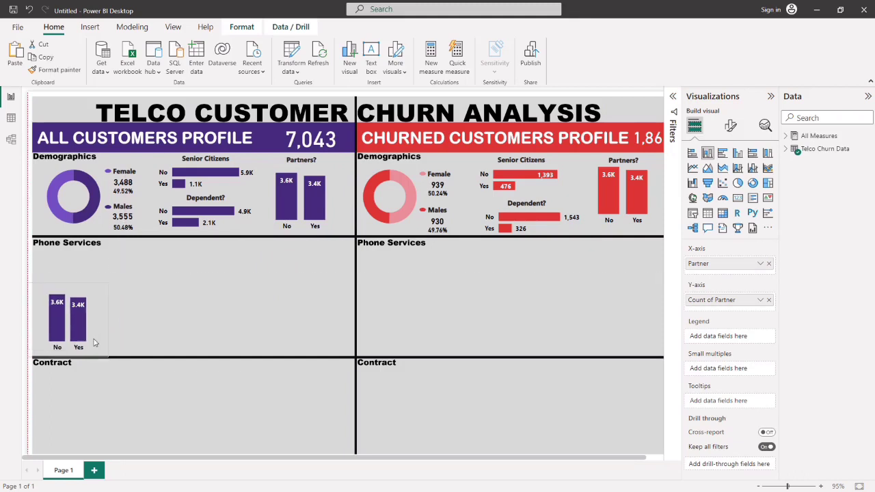
# Replace Partner in the copied chart with PhoneService on the X-axis and its count on the Y-axis, and shift the chart slightly up.
pyautogui.click(786, 149)
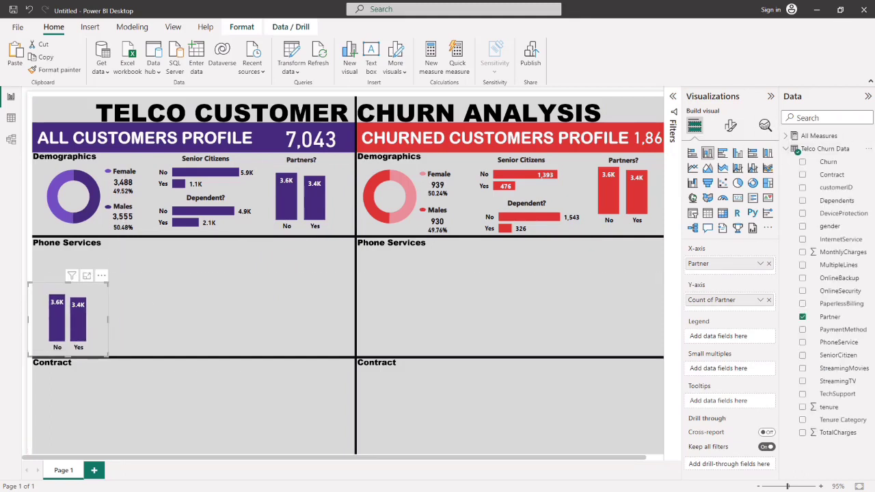
pyautogui.click(803, 316)
pyautogui.moveTo(837, 348); pyautogui.dragTo(739, 266)
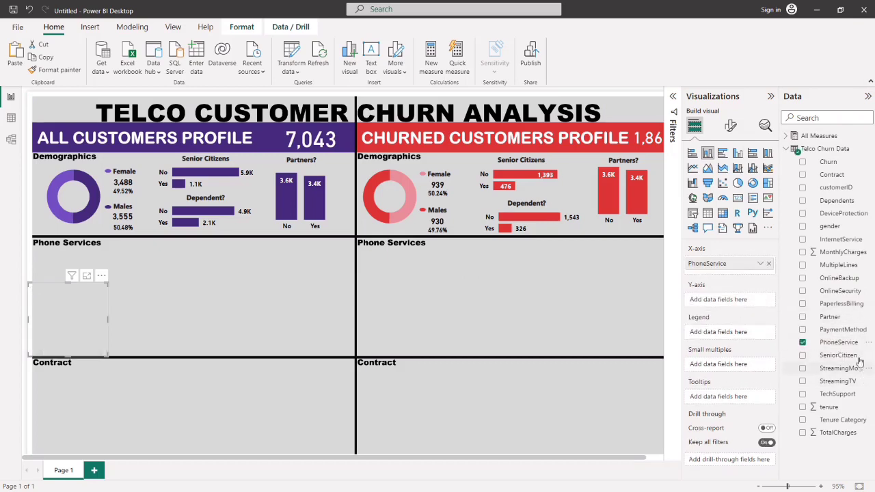
pyautogui.moveTo(845, 347); pyautogui.dragTo(750, 306)
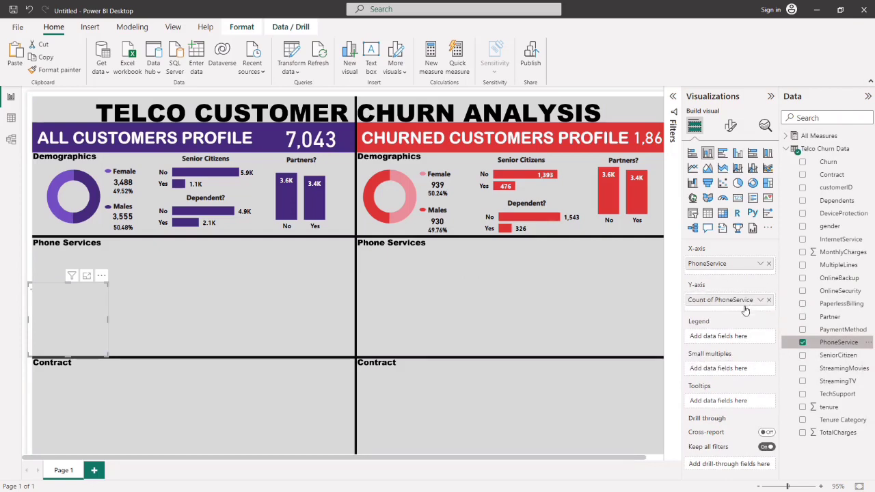
pyautogui.moveTo(93, 345); pyautogui.dragTo(91, 334)
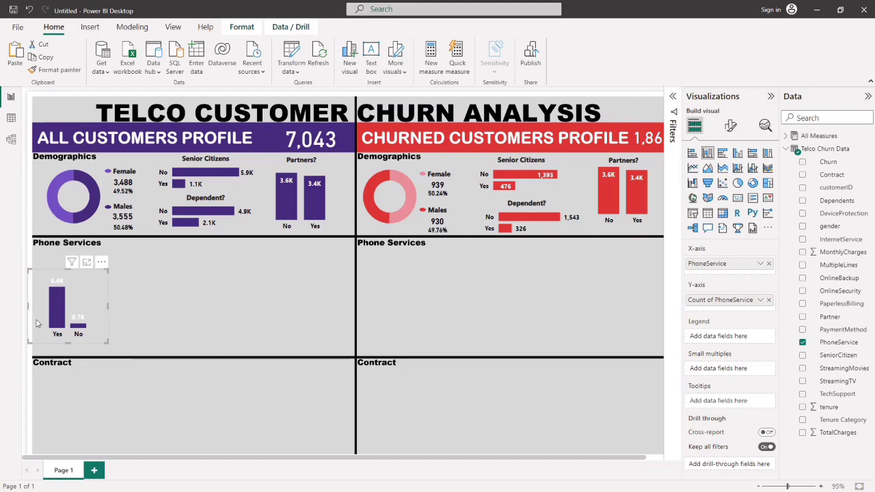
# Change the data label color of the phone service column chart to black.
pyautogui.click(729, 126)
pyautogui.click(702, 354)
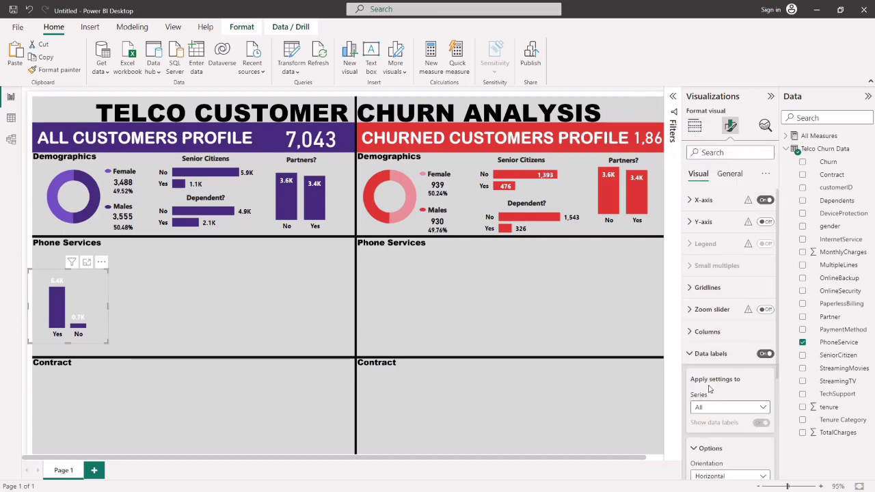
pyautogui.scroll(-2, 705, 395)
pyautogui.click(704, 443)
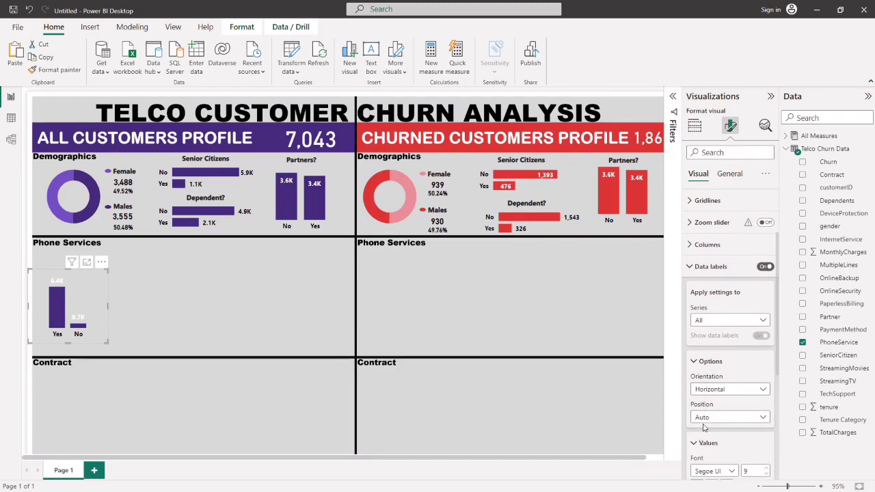
pyautogui.scroll(-2, 708, 440)
pyautogui.click(711, 429)
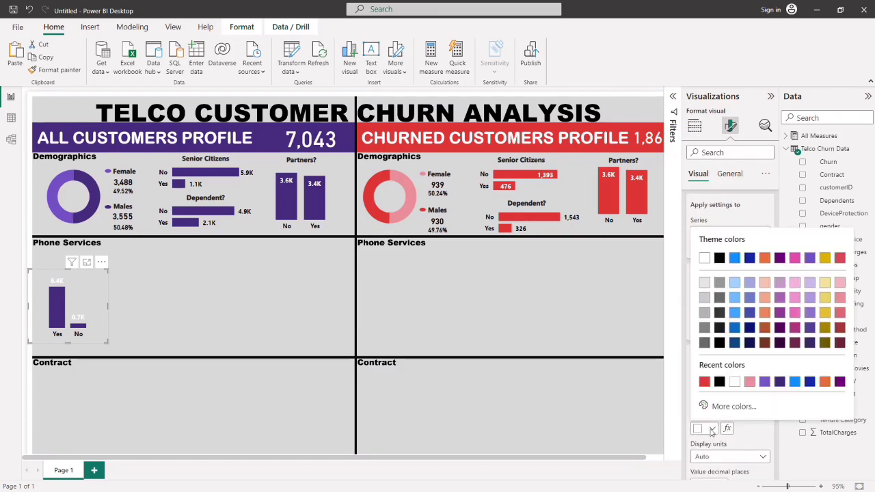
pyautogui.click(715, 381)
pyautogui.click(116, 305)
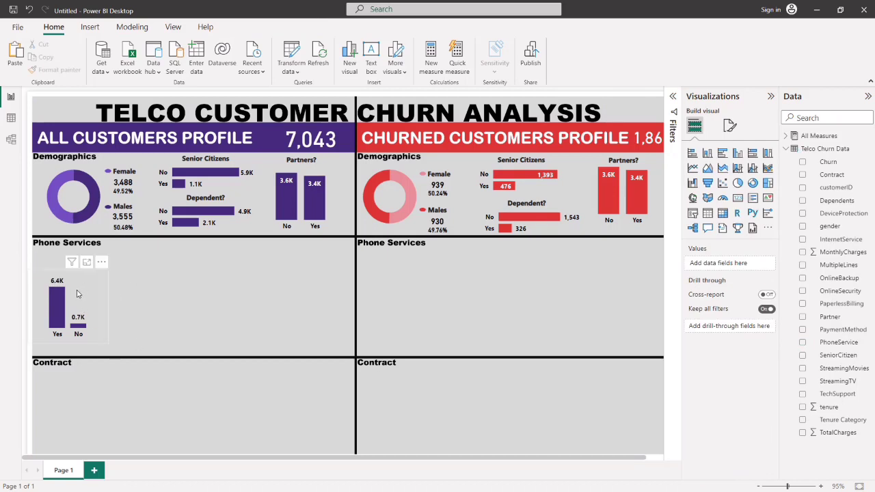
# Duplicate the all-customers Partners? title and place the copy above the phone service column chart.
pyautogui.click(76, 292)
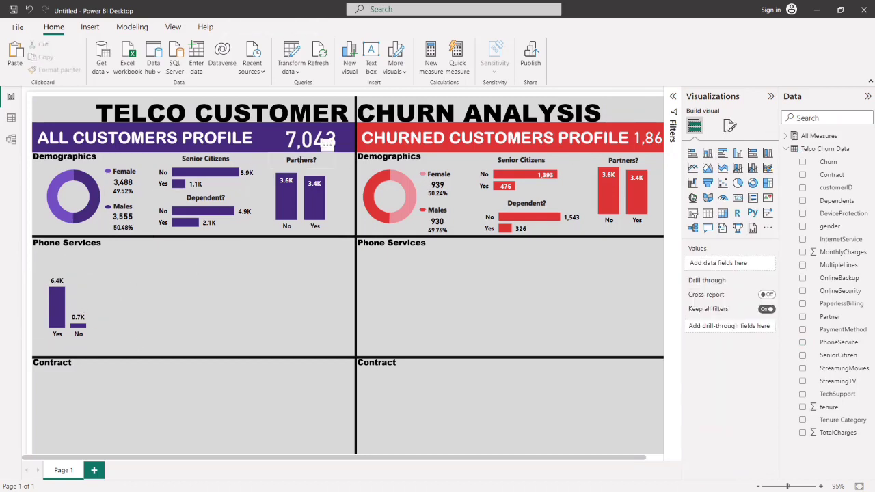
pyautogui.click(299, 168)
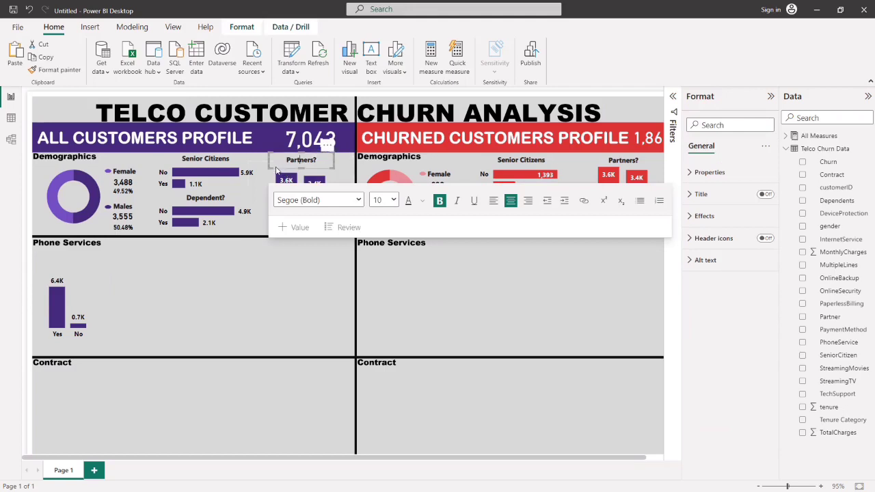
pyautogui.click(275, 173)
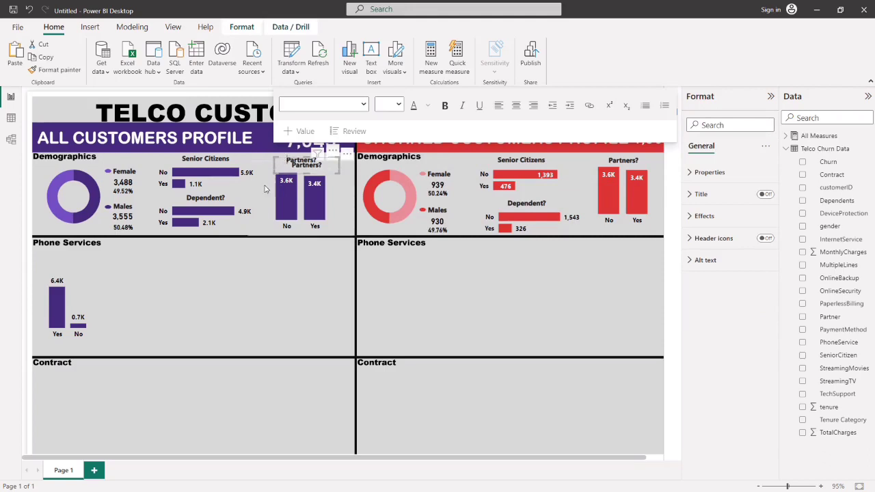
pyautogui.moveTo(301, 177); pyautogui.dragTo(57, 277)
# Change the copied title's text to "Phone Service".
pyautogui.click(75, 266)
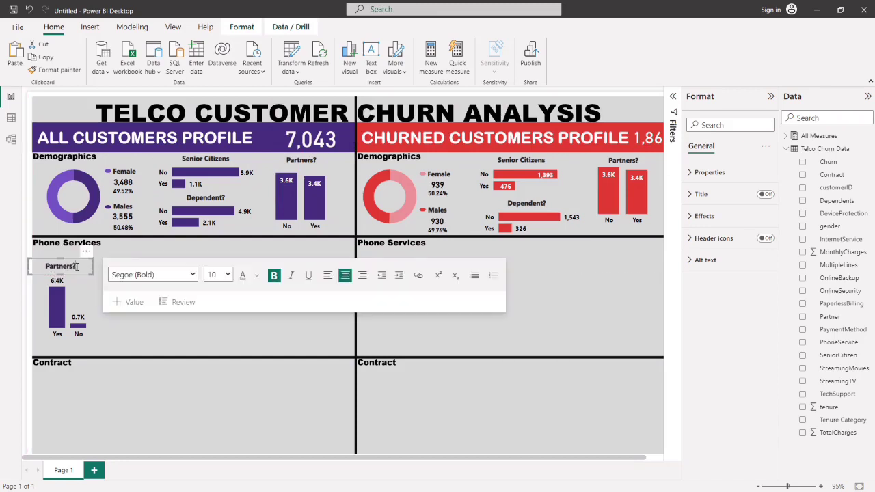
pyautogui.press('BackSpace')
pyautogui.press('BackSpace')
pyautogui.press('BackSpace')
pyautogui.press('BackSpace')
pyautogui.press('BackSpace')
pyautogui.write('Phone Service')
pyautogui.click(191, 345)
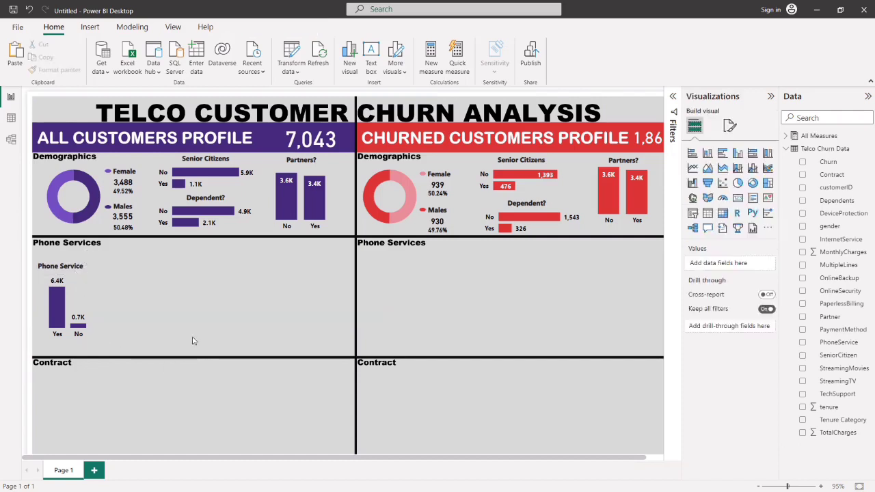
# Move the Phone Service title slightly up and make its column chart taller at both its upper and lower edges.
pyautogui.click(69, 273)
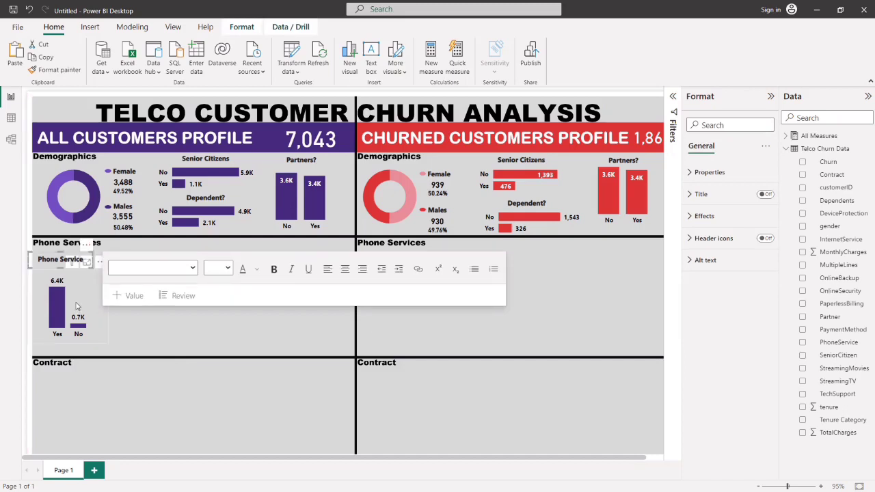
pyautogui.click(73, 283)
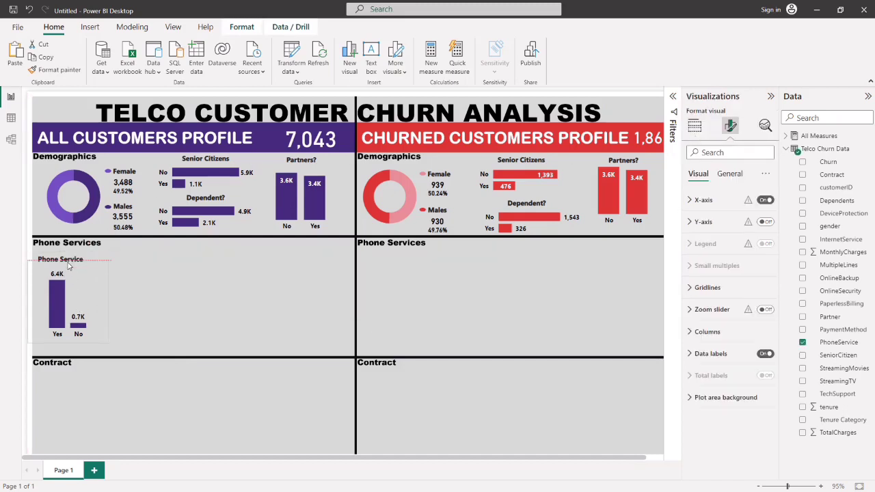
pyautogui.click(154, 308)
pyautogui.click(77, 343)
pyautogui.moveTo(68, 345); pyautogui.dragTo(68, 352)
pyautogui.click(152, 329)
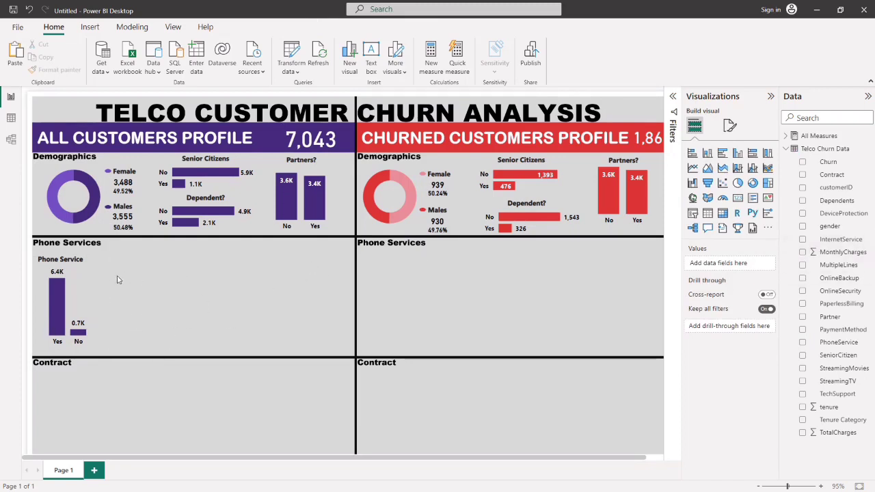
# Duplicate the Phone Service column chart and place the copy to its right.
pyautogui.click(93, 287)
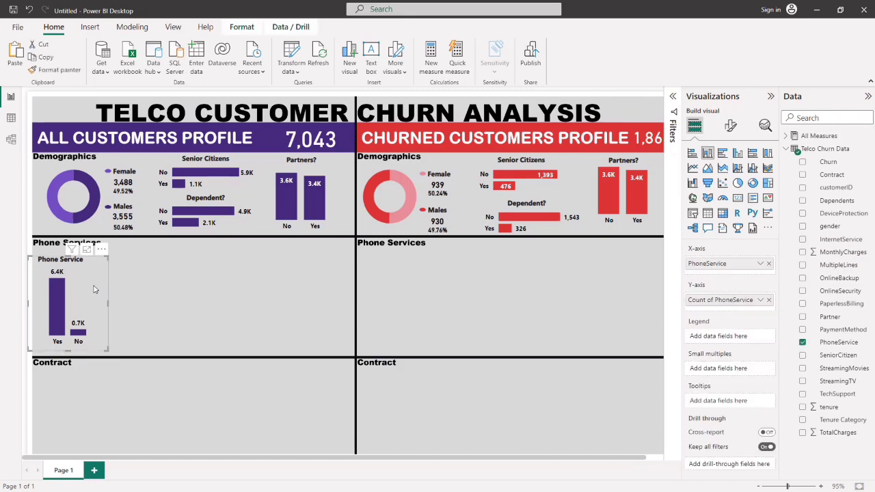
pyautogui.hotkey('ctrl', 'c')
pyautogui.hotkey('ctrl', 'v')
pyautogui.moveTo(96, 292); pyautogui.dragTo(152, 289)
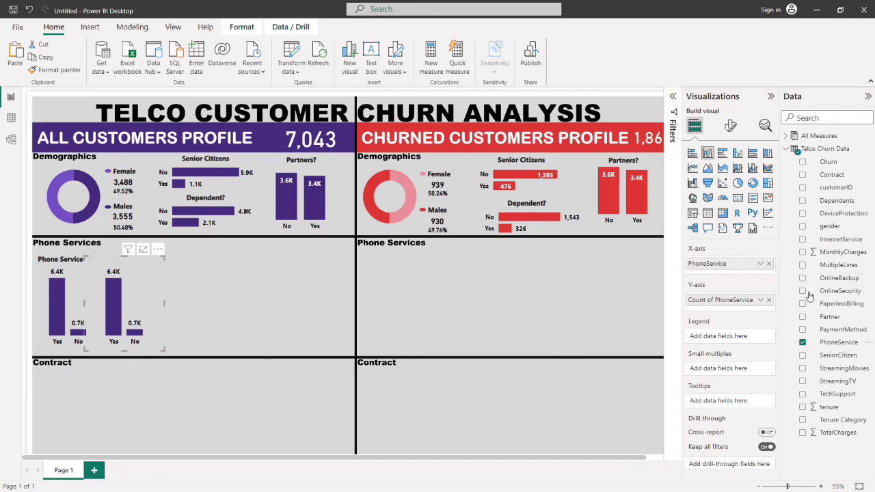
# Replace PhoneService in the copied chart with OnlineSecurity on the X-axis and its count on the Y-axis, and widen the chart beside Phone Service.
pyautogui.click(802, 342)
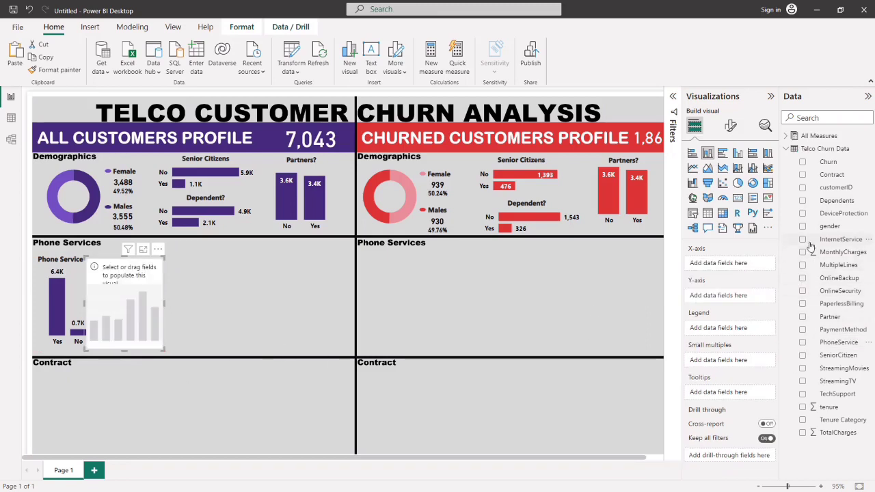
pyautogui.click(802, 292)
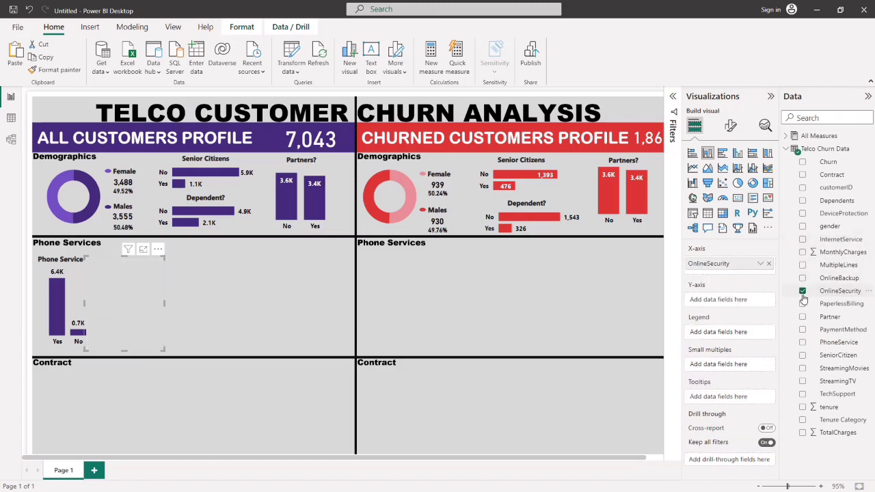
pyautogui.moveTo(164, 304); pyautogui.dragTo(185, 311)
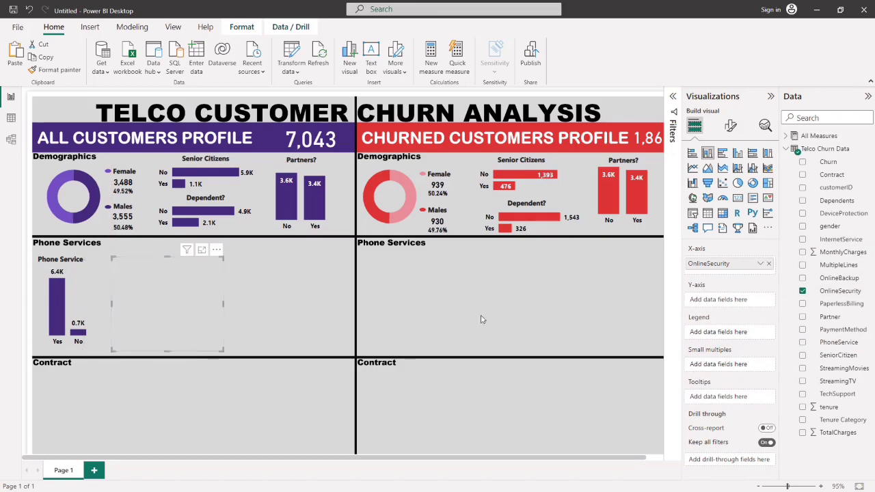
pyautogui.moveTo(842, 292); pyautogui.dragTo(738, 302)
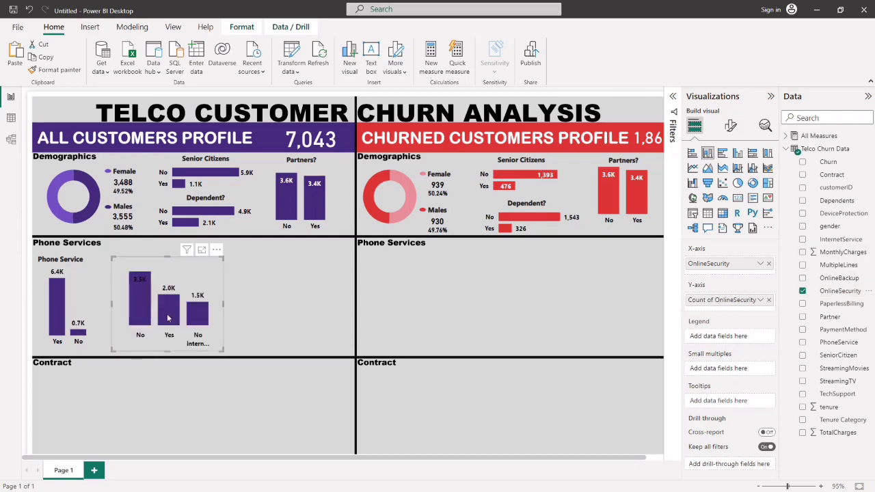
# Move the OnlineSecurity column chart closer to the Phone Service chart and widen it until the internet-service category label fits.
pyautogui.moveTo(168, 345); pyautogui.dragTo(136, 353)
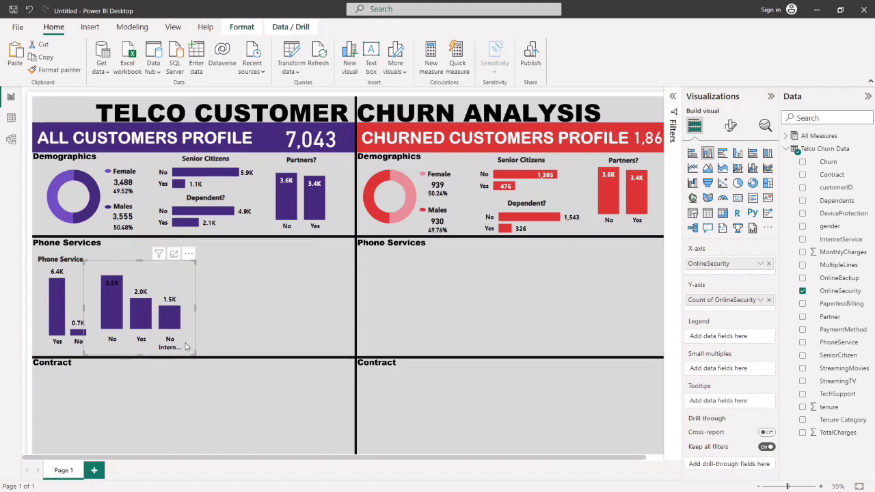
pyautogui.moveTo(190, 353); pyautogui.dragTo(232, 351)
pyautogui.moveTo(205, 287); pyautogui.dragTo(195, 297)
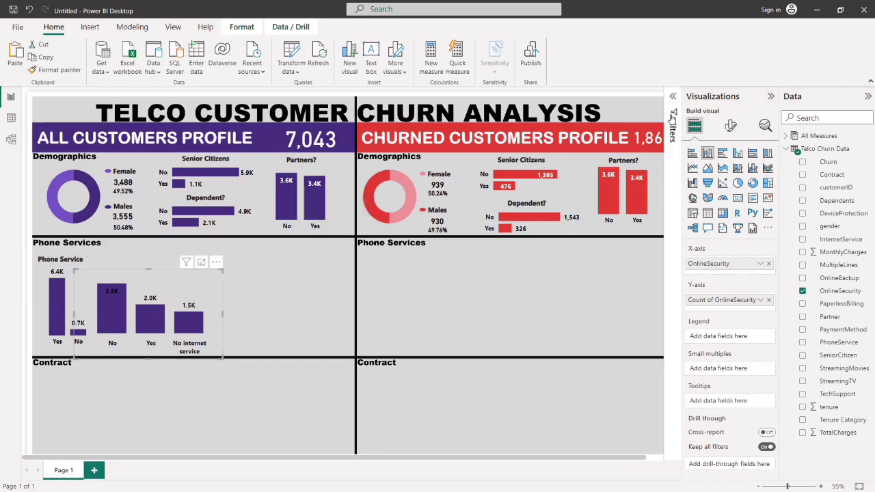
# Try the OnlineSecurity chart as a wider stacked bar chart and return it to a stacked column chart.
pyautogui.click(693, 153)
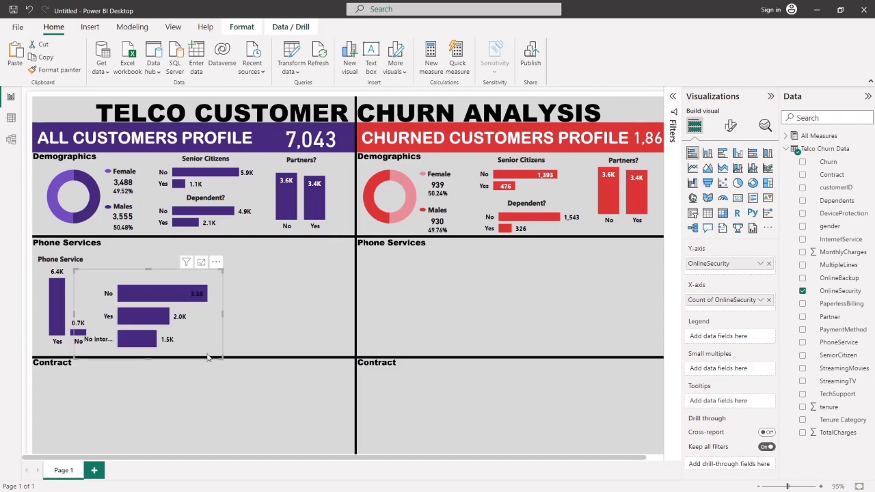
pyautogui.moveTo(184, 341); pyautogui.dragTo(191, 328)
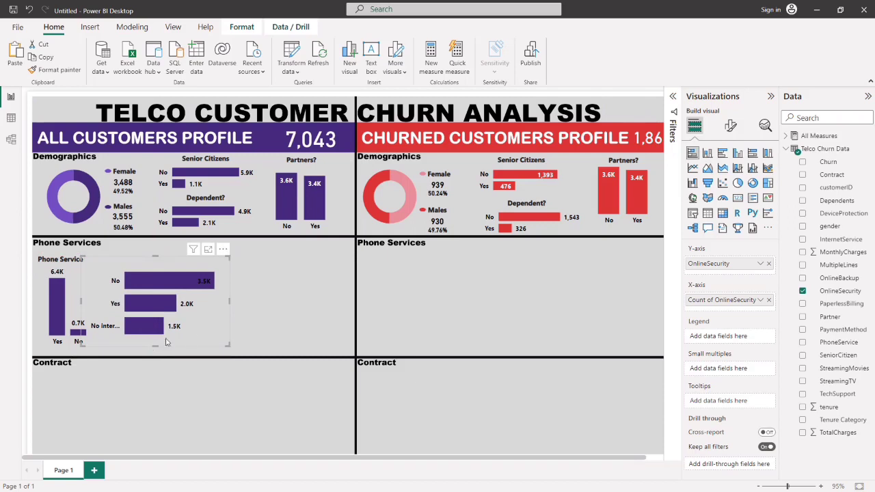
pyautogui.moveTo(230, 301); pyautogui.dragTo(263, 303)
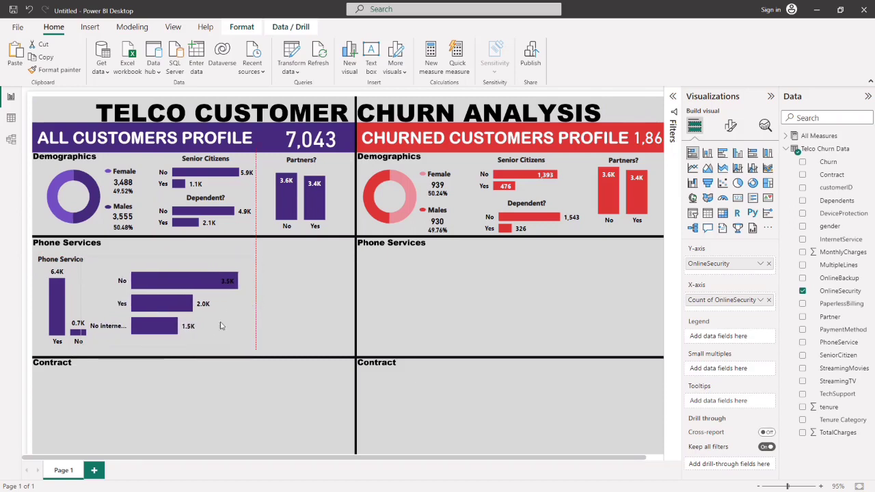
pyautogui.moveTo(195, 336)
pyautogui.mouseDown()
pyautogui.moveTo(204, 337)
pyautogui.moveTo(194, 335)
pyautogui.mouseUp()
pyautogui.click(707, 155)
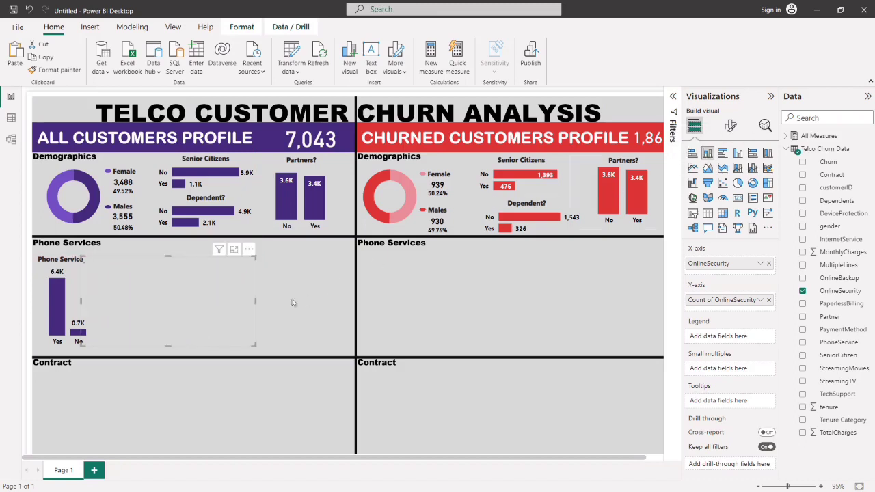
# Narrow the OnlineSecurity column chart, place it just beside Phone Service, and shorten it to end above the Contract divider.
pyautogui.moveTo(255, 302); pyautogui.dragTo(173, 302)
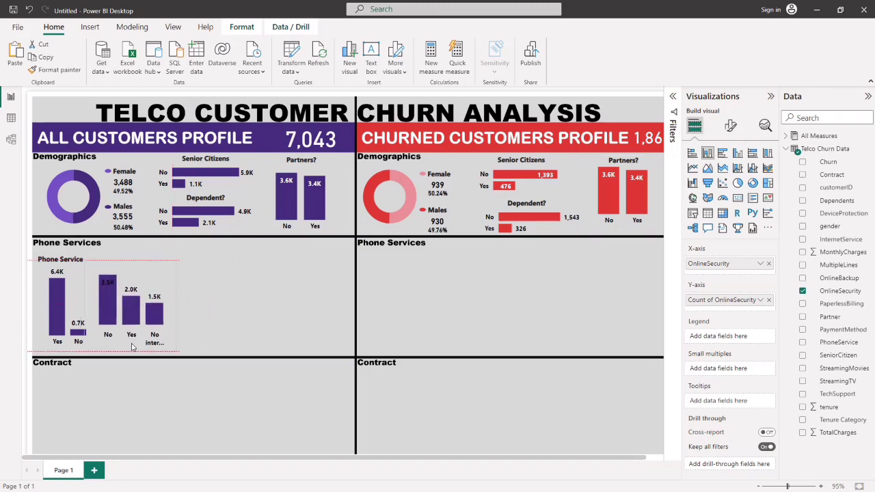
pyautogui.moveTo(132, 346); pyautogui.dragTo(136, 359)
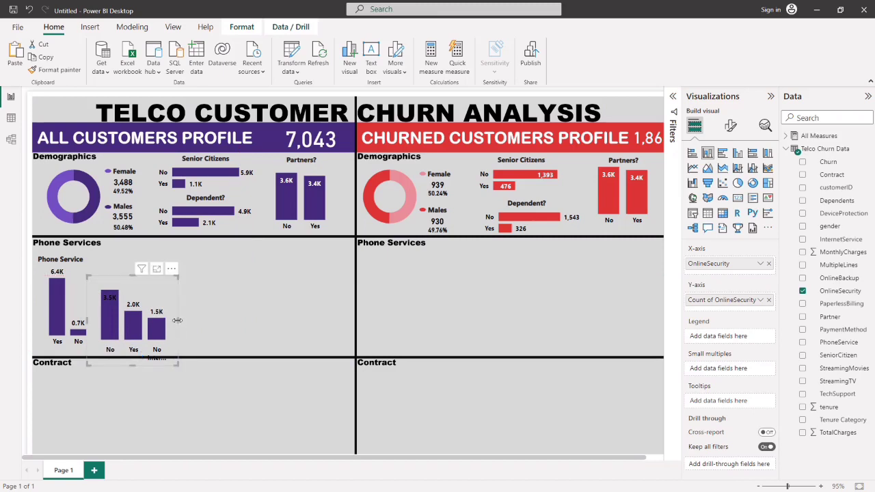
pyautogui.moveTo(134, 365); pyautogui.dragTo(144, 351)
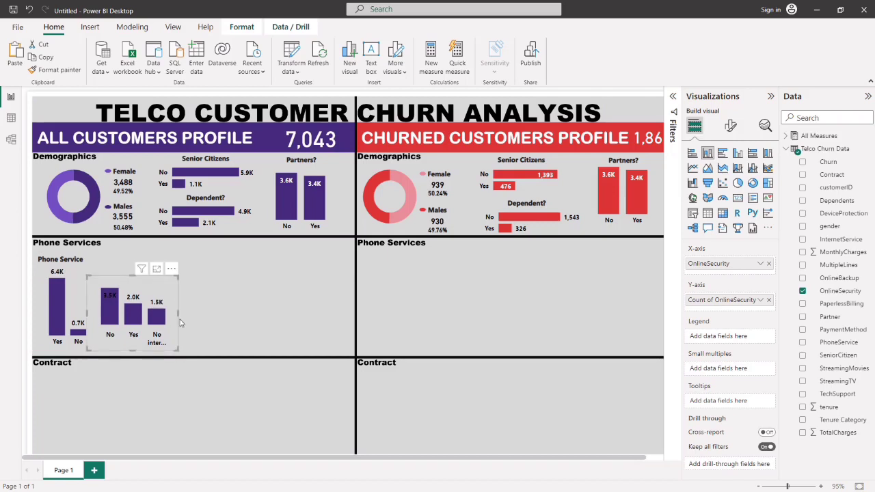
# Duplicate the Phone Service title and place the copy above the OnlineSecurity column chart.
pyautogui.click(72, 270)
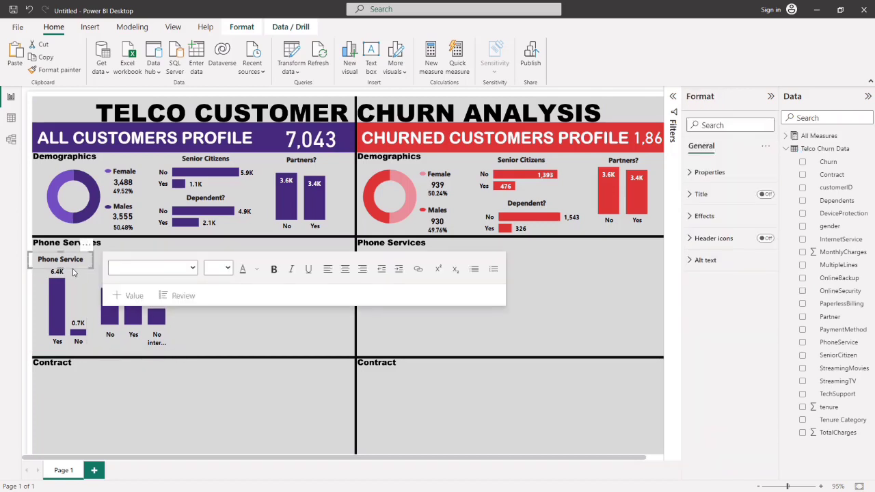
pyautogui.moveTo(77, 278); pyautogui.dragTo(117, 276)
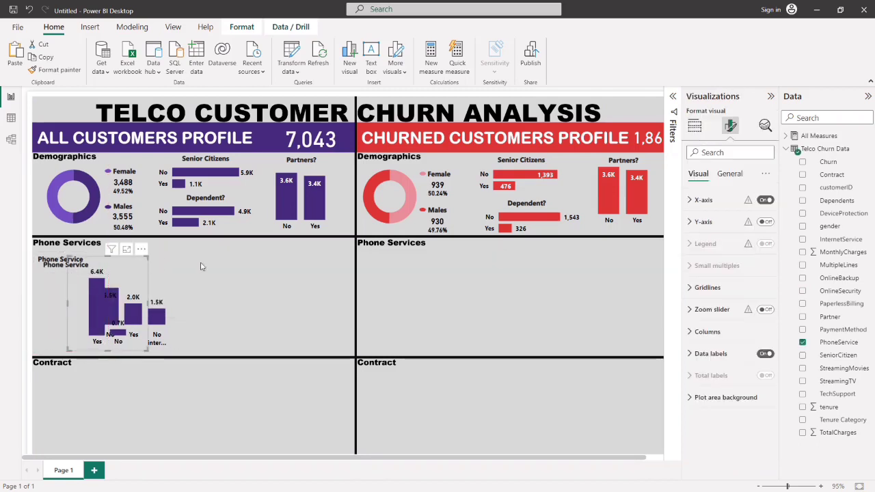
pyautogui.hotkey('ctrl', 'z')
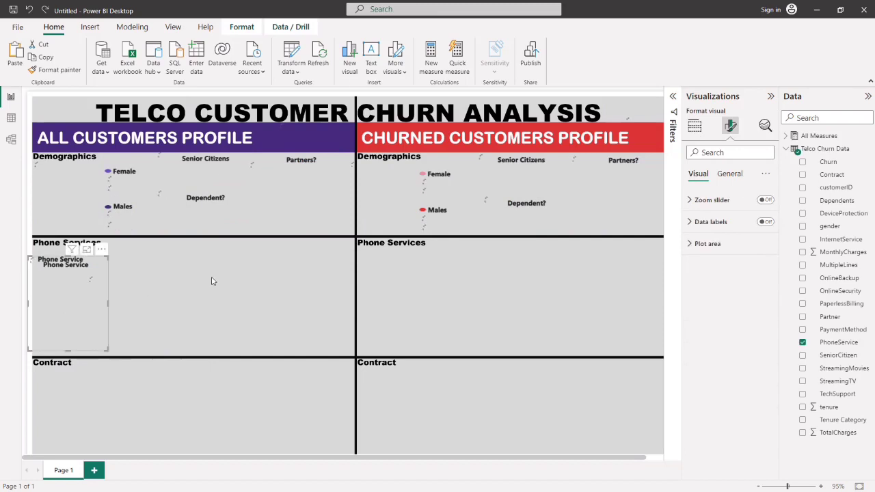
pyautogui.click(195, 272)
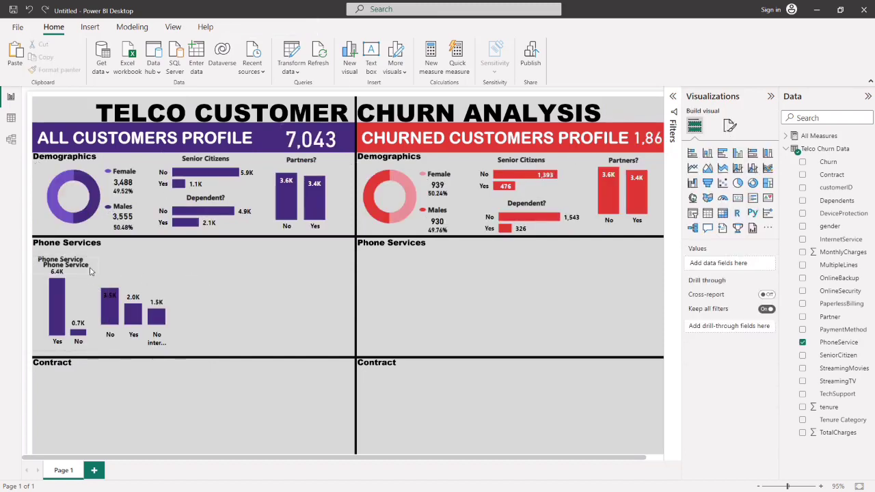
pyautogui.moveTo(86, 278); pyautogui.dragTo(145, 277)
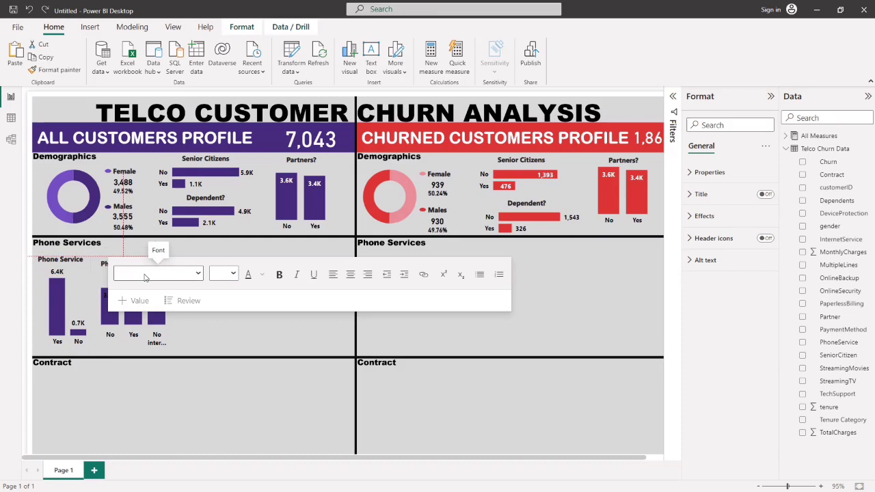
pyautogui.click(214, 322)
pyautogui.moveTo(129, 274); pyautogui.dragTo(140, 273)
# Change the copied title's text to "Online Security".
pyautogui.click(156, 260)
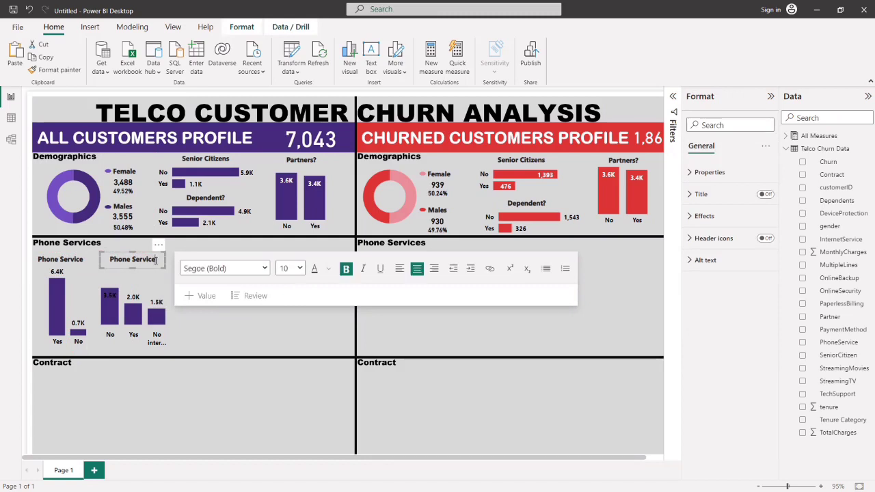
pyautogui.press('BackSpace')
pyautogui.press('BackSpace')
pyautogui.press('BackSpace')
pyautogui.press('BackSpace')
pyautogui.press('BackSpace')
pyautogui.press('BackSpace')
pyautogui.press('BackSpace')
pyautogui.press('BackSpace')
pyautogui.press('BackSpace')
pyautogui.press('BackSpace')
pyautogui.press('BackSpace')
pyautogui.press('BackSpace')
pyautogui.press('BackSpace')
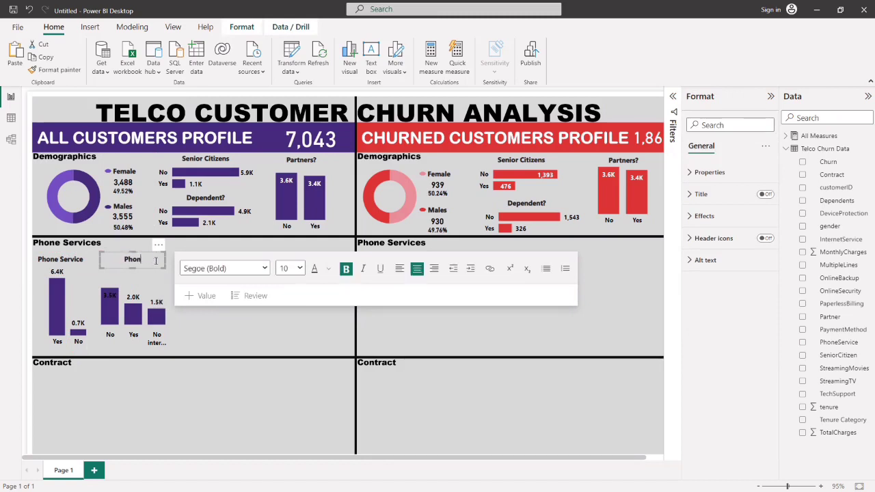
pyautogui.hotkey('ctrl', 'z')
pyautogui.press('Delete')
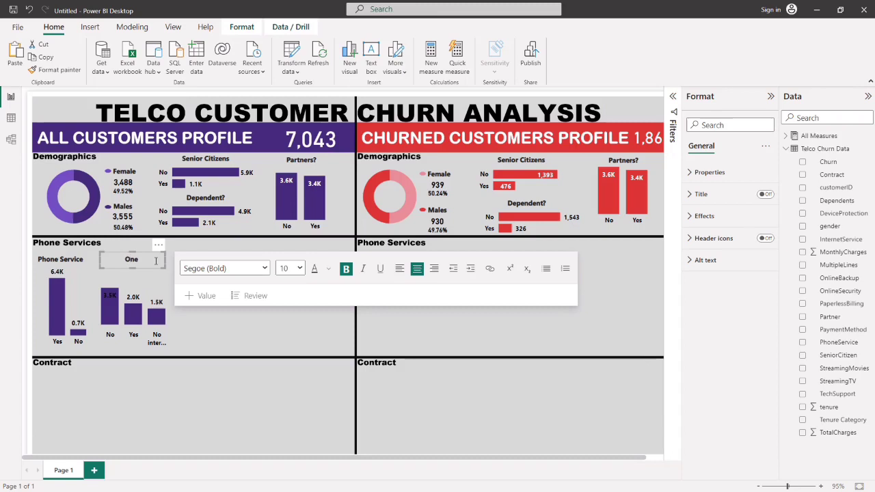
pyautogui.write('ine Security')
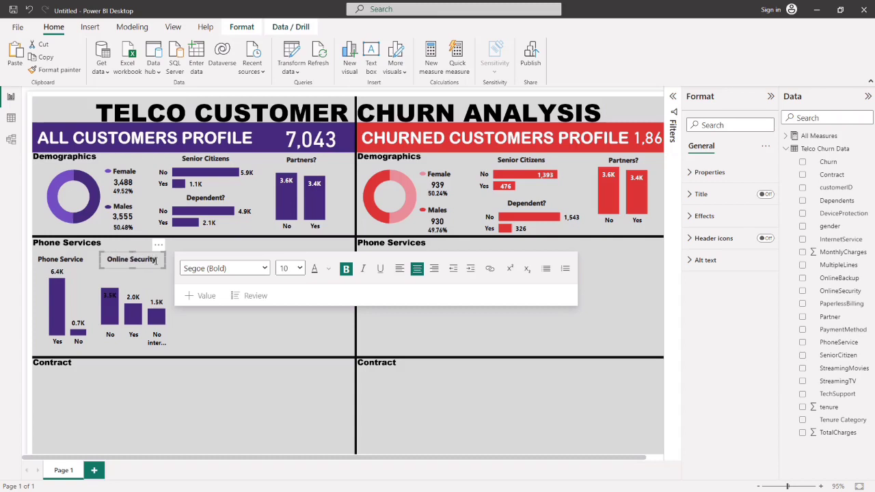
pyautogui.click(218, 344)
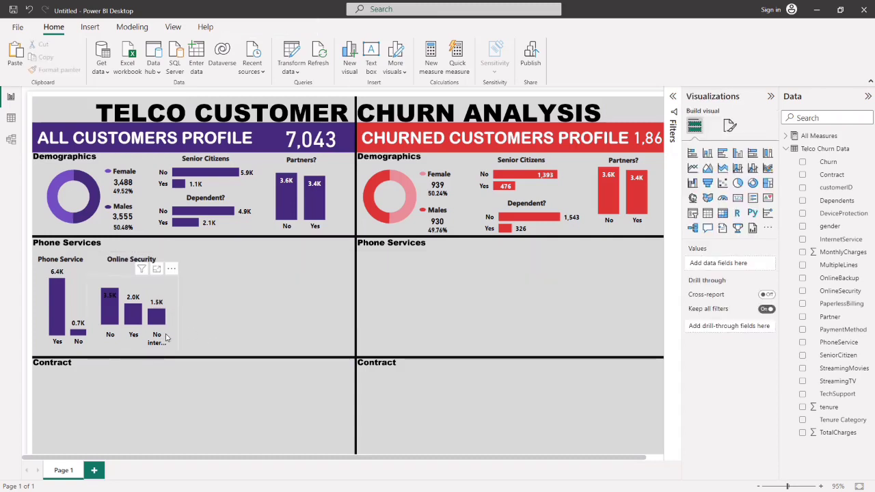
# Make the Online Security column chart slightly taller and fit it between its title and the Contract divider.
pyautogui.click(169, 347)
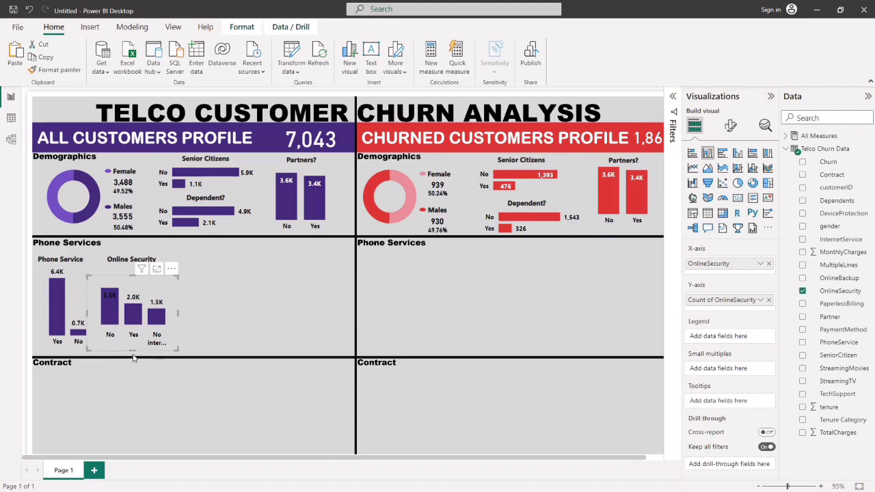
pyautogui.moveTo(133, 350)
pyautogui.mouseDown()
pyautogui.moveTo(137, 363)
pyautogui.moveTo(137, 355)
pyautogui.mouseUp()
pyautogui.moveTo(140, 282)
pyautogui.mouseDown()
pyautogui.moveTo(142, 295)
pyautogui.moveTo(136, 274)
pyautogui.mouseUp()
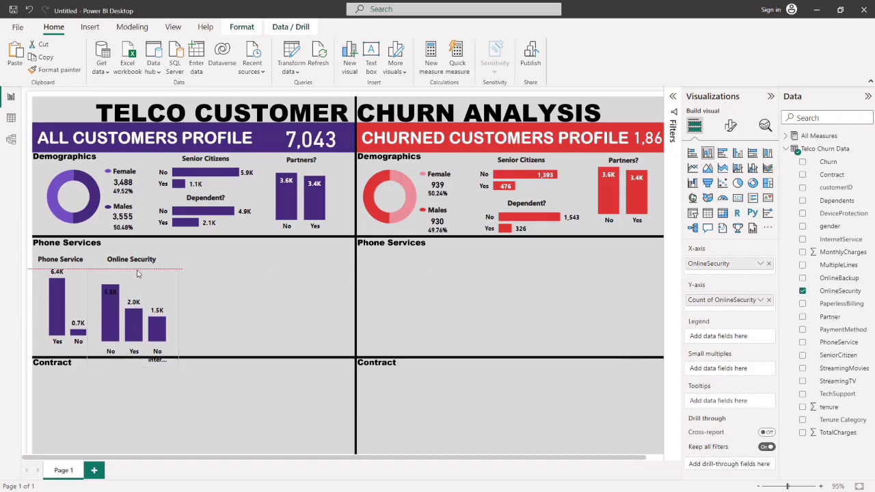
pyautogui.moveTo(131, 364); pyautogui.dragTo(132, 352)
pyautogui.click(212, 319)
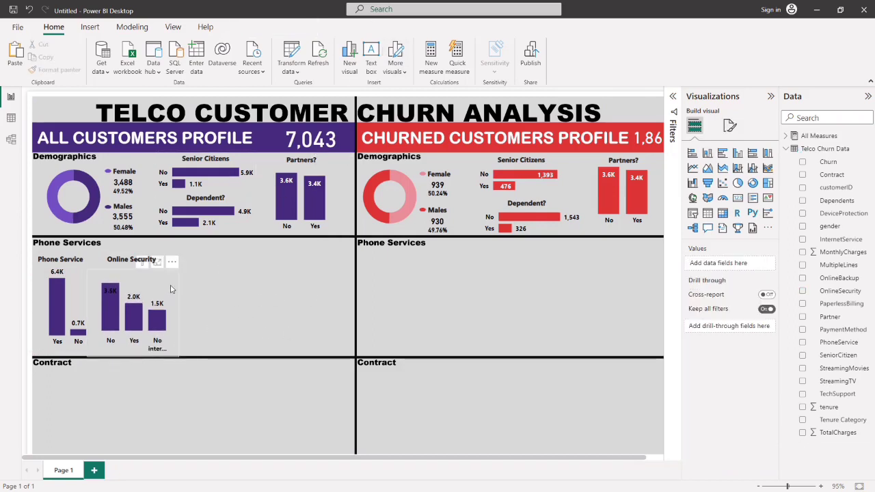
pyautogui.click(235, 287)
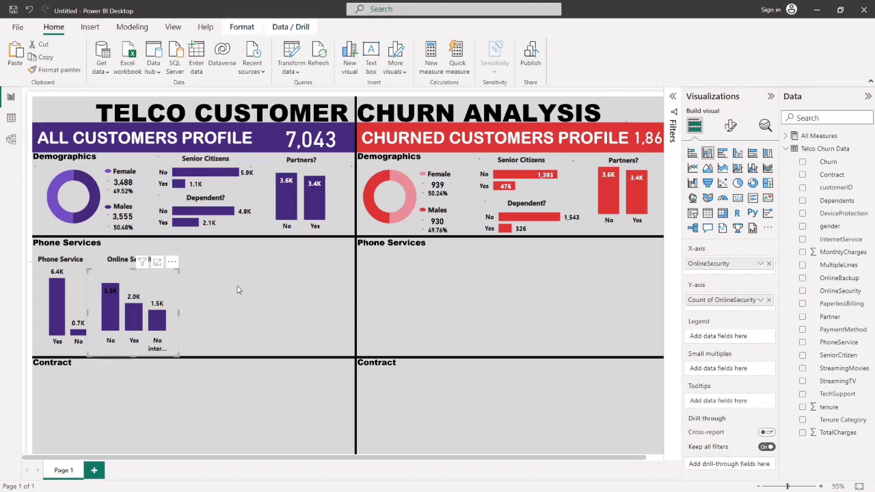
pyautogui.click(249, 296)
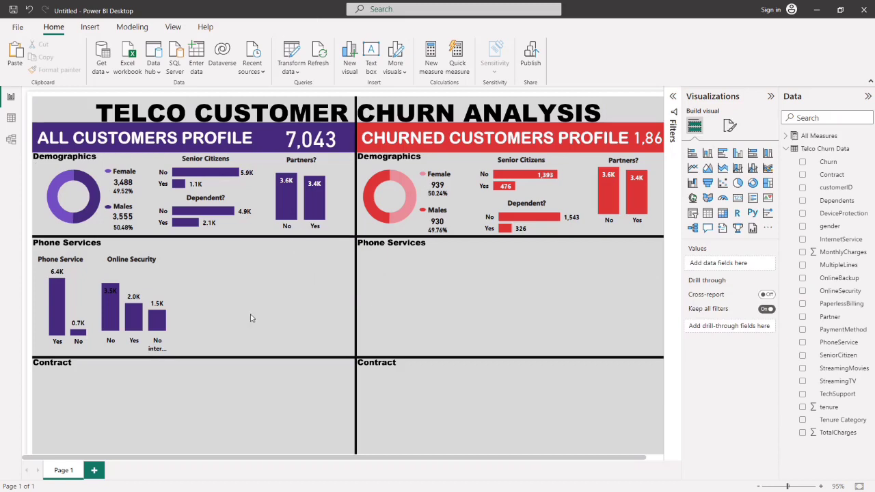
# Duplicate the all-customers Dependent? bar chart beside Online Security and clear the copy's Y-axis and X-axis fields.
pyautogui.click(226, 229)
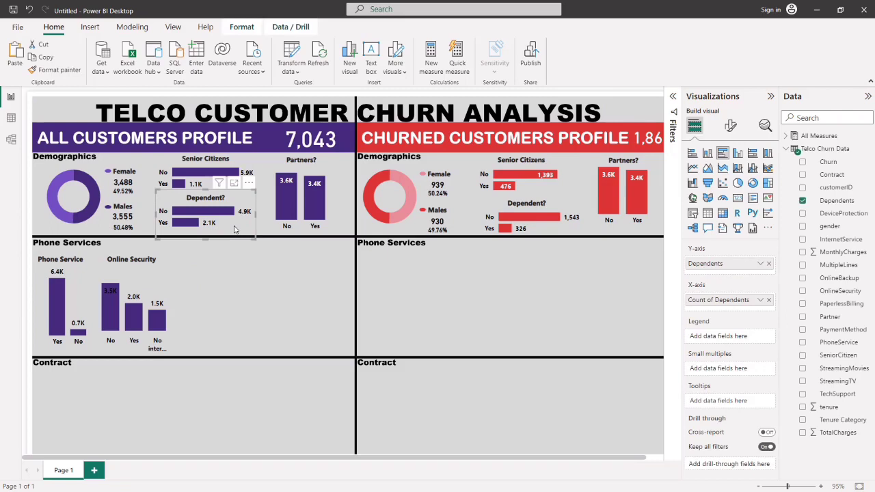
pyautogui.moveTo(235, 229); pyautogui.dragTo(252, 327)
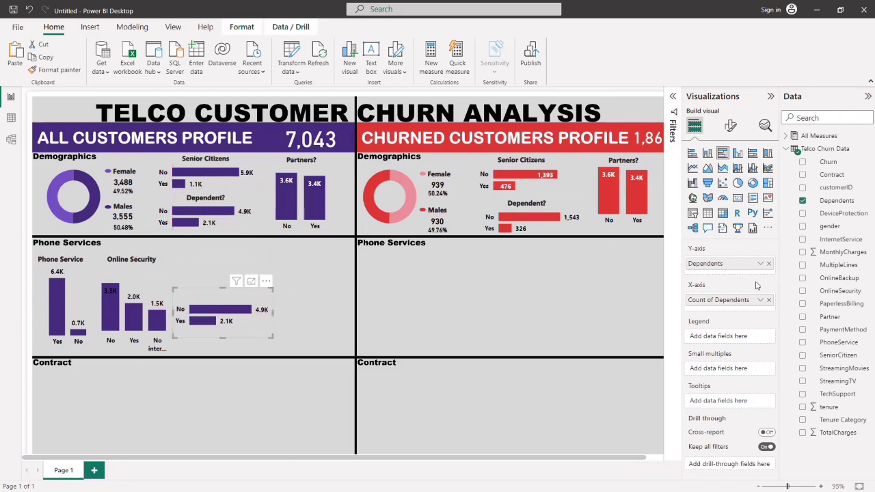
pyautogui.click(768, 264)
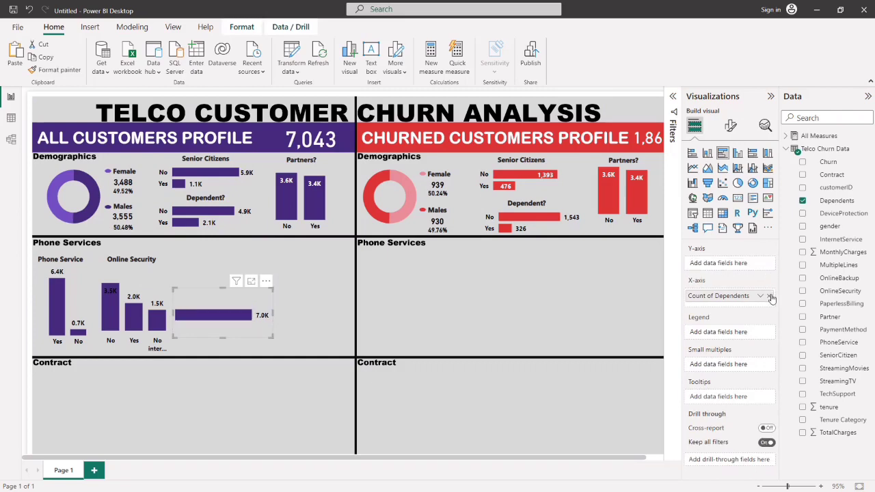
pyautogui.click(768, 295)
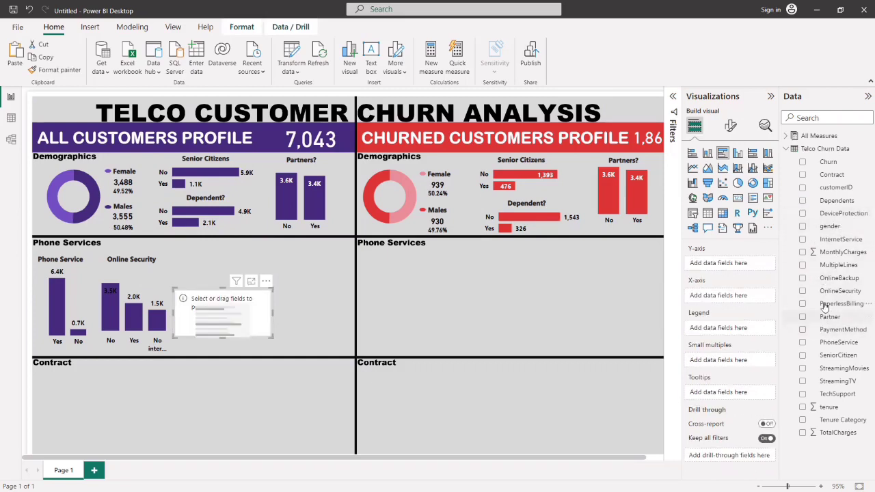
# Plot InternetService on the copied chart's Y-axis with its count on the X-axis, and enlarge the chart.
pyautogui.moveTo(834, 244); pyautogui.dragTo(726, 266)
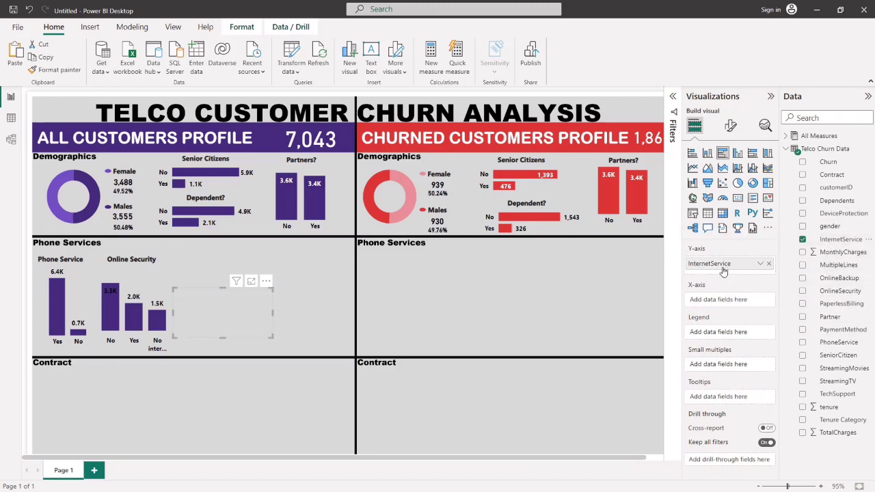
pyautogui.moveTo(835, 241); pyautogui.dragTo(738, 301)
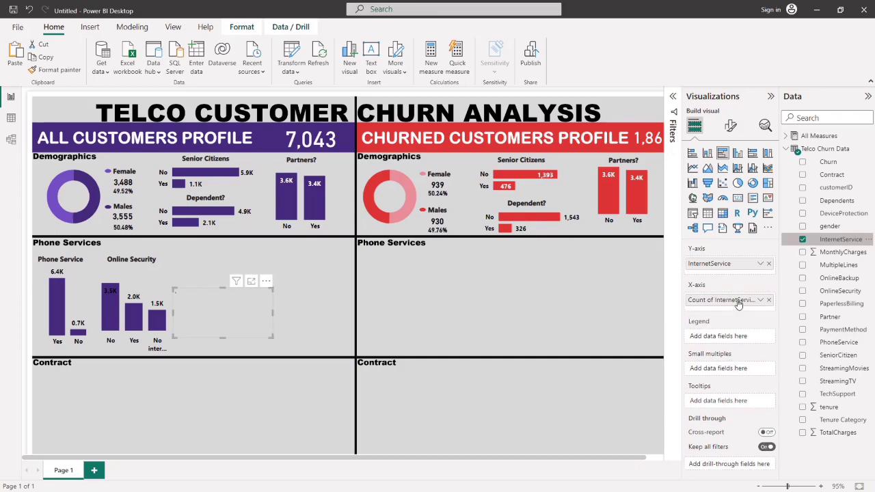
pyautogui.moveTo(266, 338); pyautogui.dragTo(335, 352)
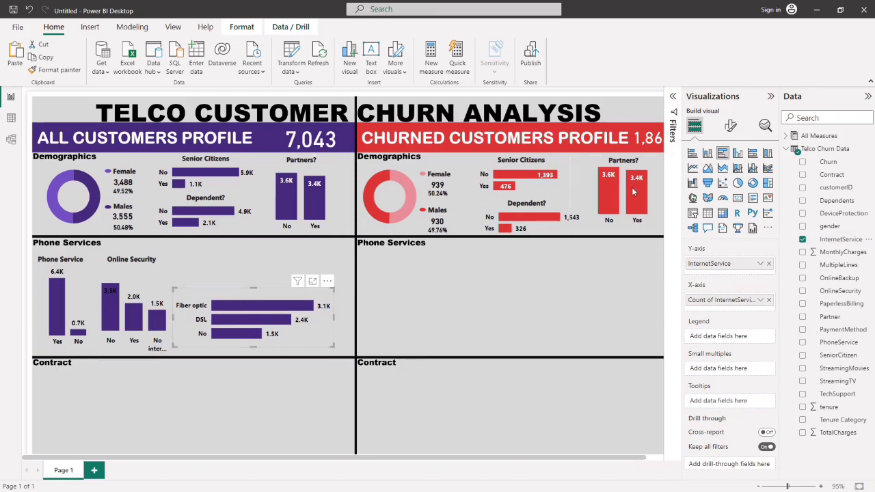
# Try the InternetService chart as a funnel chart and adjust its size and position.
pyautogui.click(708, 184)
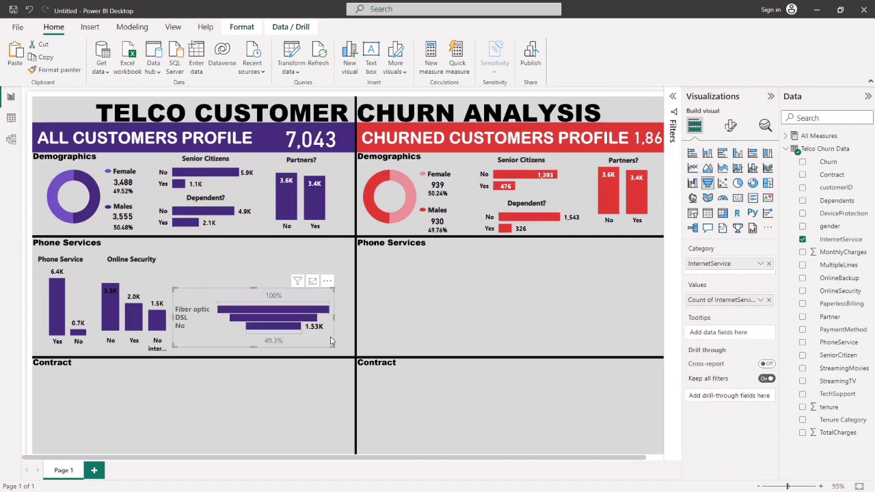
pyautogui.moveTo(331, 345); pyautogui.dragTo(320, 361)
pyautogui.moveTo(223, 352); pyautogui.dragTo(248, 333)
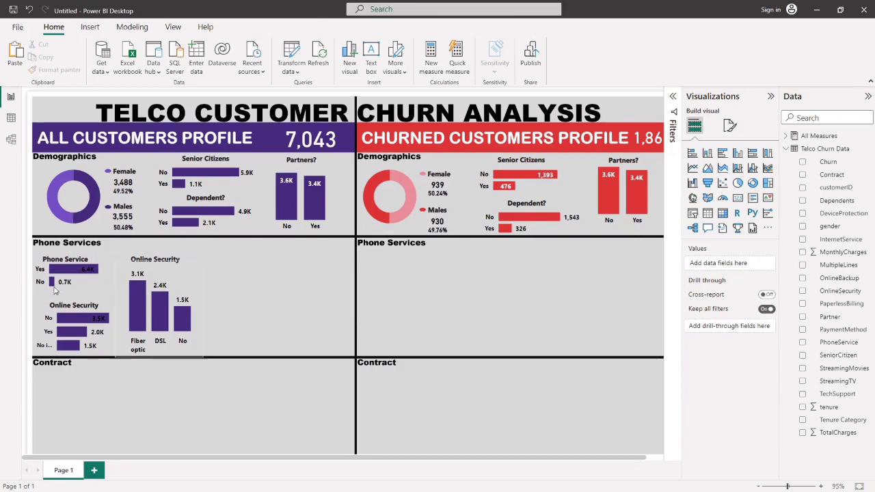
# Lower the upper edge of the InternetService column chart to clear the title above it.
pyautogui.click(155, 266)
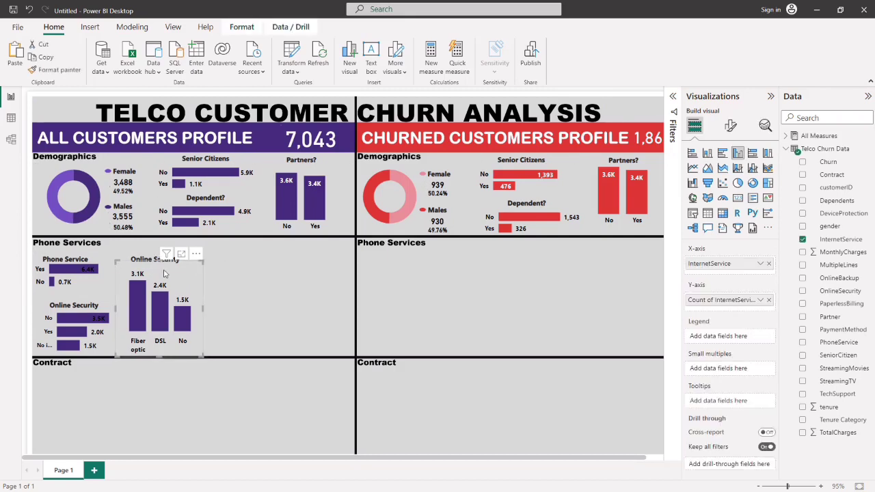
pyautogui.click(249, 260)
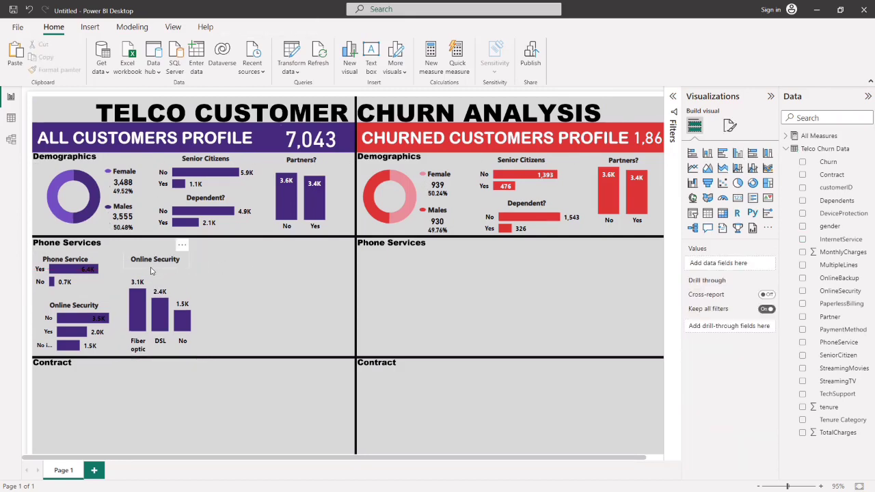
pyautogui.moveTo(160, 271); pyautogui.dragTo(151, 269)
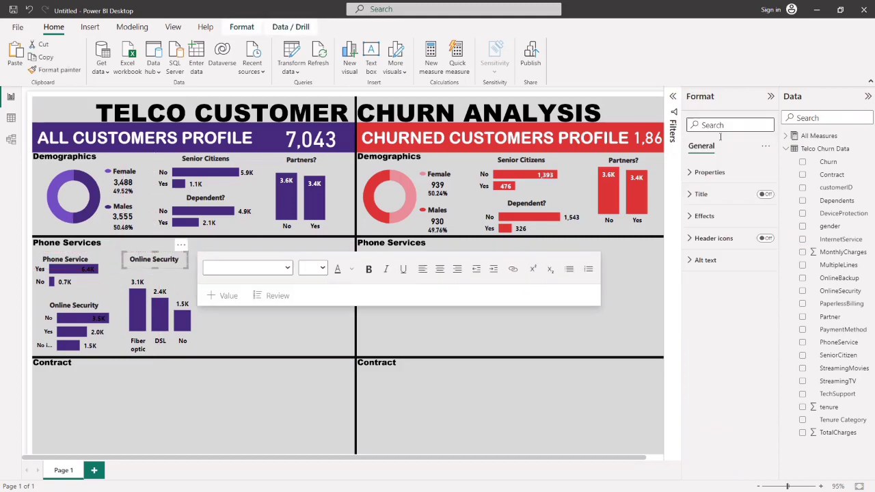
pyautogui.click(633, 290)
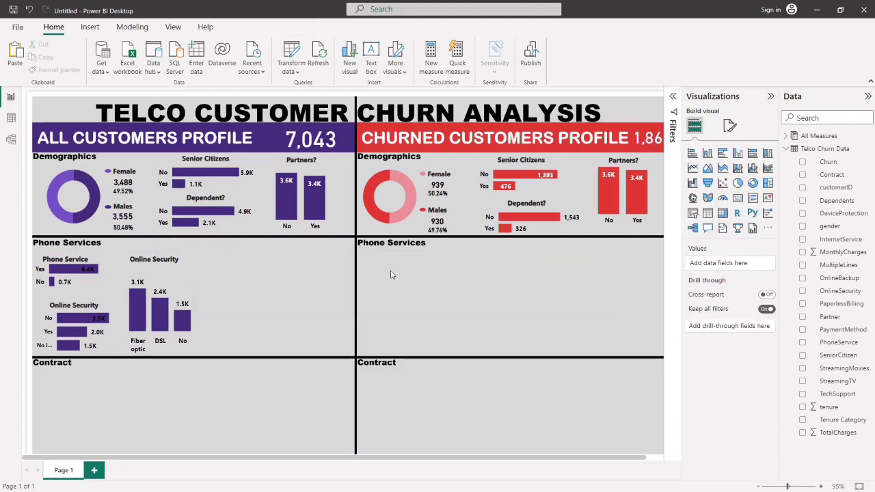
pyautogui.click(729, 126)
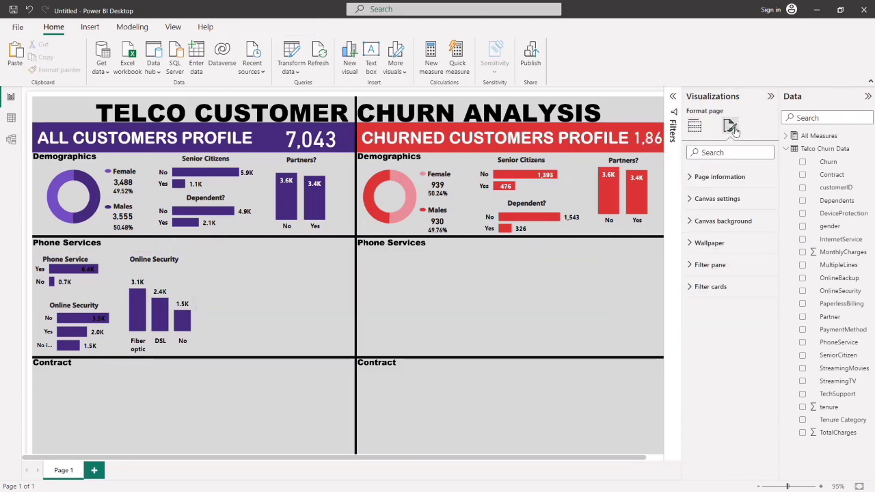
pyautogui.click(715, 199)
pyautogui.click(748, 236)
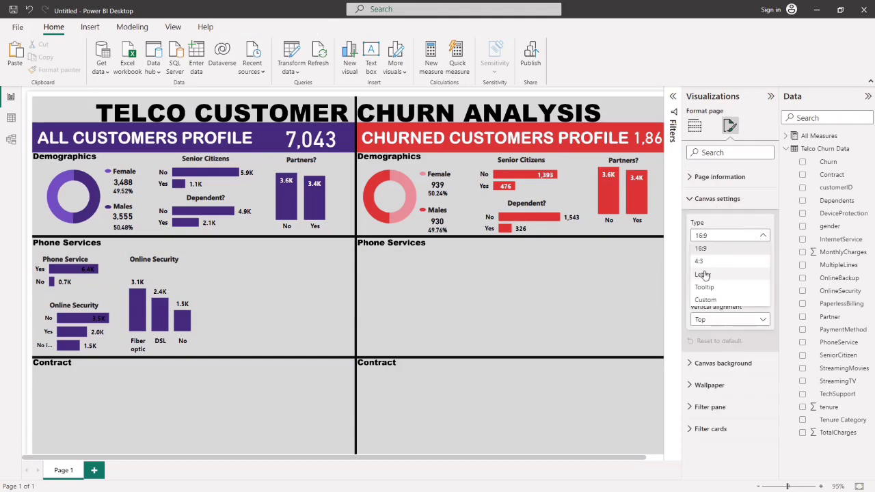
pyautogui.click(623, 305)
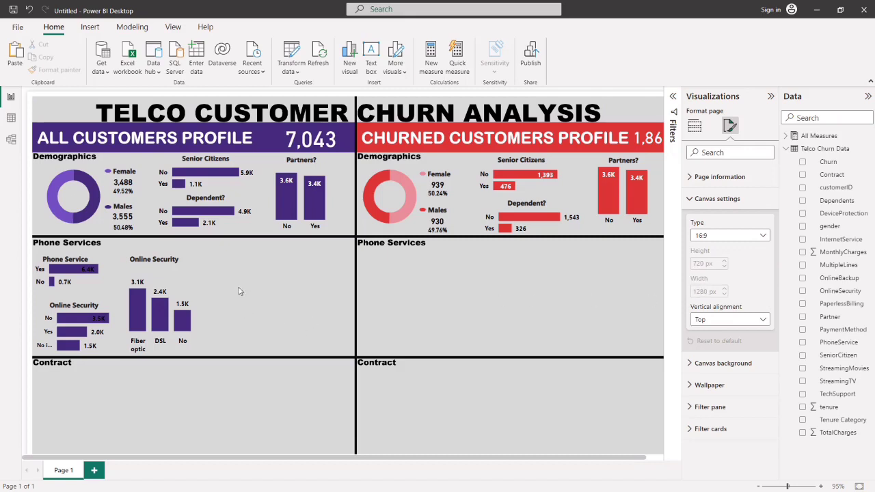
# Move the InternetService column chart slightly up and left, closer under its title and beside the Online Security chart.
pyautogui.click(156, 279)
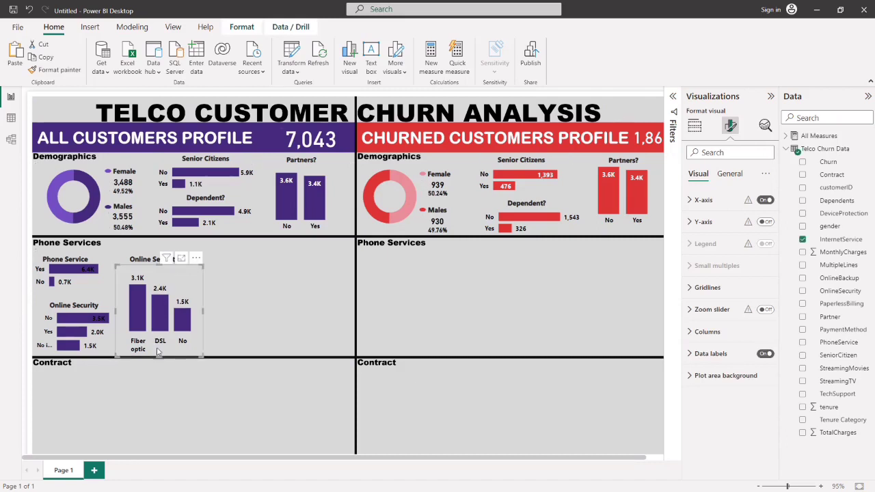
pyautogui.moveTo(156, 350); pyautogui.dragTo(149, 346)
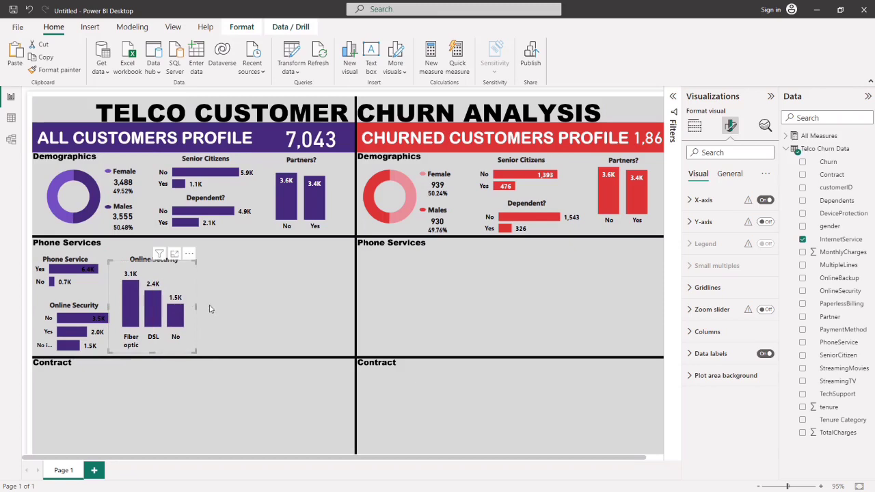
pyautogui.click(249, 301)
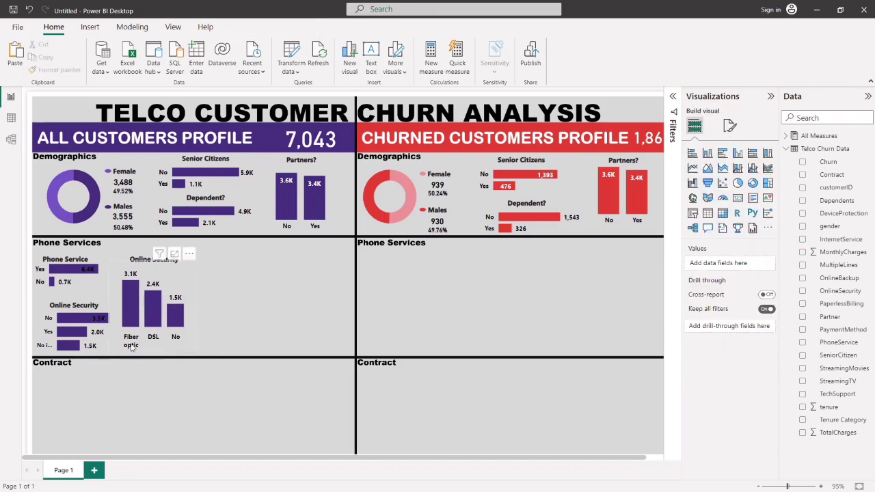
pyautogui.click(94, 340)
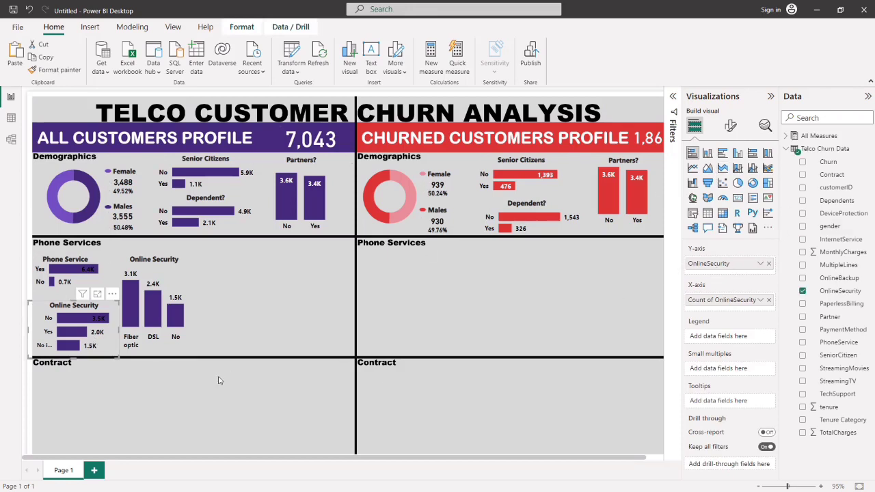
pyautogui.click(163, 348)
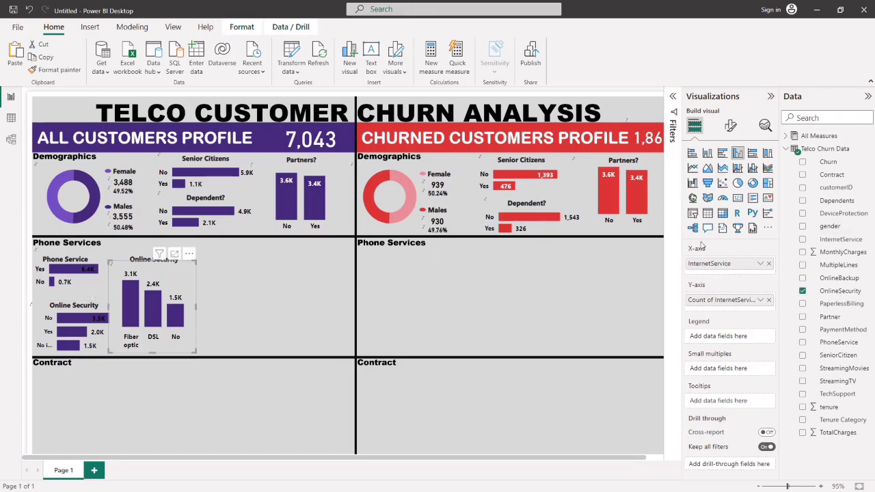
pyautogui.click(254, 310)
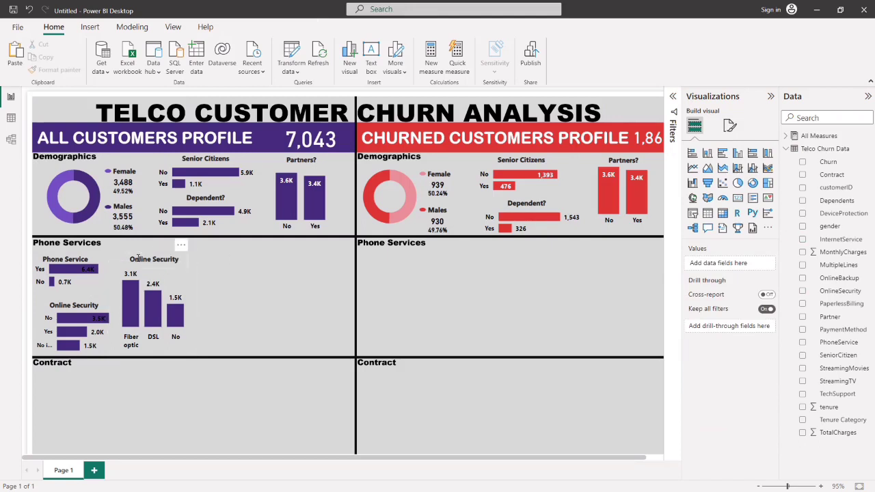
# Change the title above the InternetService column chart to "Internet Service".
pyautogui.doubleClick(138, 253)
pyautogui.moveTo(136, 250); pyautogui.dragTo(176, 259)
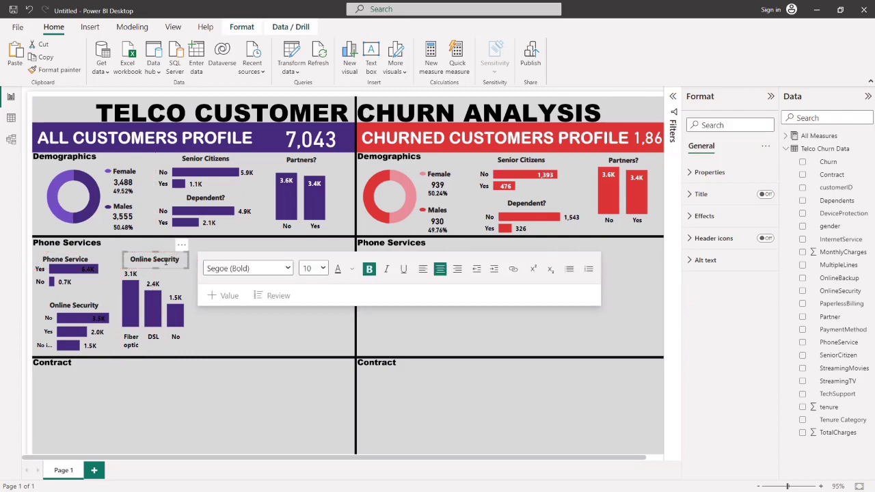
pyautogui.press('BackSpace')
pyautogui.press('BackSpace')
pyautogui.press('BackSpace')
pyautogui.press('BackSpace')
pyautogui.write('Internet')
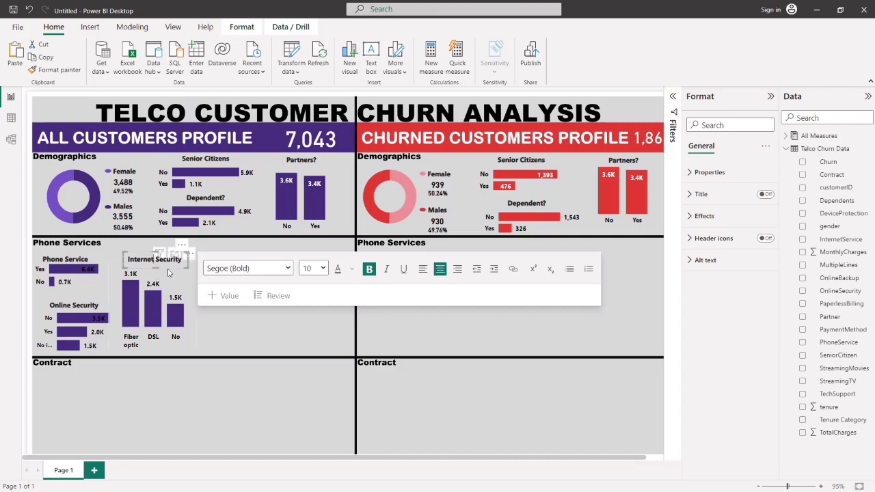
pyautogui.press('BackSpace')
pyautogui.press('BackSpace')
pyautogui.press('BackSpace')
pyautogui.press('BackSpace')
pyautogui.press('BackSpace')
pyautogui.press('BackSpace')
pyautogui.press('BackSpace')
pyautogui.write('ervice')
pyautogui.press('BackSpace')
pyautogui.press('BackSpace')
pyautogui.write('ce')
pyautogui.click(233, 351)
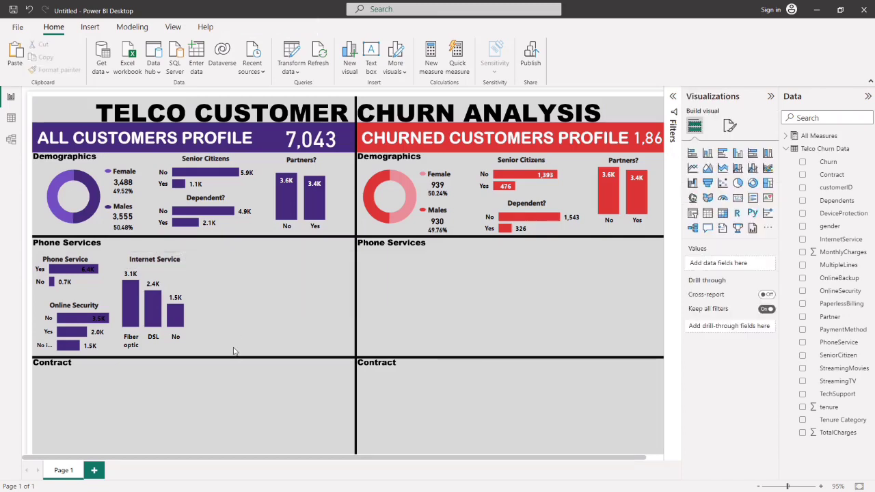
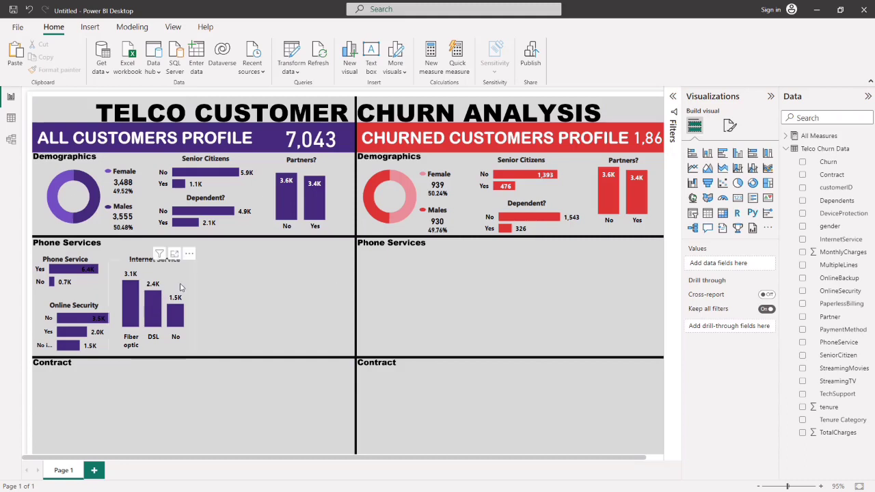
# Duplicate the Phone Service bar chart beside the Internet Service chart and clear the copy's Y-axis and X-axis fields.
pyautogui.click(84, 289)
pyautogui.moveTo(86, 290); pyautogui.dragTo(251, 288)
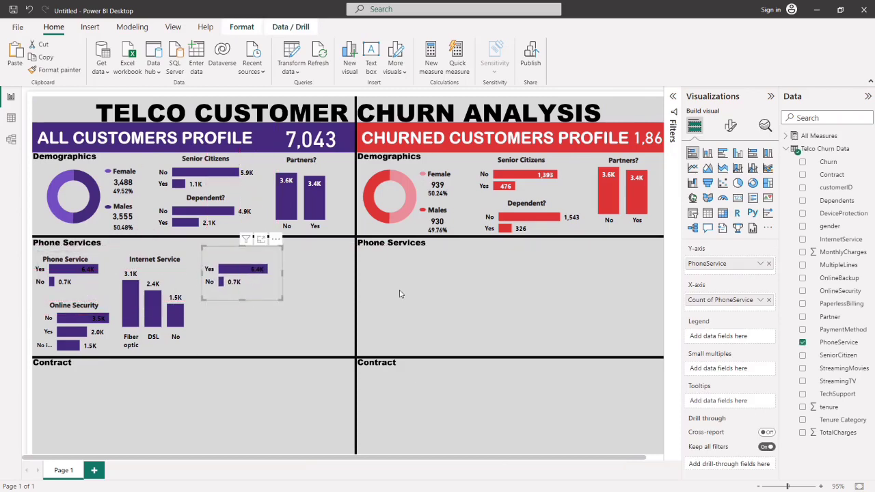
pyautogui.click(769, 263)
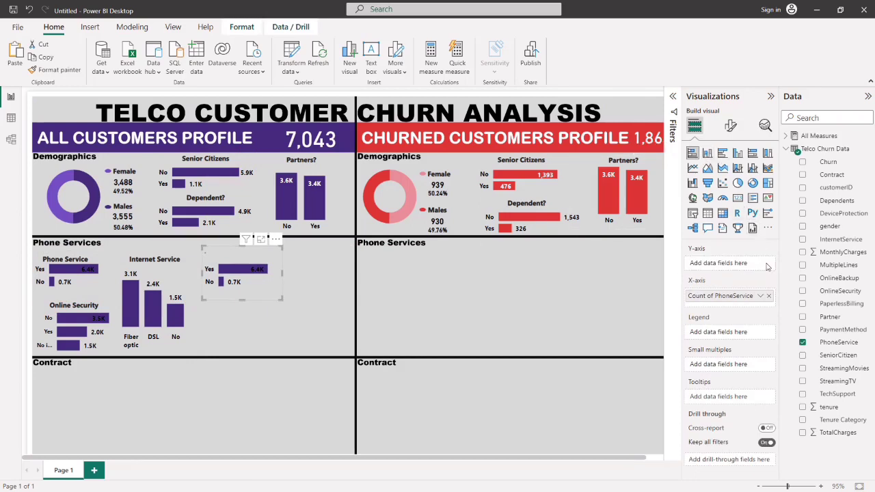
pyautogui.click(768, 296)
# Plot TechSupport on the copy's Y-axis with its count on the X-axis, then lower and slightly widen the chart.
pyautogui.moveTo(840, 395); pyautogui.dragTo(745, 265)
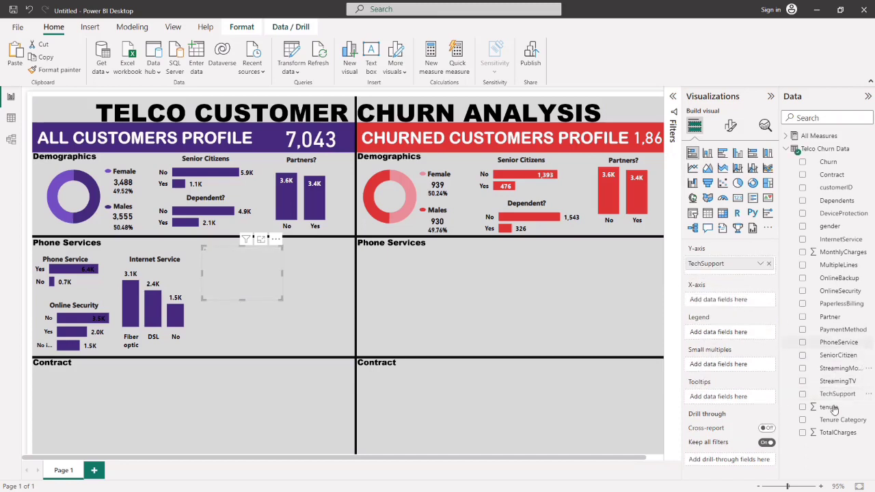
pyautogui.moveTo(837, 394); pyautogui.dragTo(736, 308)
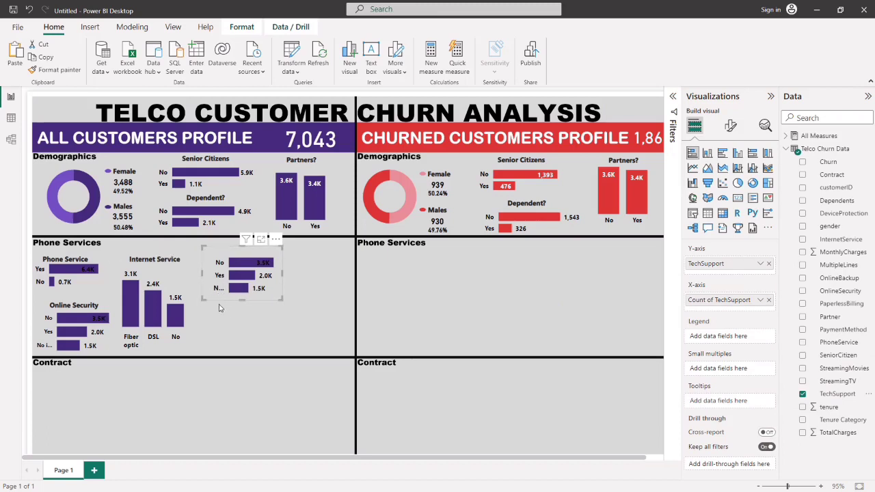
pyautogui.moveTo(234, 255); pyautogui.dragTo(222, 309)
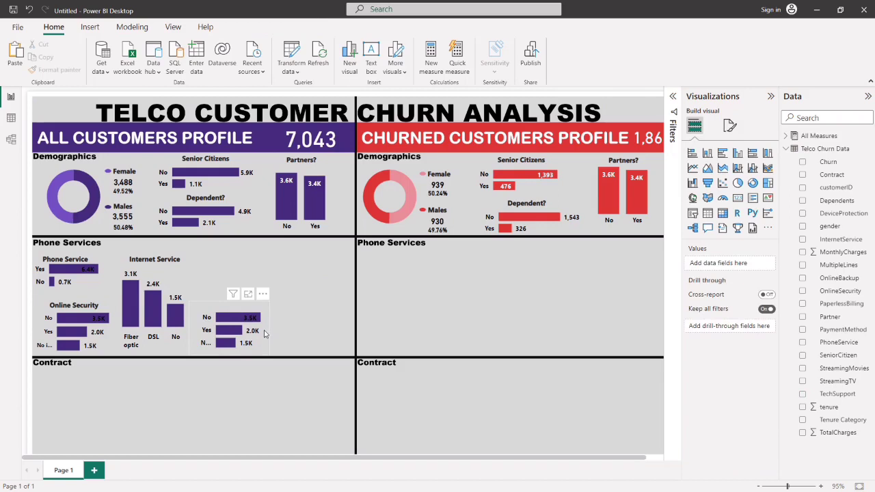
pyautogui.moveTo(269, 328); pyautogui.dragTo(278, 326)
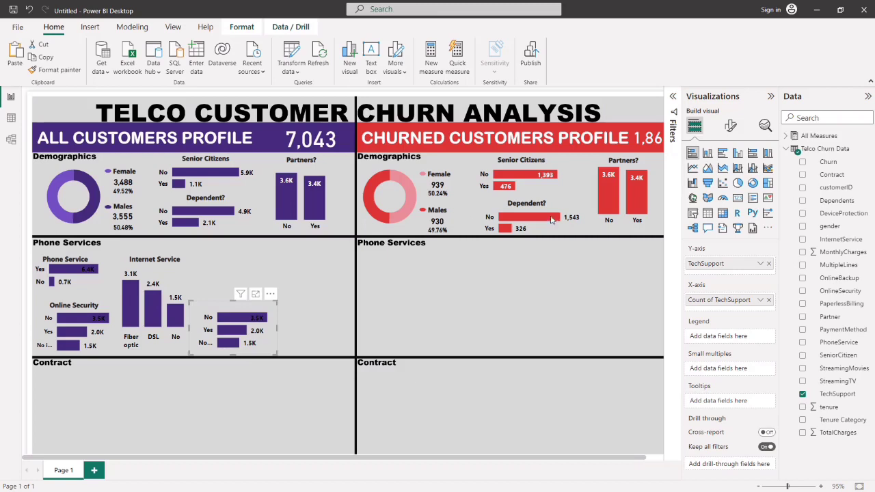
# Duplicate the Phone Service title text box and place the copy above the TechSupport bar chart.
pyautogui.click(252, 273)
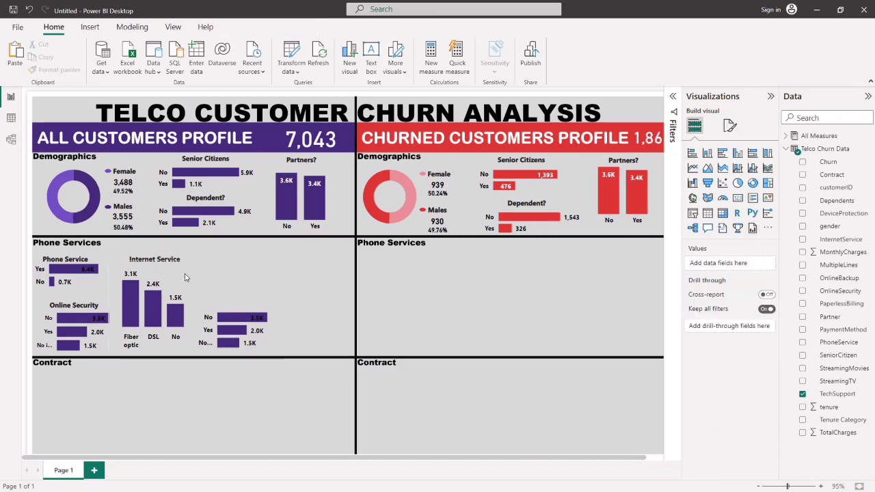
pyautogui.click(97, 263)
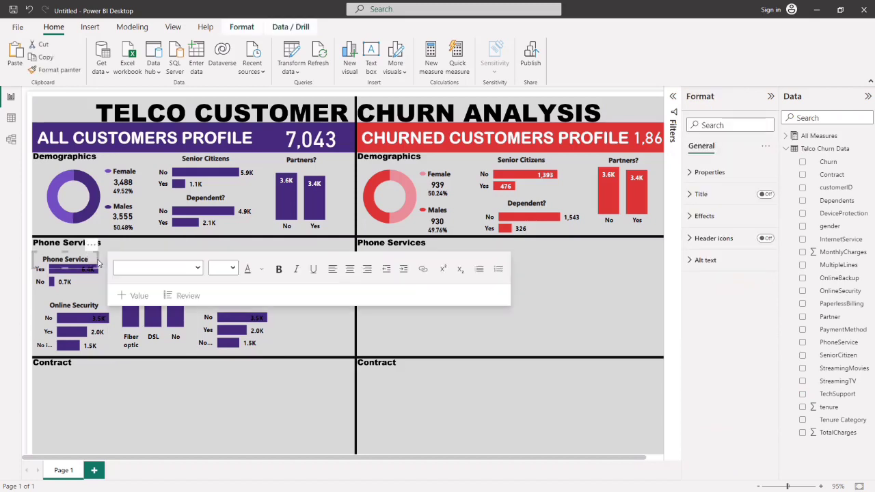
pyautogui.moveTo(97, 260); pyautogui.dragTo(102, 273)
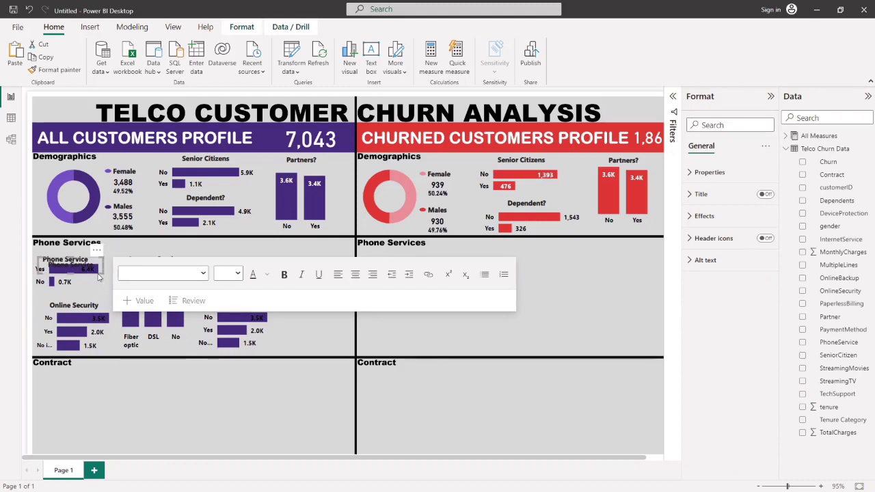
pyautogui.hotkey('ctrl', 'v')
pyautogui.moveTo(217, 300); pyautogui.dragTo(265, 314)
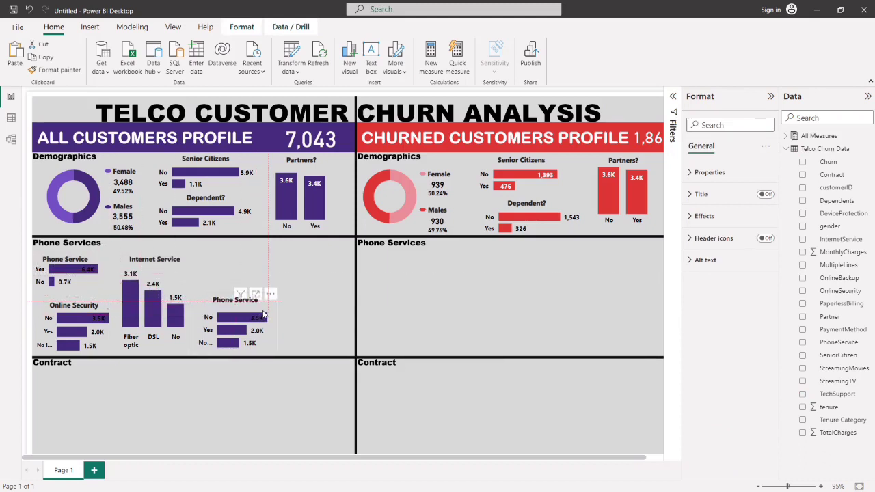
# Change the copied title above the TechSupport chart to "Tech Support".
pyautogui.click(234, 299)
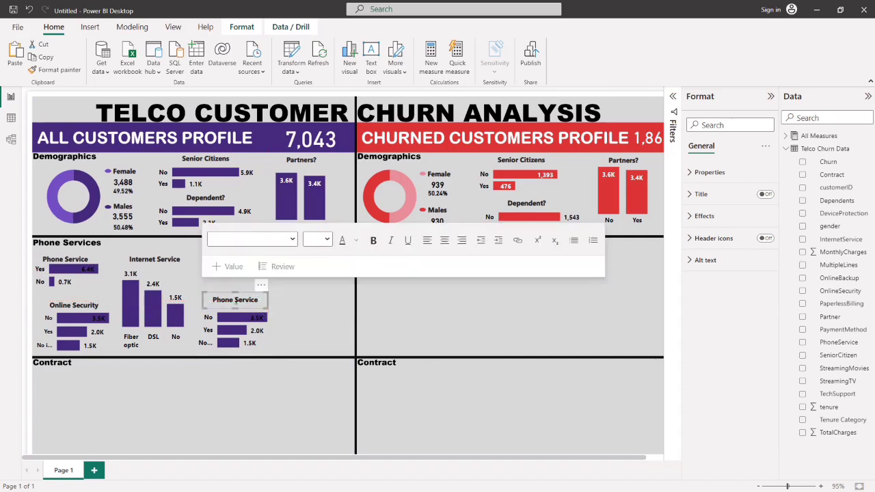
pyautogui.press('BackSpace')
pyautogui.press('BackSpace')
pyautogui.press('BackSpace')
pyautogui.press('BackSpace')
pyautogui.press('BackSpace')
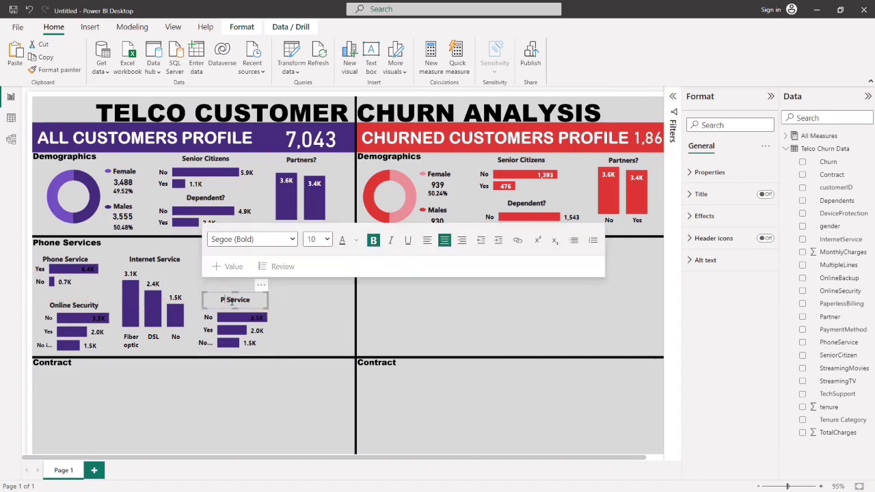
pyautogui.write('Te')
pyautogui.press('BackSpace')
pyautogui.press('BackSpace')
pyautogui.press('BackSpace')
pyautogui.press('BackSpace')
pyautogui.press('BackSpace')
pyautogui.press('BackSpace')
pyautogui.press('BackSpace')
pyautogui.write('Support')
pyautogui.click(312, 313)
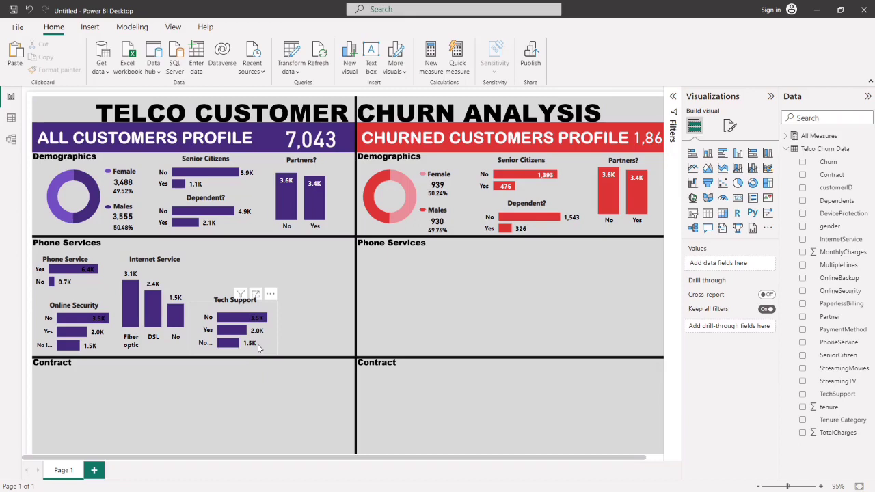
# Move the TechSupport bar chart and its title to the far right of the all-customers Phone Services section.
pyautogui.moveTo(258, 348); pyautogui.dragTo(335, 346)
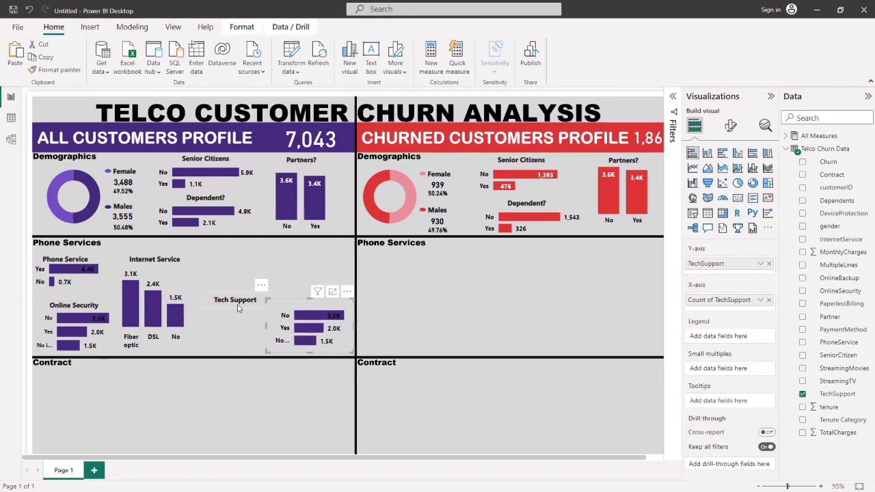
pyautogui.moveTo(238, 309); pyautogui.dragTo(296, 306)
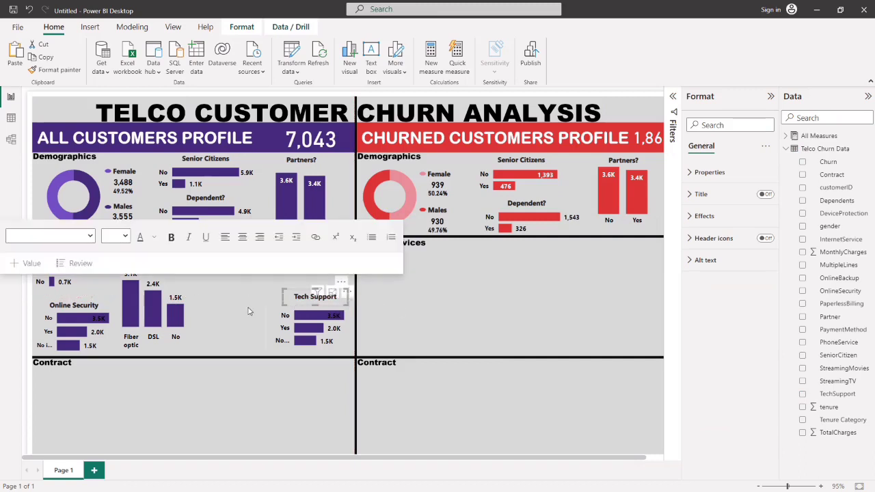
pyautogui.click(412, 296)
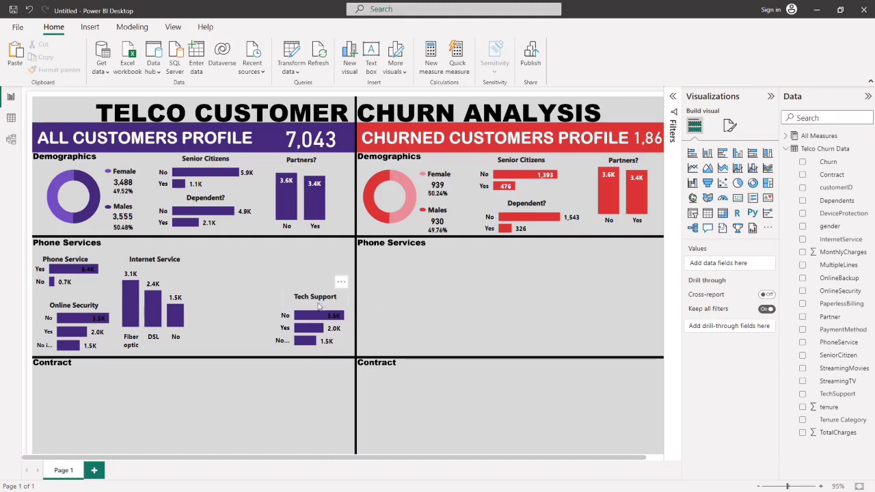
# Duplicate the TechSupport bar chart and place the copy between the Internet Service and Tech Support charts.
pyautogui.click(298, 341)
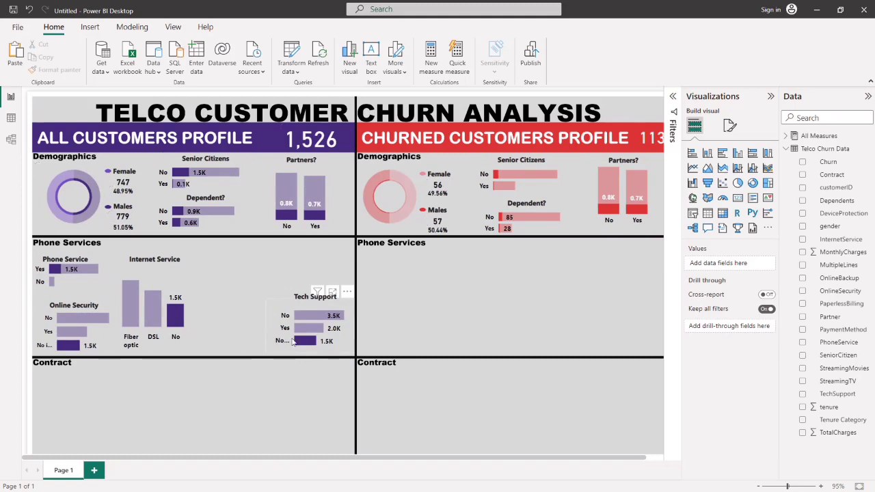
pyautogui.click(270, 315)
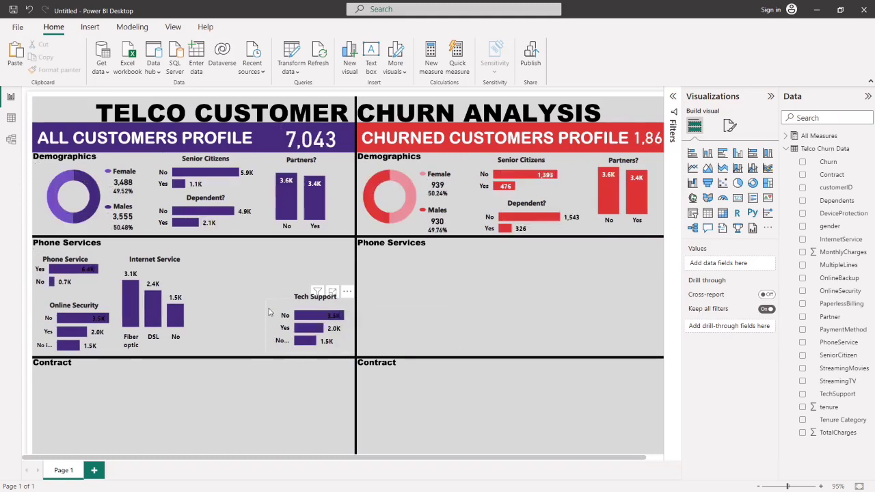
pyautogui.click(268, 314)
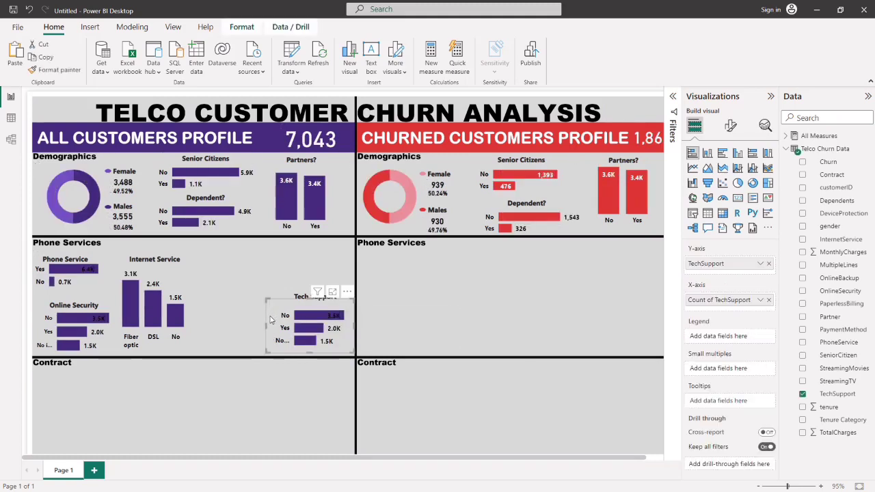
pyautogui.moveTo(270, 319); pyautogui.dragTo(202, 268)
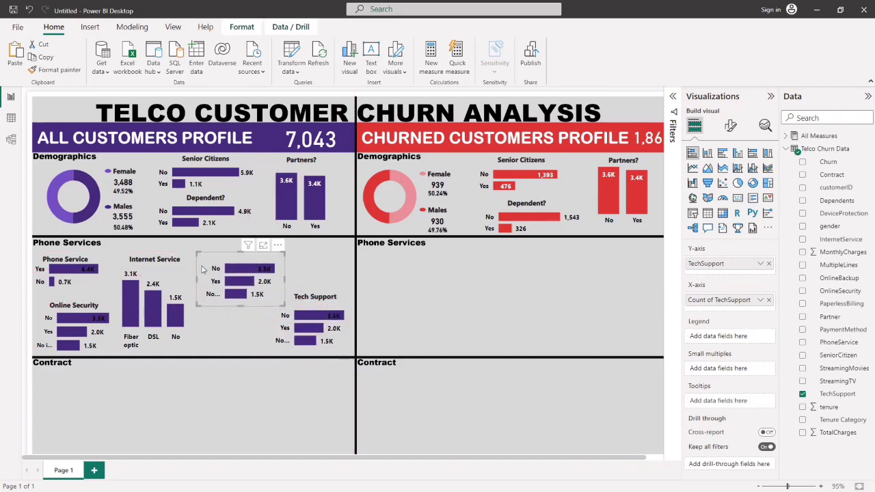
# Replace the TechSupport fields of the copied bar chart with OnlineBackup on the Y-axis and its count on the X-axis.
pyautogui.click(768, 264)
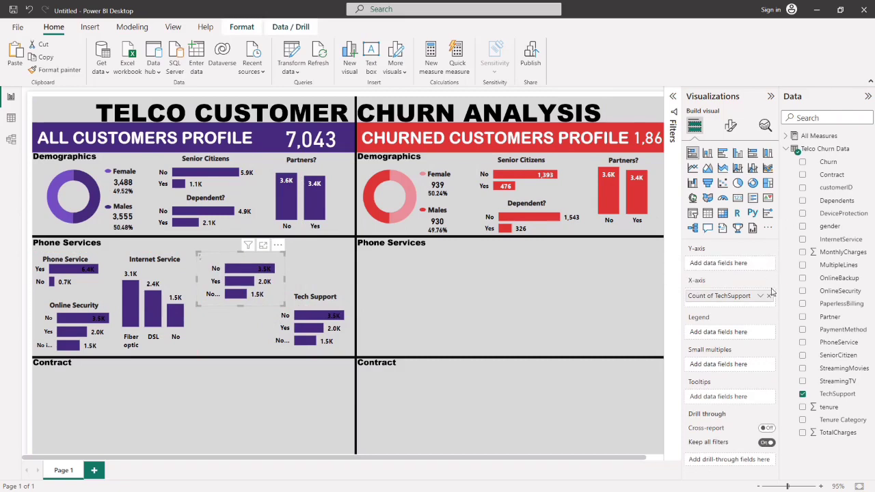
pyautogui.click(769, 295)
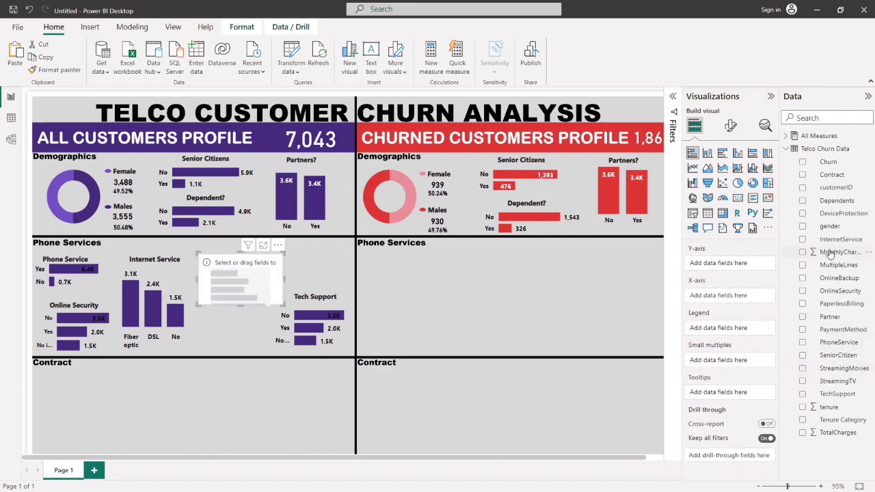
pyautogui.moveTo(833, 277); pyautogui.dragTo(732, 264)
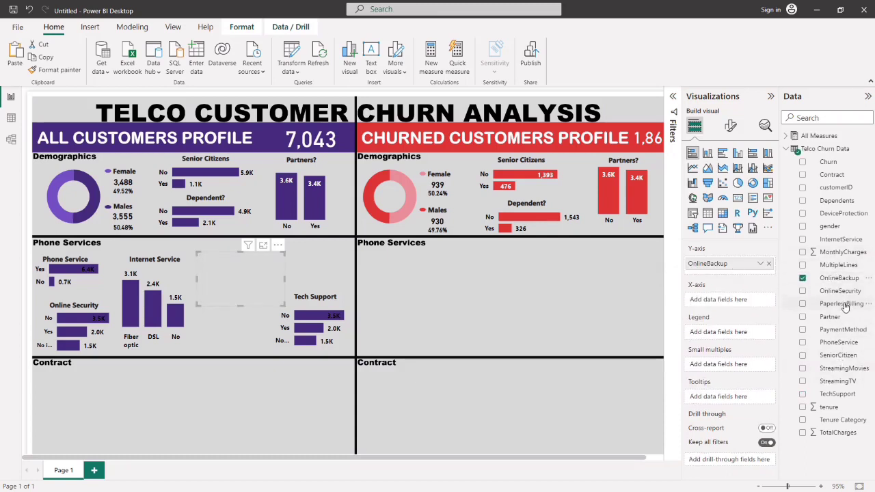
pyautogui.moveTo(839, 279); pyautogui.dragTo(732, 301)
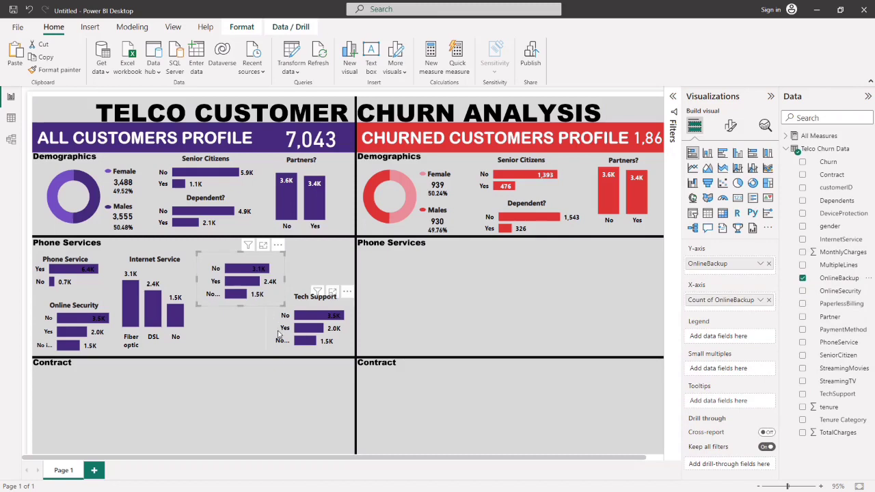
# Move the TechSupport bar chart and its title directly below the OnlineBackup chart.
pyautogui.moveTo(269, 340); pyautogui.dragTo(198, 345)
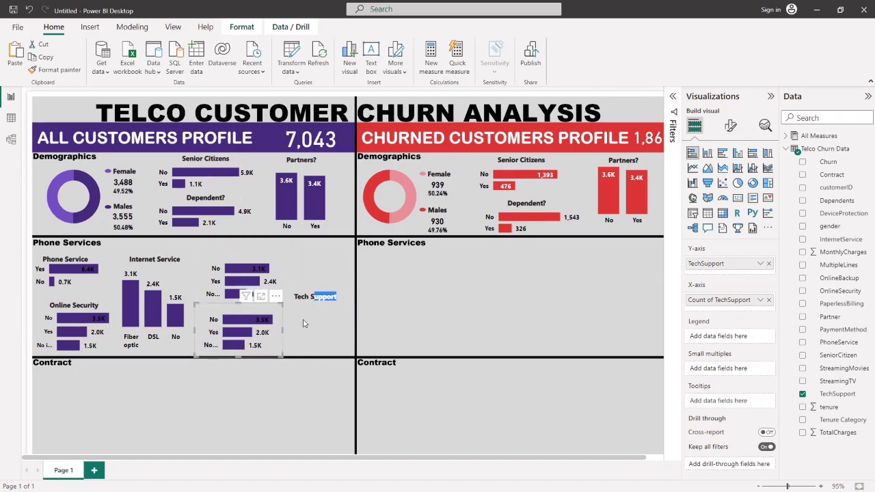
pyautogui.moveTo(291, 317); pyautogui.dragTo(228, 318)
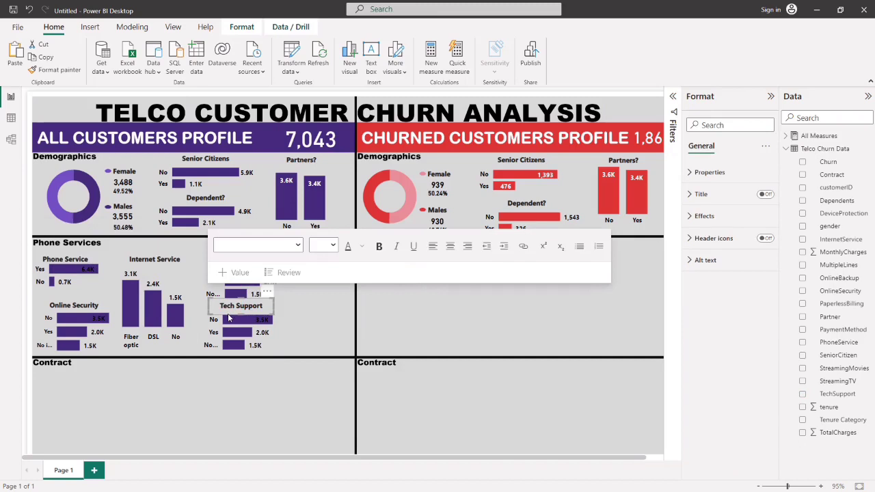
# Place a copy of the Tech Support title above the OnlineBackup chart and nudge the TechSupport chart down slightly.
pyautogui.moveTo(236, 270)
pyautogui.mouseDown()
pyautogui.moveTo(231, 265)
pyautogui.moveTo(241, 265)
pyautogui.mouseUp()
pyautogui.moveTo(249, 348)
pyautogui.mouseDown()
pyautogui.moveTo(245, 358)
pyautogui.moveTo(242, 348)
pyautogui.mouseUp()
pyautogui.click(277, 300)
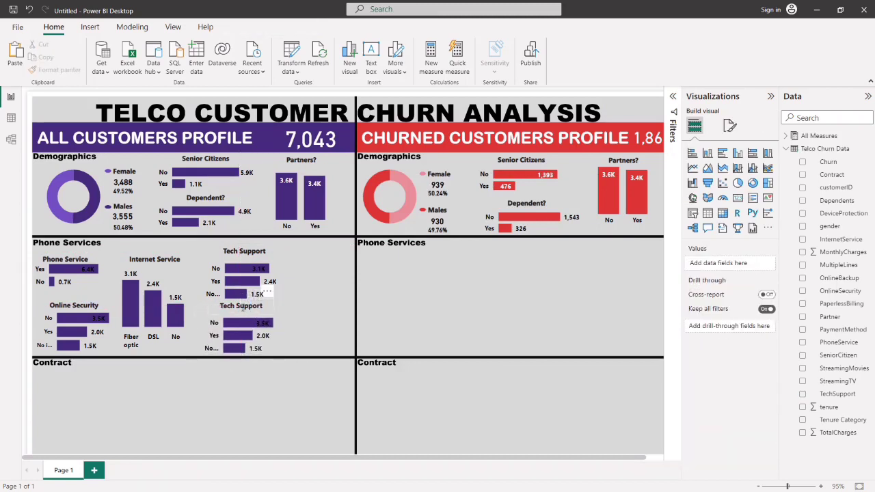
# Shift the lower Tech Support title slightly down, closer to its bar chart.
pyautogui.moveTo(252, 306); pyautogui.dragTo(239, 305)
pyautogui.click(212, 318)
pyautogui.click(226, 311)
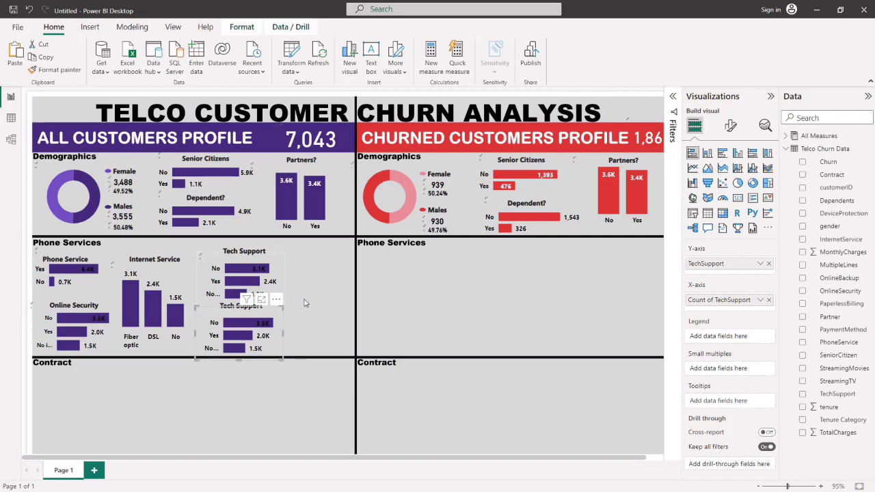
pyautogui.click(305, 303)
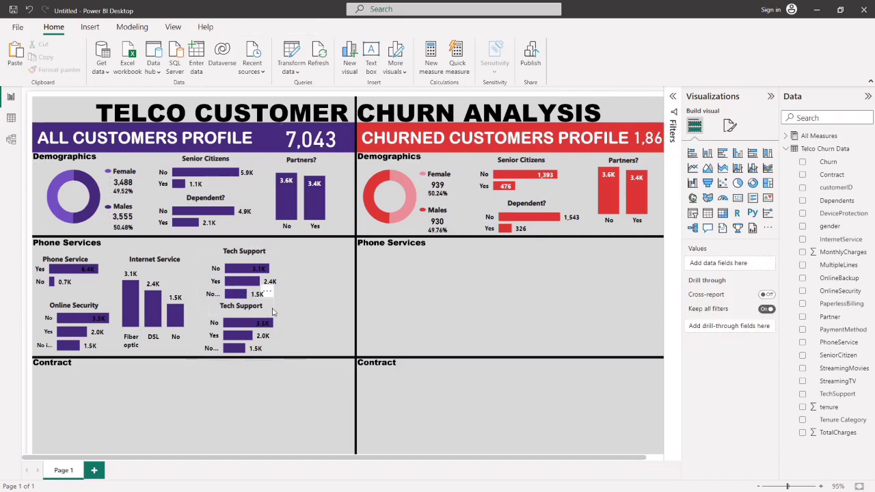
pyautogui.click(274, 315)
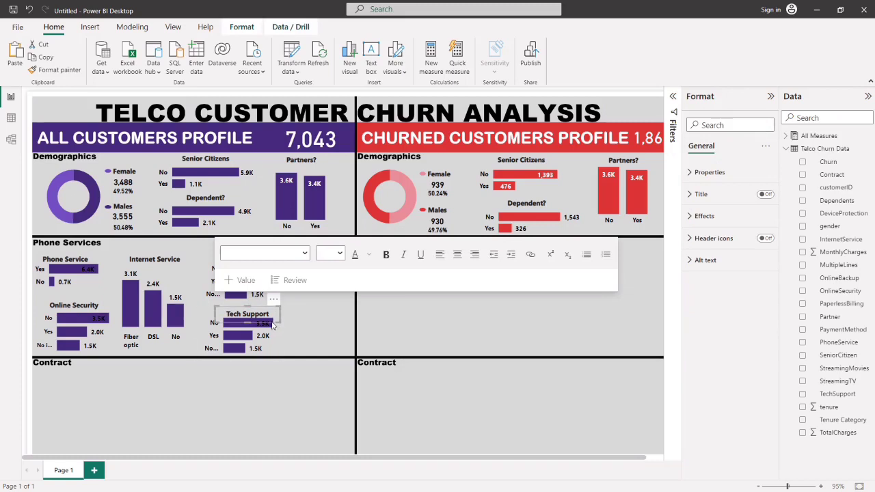
pyautogui.moveTo(271, 324); pyautogui.dragTo(266, 324)
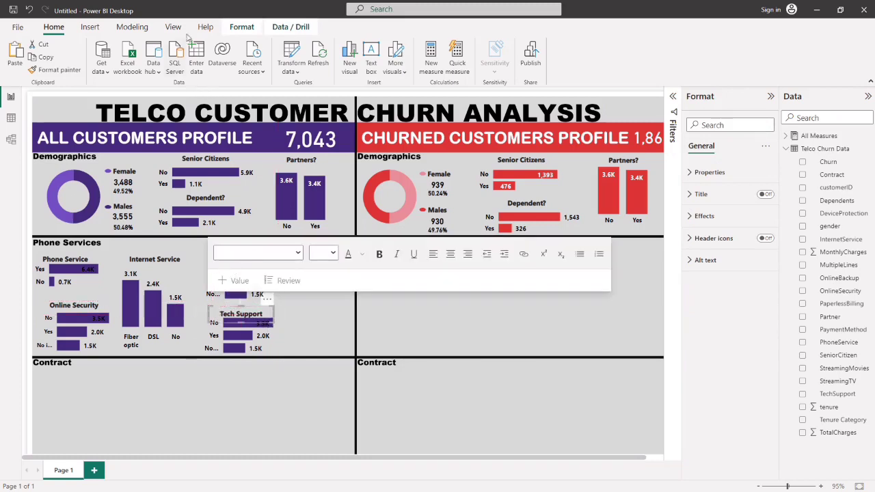
pyautogui.click(242, 28)
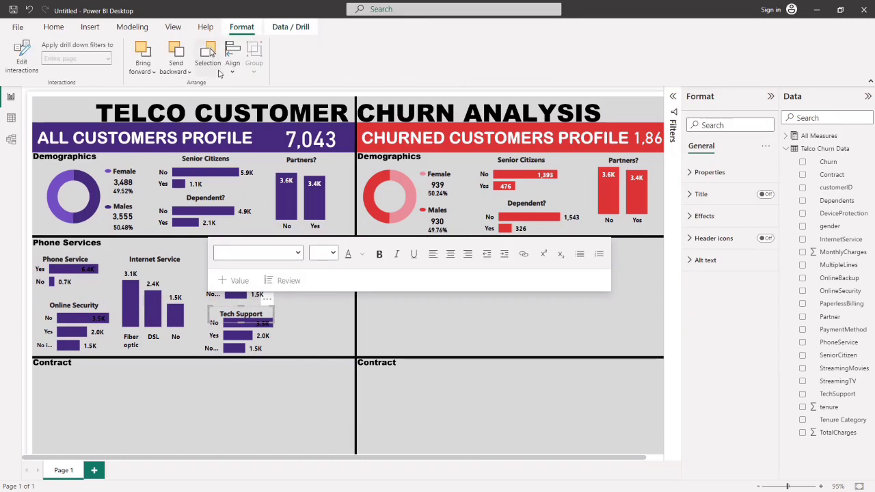
pyautogui.click(304, 314)
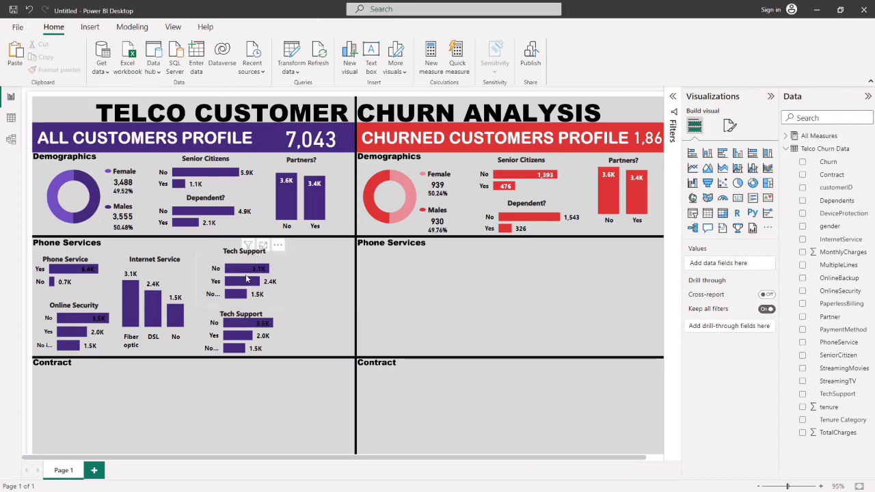
# Change the copied title above the OnlineBackup chart to "Online Backup".
pyautogui.click(277, 296)
pyautogui.click(310, 288)
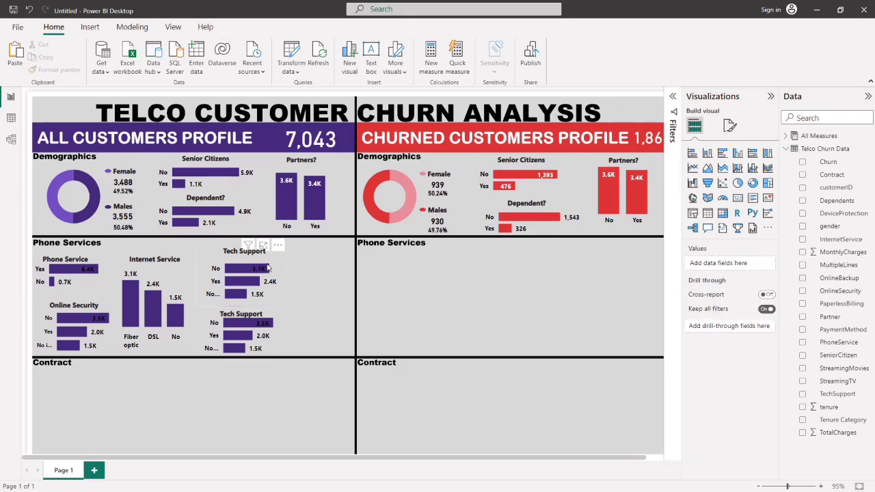
pyautogui.moveTo(253, 260); pyautogui.dragTo(247, 264)
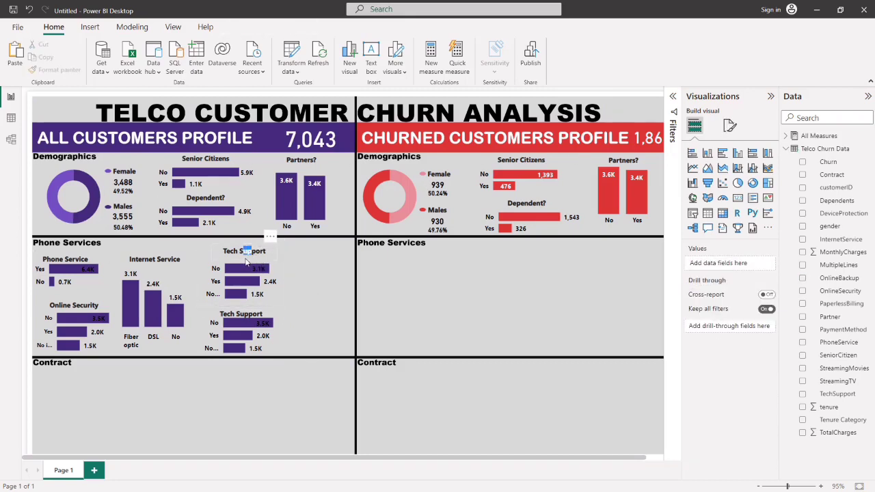
pyautogui.click(243, 254)
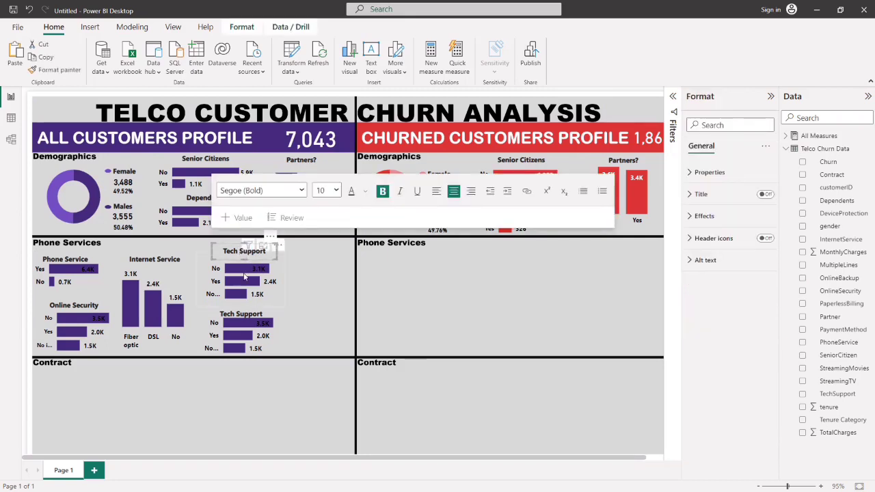
pyautogui.moveTo(245, 276)
pyautogui.press('BackSpace')
pyautogui.press('BackSpace')
pyautogui.press('BackSpace')
pyautogui.press('BackSpace')
pyautogui.press('BackSpace')
pyautogui.write('Online')
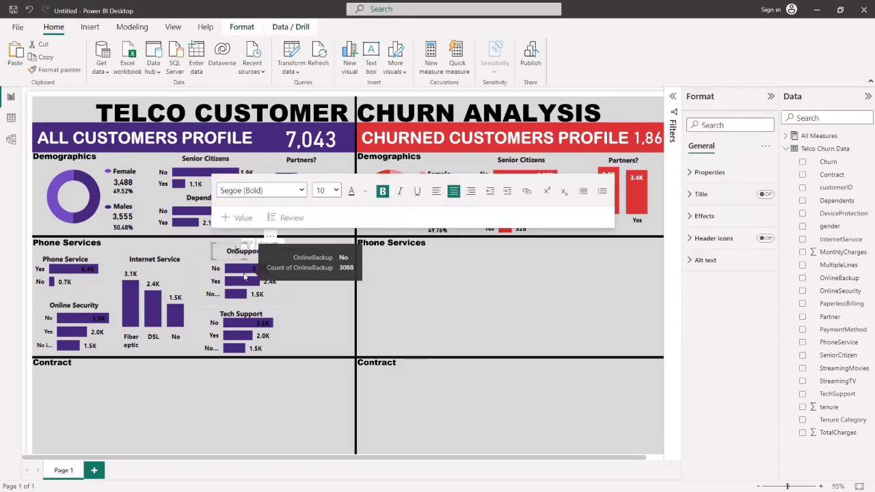
pyautogui.press('Delete')
pyautogui.press('Delete')
pyautogui.press('Delete')
pyautogui.press('Delete')
pyautogui.press('Delete')
pyautogui.press('Delete')
pyautogui.press('Delete')
pyautogui.write('Backup')
pyautogui.click(303, 318)
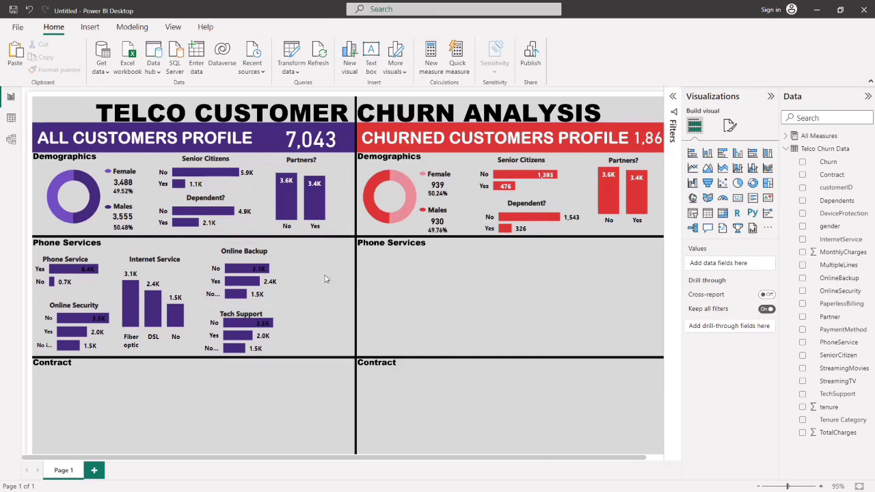
# Move the Online Backup title and its bar chart up towards the top of the Phone Services section.
pyautogui.click(240, 254)
pyautogui.moveTo(241, 254); pyautogui.dragTo(243, 260)
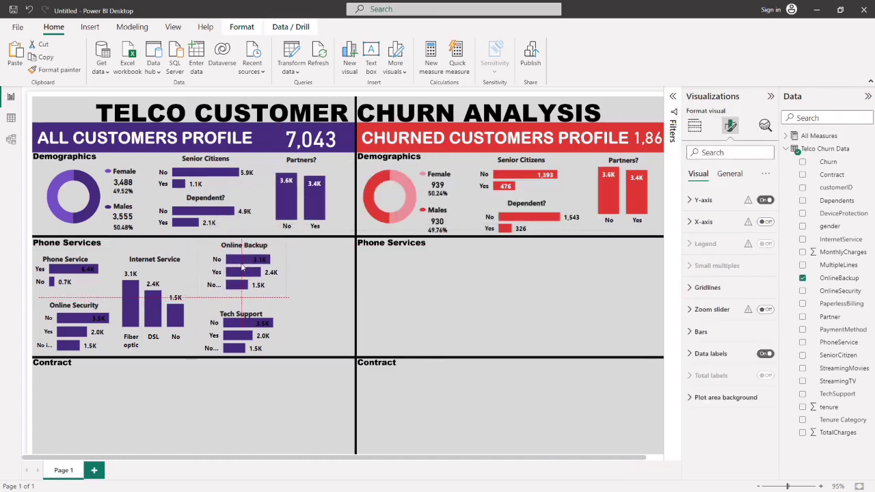
# Move the Tech Support title and its bar chart slightly up, leaving a clear gap between title and bars.
pyautogui.click(252, 305)
pyautogui.click(242, 313)
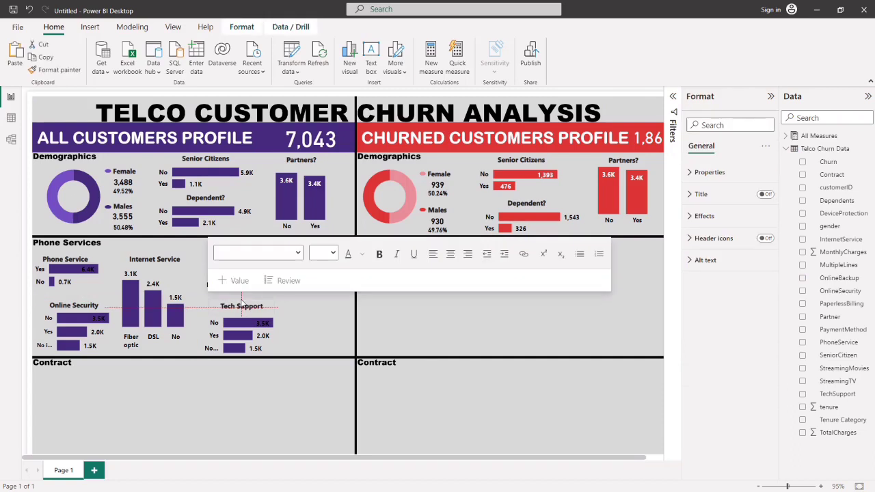
pyautogui.click(241, 322)
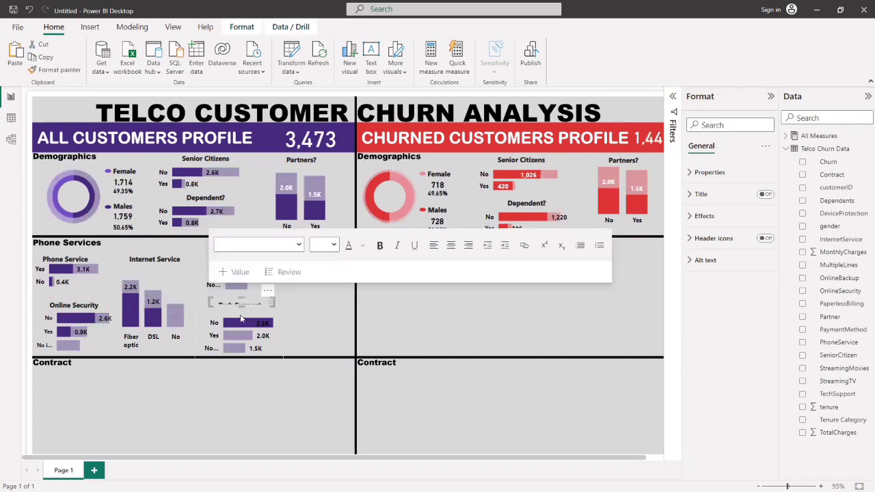
pyautogui.click(305, 317)
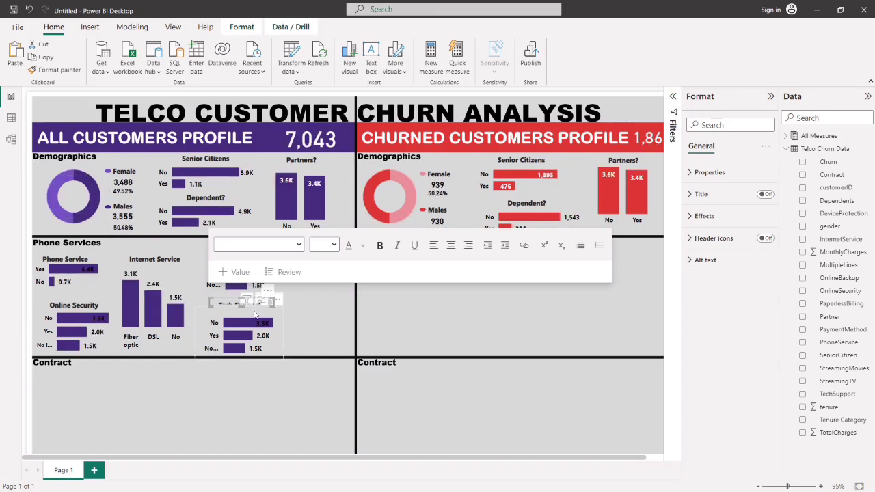
pyautogui.click(241, 305)
pyautogui.moveTo(236, 298); pyautogui.dragTo(246, 312)
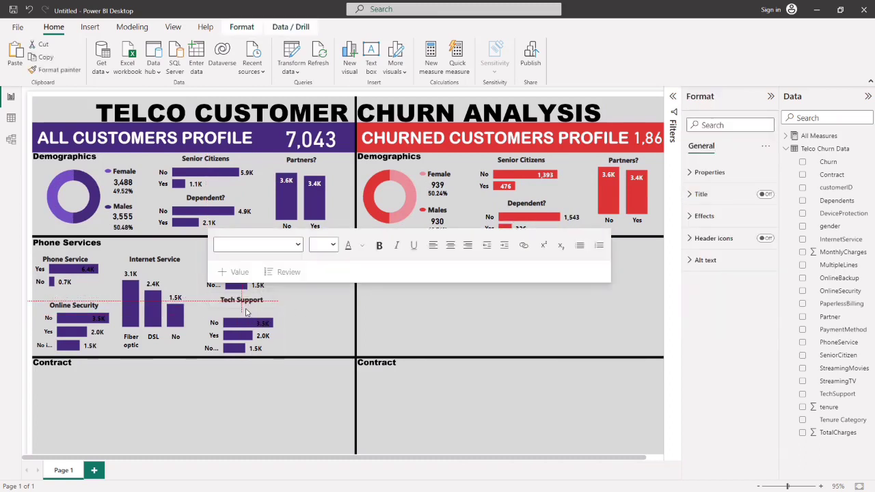
pyautogui.click(281, 330)
pyautogui.moveTo(248, 344); pyautogui.dragTo(249, 340)
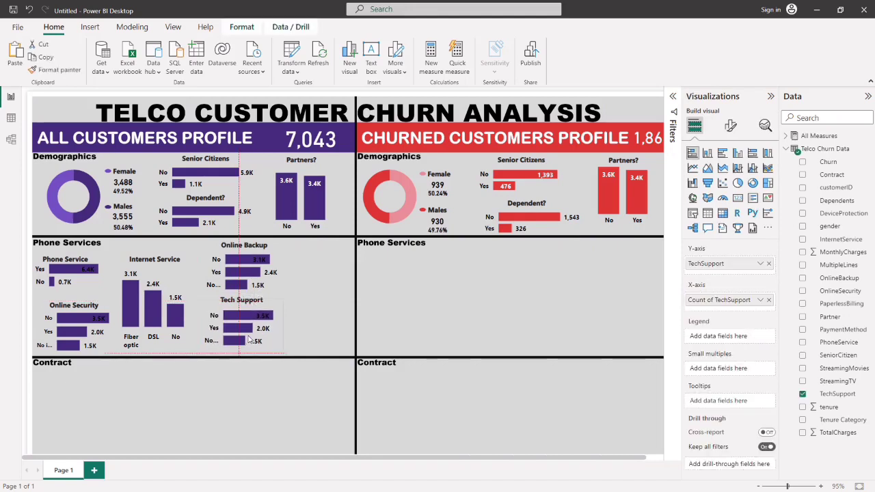
pyautogui.click(299, 326)
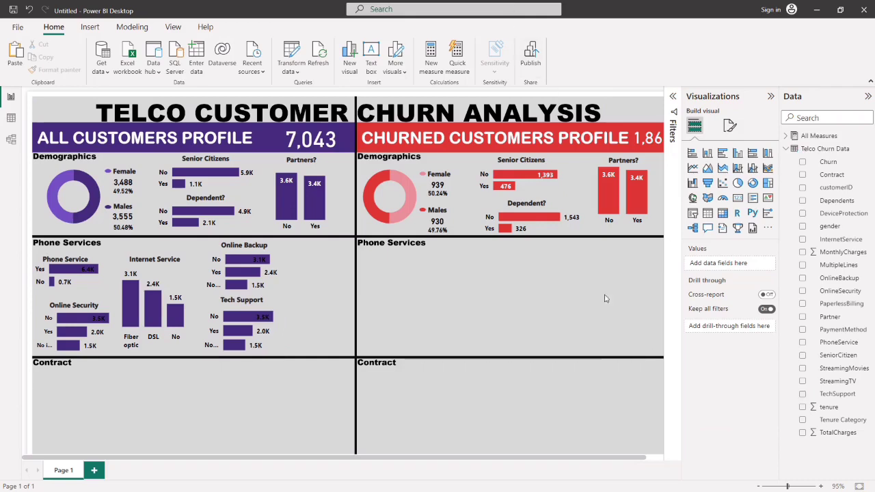
# Shift the Internet Service column chart slightly right and down, make it taller, and move its title up above the columns.
pyautogui.click(155, 347)
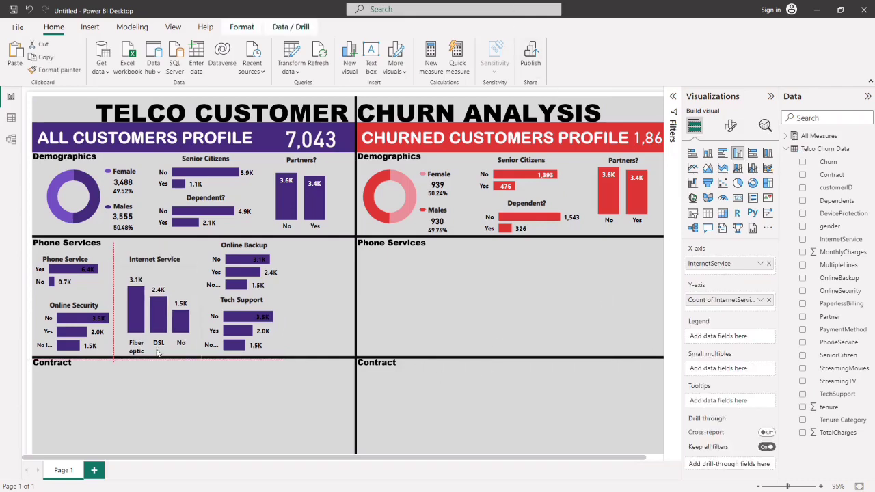
pyautogui.moveTo(160, 301); pyautogui.dragTo(156, 267)
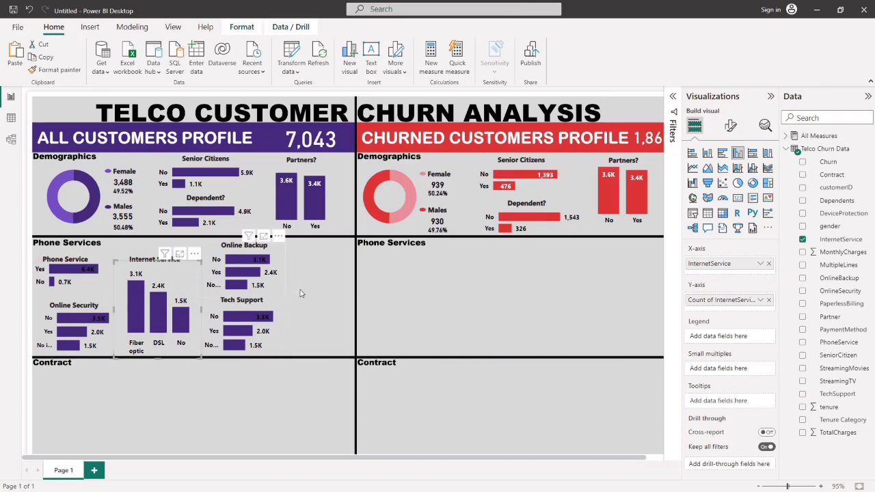
pyautogui.click(313, 294)
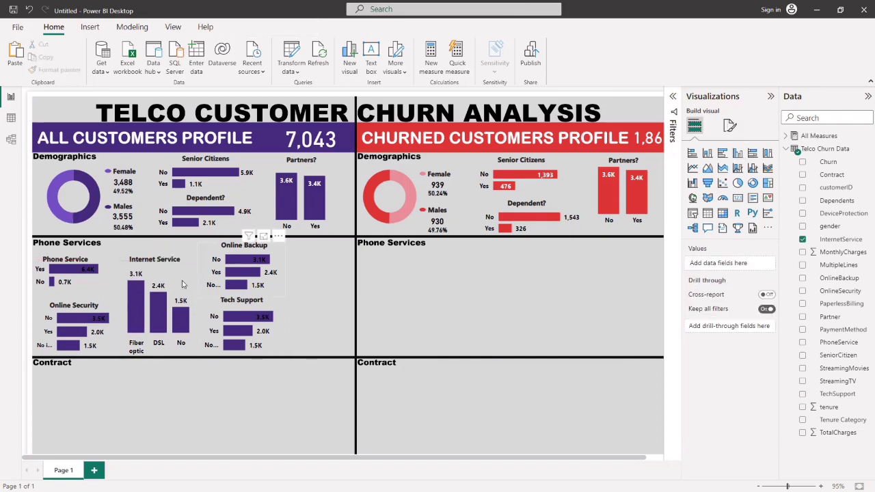
pyautogui.click(139, 251)
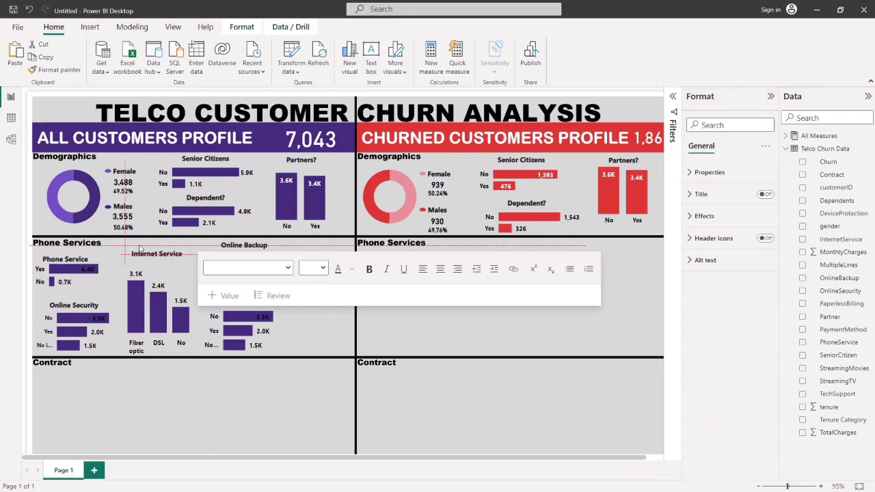
pyautogui.moveTo(141, 247); pyautogui.dragTo(142, 249)
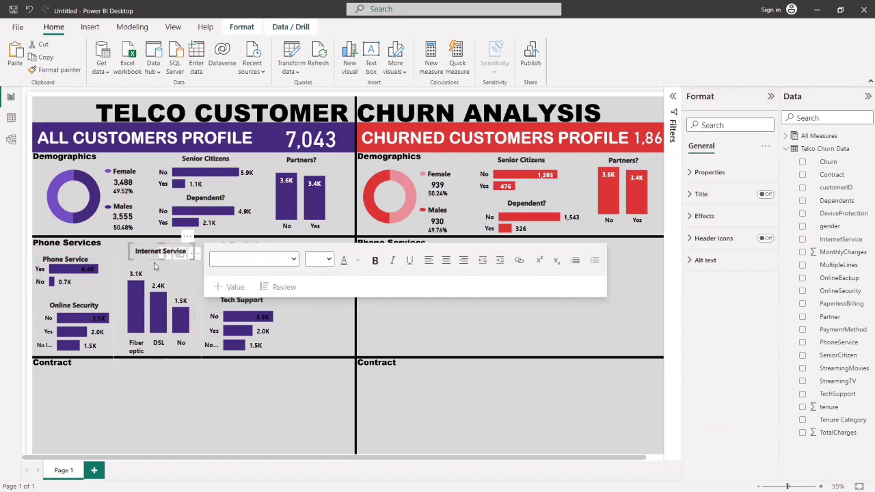
# Move the Internet Service column chart up beneath its title and enlarge it slightly in width and height.
pyautogui.click(162, 260)
pyautogui.moveTo(162, 260); pyautogui.dragTo(160, 257)
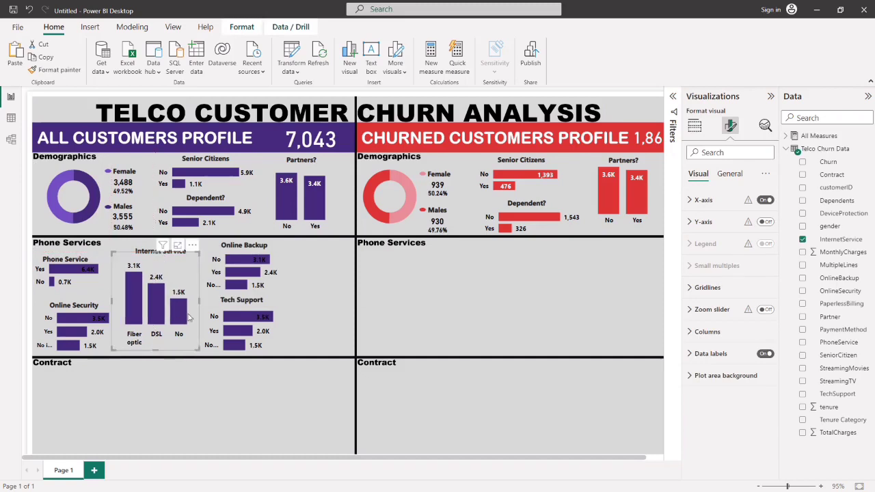
pyautogui.moveTo(199, 301); pyautogui.dragTo(204, 310)
pyautogui.moveTo(163, 351); pyautogui.dragTo(161, 356)
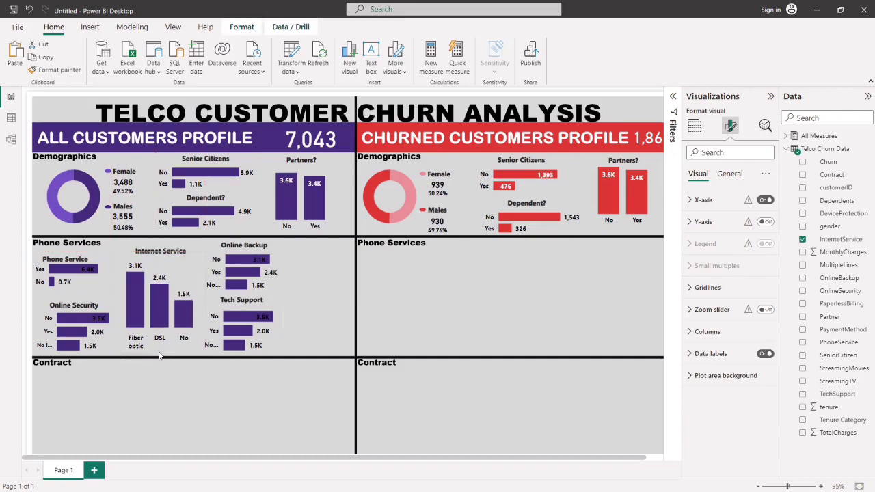
pyautogui.click(328, 320)
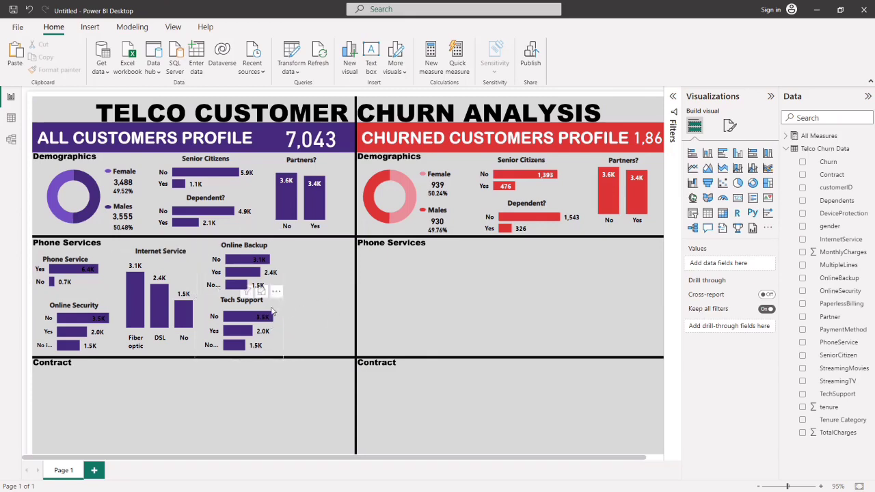
# Duplicate the Internet Service column chart and place the copy at the far right of the all-customers Phone Services section.
pyautogui.click(277, 264)
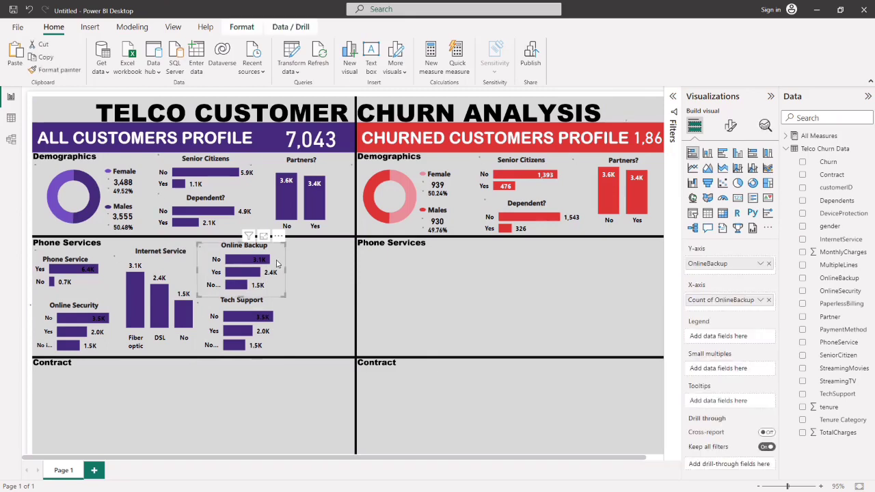
pyautogui.click(186, 273)
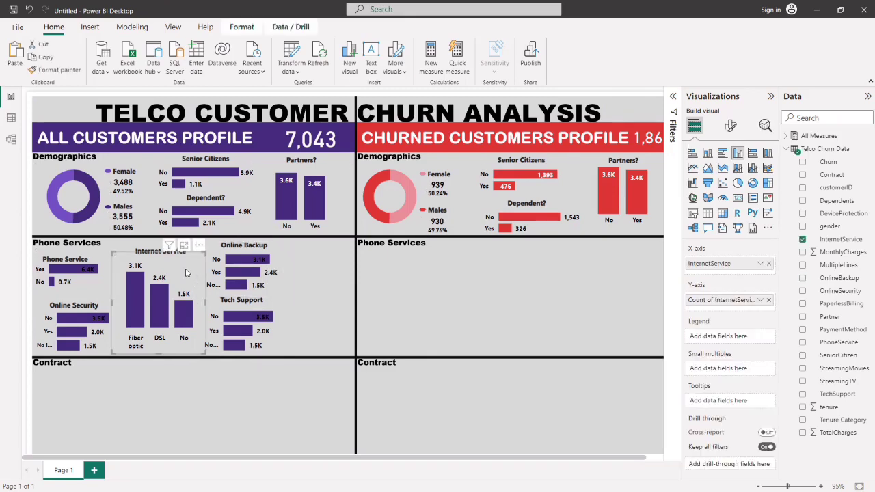
pyautogui.moveTo(186, 272); pyautogui.dragTo(339, 281)
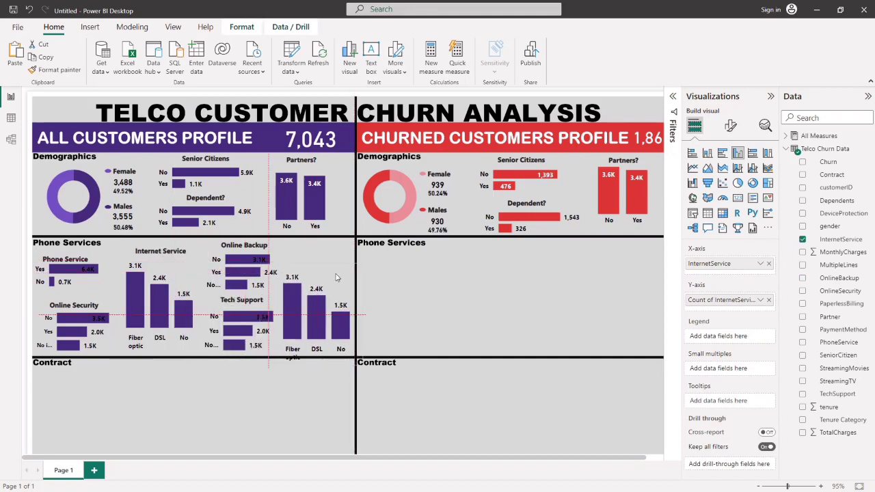
# Replace the copied column chart's fields with DeviceProtection on the X-axis and its count on the Y-axis, and nudge the chart up.
pyautogui.click(768, 263)
pyautogui.click(769, 296)
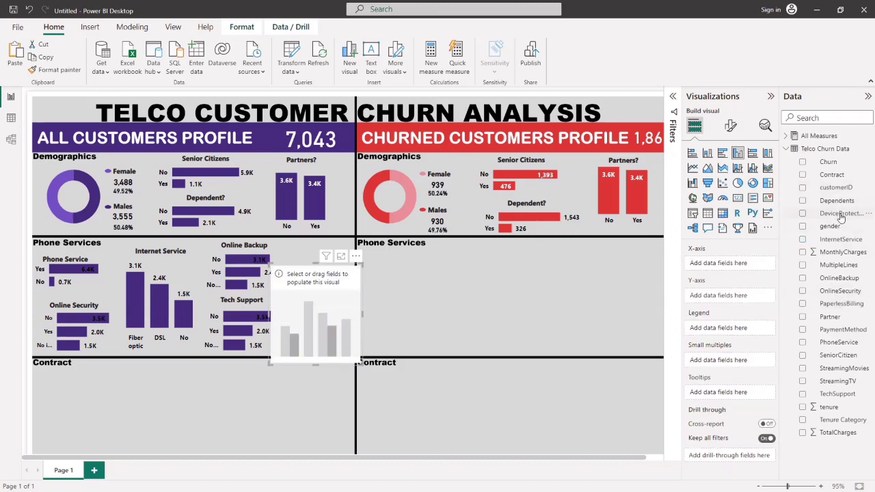
pyautogui.moveTo(841, 217); pyautogui.dragTo(714, 267)
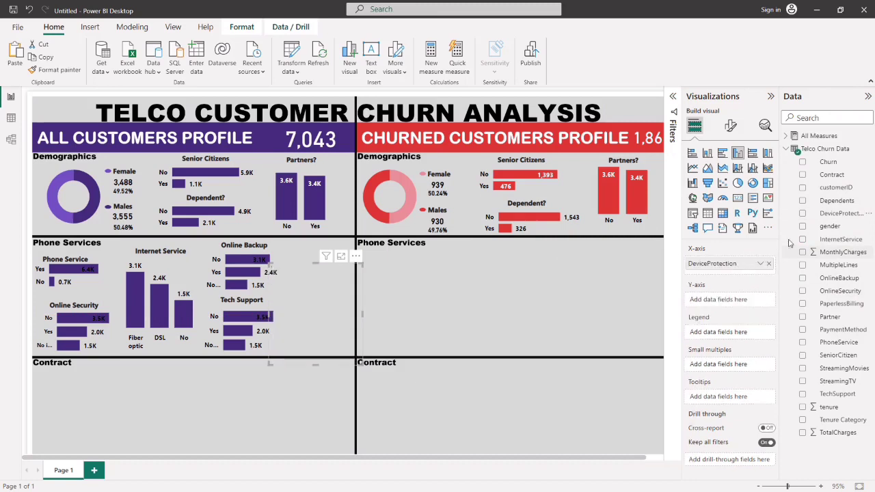
pyautogui.moveTo(838, 216); pyautogui.dragTo(718, 300)
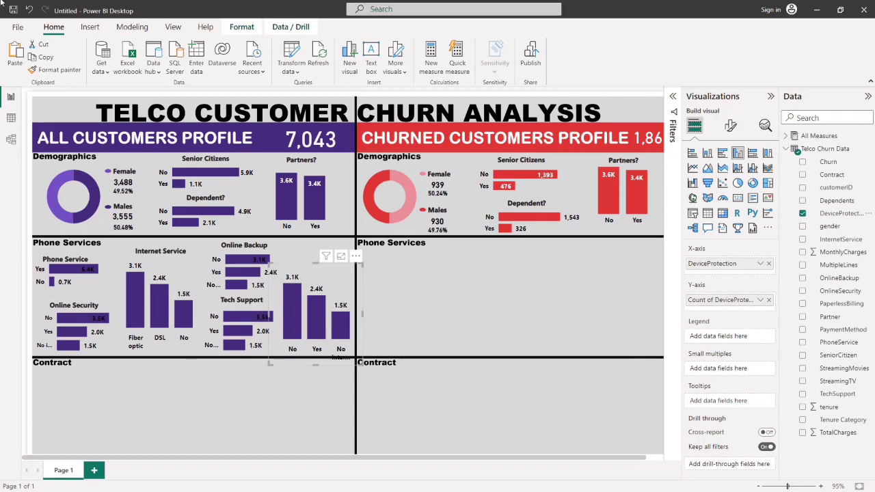
pyautogui.moveTo(335, 288); pyautogui.dragTo(335, 281)
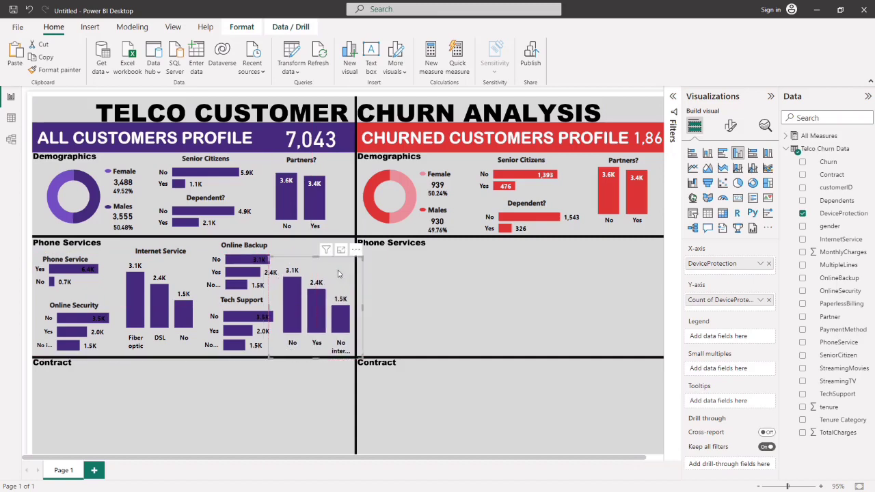
# Place a copy of the Internet Service heading above the device protection column chart.
pyautogui.click(448, 276)
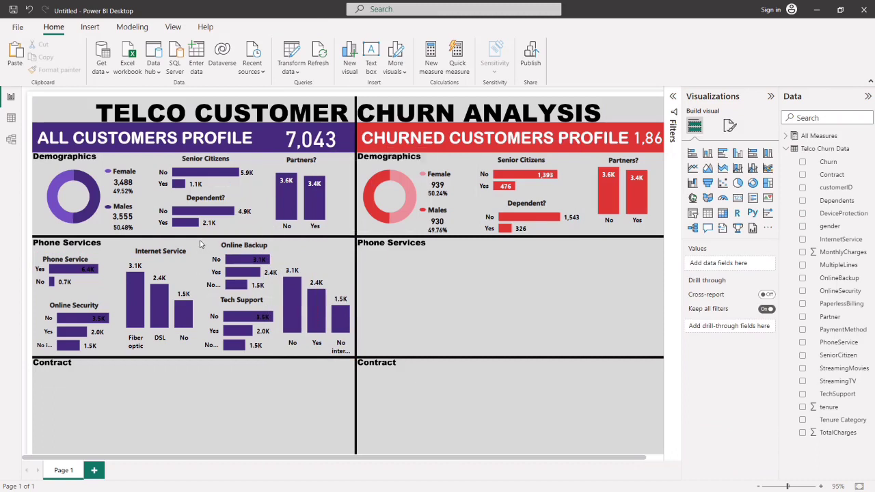
pyautogui.click(130, 252)
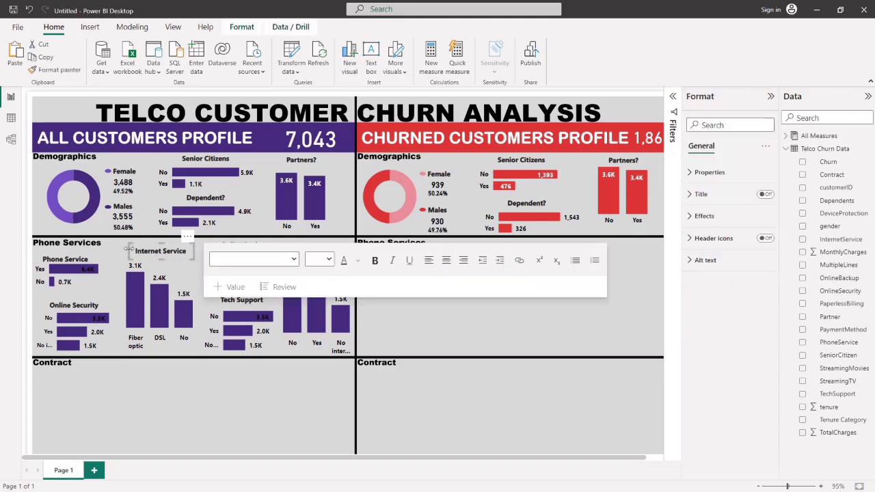
pyautogui.moveTo(128, 250); pyautogui.dragTo(312, 259)
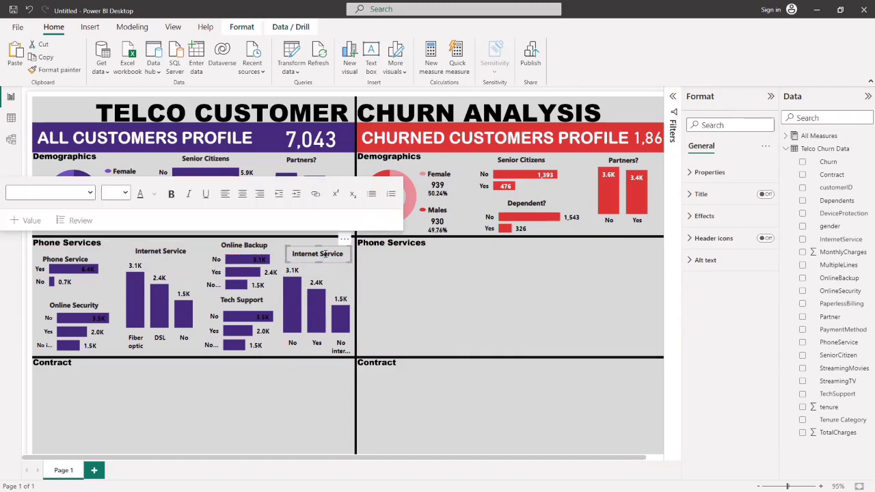
# Change the copied heading's text to "Device Protection".
pyautogui.press('BackSpace')
pyautogui.press('BackSpace')
pyautogui.press('BackSpace')
pyautogui.press('BackSpace')
pyautogui.press('BackSpace')
pyautogui.press('BackSpace')
pyautogui.press('BackSpace')
pyautogui.press('BackSpace')
pyautogui.press('BackSpace')
pyautogui.write('Device')
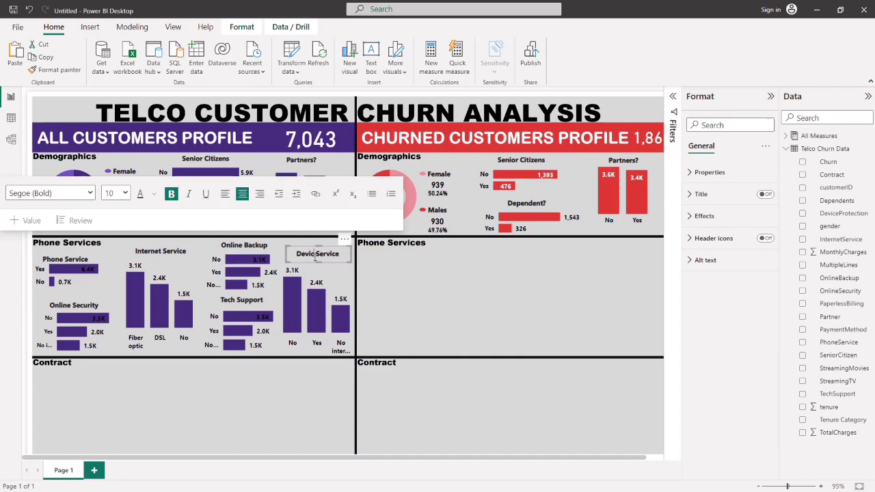
pyautogui.press('Delete')
pyautogui.press('Delete')
pyautogui.press('Delete')
pyautogui.press('Delete')
pyautogui.press('Delete')
pyautogui.press('Delete')
pyautogui.press('Delete')
pyautogui.write('p')
pyautogui.press('BackSpace')
pyautogui.write('Protection')
pyautogui.click(371, 305)
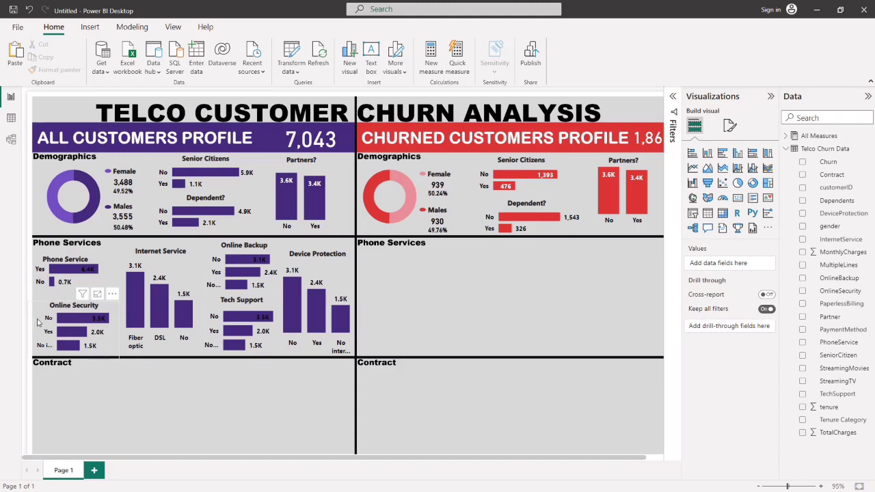
# Copy the Phone Service bar chart and its heading into the churned customers' Phone Services section.
pyautogui.click(90, 287)
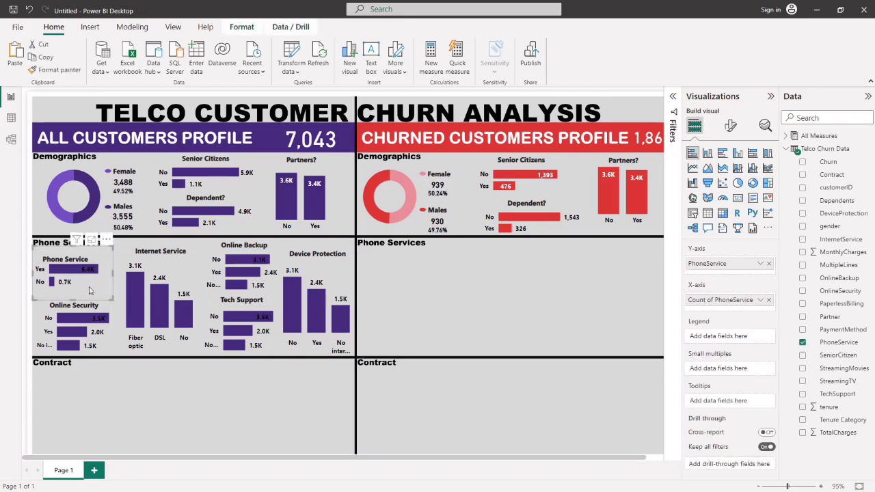
pyautogui.moveTo(92, 290); pyautogui.dragTo(414, 288)
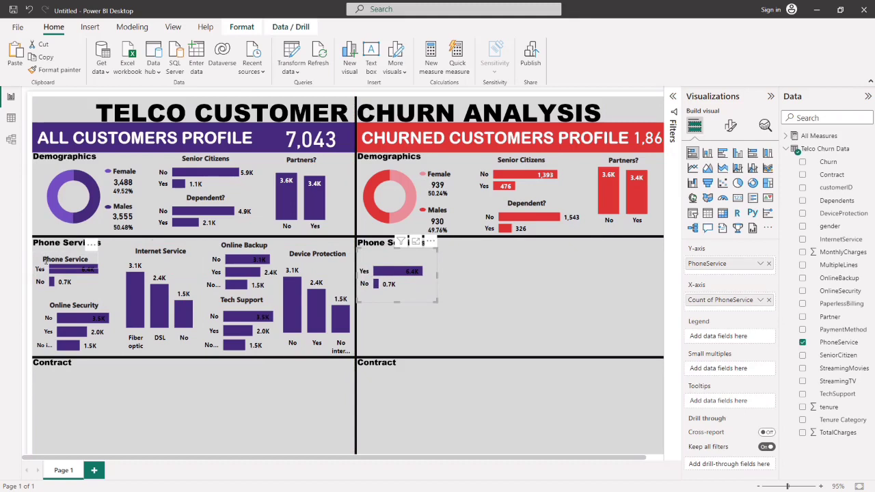
pyautogui.hotkey('ctrl', 'z')
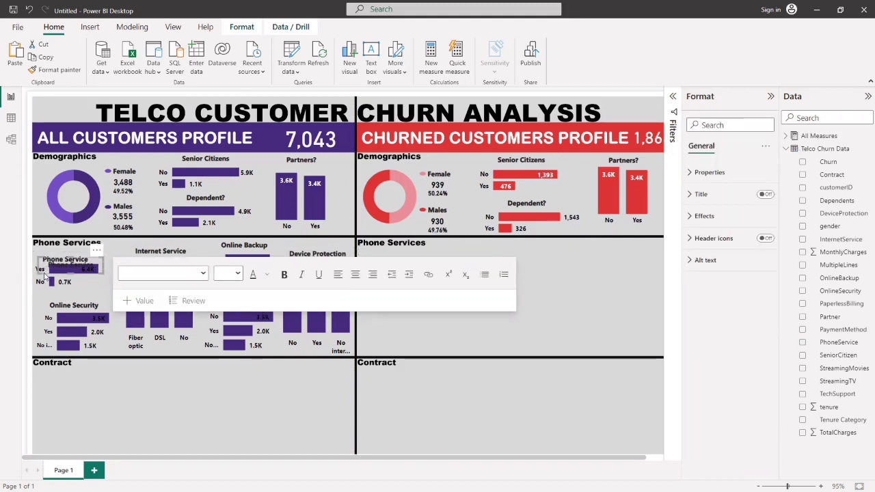
pyautogui.hotkey('ctrl', 'a')
pyautogui.moveTo(89, 281); pyautogui.dragTo(410, 269)
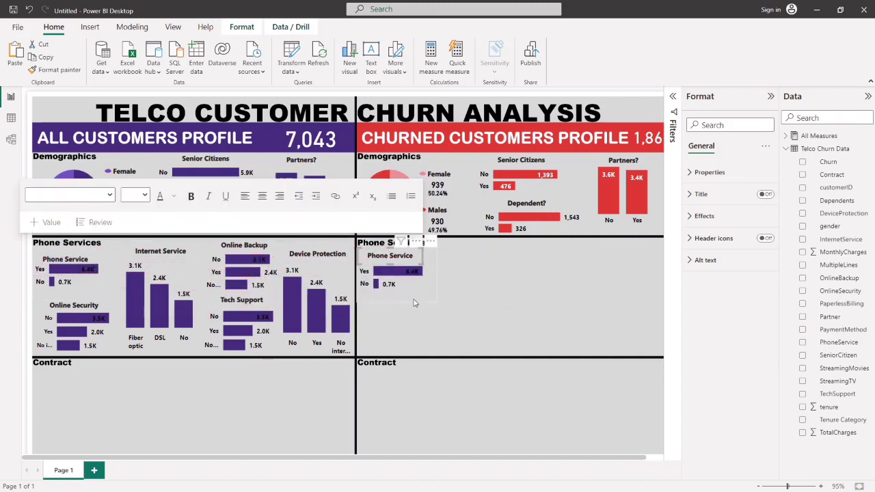
# Align the copied Phone Service heading and bar chart closely beneath the churned customers' Phone Services title.
pyautogui.click(409, 253)
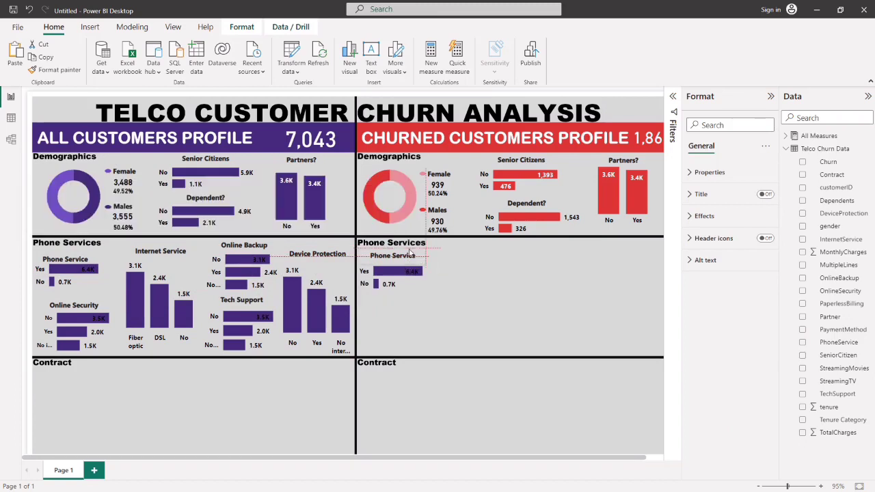
pyautogui.click(404, 306)
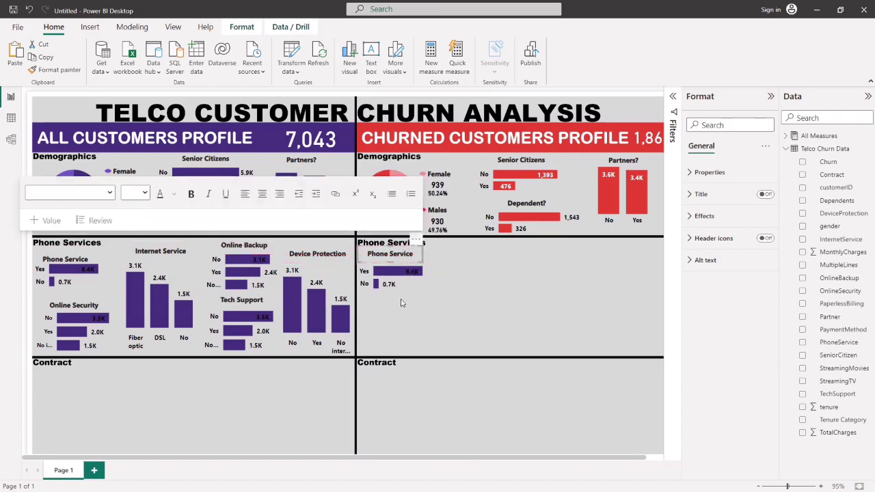
pyautogui.click(404, 306)
pyautogui.moveTo(401, 284); pyautogui.dragTo(406, 282)
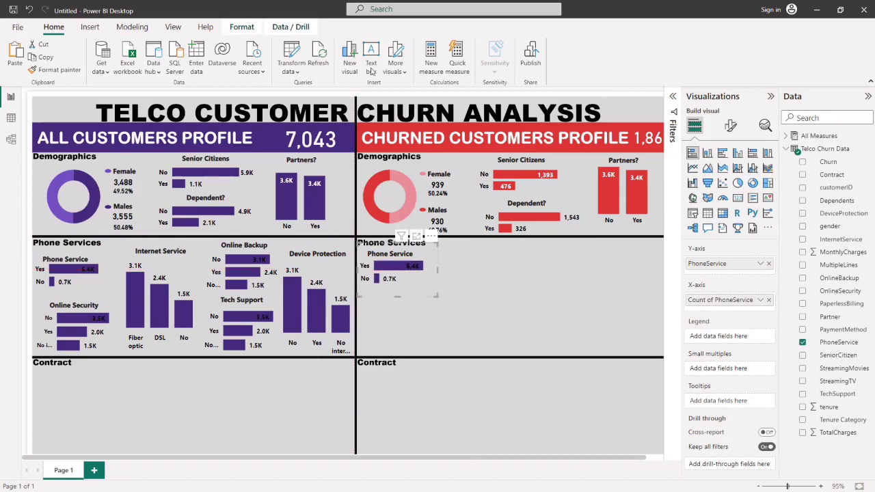
# Replace the phone service count on the copied chart's X-axis with the total churned customers measure.
pyautogui.click(771, 301)
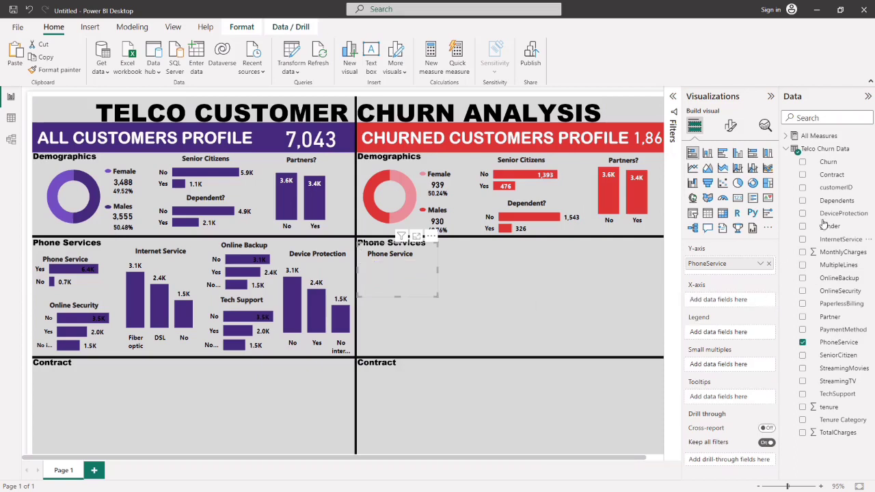
pyautogui.click(787, 148)
pyautogui.click(786, 135)
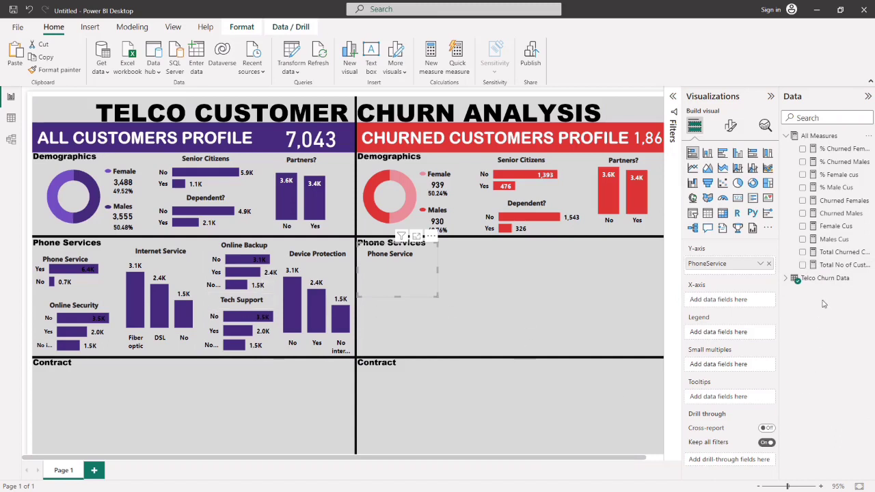
pyautogui.moveTo(846, 253); pyautogui.dragTo(749, 306)
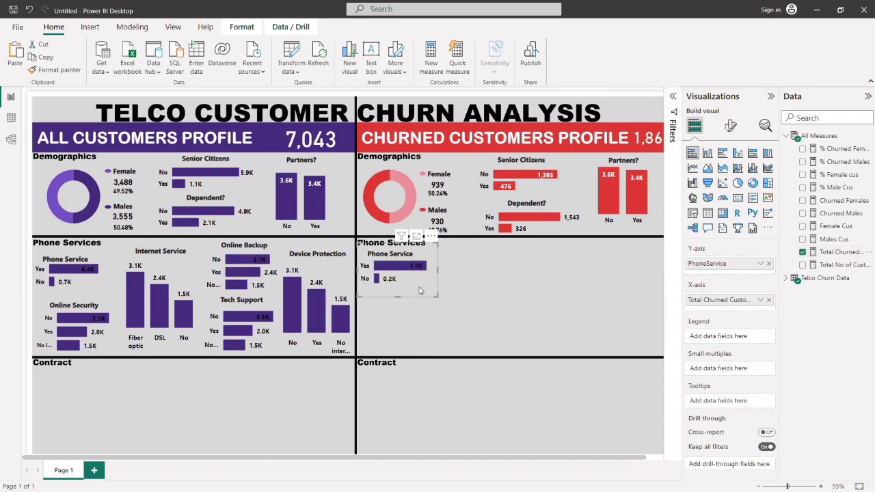
# Set the display units of the churned Phone Service chart's data labels to None.
pyautogui.click(730, 125)
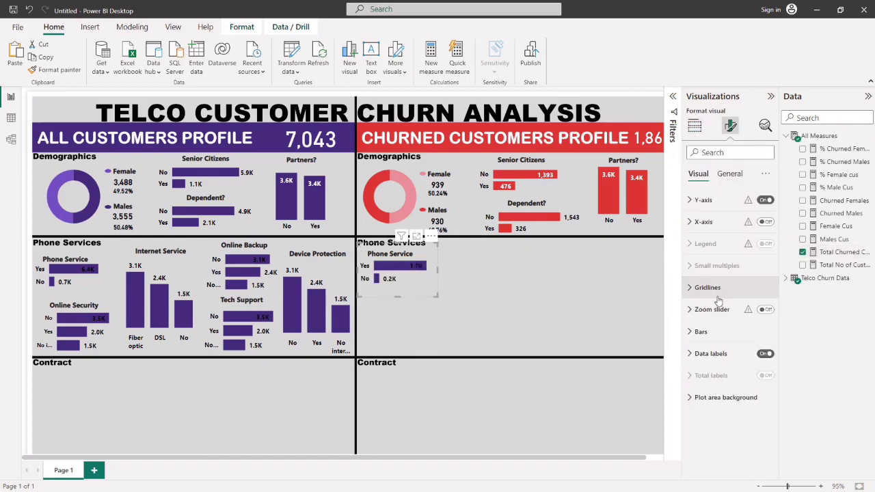
pyautogui.click(690, 354)
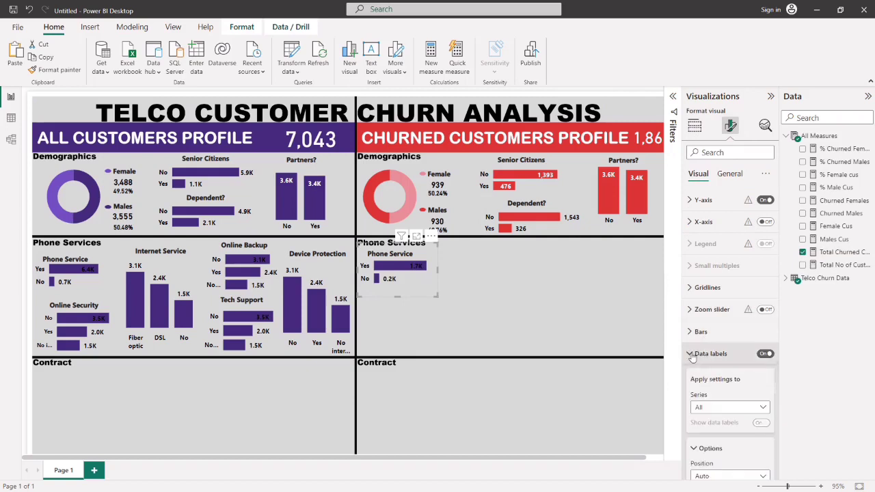
pyautogui.scroll(-3, 715, 410)
pyautogui.click(713, 391)
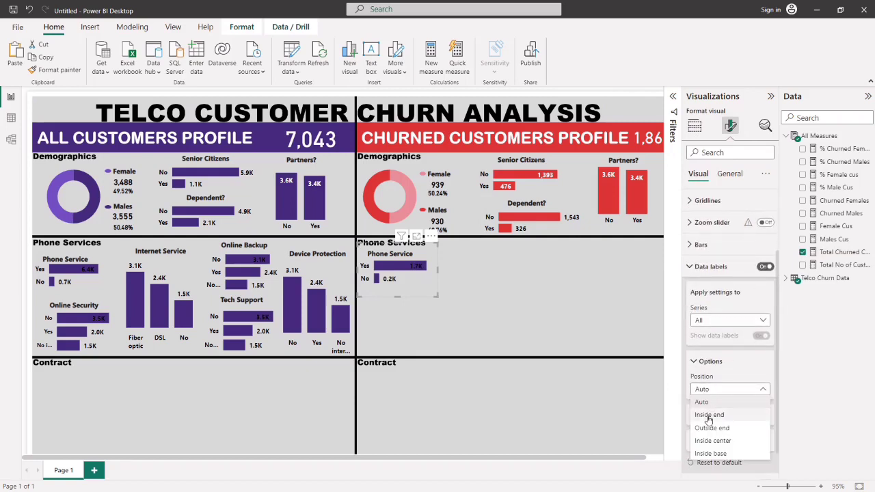
pyautogui.click(685, 372)
pyautogui.scroll(-1, 697, 383)
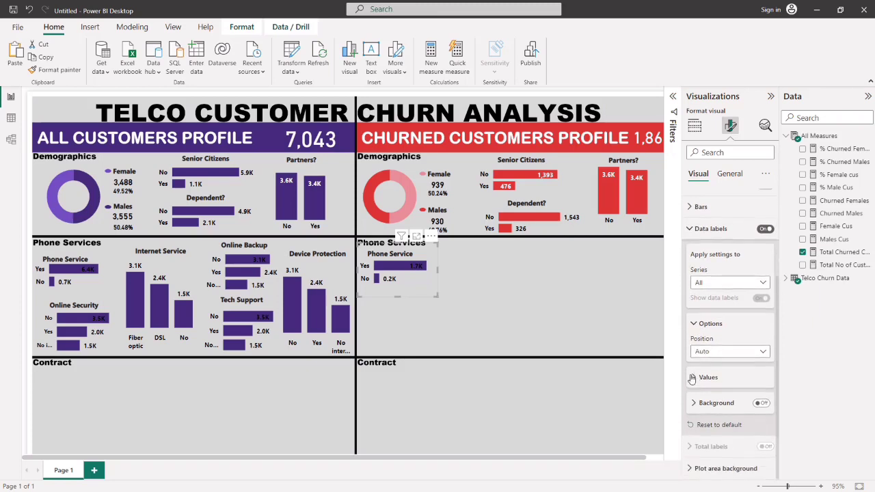
pyautogui.click(703, 377)
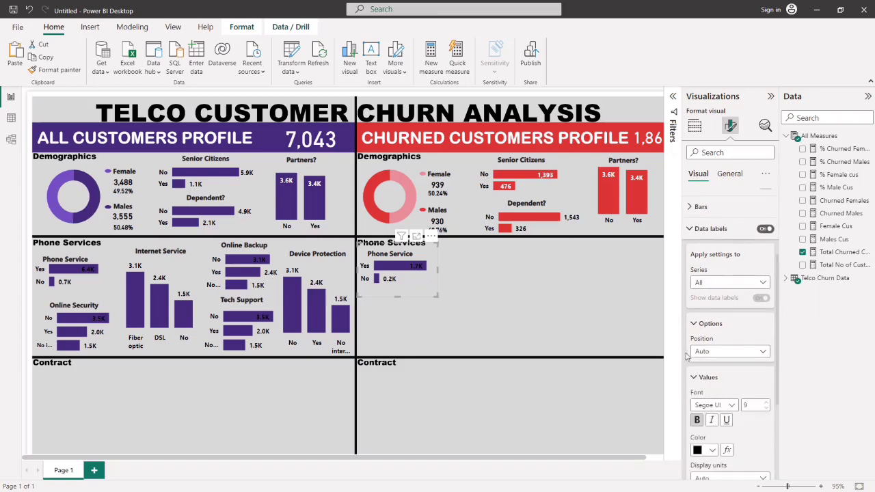
pyautogui.scroll(-3, 704, 359)
pyautogui.click(712, 349)
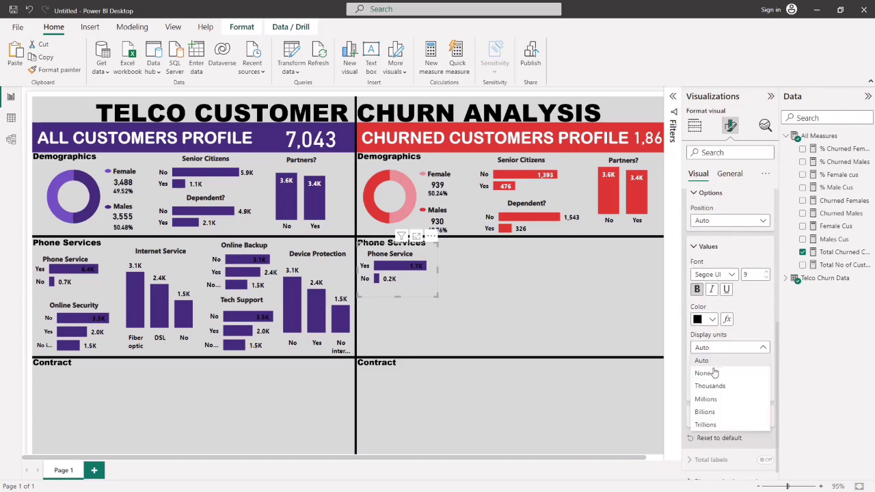
pyautogui.click(715, 373)
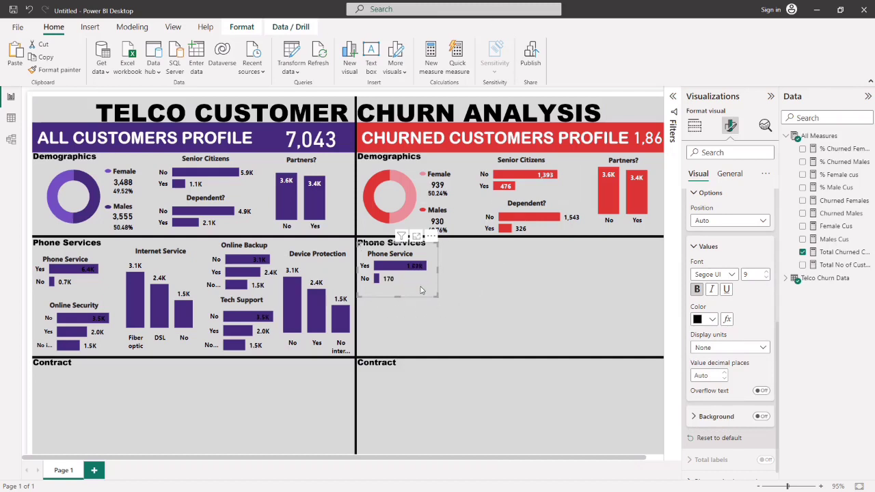
pyautogui.hotkey('ctrl', 'v')
pyautogui.moveTo(421, 291); pyautogui.dragTo(418, 330)
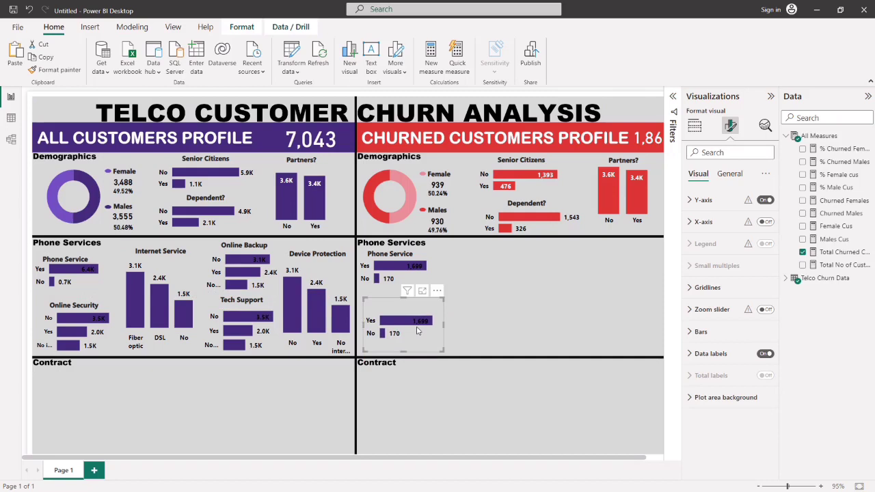
pyautogui.press('Delete')
# Recolor the bars of the churned Phone Service chart with the recently used red.
pyautogui.click(413, 291)
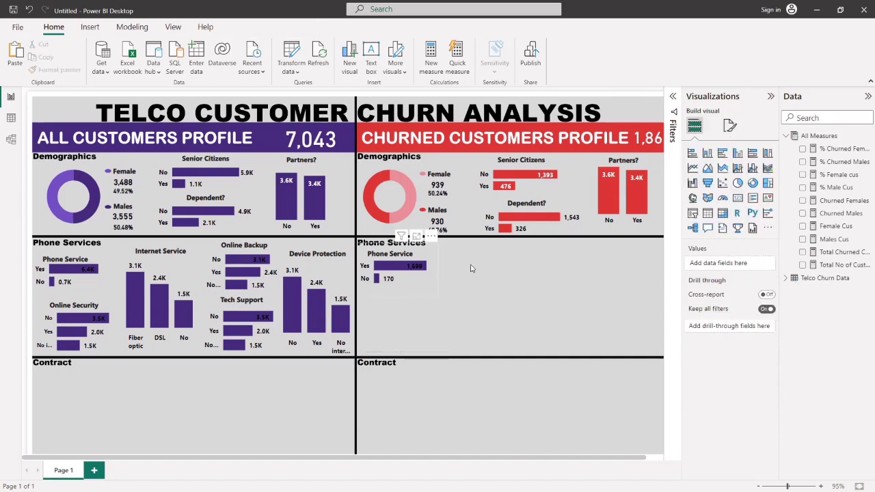
pyautogui.click(728, 129)
pyautogui.click(710, 333)
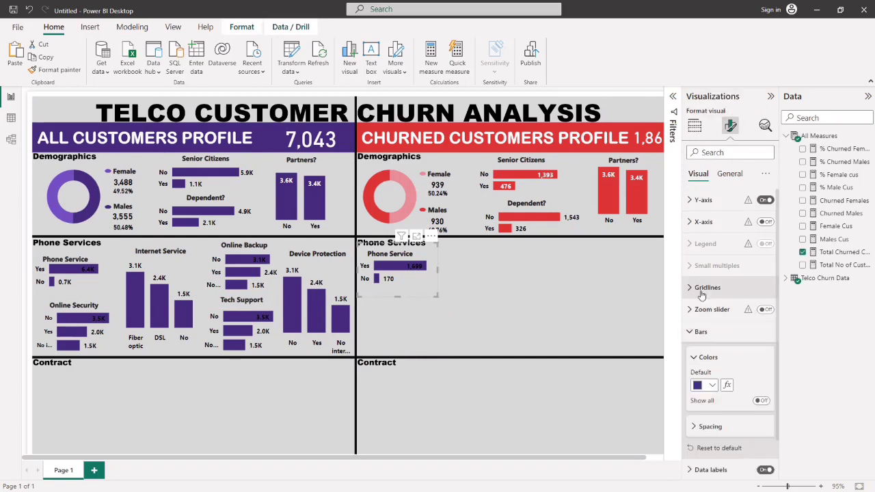
pyautogui.click(710, 385)
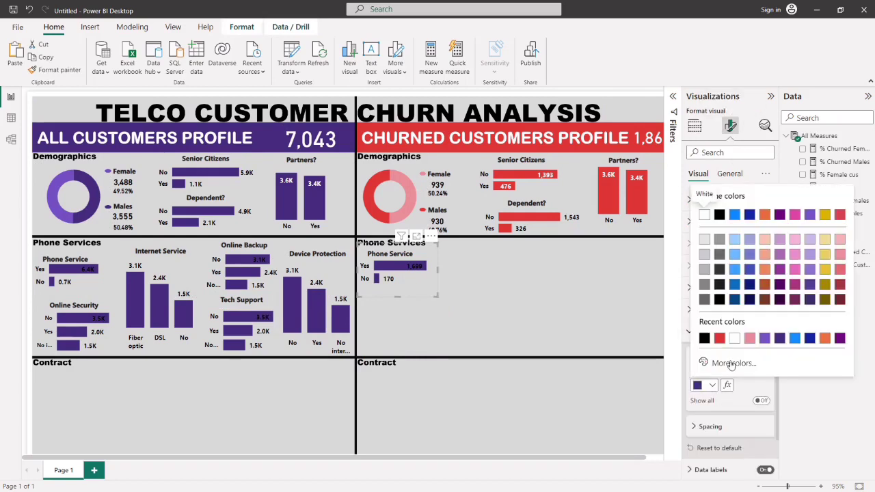
pyautogui.click(720, 339)
pyautogui.click(428, 330)
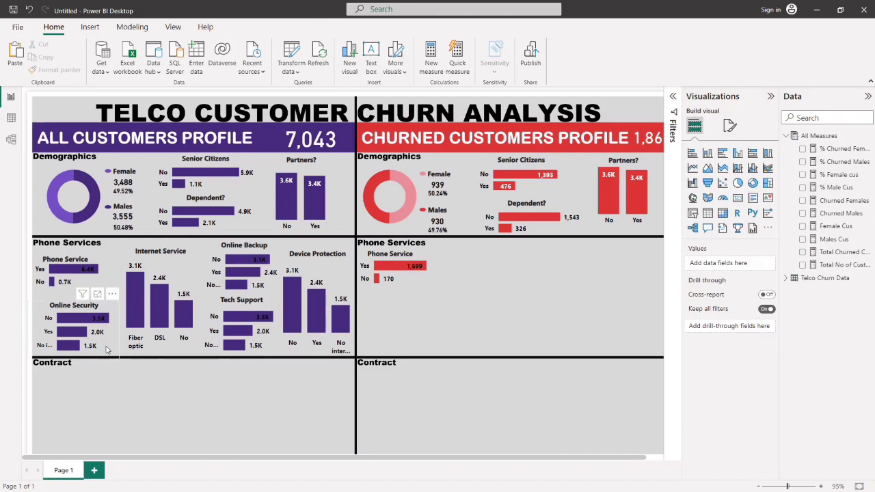
# Copy the Online Security bar chart and its heading to the area below the churned Phone Service chart.
pyautogui.click(106, 349)
pyautogui.moveTo(106, 350); pyautogui.dragTo(428, 346)
pyautogui.click(449, 332)
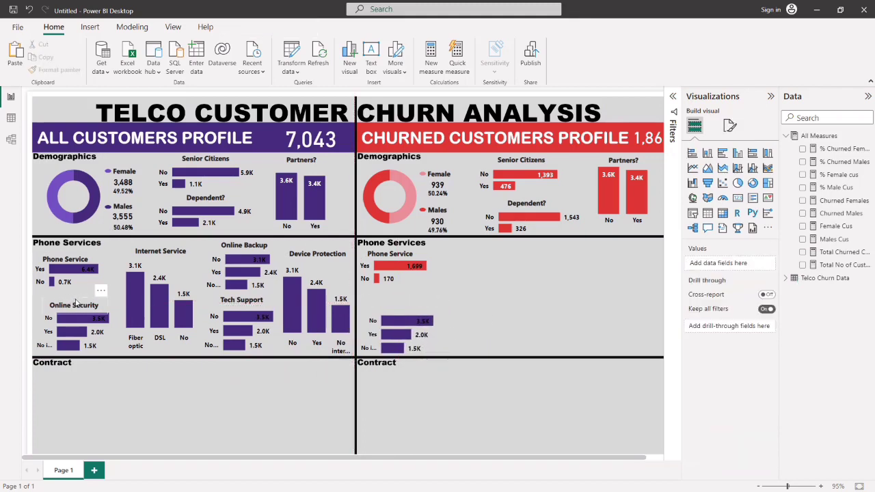
pyautogui.click(75, 301)
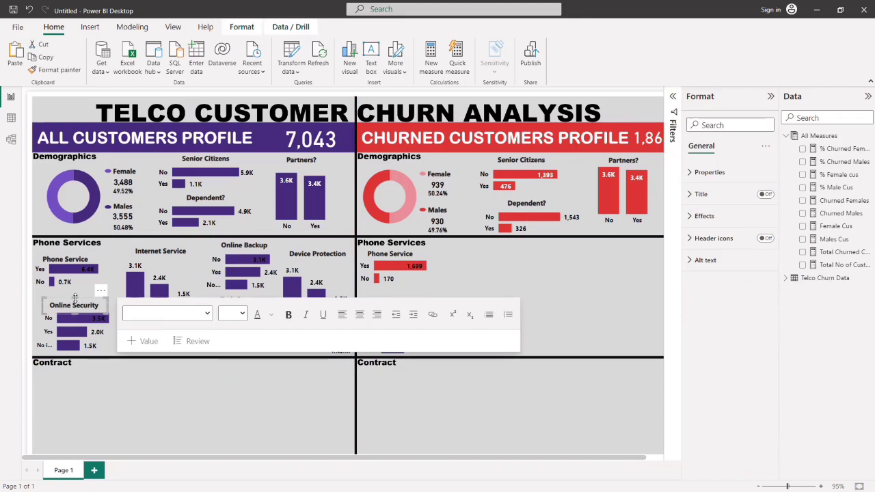
pyautogui.moveTo(75, 305); pyautogui.dragTo(107, 391)
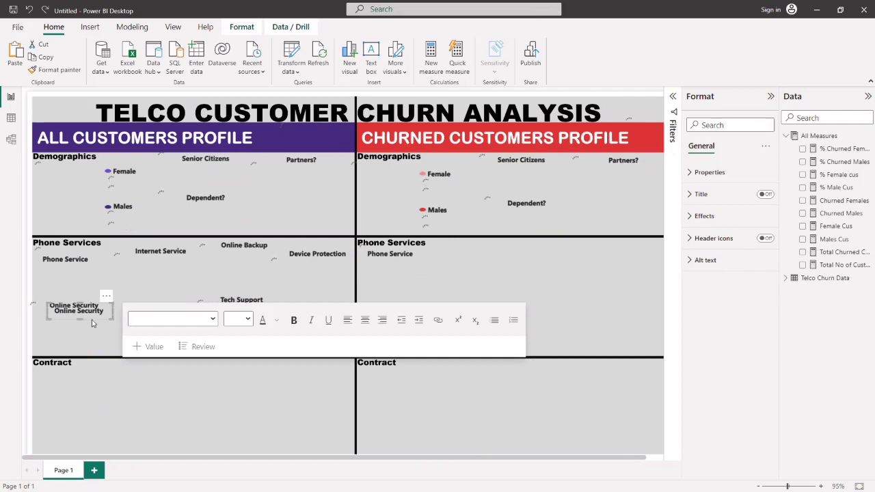
pyautogui.moveTo(94, 321); pyautogui.dragTo(413, 317)
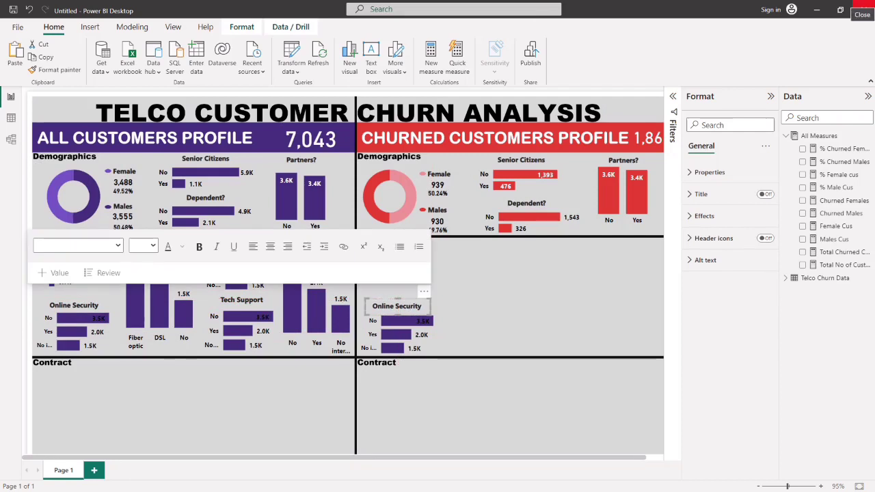
# Replace the count on the copied Online Security chart's X-axis with the total churned customers measure and move the chart slightly up.
pyautogui.click(437, 346)
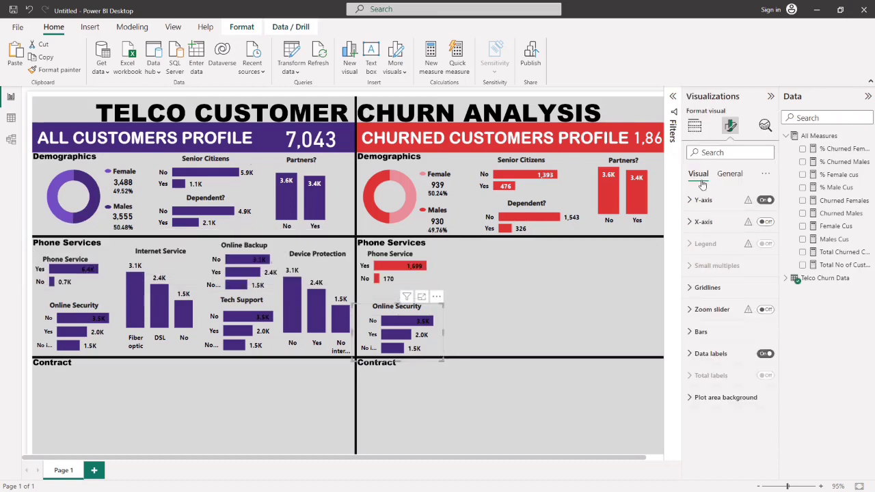
pyautogui.click(729, 175)
pyautogui.click(703, 176)
pyautogui.click(694, 125)
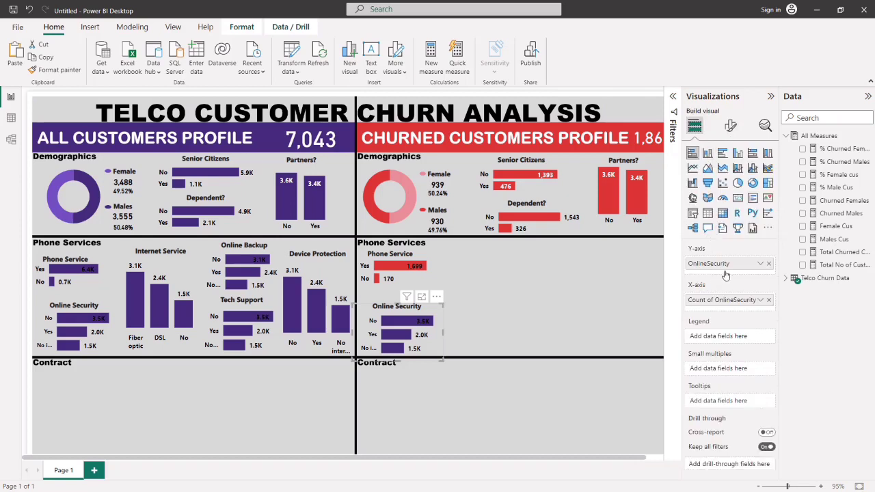
pyautogui.click(769, 301)
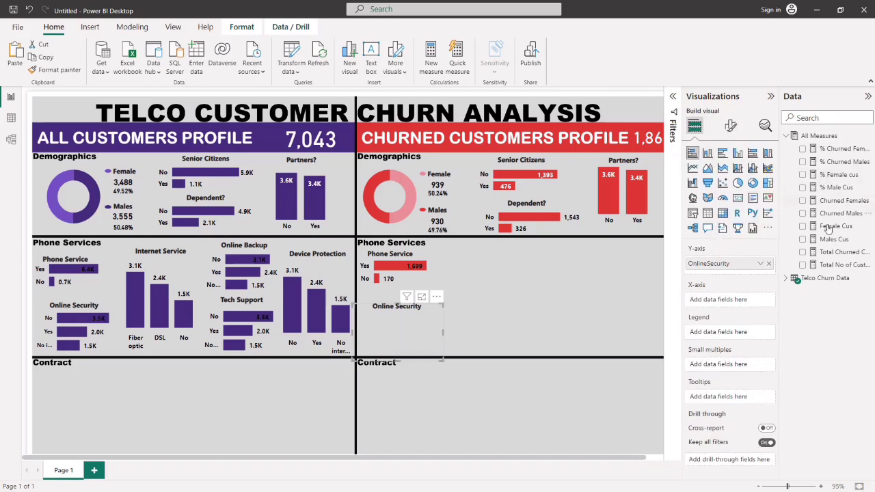
pyautogui.moveTo(840, 255); pyautogui.dragTo(744, 304)
pyautogui.moveTo(411, 342); pyautogui.dragTo(408, 338)
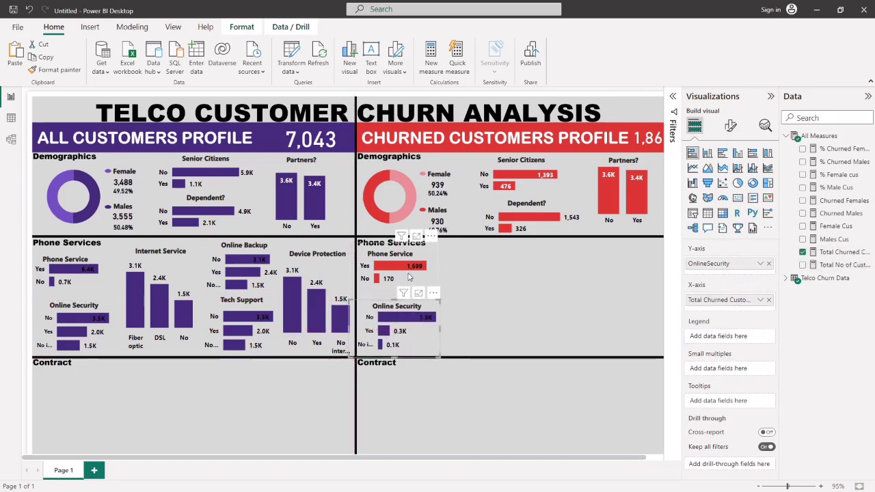
# Copy the churned Phone Service chart's red formatting onto the churned Online Security chart and make that chart slightly shorter and wider.
pyautogui.click(409, 277)
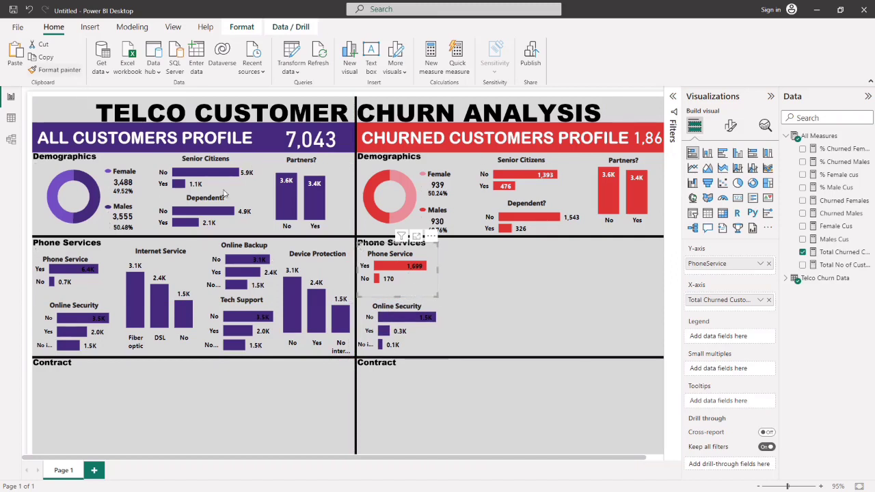
pyautogui.click(426, 339)
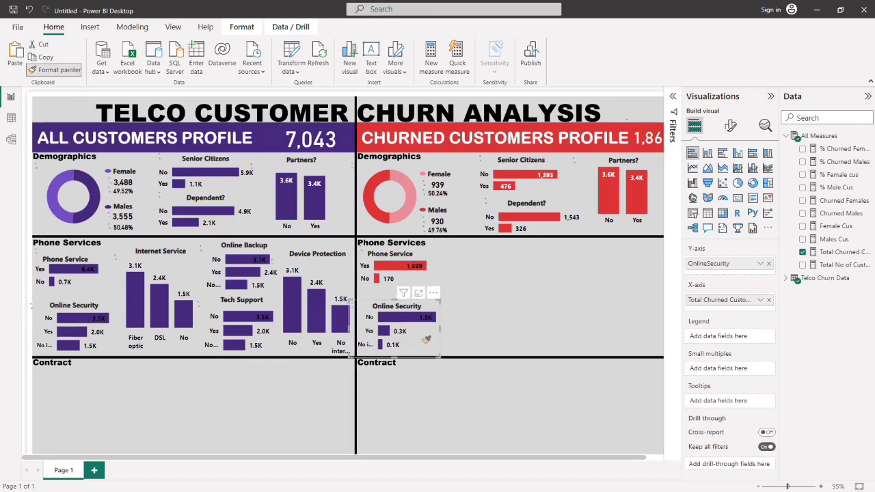
pyautogui.click(431, 332)
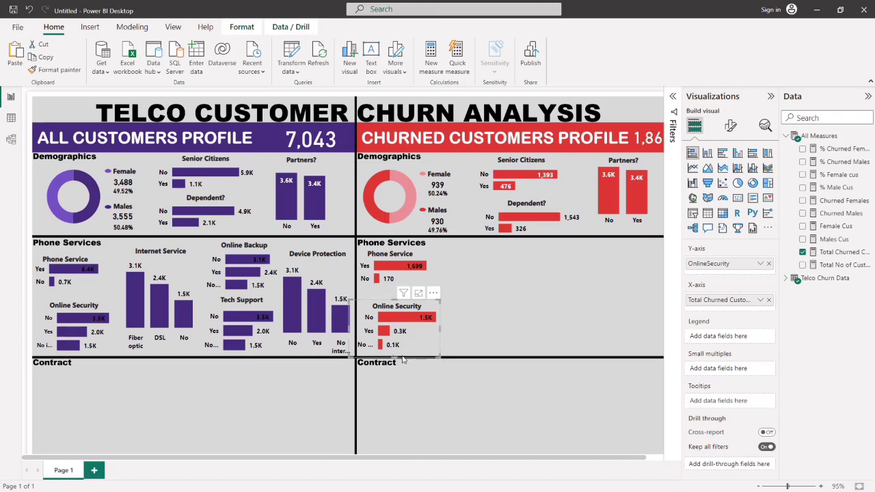
pyautogui.moveTo(399, 356); pyautogui.dragTo(403, 355)
pyautogui.moveTo(445, 333); pyautogui.dragTo(448, 331)
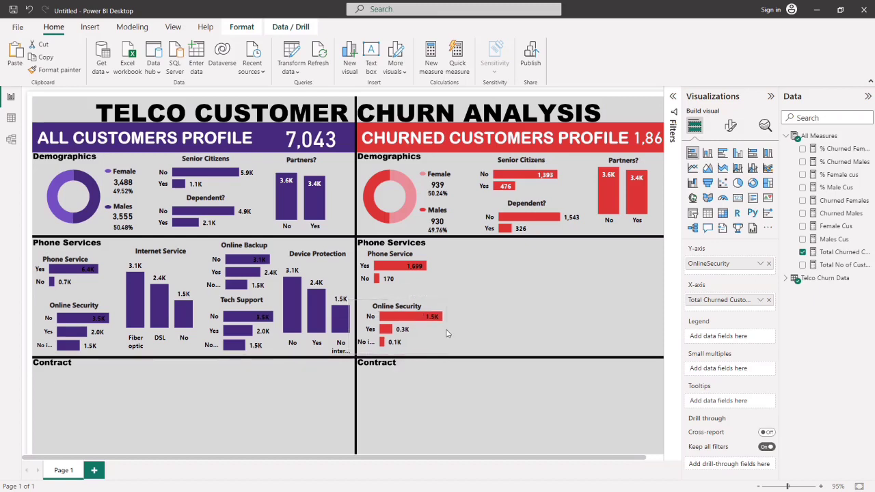
# Set the display units of the churned Online Security chart's data labels to None.
pyautogui.click(730, 125)
pyautogui.click(711, 353)
pyautogui.scroll(-3, 725, 330)
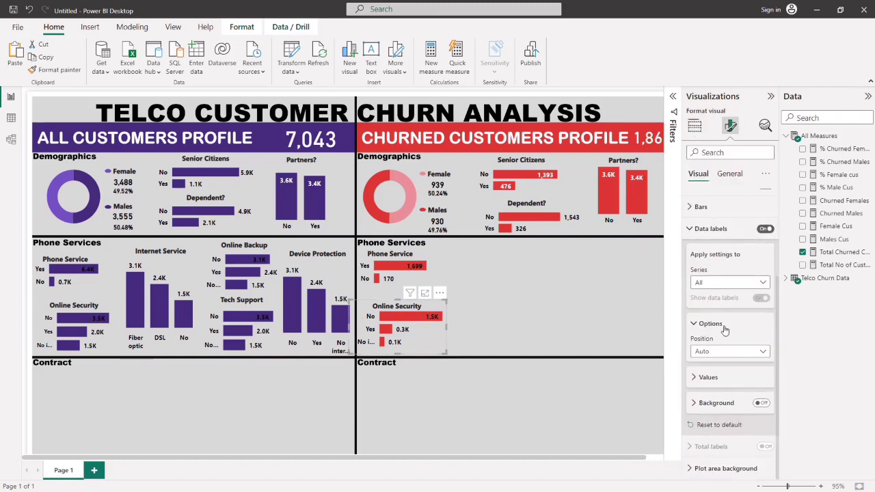
pyautogui.click(702, 378)
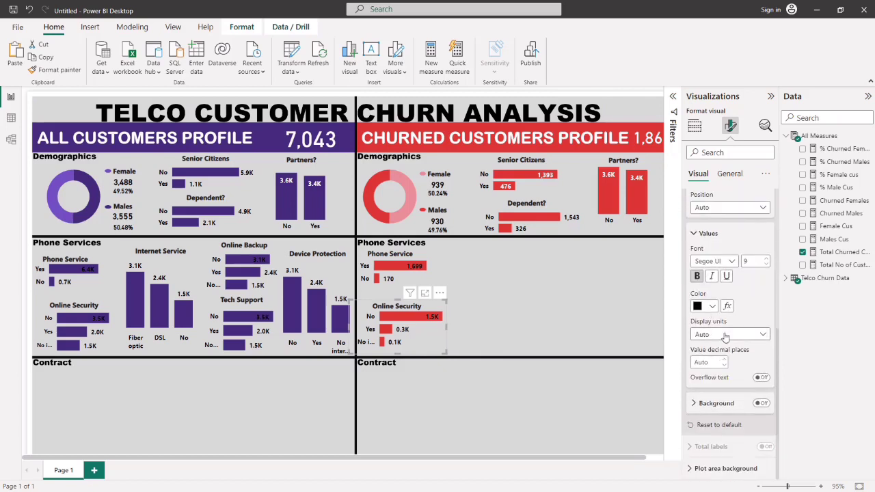
pyautogui.click(730, 334)
pyautogui.click(713, 357)
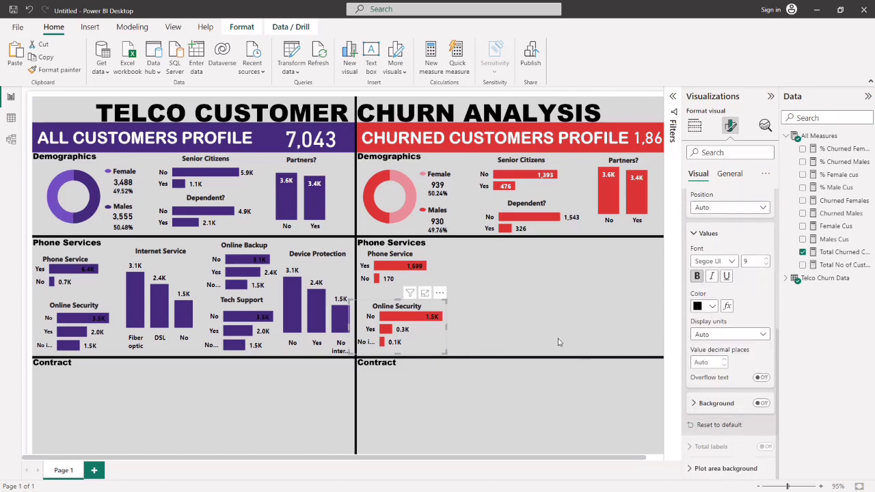
pyautogui.click(496, 338)
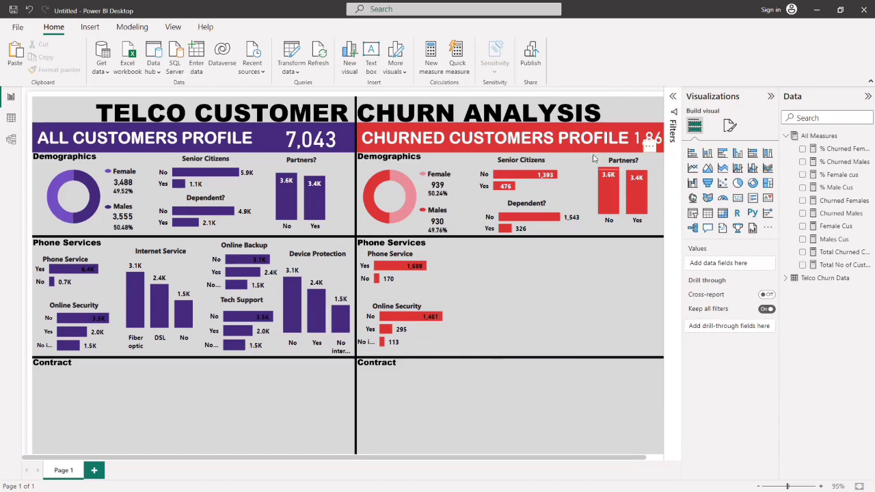
# Copy the Internet Service column chart and its heading to the churned Phone Services section, beside the Phone Service and Online Security charts.
pyautogui.click(182, 273)
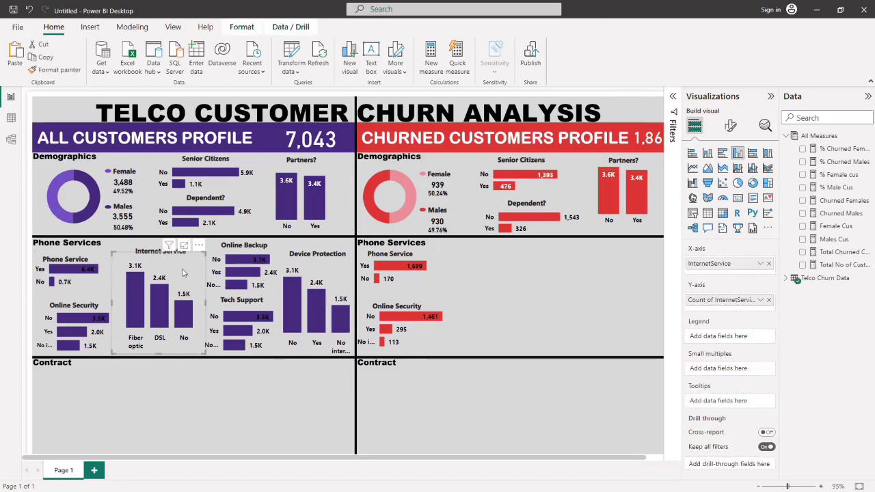
pyautogui.moveTo(183, 274); pyautogui.dragTo(502, 268)
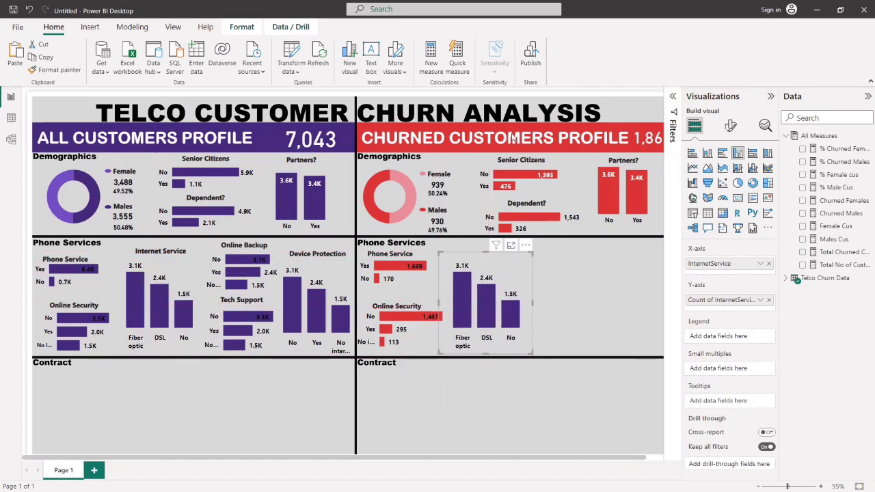
pyautogui.click(770, 95)
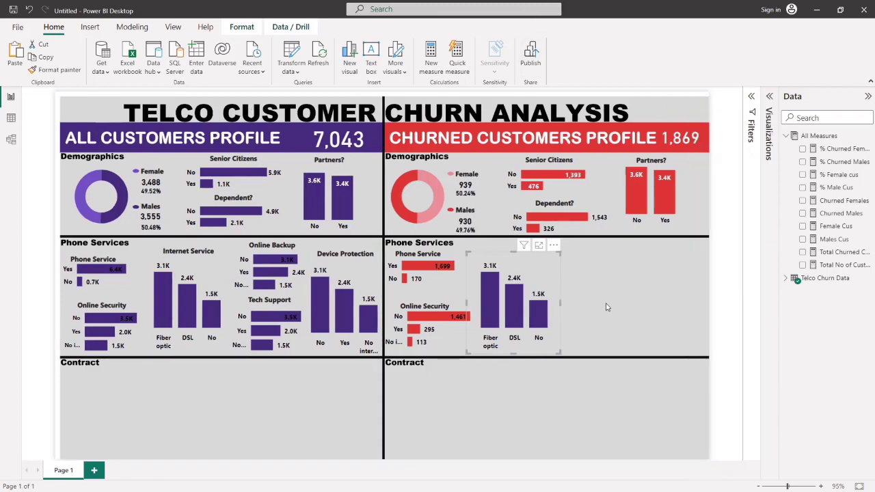
pyautogui.click(397, 262)
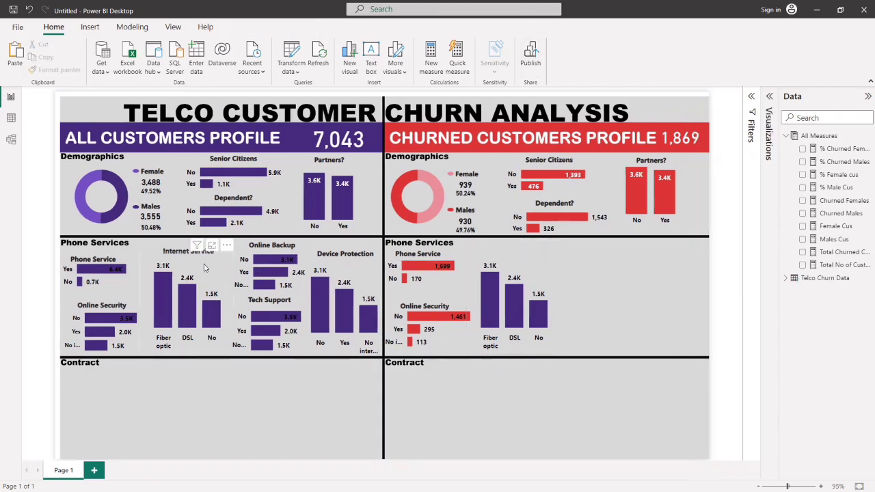
pyautogui.click(177, 248)
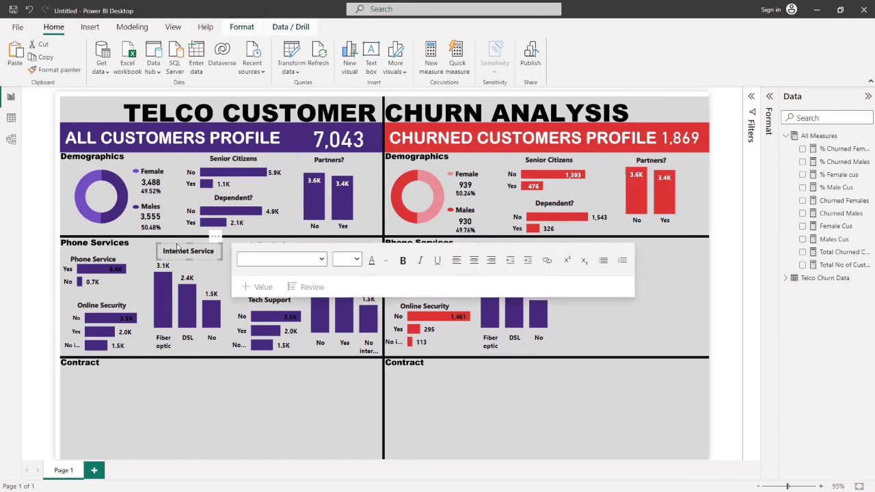
pyautogui.moveTo(177, 248); pyautogui.dragTo(520, 262)
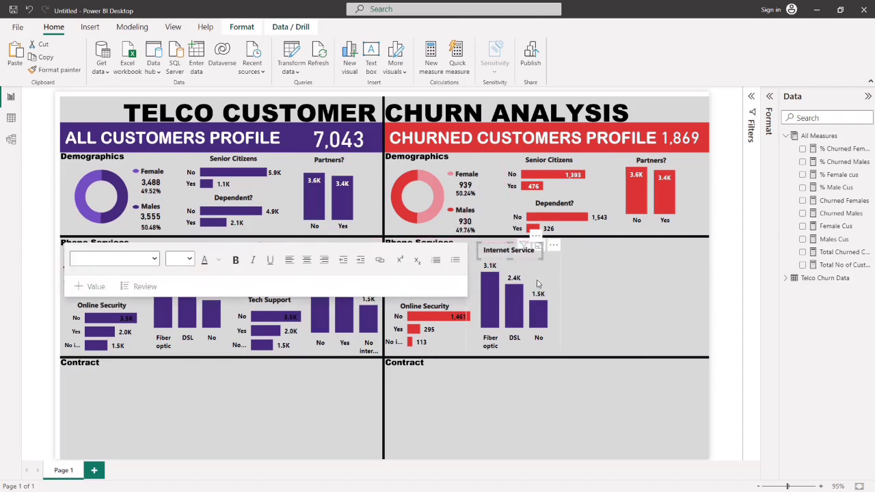
# Replace the count on the copied Internet Service chart's Y-axis with the total churned customers measure.
pyautogui.click(538, 279)
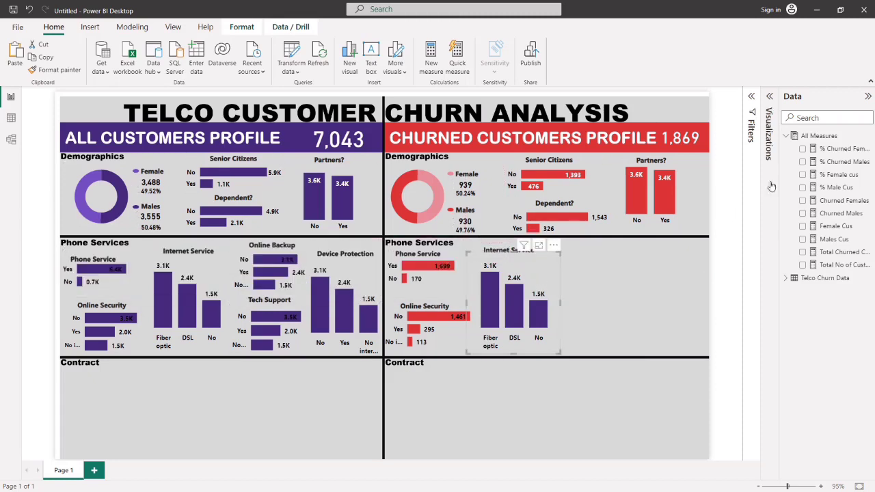
pyautogui.click(769, 99)
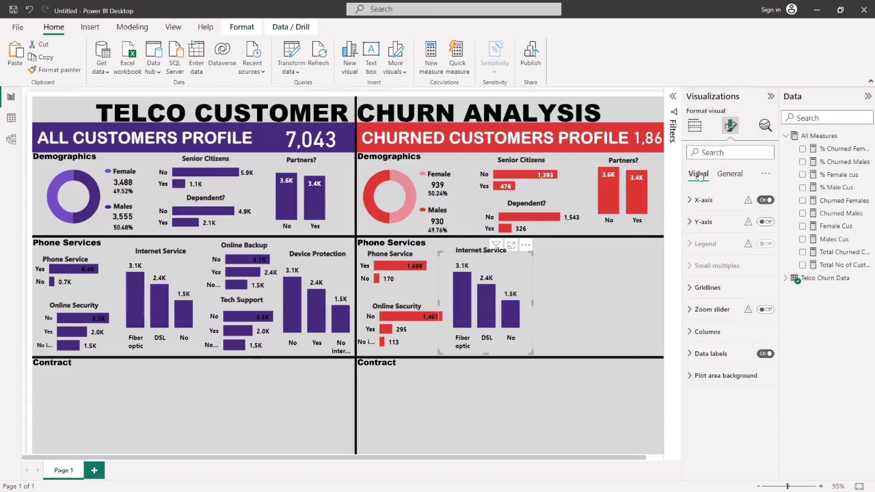
pyautogui.click(694, 126)
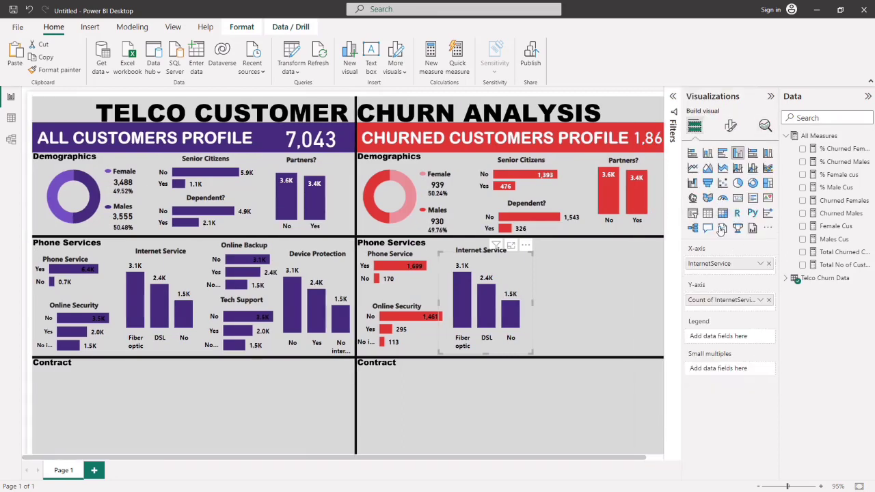
pyautogui.click(768, 299)
pyautogui.moveTo(845, 253); pyautogui.dragTo(718, 300)
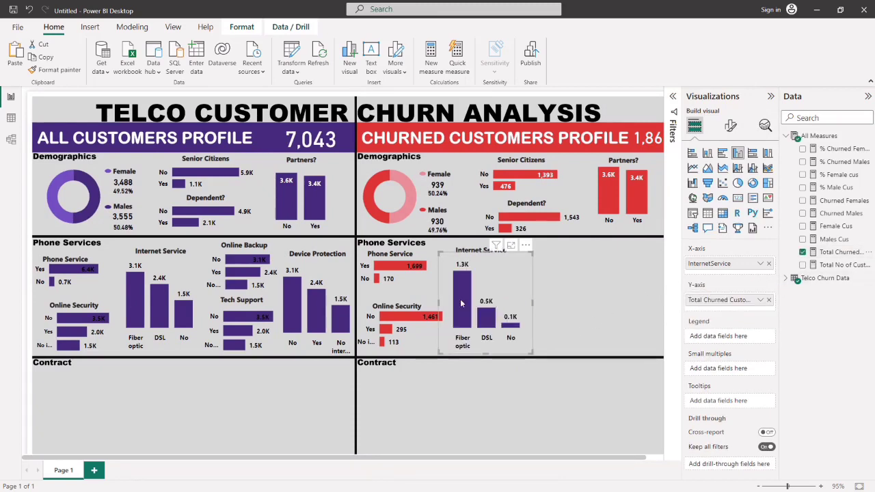
# Apply the churned Online Security chart's red formatting to the copied Internet Service column chart.
pyautogui.click(413, 340)
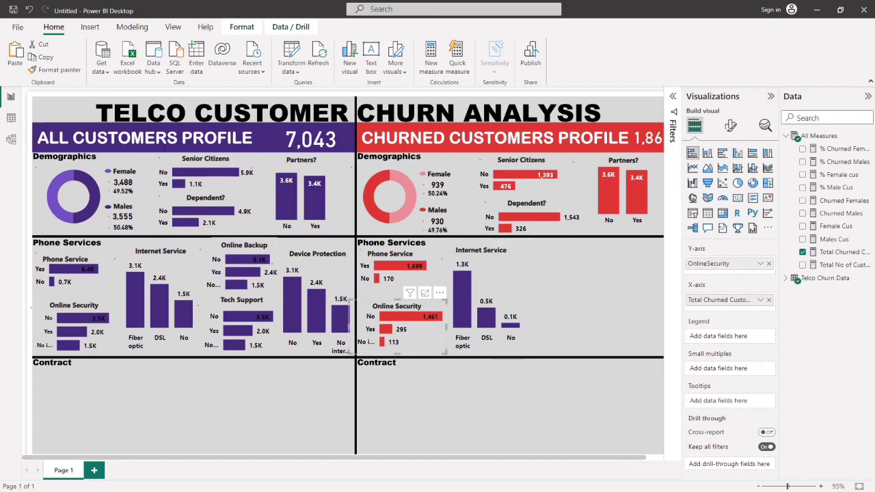
pyautogui.click(77, 74)
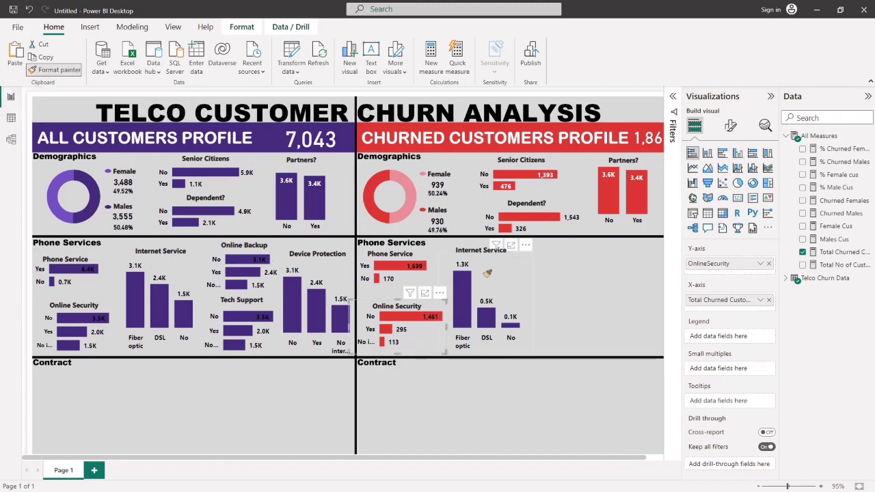
pyautogui.click(555, 286)
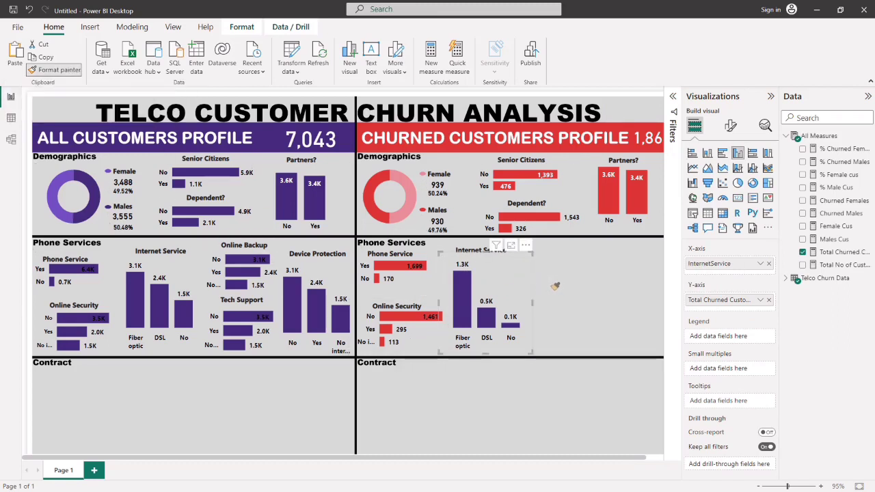
pyautogui.click(553, 286)
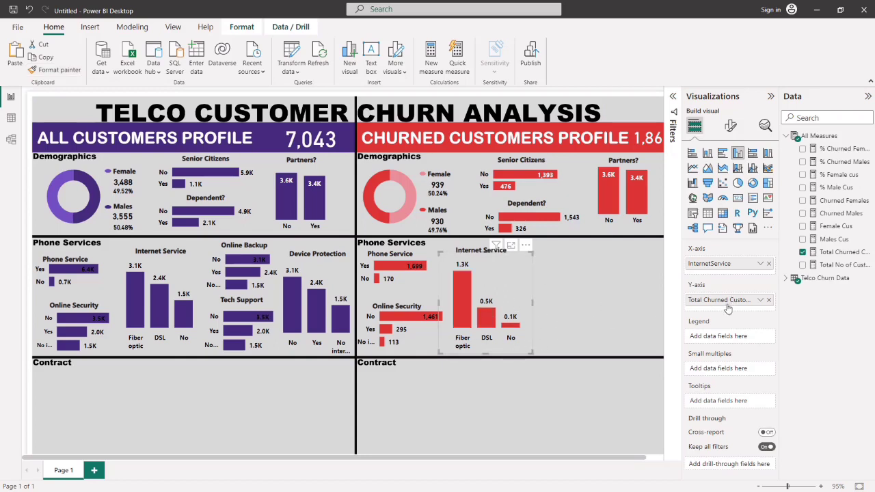
# Set the display units of the churned Internet Service chart's data labels to None.
pyautogui.click(730, 125)
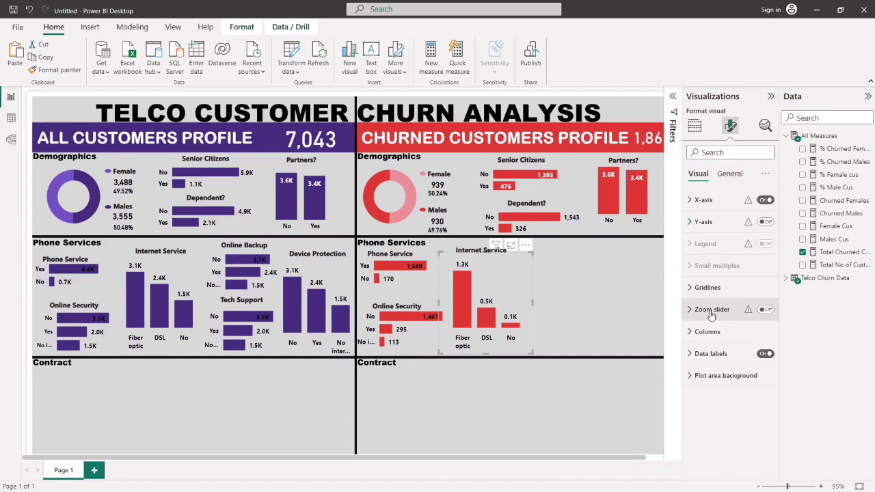
pyautogui.click(711, 354)
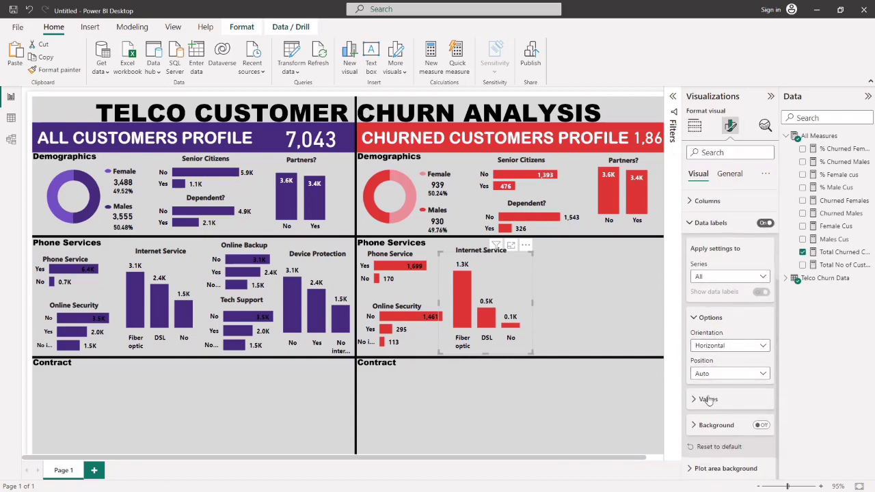
pyautogui.click(707, 399)
pyautogui.click(720, 414)
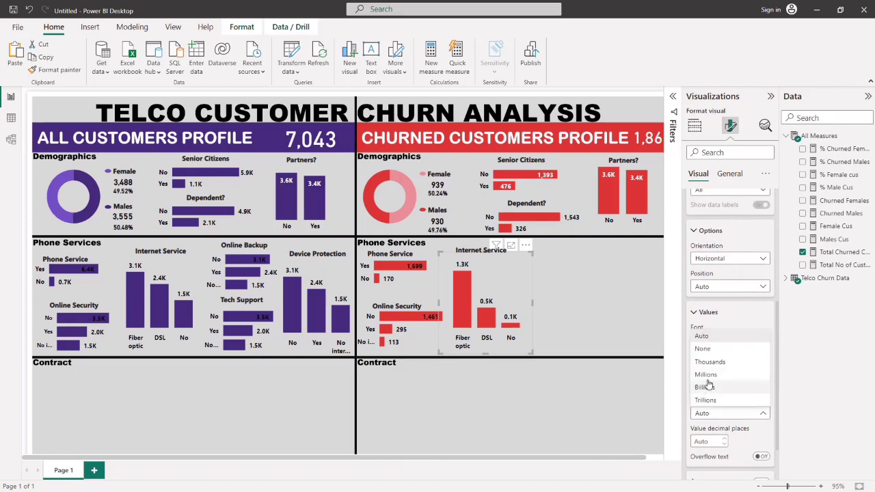
pyautogui.click(708, 349)
pyautogui.click(573, 325)
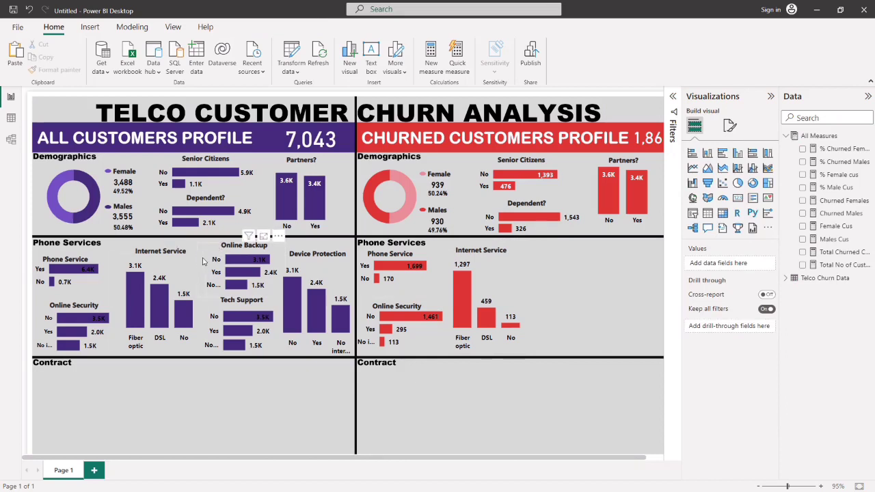
# Copy the Online Backup bar chart and its heading to the area beside the churned Internet Service chart.
pyautogui.click(203, 261)
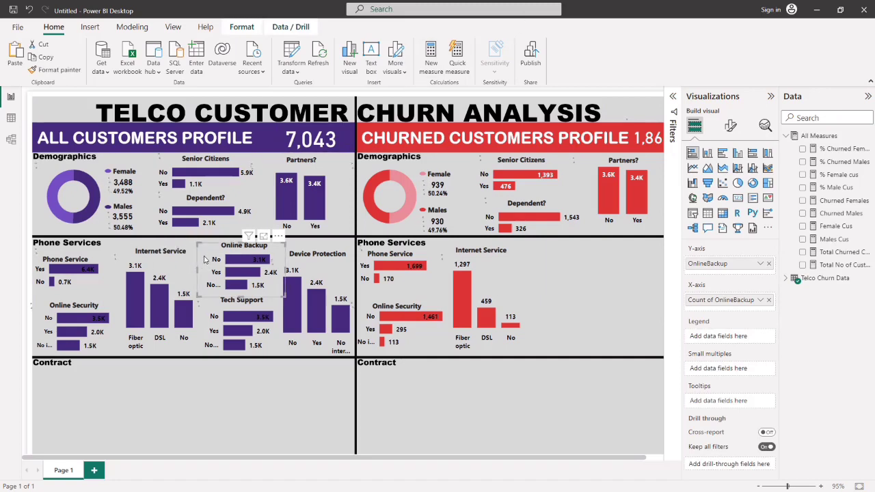
pyautogui.moveTo(203, 258); pyautogui.dragTo(514, 270)
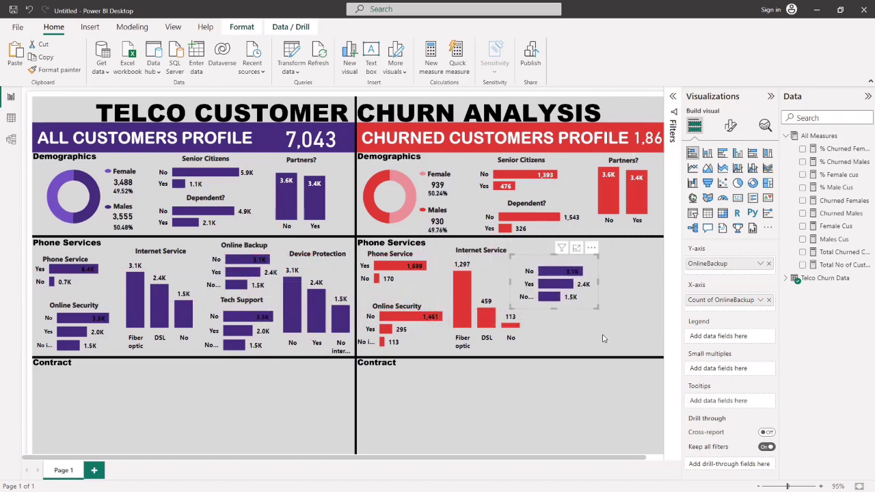
pyautogui.moveTo(558, 309); pyautogui.dragTo(549, 307)
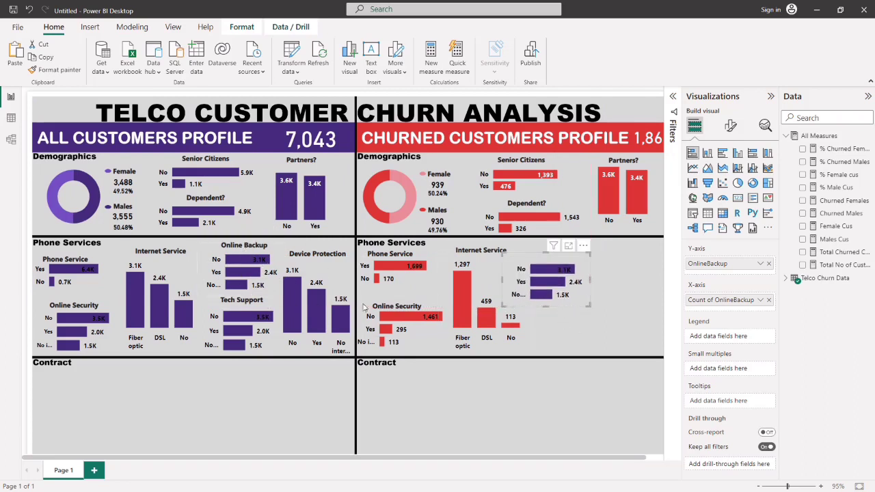
pyautogui.click(547, 342)
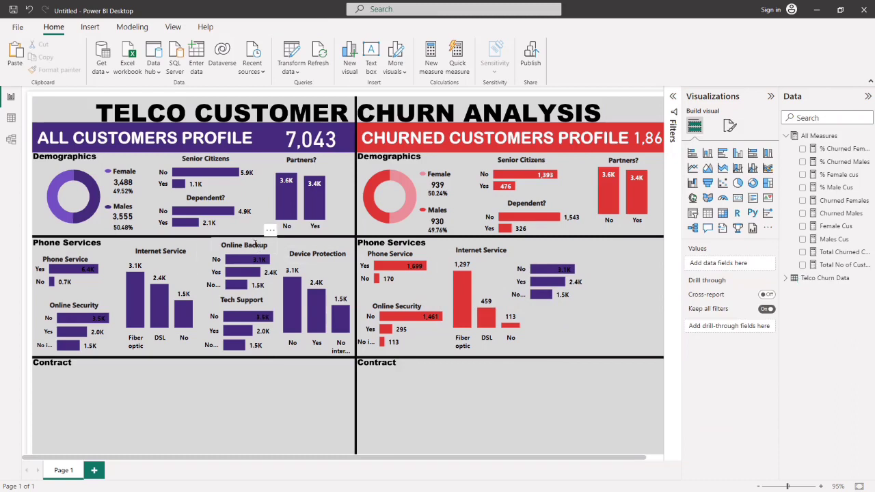
pyautogui.click(212, 244)
pyautogui.moveTo(212, 244); pyautogui.dragTo(521, 263)
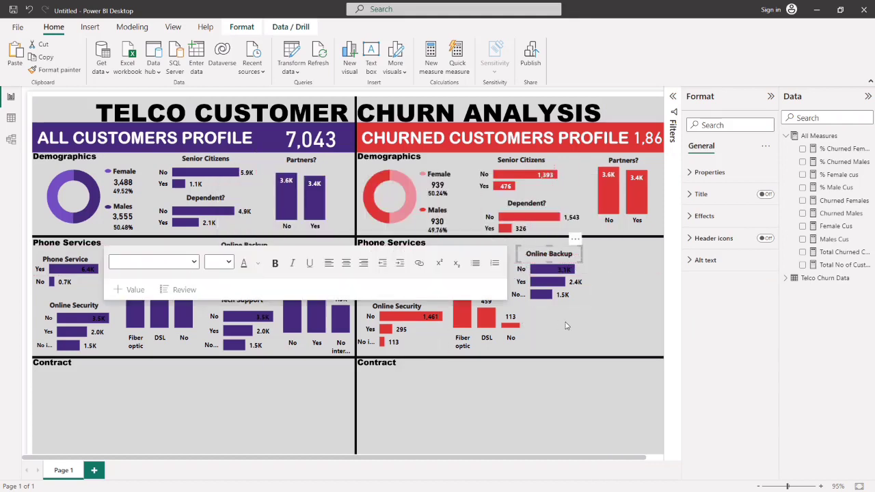
pyautogui.click(532, 322)
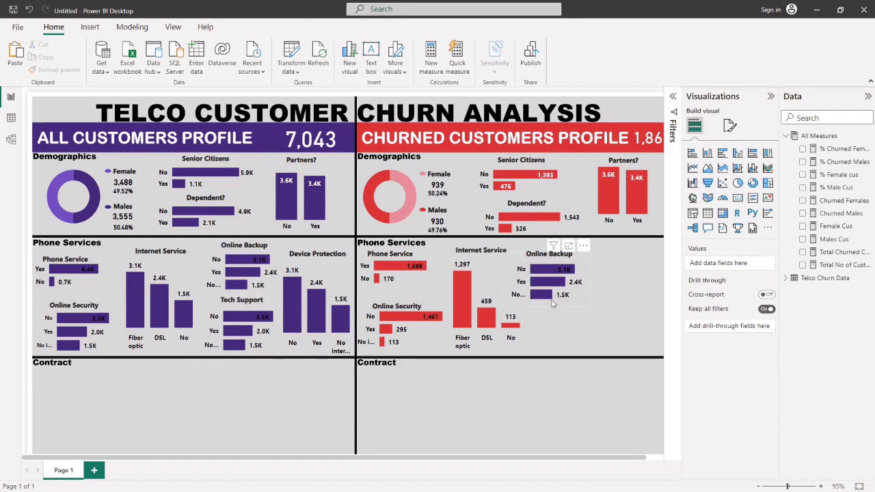
# Replace the count on the copied Online Backup chart's X-axis with the total churned customers measure.
pyautogui.click(581, 280)
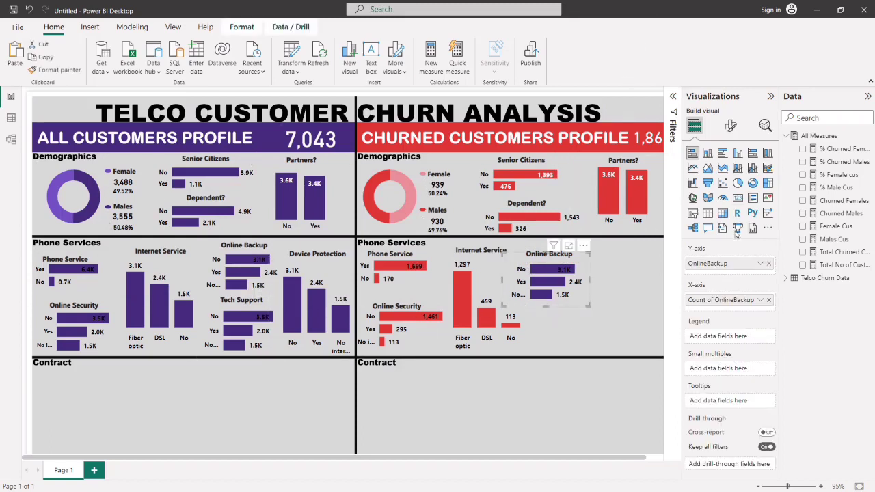
pyautogui.click(768, 300)
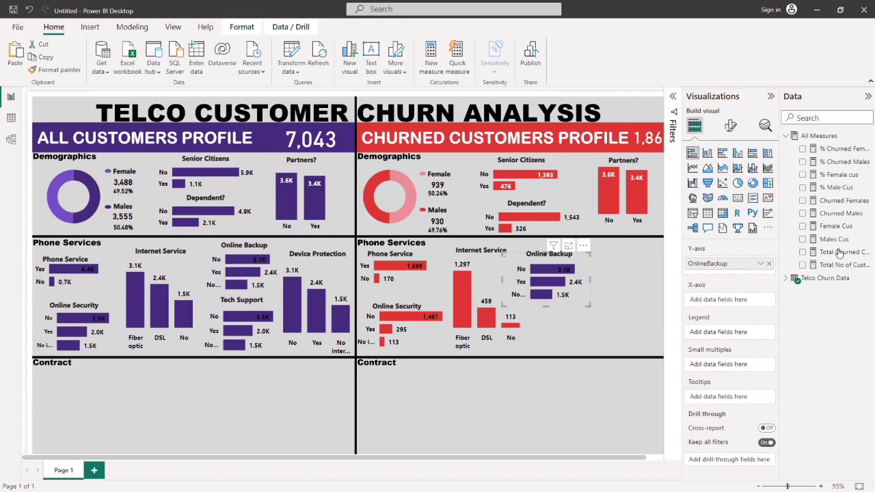
pyautogui.moveTo(838, 253); pyautogui.dragTo(737, 301)
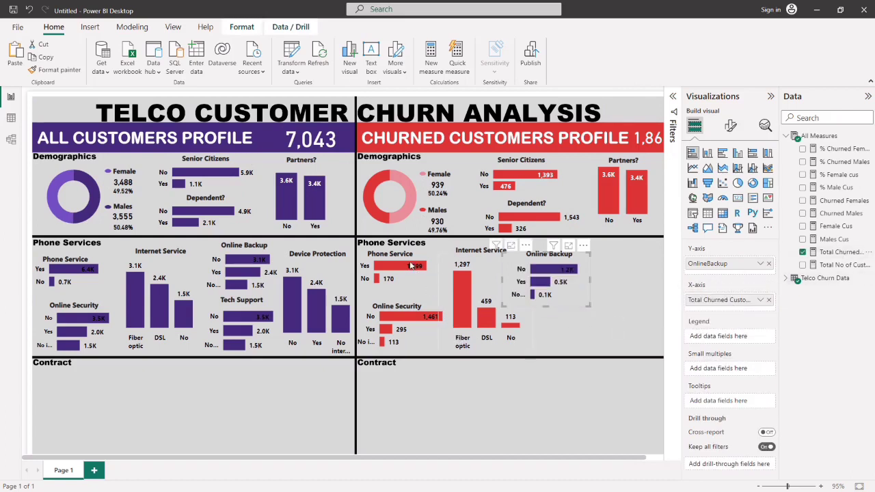
# Apply the churned Phone Service chart's red formatting to the copied Online Backup bar chart.
pyautogui.click(405, 284)
pyautogui.click(60, 70)
pyautogui.click(566, 292)
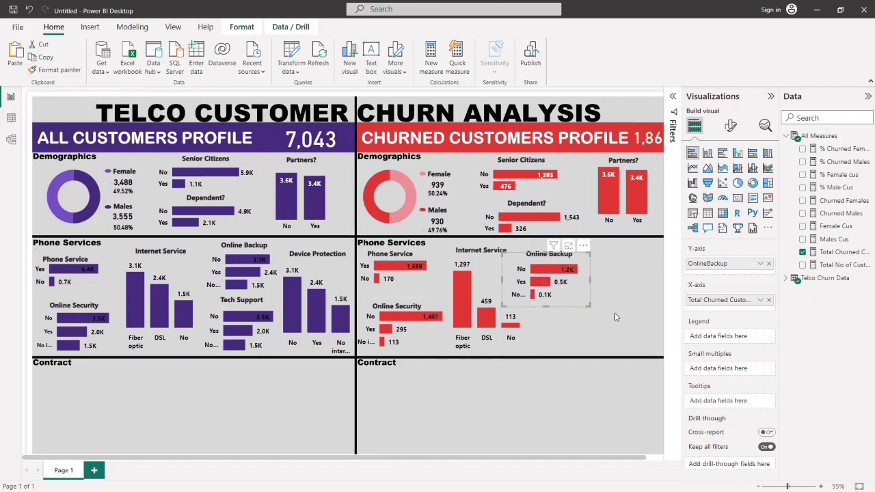
# Set the display units of the churned Online Backup chart's data labels to None.
pyautogui.click(731, 127)
pyautogui.click(711, 354)
pyautogui.scroll(-2, 716, 352)
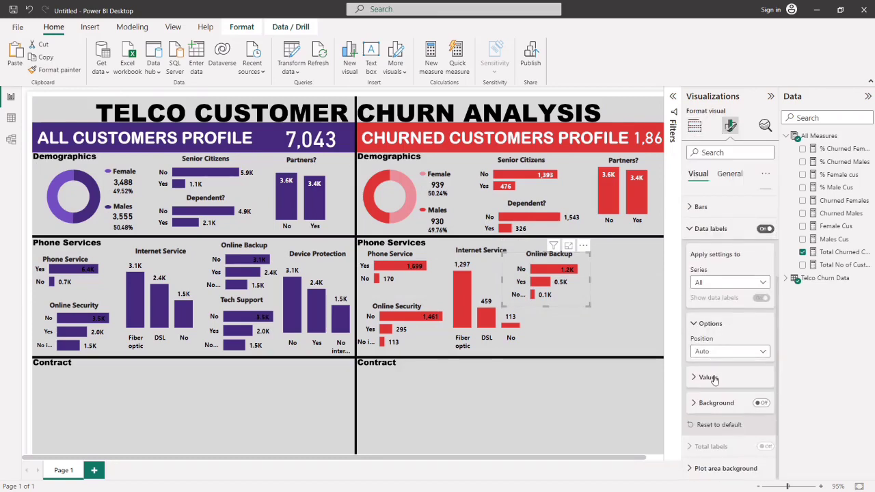
pyautogui.click(709, 377)
pyautogui.click(719, 392)
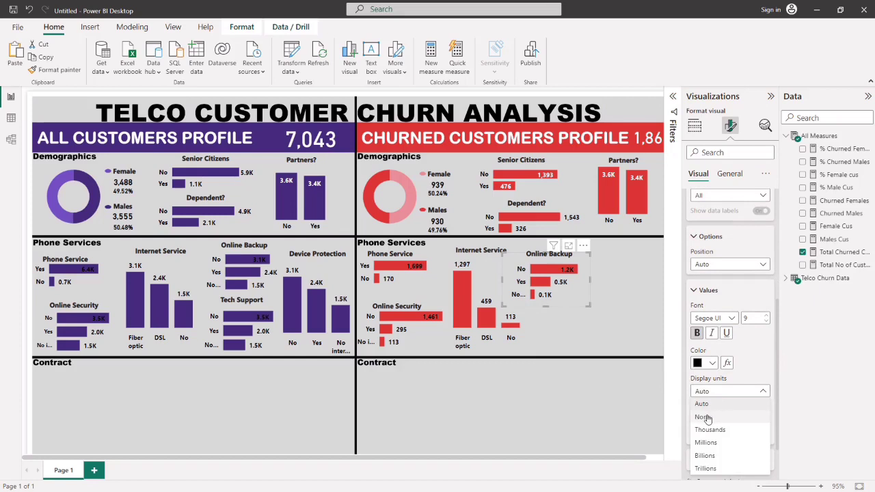
pyautogui.click(559, 369)
pyautogui.click(564, 332)
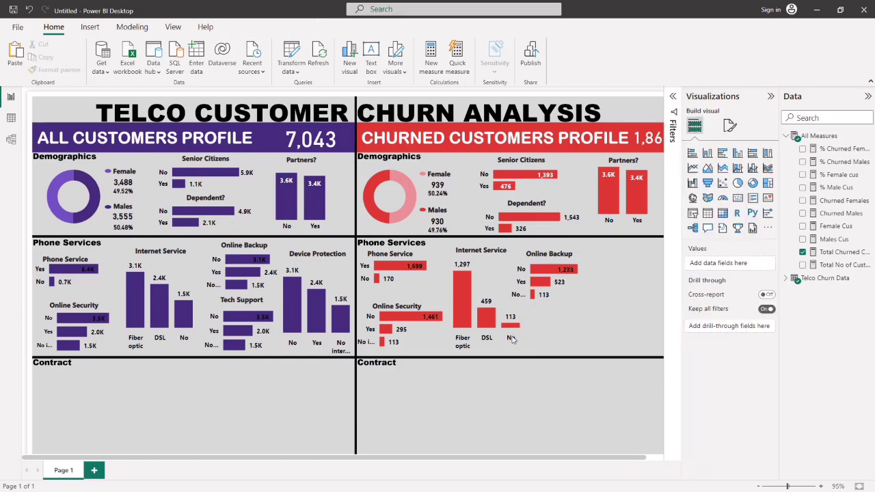
# Copy the Tech Support bar chart and its heading to the area below the churned Online Backup chart.
pyautogui.click(219, 308)
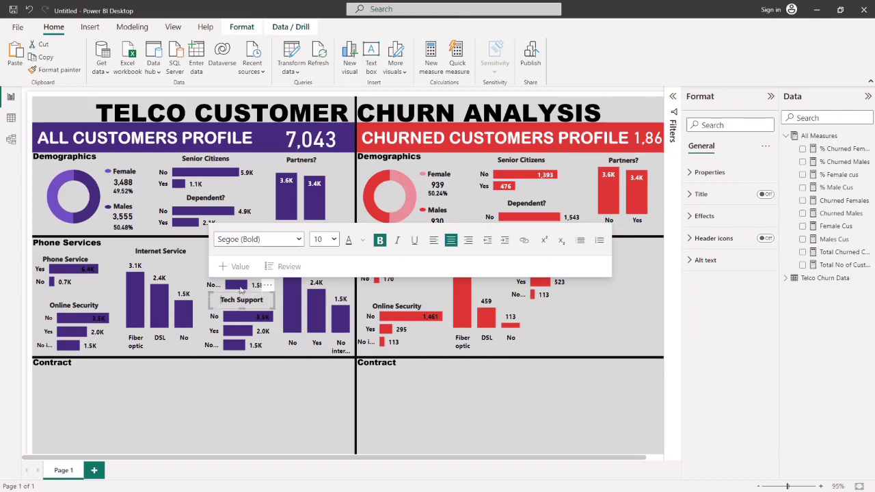
pyautogui.click(209, 333)
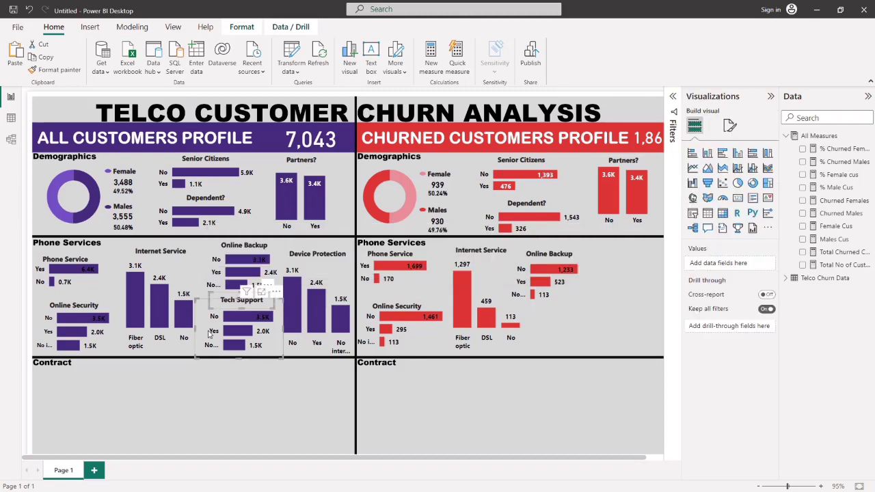
pyautogui.moveTo(210, 333); pyautogui.dragTo(560, 358)
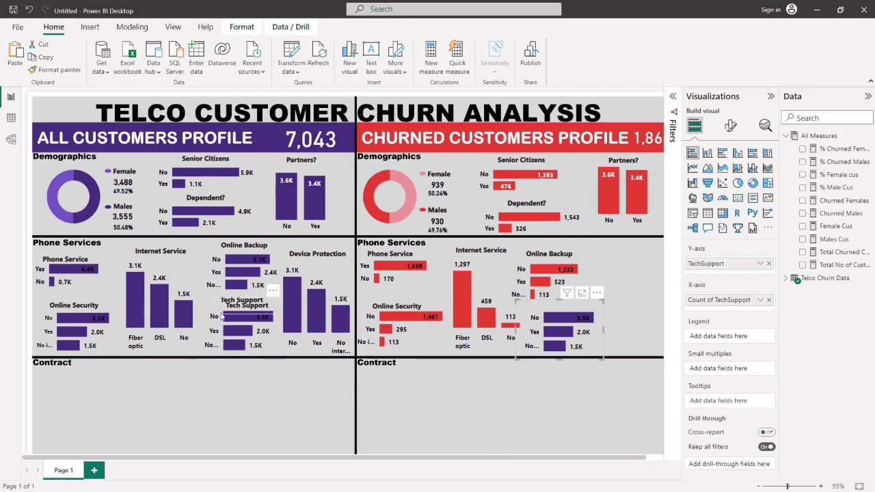
pyautogui.moveTo(264, 333); pyautogui.dragTo(538, 320)
pyautogui.click(567, 383)
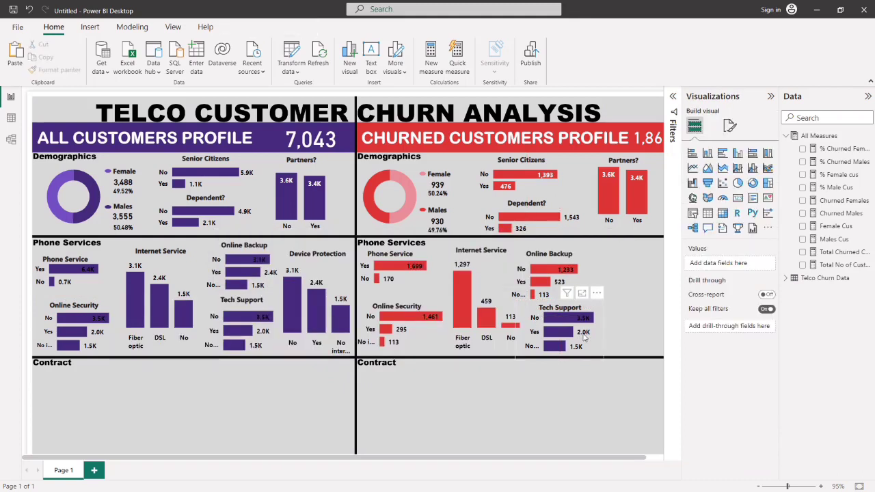
# Replace the count on the copied Tech Support chart's X-axis with the total churned customers measure.
pyautogui.click(732, 127)
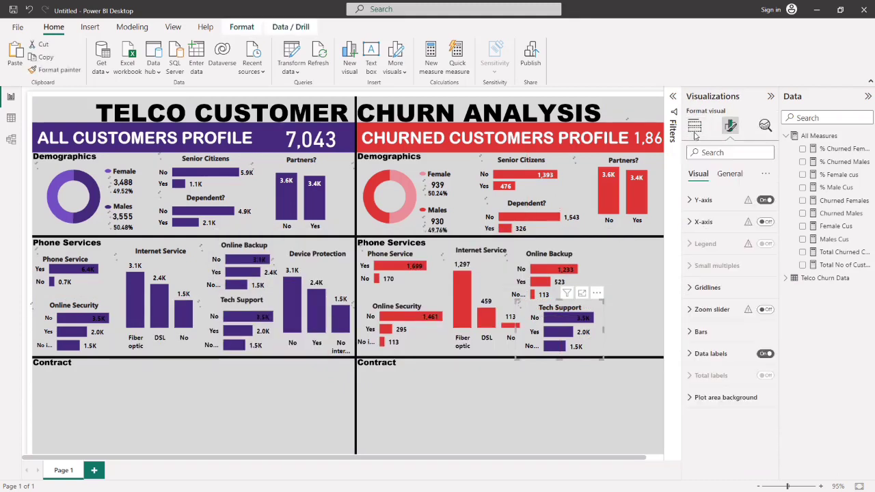
pyautogui.click(694, 131)
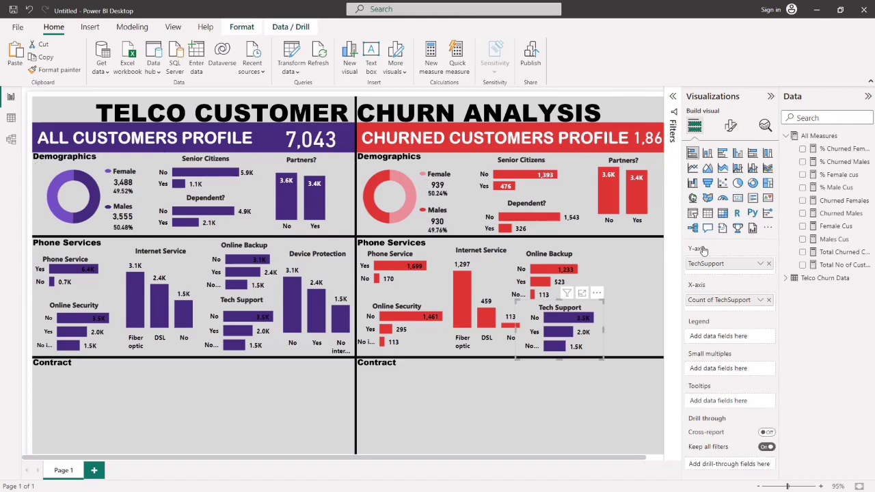
pyautogui.moveTo(833, 253); pyautogui.dragTo(718, 299)
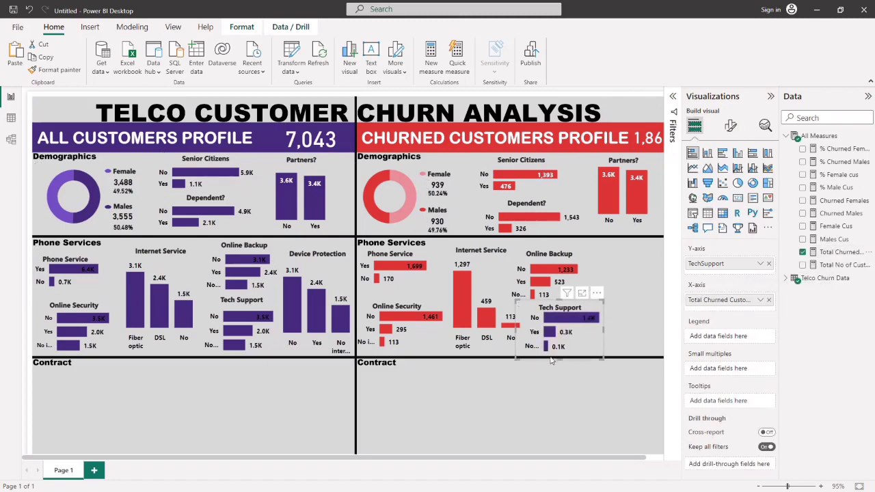
# Change the bar color of the copied Tech Support chart to the red of the churned-customer charts.
pyautogui.click(731, 126)
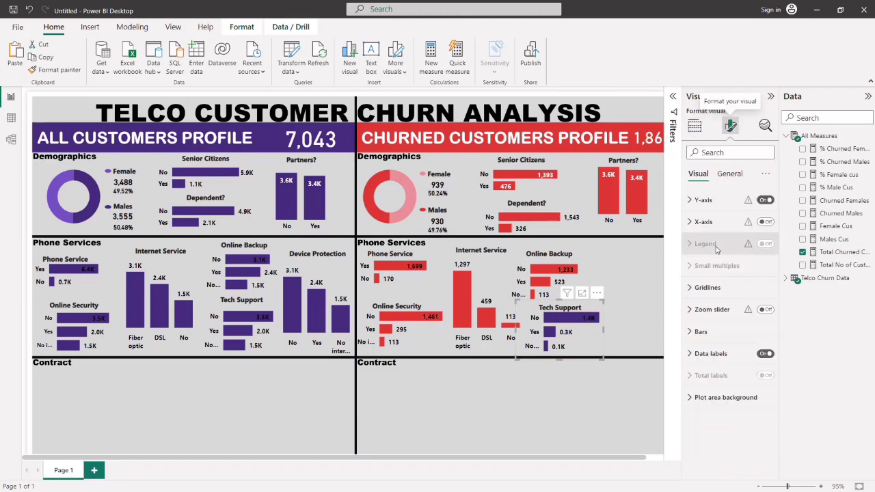
pyautogui.click(689, 334)
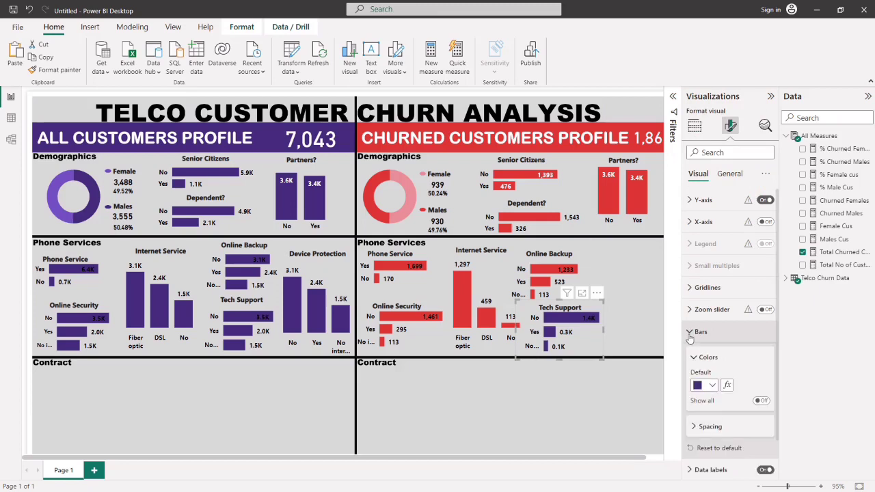
pyautogui.click(711, 386)
pyautogui.click(704, 342)
# Set the display units of the churned Tech Support chart's data labels to None.
pyautogui.scroll(-3, 707, 287)
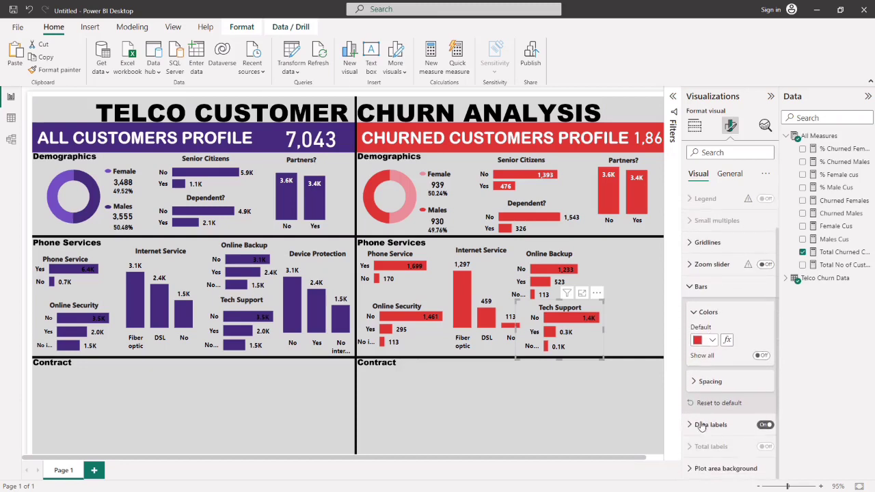
pyautogui.click(708, 425)
pyautogui.scroll(-6, 705, 416)
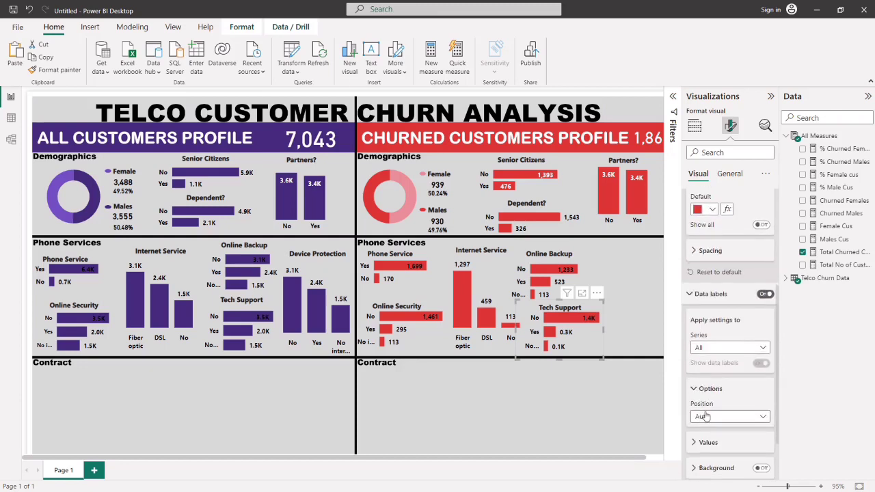
pyautogui.scroll(-2, 706, 416)
pyautogui.click(709, 400)
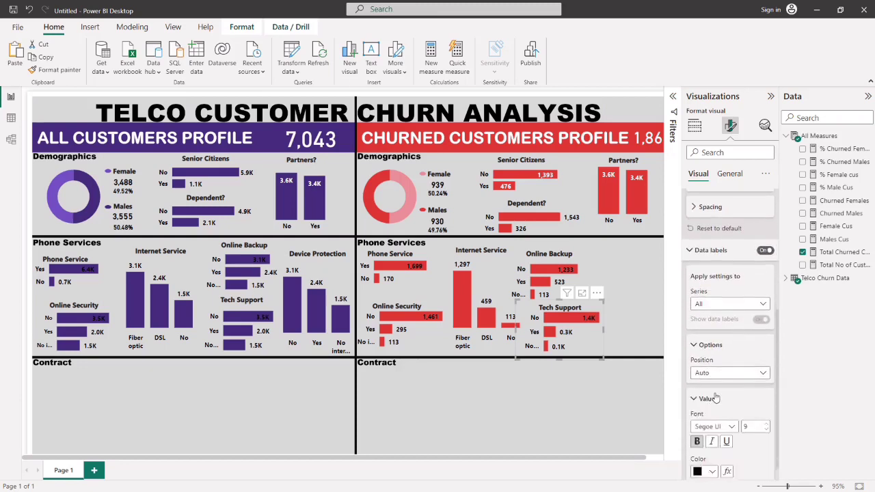
pyautogui.scroll(-2, 713, 398)
pyautogui.scroll(-4, 713, 398)
pyautogui.click(709, 371)
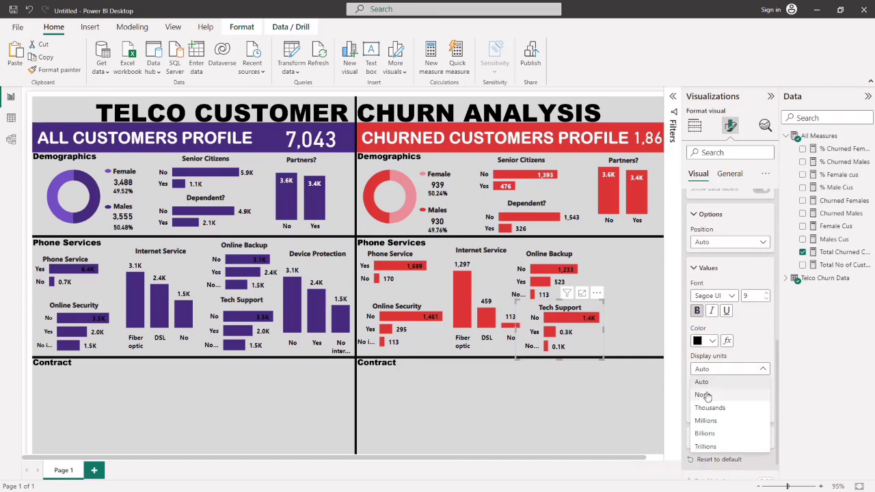
pyautogui.click(703, 395)
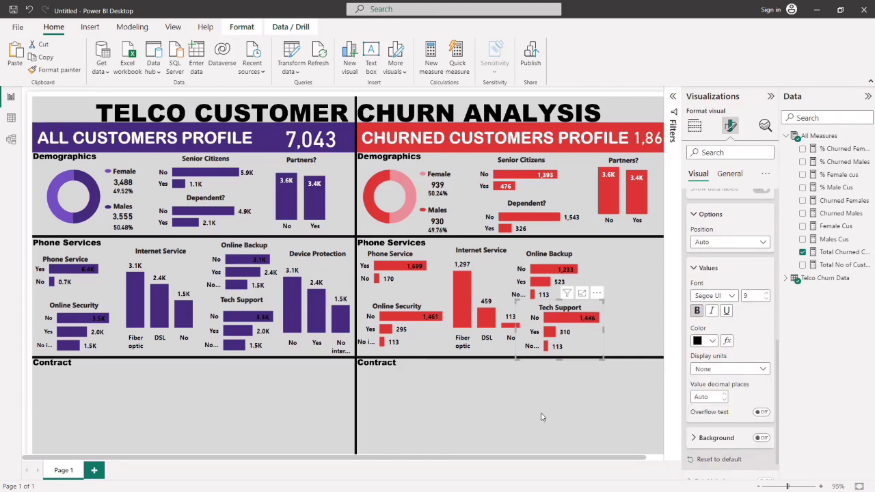
pyautogui.click(544, 414)
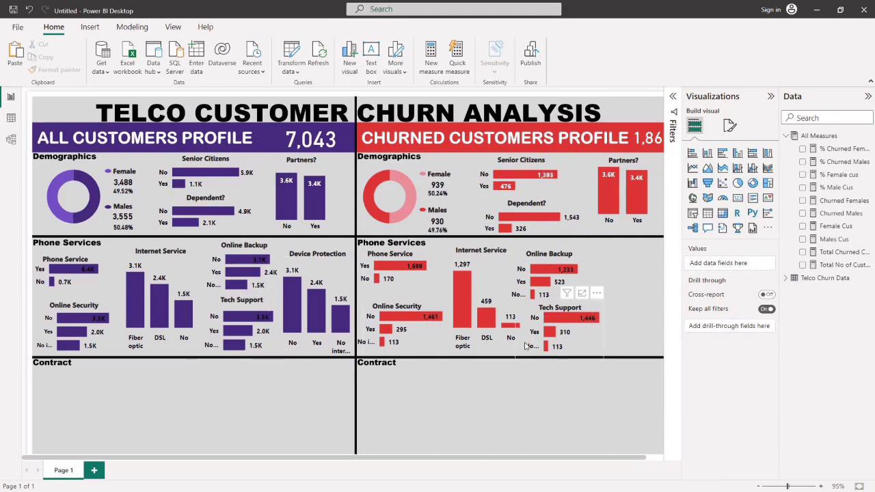
# Shift the churned Tech Support chart and the Internet Service chart with its heading slightly left.
pyautogui.moveTo(519, 347); pyautogui.dragTo(514, 349)
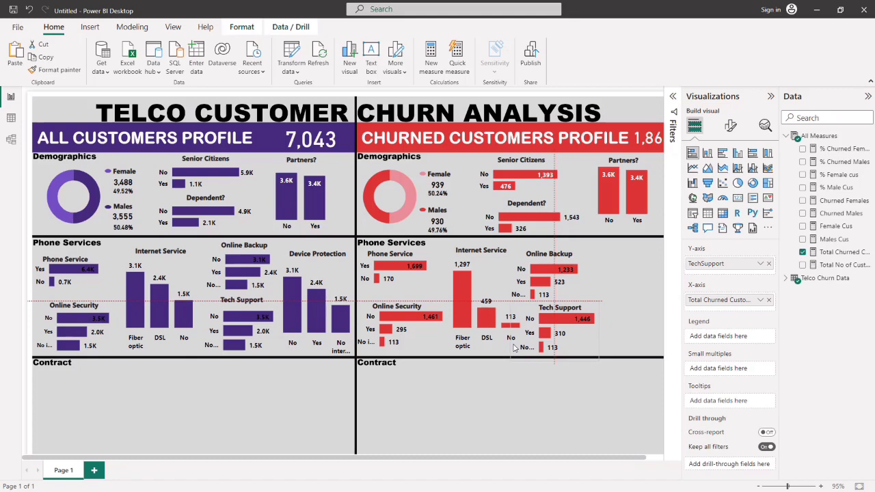
pyautogui.click(543, 391)
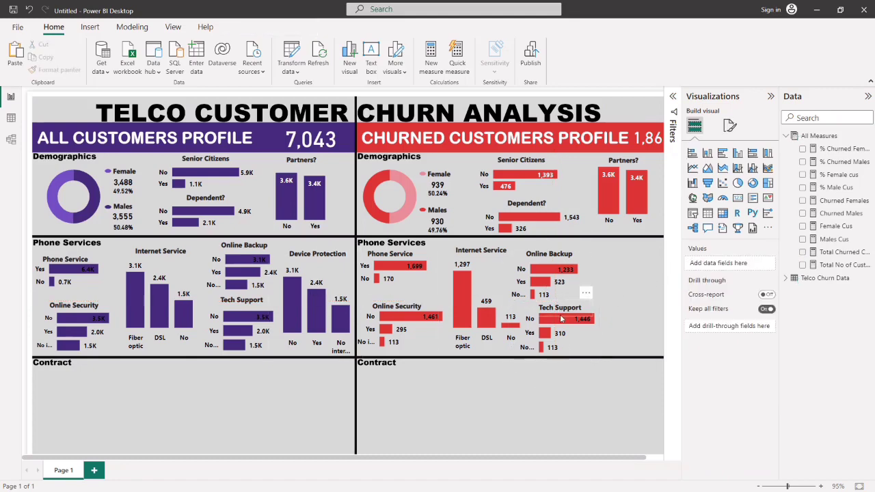
pyautogui.moveTo(476, 352); pyautogui.dragTo(470, 355)
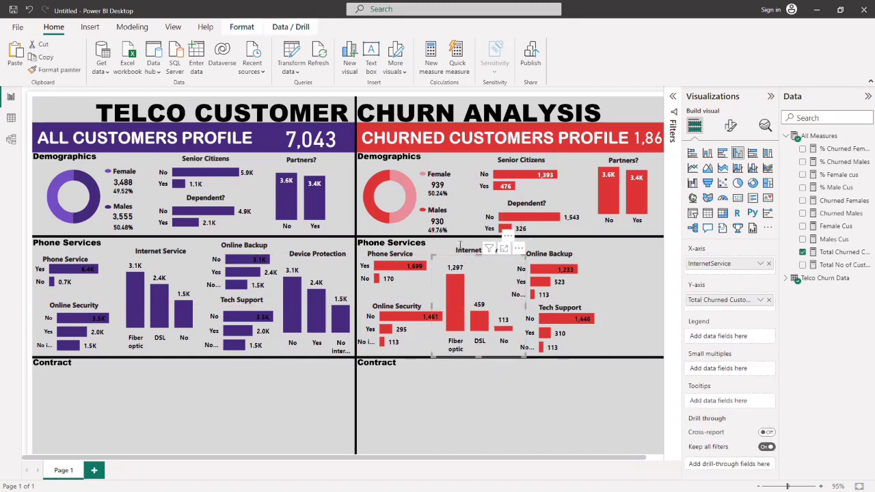
pyautogui.doubleClick(456, 249)
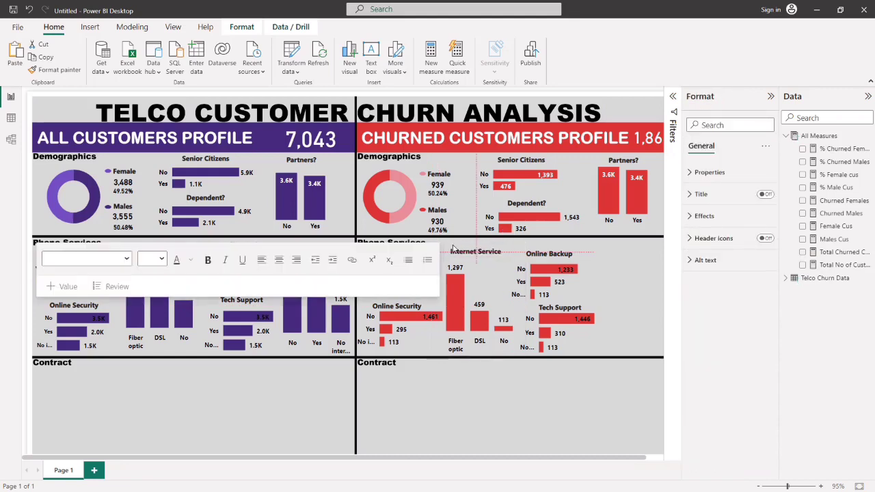
pyautogui.press('Escape')
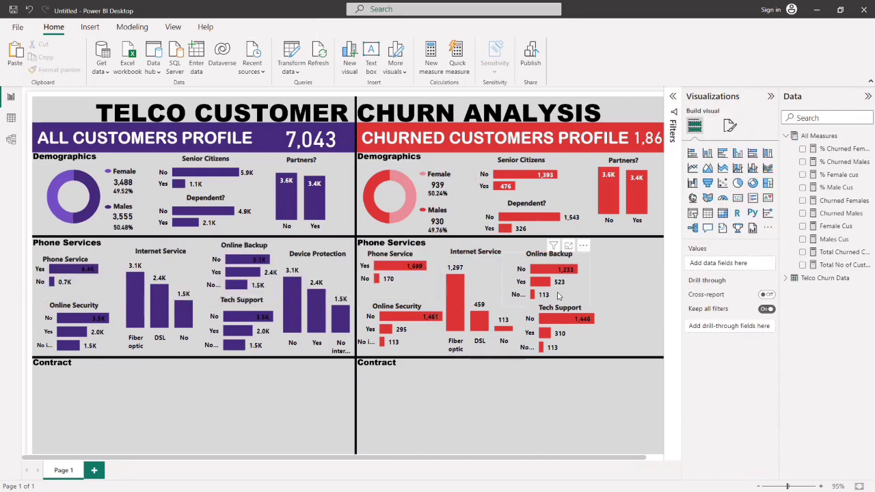
# Nudge the churned Online Backup chart up and the Tech Support chart with its heading slightly up and left.
pyautogui.click(555, 292)
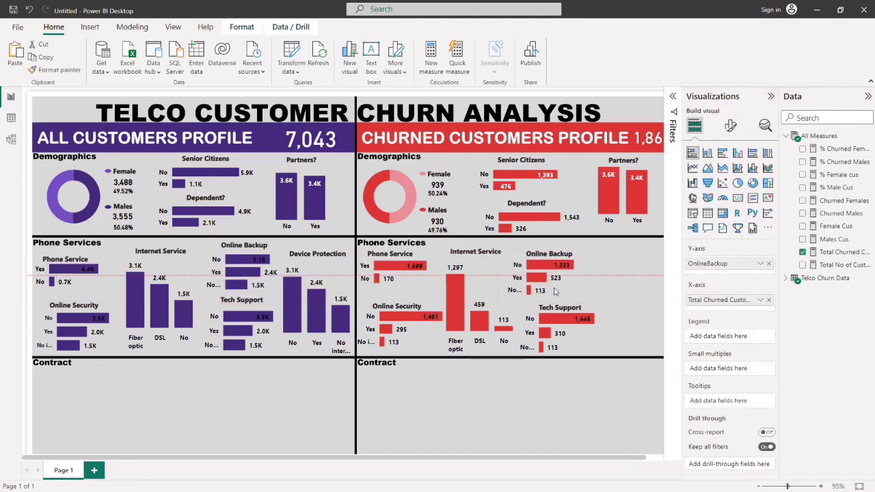
pyautogui.click(568, 340)
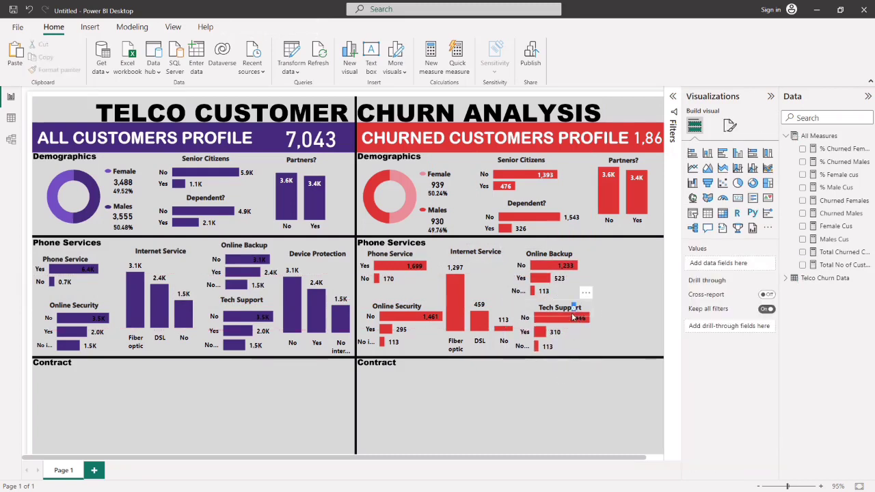
pyautogui.click(562, 316)
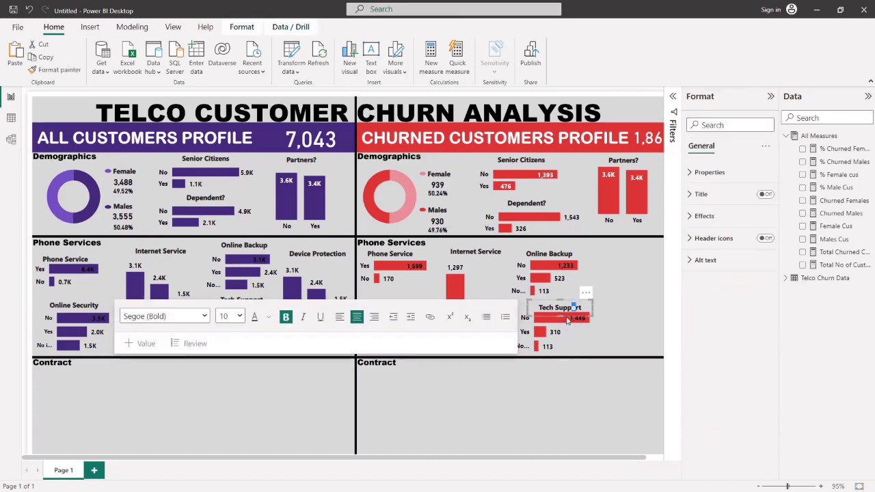
pyautogui.moveTo(566, 318); pyautogui.dragTo(565, 317)
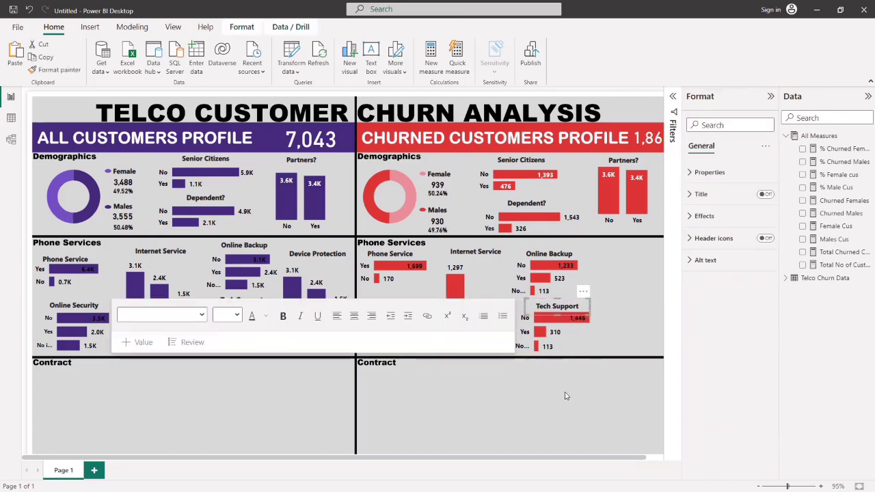
pyautogui.click(592, 365)
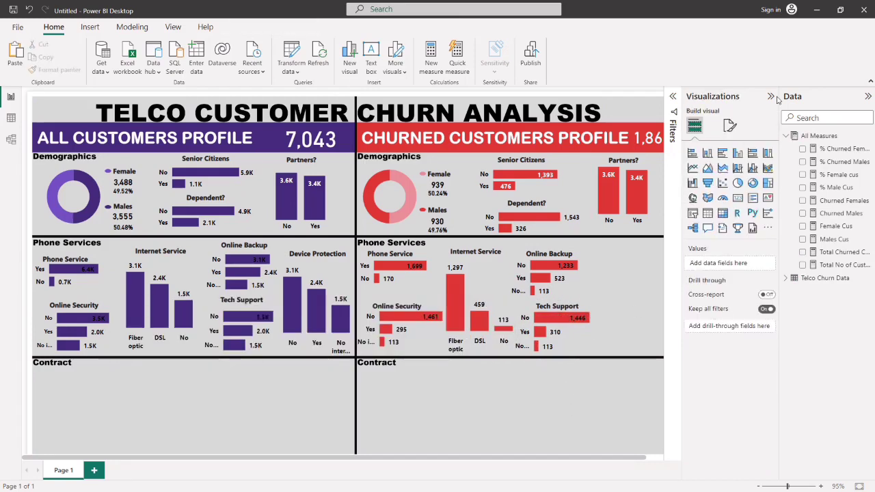
# Copy the Device Protection column chart to the empty area beside the churned Online Backup and Tech Support charts.
pyautogui.click(770, 96)
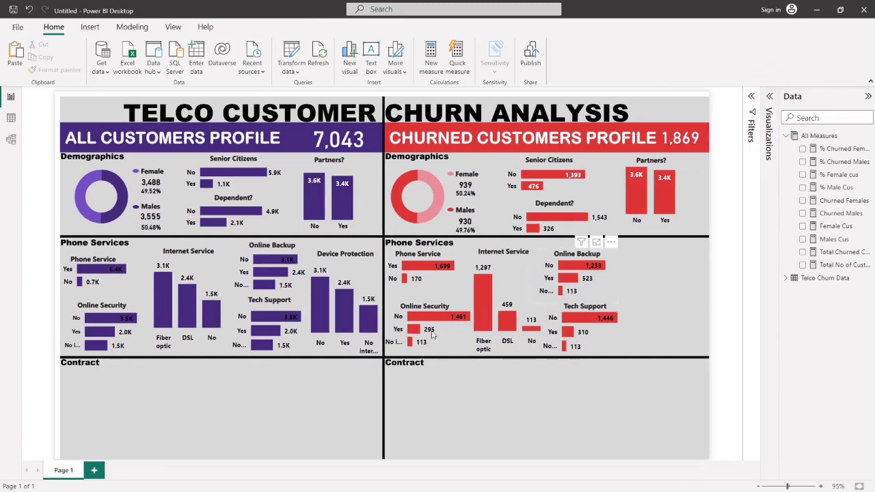
pyautogui.click(306, 344)
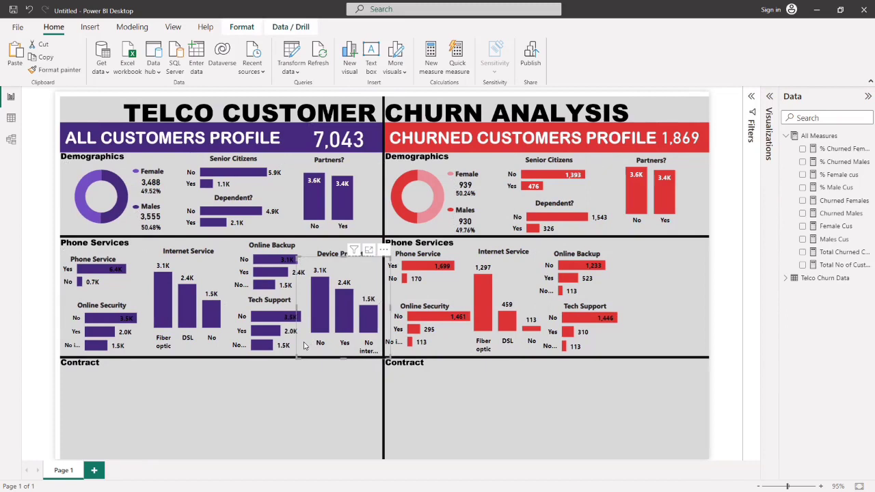
pyautogui.hotkey('ctrl', 'c')
pyautogui.hotkey('ctrl', 'v')
pyautogui.moveTo(306, 345); pyautogui.dragTo(613, 341)
pyautogui.press('Escape')
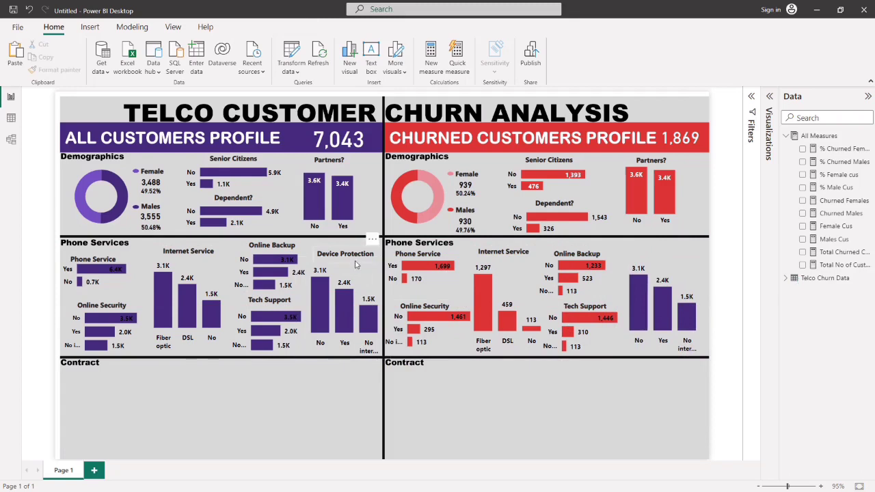
# Copy the Device Protection heading and place it above the copied column chart in the churned section.
pyautogui.click(355, 264)
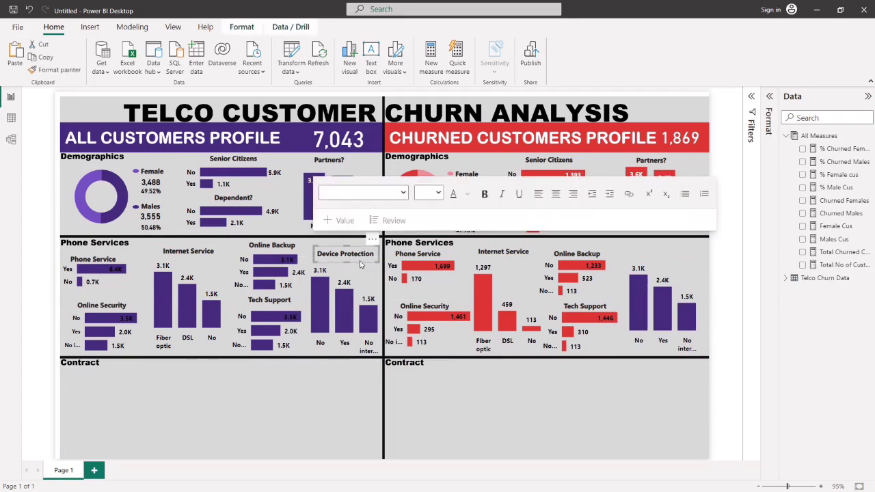
pyautogui.hotkey('ctrl', 'c')
pyautogui.hotkey('ctrl', 'v')
pyautogui.moveTo(361, 265); pyautogui.dragTo(669, 268)
pyautogui.press('Escape')
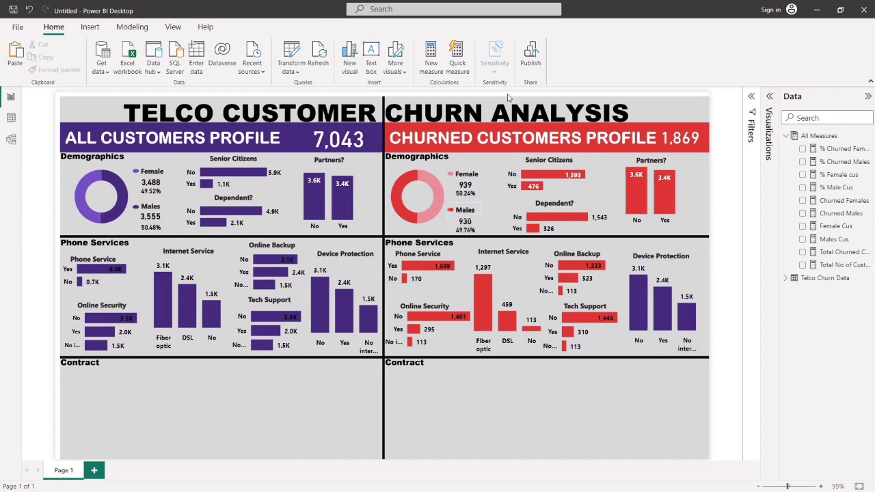
# Replace the count on the Y-axis of the copied Device Protection chart with the total churned customers measure.
pyautogui.click(681, 283)
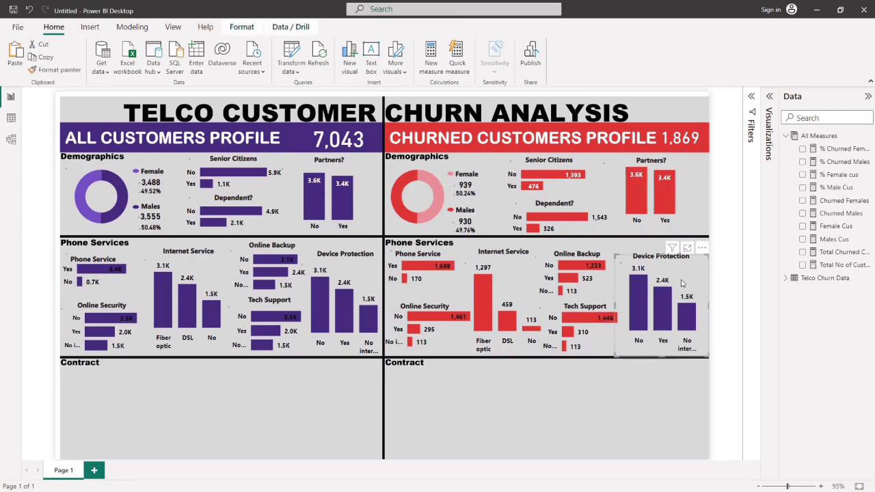
pyautogui.click(770, 97)
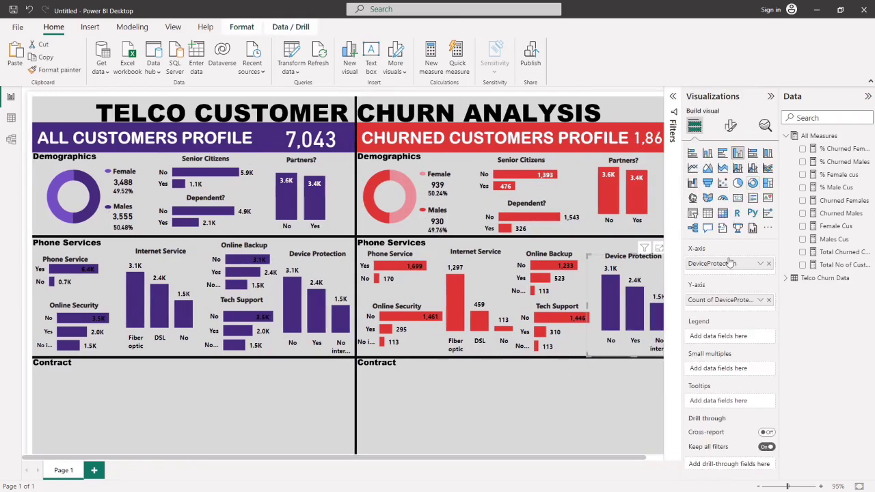
pyautogui.click(768, 300)
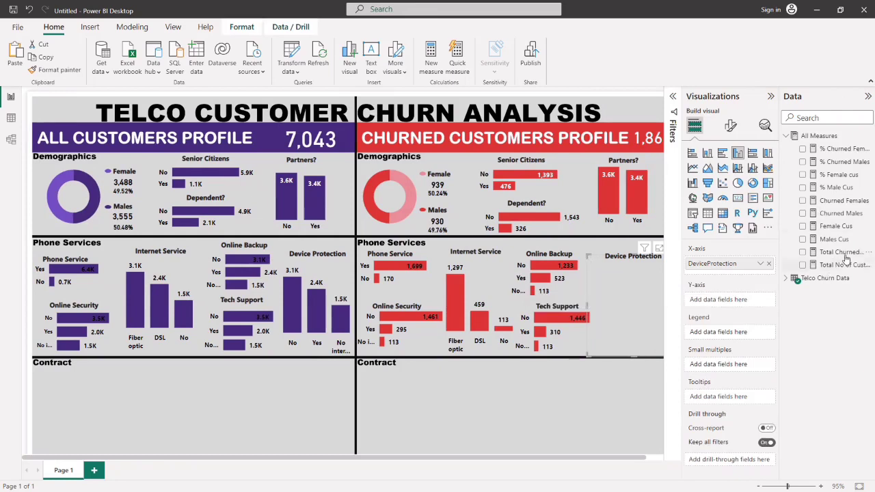
pyautogui.moveTo(846, 257); pyautogui.dragTo(749, 306)
pyautogui.click(577, 349)
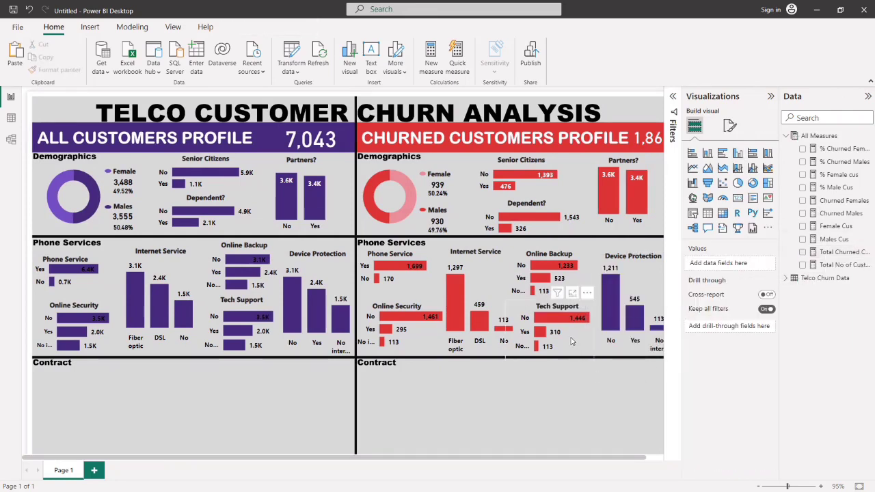
# Check the data label value settings and display units of the churned Device Protection chart.
pyautogui.click(731, 127)
pyautogui.click(703, 355)
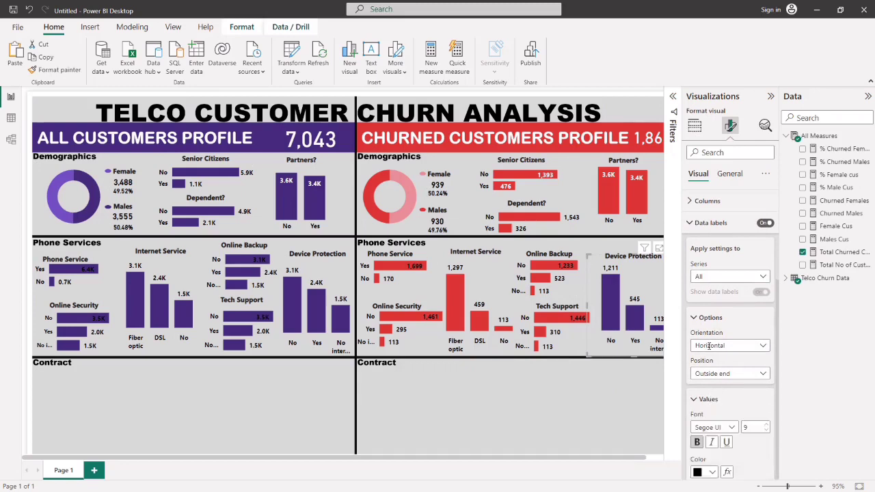
pyautogui.click(708, 400)
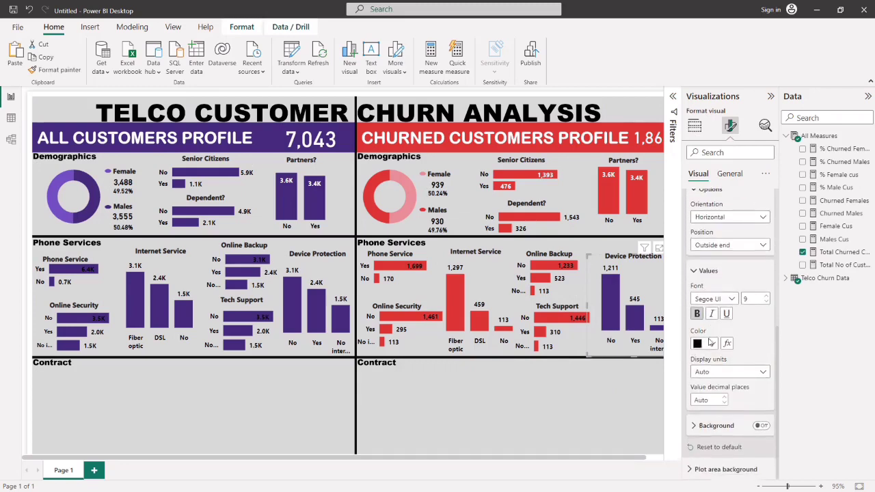
pyautogui.click(718, 373)
pyautogui.click(707, 293)
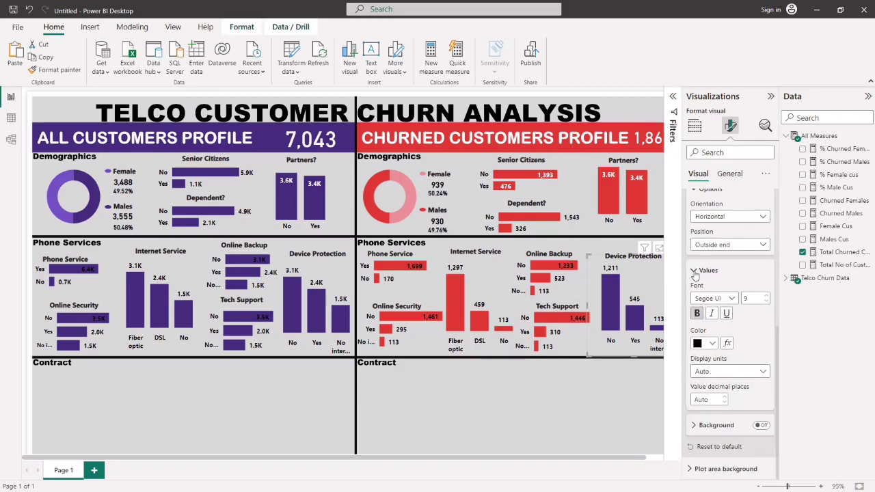
# Recolour the columns of the churned Device Protection chart red and give the report canvas its full width again.
pyautogui.scroll(3, 694, 280)
pyautogui.click(695, 289)
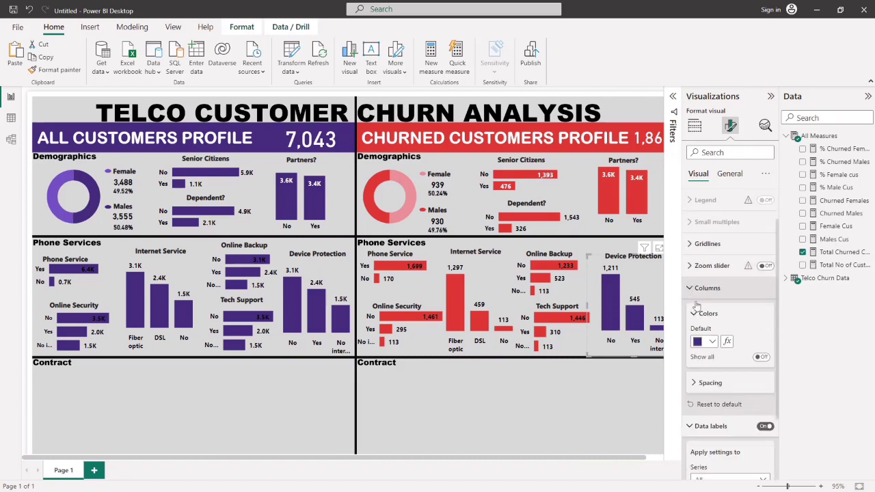
pyautogui.click(713, 342)
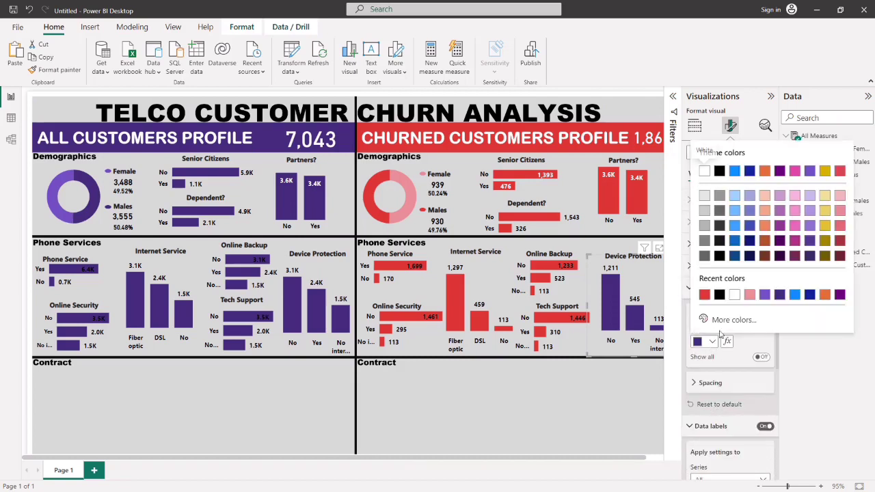
pyautogui.click(704, 299)
pyautogui.click(588, 402)
pyautogui.click(585, 401)
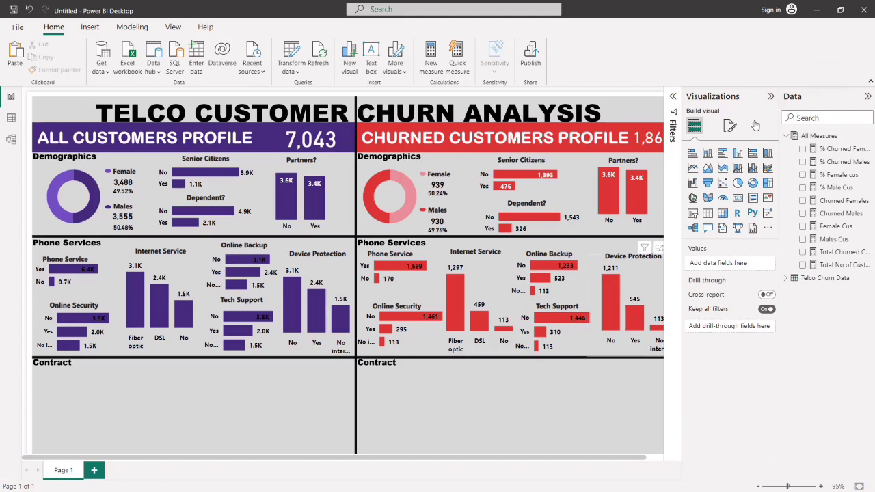
pyautogui.click(770, 96)
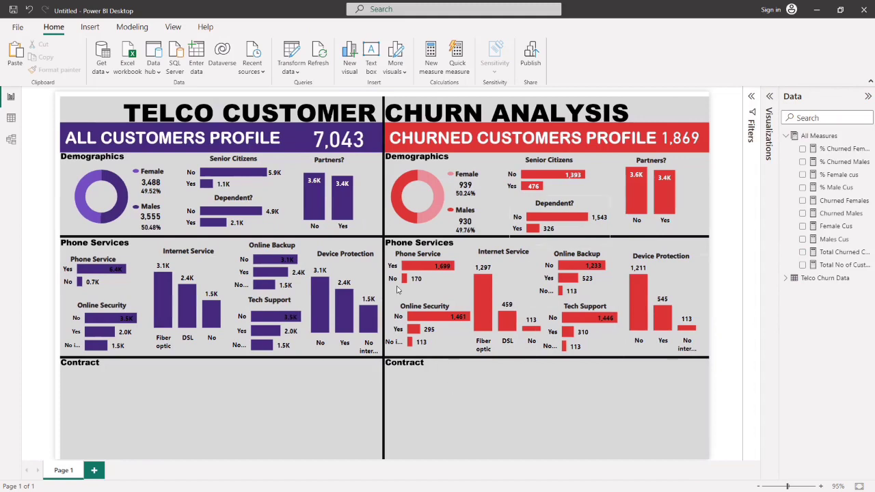
# Copy the all-customers Internet Service column chart into the Contract section beneath it and reduce the copy's height.
pyautogui.moveTo(352, 319)
pyautogui.click(148, 299)
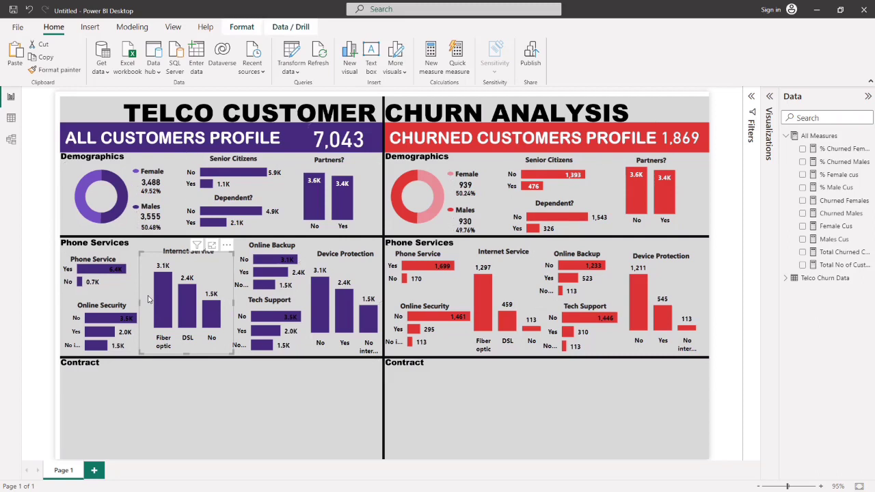
pyautogui.moveTo(148, 299); pyautogui.dragTo(60, 415)
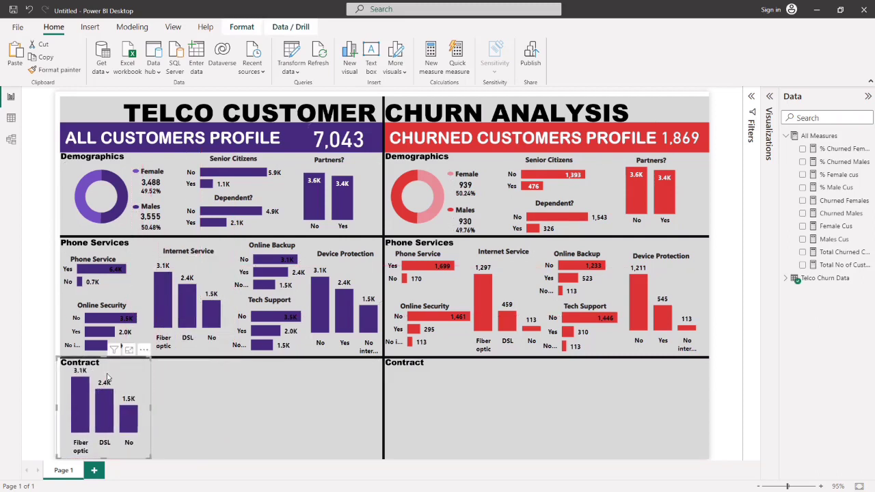
pyautogui.moveTo(108, 363); pyautogui.dragTo(112, 386)
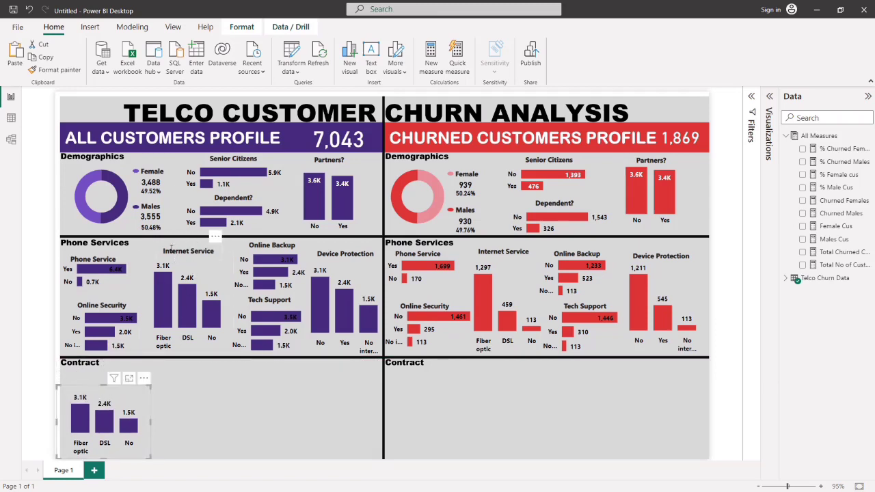
# Copy the all-customers Internet Service heading and place it above the copied chart in the Contract section.
pyautogui.click(171, 248)
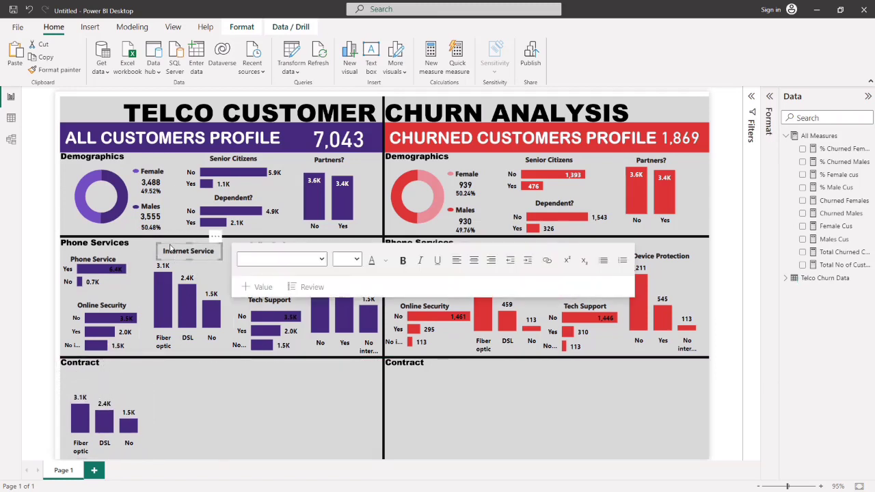
pyautogui.moveTo(172, 251); pyautogui.dragTo(177, 257)
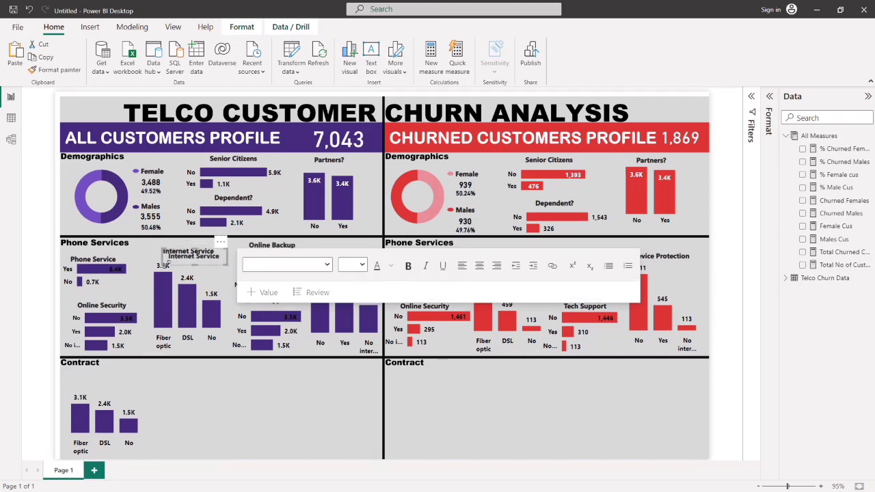
pyautogui.moveTo(174, 335); pyautogui.dragTo(79, 384)
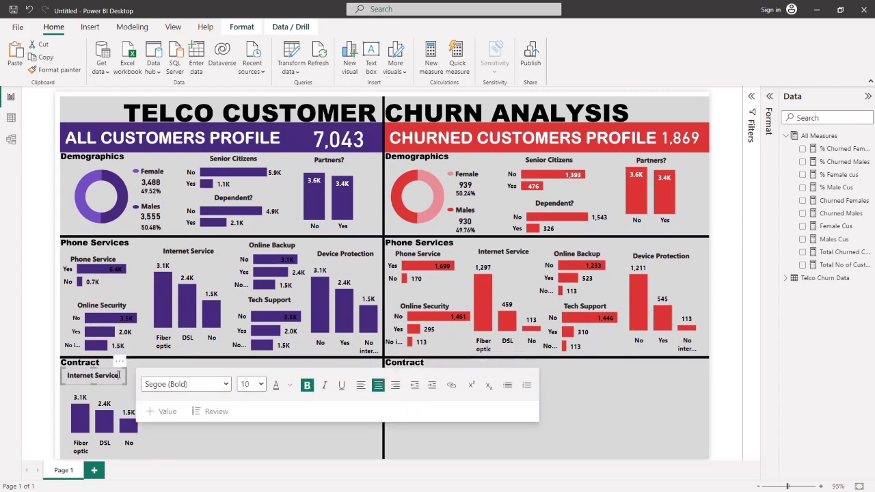
# Change the copied heading's text to "Contract".
pyautogui.press('BackSpace')
pyautogui.press('BackSpace')
pyautogui.press('BackSpace')
pyautogui.press('BackSpace')
pyautogui.press('BackSpace')
pyautogui.press('BackSpace')
pyautogui.press('BackSpace')
pyautogui.press('BackSpace')
pyautogui.press('BackSpace')
pyautogui.press('BackSpace')
pyautogui.press('BackSpace')
pyautogui.press('BackSpace')
pyautogui.press('BackSpace')
pyautogui.press('BackSpace')
pyautogui.press('BackSpace')
pyautogui.press('BackSpace')
pyautogui.write('Con')
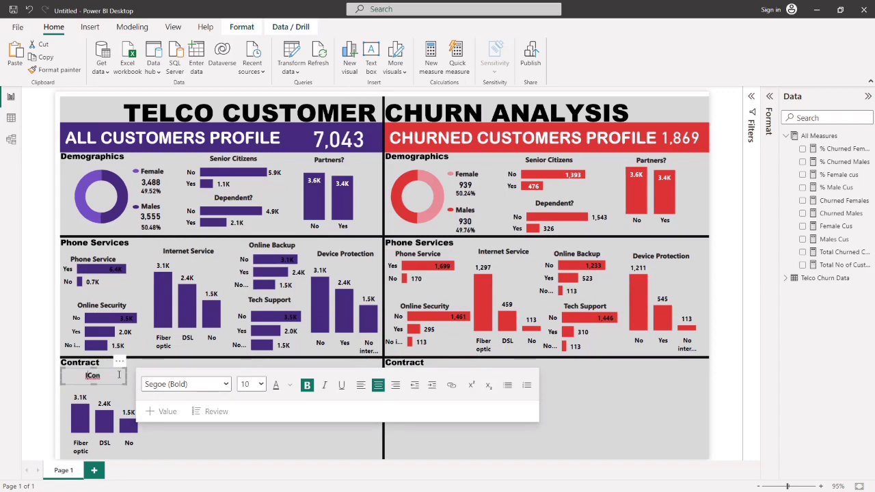
pyautogui.write('tract')
# Replace InternetService with the Contract field from Telco Churn Data on the copied chart's X-axis.
pyautogui.click(136, 443)
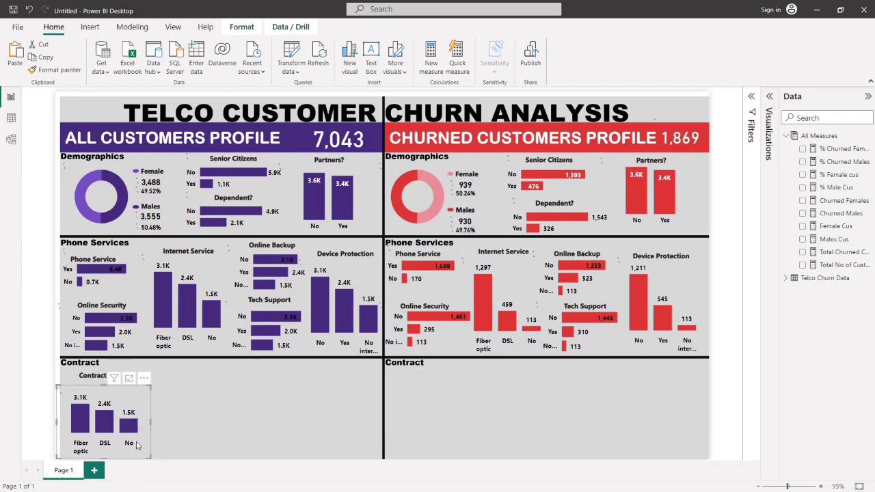
pyautogui.click(770, 98)
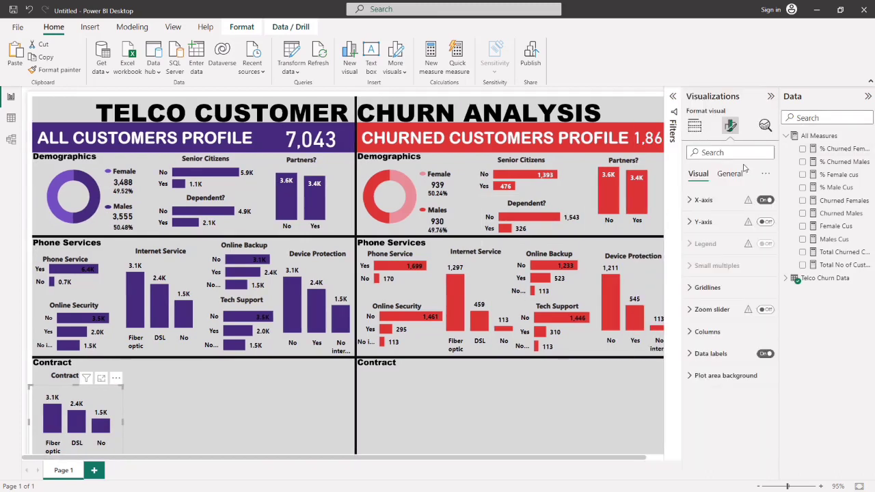
pyautogui.click(694, 125)
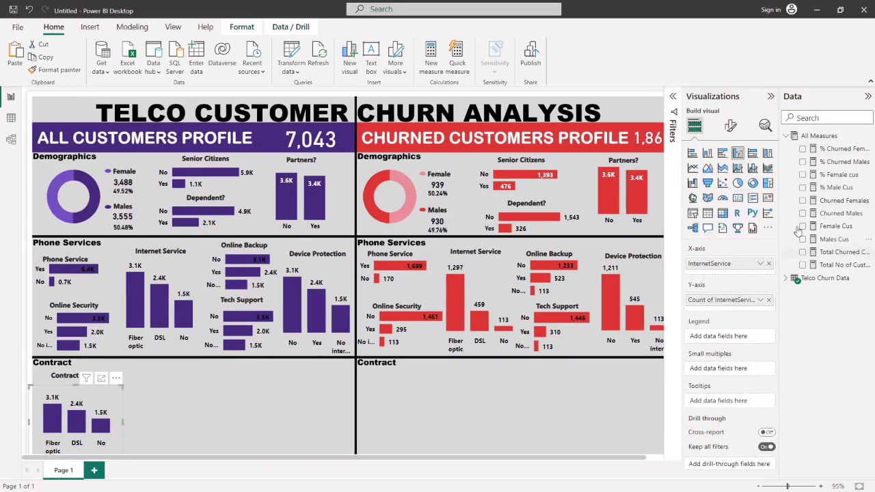
pyautogui.click(786, 136)
pyautogui.click(786, 149)
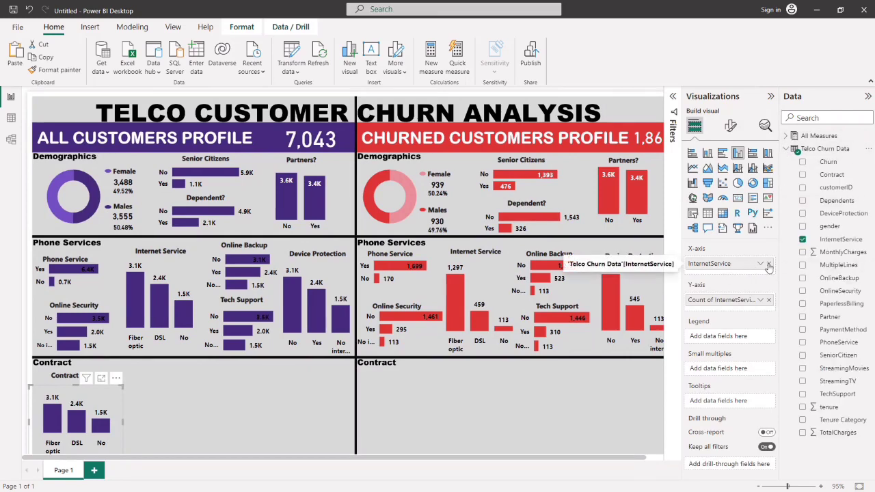
pyautogui.click(768, 263)
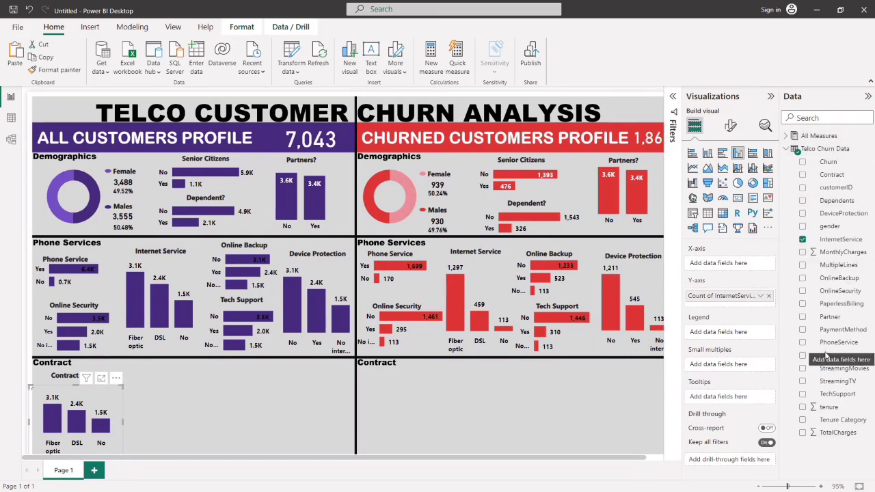
pyautogui.moveTo(831, 175); pyautogui.dragTo(732, 266)
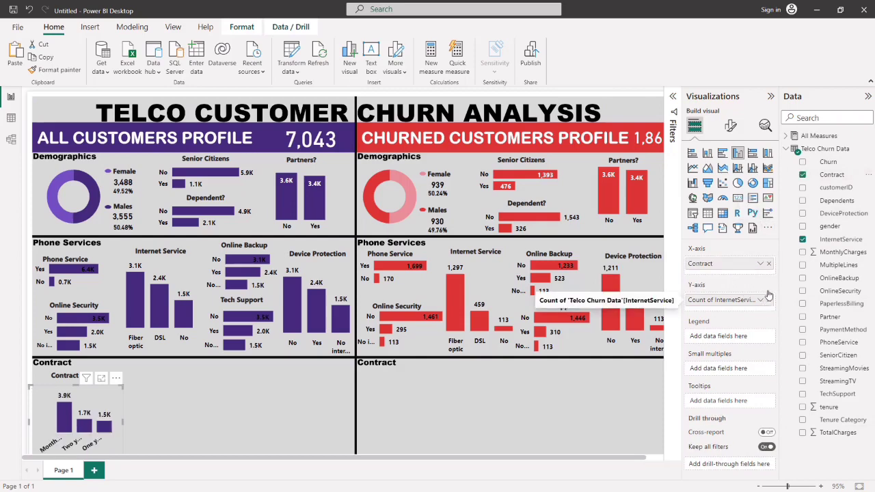
# Replace the Internet Service count on the Contract chart's Y-axis with Count of Contract.
pyautogui.click(769, 295)
pyautogui.moveTo(831, 195); pyautogui.dragTo(735, 336)
pyautogui.moveTo(729, 330); pyautogui.dragTo(723, 302)
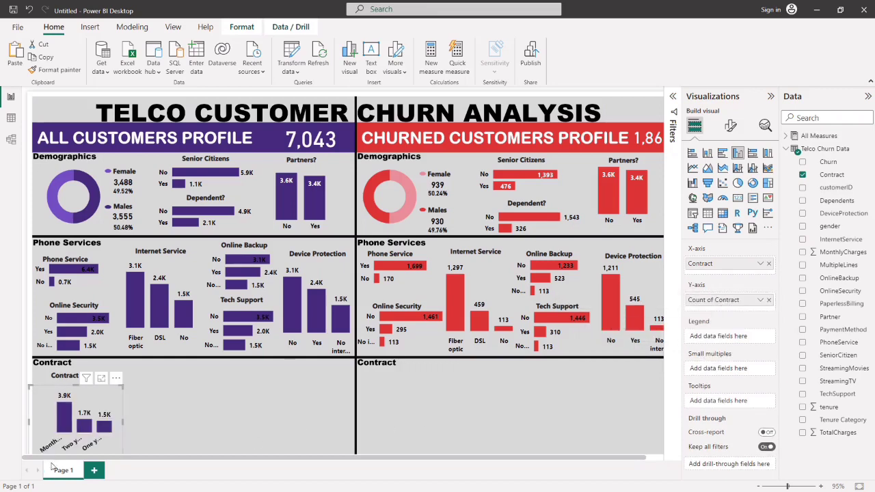
# Try enlarging the Contract column chart in height and width, extending it up over the Phone Services charts.
pyautogui.moveTo(45, 428); pyautogui.dragTo(42, 419)
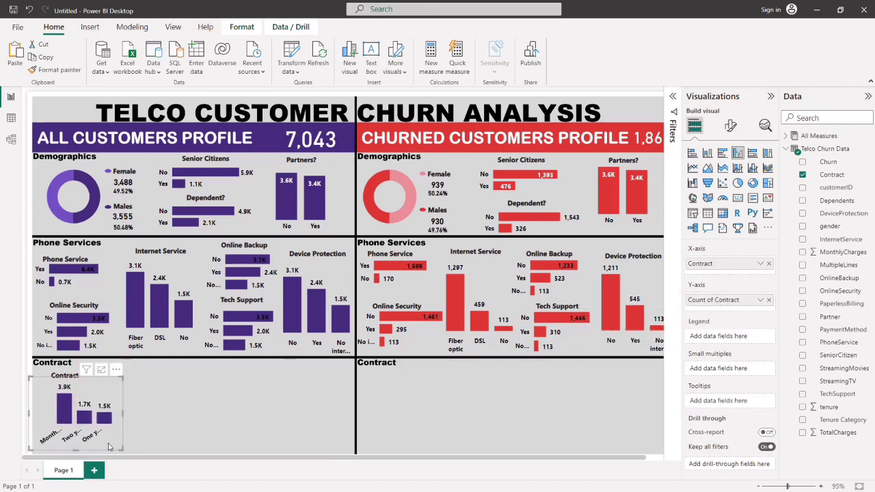
pyautogui.moveTo(119, 447); pyautogui.dragTo(142, 436)
pyautogui.moveTo(102, 372); pyautogui.dragTo(82, 311)
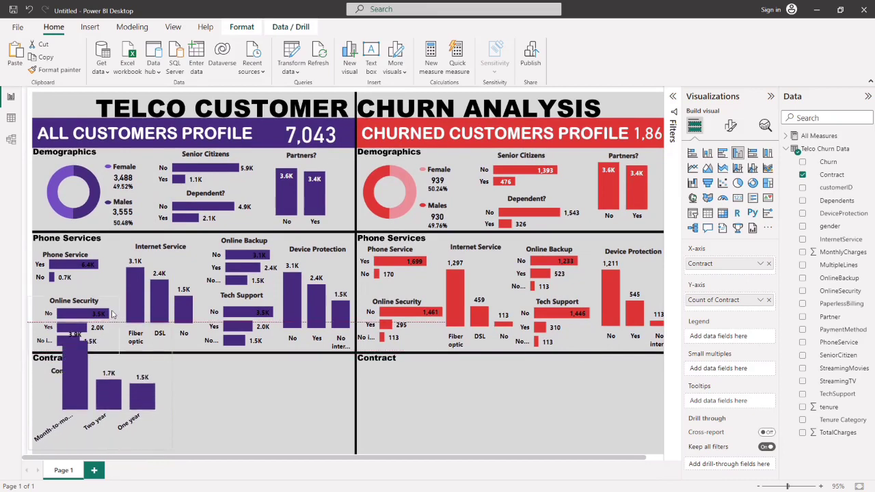
pyautogui.moveTo(78, 437); pyautogui.dragTo(113, 440)
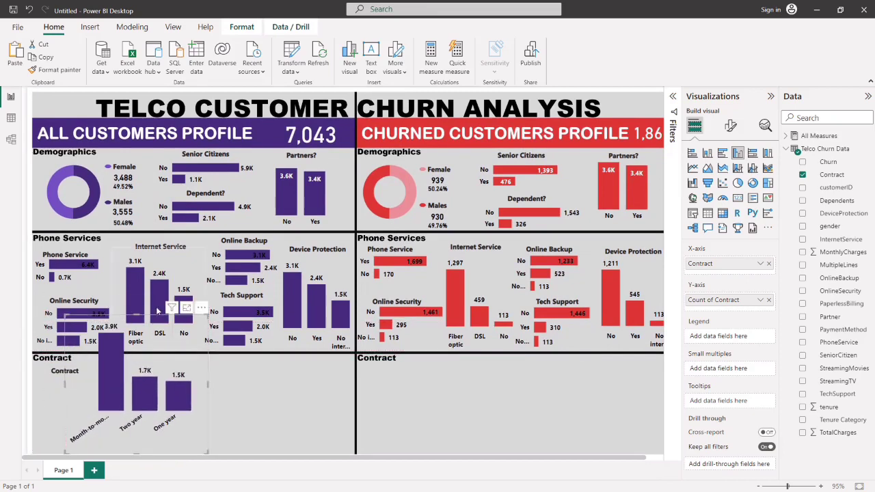
pyautogui.click(137, 313)
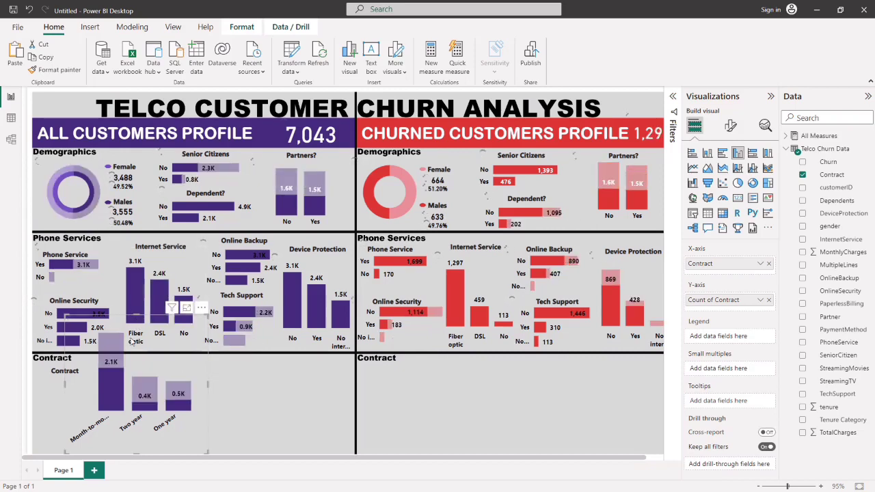
pyautogui.click(132, 302)
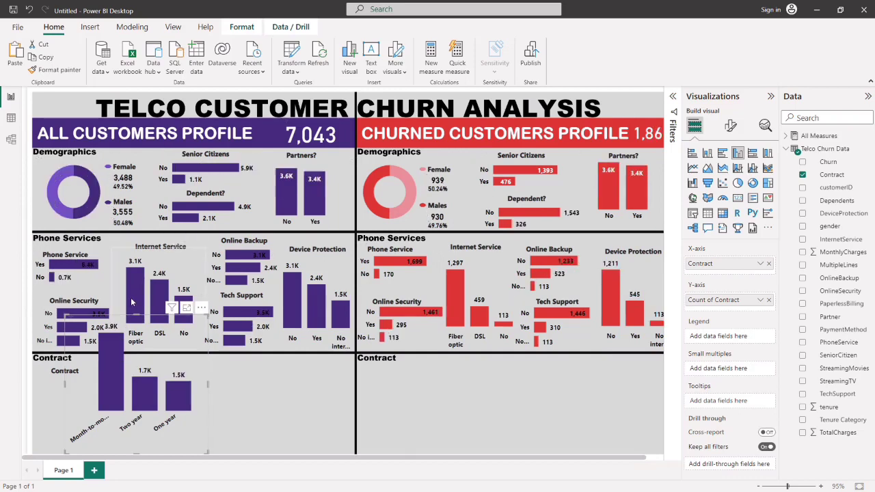
pyautogui.moveTo(132, 316); pyautogui.dragTo(158, 248)
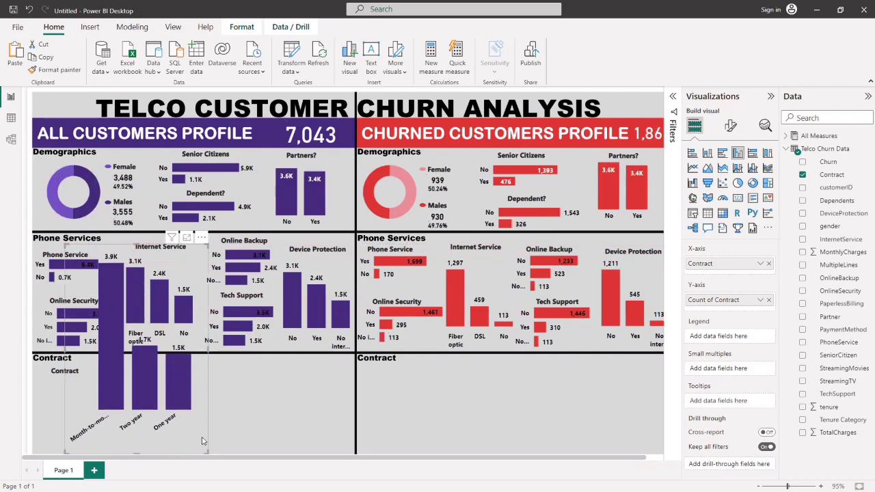
pyautogui.moveTo(208, 454); pyautogui.dragTo(254, 448)
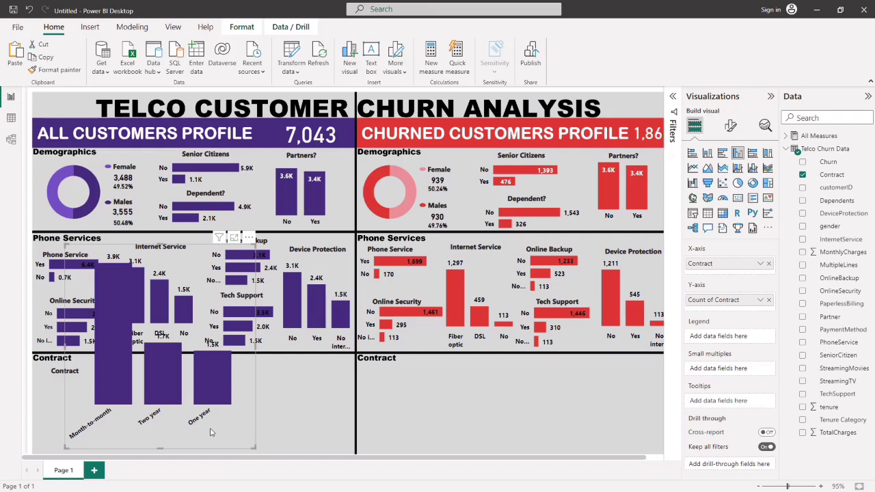
# Shift the Contract column chart left and reduce its height and width to fit inside the all-customers Contract section.
pyautogui.moveTo(214, 432); pyautogui.dragTo(194, 435)
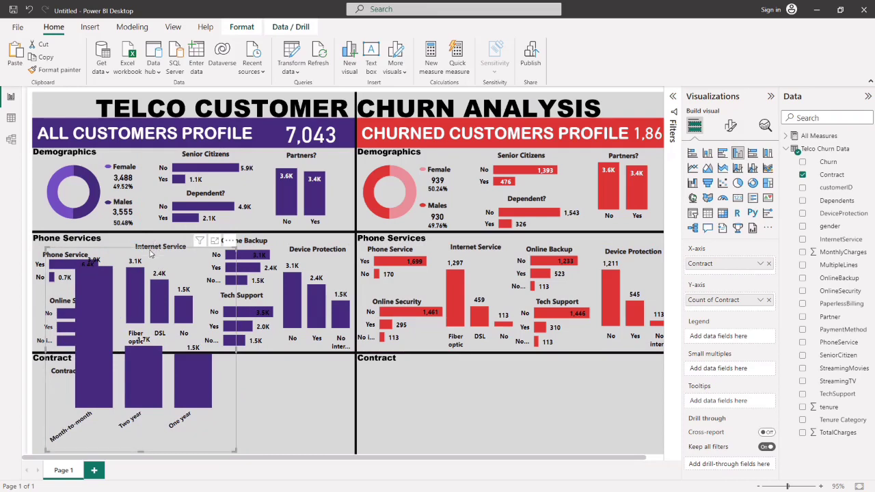
pyautogui.moveTo(129, 253); pyautogui.dragTo(109, 370)
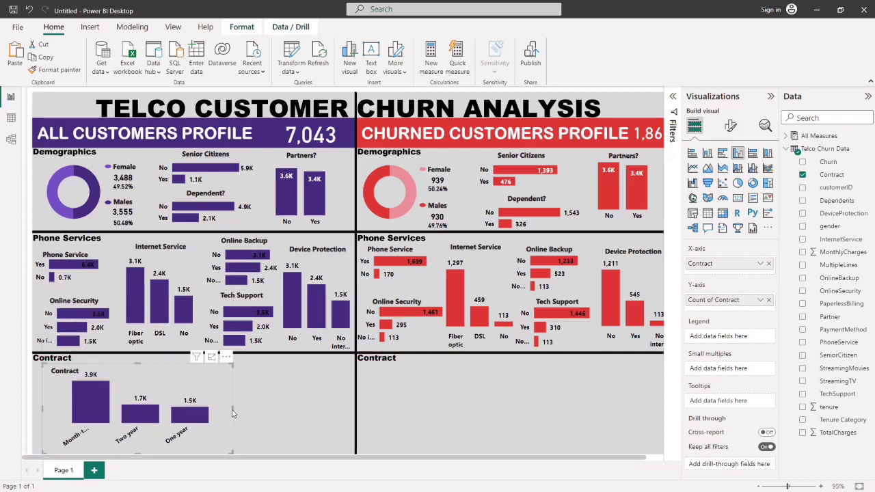
pyautogui.moveTo(233, 409); pyautogui.dragTo(147, 409)
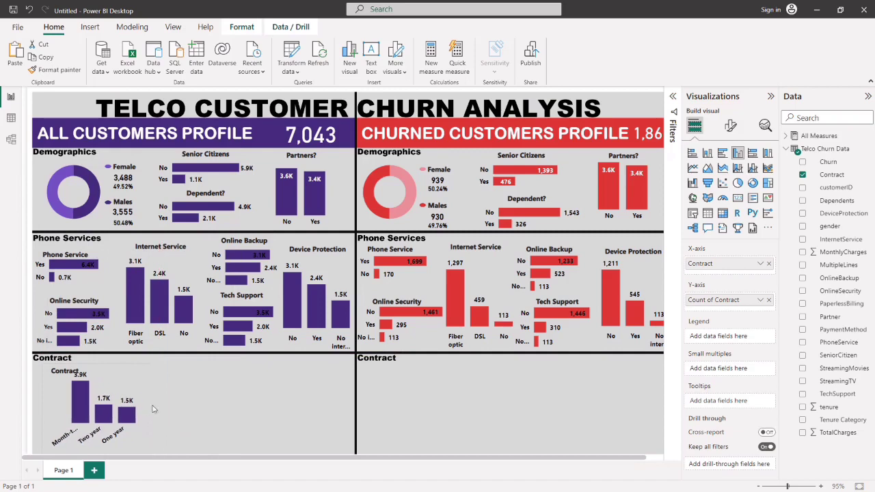
# Convert the Contract column chart to a funnel chart, shift it to the section's left edge and widen it.
pyautogui.click(707, 183)
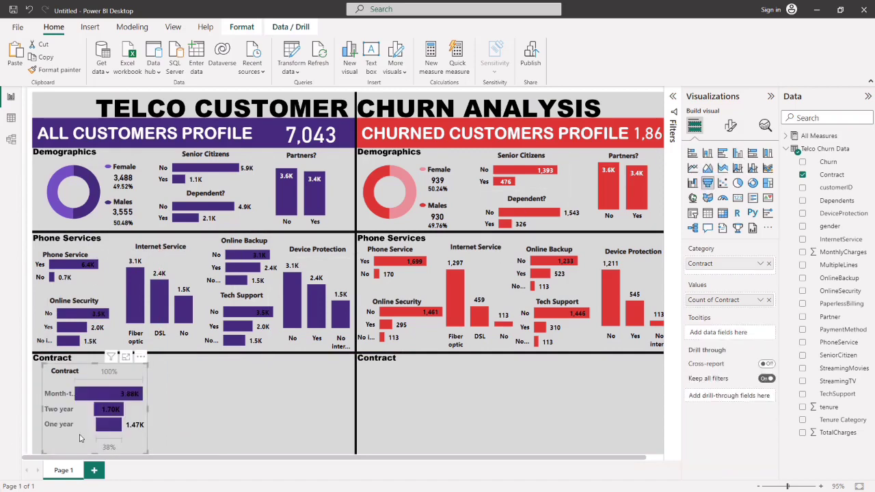
pyautogui.moveTo(79, 438); pyautogui.dragTo(69, 439)
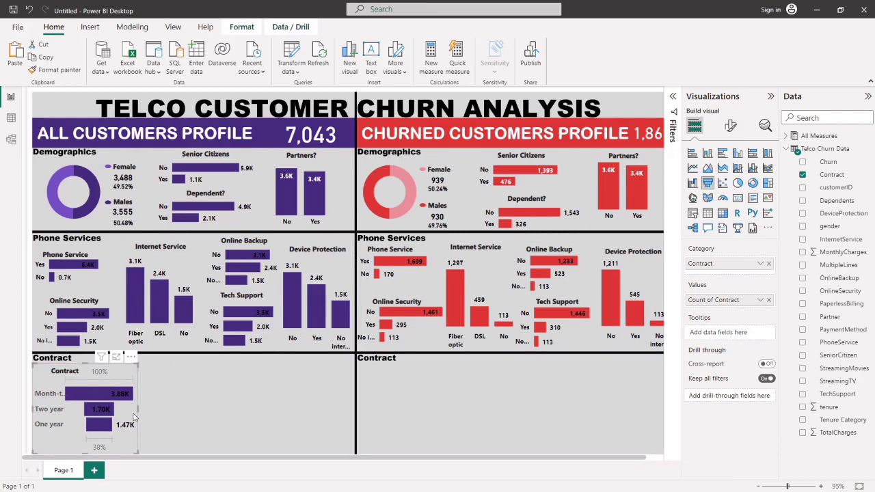
pyautogui.moveTo(140, 409); pyautogui.dragTo(162, 411)
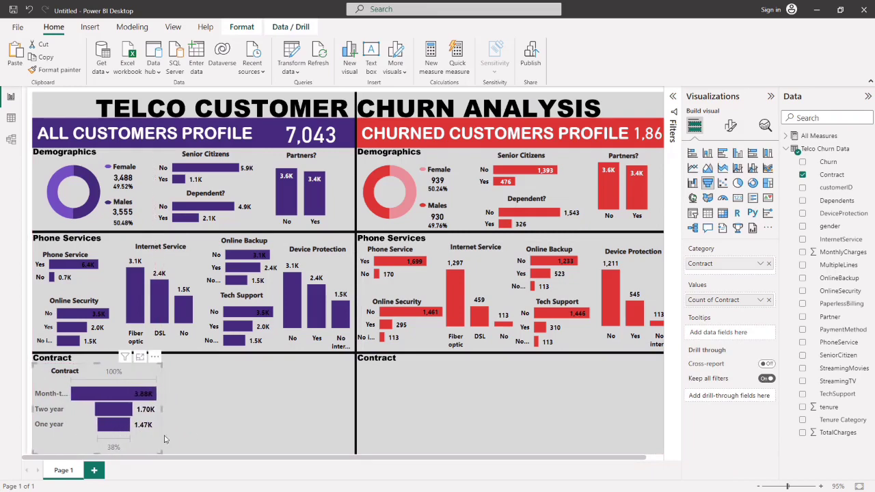
pyautogui.click(183, 430)
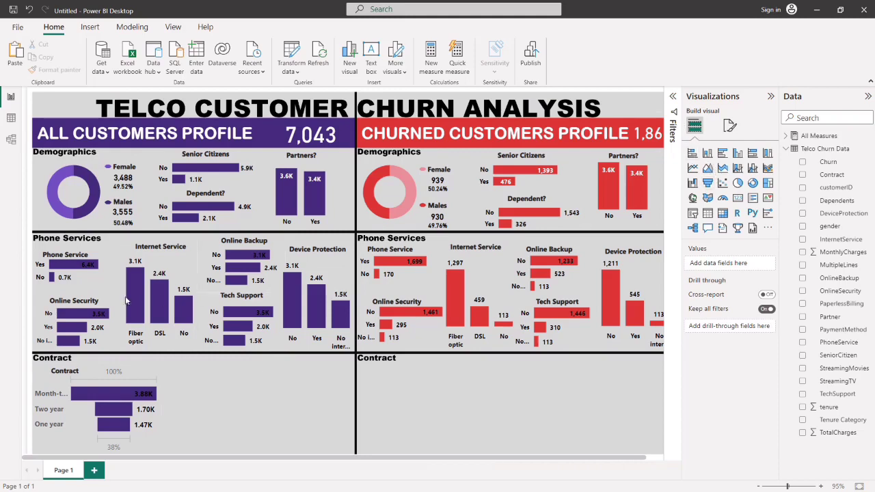
# Duplicate the all-customers Internet Service column chart beside the Contract funnel and clear the copy's X-axis and Y-axis fields.
pyautogui.click(179, 346)
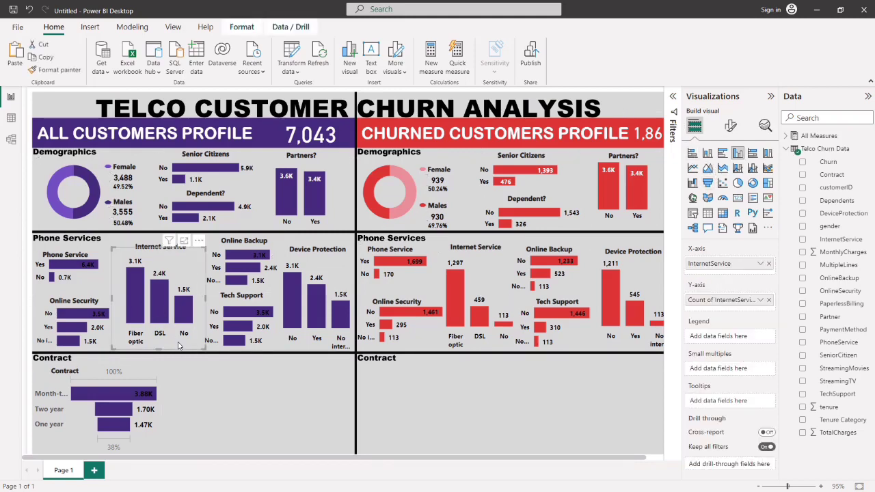
pyautogui.moveTo(194, 401); pyautogui.dragTo(212, 441)
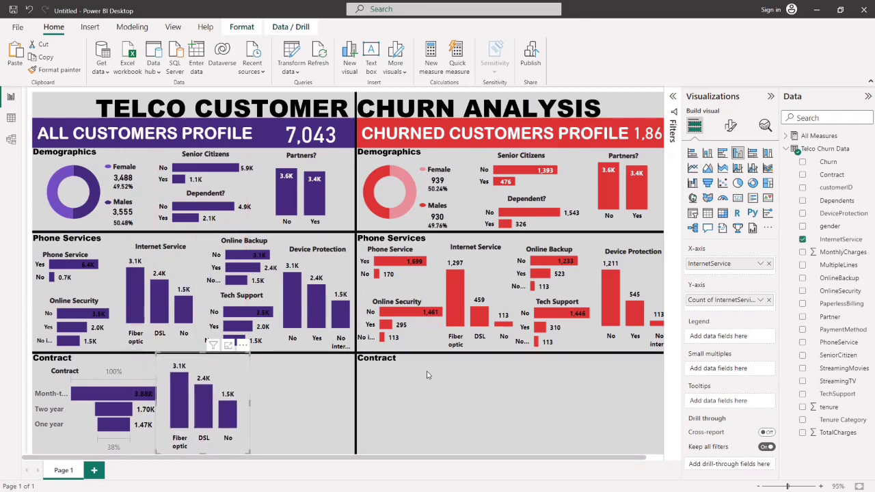
pyautogui.click(769, 264)
pyautogui.click(768, 295)
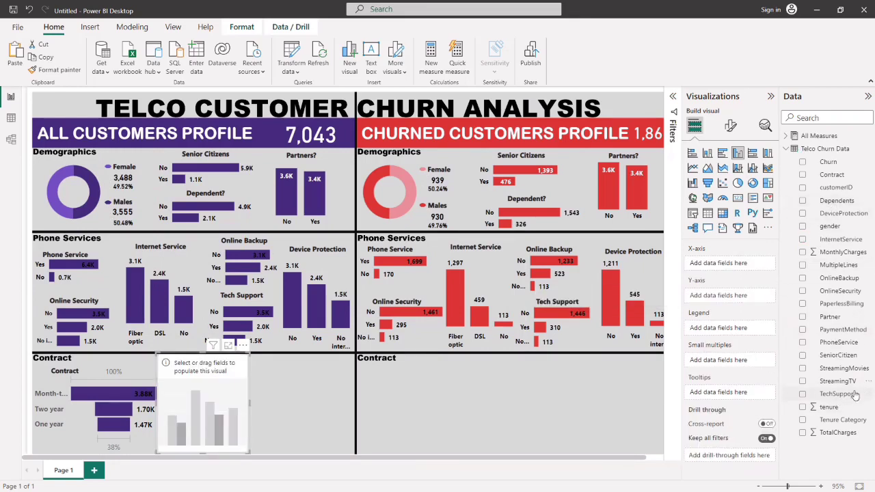
# Plot Tenure Category on the copied chart's X-axis with its count on the Y-axis, and lower the chart's top edge.
pyautogui.moveTo(829, 418); pyautogui.dragTo(730, 266)
pyautogui.moveTo(835, 420); pyautogui.dragTo(735, 305)
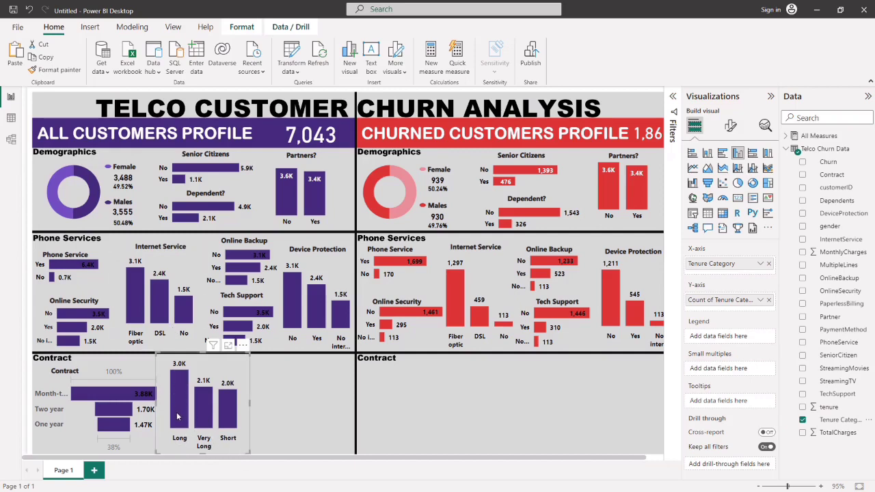
pyautogui.click(307, 397)
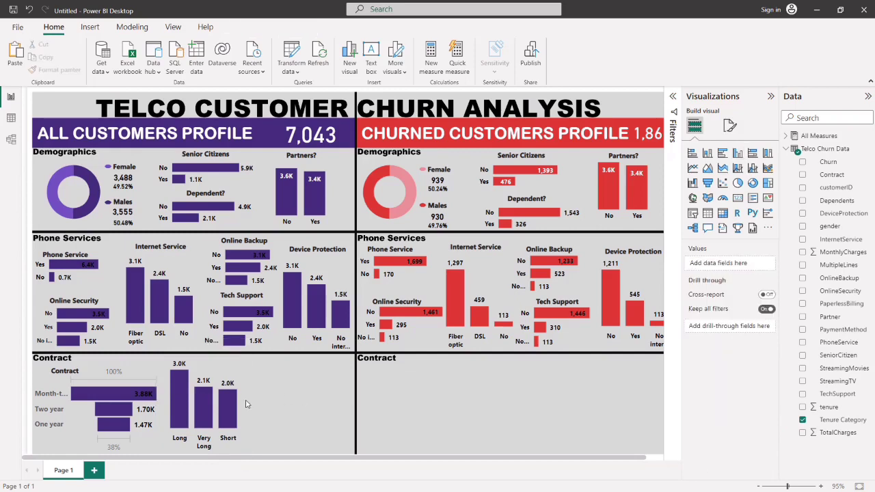
pyautogui.click(209, 355)
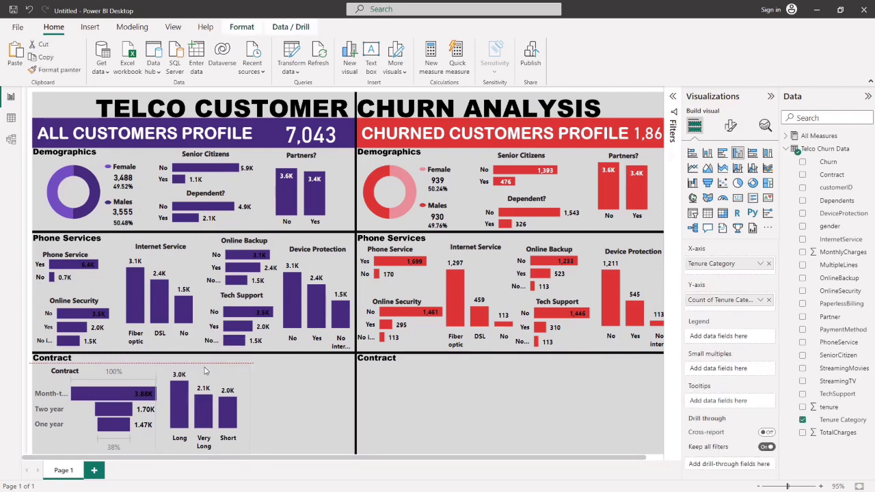
pyautogui.click(123, 364)
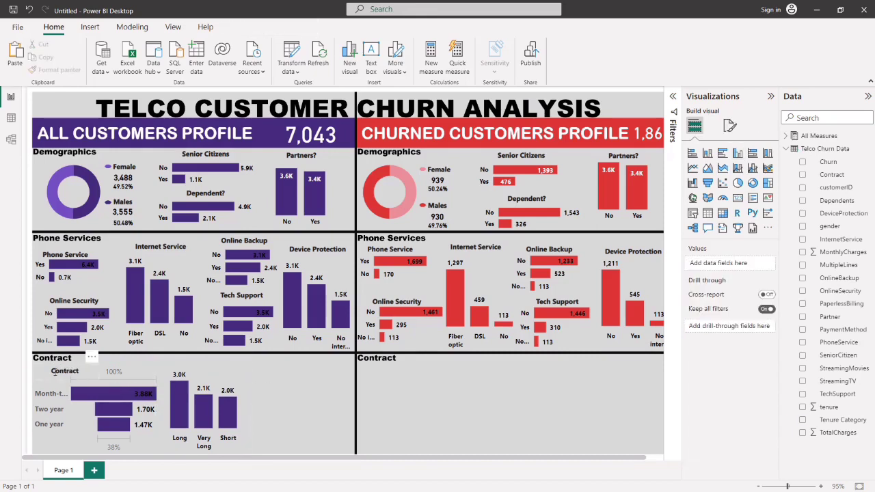
# Copy the small Contract label above the tenure column chart and change its text to "Tenure".
pyautogui.click(54, 381)
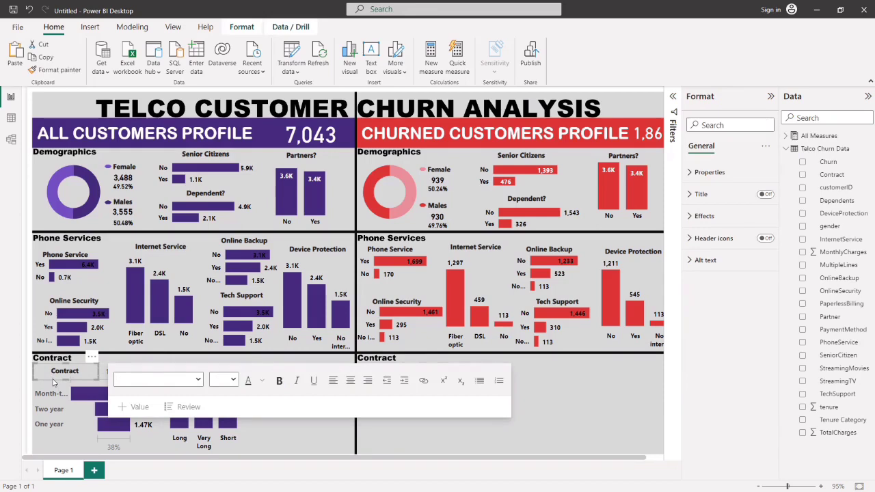
pyautogui.moveTo(55, 384); pyautogui.dragTo(192, 370)
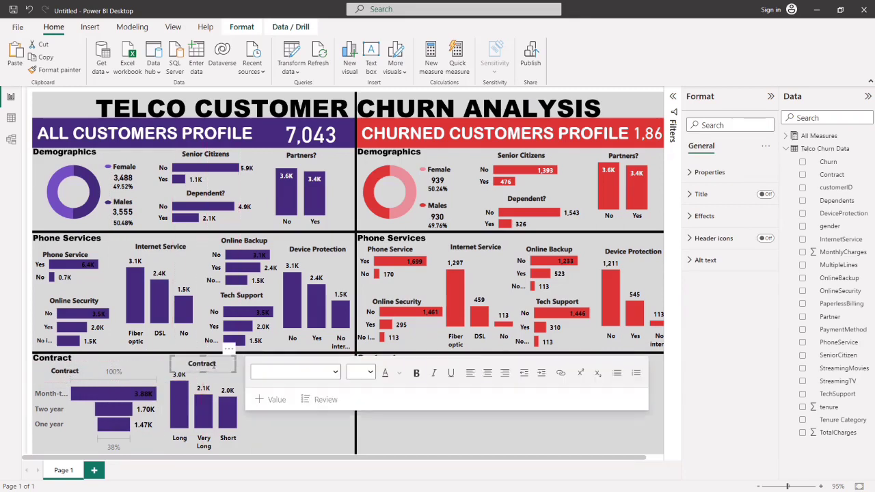
pyautogui.click(213, 365)
pyautogui.hotkey('ctrl', 'a')
pyautogui.press('BackSpace')
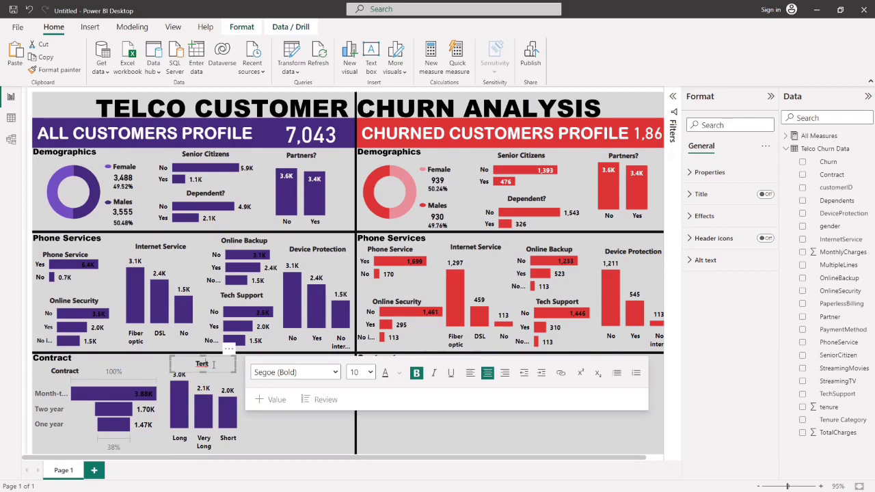
pyautogui.press('BackSpace')
pyautogui.write('nure')
pyautogui.click(294, 443)
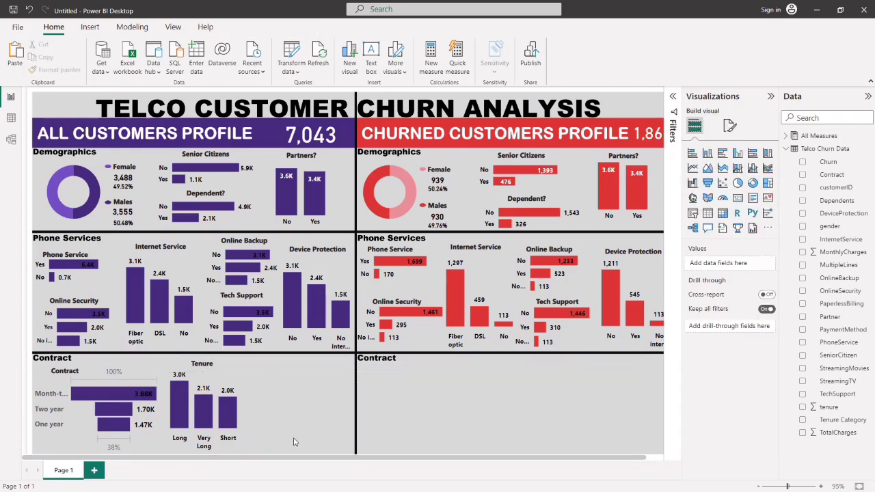
# Duplicate the Tenure column chart to its right and replace its fields with PaymentMethod on the X-axis and Count of PaymentMethod on the Y-axis.
pyautogui.click(241, 422)
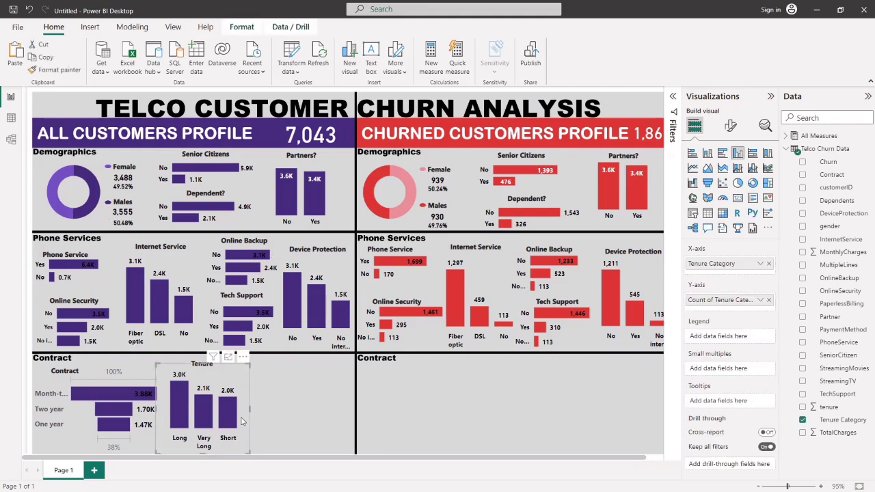
pyautogui.moveTo(241, 422); pyautogui.dragTo(326, 423)
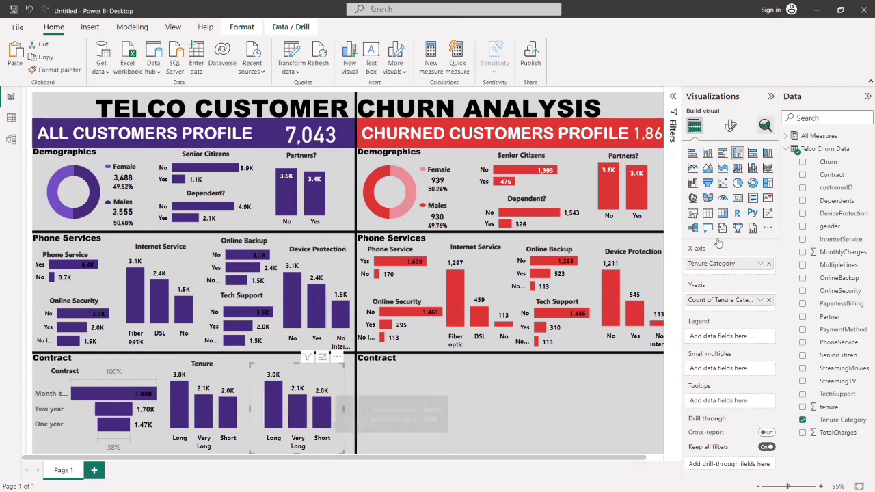
pyautogui.click(768, 264)
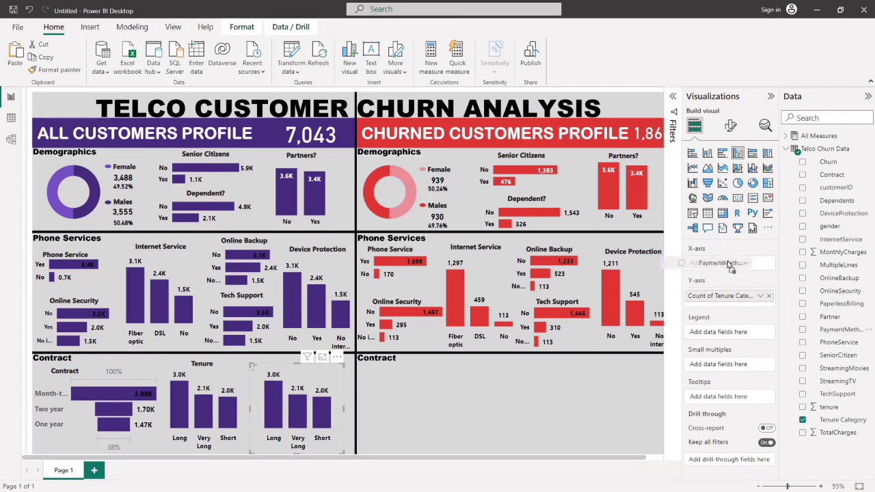
pyautogui.click(803, 329)
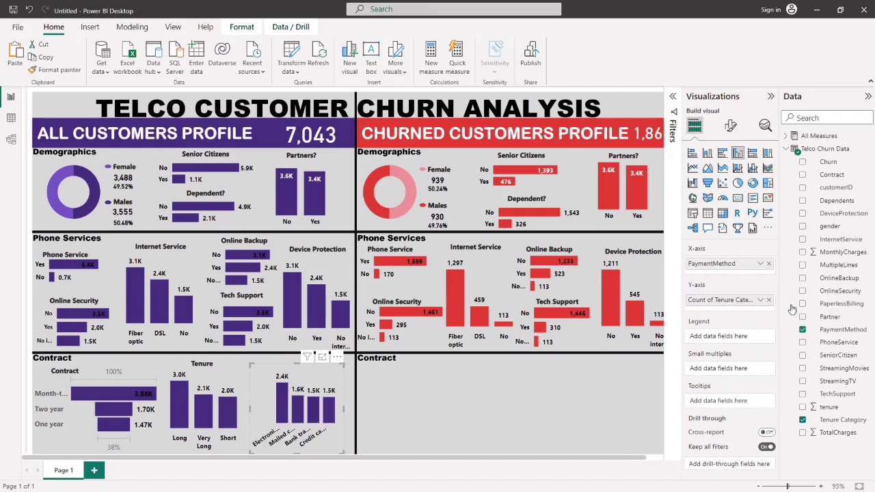
pyautogui.click(768, 299)
pyautogui.moveTo(839, 329); pyautogui.dragTo(725, 302)
pyautogui.click(394, 389)
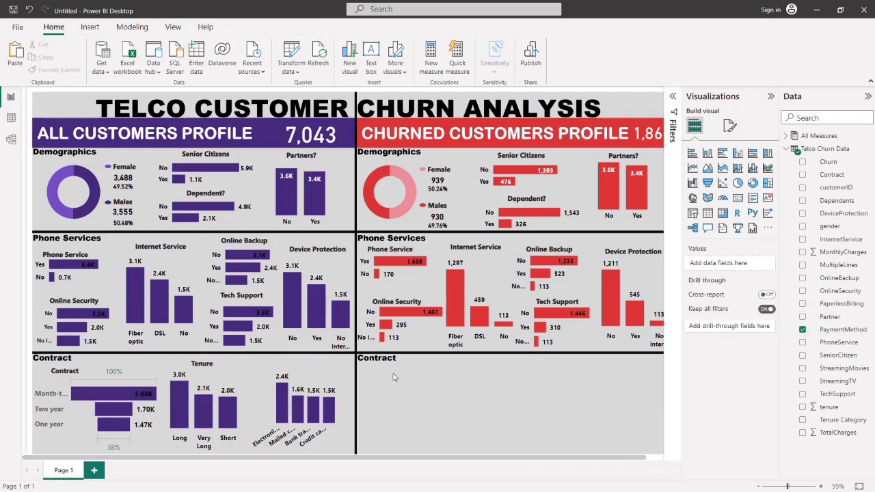
# Widen the PaymentMethod column chart on both sides and raise its top edge within the Contract section.
pyautogui.click(251, 409)
pyautogui.moveTo(251, 408)
pyautogui.mouseDown()
pyautogui.moveTo(238, 408)
pyautogui.moveTo(248, 413)
pyautogui.mouseUp()
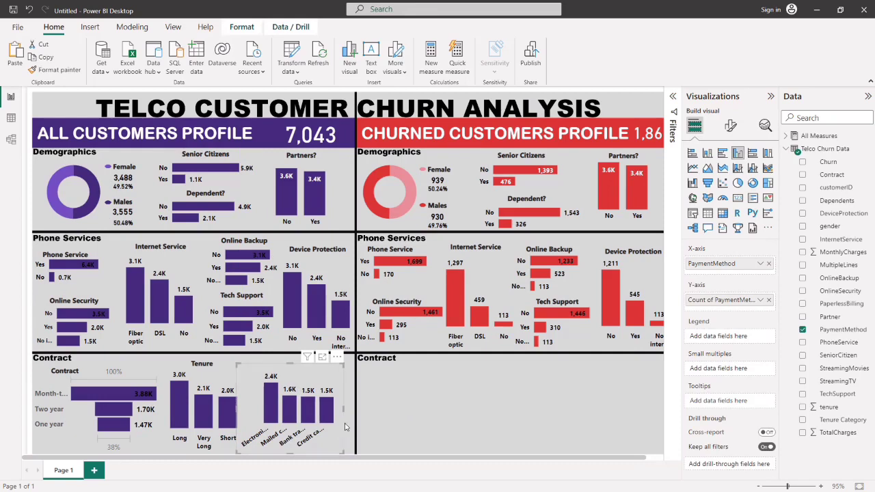
pyautogui.moveTo(345, 410); pyautogui.dragTo(356, 413)
pyautogui.moveTo(298, 364); pyautogui.dragTo(299, 355)
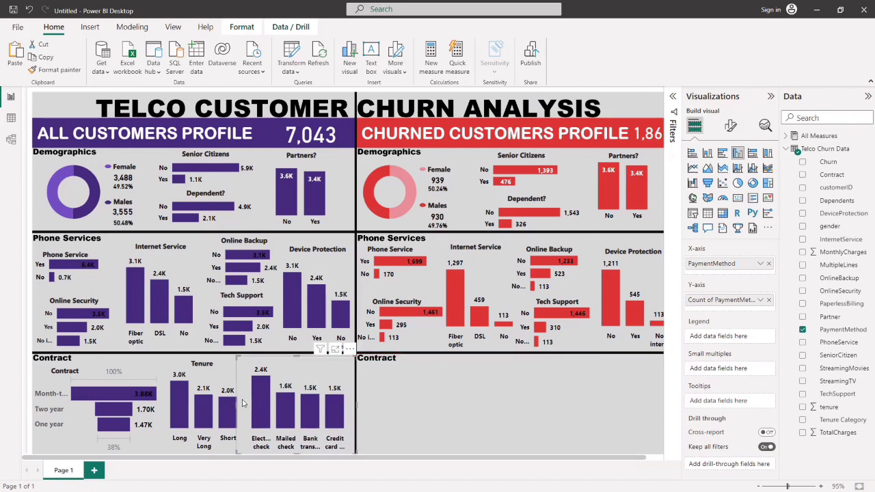
# Try enlarging the PaymentMethod column chart over the neighbouring charts and across into the churned customers section.
pyautogui.moveTo(237, 407); pyautogui.dragTo(212, 410)
pyautogui.moveTo(288, 438)
pyautogui.mouseDown()
pyautogui.moveTo(296, 417)
pyautogui.moveTo(288, 429)
pyautogui.mouseUp()
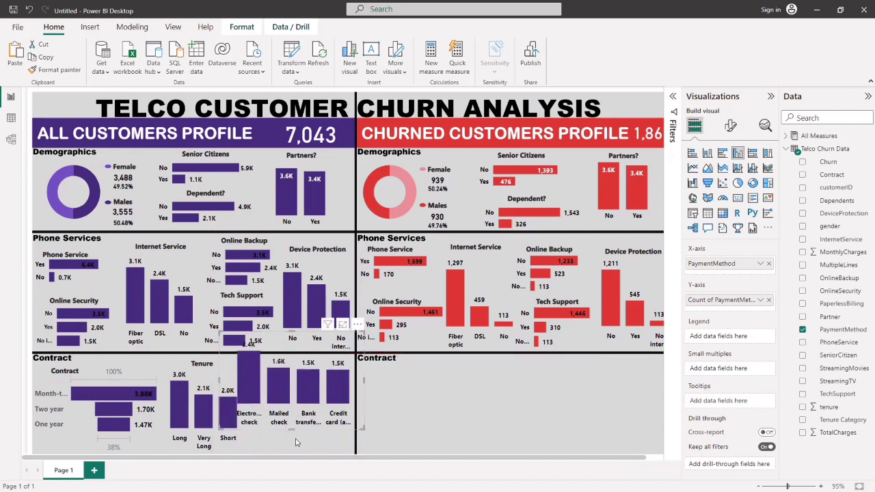
pyautogui.click(296, 442)
pyautogui.click(296, 429)
pyautogui.moveTo(296, 429); pyautogui.dragTo(298, 449)
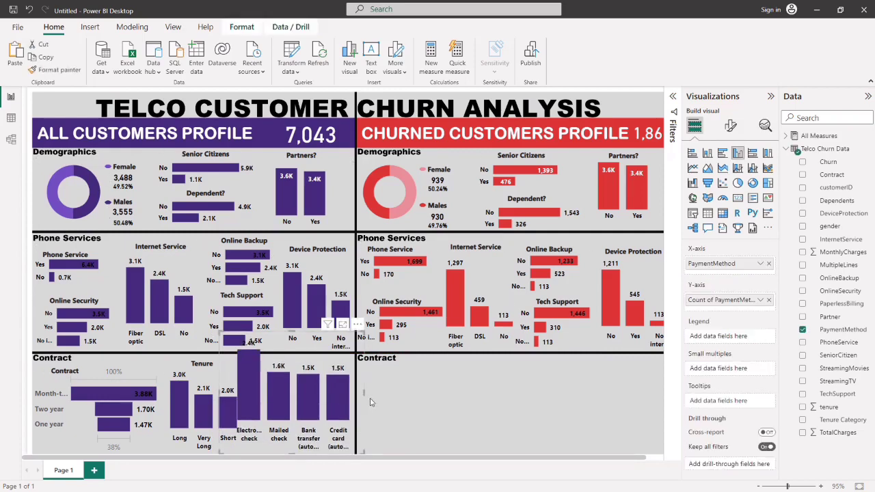
pyautogui.moveTo(365, 395); pyautogui.dragTo(475, 395)
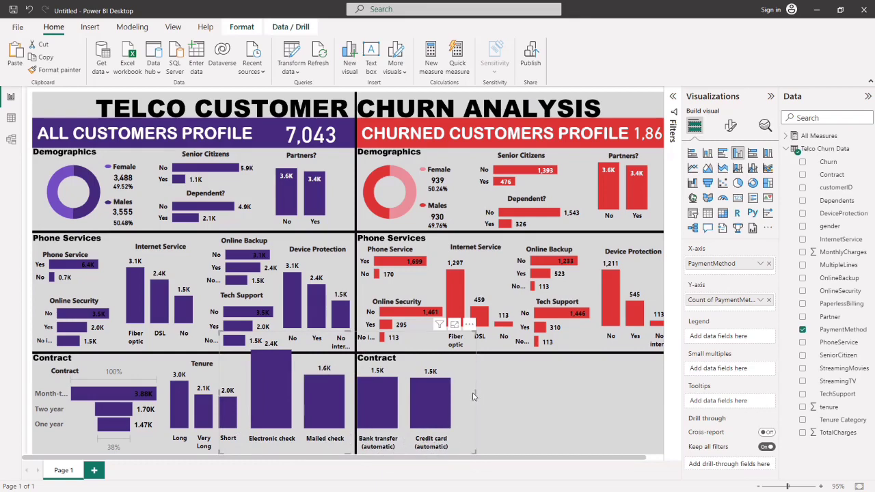
# Reduce the PaymentMethod column chart's width and height to fit between the Tenure chart and the centre divider.
pyautogui.moveTo(476, 393); pyautogui.dragTo(339, 410)
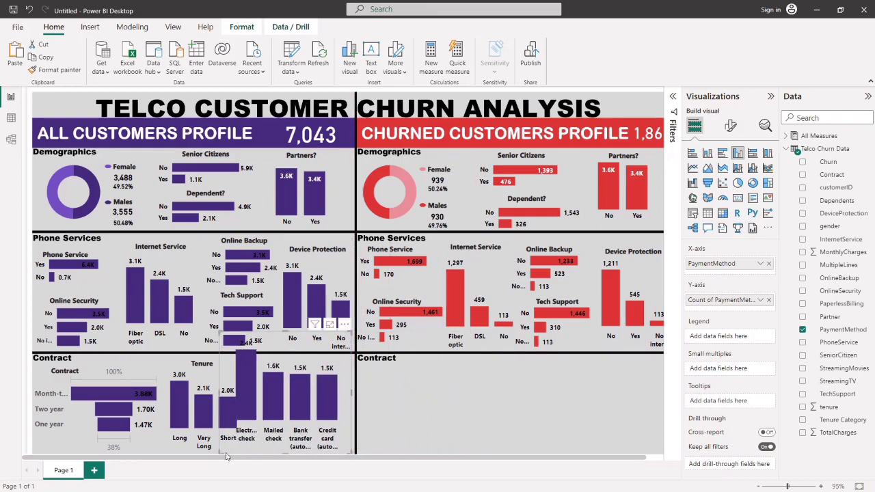
pyautogui.moveTo(219, 452); pyautogui.dragTo(236, 452)
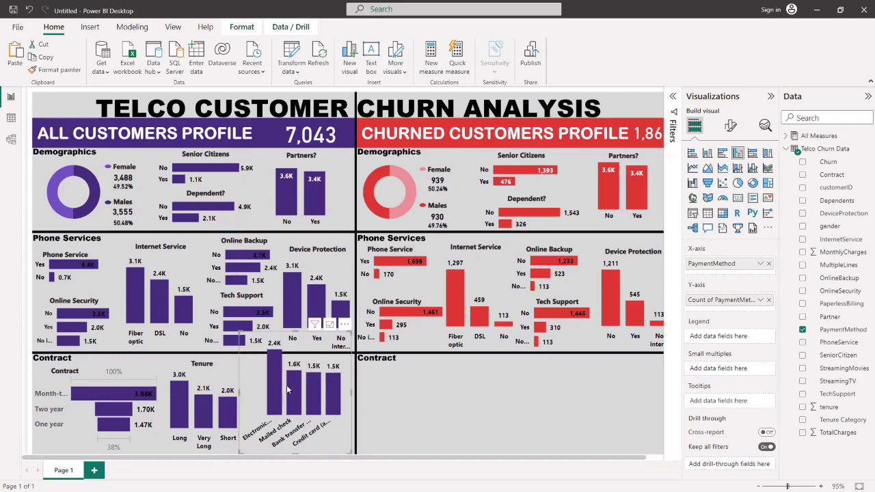
pyautogui.moveTo(295, 334); pyautogui.dragTo(298, 388)
pyautogui.moveTo(328, 448); pyautogui.dragTo(330, 448)
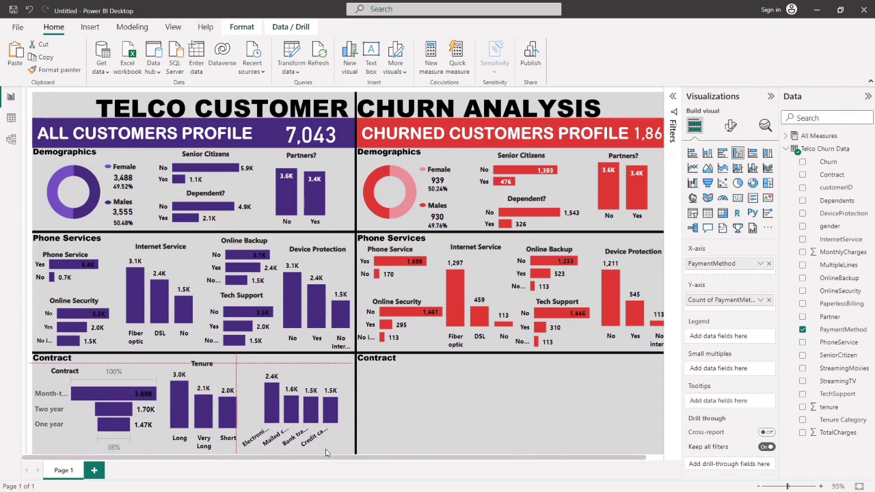
# Copy the Tenure label above the PaymentMethod column chart and change its text to "Payment Type".
pyautogui.click(205, 375)
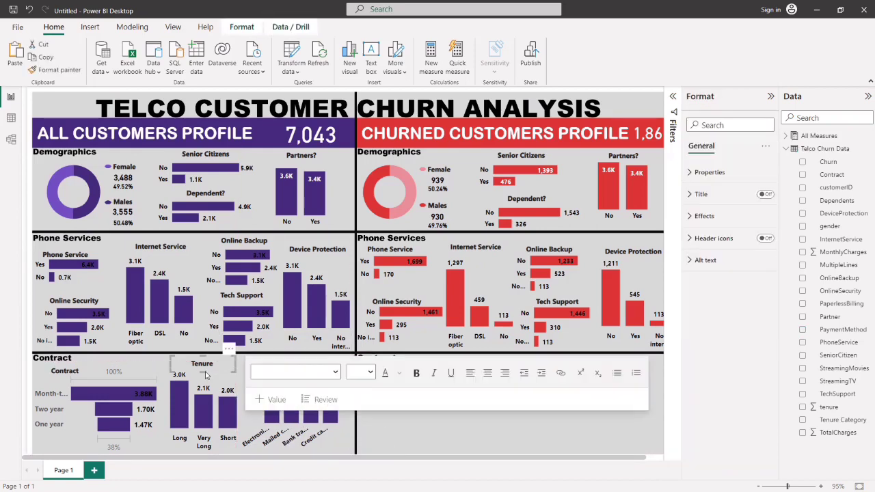
pyautogui.moveTo(208, 375); pyautogui.dragTo(305, 377)
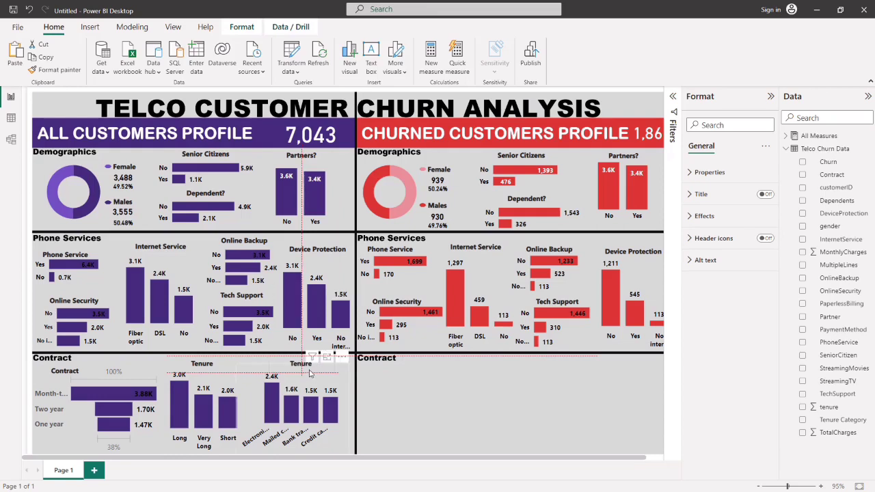
pyautogui.click(306, 363)
pyautogui.press('BackSpace')
pyautogui.press('BackSpace')
pyautogui.press('BackSpace')
pyautogui.press('BackSpace')
pyautogui.press('BackSpace')
pyautogui.write('Pa')
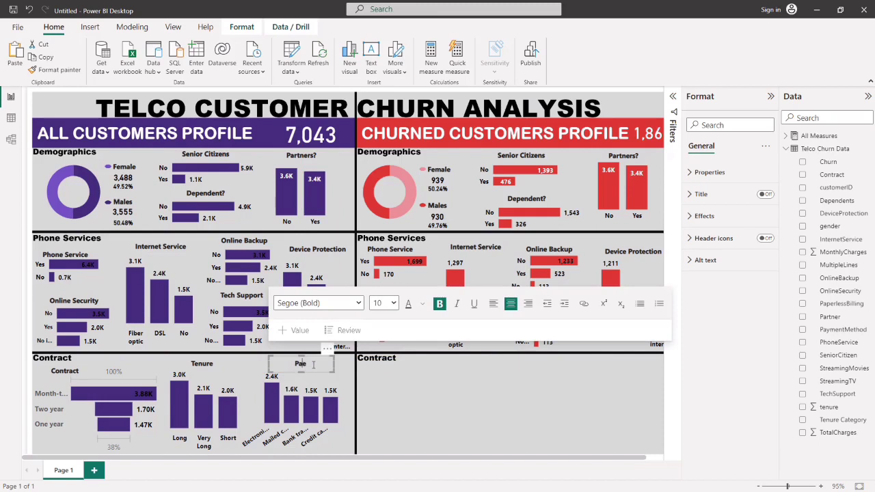
pyautogui.write('yment Type')
pyautogui.click(438, 404)
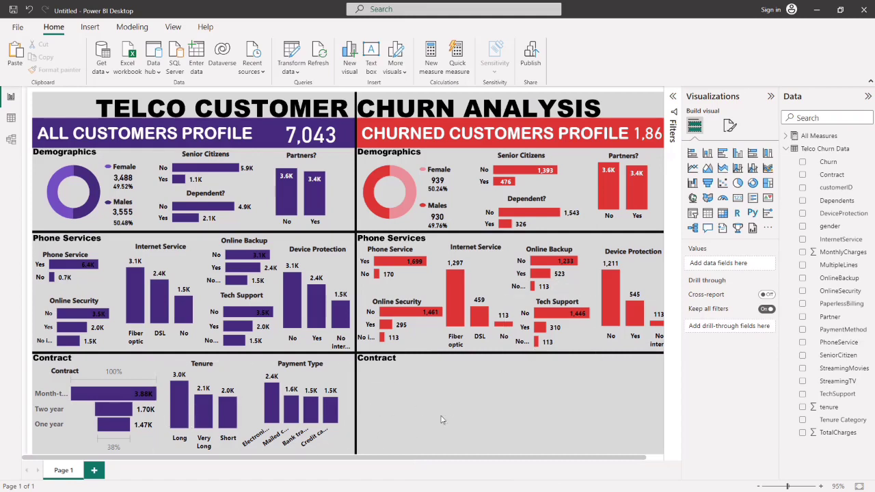
# Copy the Contract funnel chart and its small Contract label into the churned customers Contract section.
pyautogui.click(145, 446)
pyautogui.hotkey('ctrl', 'c')
pyautogui.hotkey('ctrl', 'v')
pyautogui.moveTo(150, 445); pyautogui.dragTo(470, 449)
pyautogui.hscroll(1, 451, 354)
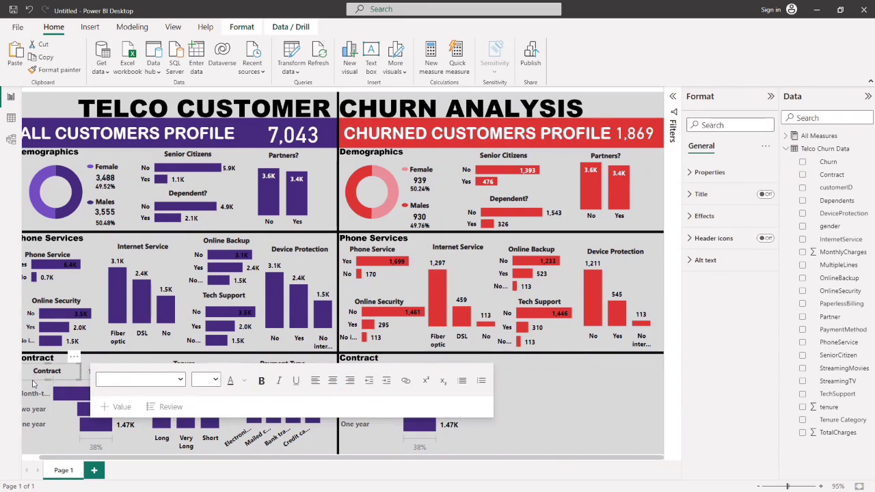
pyautogui.moveTo(36, 388); pyautogui.dragTo(339, 380)
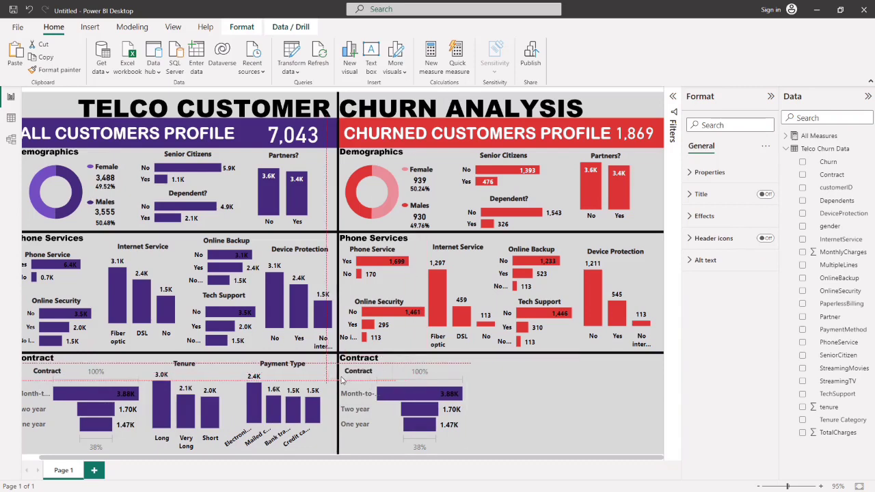
pyautogui.click(529, 409)
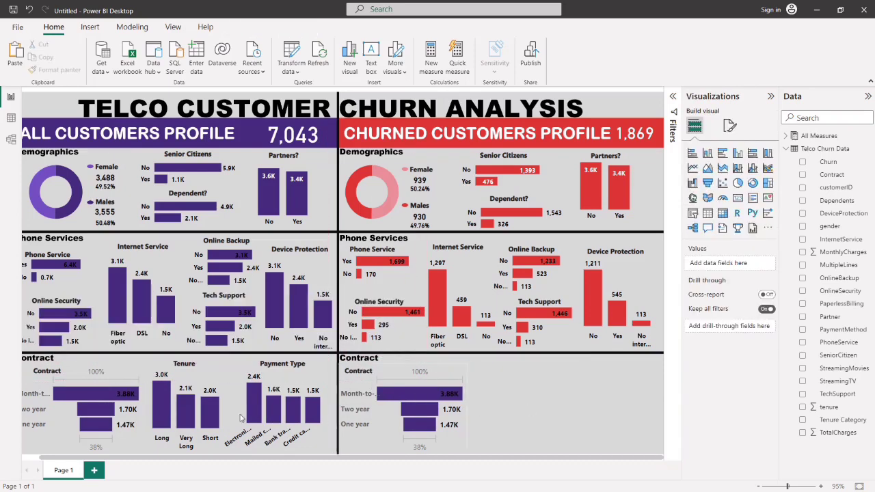
# Copy the Tenure column chart and its Tenure label into the churned customers Contract section beside the funnel chart.
pyautogui.click(148, 443)
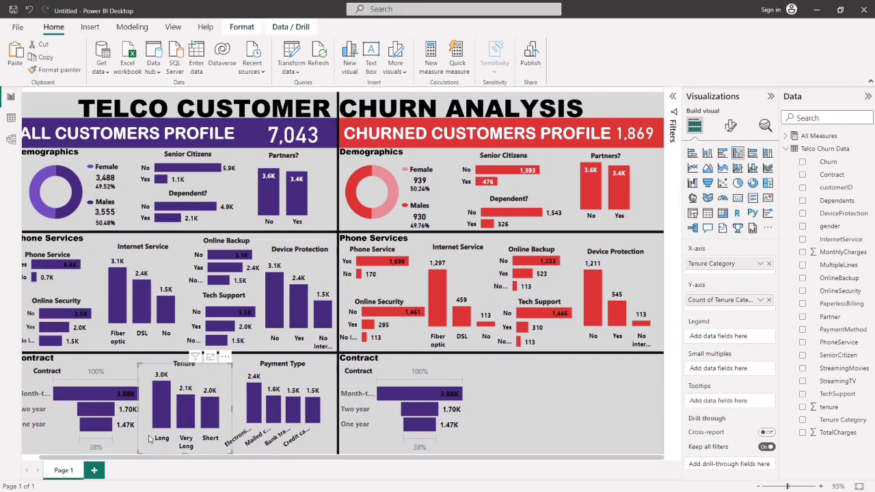
pyautogui.moveTo(149, 443); pyautogui.dragTo(487, 466)
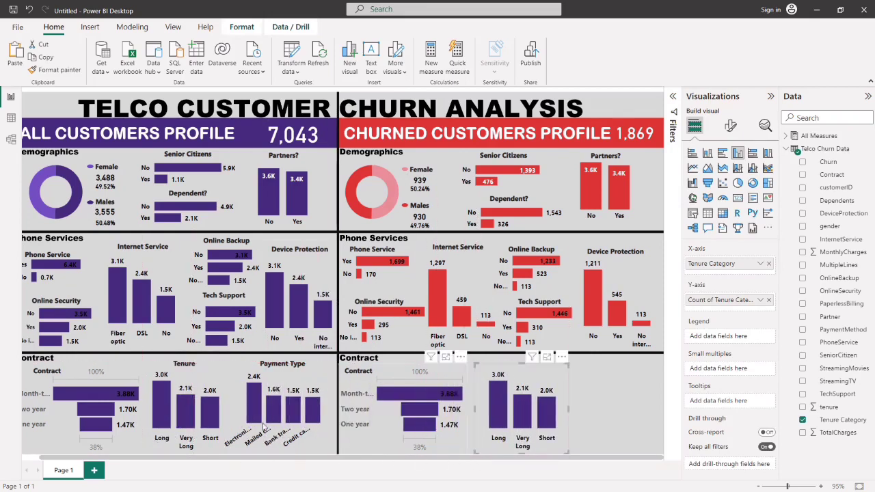
pyautogui.click(179, 374)
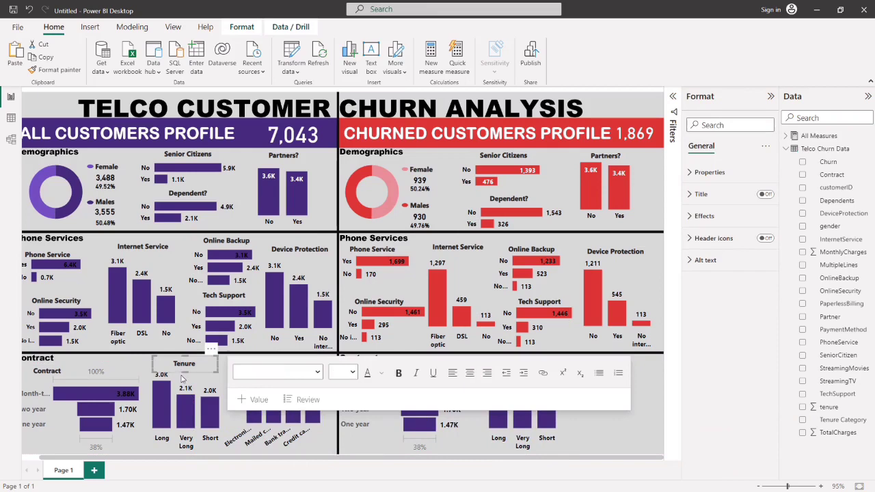
pyautogui.click(176, 376)
pyautogui.moveTo(176, 376); pyautogui.dragTo(506, 376)
# Copy the PaymentMethod column chart into the churned customers Contract section and narrow it to clear the Tenure chart.
pyautogui.click(276, 385)
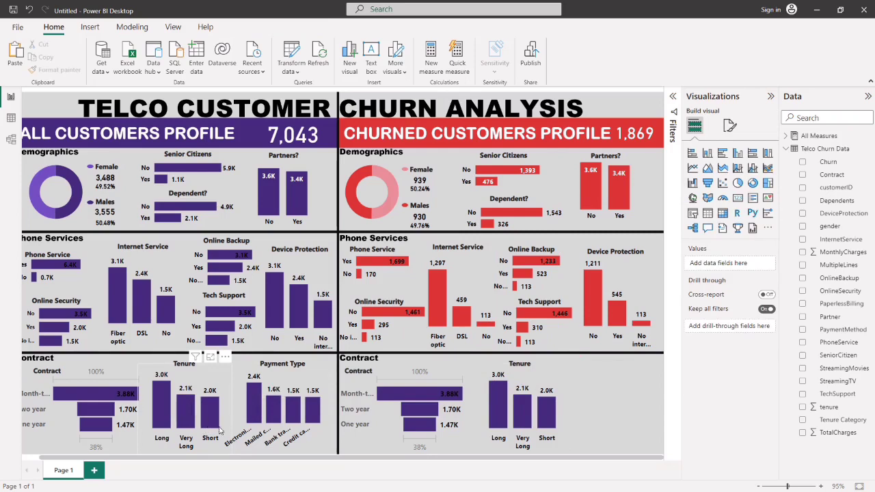
pyautogui.click(242, 401)
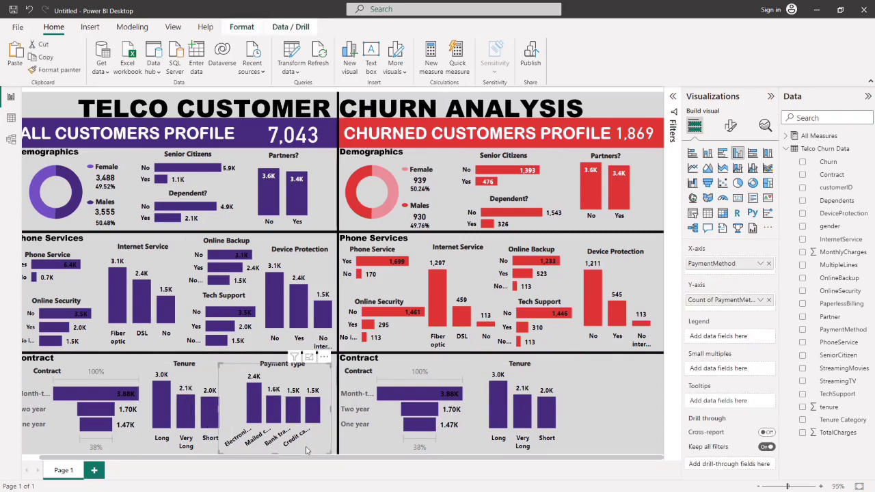
pyautogui.hotkey('ctrl', 'c')
pyautogui.hotkey('ctrl', 'v')
pyautogui.moveTo(306, 450); pyautogui.dragTo(639, 452)
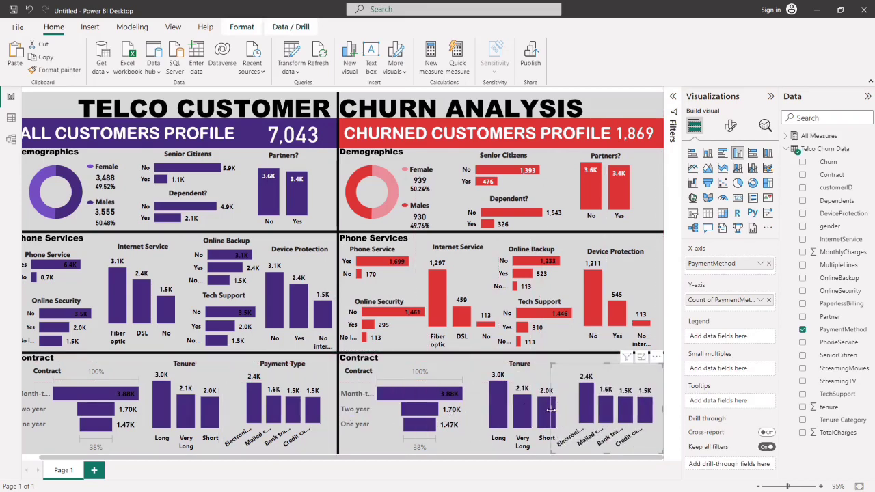
pyautogui.moveTo(551, 409); pyautogui.dragTo(561, 418)
# Copy the Payment Type label above the PaymentMethod column chart in the churned customers section.
pyautogui.click(284, 375)
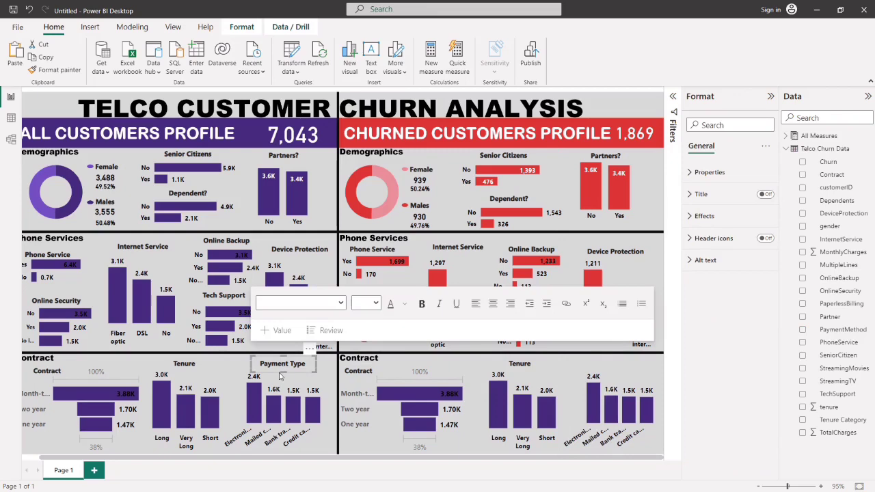
pyautogui.moveTo(280, 378); pyautogui.dragTo(611, 377)
pyautogui.click(592, 369)
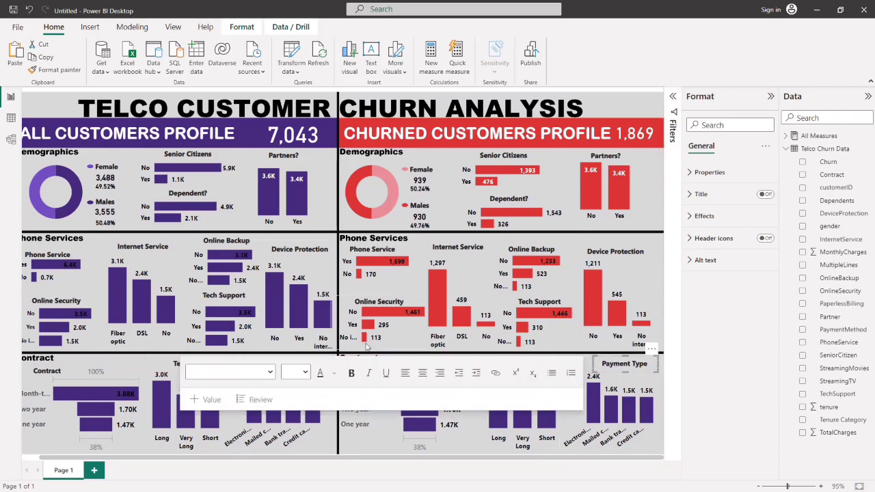
# Replace Count of Contract with the Total Churned Customers measure as the values of the churned customers Contract funnel.
pyautogui.click(369, 445)
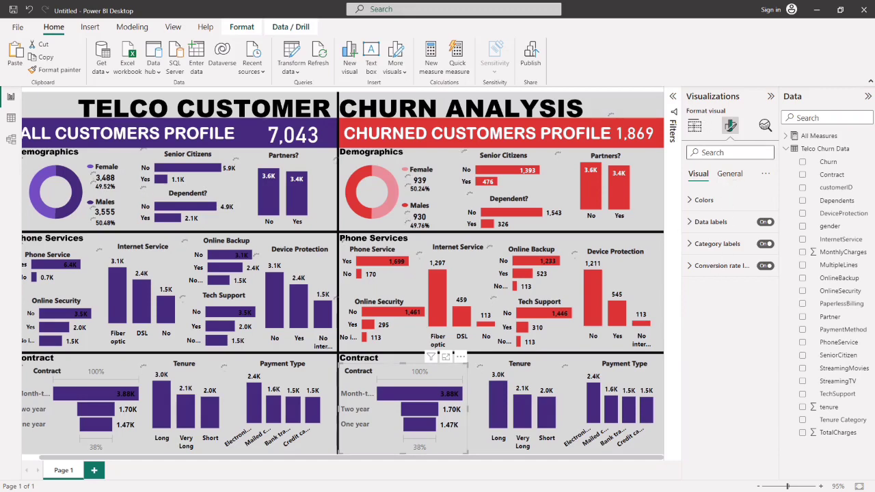
pyautogui.click(695, 126)
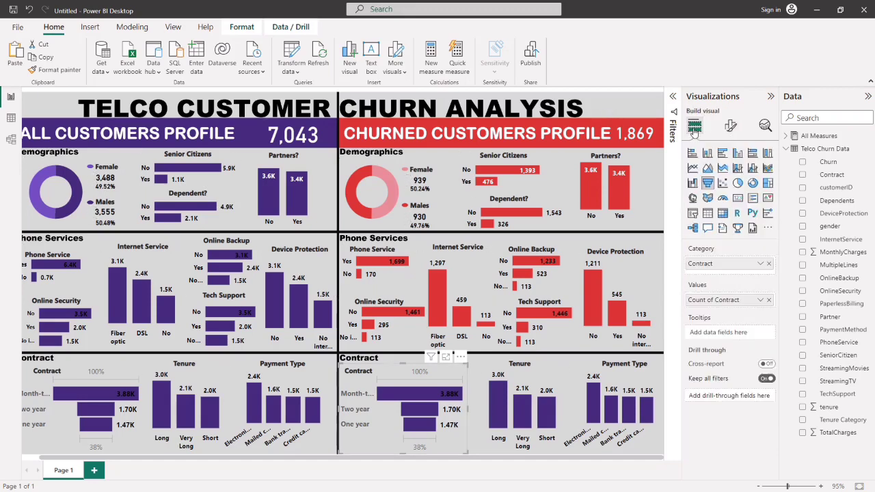
pyautogui.click(768, 300)
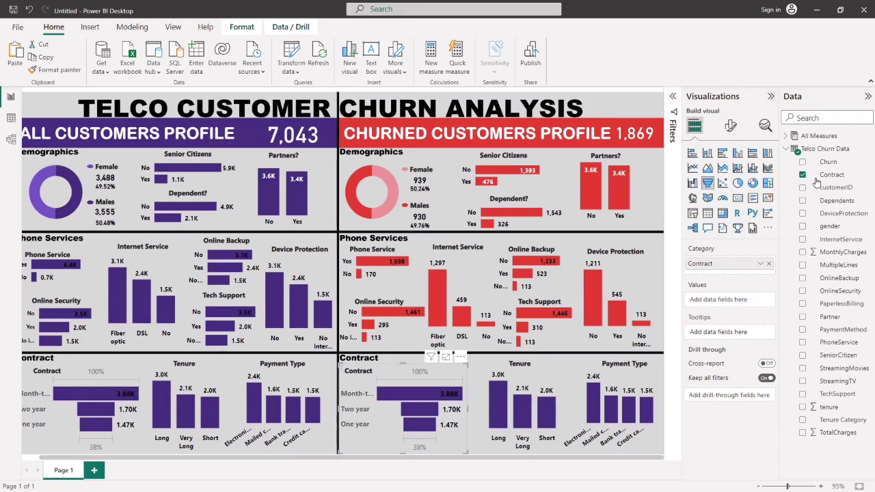
pyautogui.click(786, 148)
pyautogui.click(786, 135)
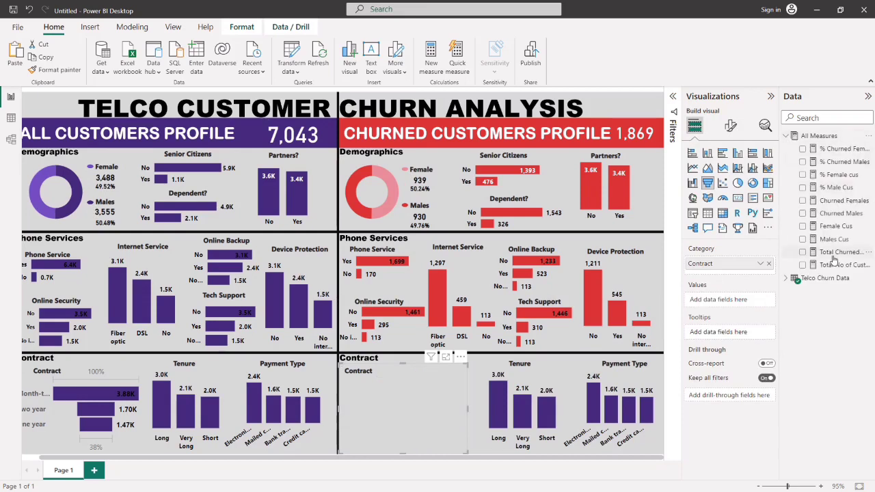
pyautogui.moveTo(834, 253); pyautogui.dragTo(740, 305)
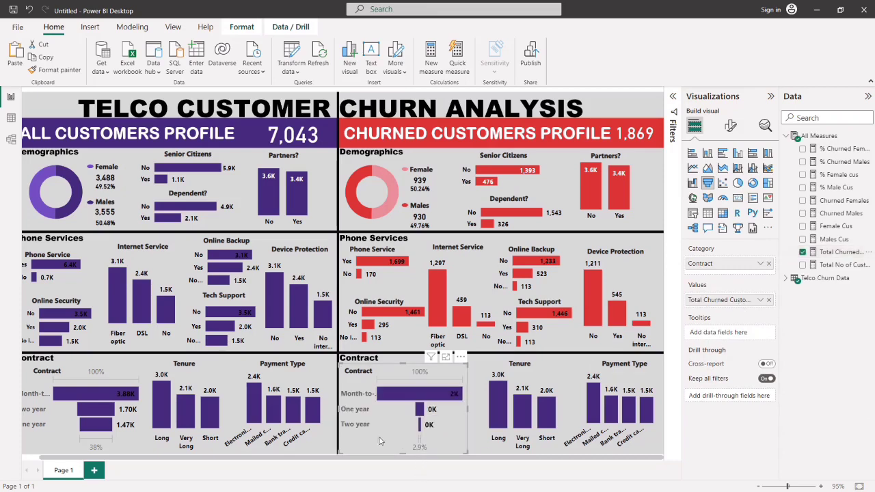
# Set the display units of the churned Contract funnel's data labels to None.
pyautogui.click(730, 126)
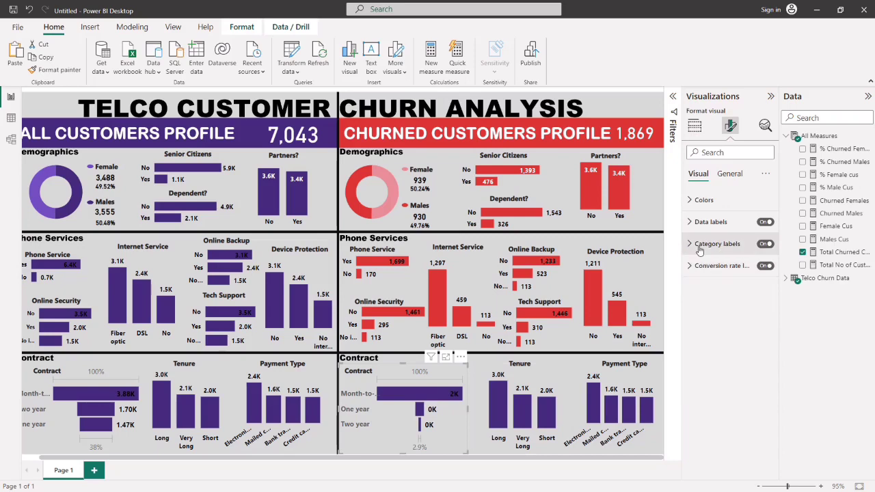
pyautogui.click(691, 223)
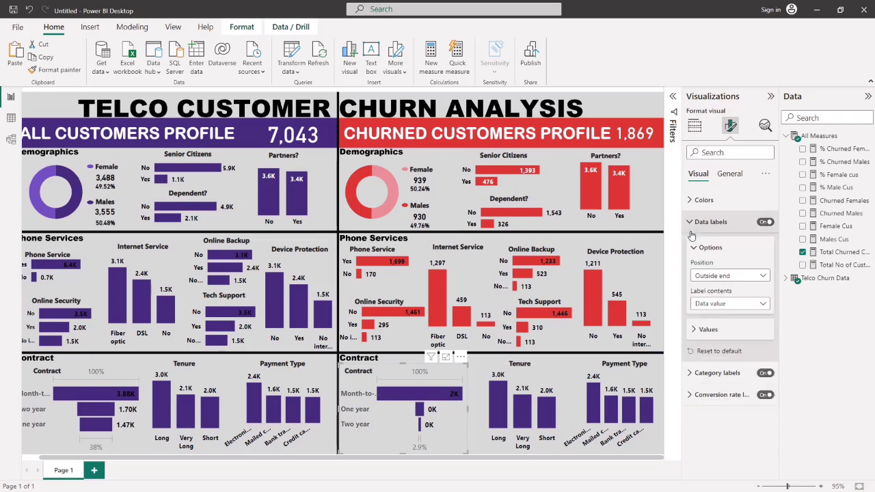
pyautogui.click(729, 307)
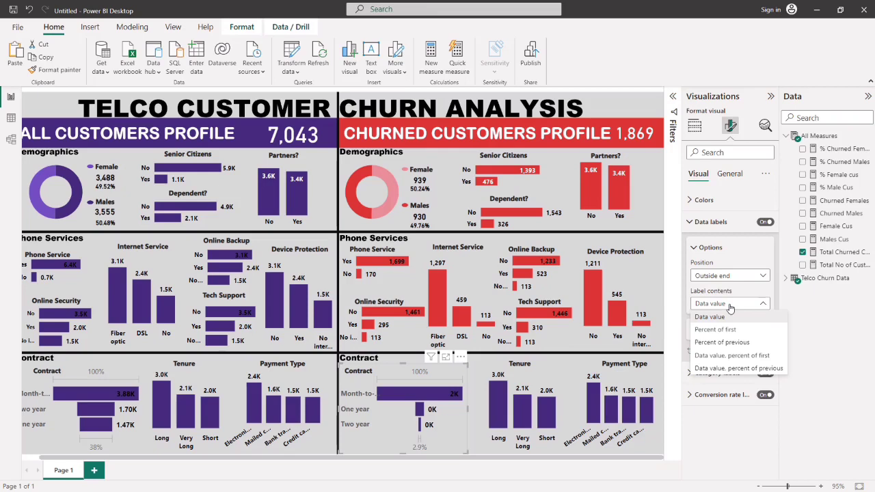
pyautogui.click(730, 308)
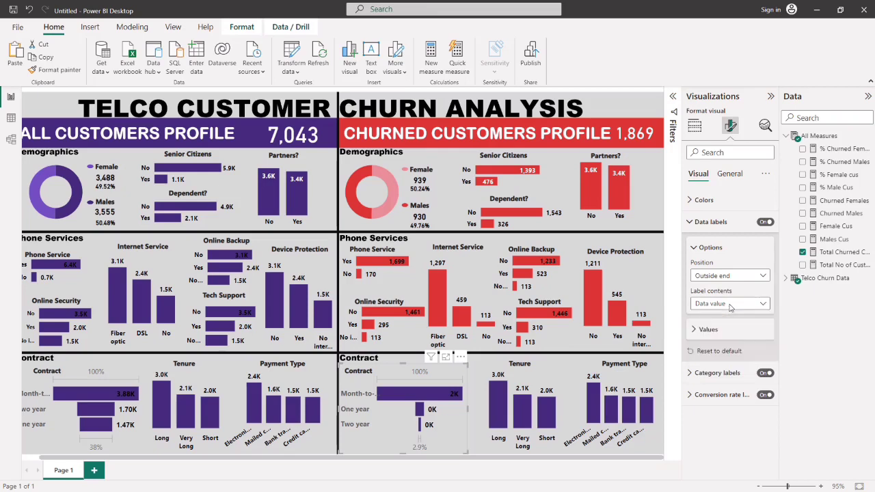
pyautogui.click(711, 330)
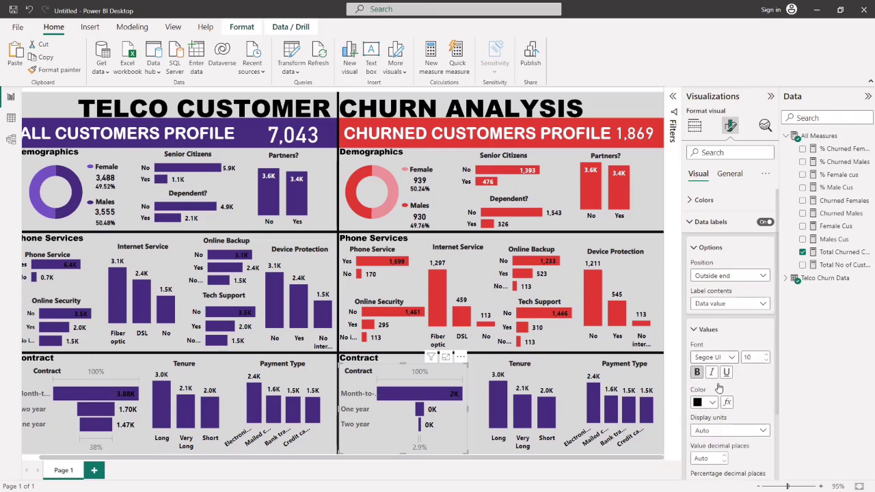
pyautogui.click(729, 431)
pyautogui.click(711, 362)
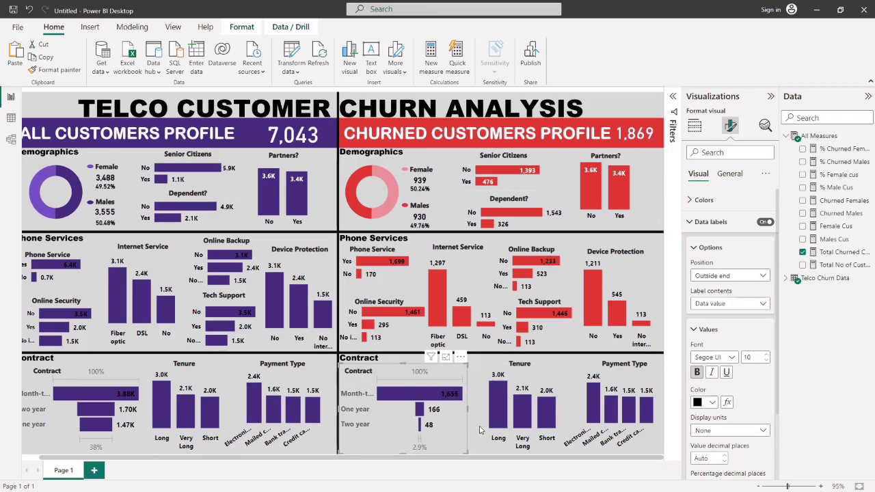
# Try white as the colour of the churned Contract funnel's data label values.
pyautogui.click(704, 199)
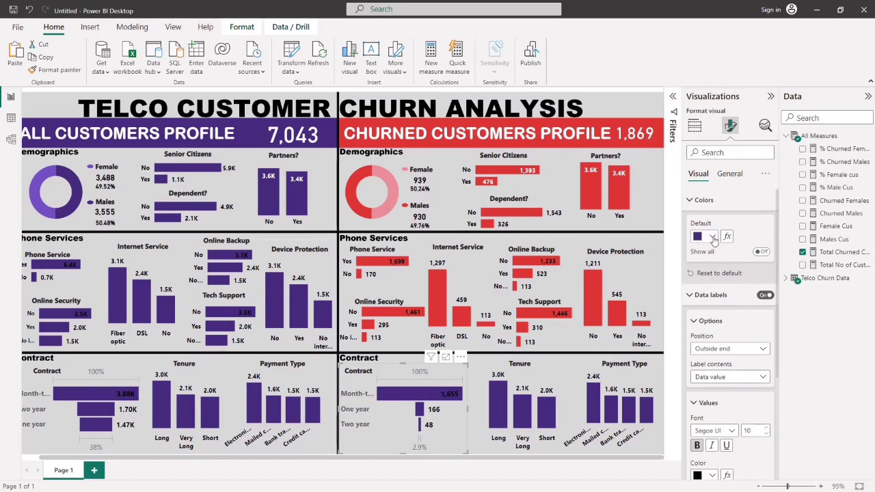
pyautogui.click(704, 199)
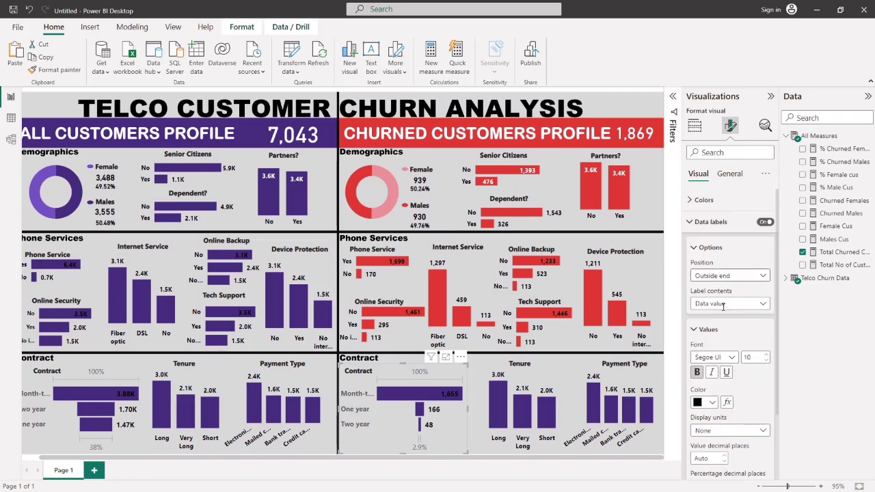
pyautogui.click(712, 402)
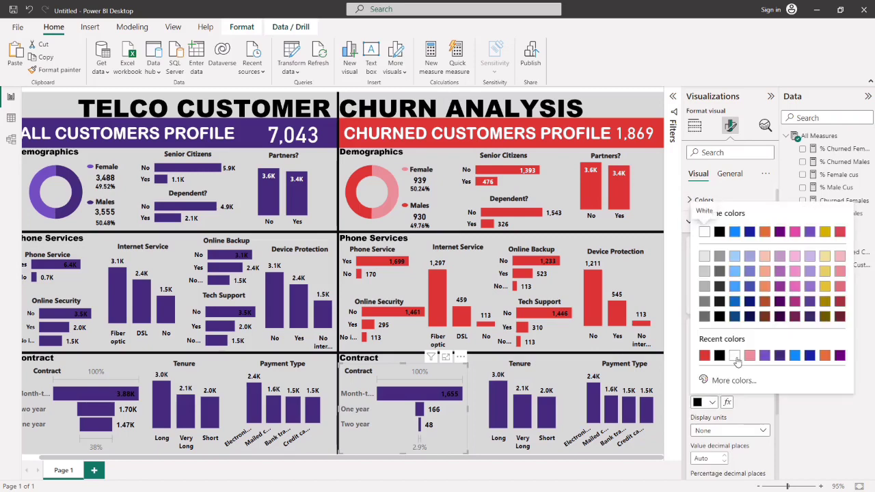
pyautogui.click(734, 356)
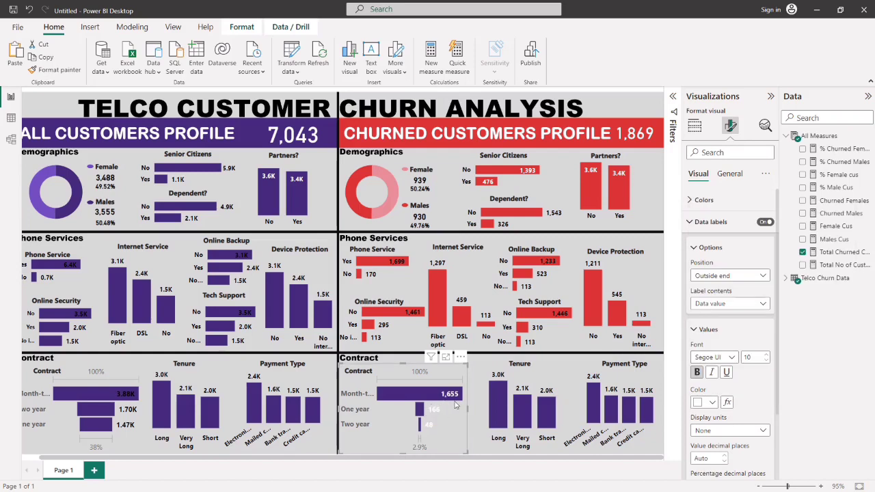
# Set the churned Contract funnel's data label values to a medium grey colour.
pyautogui.click(711, 404)
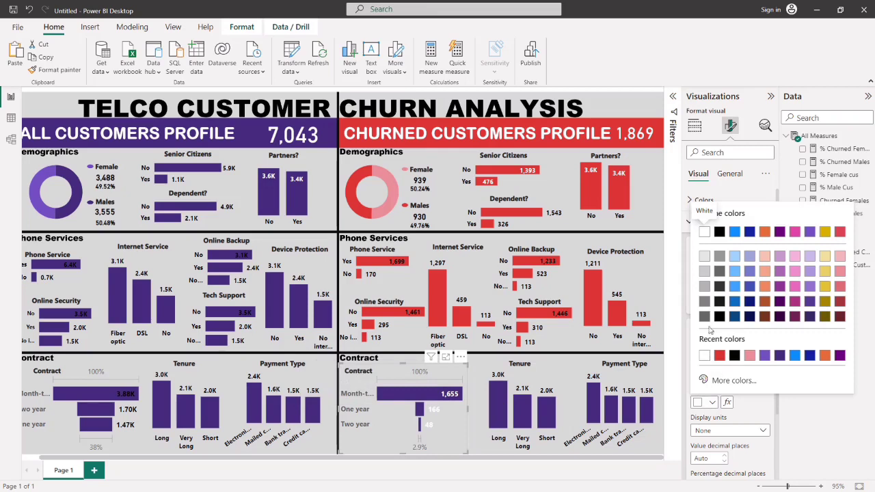
pyautogui.click(707, 302)
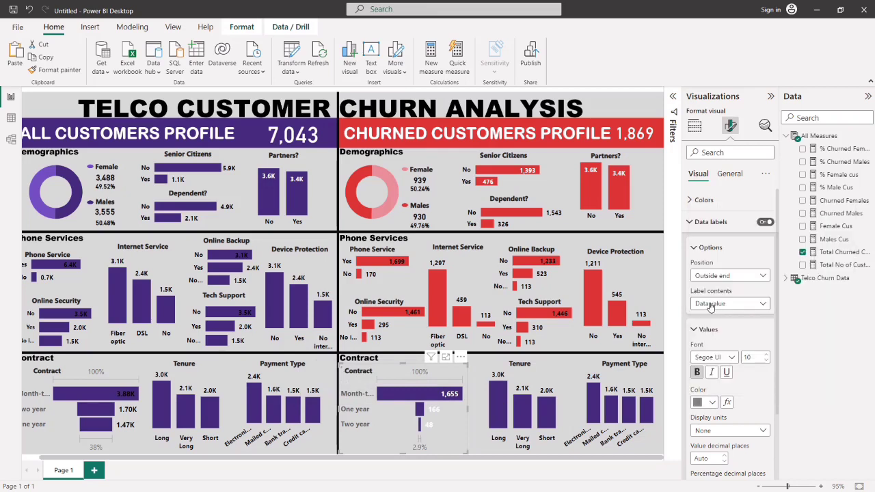
pyautogui.click(476, 439)
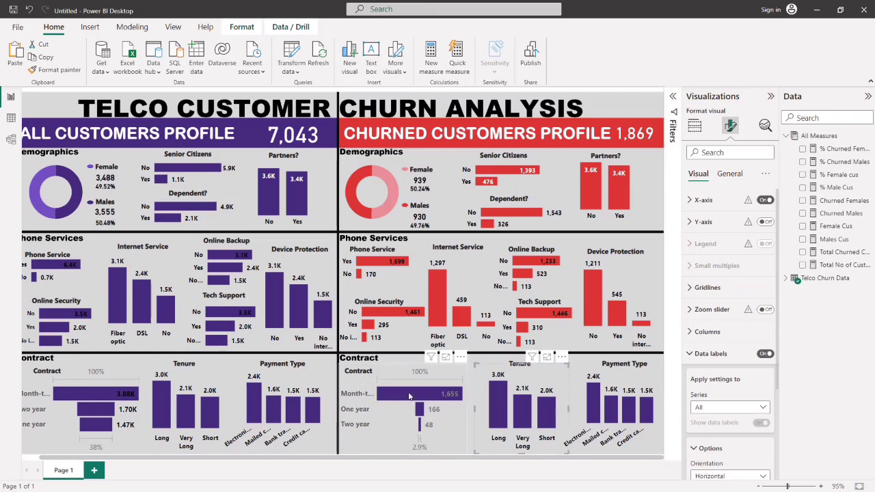
pyautogui.moveTo(454, 402)
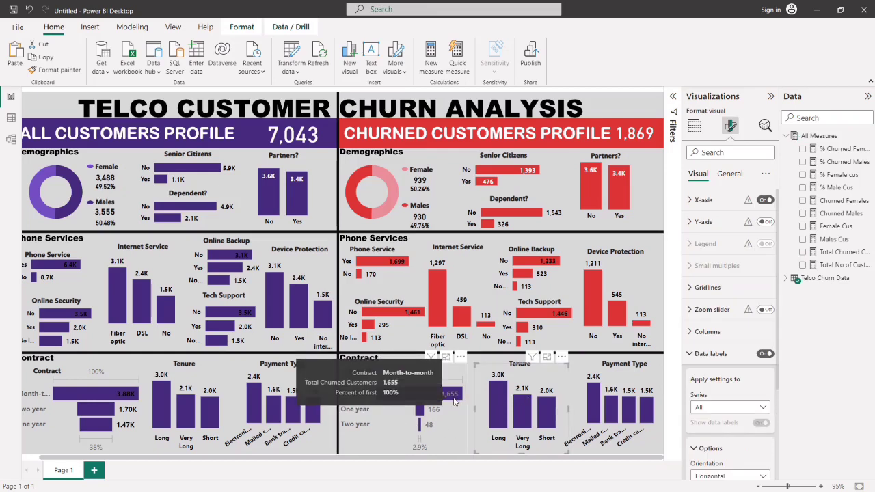
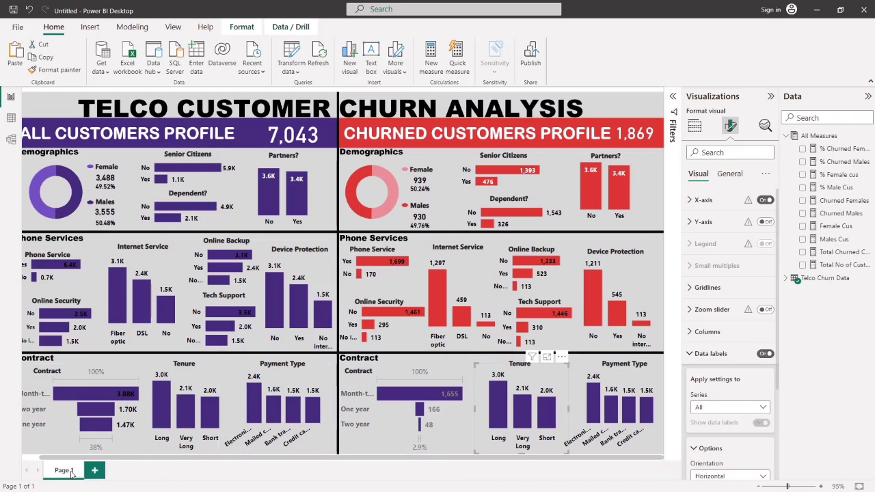
# Rename the report page as "Home Page".
pyautogui.doubleClick(71, 471)
pyautogui.press('BackSpace')
pyautogui.write('me Page')
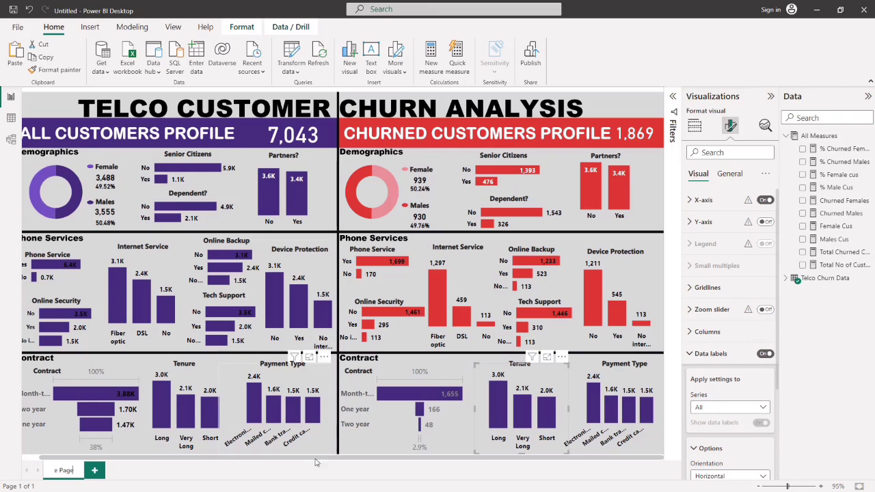
pyautogui.press('Return')
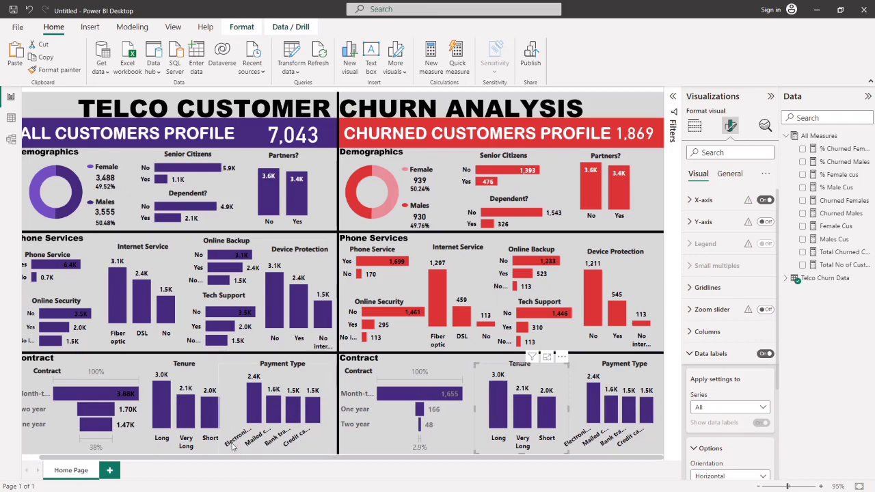
# Set the default bar colour of the churned customers Contract funnel to the red used in that section.
pyautogui.click(399, 415)
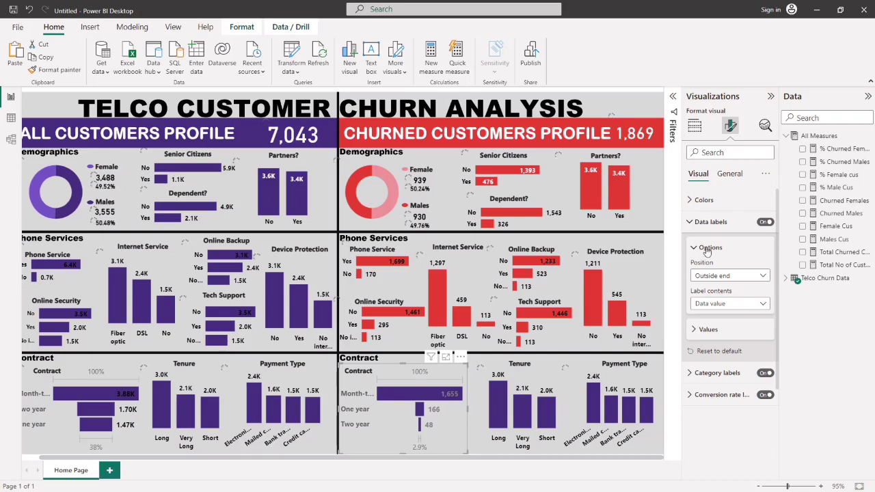
pyautogui.click(704, 201)
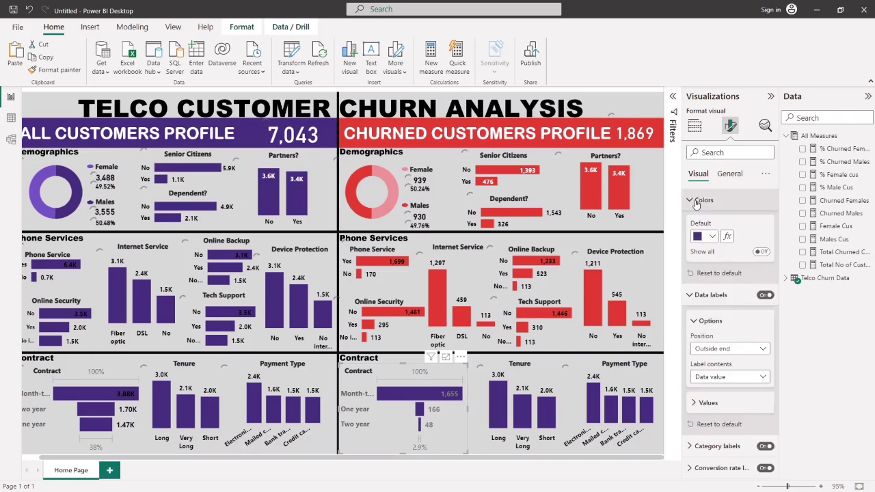
pyautogui.click(712, 239)
pyautogui.click(702, 204)
pyautogui.click(713, 236)
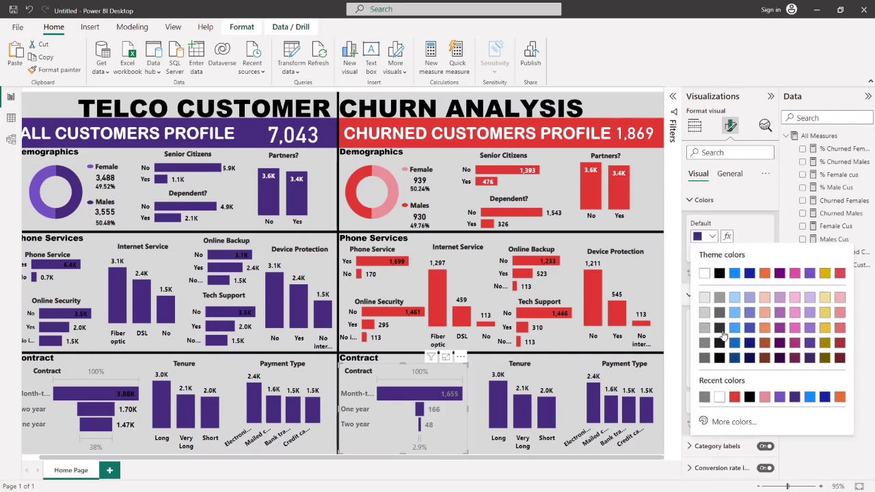
pyautogui.click(733, 398)
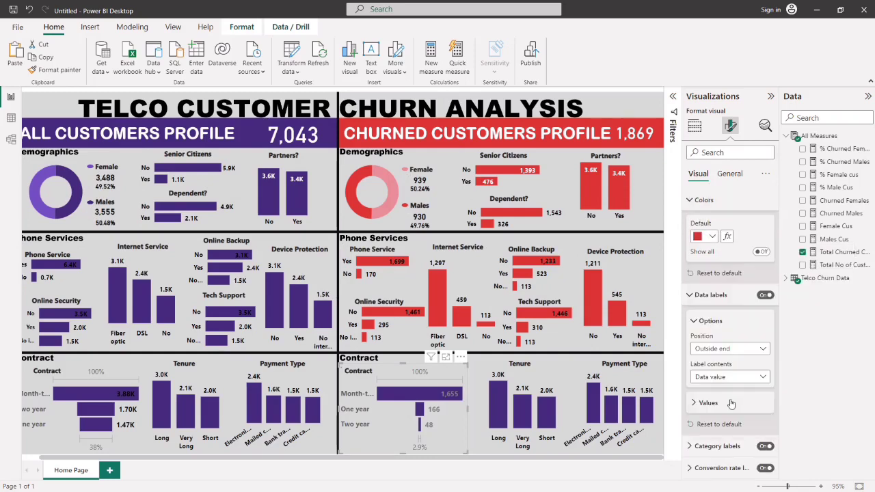
pyautogui.click(483, 377)
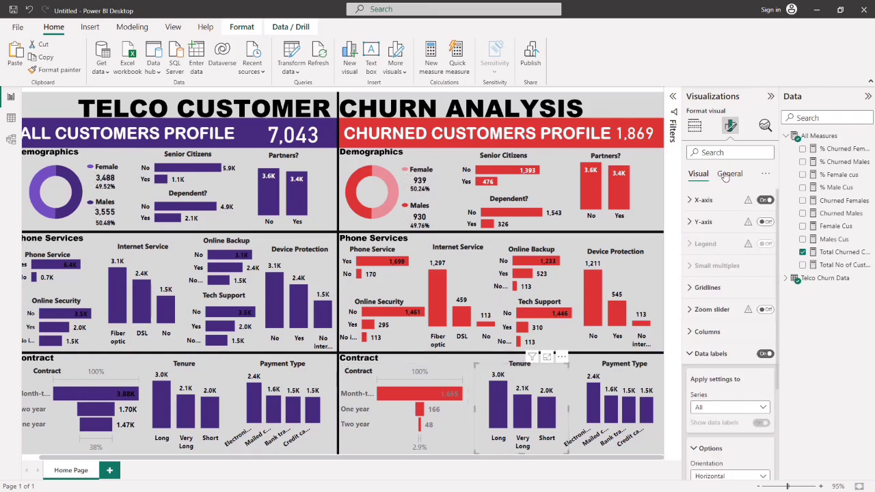
# Replace the Y-axis field of the churned customers Tenure chart with the Total Churned Customers measure.
pyautogui.click(694, 126)
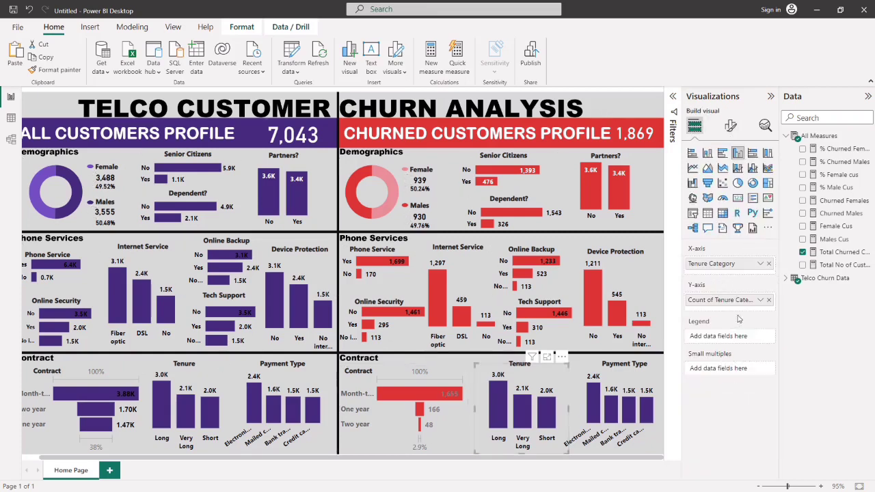
pyautogui.moveTo(766, 299); pyautogui.dragTo(797, 156)
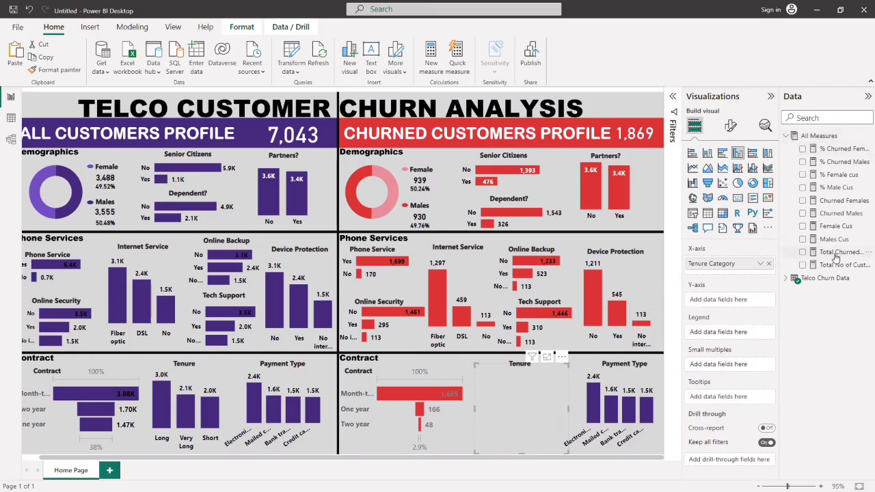
pyautogui.moveTo(835, 253); pyautogui.dragTo(730, 318)
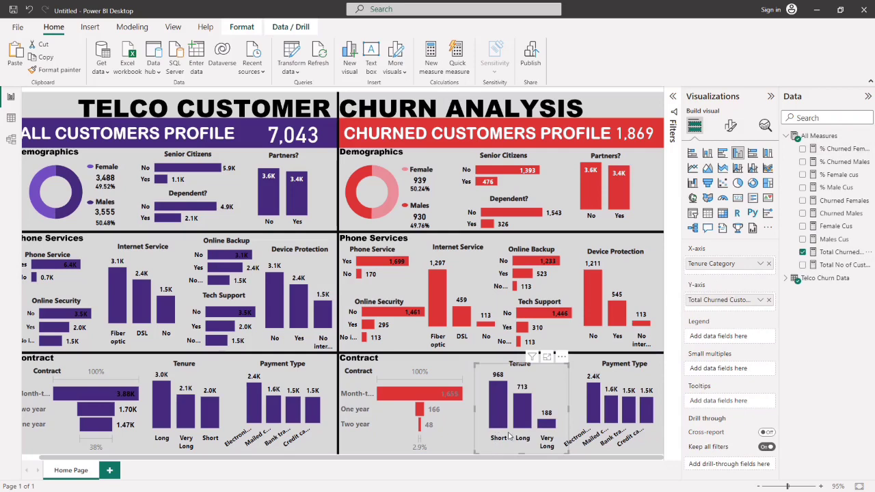
pyautogui.moveTo(508, 430)
# Narrow the churned customers Tenure chart slightly and shift its Tenure title so it sits centred above the columns.
pyautogui.moveTo(567, 413); pyautogui.dragTo(564, 413)
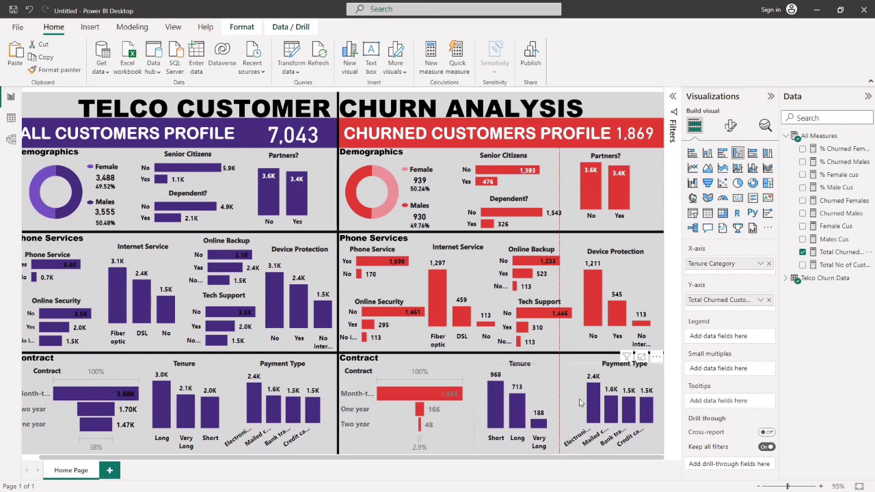
pyautogui.click(573, 363)
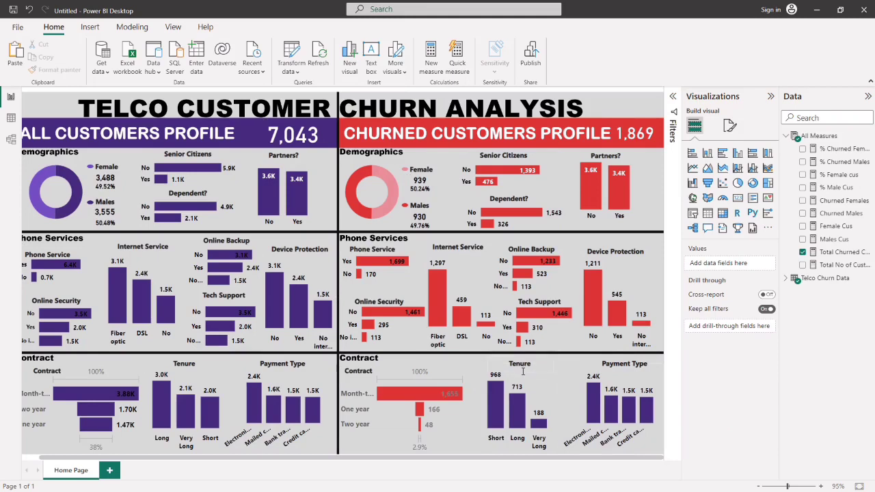
pyautogui.click(528, 373)
pyautogui.click(532, 376)
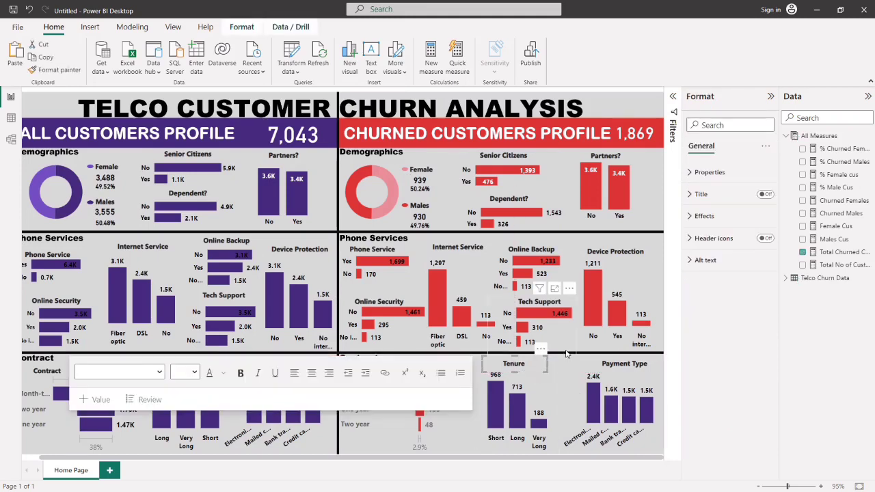
pyautogui.click(605, 274)
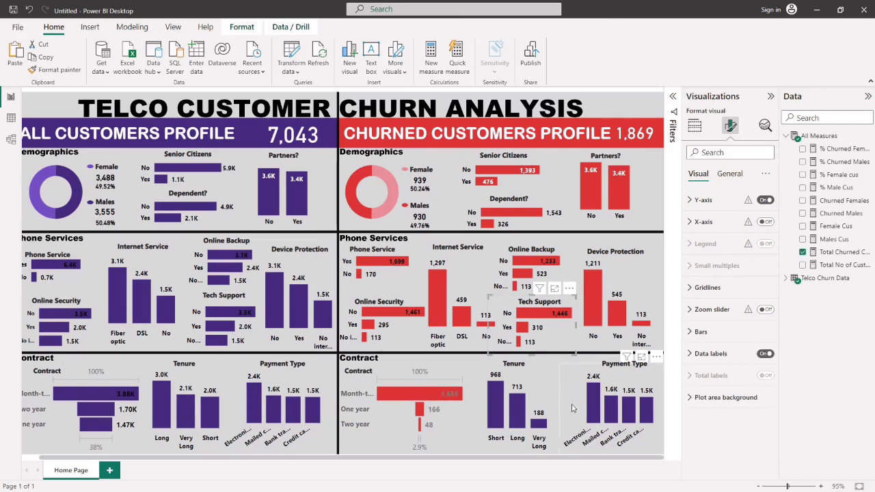
# Replace the Y-axis field of the churned customers Payment Type chart with the Total Churned Customers measure.
pyautogui.click(570, 411)
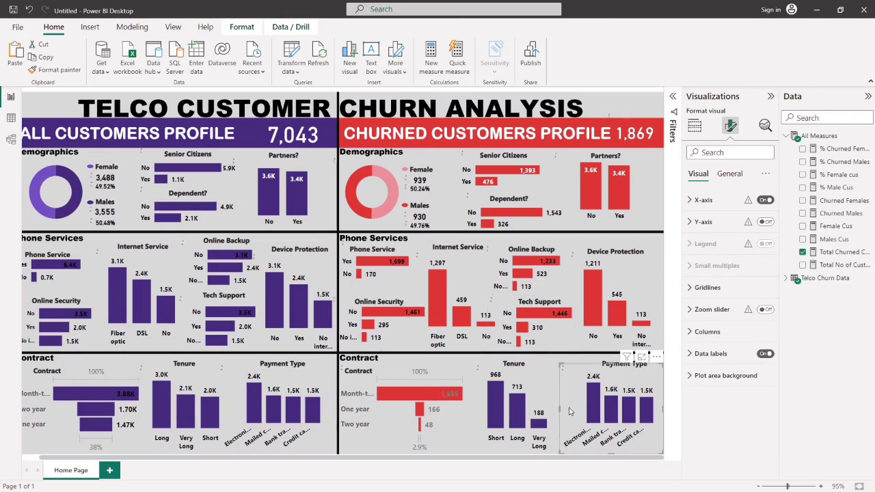
pyautogui.click(727, 175)
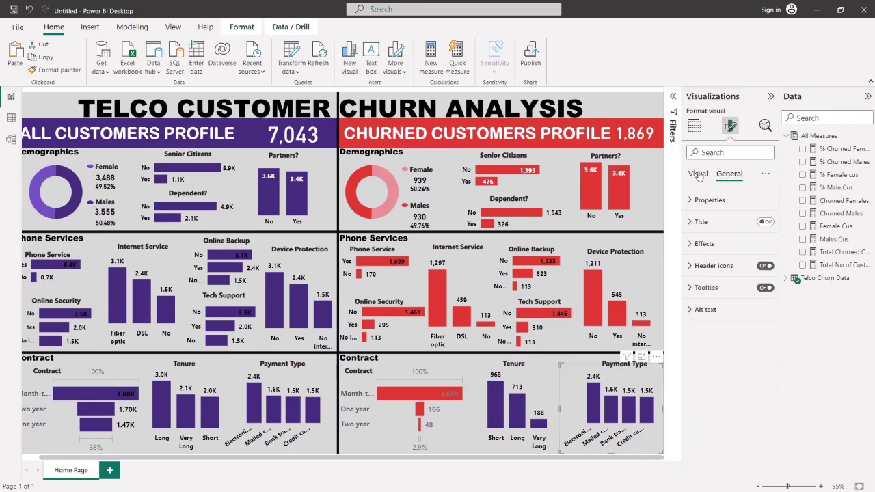
pyautogui.click(697, 177)
pyautogui.click(695, 125)
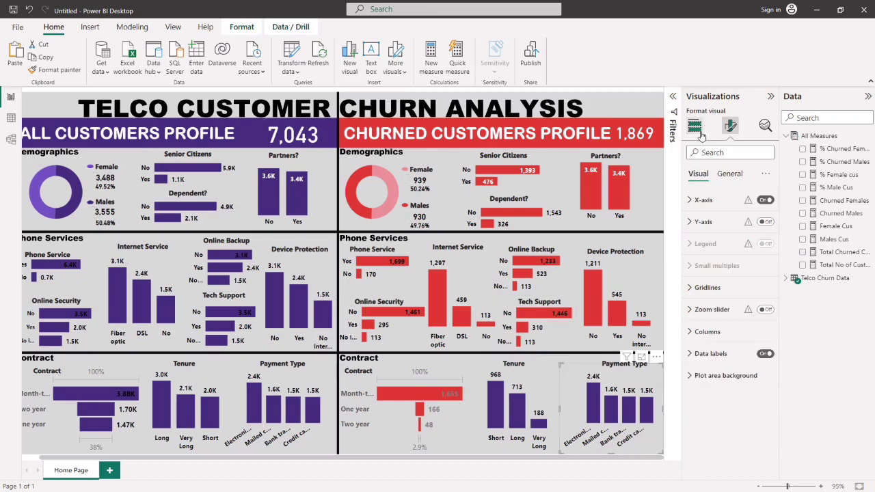
pyautogui.click(768, 300)
pyautogui.moveTo(845, 253); pyautogui.dragTo(730, 302)
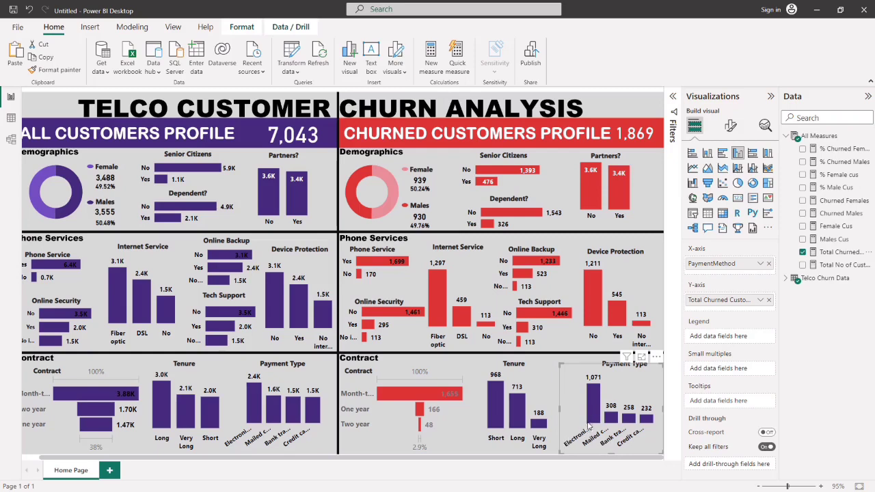
pyautogui.moveTo(591, 416)
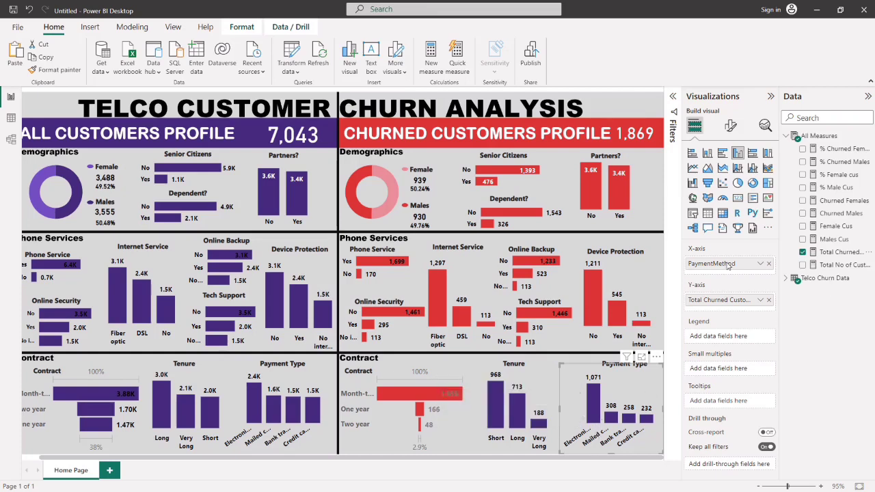
# Set the default column colour of the churned customers Tenure chart to the red used in that section.
pyautogui.click(533, 383)
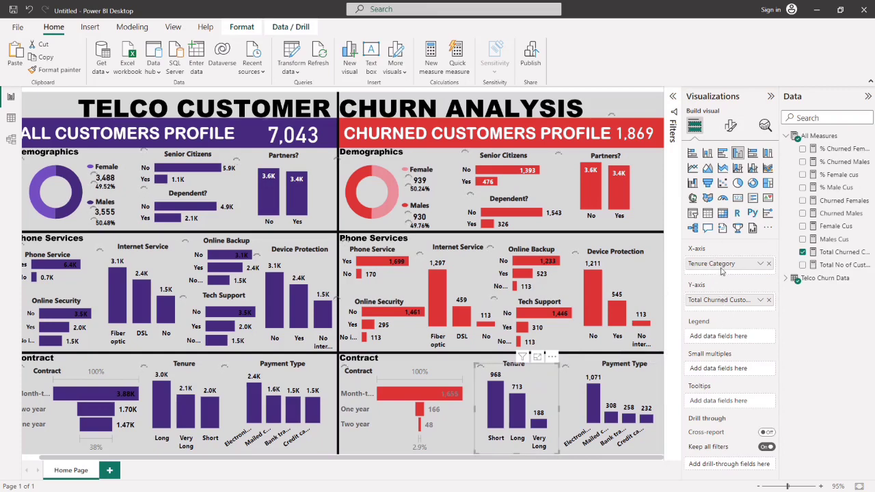
pyautogui.click(729, 127)
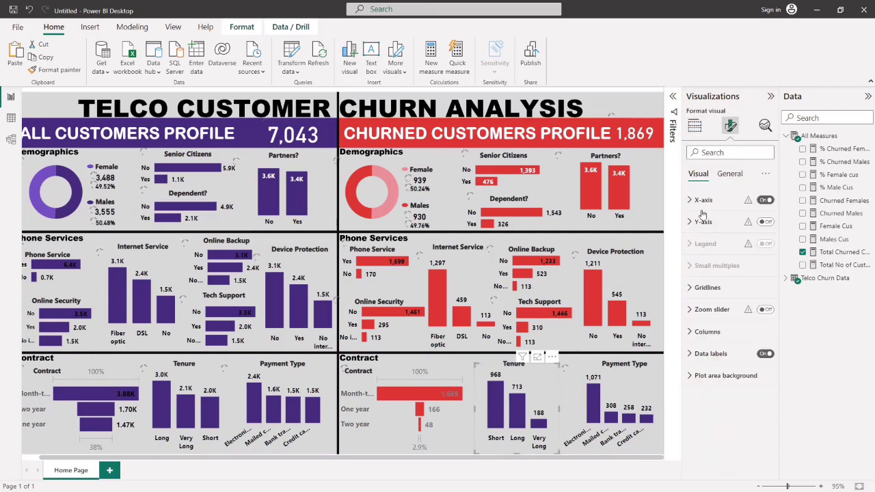
pyautogui.click(706, 331)
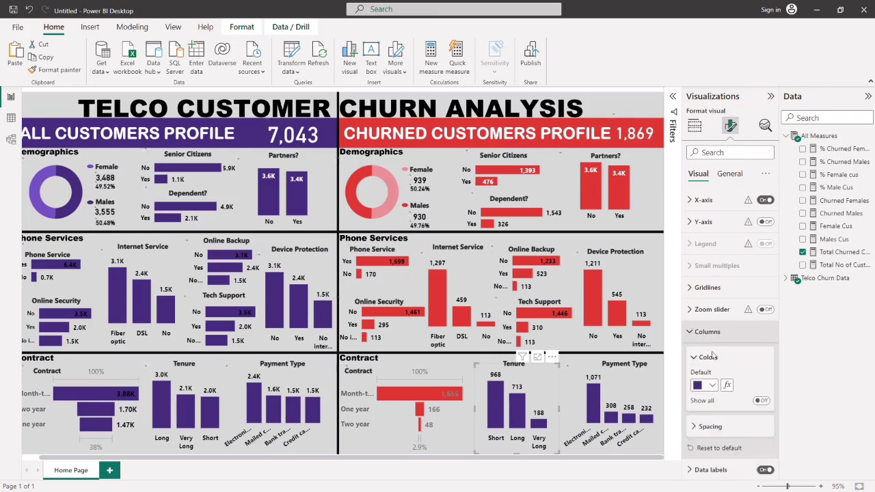
pyautogui.click(713, 388)
pyautogui.click(704, 338)
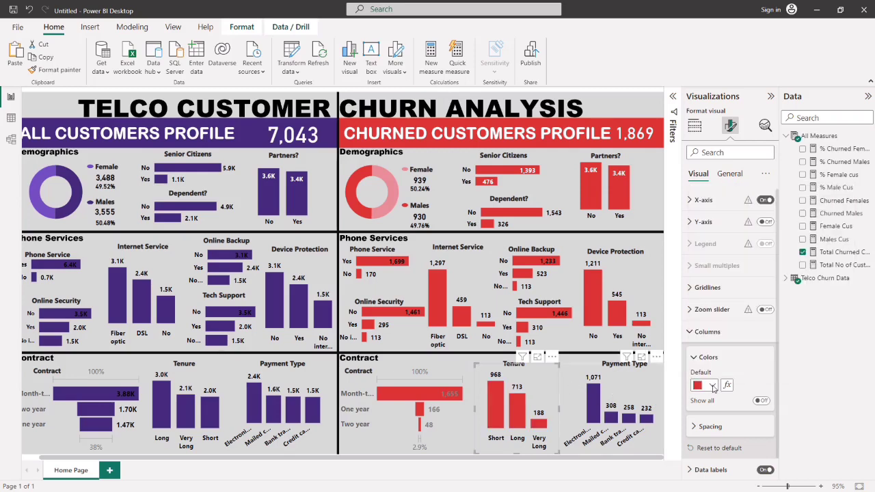
# Set the default column colour of the churned customers Payment Type chart to the same red.
pyautogui.hotkey('ctrl', 'z')
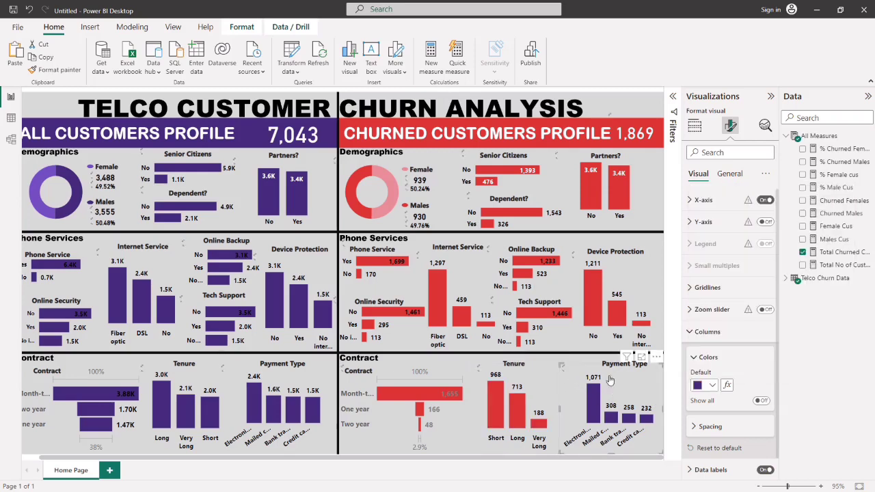
pyautogui.click(712, 387)
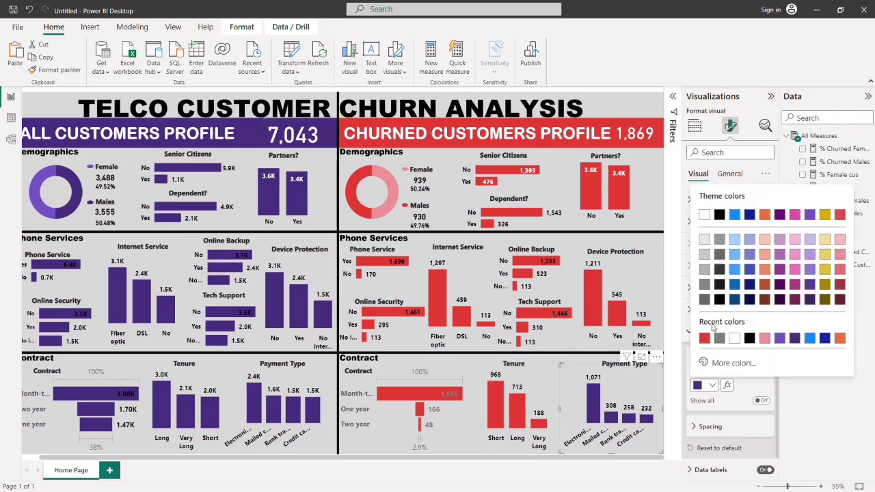
pyautogui.click(585, 404)
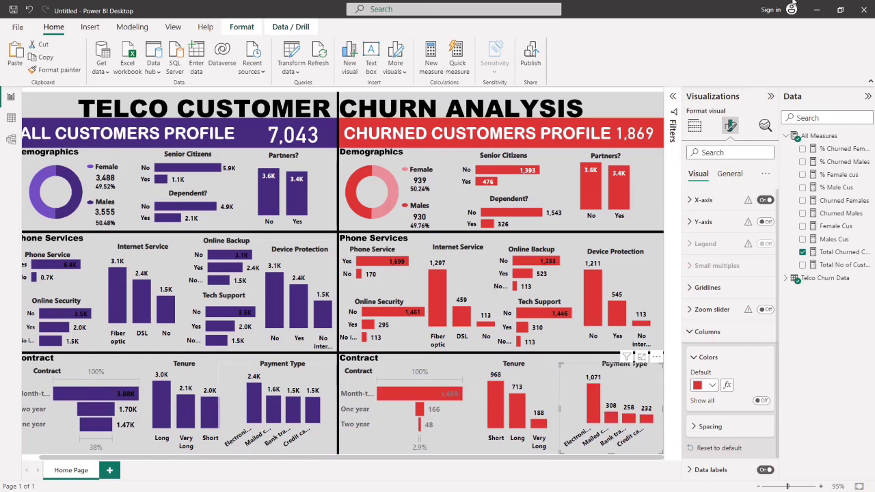
# Collapse the Visualizations and Data panes and examine the whole Home Page dashboard.
pyautogui.click(770, 100)
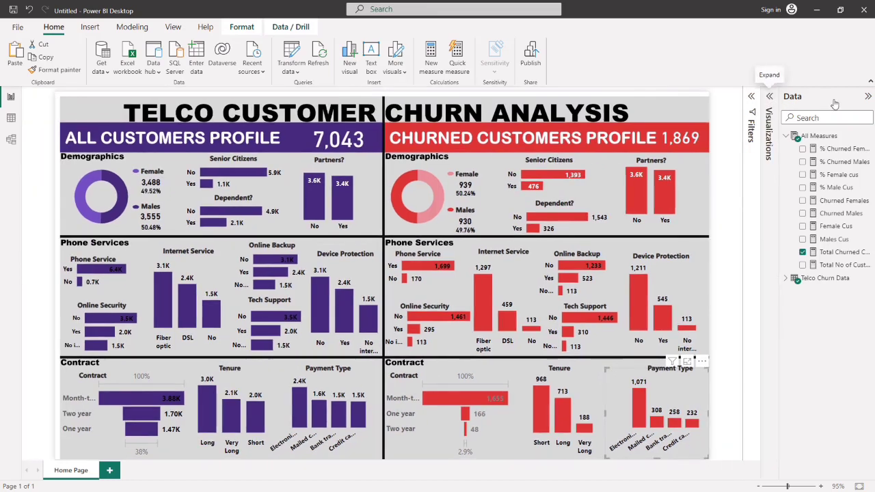
pyautogui.click(868, 97)
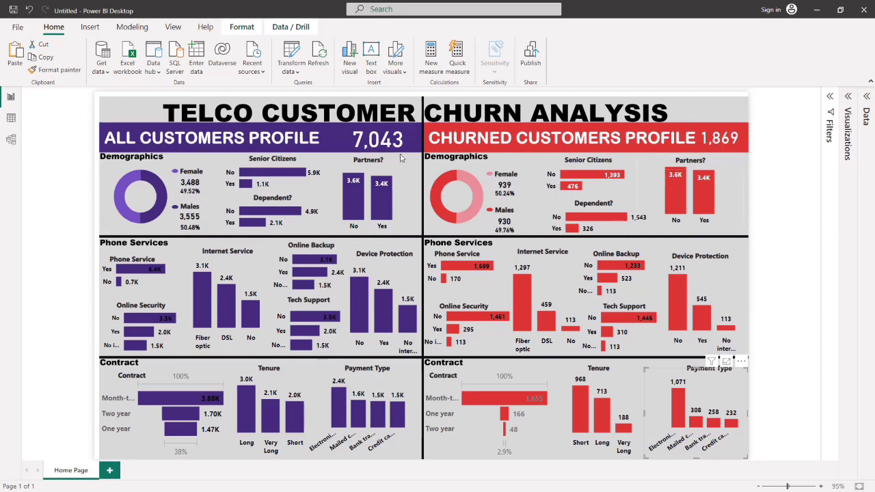
pyautogui.moveTo(357, 179)
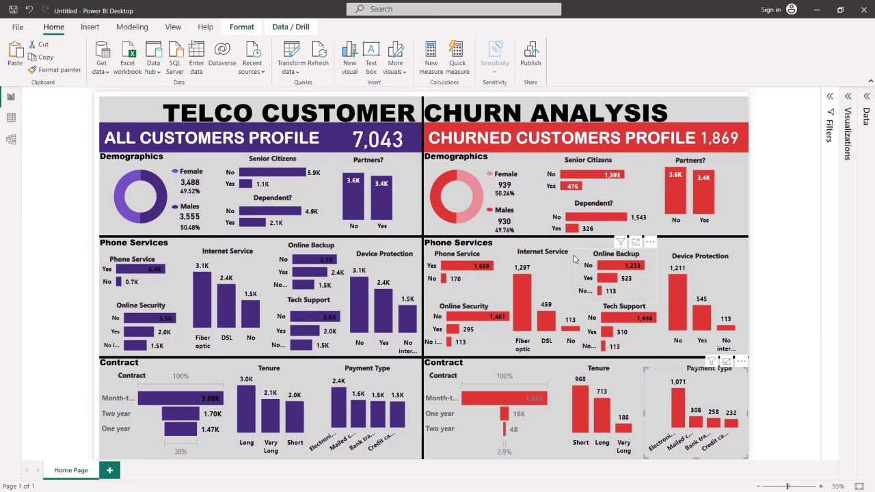
# Add a new report page and name it "Churned Customer Details".
pyautogui.click(112, 472)
pyautogui.doubleClick(120, 471)
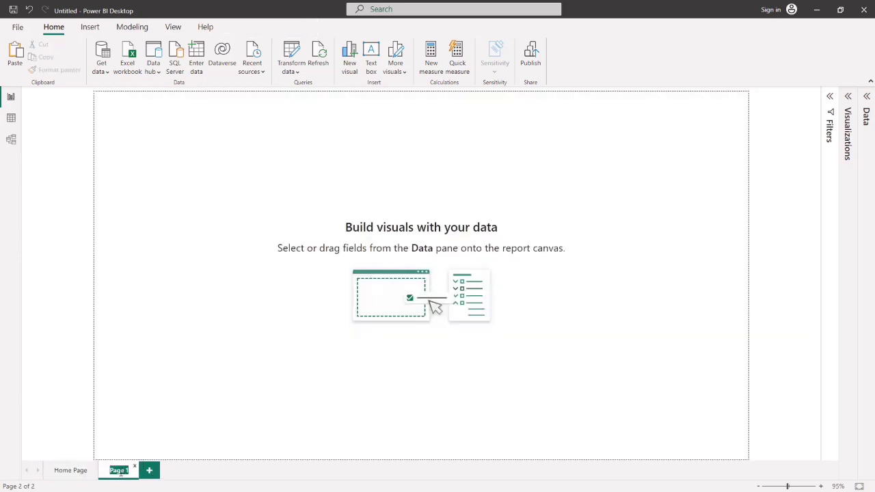
pyautogui.press('BackSpace')
pyautogui.write('Custom')
pyautogui.write('t')
pyautogui.write('omer Details')
pyautogui.click(143, 237)
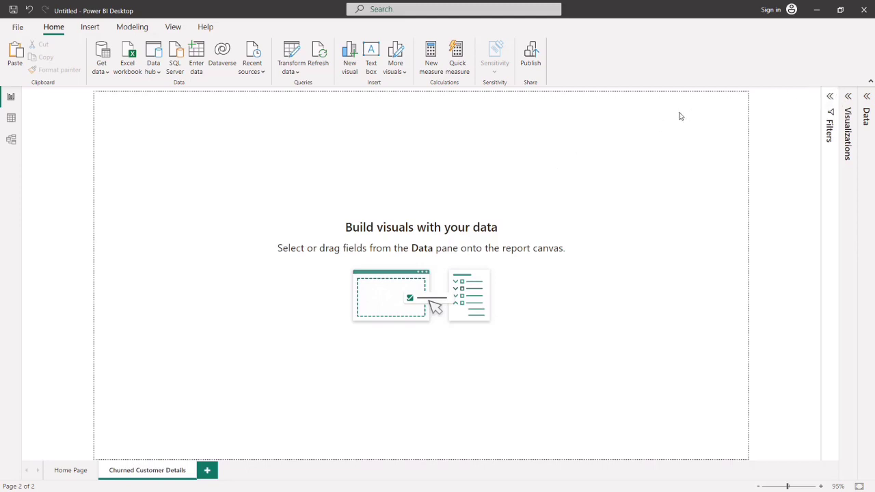
# Load the image "bg cus.png" as the canvas background of the Churned Customer Details page.
pyautogui.click(849, 98)
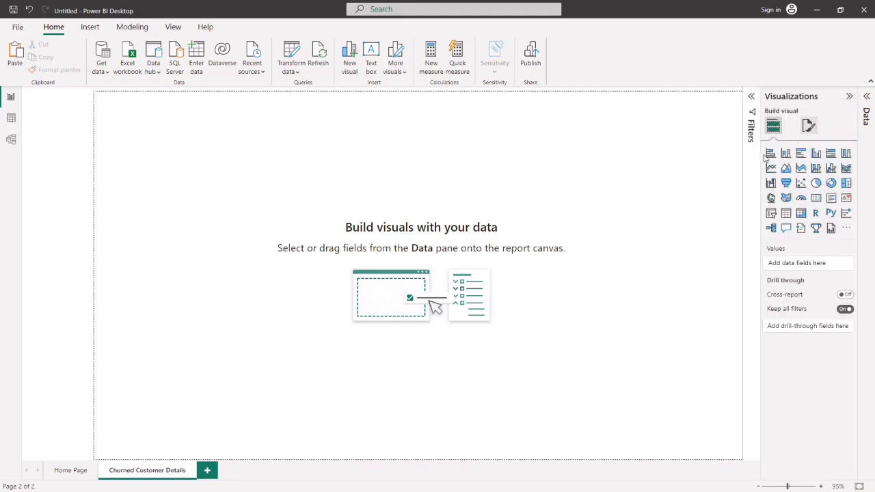
pyautogui.click(812, 127)
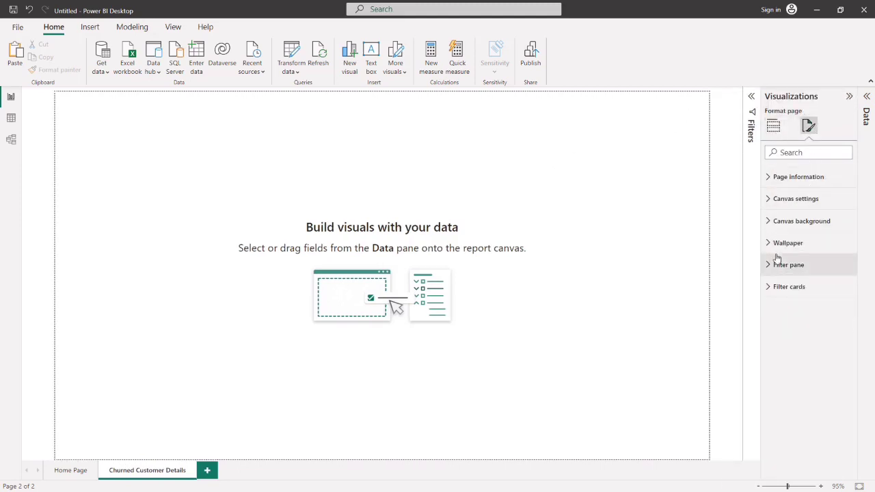
pyautogui.click(773, 220)
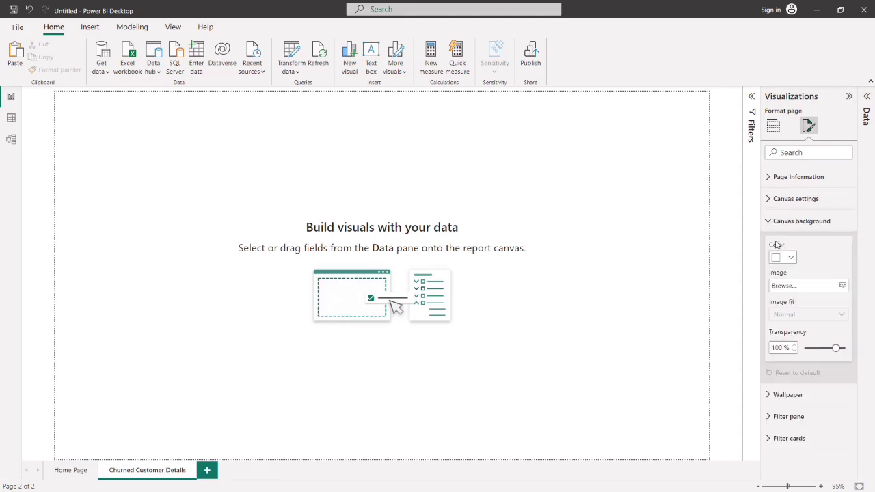
pyautogui.click(842, 285)
pyautogui.click(157, 90)
pyautogui.click(360, 231)
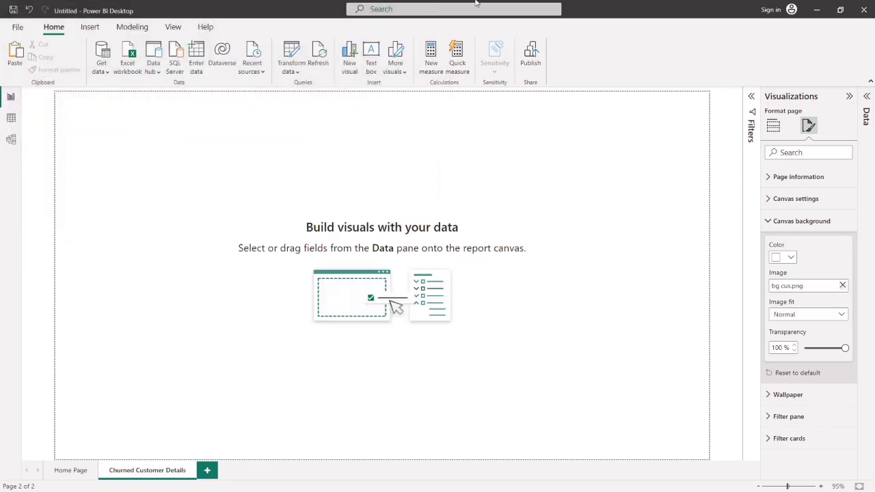
# Set the canvas background's image fit to Fit and lower its transparency so the background image shows.
pyautogui.click(823, 319)
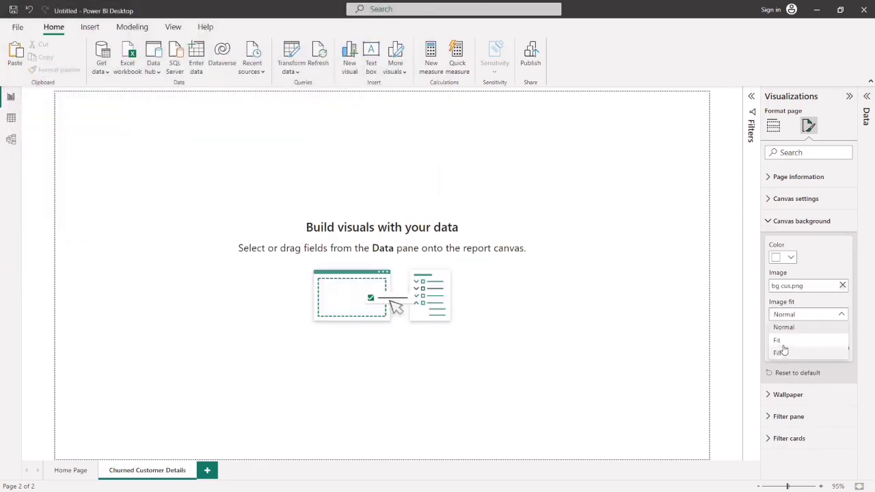
pyautogui.click(779, 342)
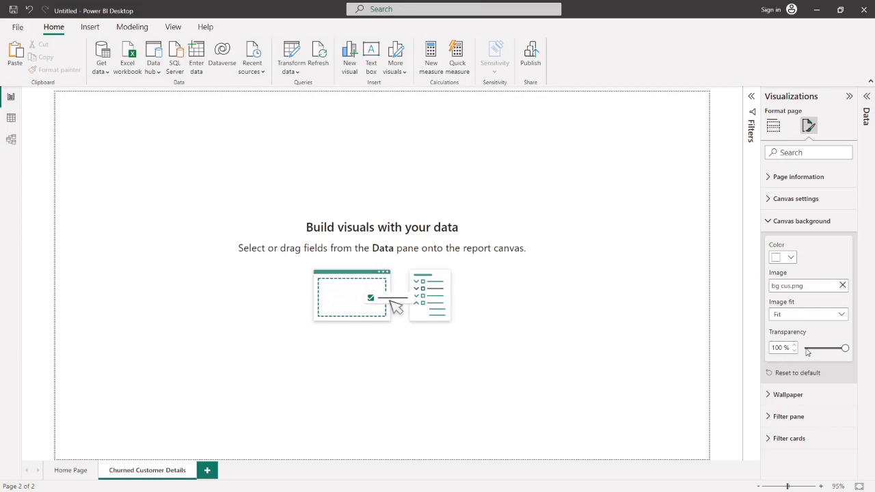
pyautogui.click(808, 350)
pyautogui.click(694, 306)
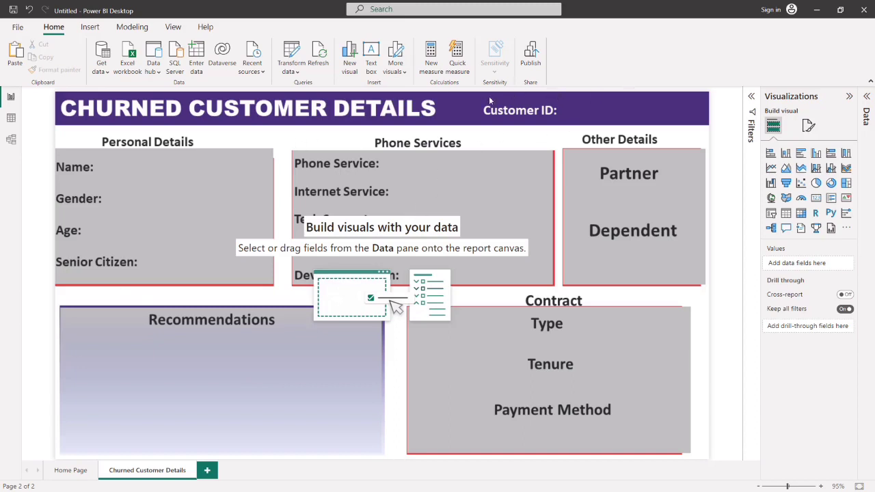
# Add a slicer for the customerID field of Telco Churn Data and extend it further down the page.
pyautogui.click(772, 212)
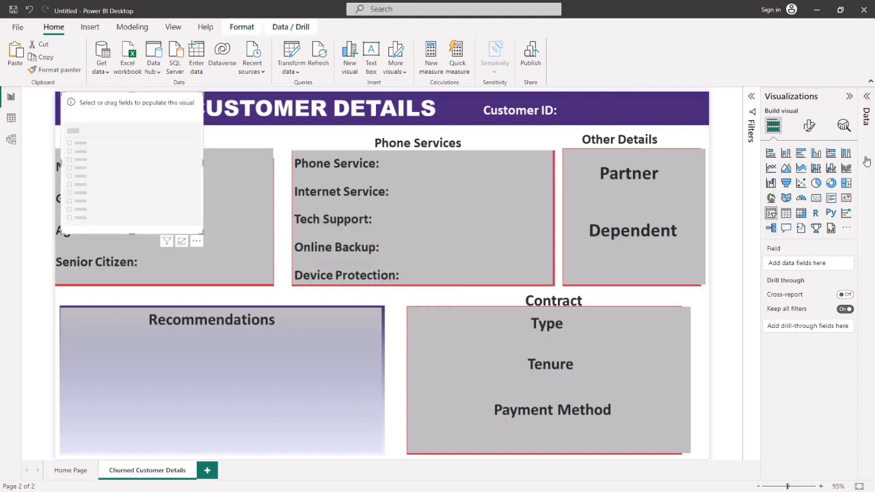
pyautogui.click(867, 97)
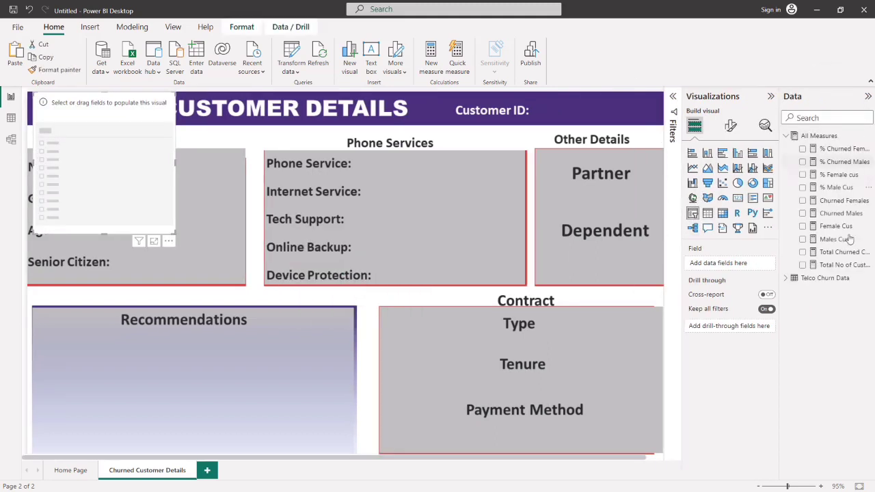
pyautogui.click(785, 136)
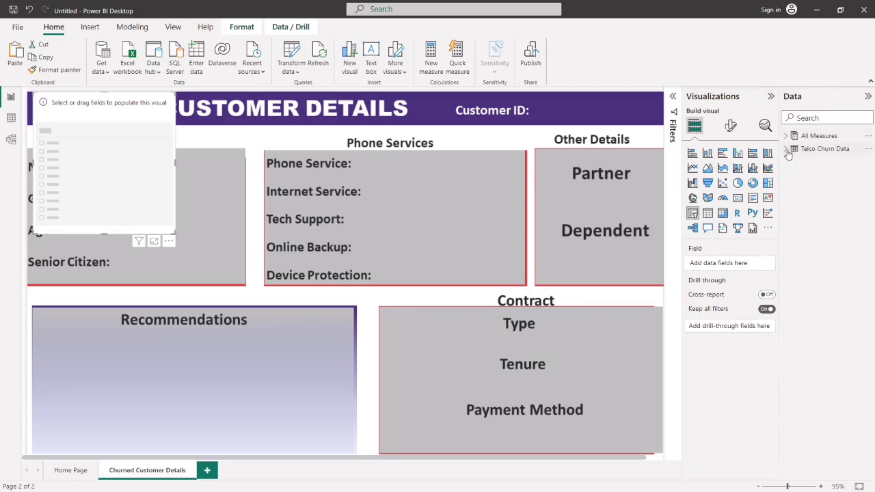
pyautogui.click(786, 149)
pyautogui.moveTo(837, 189); pyautogui.dragTo(110, 355)
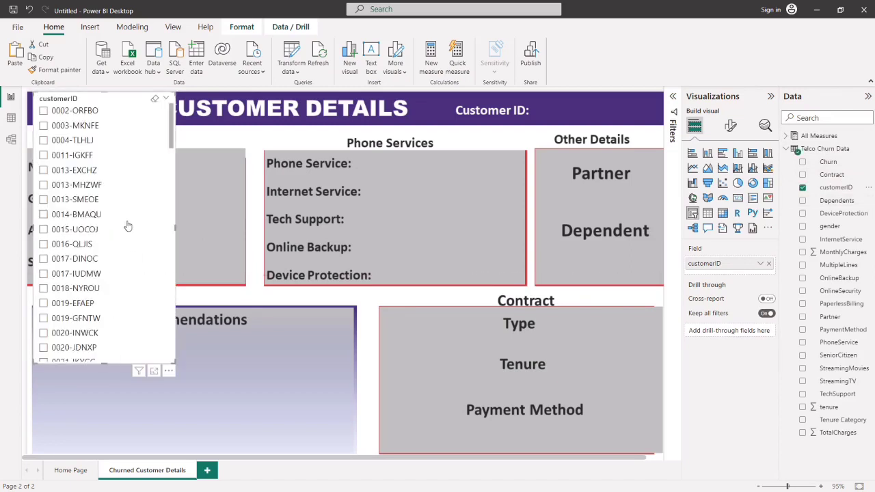
# Make the customerID slicer's values bold and set their font color to purple.
pyautogui.click(730, 125)
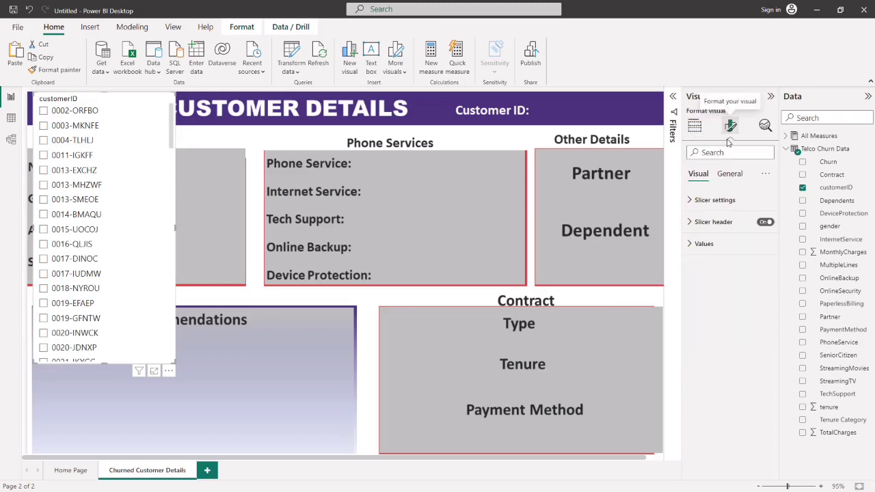
pyautogui.click(698, 244)
pyautogui.click(696, 312)
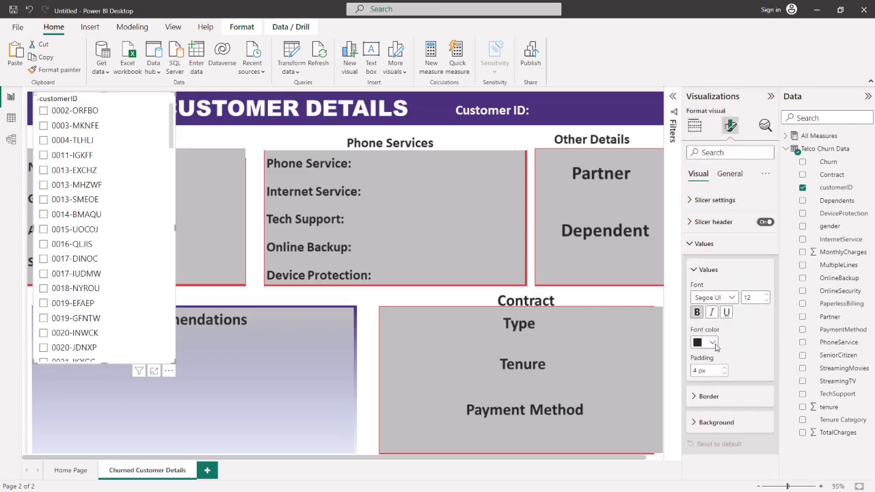
pyautogui.click(712, 343)
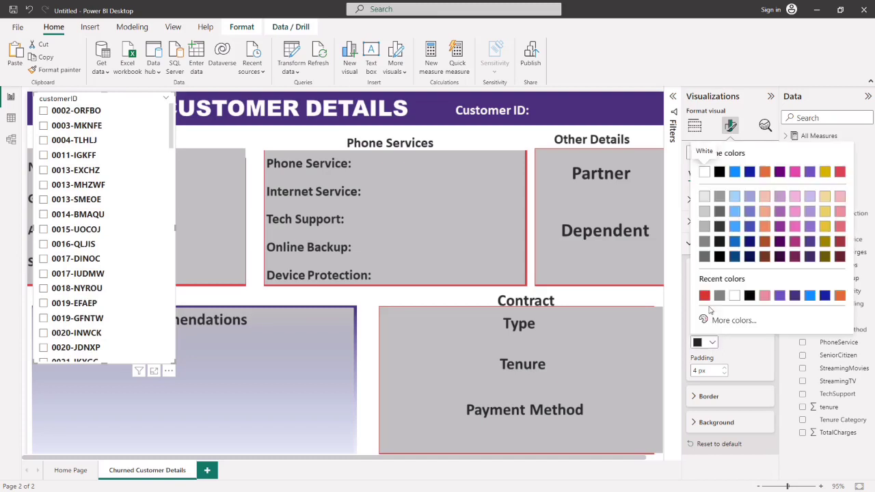
pyautogui.click(779, 296)
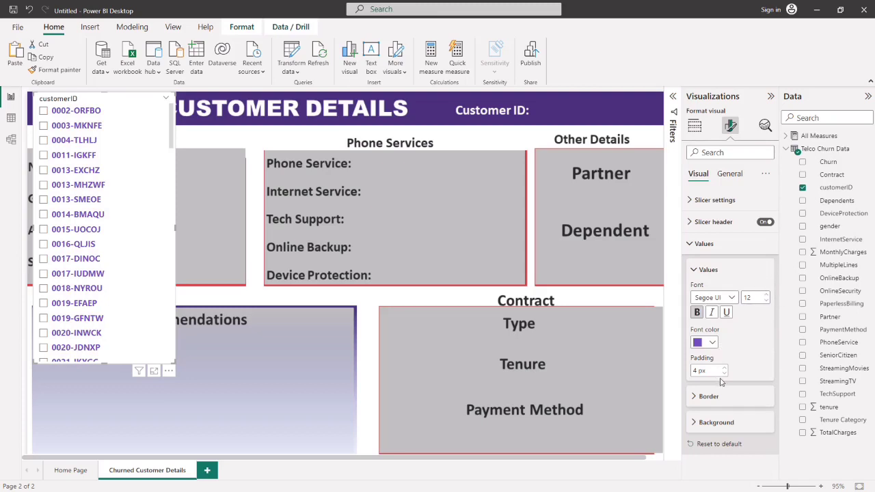
# Set the background color of the customerID slicer's values to white after trying purple.
pyautogui.click(695, 397)
pyautogui.click(695, 398)
pyautogui.click(692, 424)
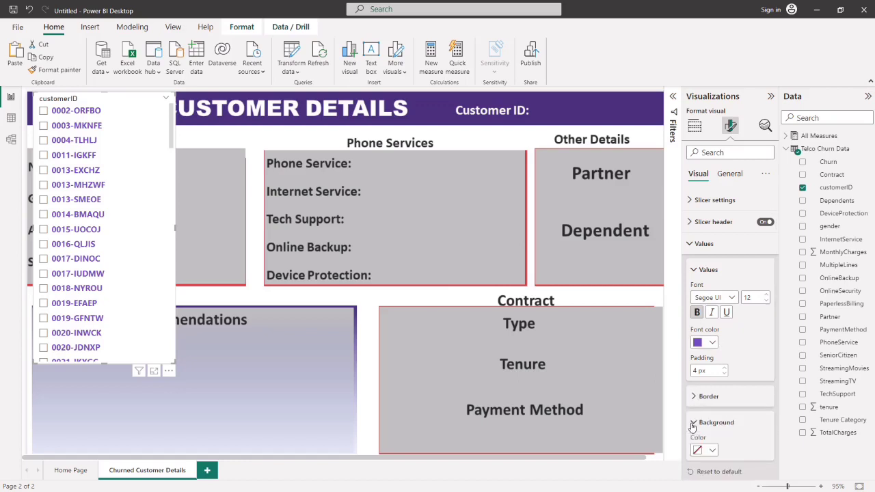
pyautogui.click(712, 453)
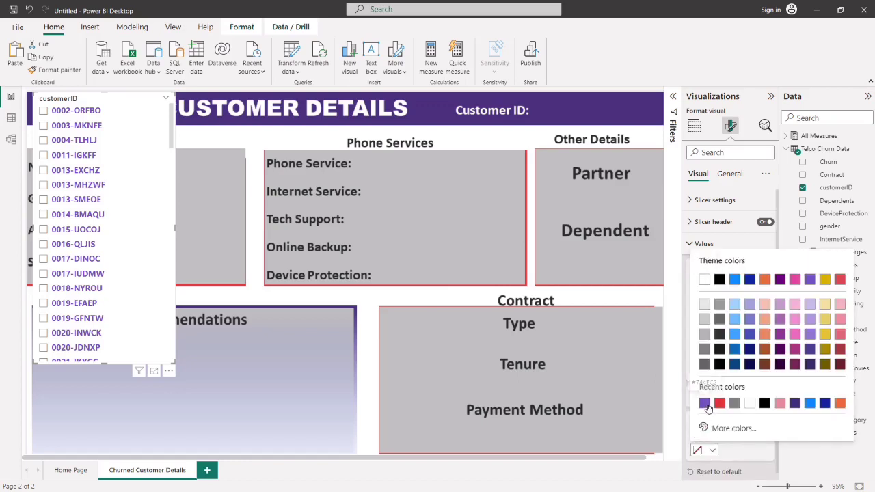
pyautogui.click(707, 409)
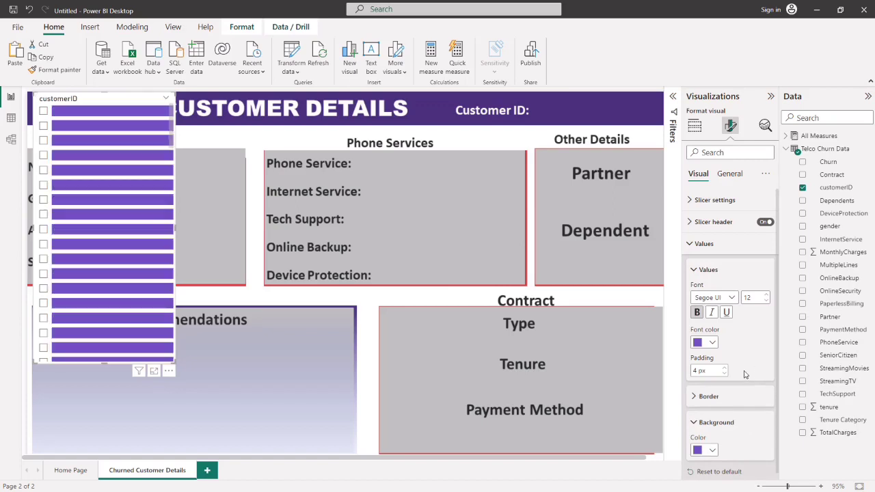
pyautogui.click(712, 451)
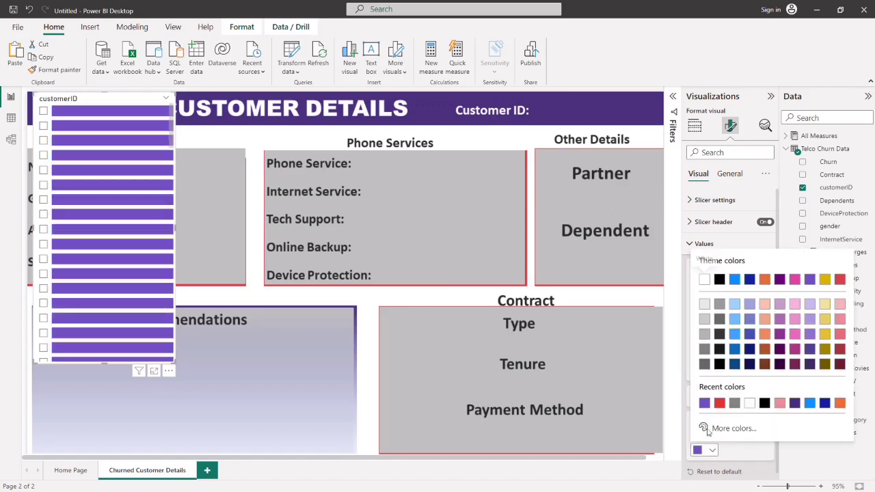
pyautogui.click(749, 403)
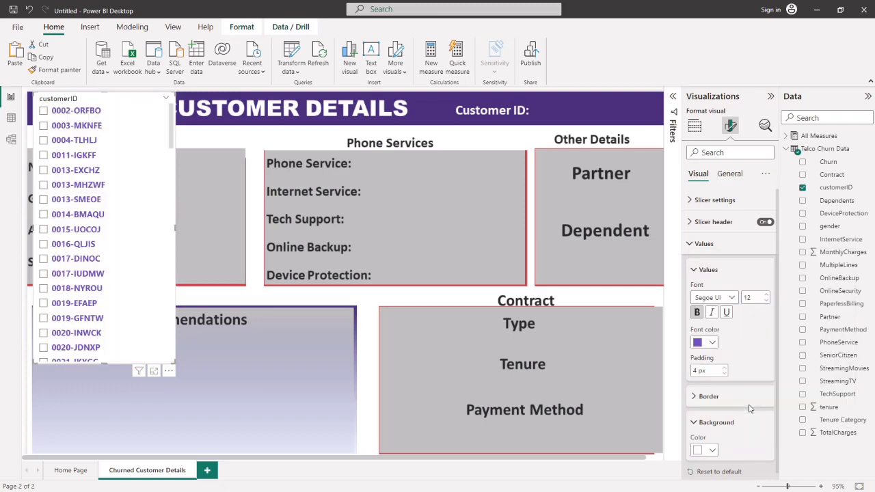
pyautogui.click(693, 423)
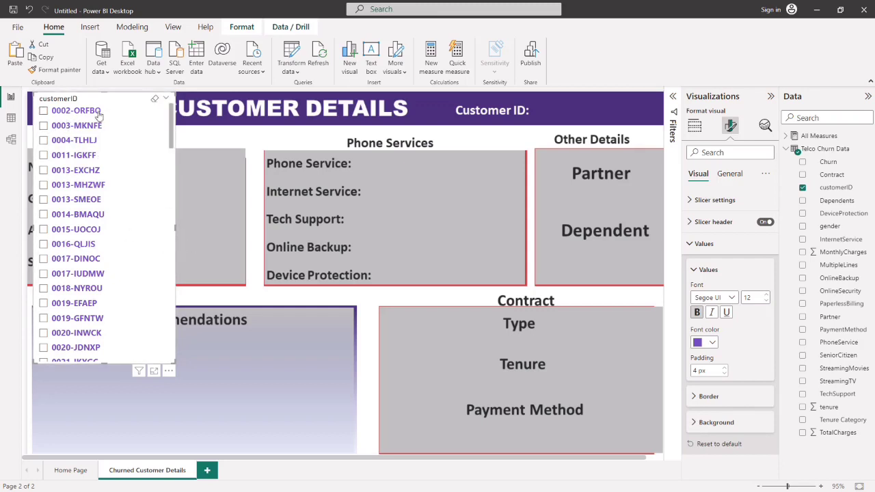
# Turn off the customerID slicer's header and change the slicer style to Dropdown.
pyautogui.click(694, 271)
pyautogui.click(765, 222)
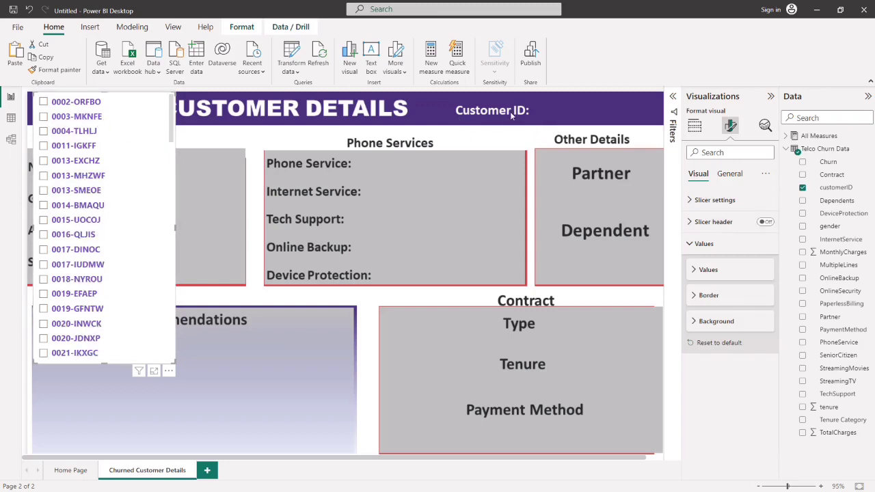
pyautogui.click(689, 245)
pyautogui.click(697, 201)
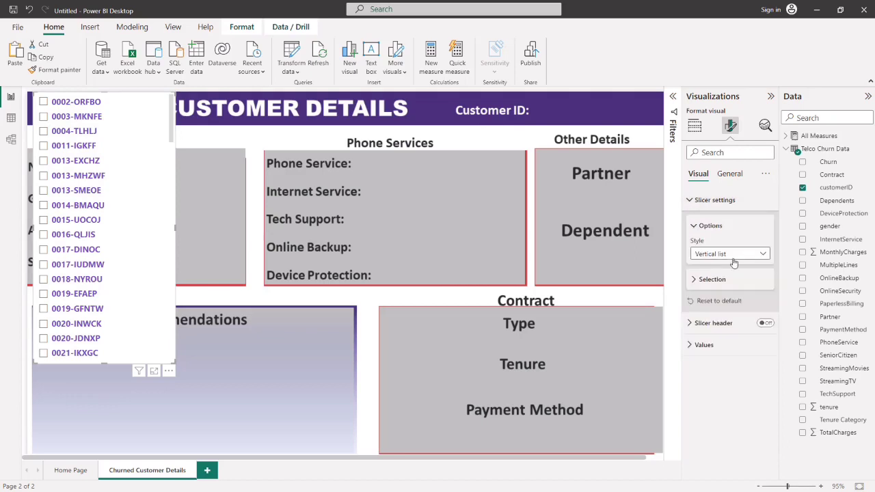
pyautogui.click(727, 254)
pyautogui.click(715, 294)
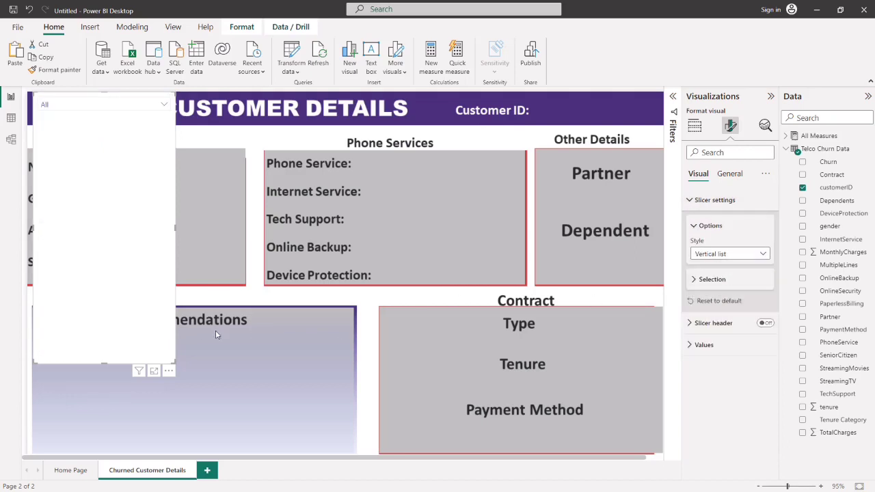
# Shrink the customerID slicer to a single-row height and place it beside the "Customer ID:" label in the page banner.
pyautogui.click(106, 250)
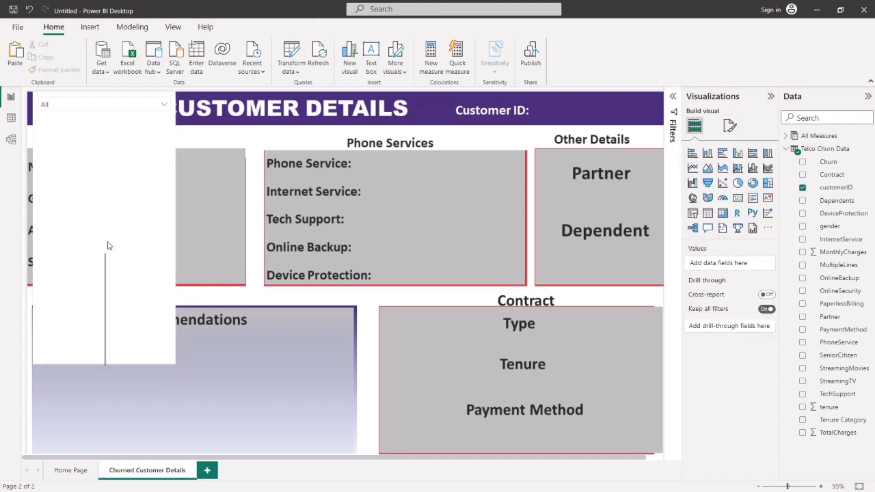
pyautogui.click(99, 371)
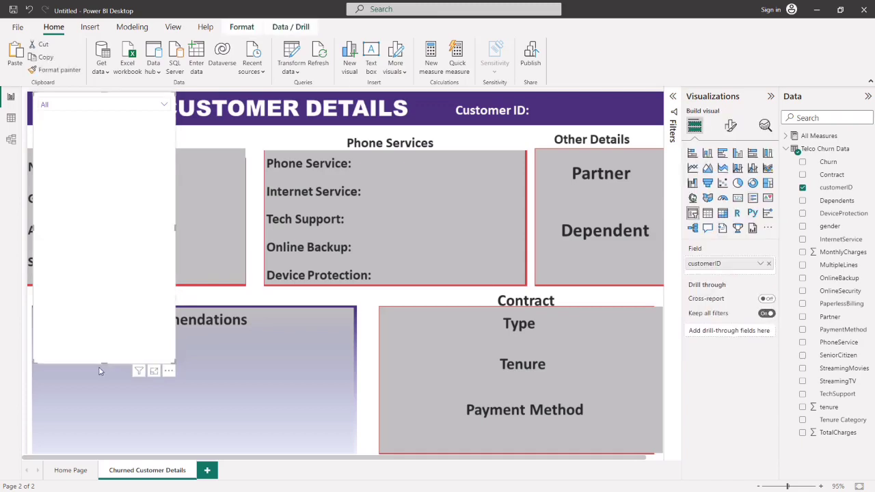
pyautogui.moveTo(102, 363); pyautogui.dragTo(619, 125)
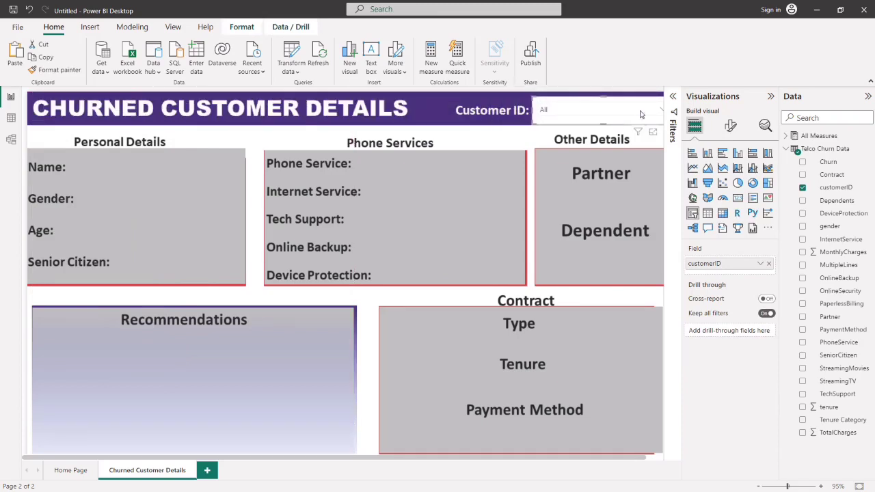
# Turn off the background effect of the customerID slicer so the purple banner shows around it.
pyautogui.click(730, 126)
pyautogui.click(728, 175)
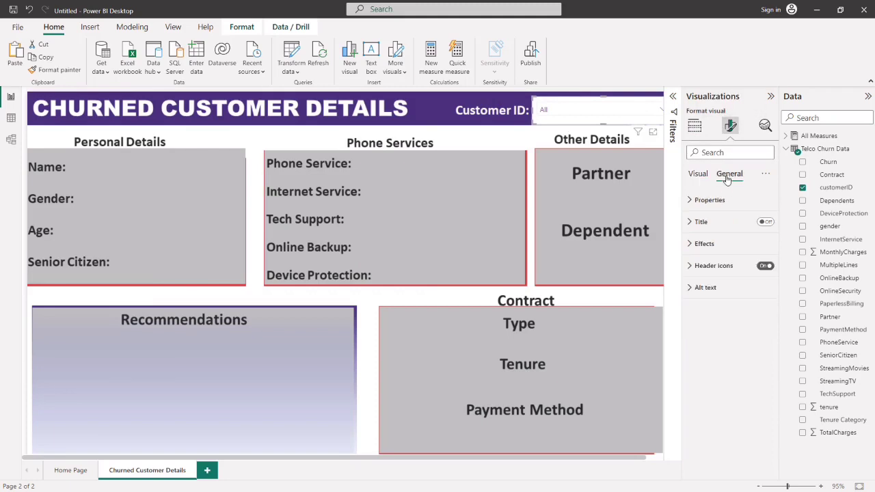
pyautogui.click(704, 244)
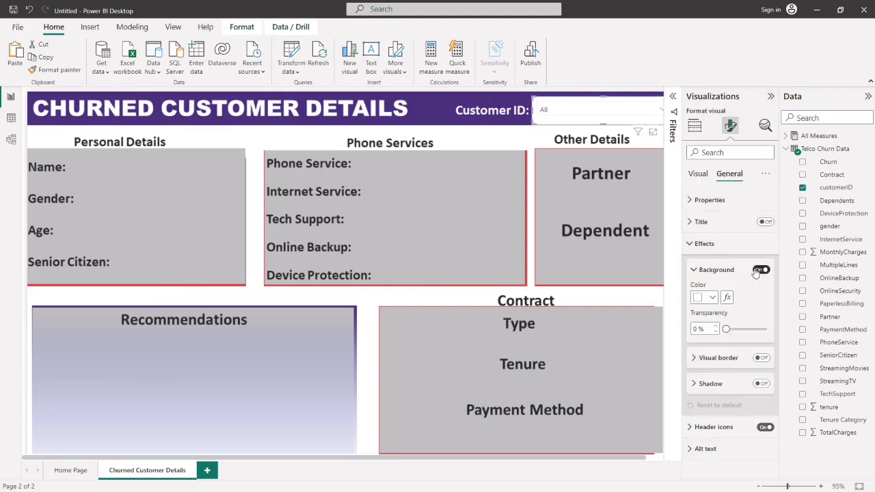
pyautogui.click(450, 121)
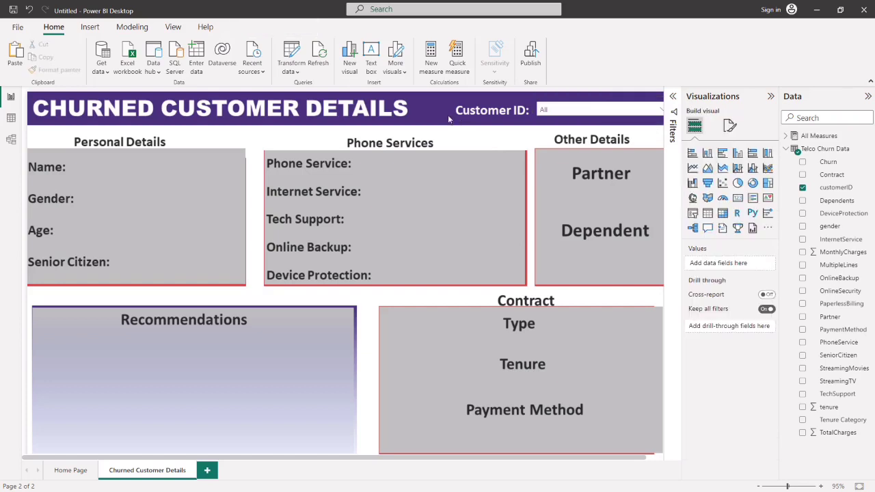
# Narrow the customerID slicer and realign it directly after the "Customer ID:" label.
pyautogui.click(540, 123)
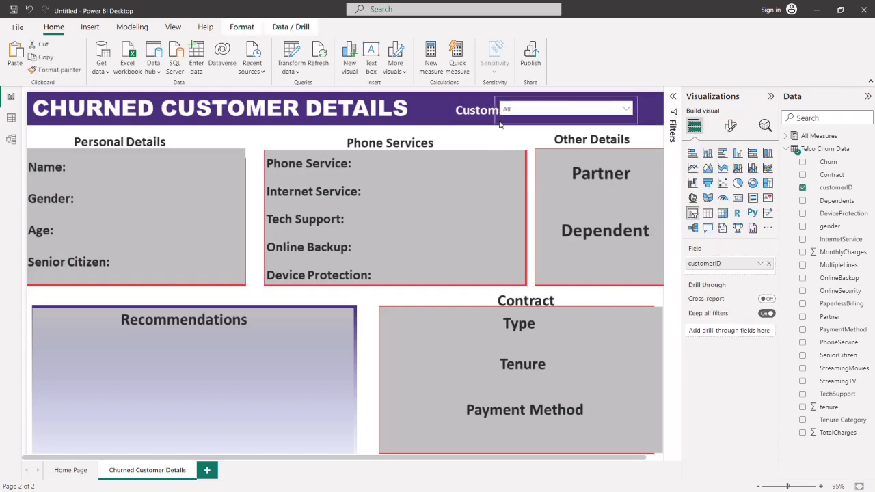
pyautogui.moveTo(634, 110); pyautogui.dragTo(565, 110)
pyautogui.moveTo(508, 128); pyautogui.dragTo(546, 128)
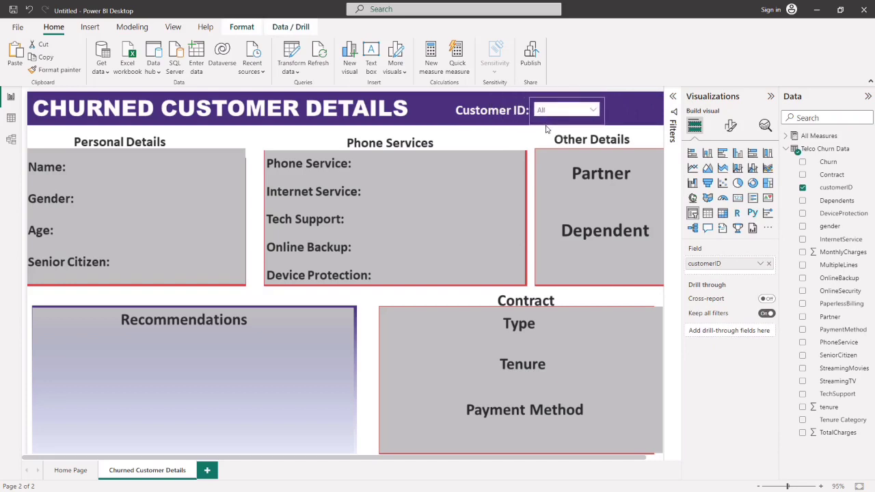
# Set the font size of the slicer's values to 14 and nudge the slicer slightly away from the "Customer ID:" label.
pyautogui.click(730, 126)
pyautogui.click(691, 244)
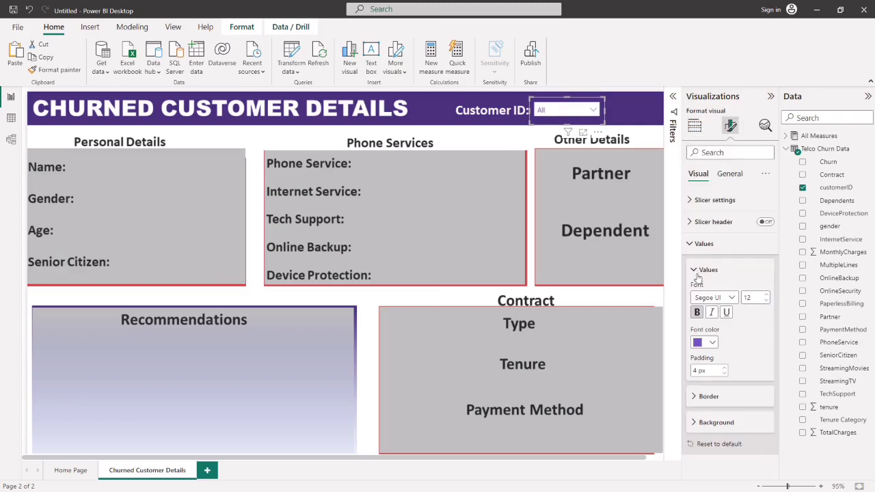
pyautogui.click(765, 296)
pyautogui.click(765, 296)
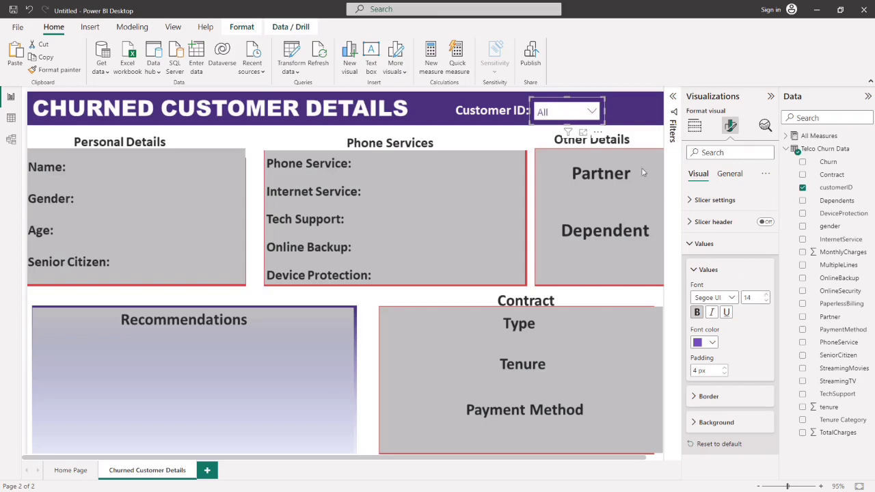
pyautogui.click(518, 145)
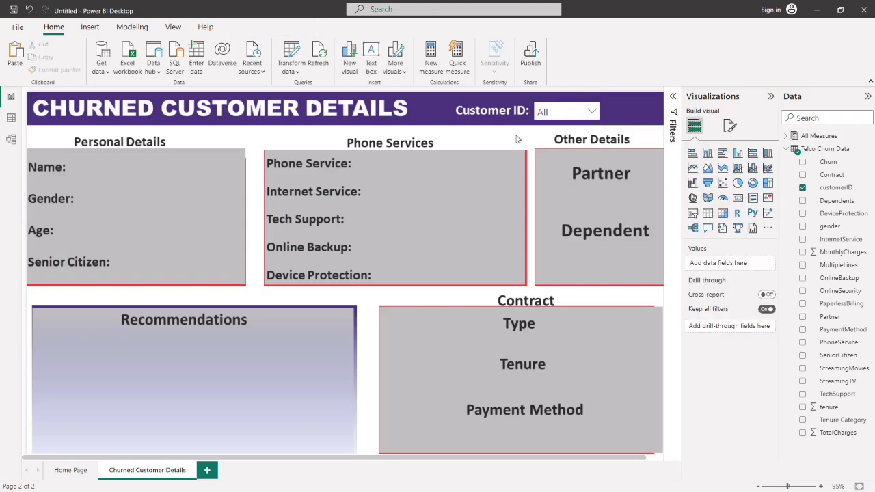
pyautogui.click(564, 97)
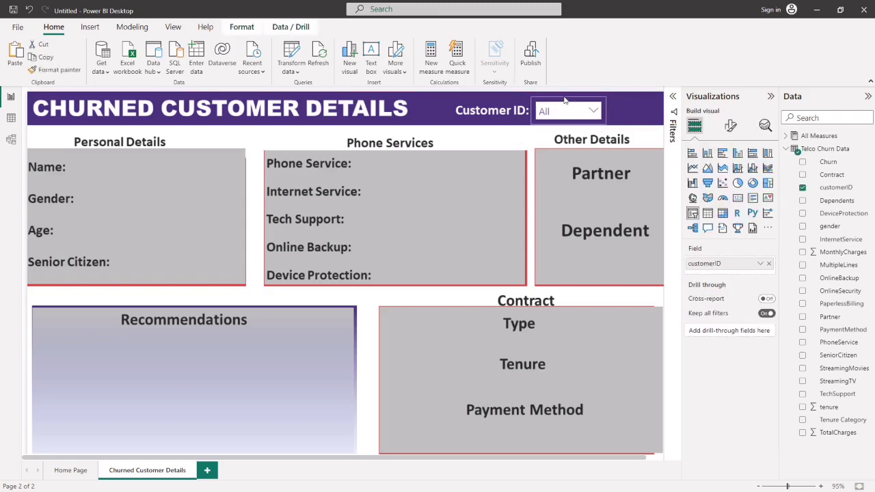
pyautogui.click(567, 131)
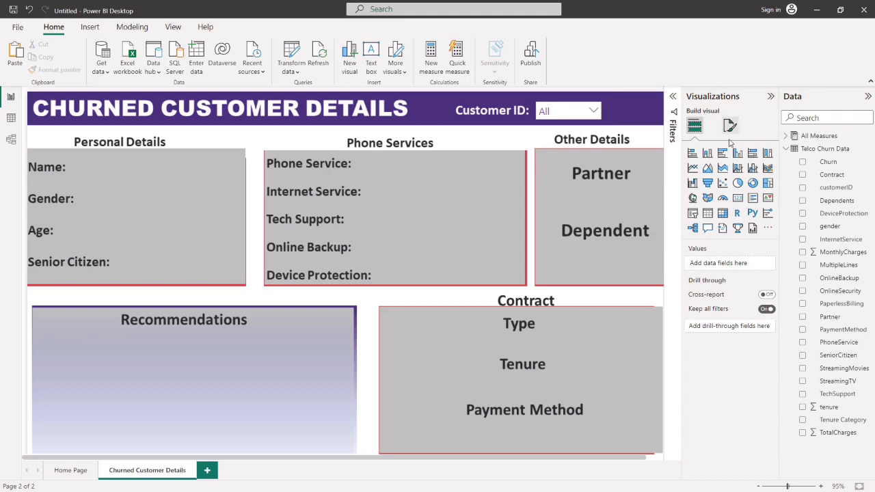
# Switch to the data view and display the rows of the Telco Churn Data table.
pyautogui.click(785, 149)
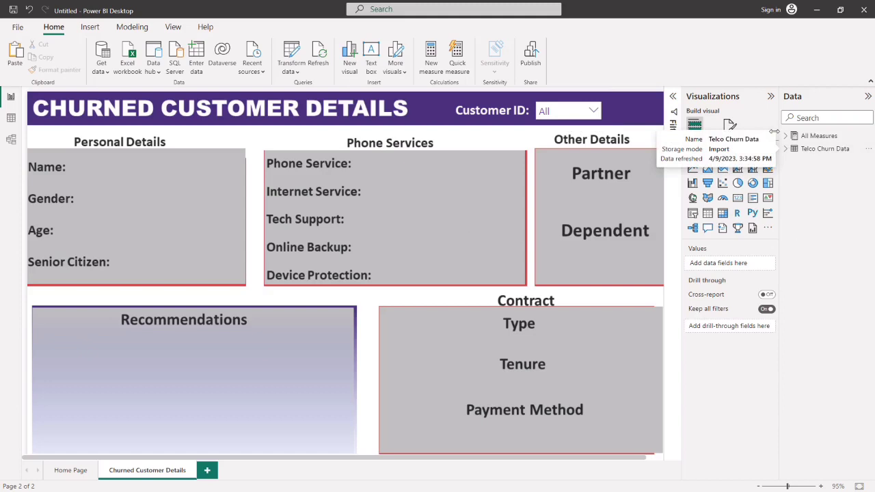
pyautogui.click(11, 118)
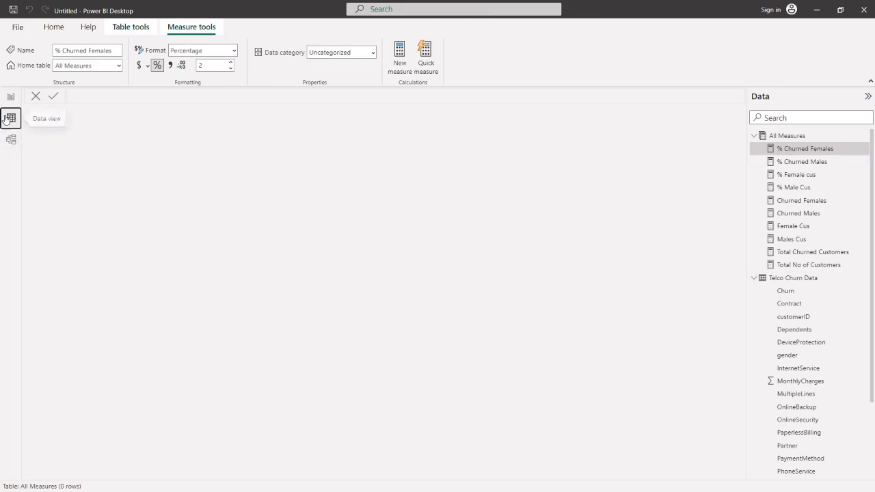
pyautogui.click(753, 136)
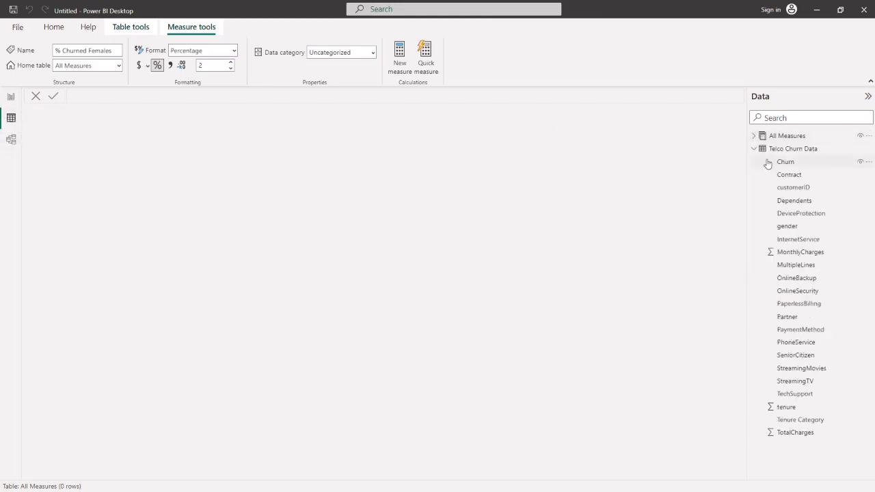
pyautogui.click(754, 150)
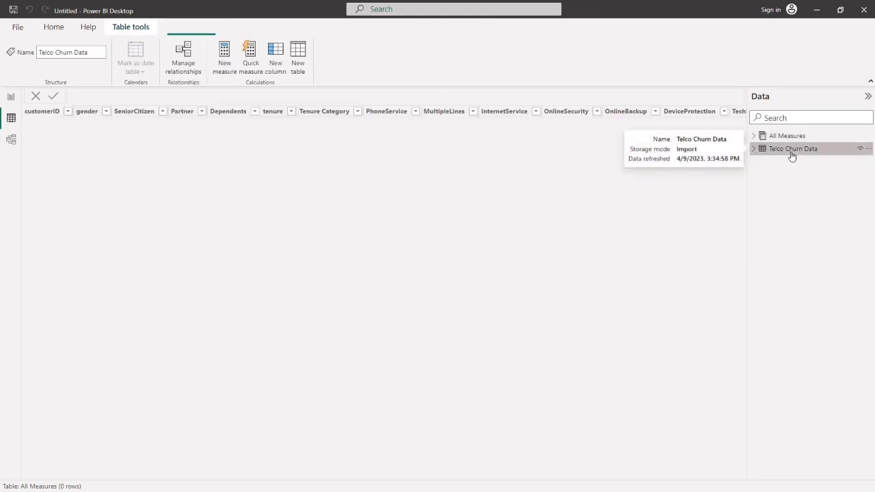
pyautogui.click(793, 156)
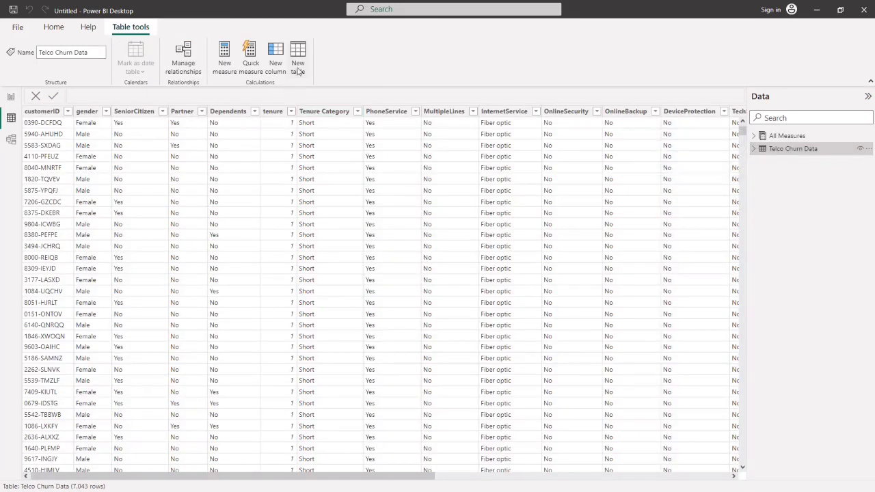
# Create a new calculated table and name it "Churned Customers" in its formula.
pyautogui.click(298, 67)
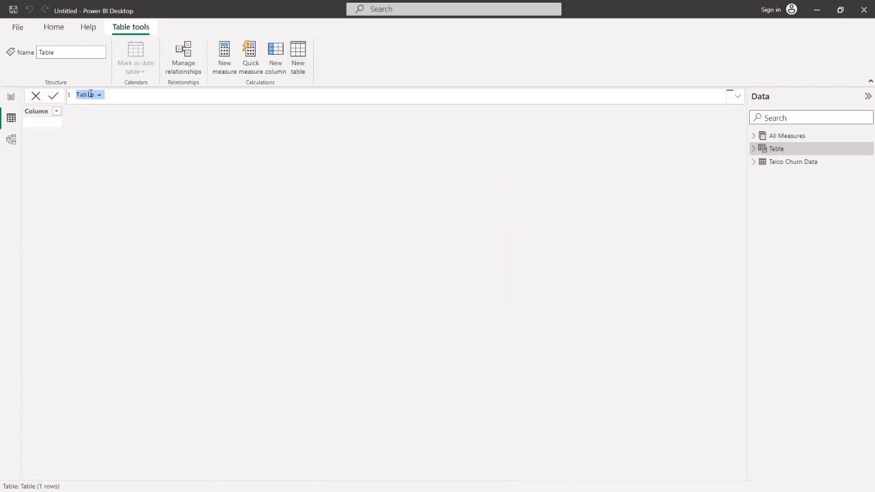
pyautogui.click(90, 94)
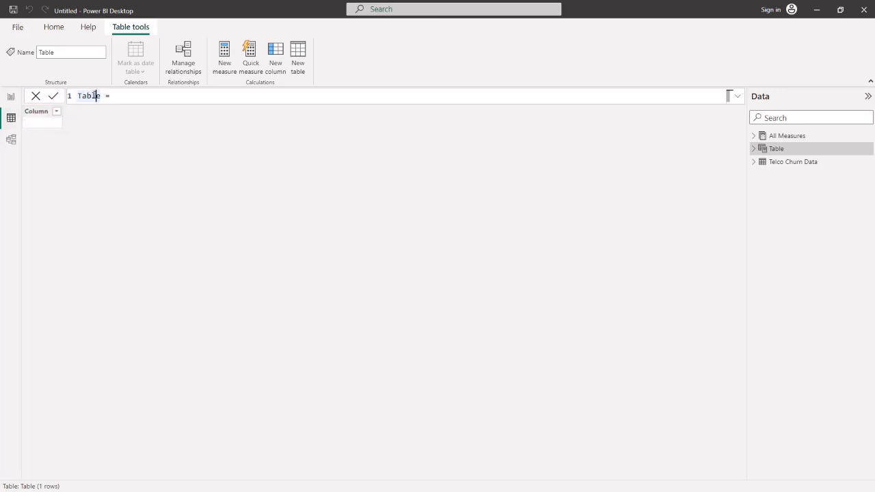
pyautogui.keyDown('ctrl'); pyautogui.scroll(2, 94, 95); pyautogui.keyUp('ctrl')
pyautogui.click(115, 97)
pyautogui.press('BackSpace')
pyautogui.press('BackSpace')
pyautogui.press('BackSpace')
pyautogui.press('BackSpace')
pyautogui.press('BackSpace')
pyautogui.write('Chur')
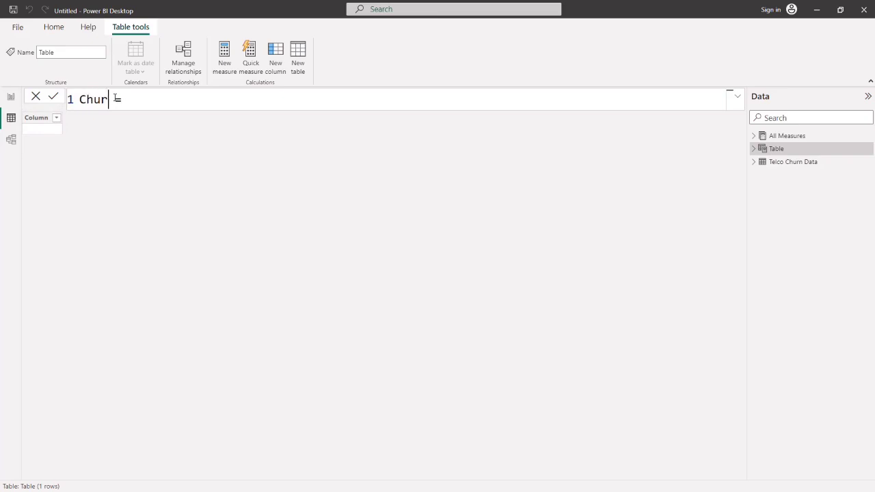
pyautogui.write('ned Customers')
# Begin the Churned Customers table formula with CALCULATETABLE, using 'Telco Churn Data' as its source table.
pyautogui.press('Right')
pyautogui.press('Right')
pyautogui.write('calcula')
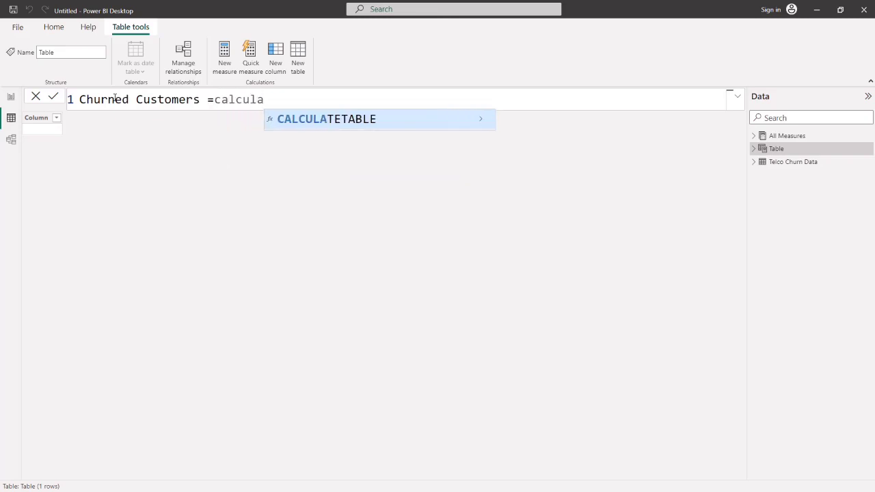
pyautogui.press('Tab')
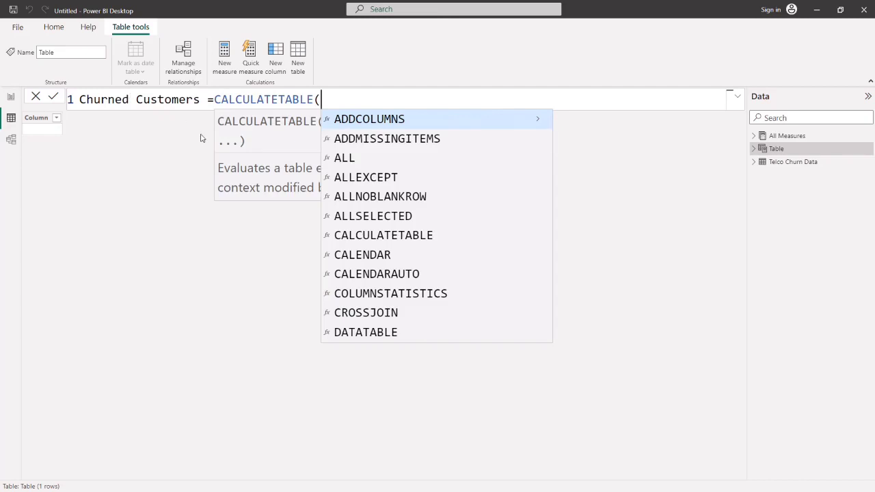
pyautogui.write('t')
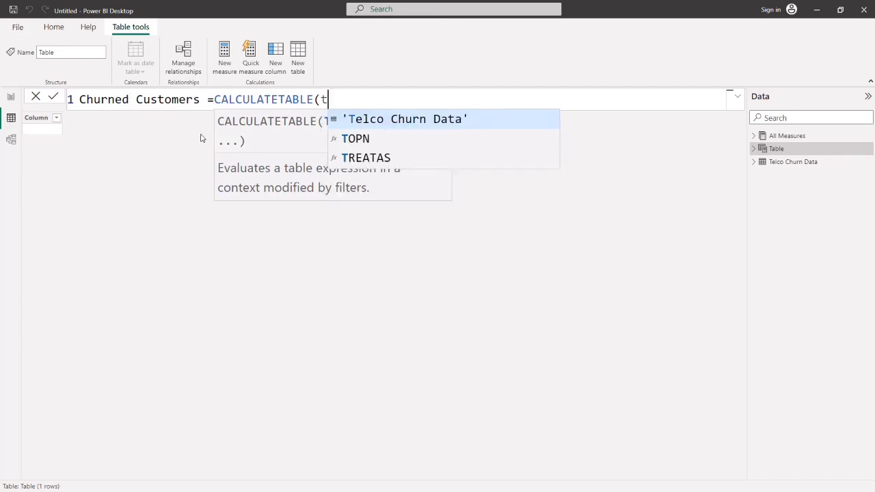
pyautogui.write('elc')
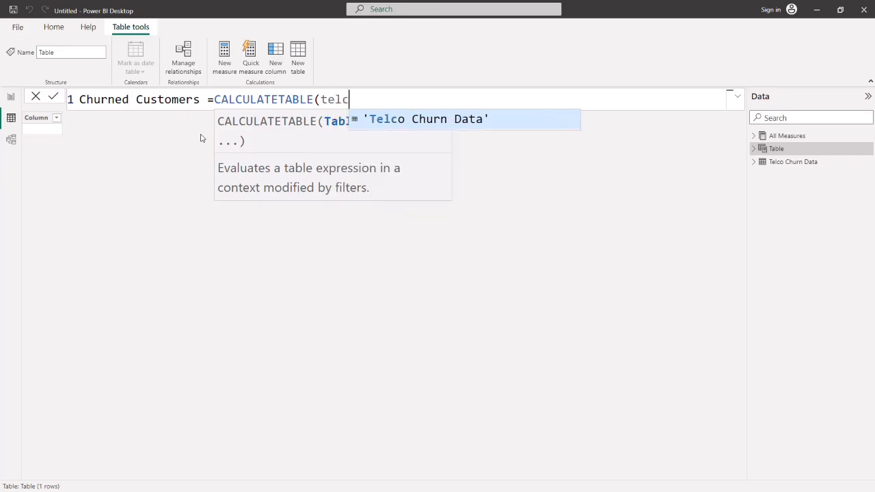
pyautogui.press('Tab')
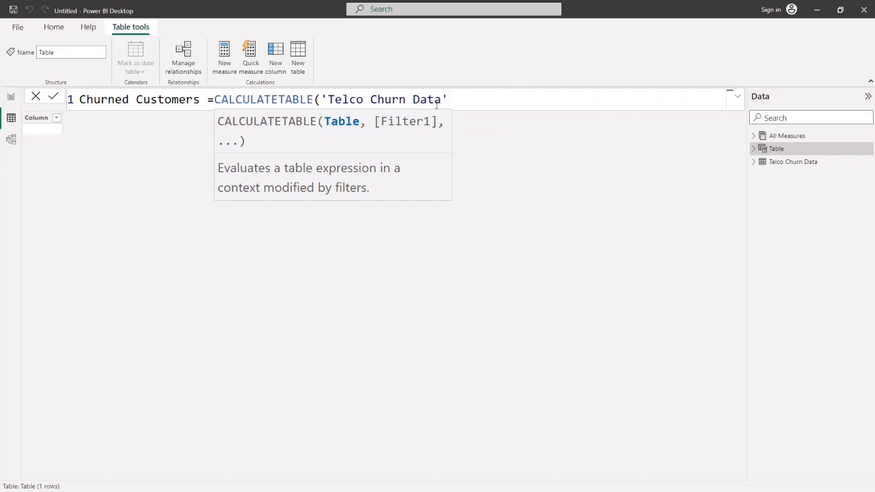
# Complete the formula with the filter 'Telco Churn Data'[Churn]="Yes" and commit it to generate the table.
pyautogui.write(',chu')
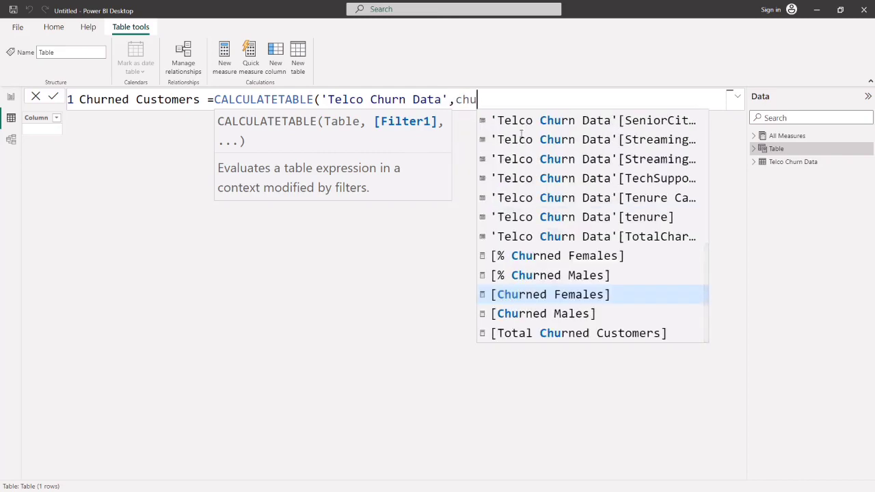
pyautogui.write('rn')
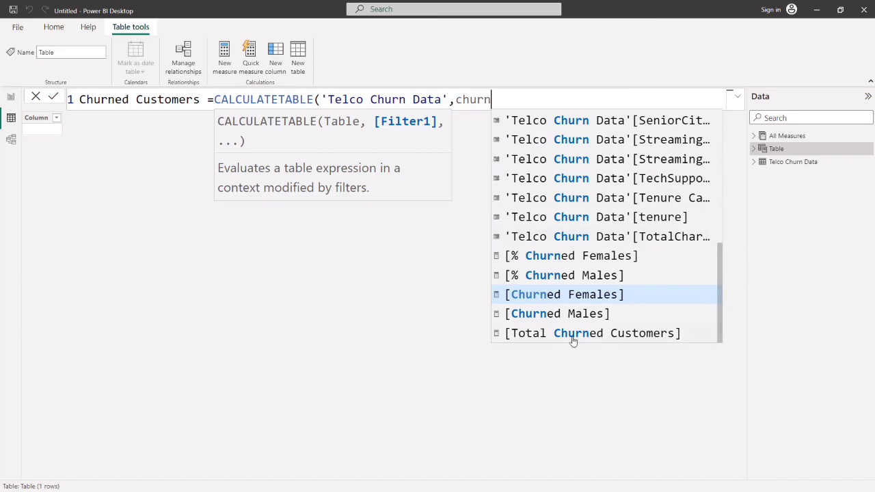
pyautogui.moveTo(715, 313); pyautogui.dragTo(717, 179)
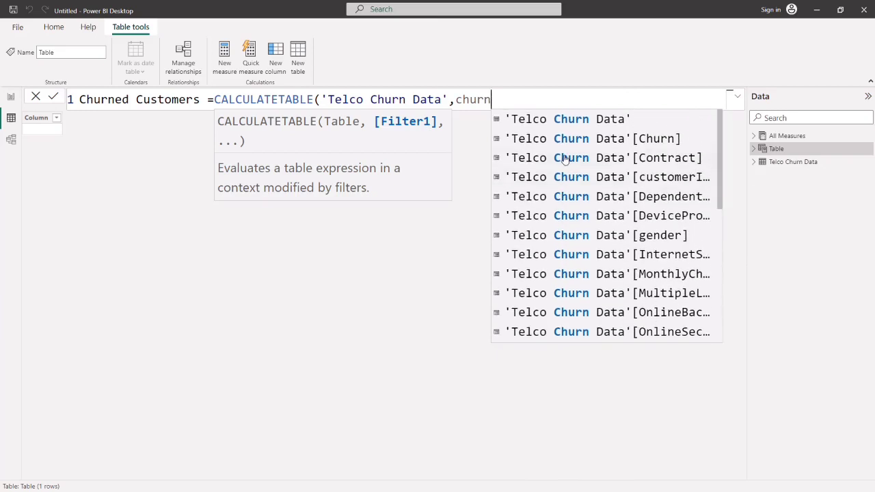
pyautogui.click(606, 145)
pyautogui.write('=')
pyautogui.write('"Y')
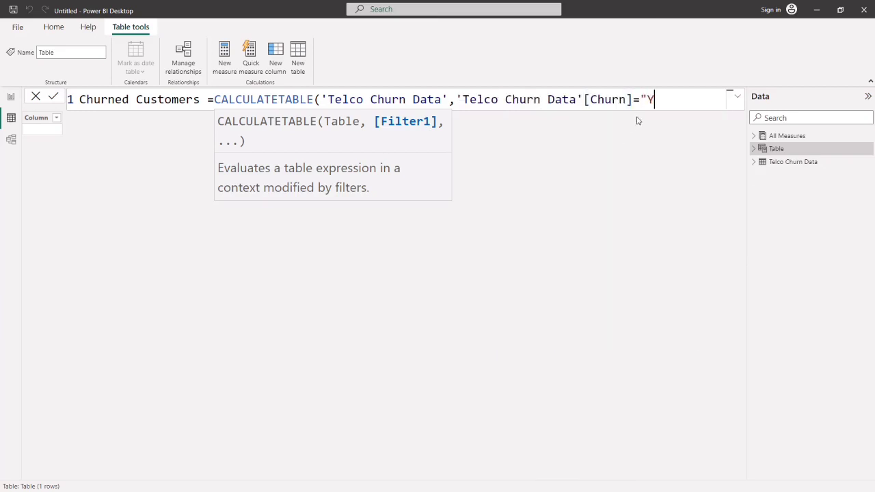
pyautogui.write('es")')
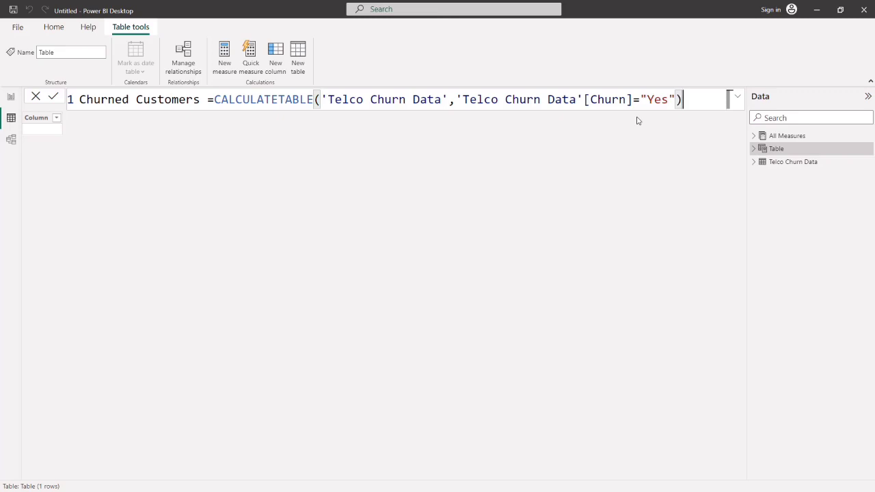
pyautogui.press('Return')
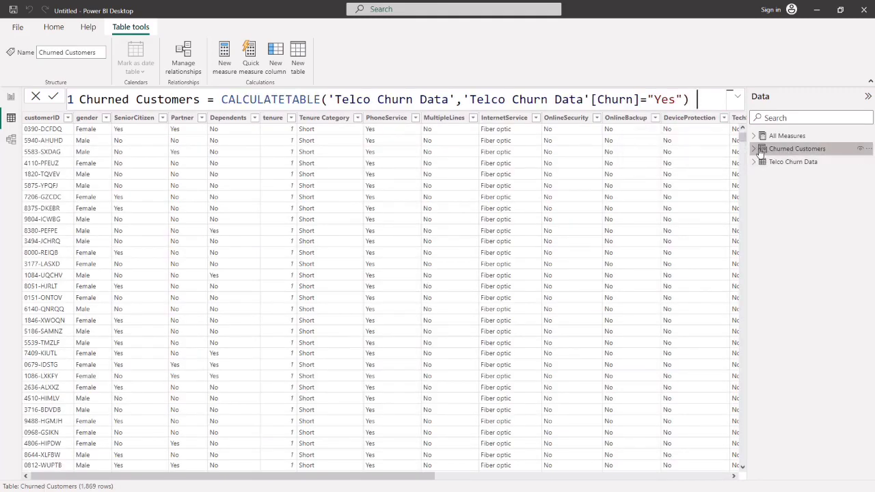
# Check the Churn column down to the last row of Churned Customers, and compare the row count with the Home Page churned total.
pyautogui.moveTo(136, 477); pyautogui.dragTo(431, 476)
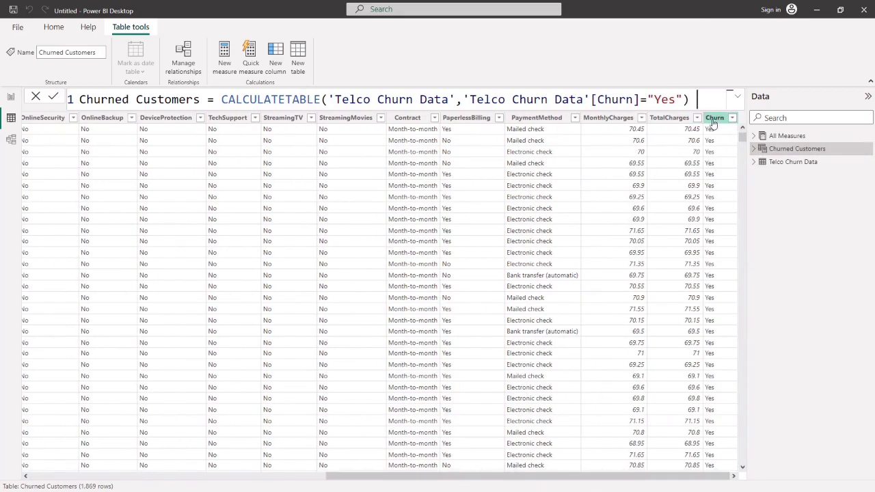
pyautogui.moveTo(745, 140); pyautogui.dragTo(756, 486)
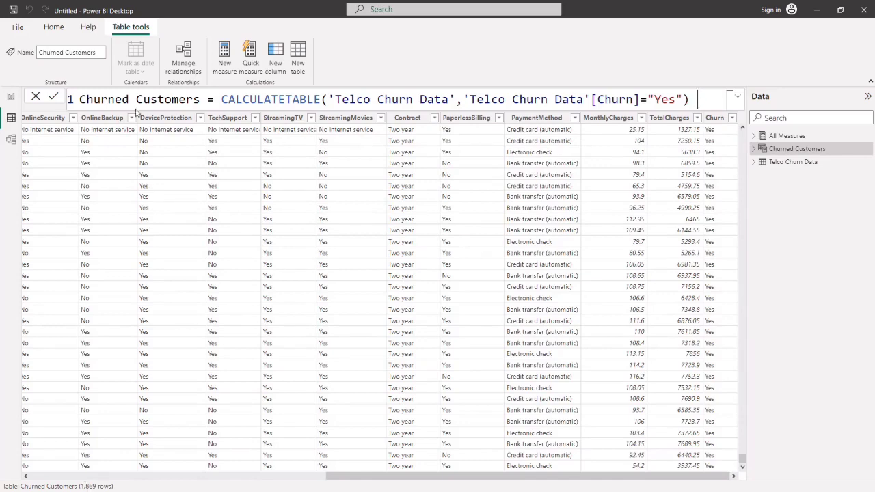
pyautogui.click(12, 98)
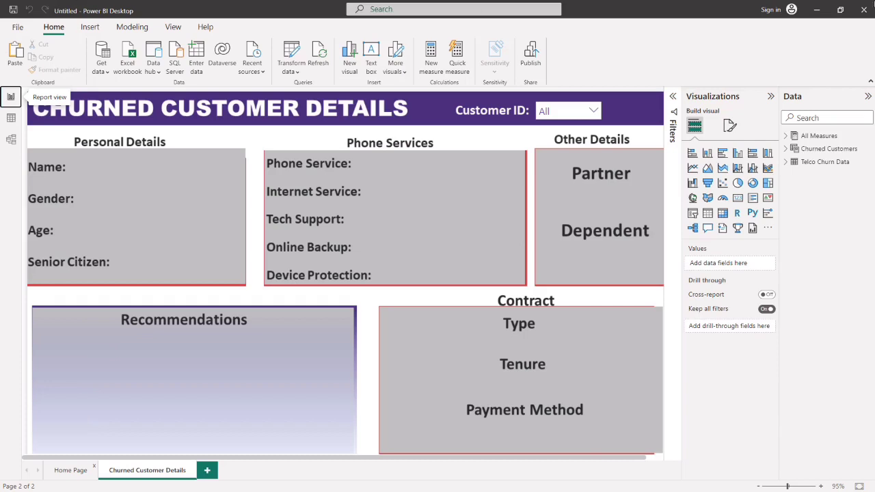
pyautogui.click(71, 470)
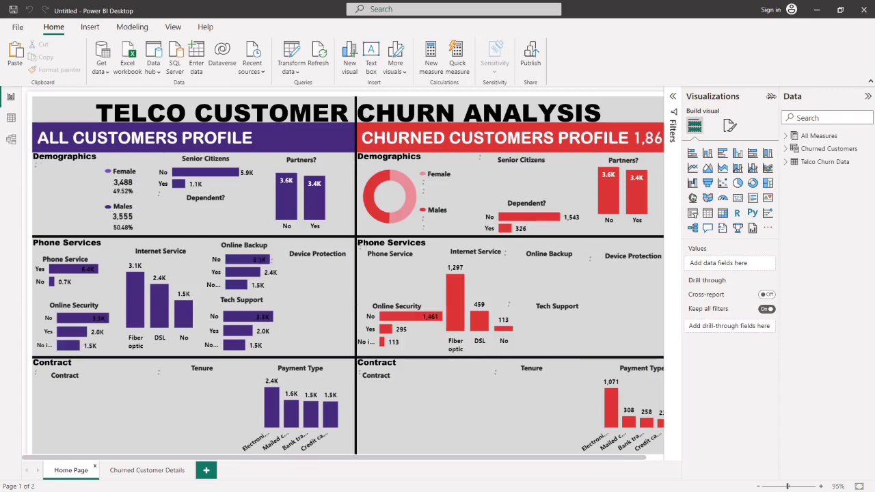
pyautogui.click(770, 98)
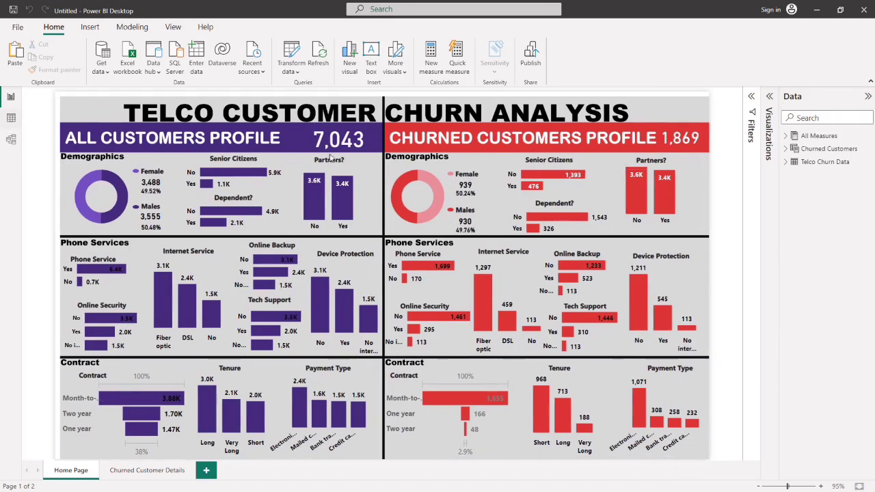
# On the Churned Customer Details page, replace the slicer's field with customerID from the Churned Customers table.
pyautogui.click(138, 471)
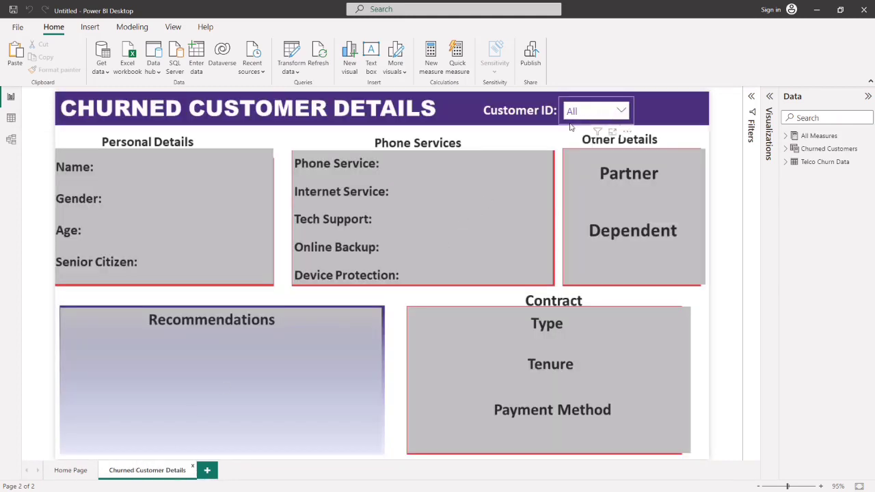
pyautogui.click(571, 127)
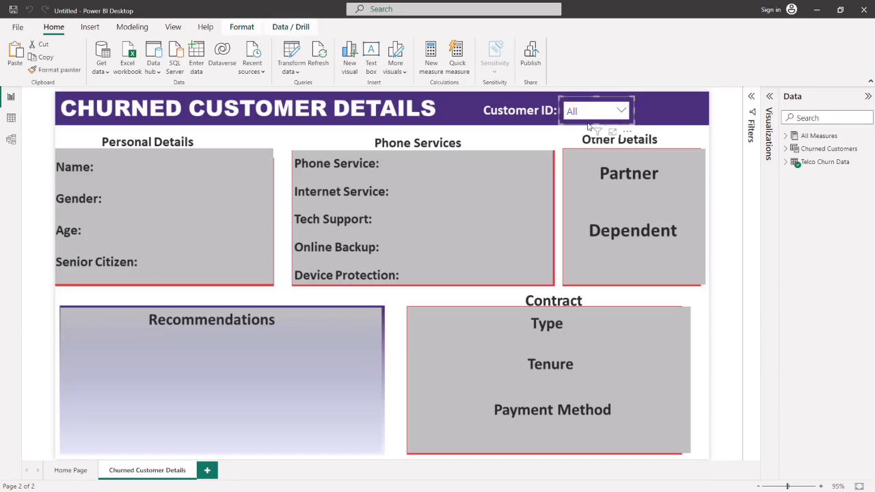
pyautogui.click(770, 99)
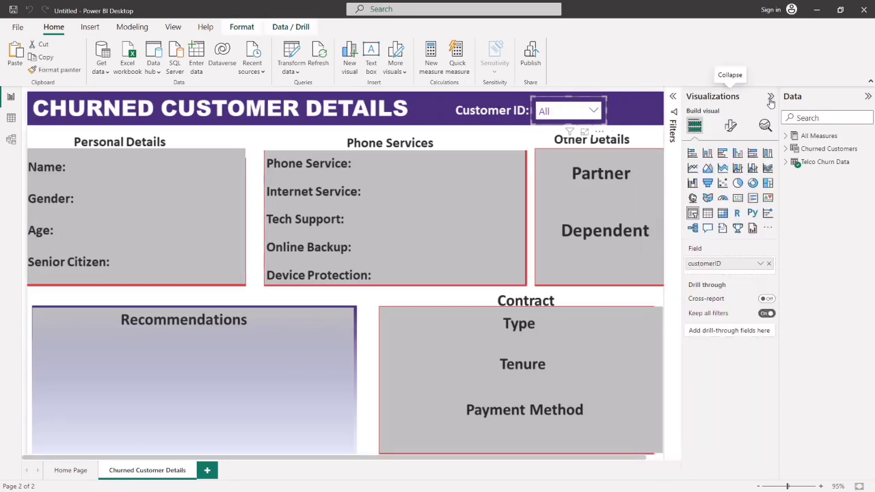
pyautogui.click(768, 264)
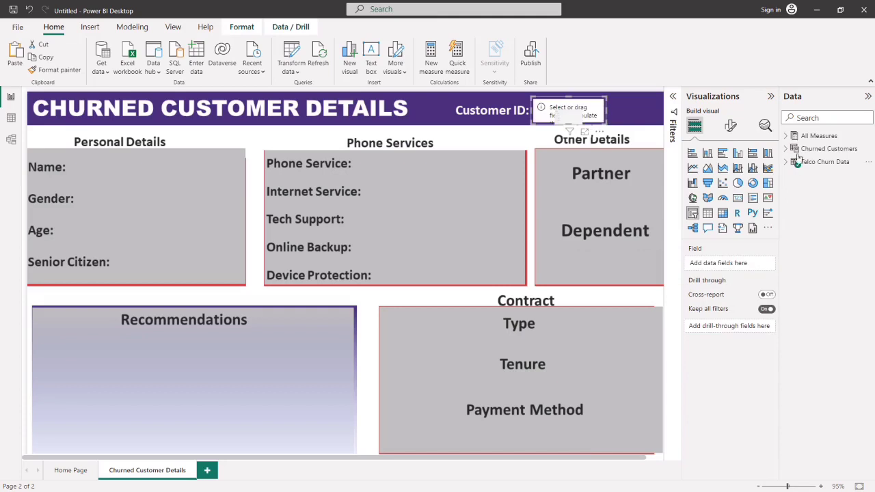
pyautogui.click(793, 150)
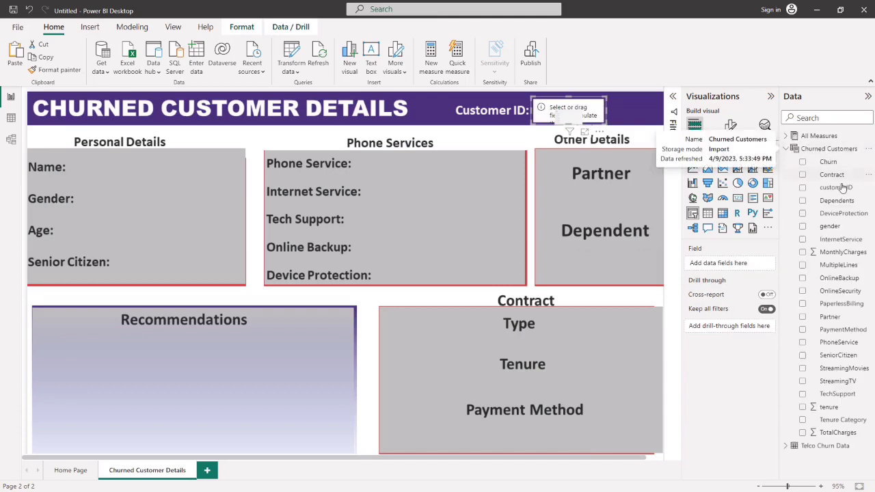
pyautogui.moveTo(844, 192); pyautogui.dragTo(748, 265)
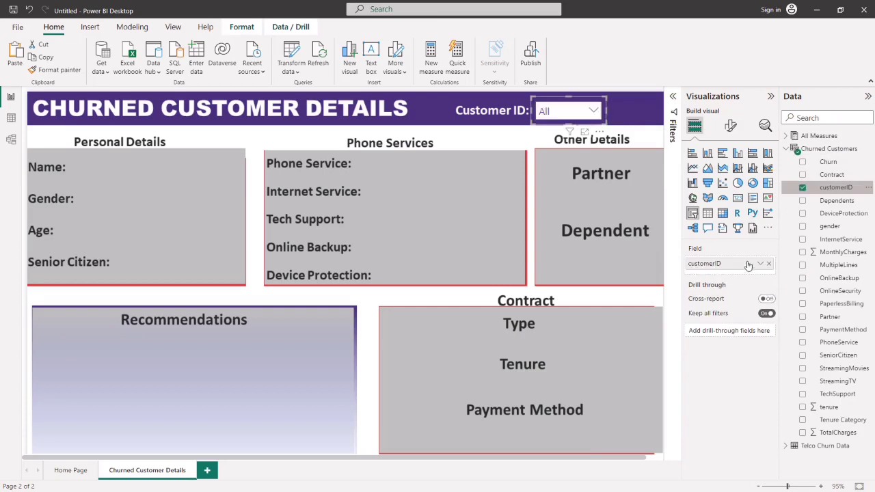
pyautogui.click(785, 149)
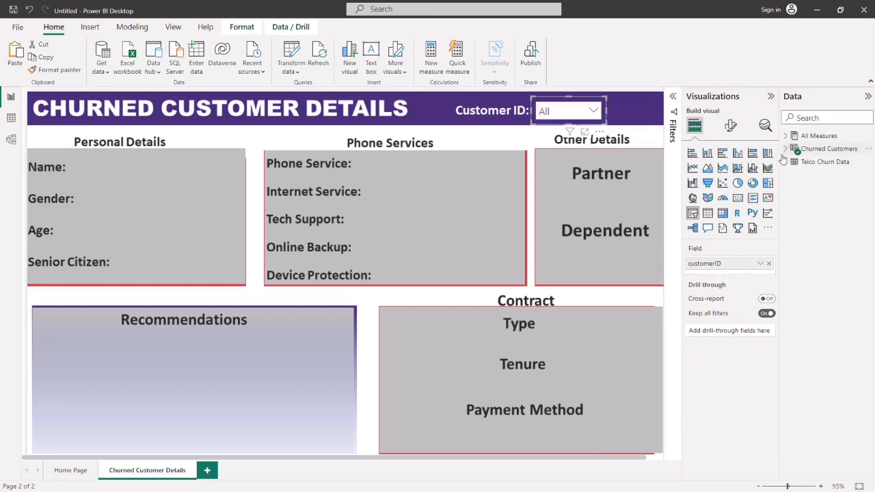
# Set the font size of the customerID slicer's values to 10 so the full IDs fit in its list.
pyautogui.click(596, 111)
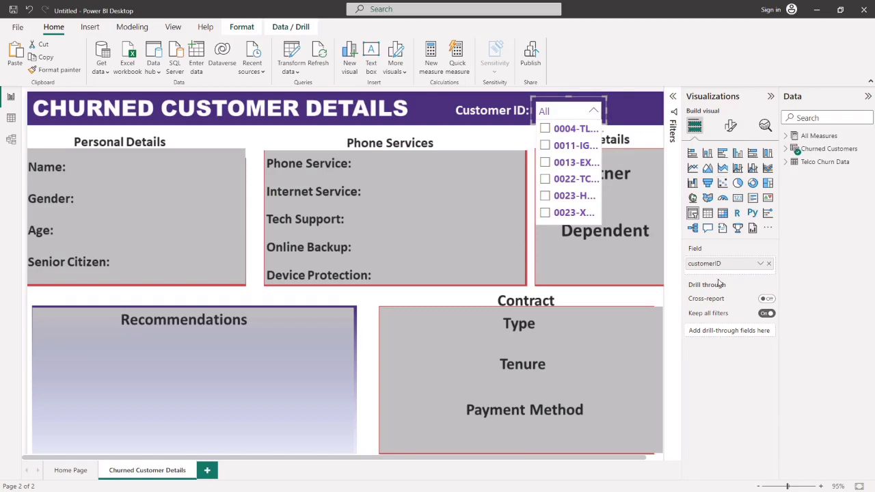
pyautogui.click(728, 127)
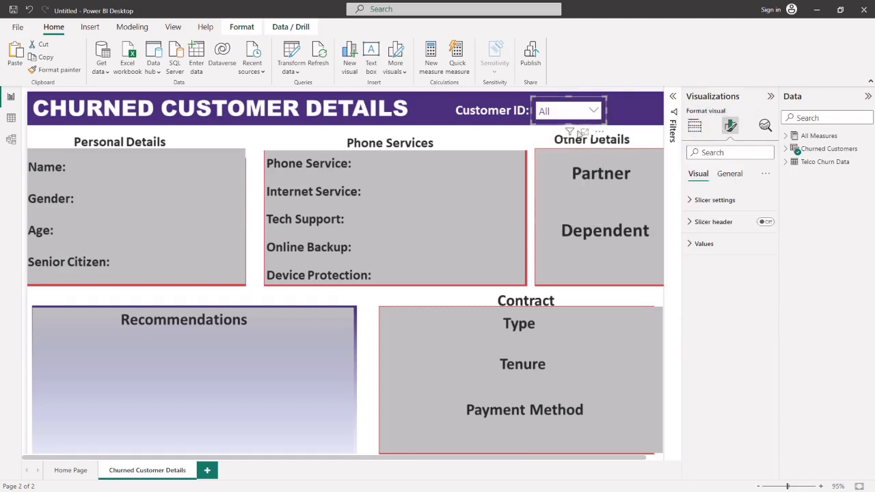
pyautogui.click(707, 244)
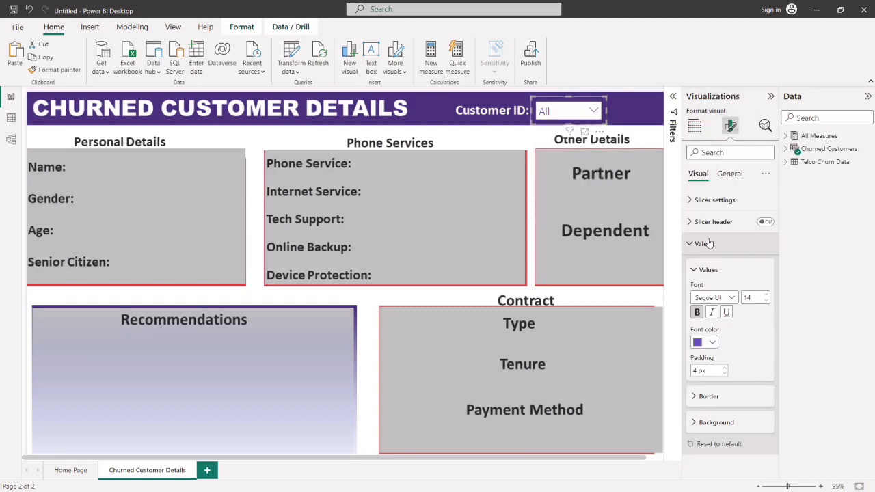
pyautogui.click(766, 301)
pyautogui.click(766, 301)
pyautogui.click(766, 300)
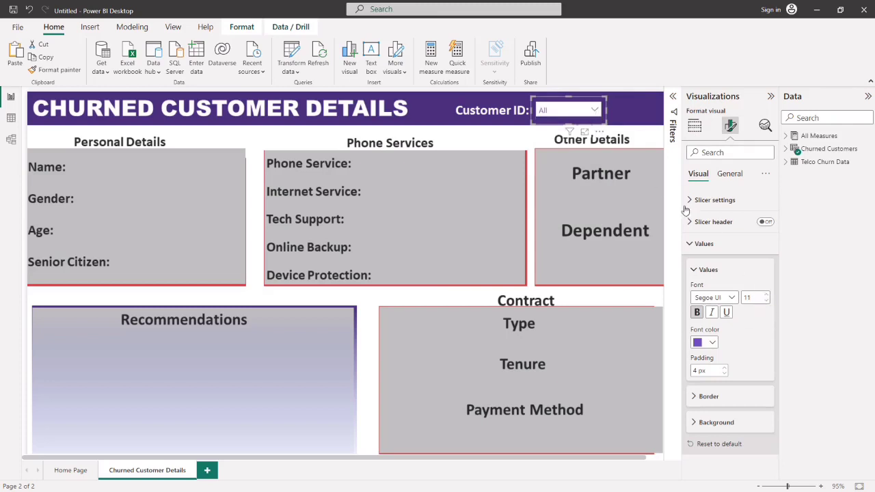
pyautogui.click(594, 110)
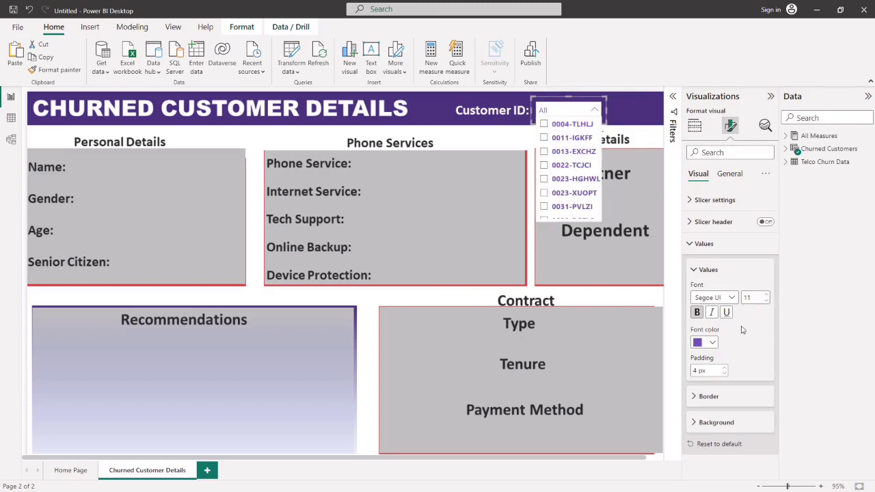
pyautogui.click(766, 301)
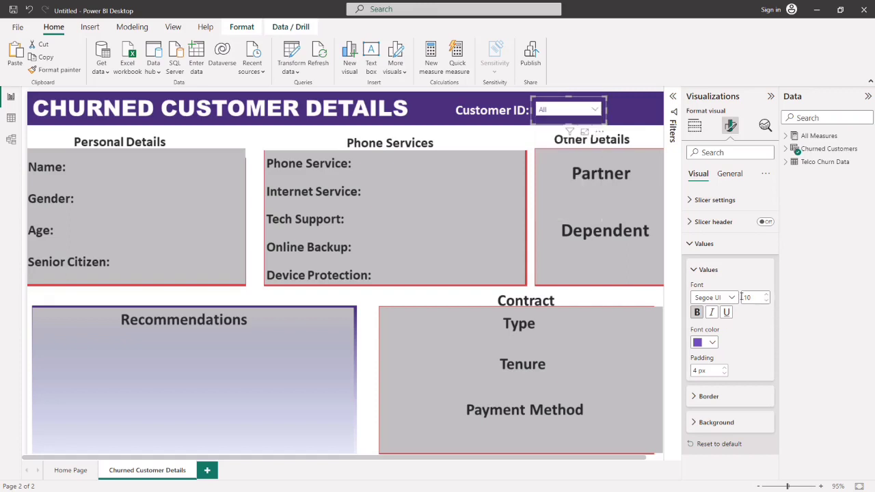
pyautogui.click(594, 110)
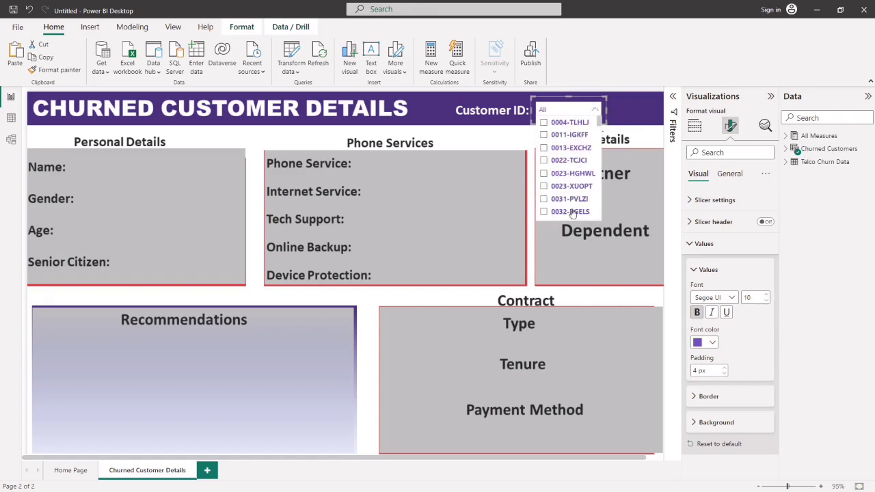
pyautogui.click(527, 254)
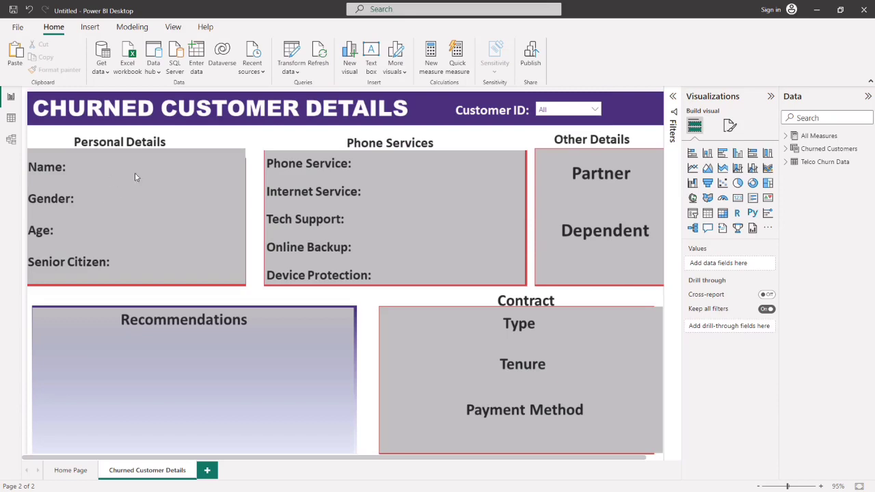
# Add an empty card visual and place it in the Personal Details box beside the Name, Gender and Age labels.
pyautogui.click(736, 203)
pyautogui.moveTo(162, 296); pyautogui.dragTo(149, 240)
pyautogui.moveTo(172, 290); pyautogui.dragTo(175, 222)
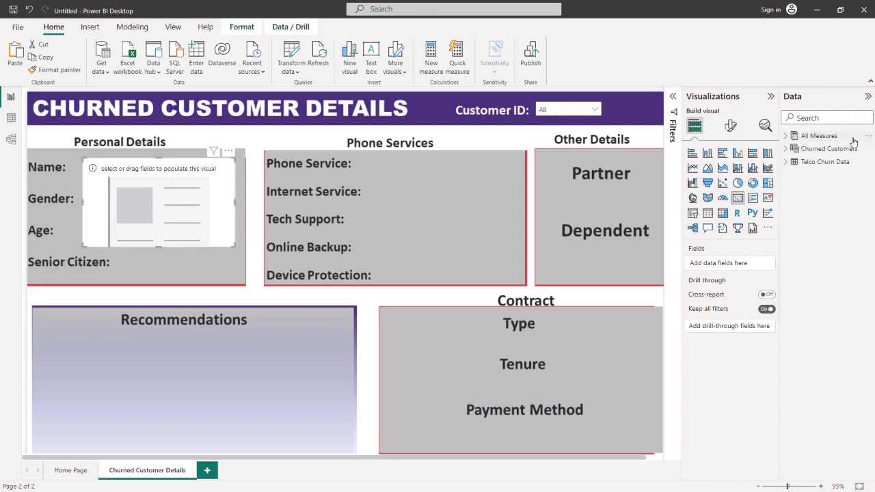
# Review the fields of the Churned Customers table and inspect its first columns in the data view.
pyautogui.click(787, 151)
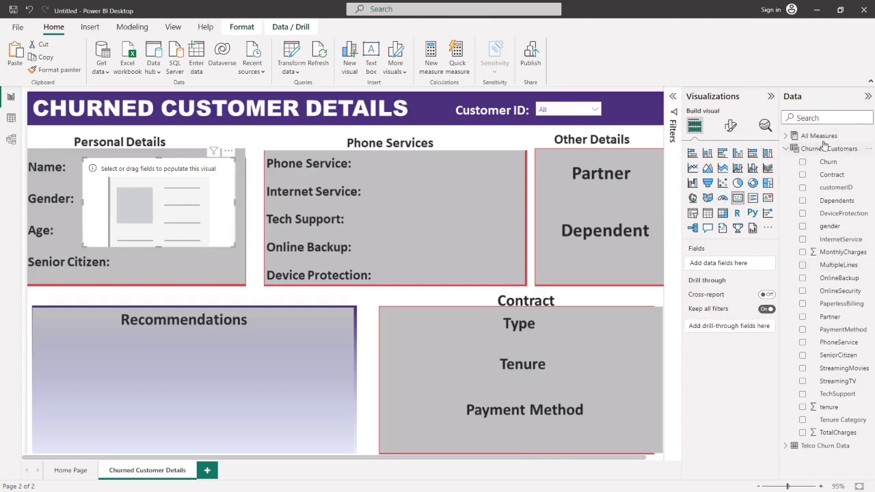
pyautogui.click(11, 120)
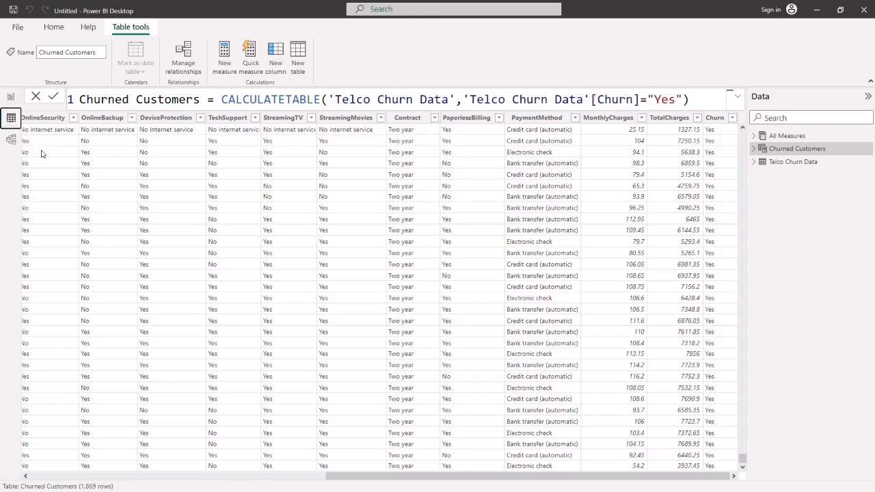
pyautogui.hscroll(-10, 41, 153)
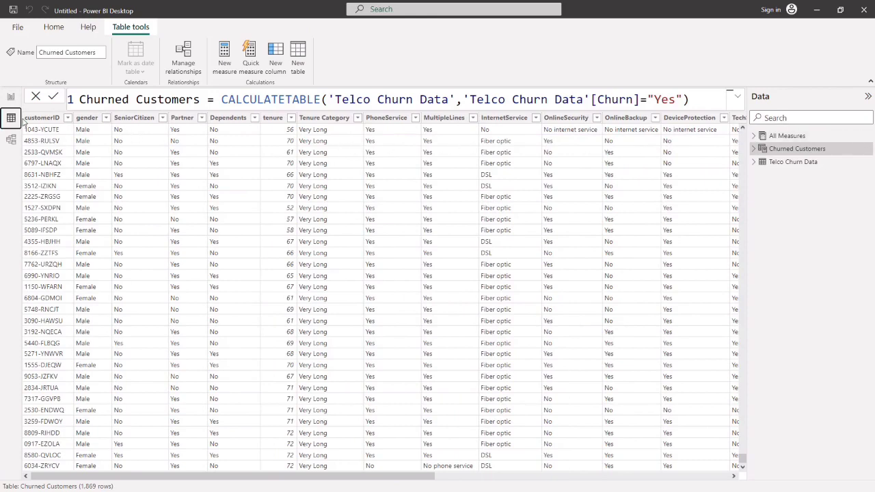
# In the report view, replace the Churned Customer Details page's canvas background image with the updated bg cus.png.
pyautogui.click(13, 99)
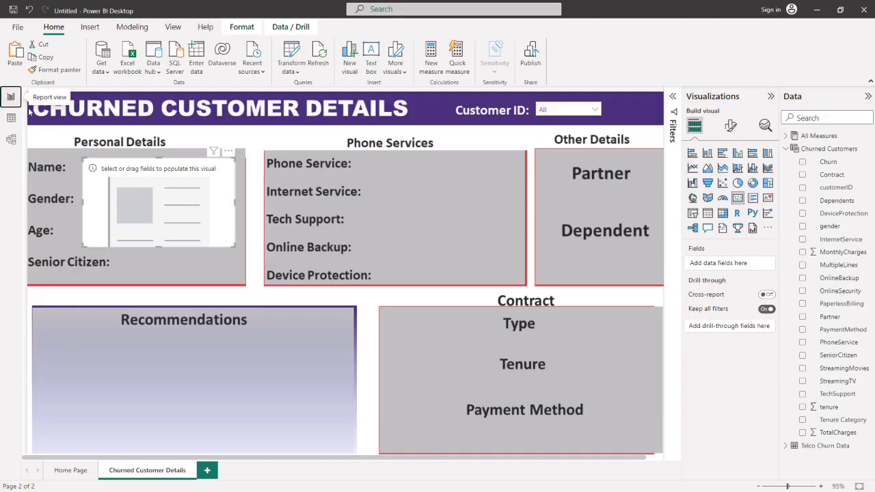
pyautogui.moveTo(138, 184); pyautogui.dragTo(168, 186)
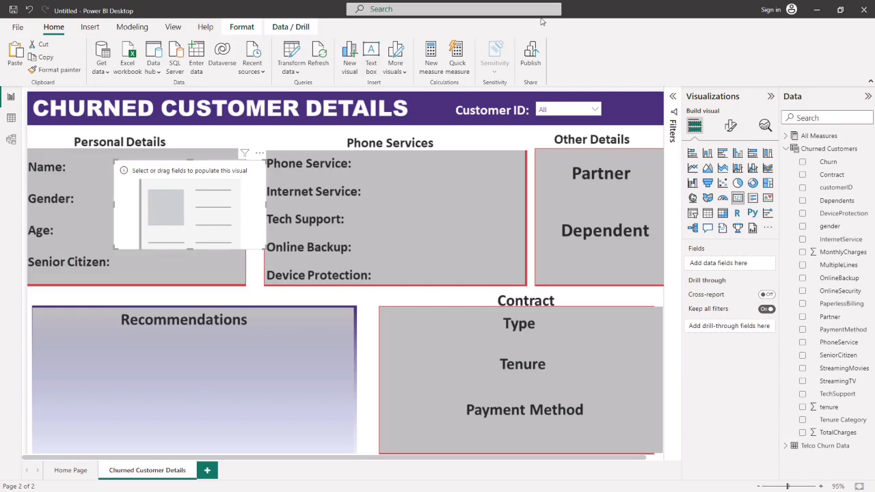
pyautogui.click(638, 290)
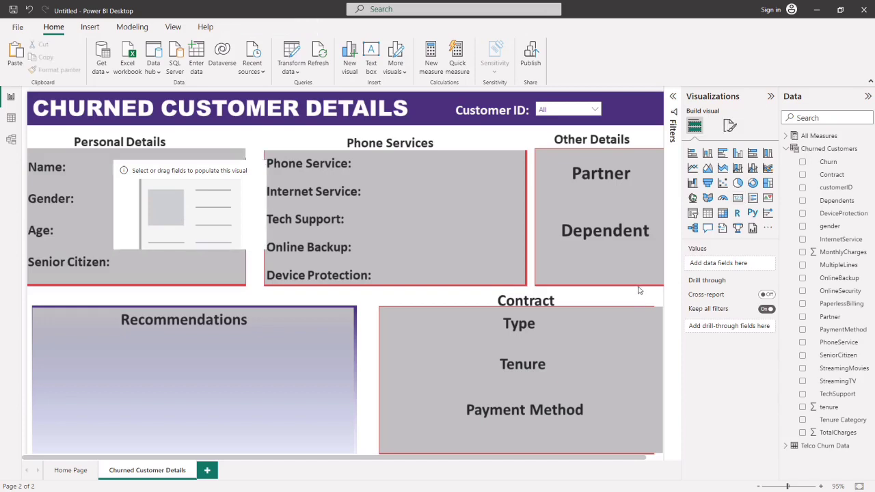
pyautogui.click(730, 125)
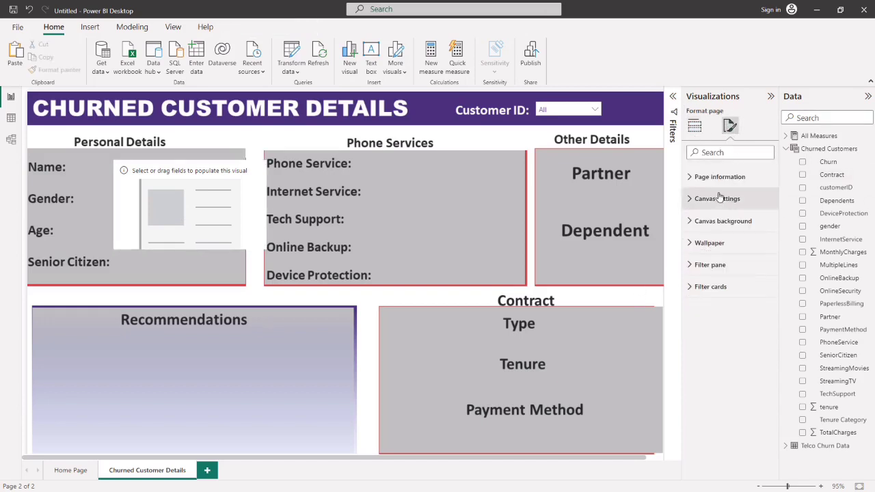
pyautogui.click(707, 221)
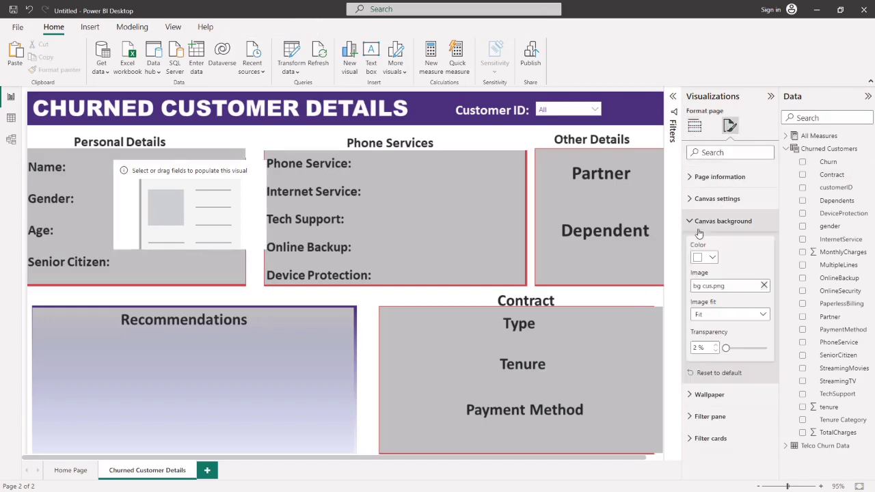
pyautogui.click(765, 286)
pyautogui.click(764, 285)
pyautogui.click(136, 104)
pyautogui.click(364, 231)
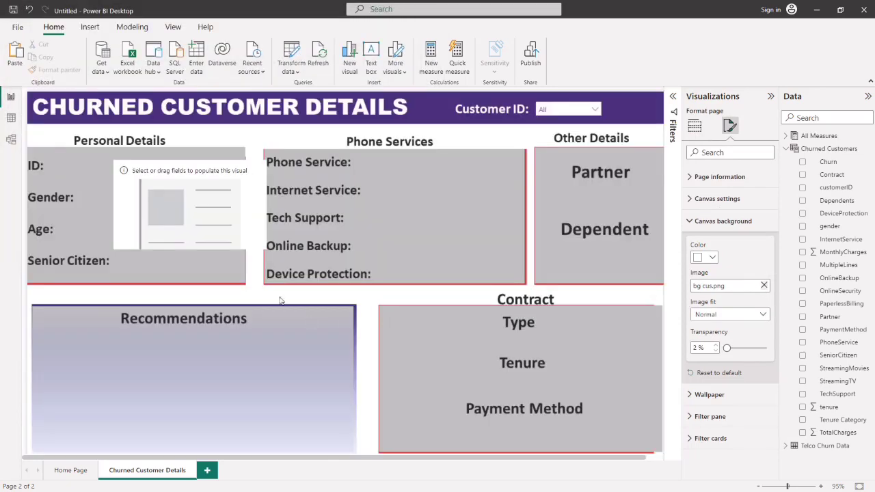
# Move the empty card down beside the Senior Citizen label and select the first ID in the Customer ID slicer.
pyautogui.moveTo(231, 232); pyautogui.dragTo(262, 267)
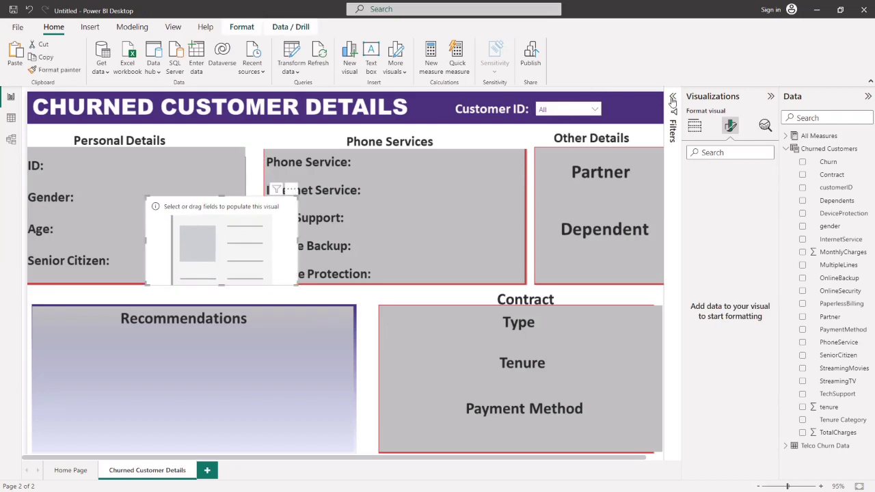
pyautogui.click(768, 98)
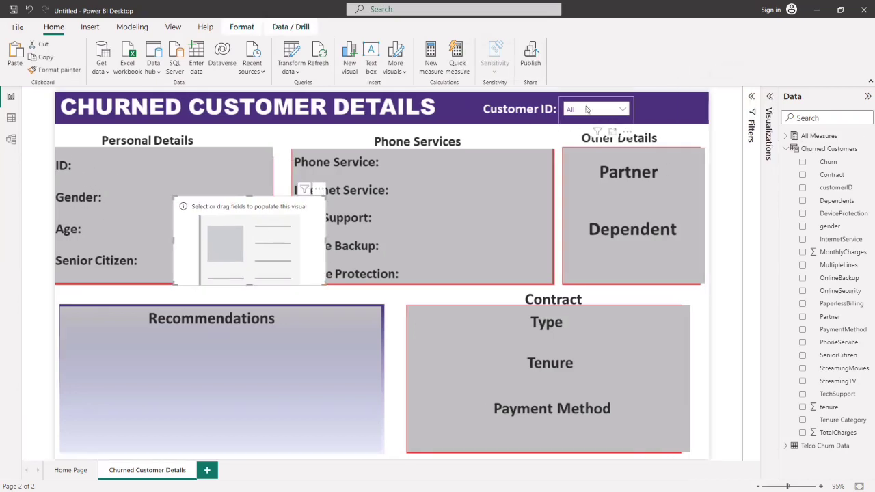
pyautogui.click(625, 109)
pyautogui.click(575, 123)
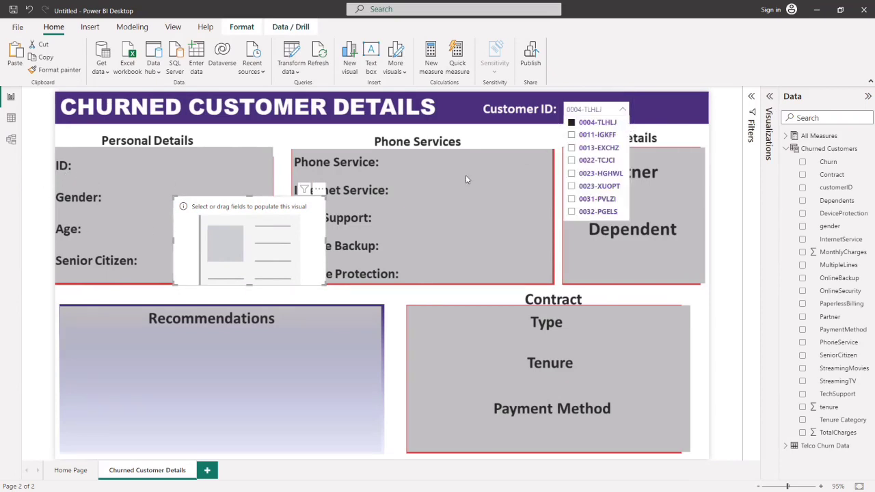
pyautogui.click(572, 123)
pyautogui.click(571, 122)
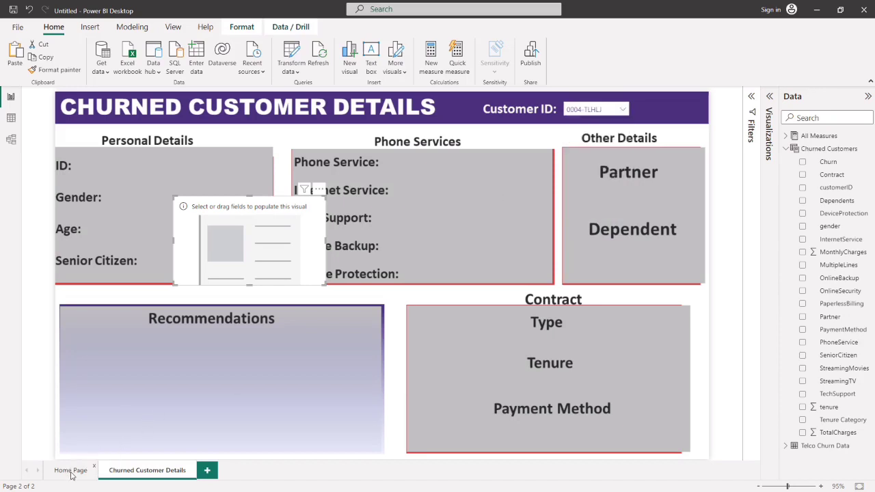
# Look over the Home Page dashboard and check the Customer ID slicer's list on the Churned Customer Details page.
pyautogui.click(71, 472)
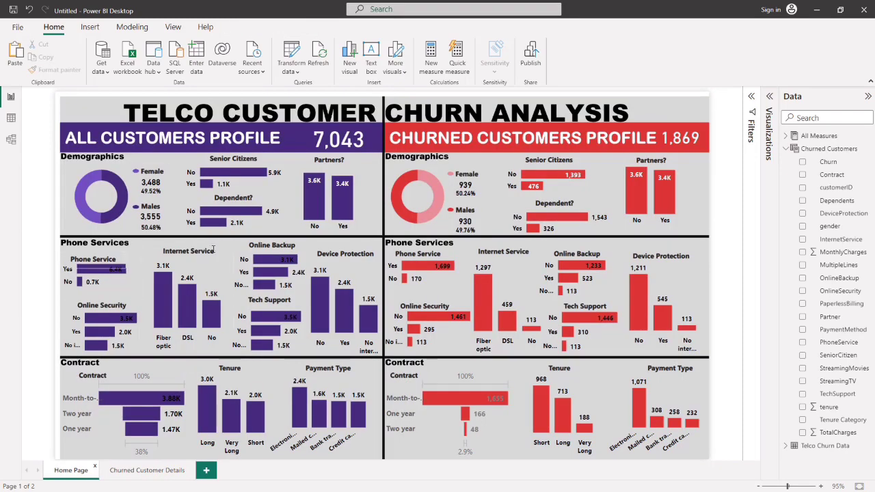
pyautogui.click(128, 471)
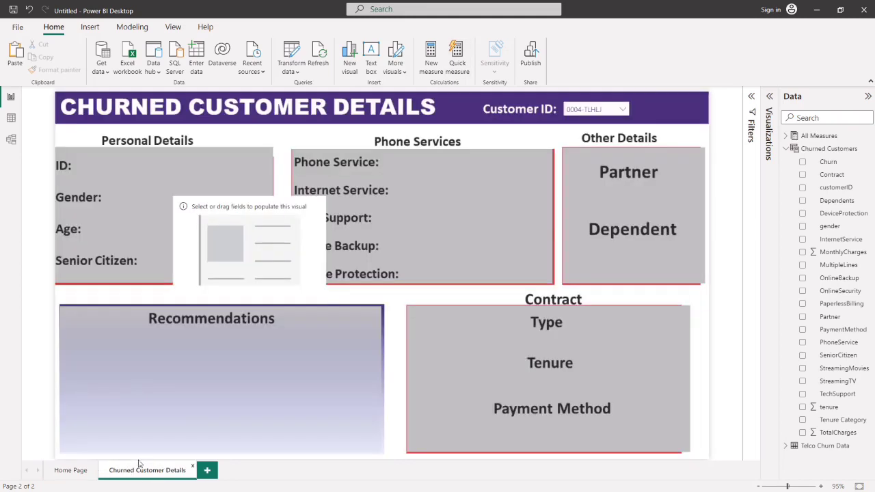
pyautogui.click(622, 110)
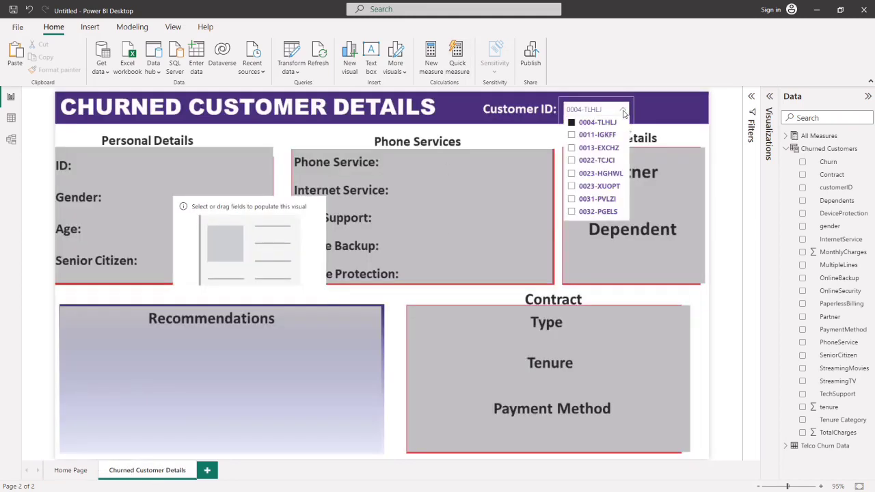
pyautogui.click(622, 111)
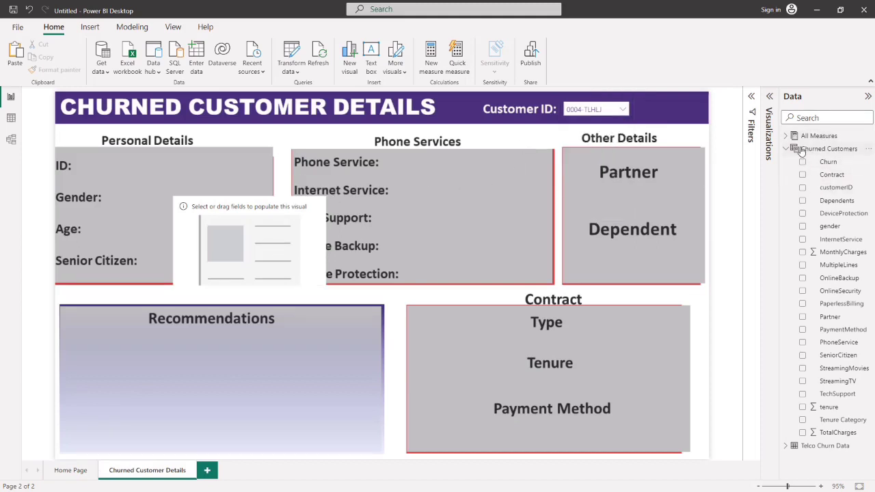
# Fill the empty card with customerID from the Churned Customers table and clear the Customer ID slicer's selection.
pyautogui.moveTo(843, 192); pyautogui.dragTo(286, 287)
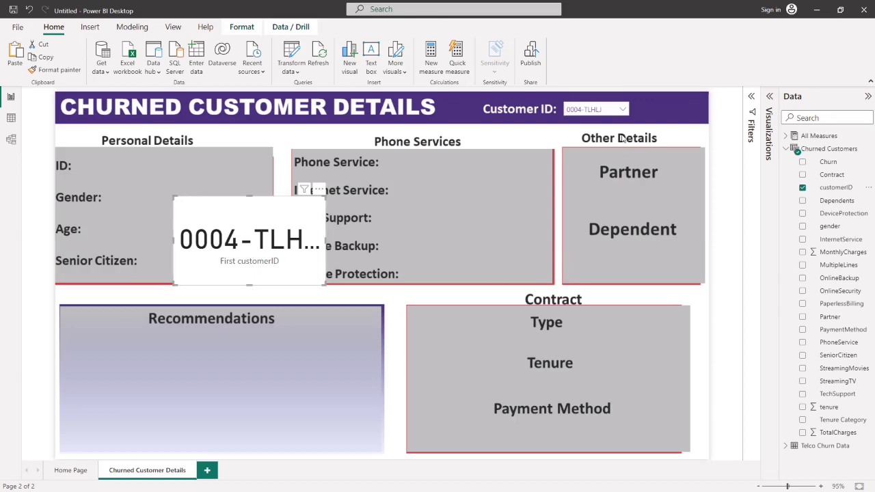
pyautogui.click(622, 111)
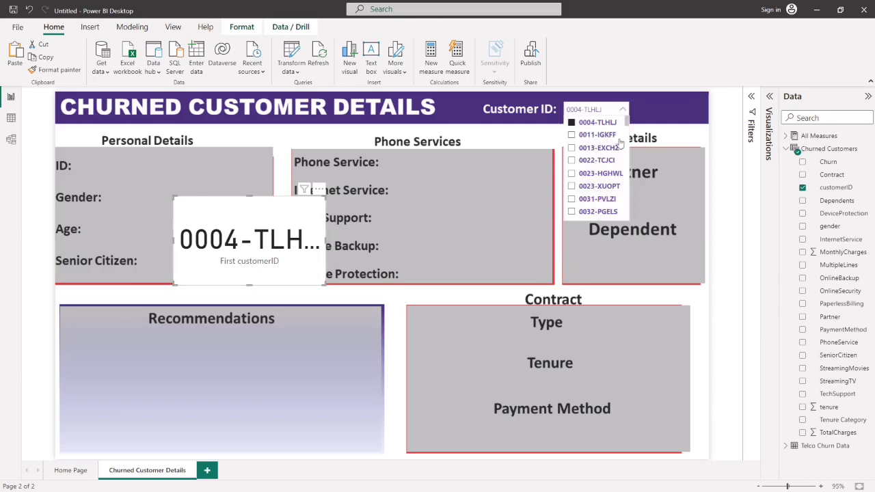
pyautogui.click(572, 123)
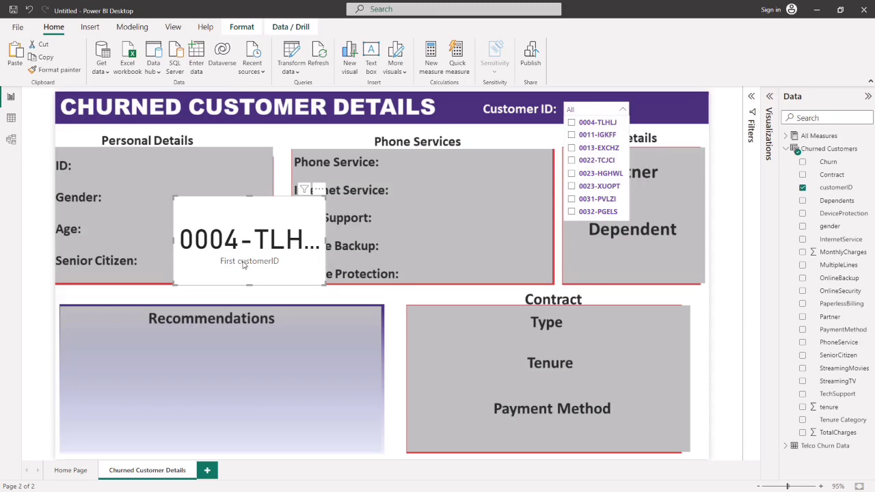
# Resize the customerID card to a low, wide strip that fits the full ID and place it beside the ID label.
pyautogui.click(769, 97)
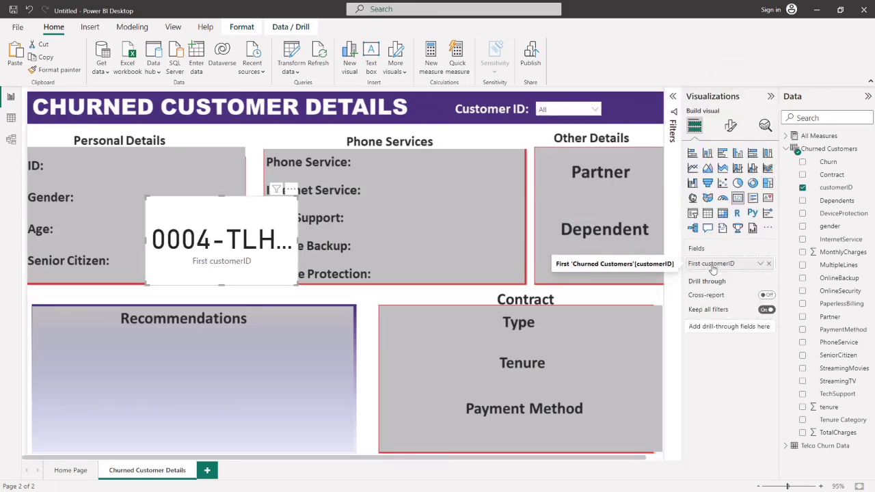
pyautogui.click(730, 125)
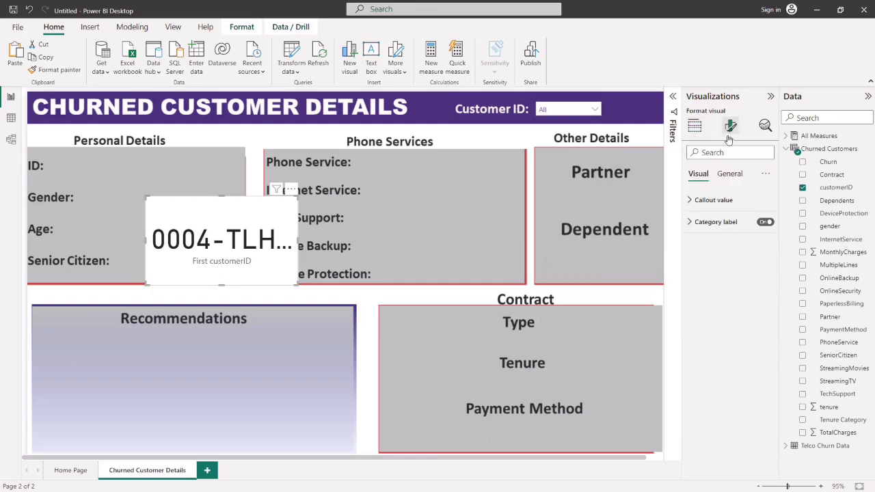
pyautogui.click(729, 175)
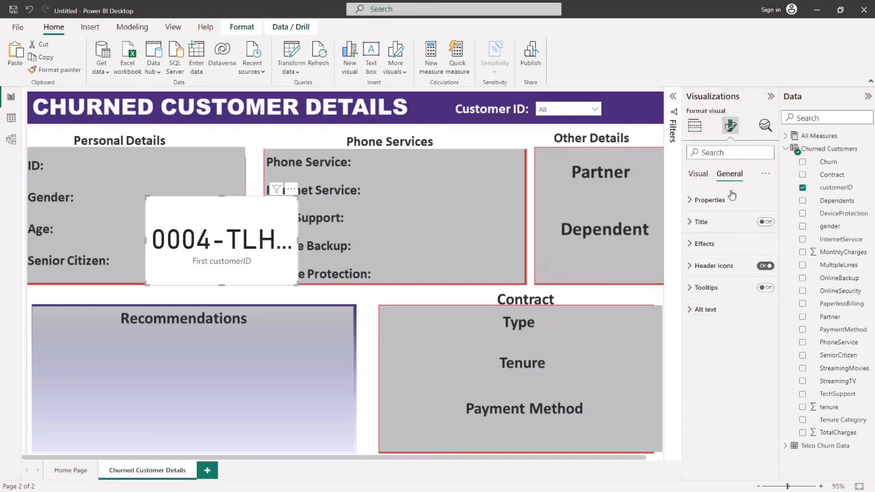
pyautogui.click(698, 174)
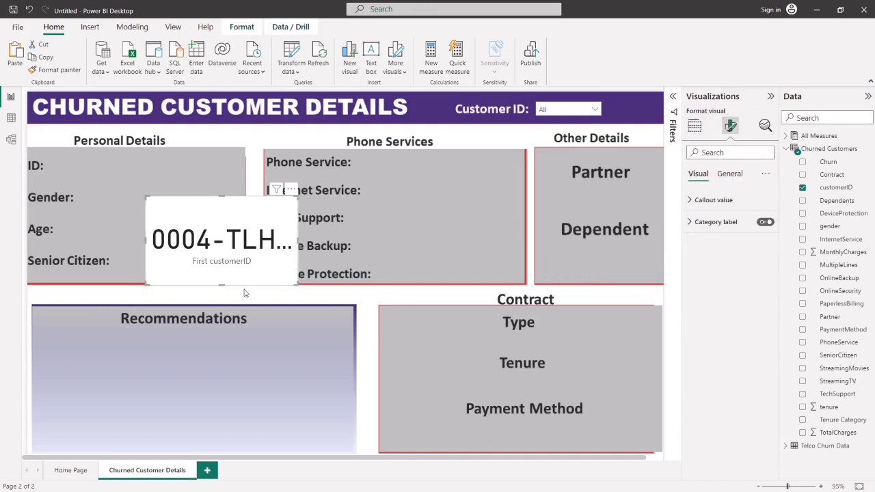
pyautogui.moveTo(222, 285); pyautogui.dragTo(178, 221)
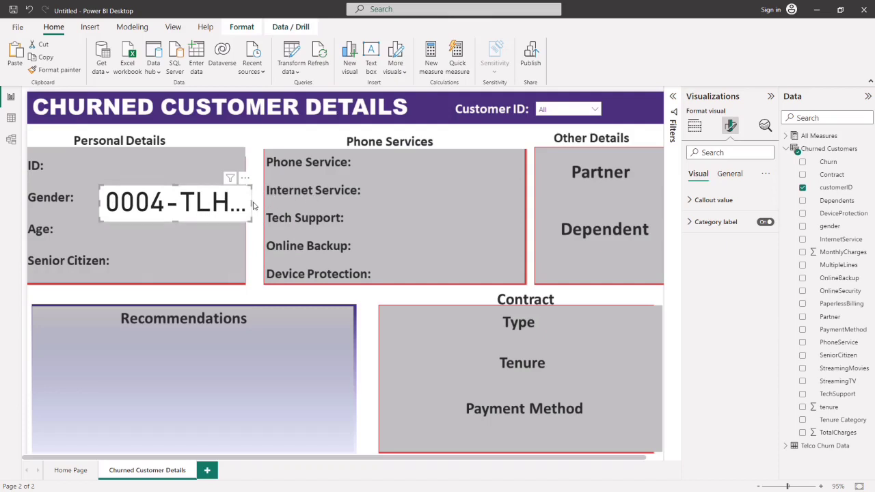
pyautogui.moveTo(250, 203); pyautogui.dragTo(289, 203)
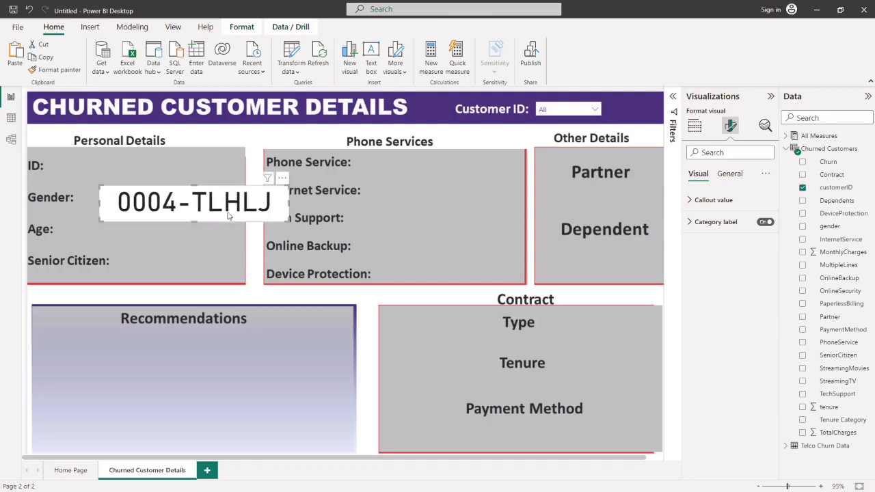
pyautogui.moveTo(202, 223); pyautogui.dragTo(154, 187)
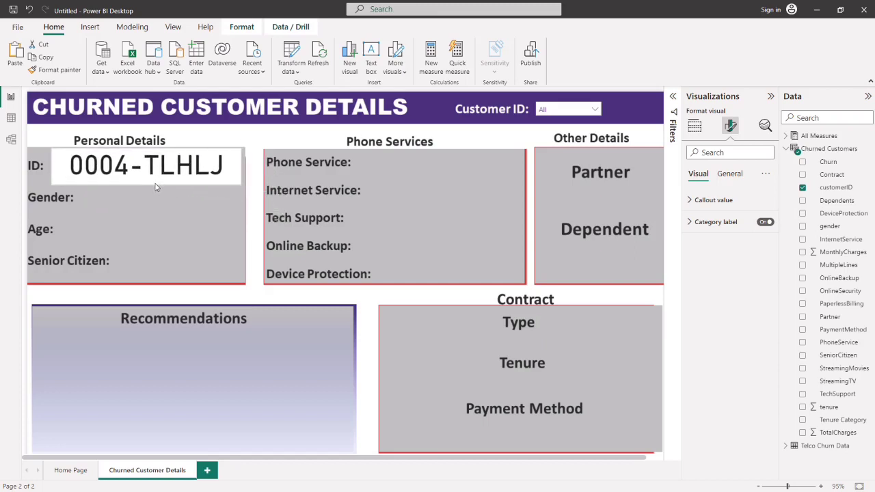
# Turn off the customerID card's background and narrow the card slightly within the Personal Details box.
pyautogui.click(695, 126)
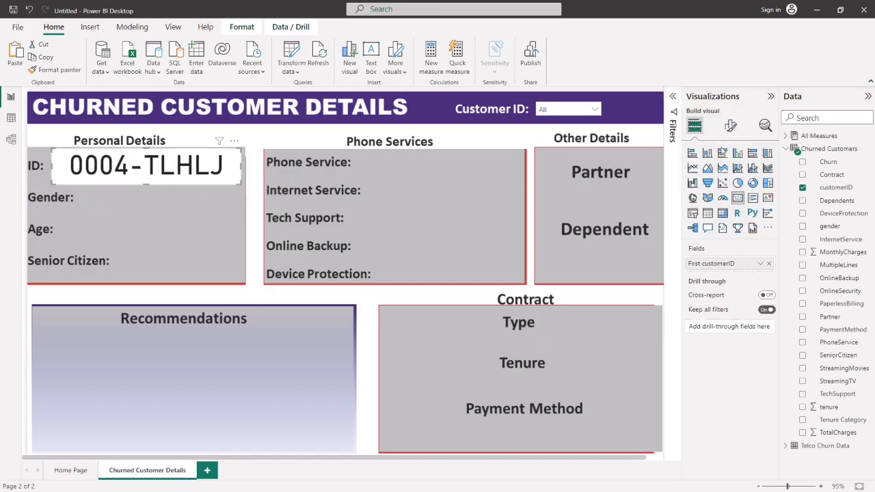
pyautogui.click(731, 125)
pyautogui.click(729, 175)
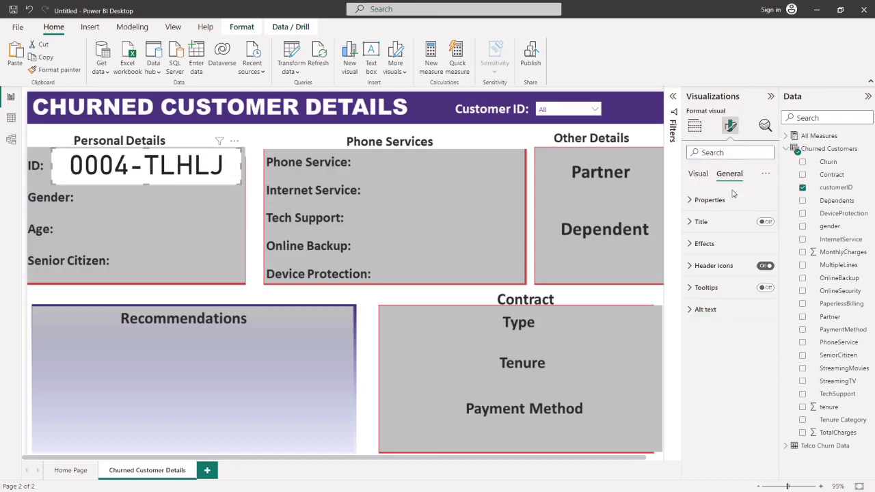
pyautogui.click(707, 244)
pyautogui.click(761, 270)
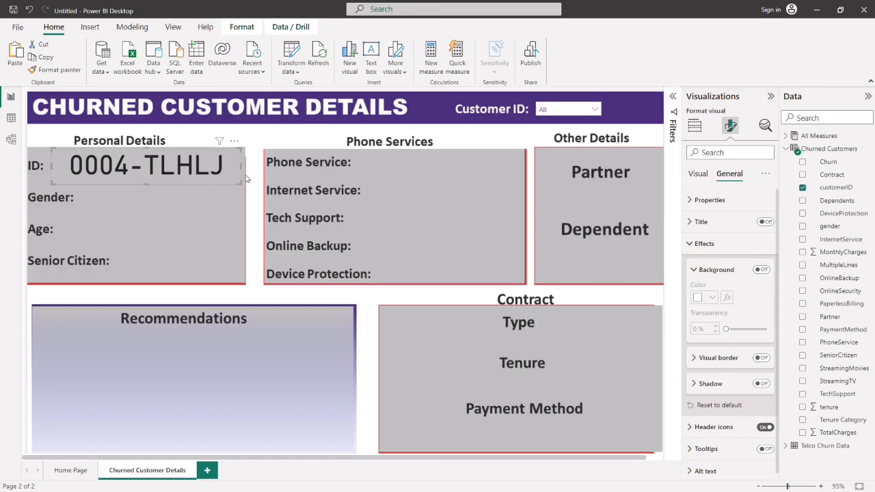
pyautogui.moveTo(240, 172)
pyautogui.mouseDown()
pyautogui.moveTo(195, 169)
pyautogui.moveTo(224, 176)
pyautogui.mouseUp()
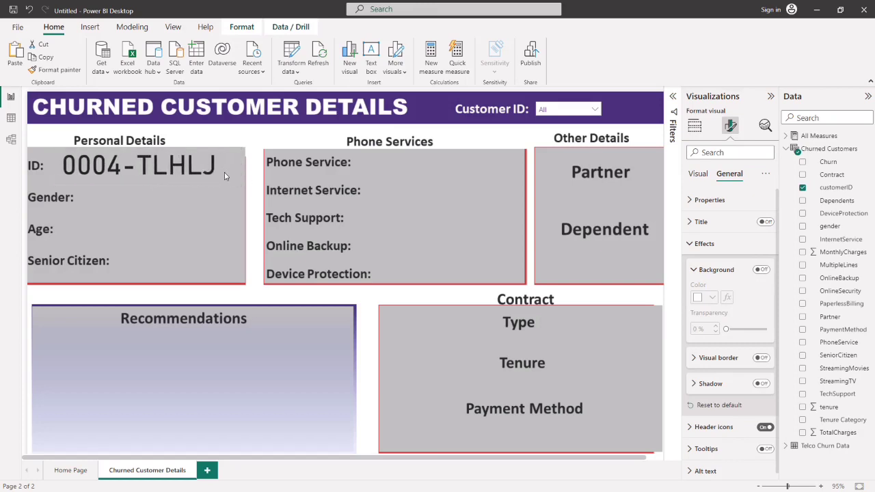
# Set the customerID card's callout value to font size 30 and bold.
pyautogui.click(698, 174)
pyautogui.click(725, 200)
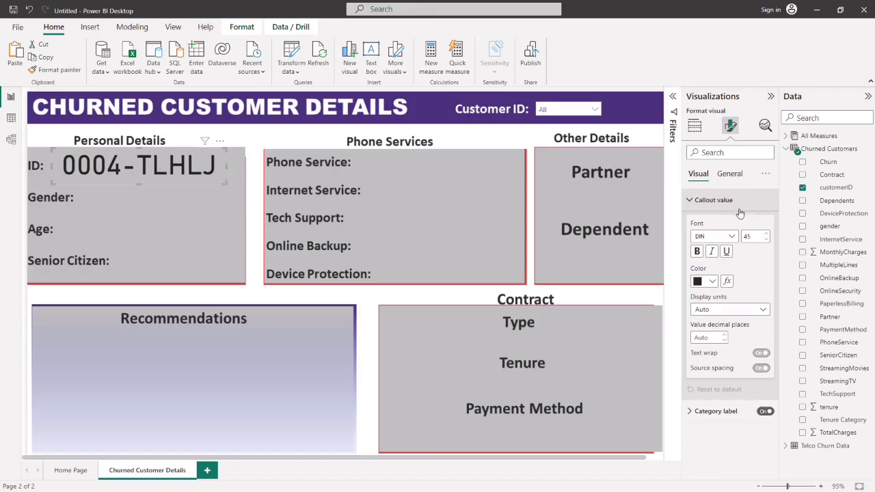
pyautogui.click(765, 240)
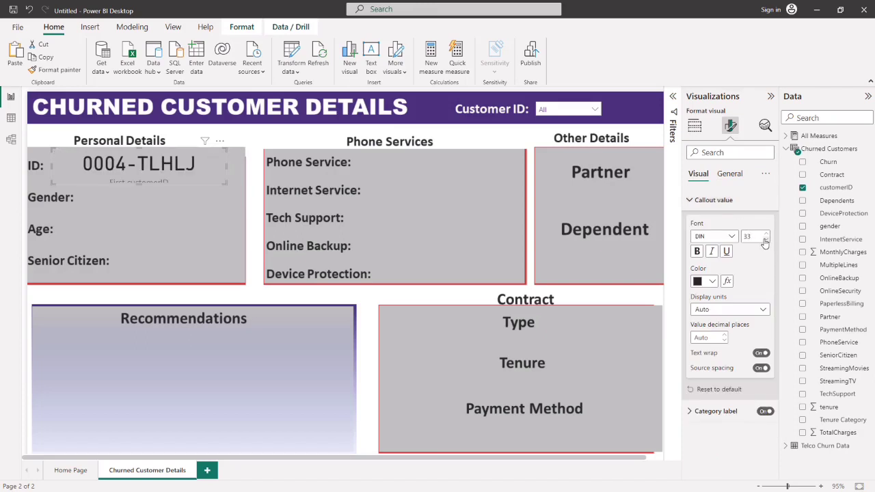
pyautogui.click(767, 240)
pyautogui.click(767, 240)
pyautogui.click(767, 240)
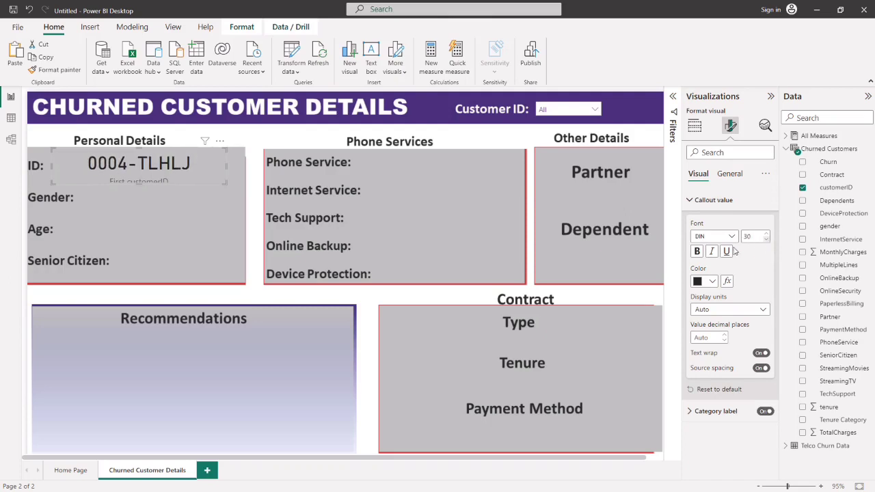
pyautogui.click(698, 252)
# Turn off the customerID card's category label and shrink the card tightly around its value, level with the ID label.
pyautogui.moveTo(142, 185); pyautogui.dragTo(132, 177)
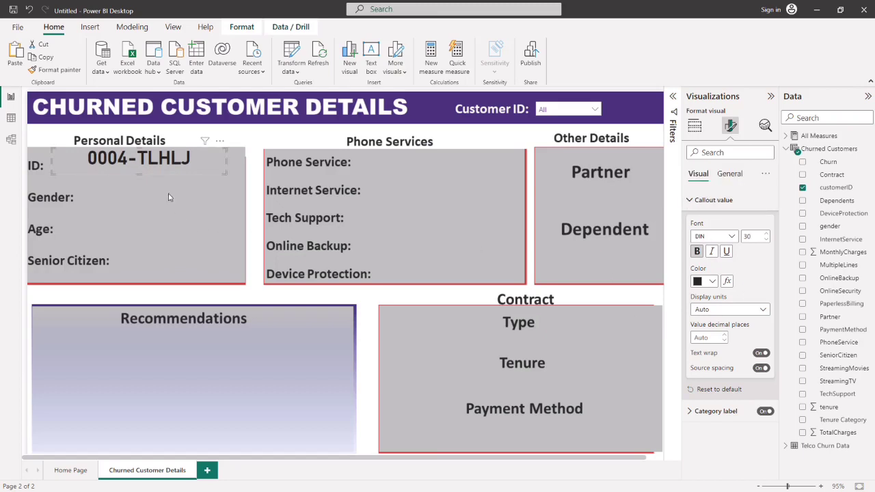
pyautogui.moveTo(140, 183); pyautogui.dragTo(140, 193)
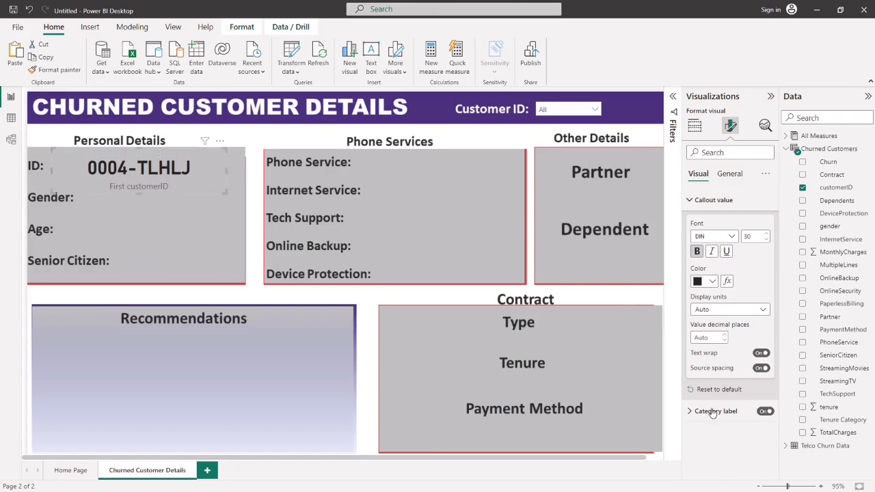
pyautogui.click(704, 199)
pyautogui.click(765, 221)
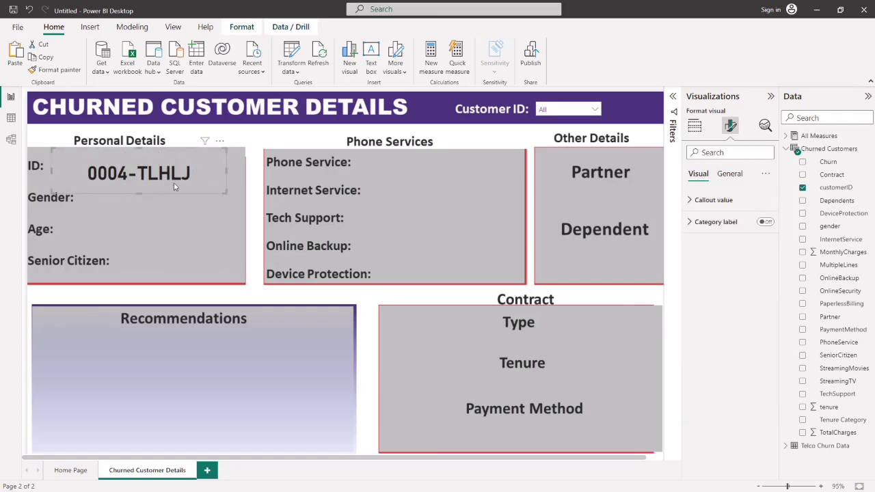
pyautogui.moveTo(226, 170); pyautogui.dragTo(172, 171)
pyautogui.moveTo(108, 192); pyautogui.dragTo(108, 180)
pyautogui.moveTo(112, 148); pyautogui.dragTo(114, 157)
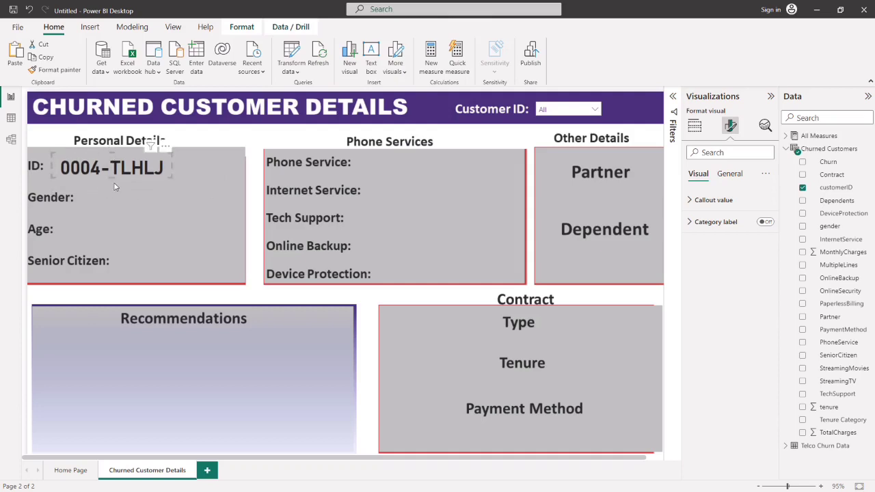
# Move the customerID card farther from the ID label, toward the right side of the Personal Details box.
pyautogui.click(115, 184)
pyautogui.moveTo(141, 183); pyautogui.dragTo(181, 183)
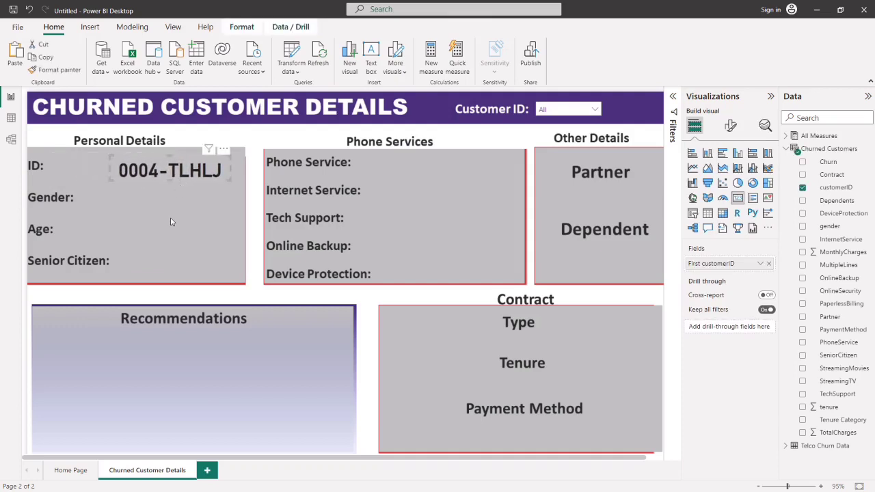
pyautogui.click(172, 207)
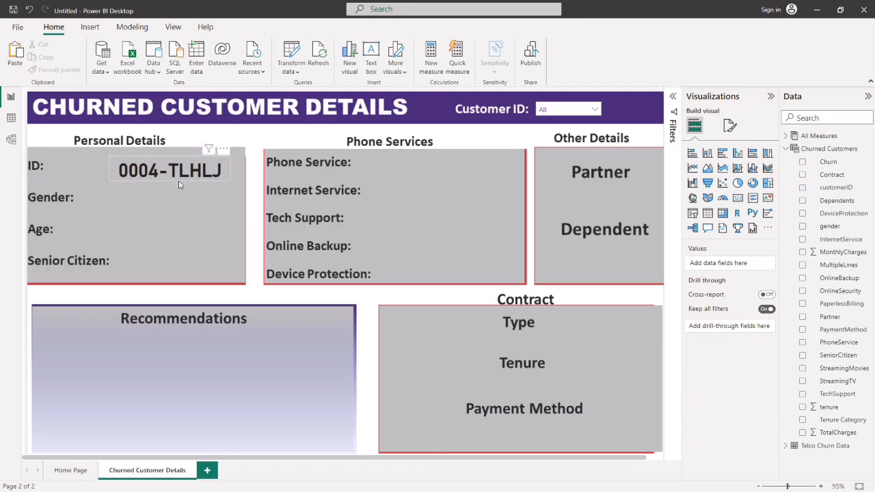
# Duplicate the customerID card, place the copy beside the Gender label and replace its field with gender.
pyautogui.click(179, 184)
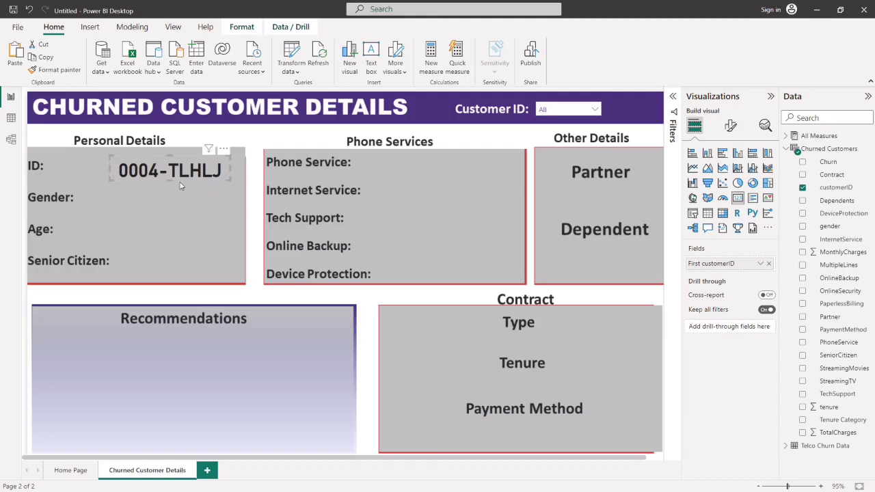
pyautogui.hotkey('ctrl', 'c')
pyautogui.hotkey('ctrl', 'v')
pyautogui.moveTo(180, 183); pyautogui.dragTo(173, 206)
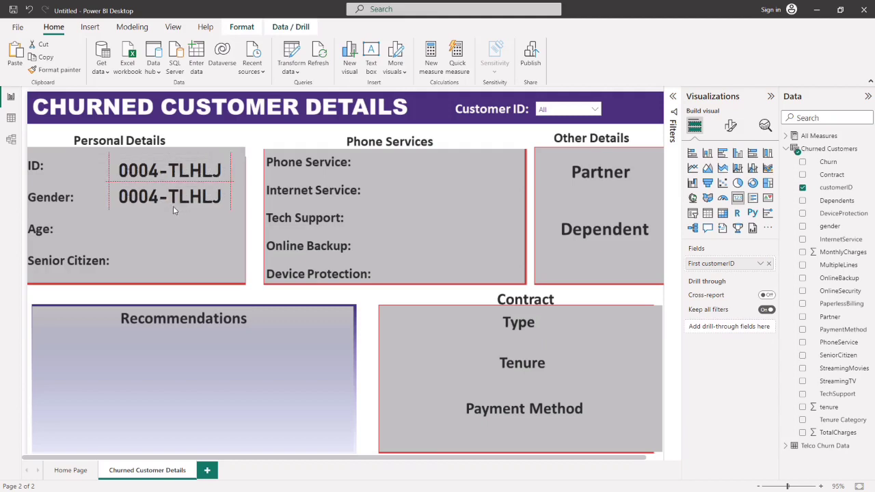
pyautogui.click(768, 263)
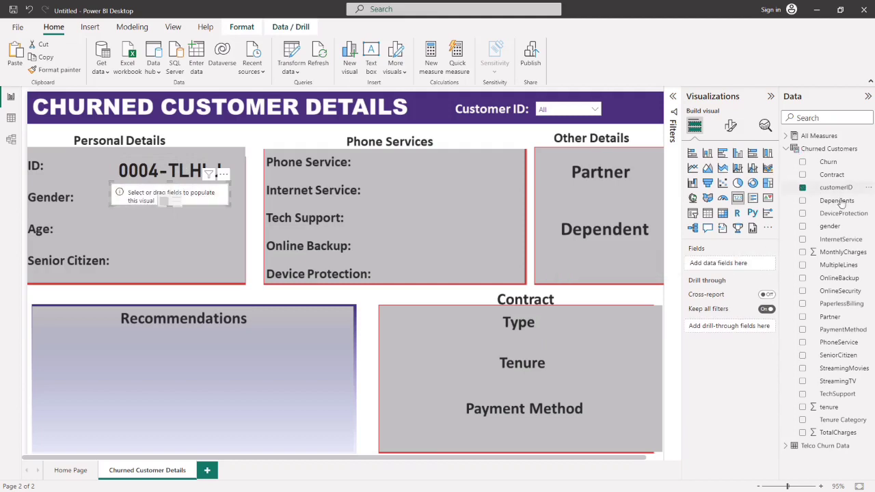
pyautogui.moveTo(838, 229); pyautogui.dragTo(715, 265)
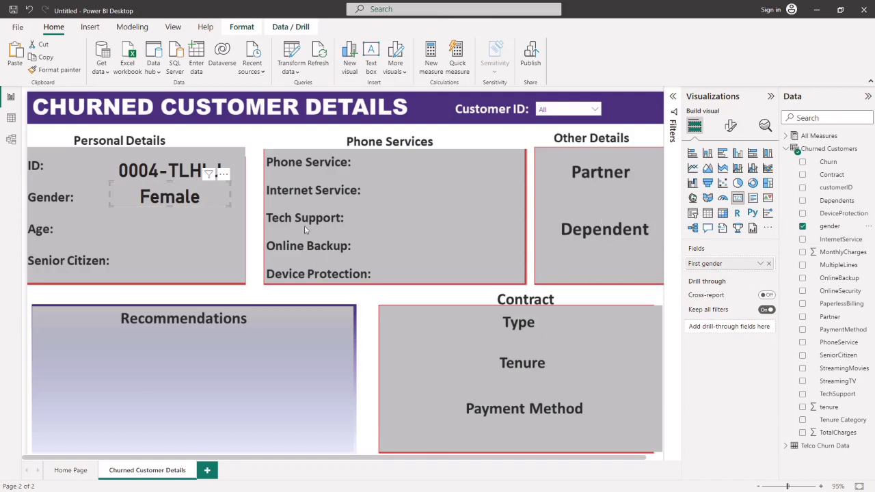
pyautogui.moveTo(180, 204); pyautogui.dragTo(174, 205)
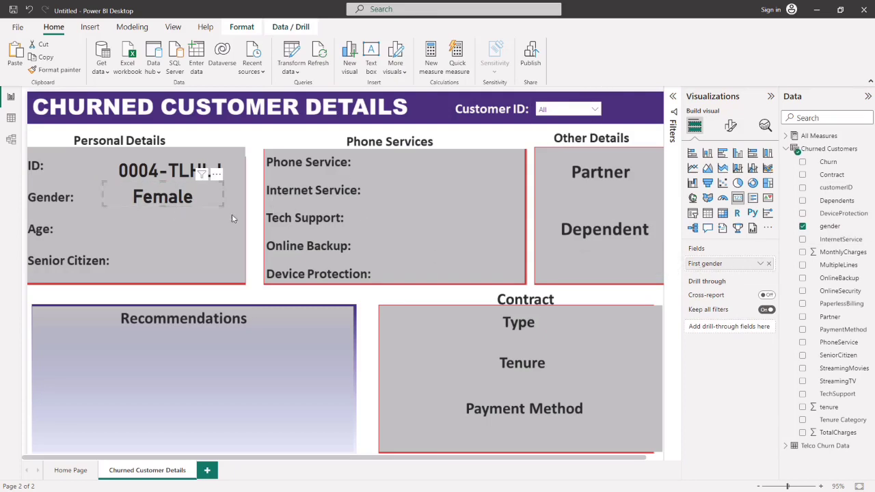
# Duplicate the gender card and align the copy below it, beside the Age label.
pyautogui.hotkey('ctrl', 'v')
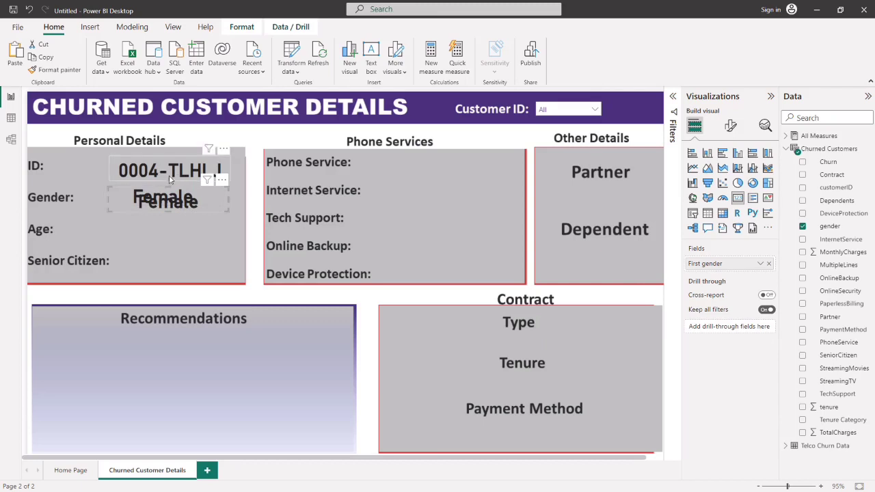
pyautogui.click(182, 217)
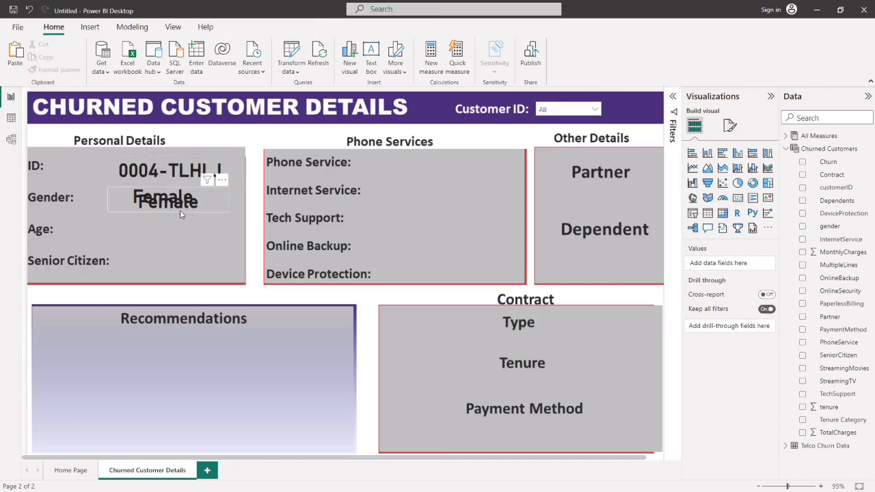
pyautogui.moveTo(182, 222)
pyautogui.mouseDown()
pyautogui.moveTo(164, 236)
pyautogui.moveTo(172, 235)
pyautogui.mouseUp()
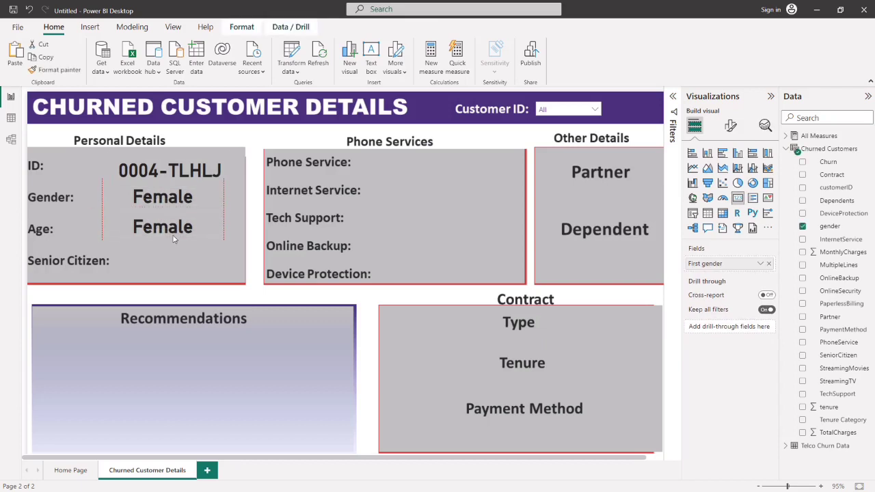
# Check the columns of the Churned Customers table for age data.
pyautogui.click(11, 118)
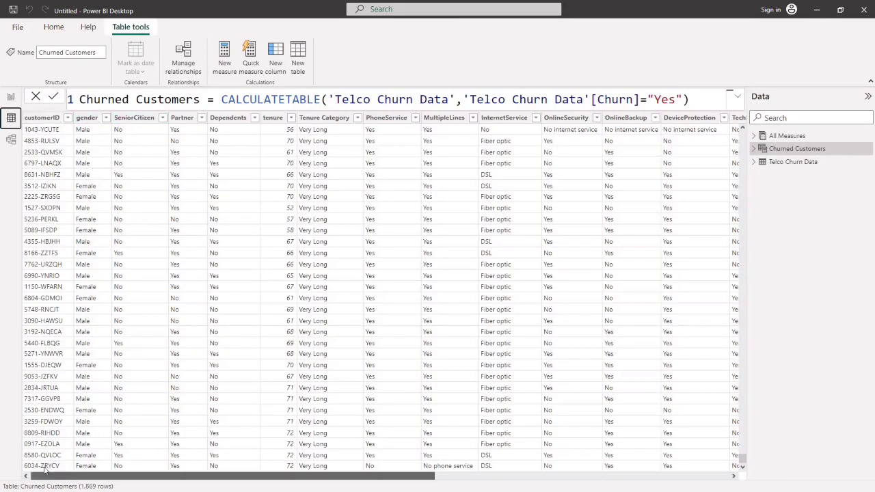
pyautogui.moveTo(58, 481)
pyautogui.mouseDown()
pyautogui.moveTo(360, 481)
pyautogui.moveTo(63, 480)
pyautogui.mouseUp()
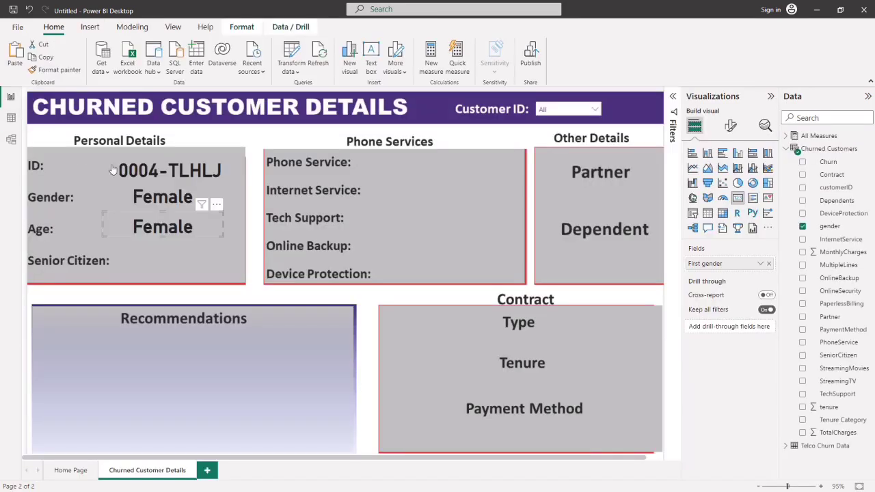
pyautogui.click(11, 96)
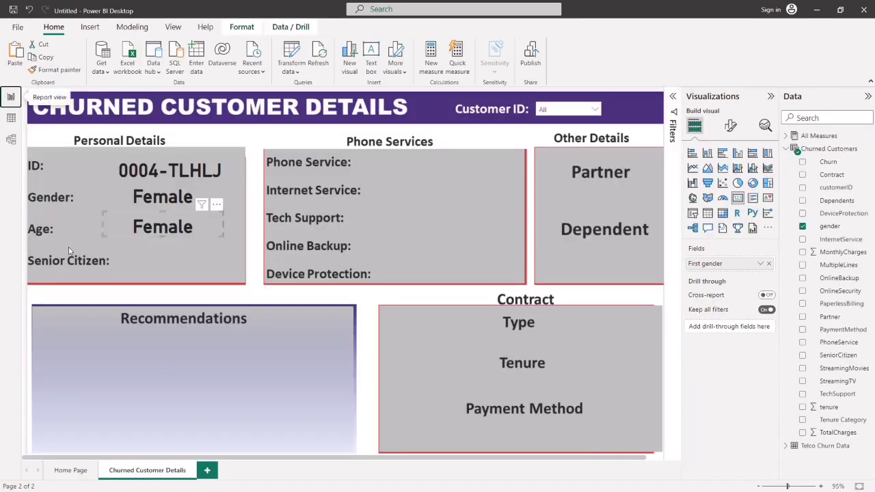
pyautogui.click(11, 117)
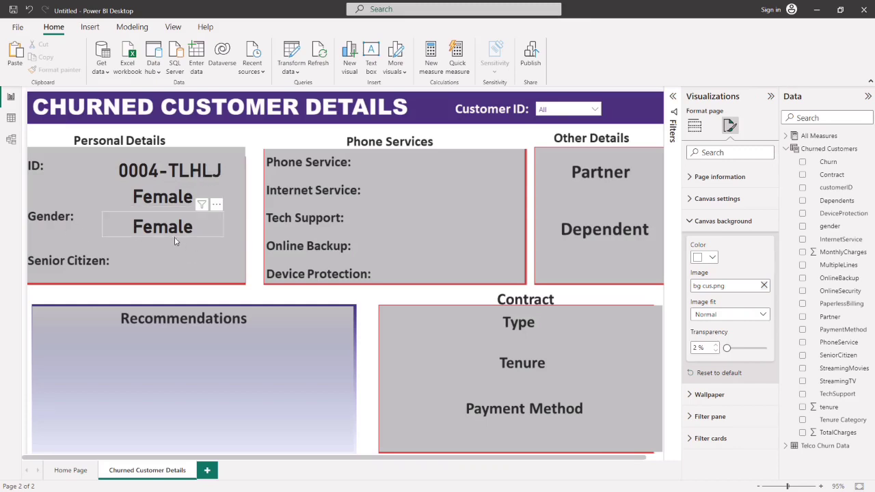
# Move the lower gender card beside the Senior Citizen label and the upper one level with the Gender label.
pyautogui.moveTo(175, 240); pyautogui.dragTo(157, 266)
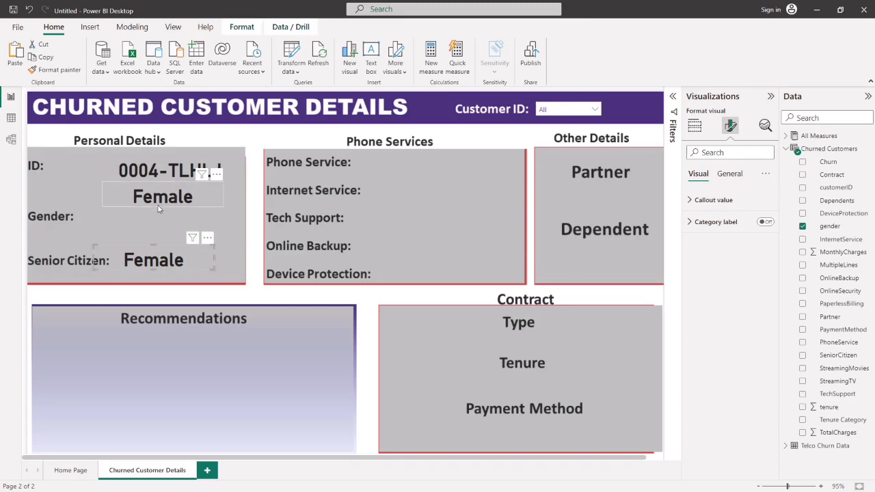
pyautogui.moveTo(157, 216); pyautogui.dragTo(157, 230)
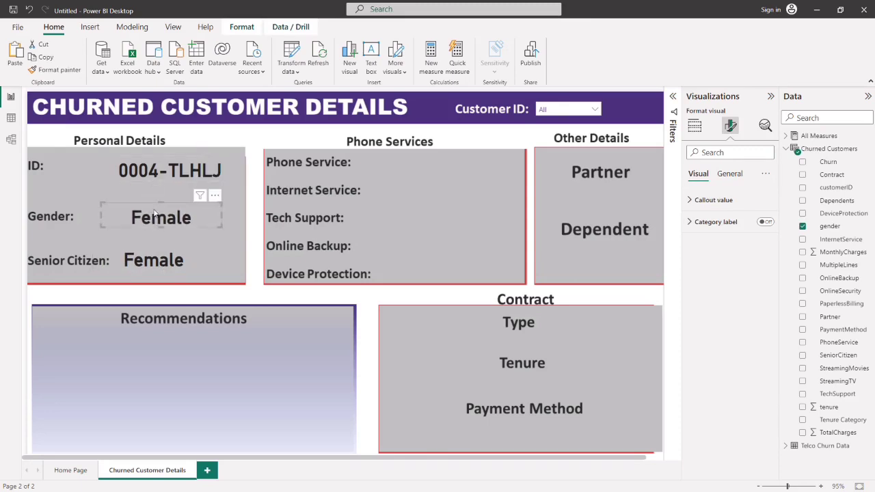
pyautogui.moveTo(161, 229); pyautogui.dragTo(171, 225)
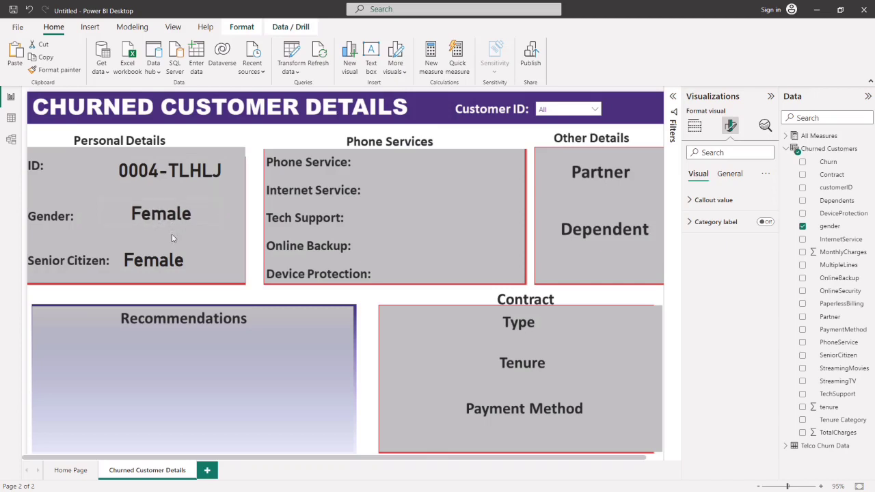
pyautogui.moveTo(174, 270); pyautogui.dragTo(178, 270)
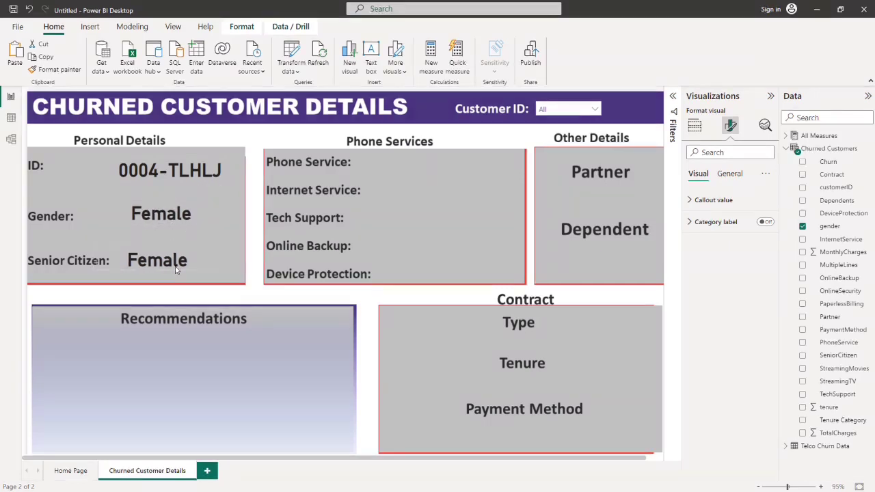
# Replace the gender field with SeniorCitizen in the card beside the Senior Citizen label.
pyautogui.click(694, 127)
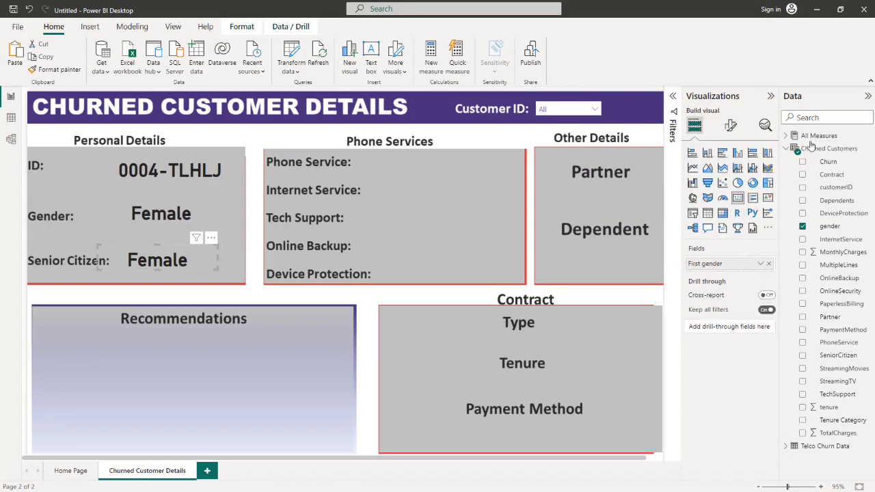
pyautogui.click(768, 263)
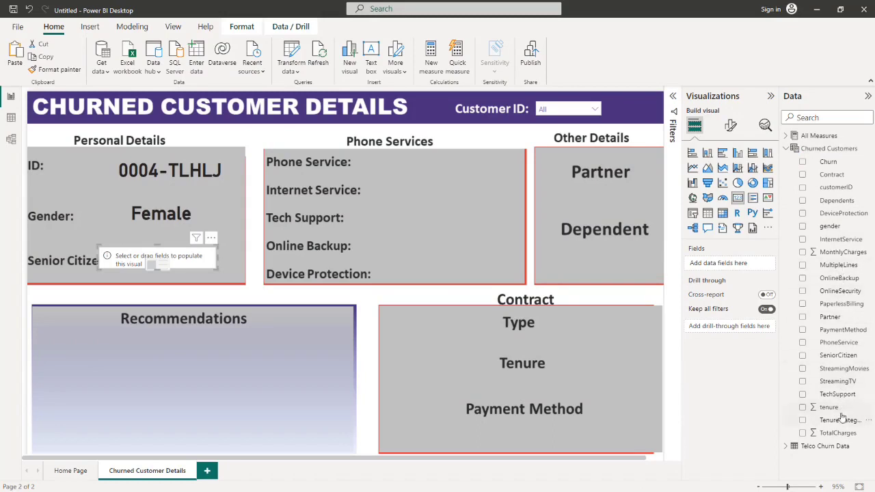
pyautogui.moveTo(842, 360); pyautogui.dragTo(728, 325)
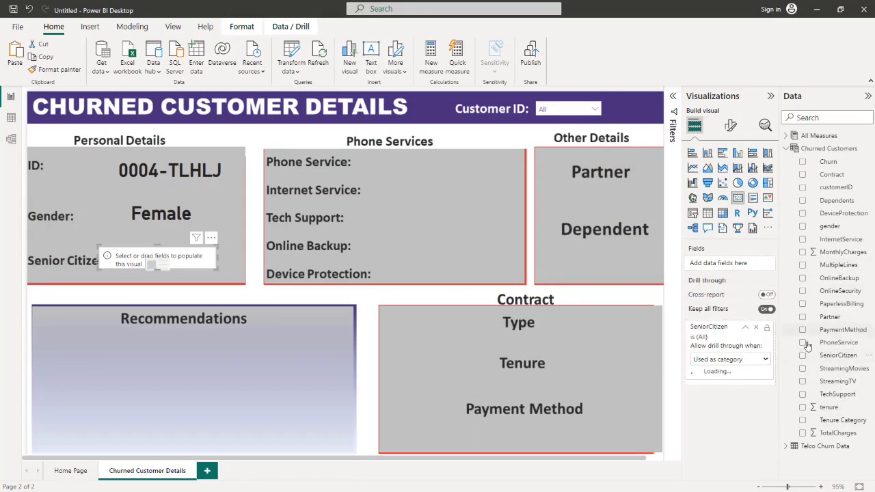
pyautogui.click(756, 327)
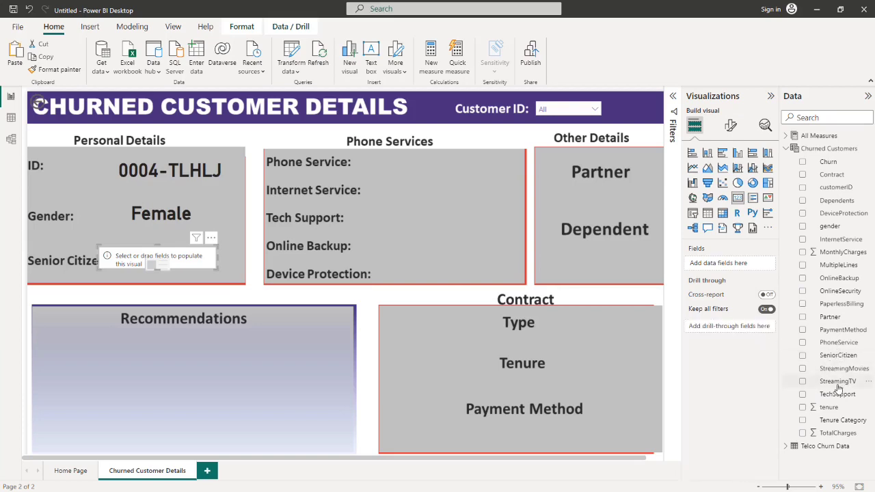
pyautogui.moveTo(838, 357); pyautogui.dragTo(745, 268)
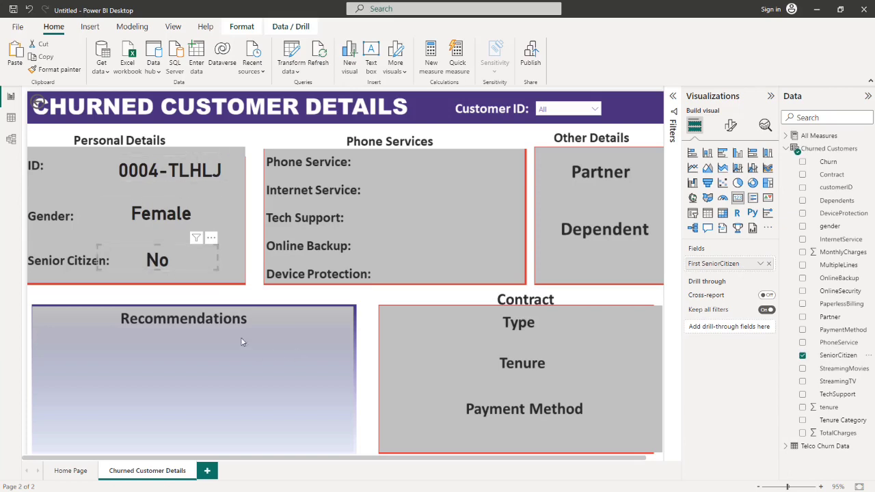
pyautogui.click(212, 294)
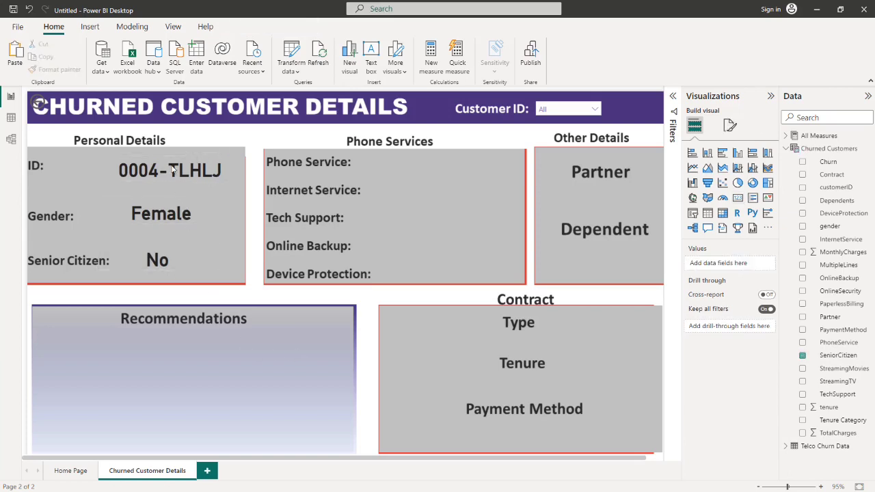
# Test the Personal Details cards by selecting several different customers in the Customer ID slicer.
pyautogui.click(596, 110)
pyautogui.click(543, 160)
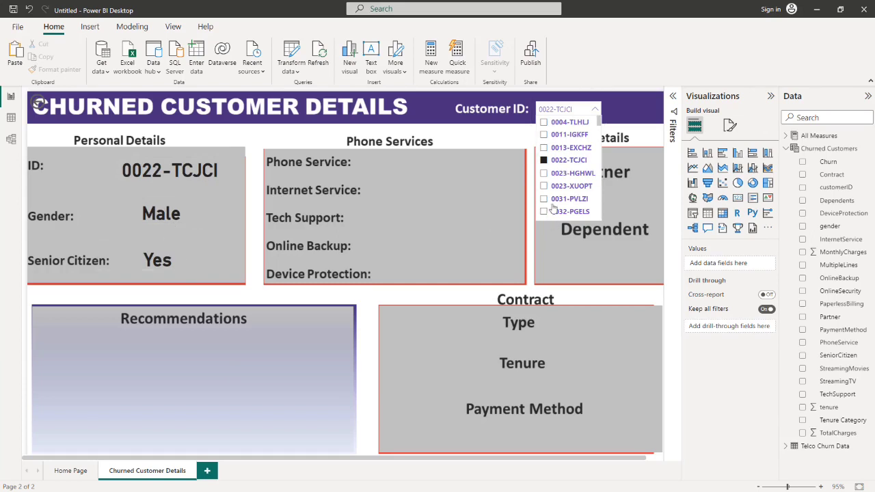
pyautogui.scroll(-15, 574, 171)
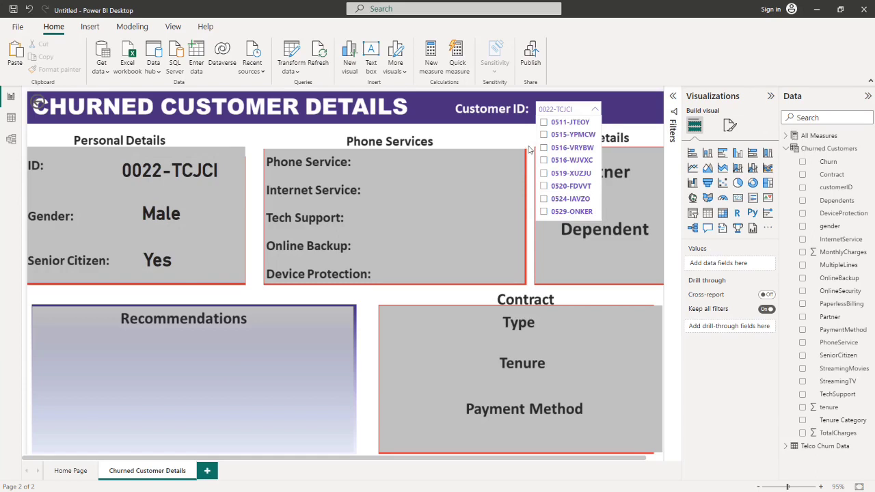
pyautogui.click(544, 187)
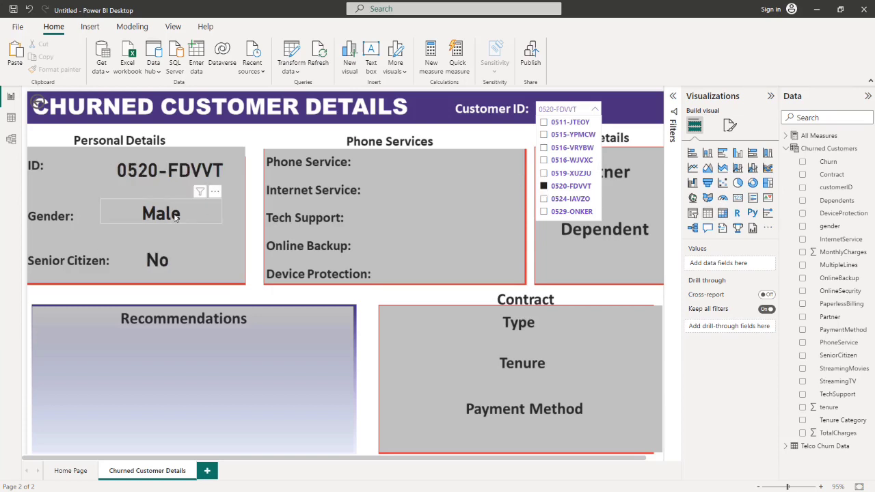
pyautogui.click(544, 148)
pyautogui.click(543, 123)
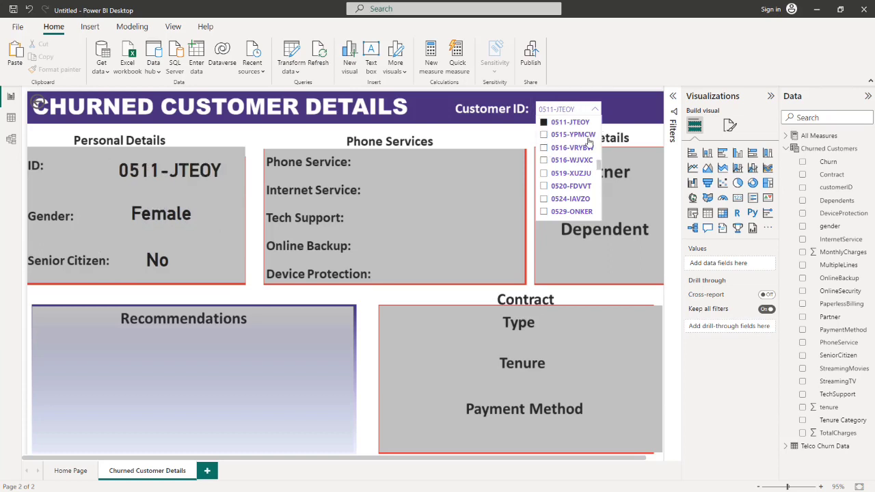
pyautogui.moveTo(603, 169); pyautogui.dragTo(601, 130)
pyautogui.click(543, 135)
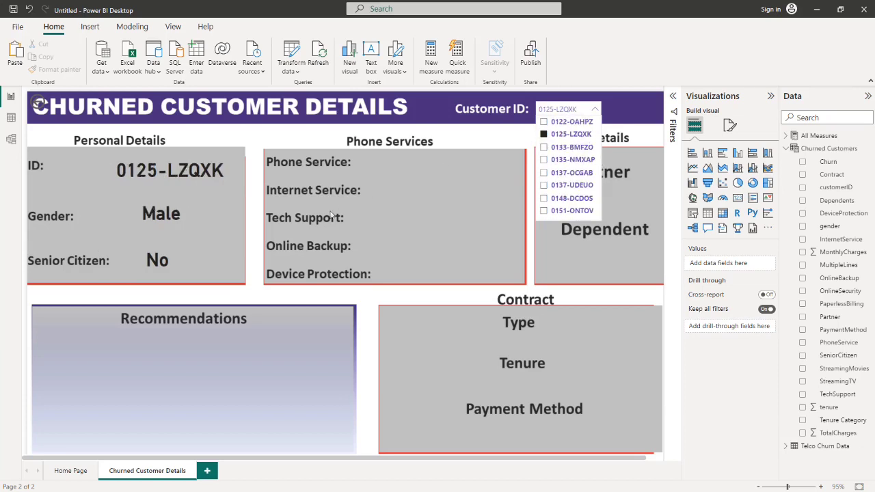
pyautogui.click(348, 302)
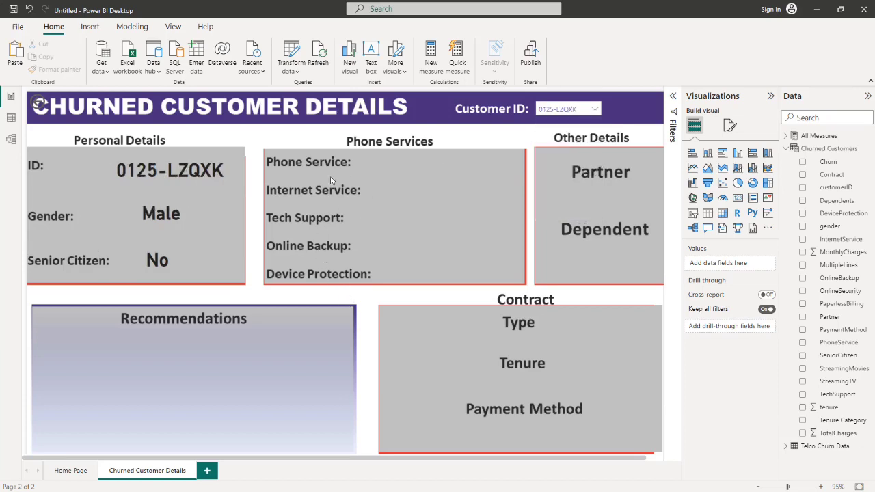
# Select the customerID card in the Personal Details box.
pyautogui.click(211, 183)
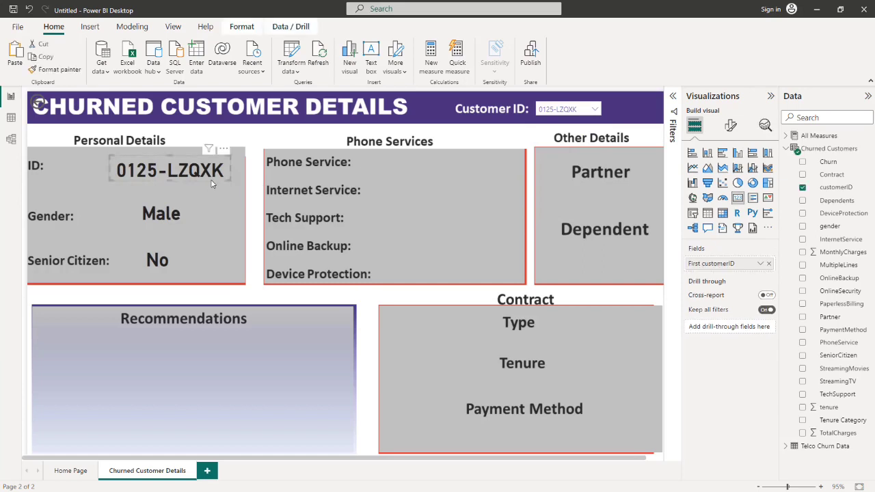